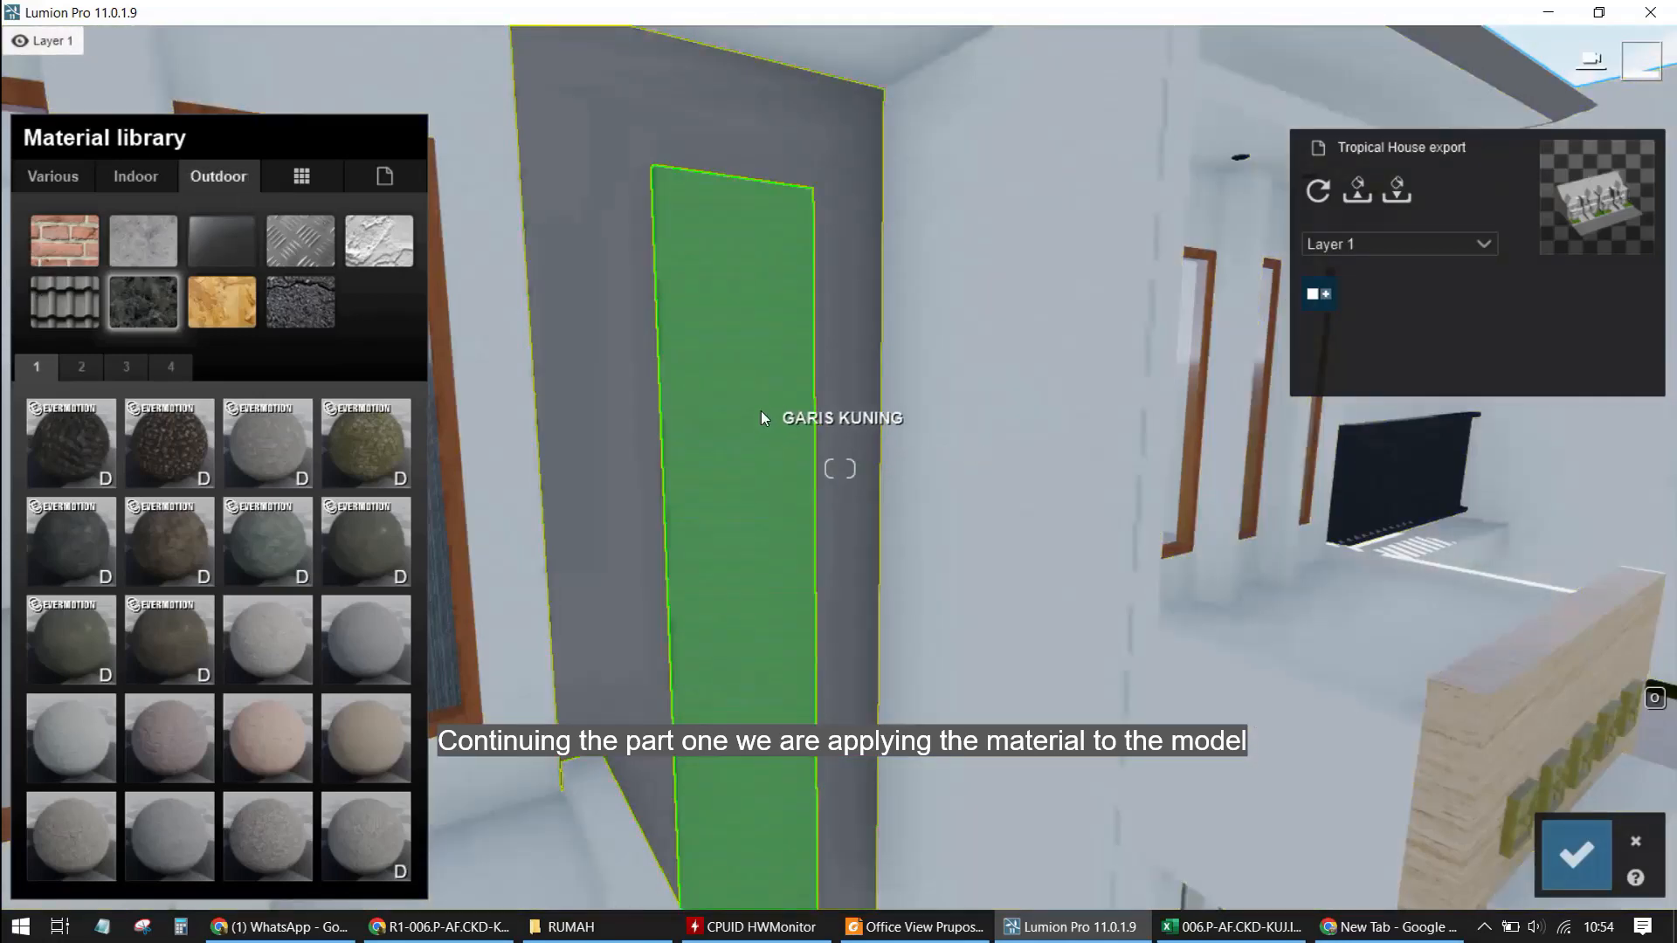
Try an outdoor wood material on the narrow vertical facade panel (GARIS KUNING)
left_click(761, 411)
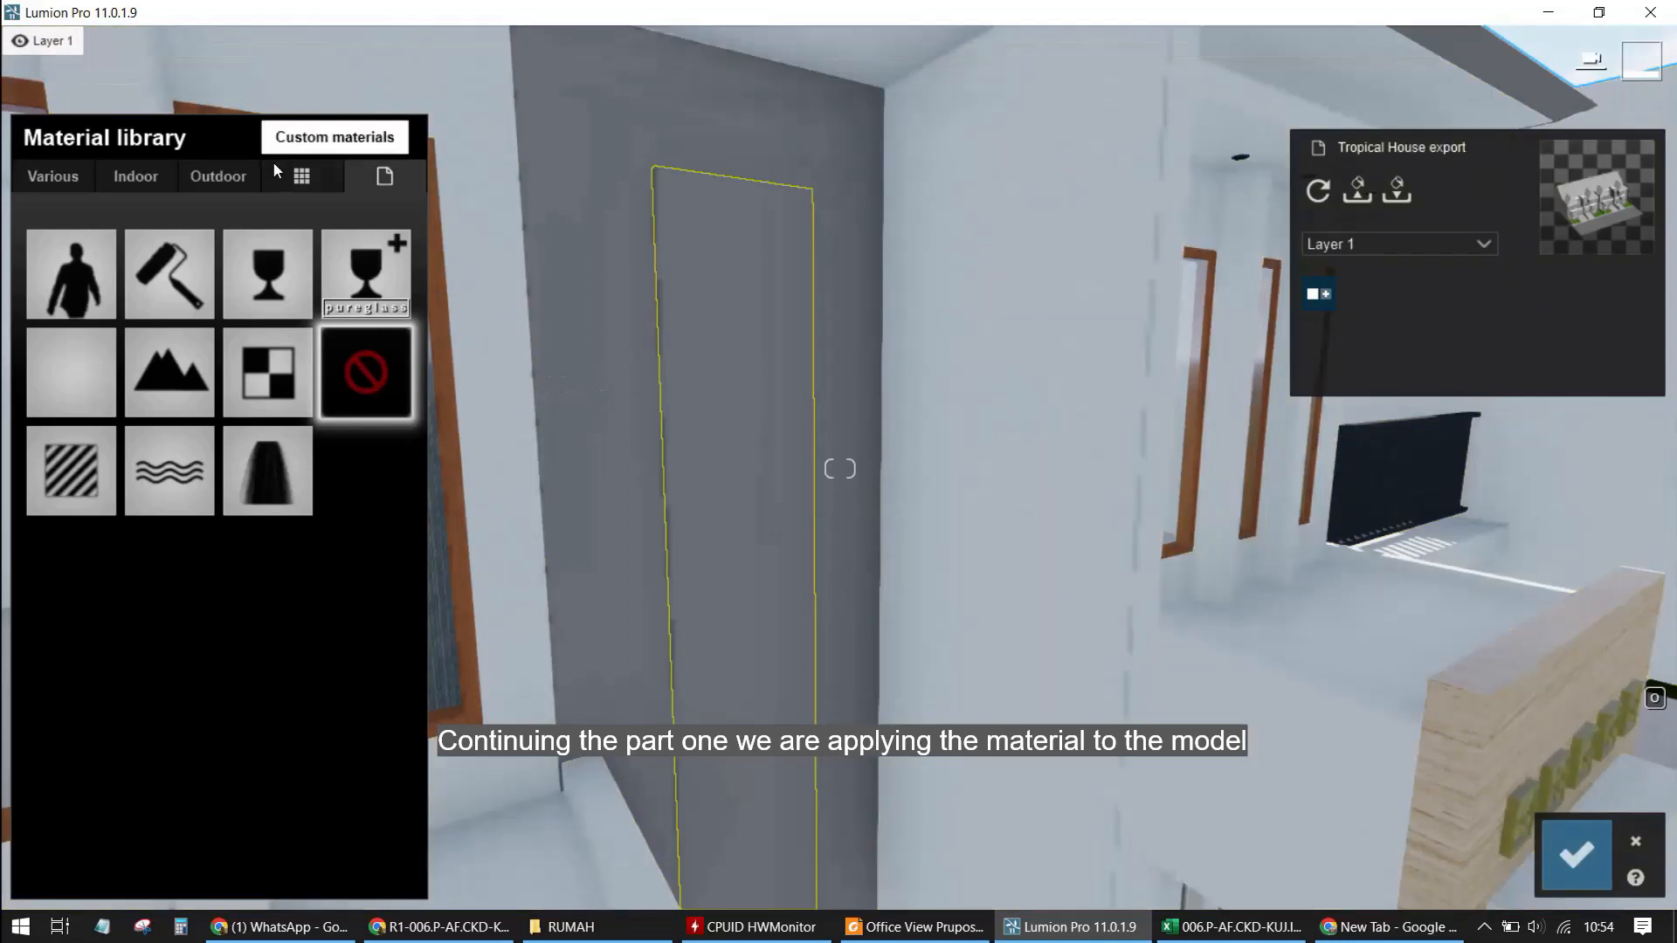
left_click(248, 166)
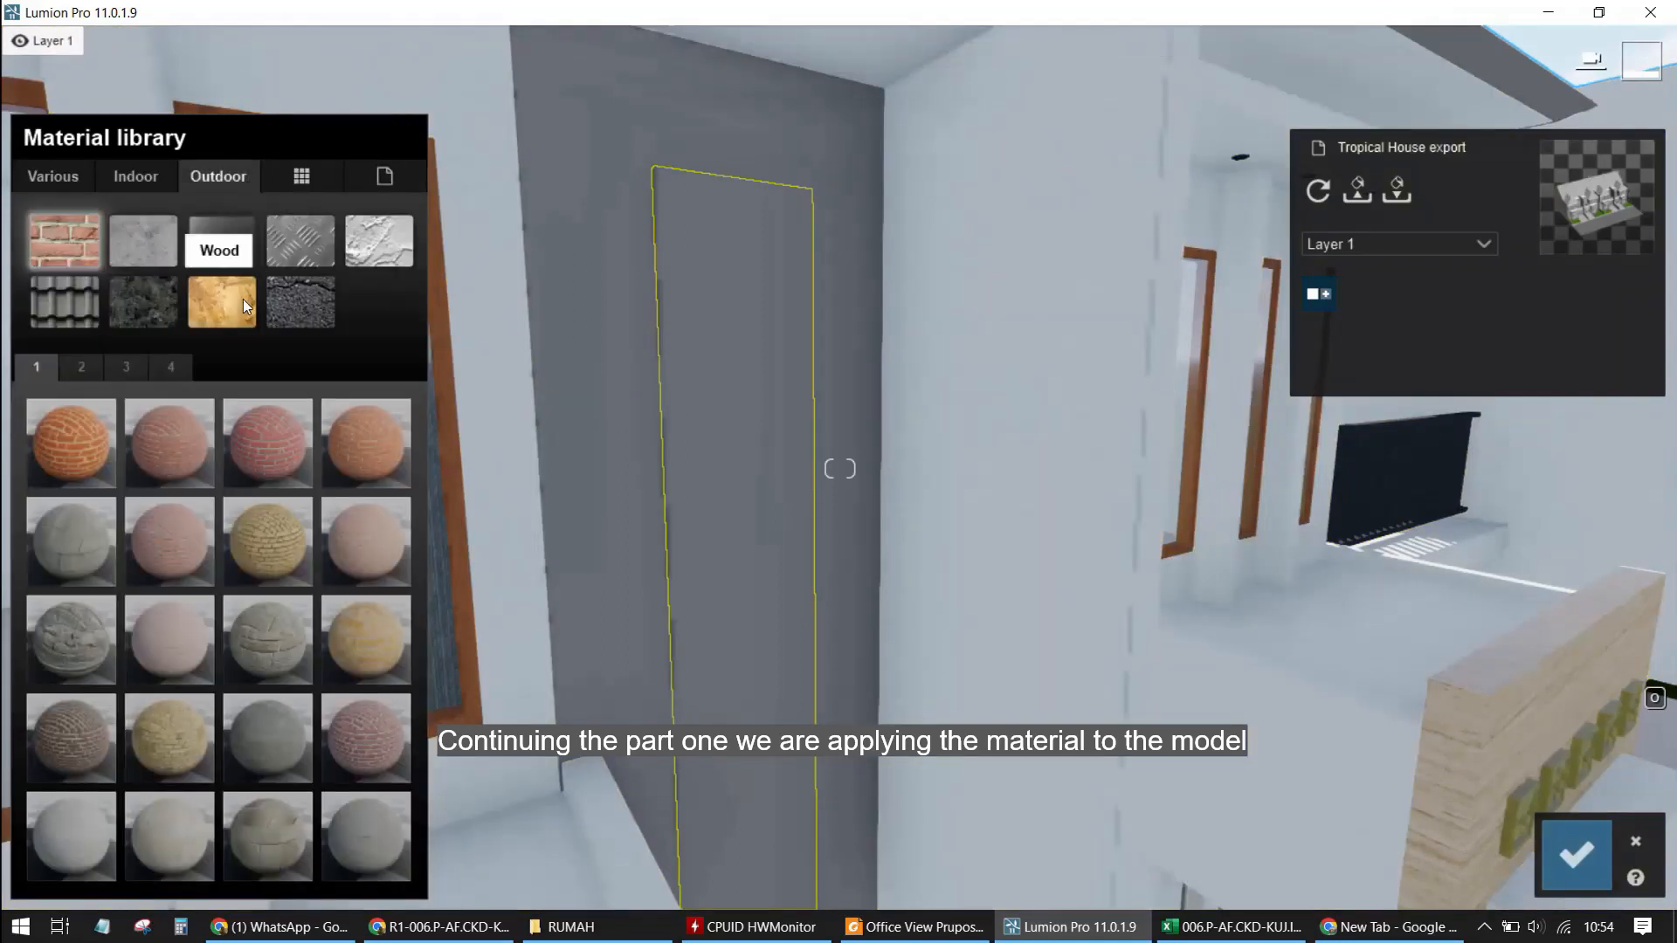
left_click(147, 311)
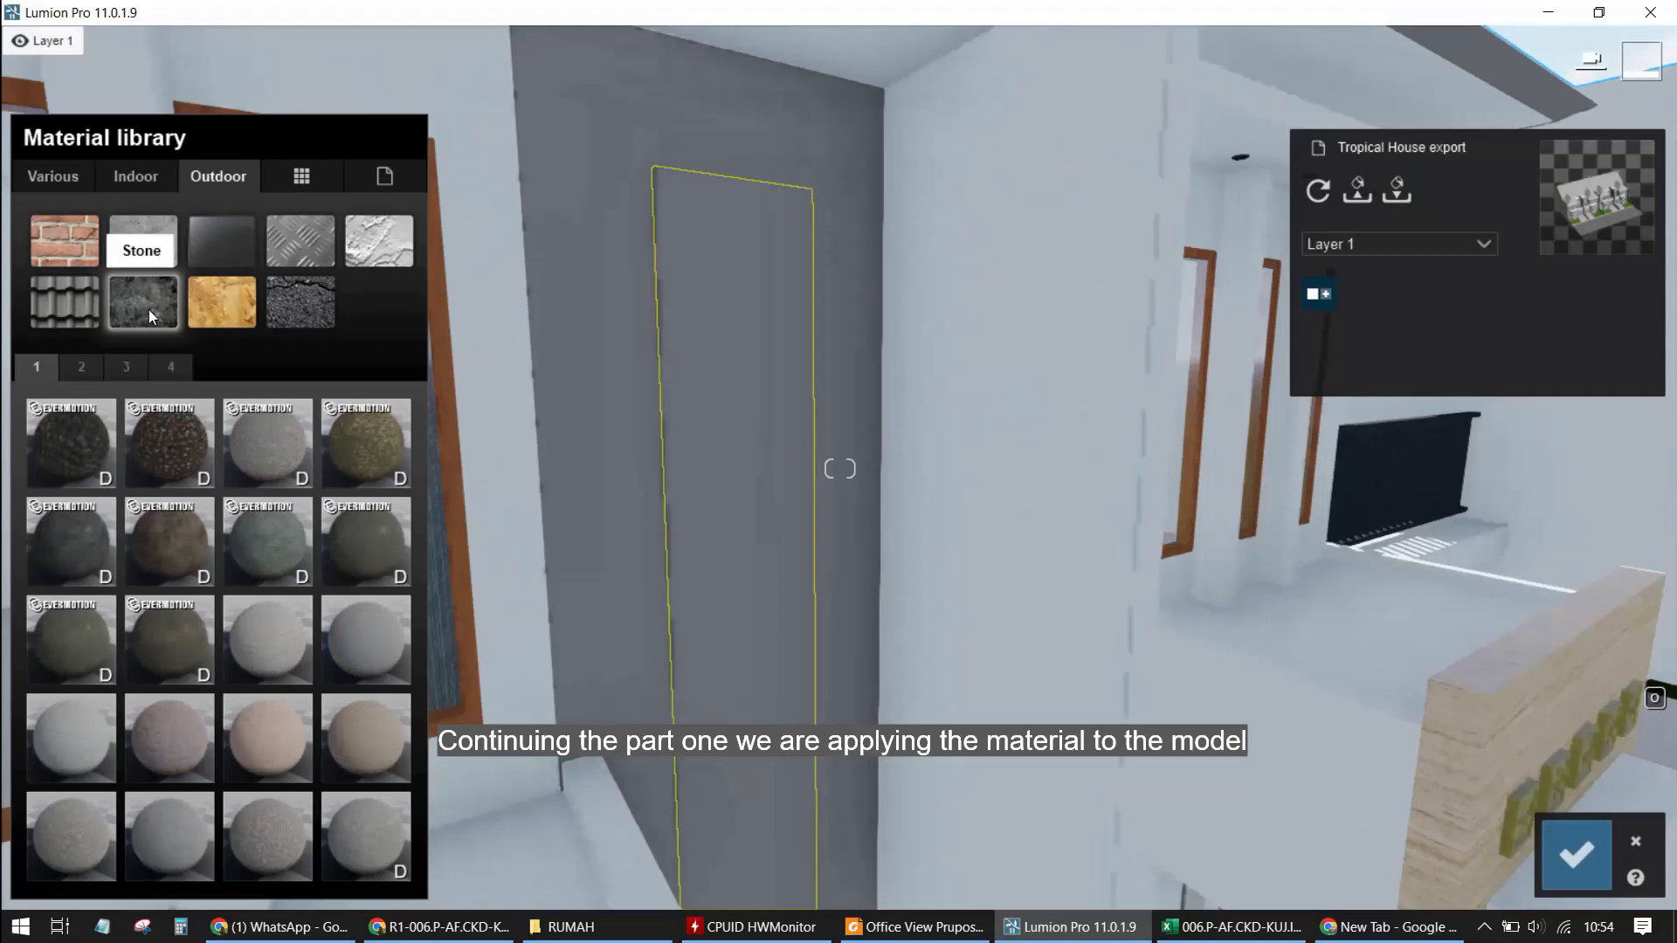
left_click(220, 302)
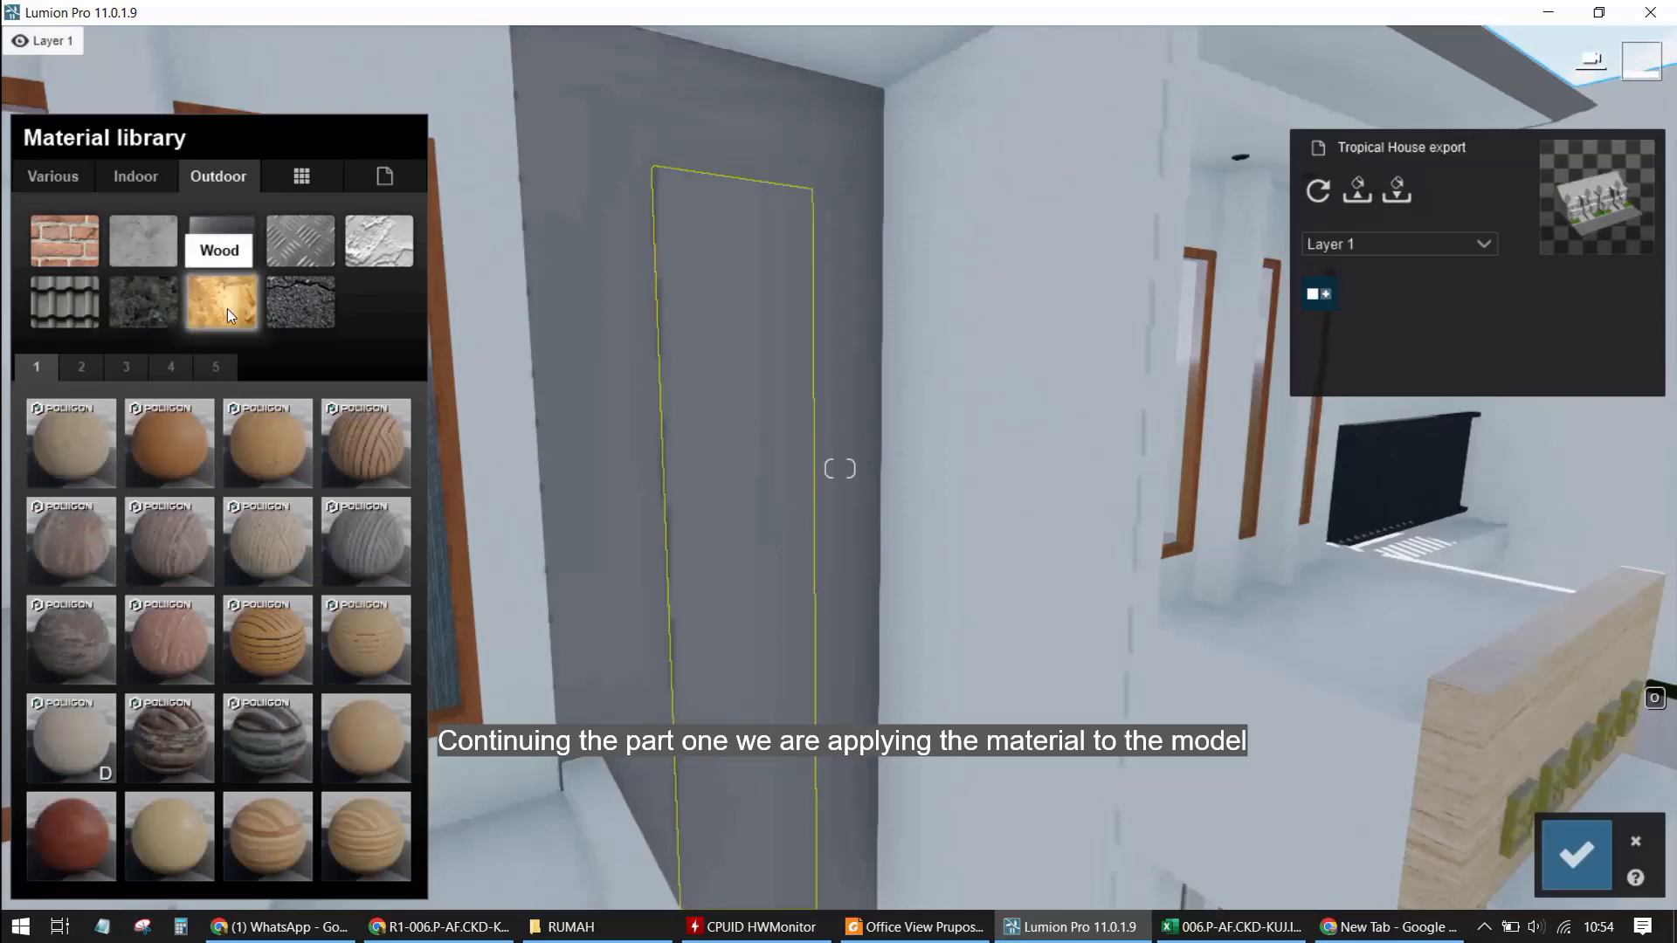
left_click(251, 446)
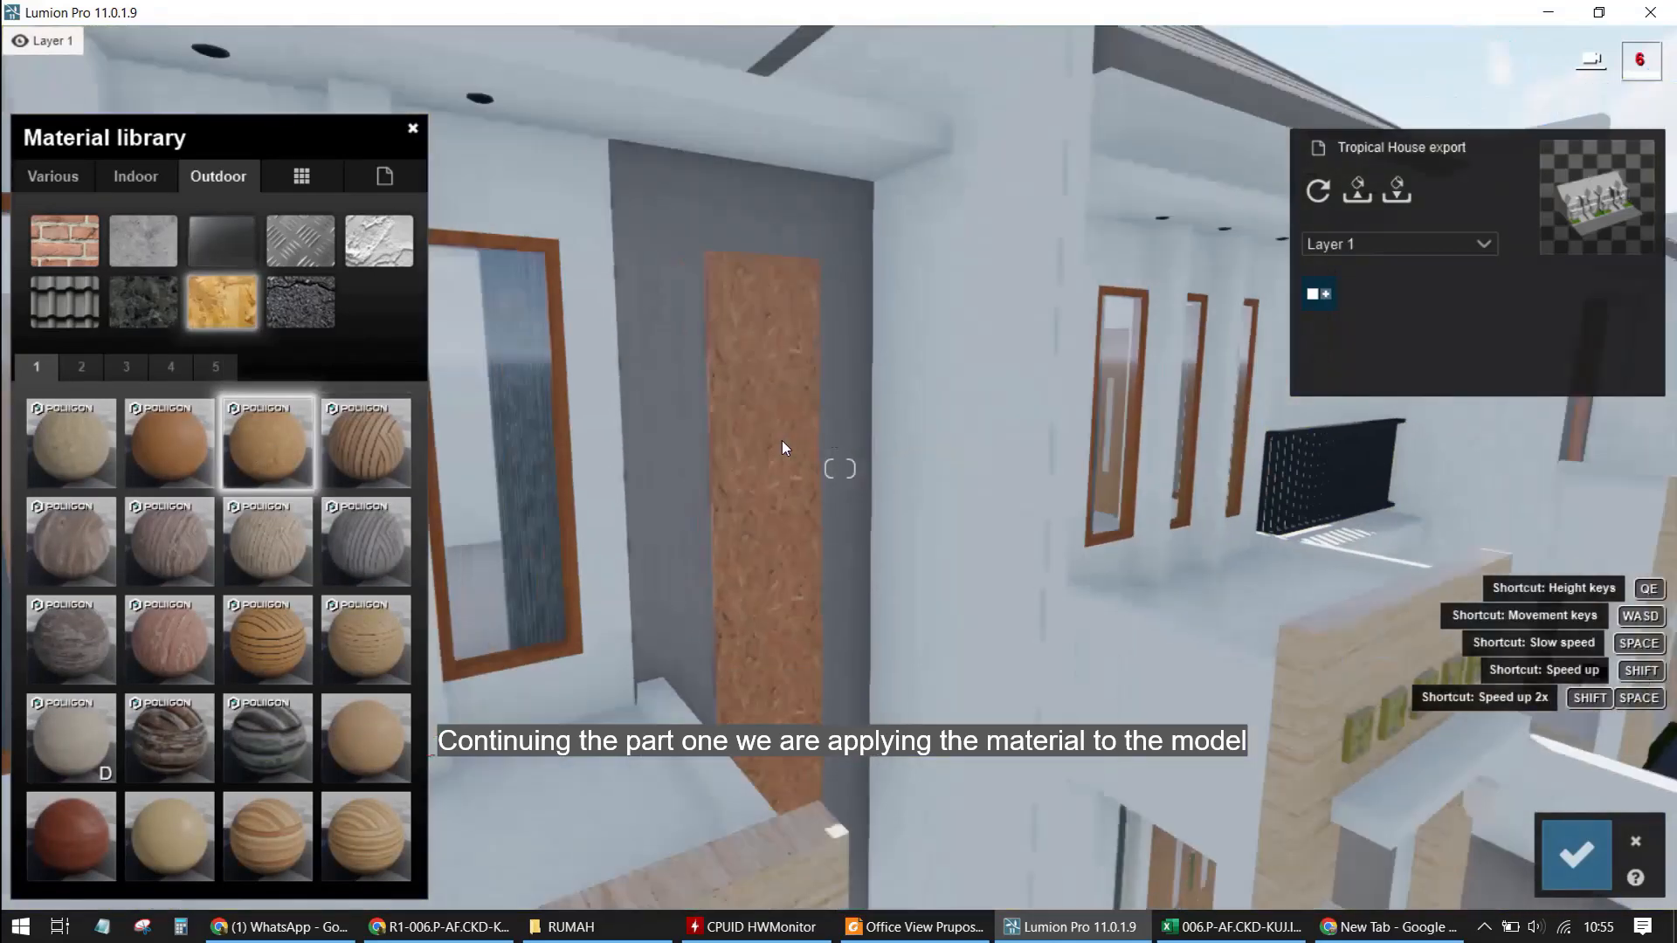
scroll(781, 435, "down", 5)
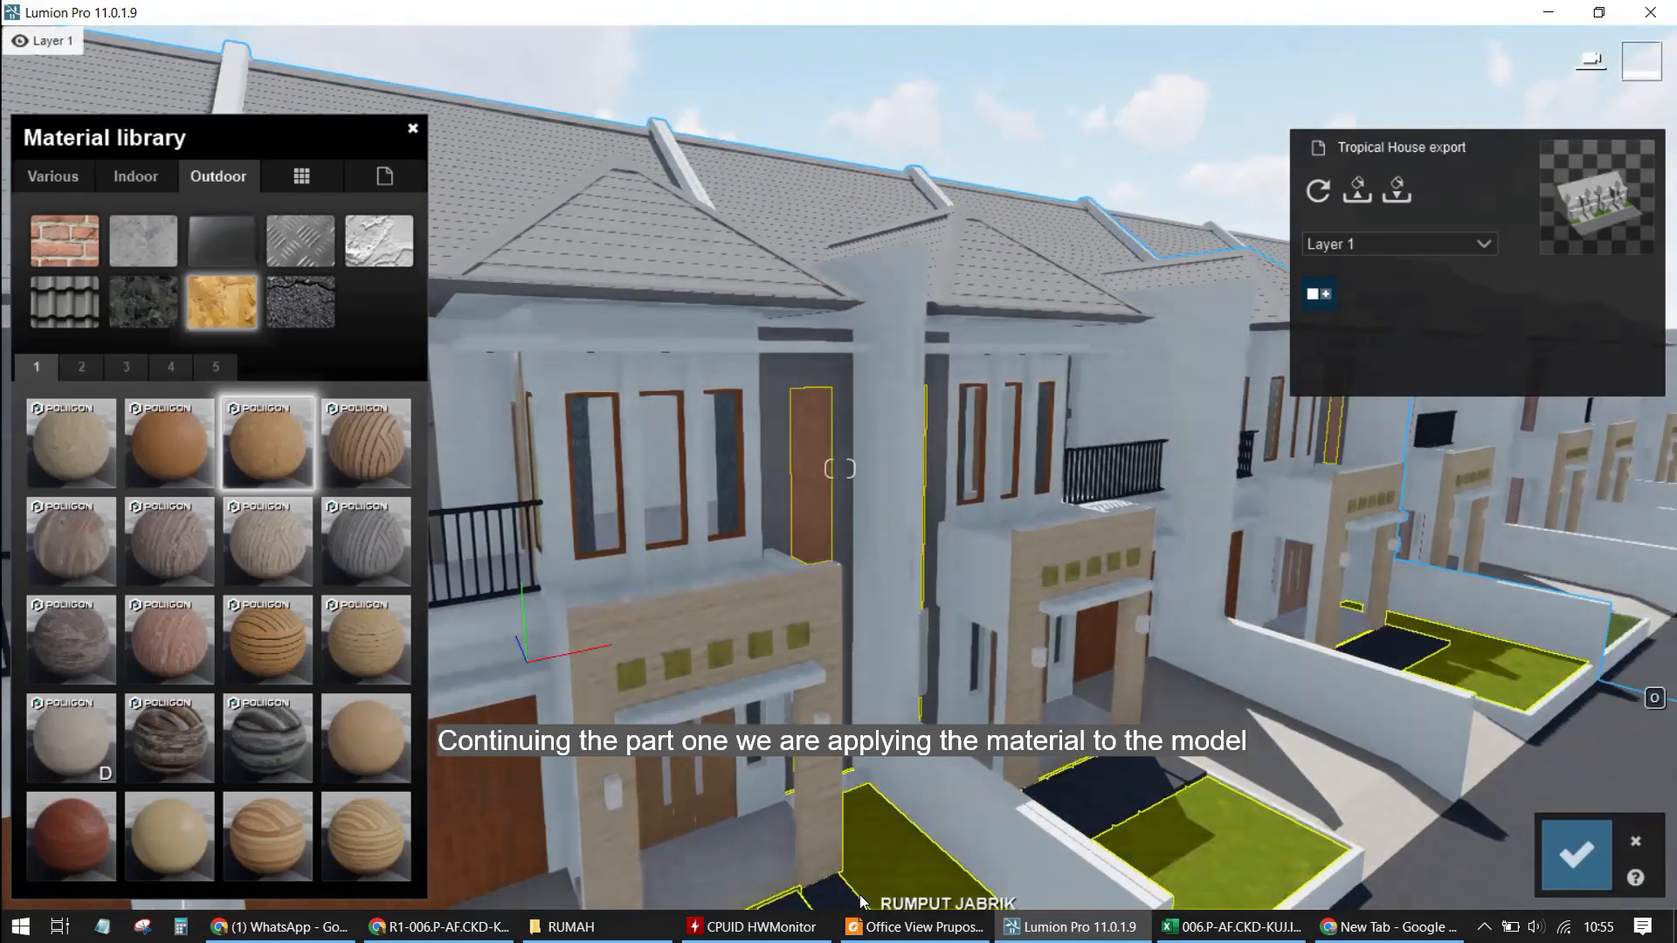
scroll(815, 807, "up", 5)
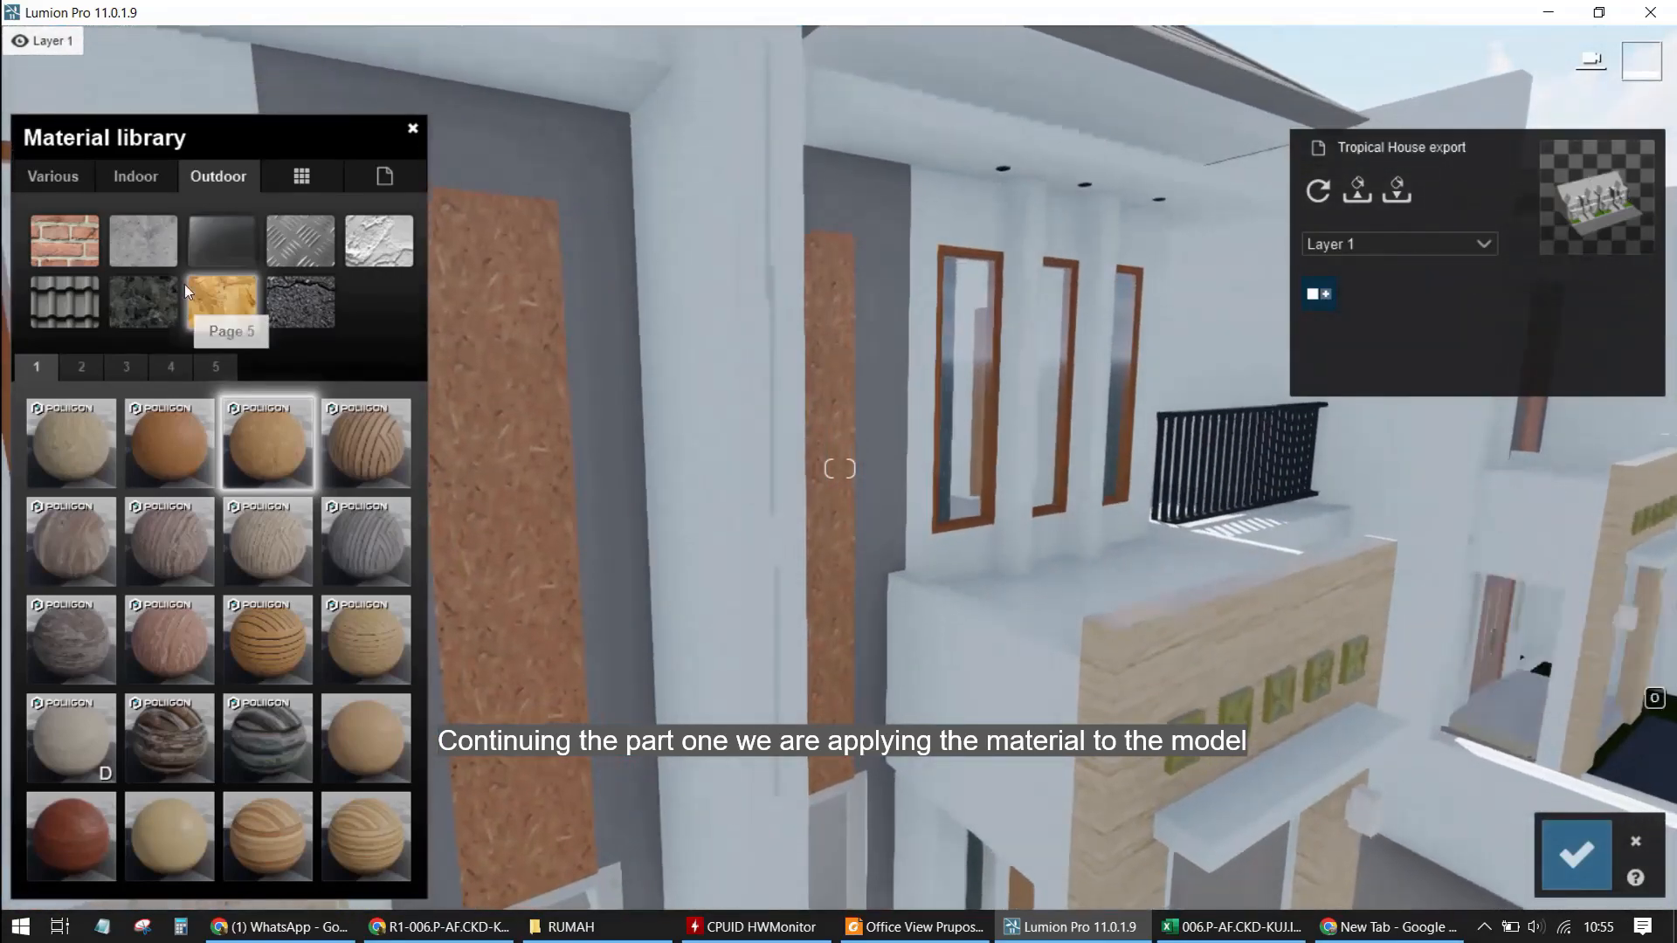
Try the indoor marbles Marble 002 1024 and Marble 008 1024 on the narrow vertical facade panels
left_click(145, 292)
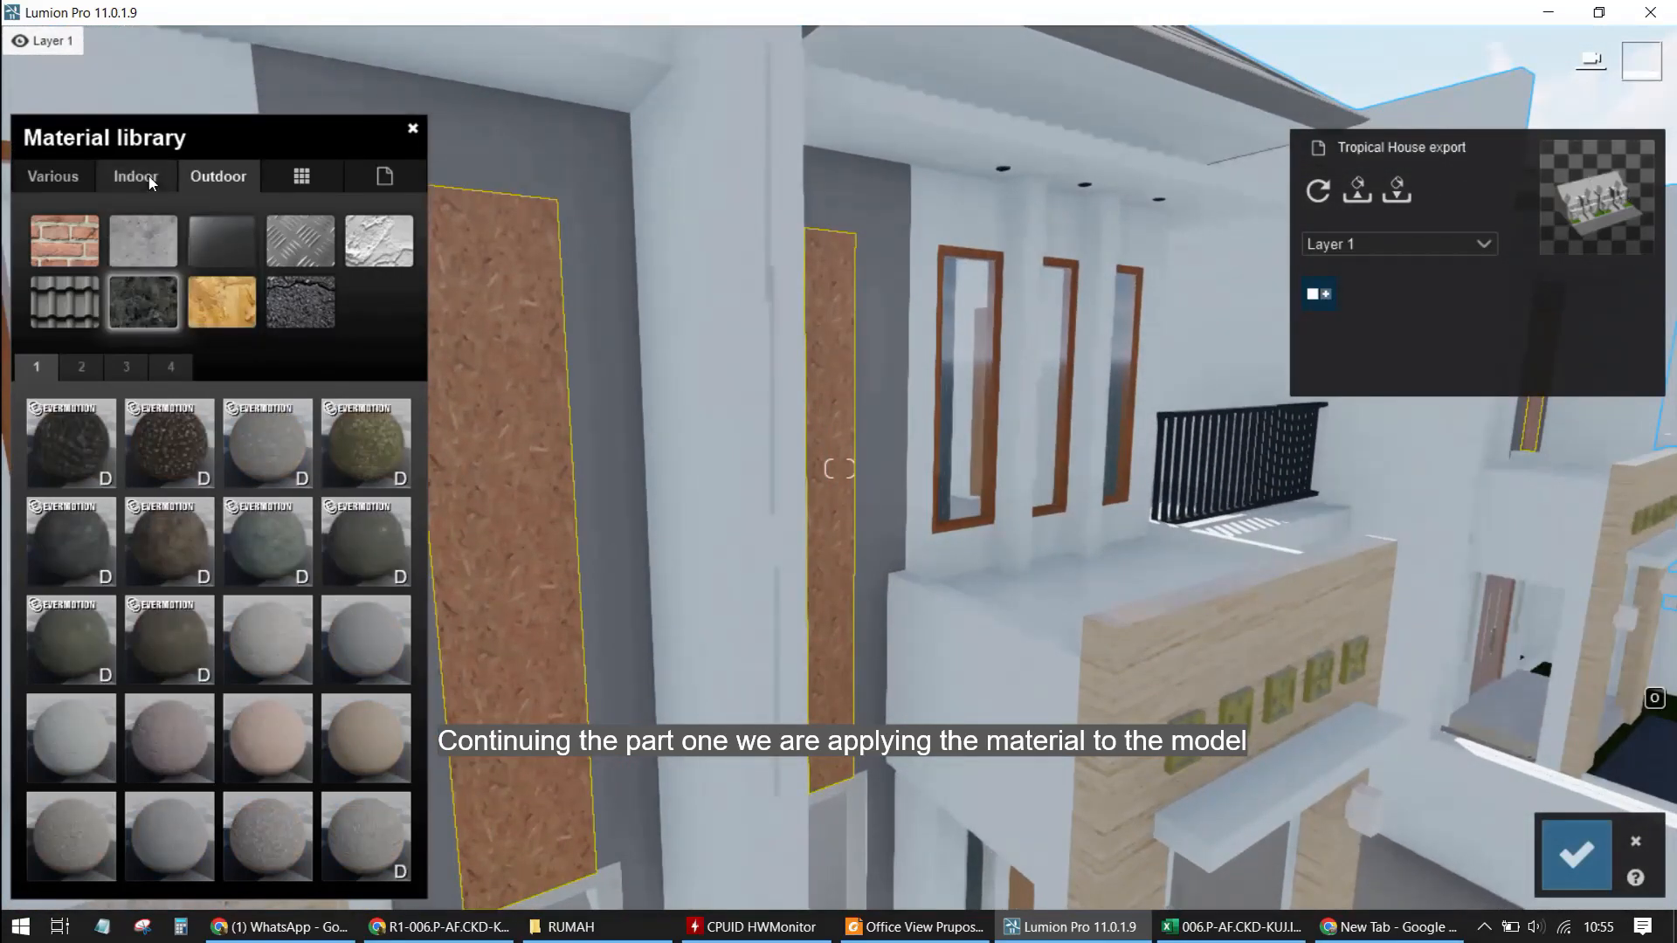
left_click(148, 176)
left_click(144, 293)
left_click(258, 445)
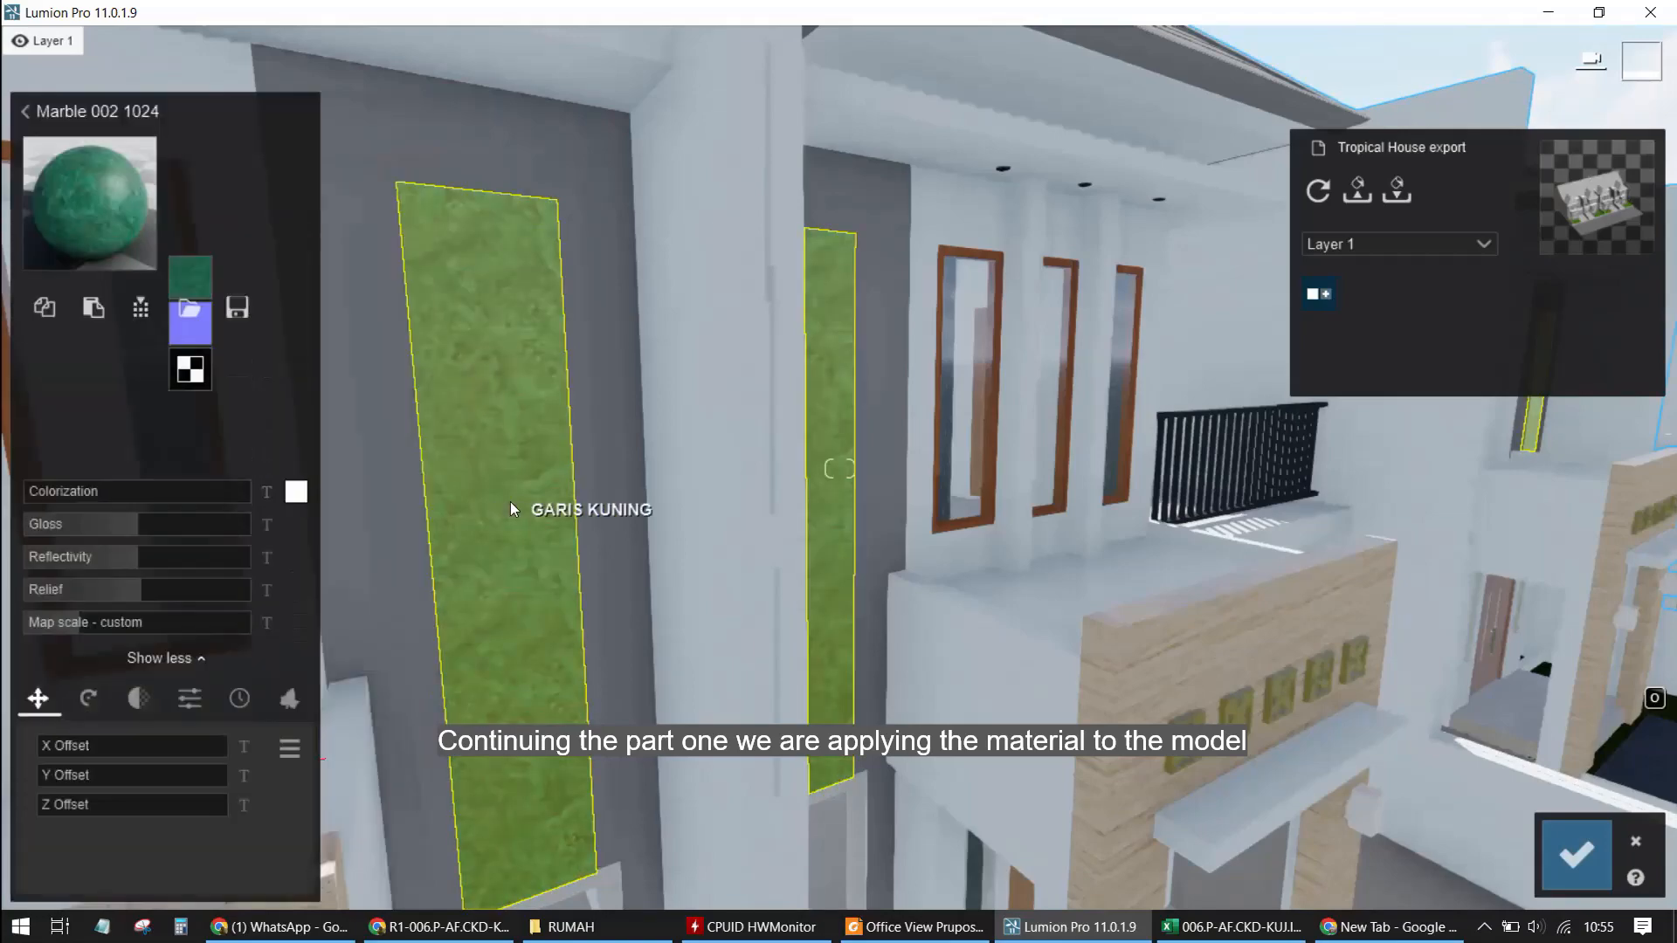
scroll(436, 468, "down", 5)
middle_click_drag(669, 646, 531, 370)
left_click(110, 354)
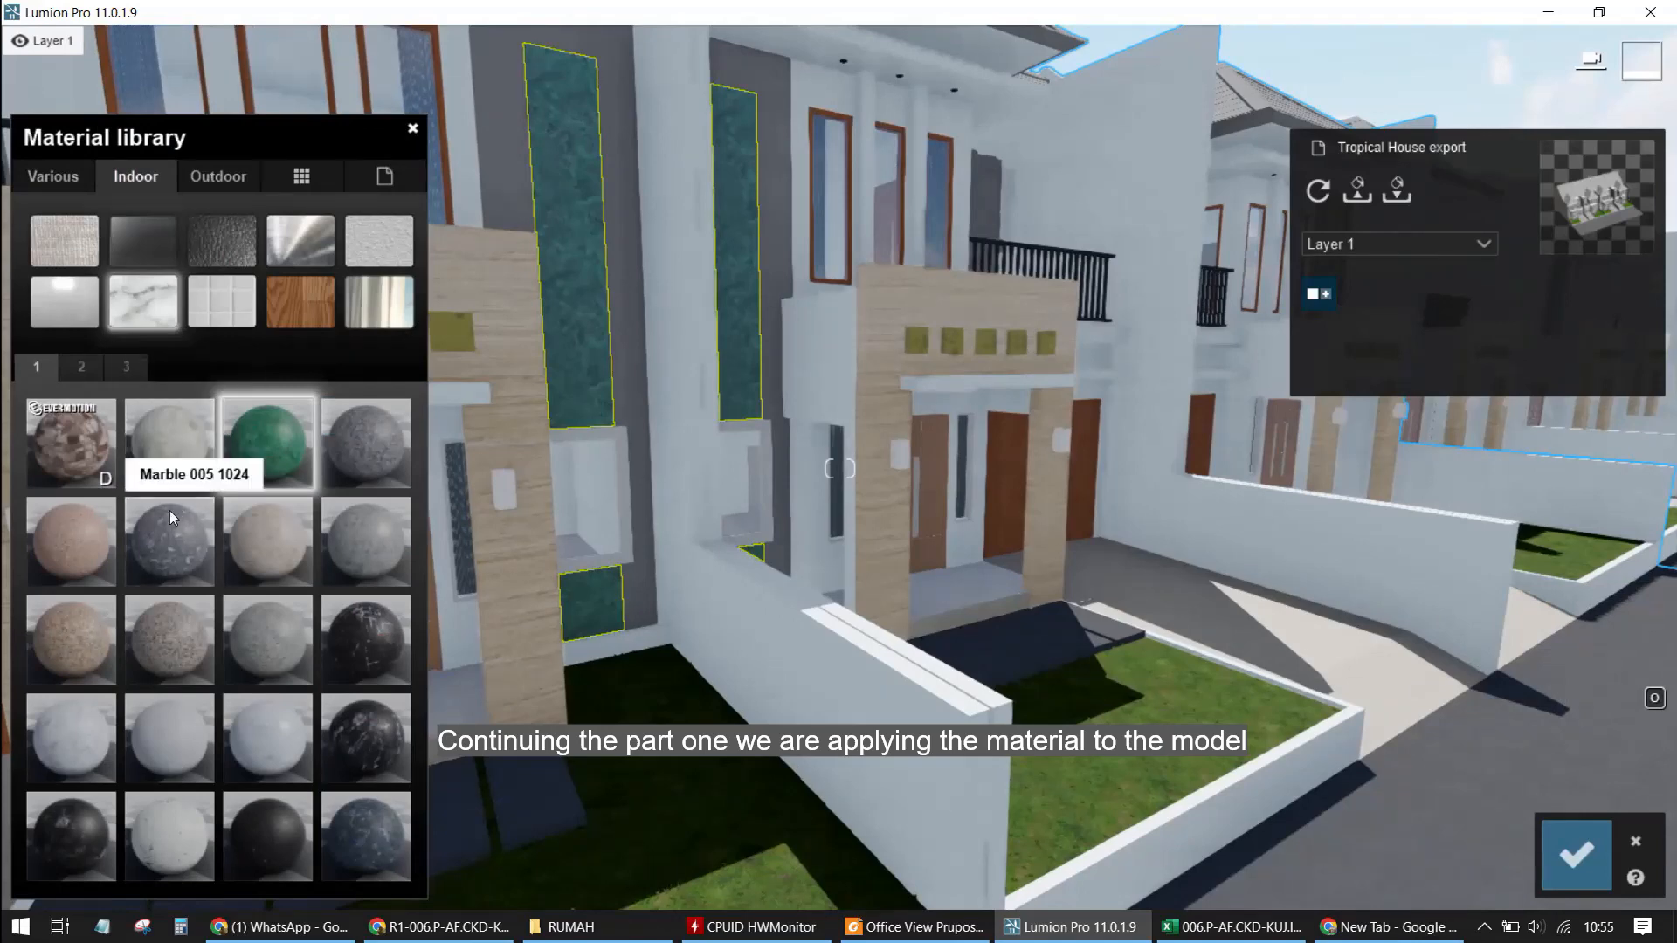
left_click(70, 636)
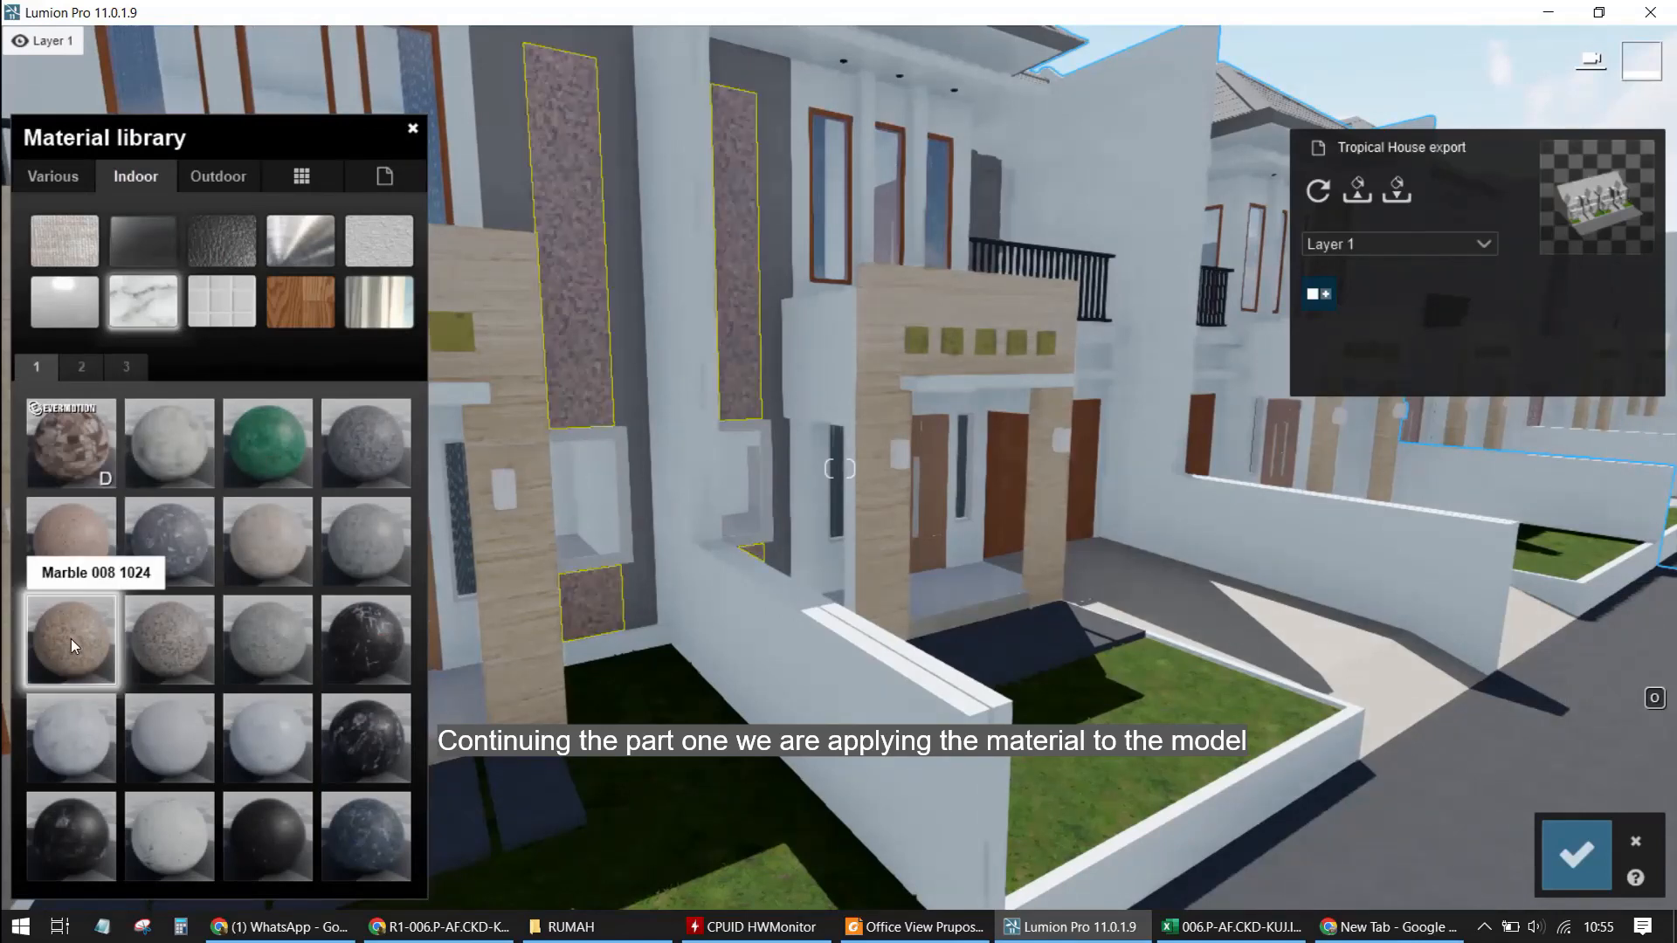
Apply the yellow Poliigon indoor marble to the narrow vertical facade panels
left_click(127, 368)
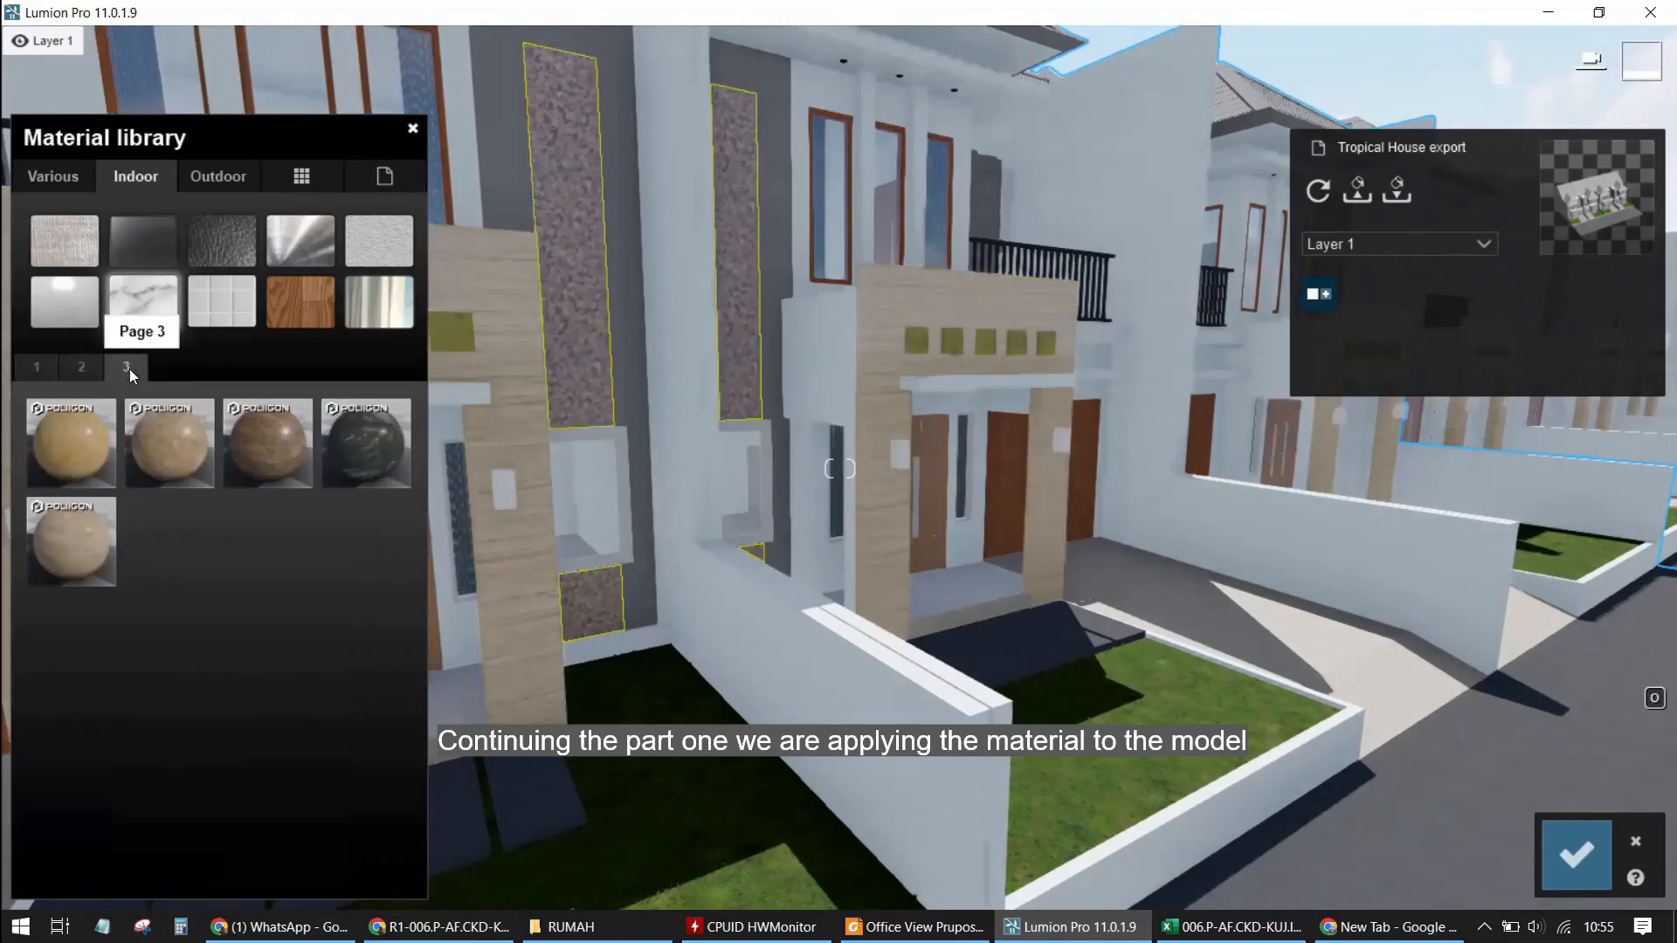
left_click(97, 463)
key("w")
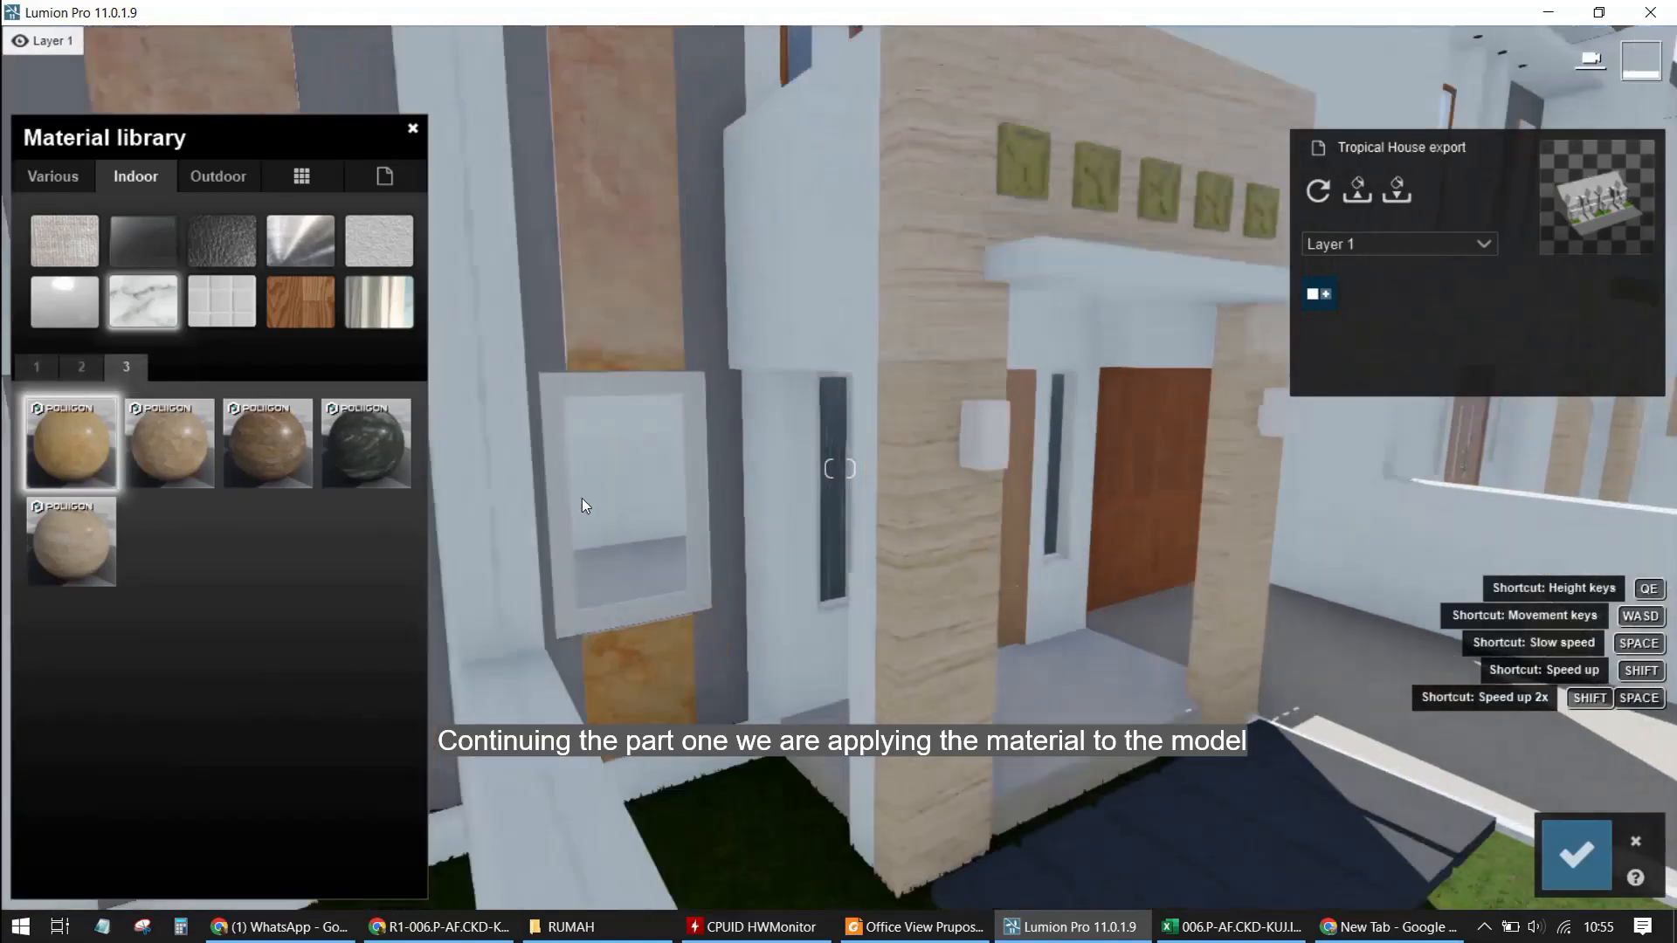
key("e")
key("a")
key("a")
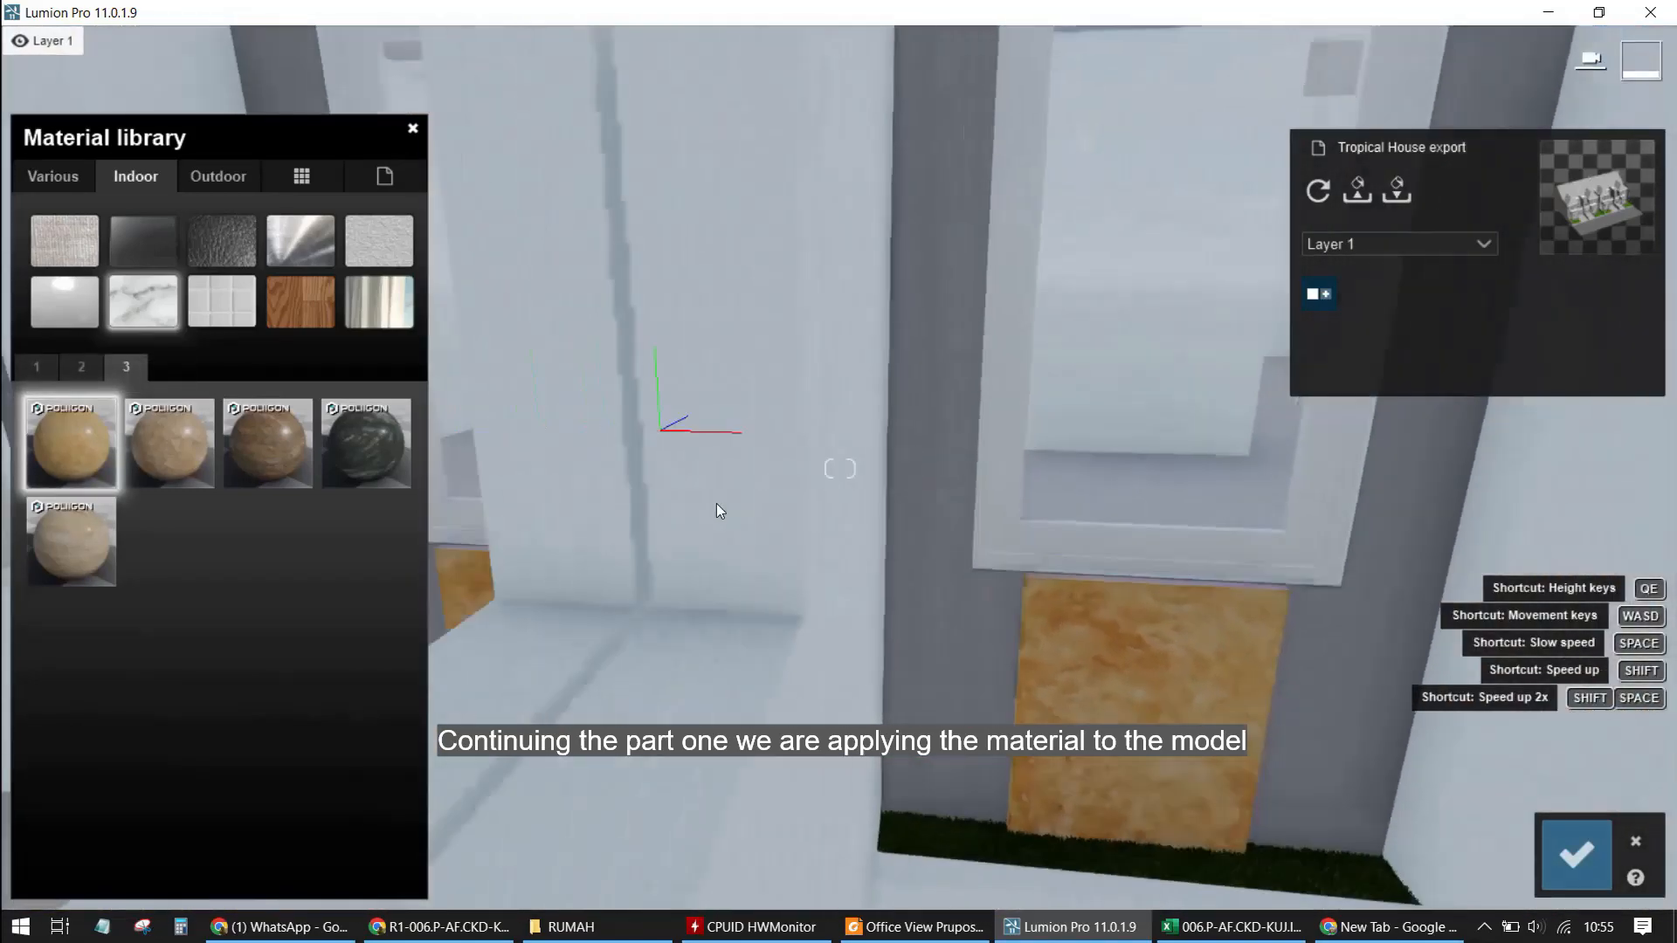
right_click_drag(716, 503, 924, 358)
key("a")
left_click(1191, 658)
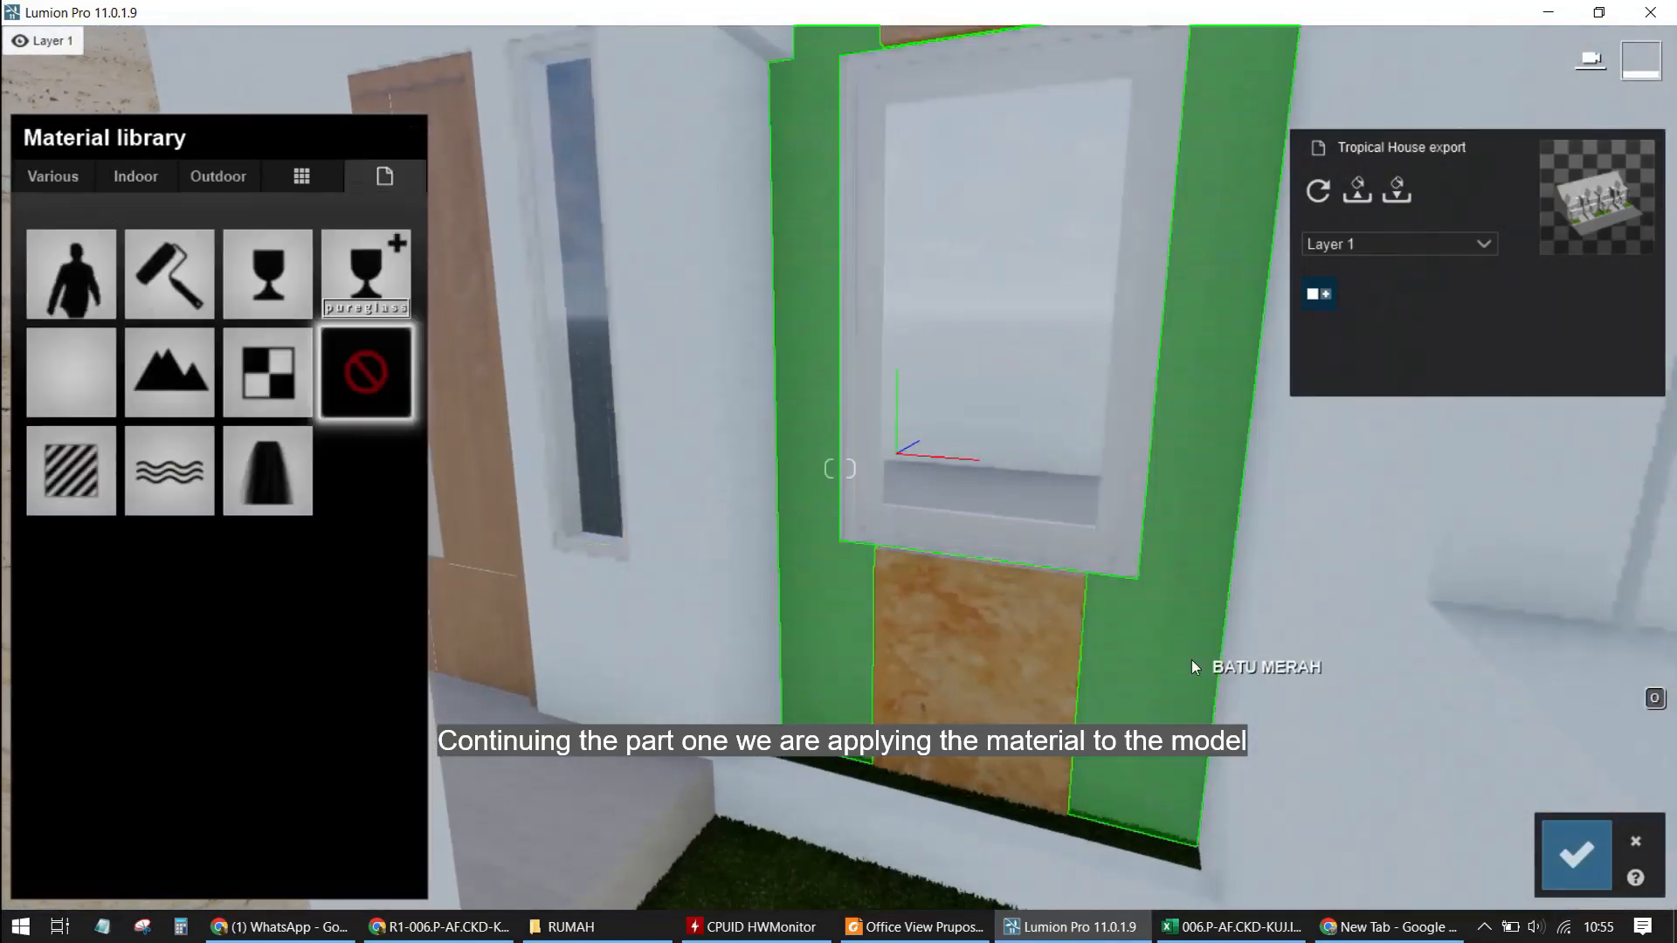
left_click(223, 176)
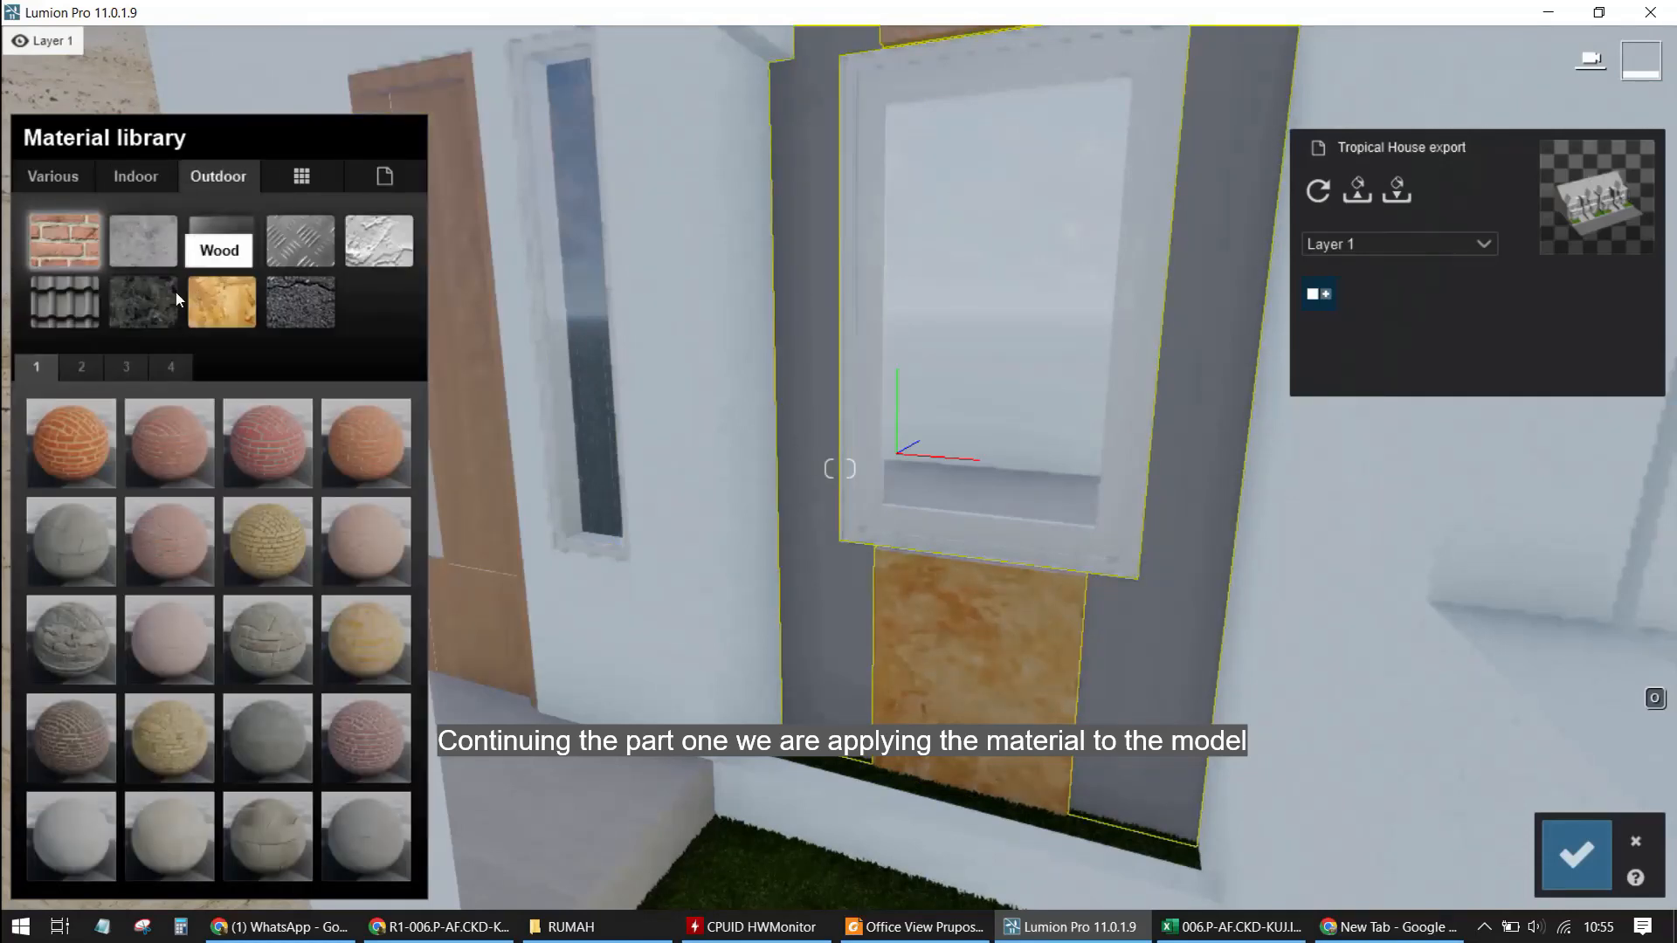
left_click(148, 300)
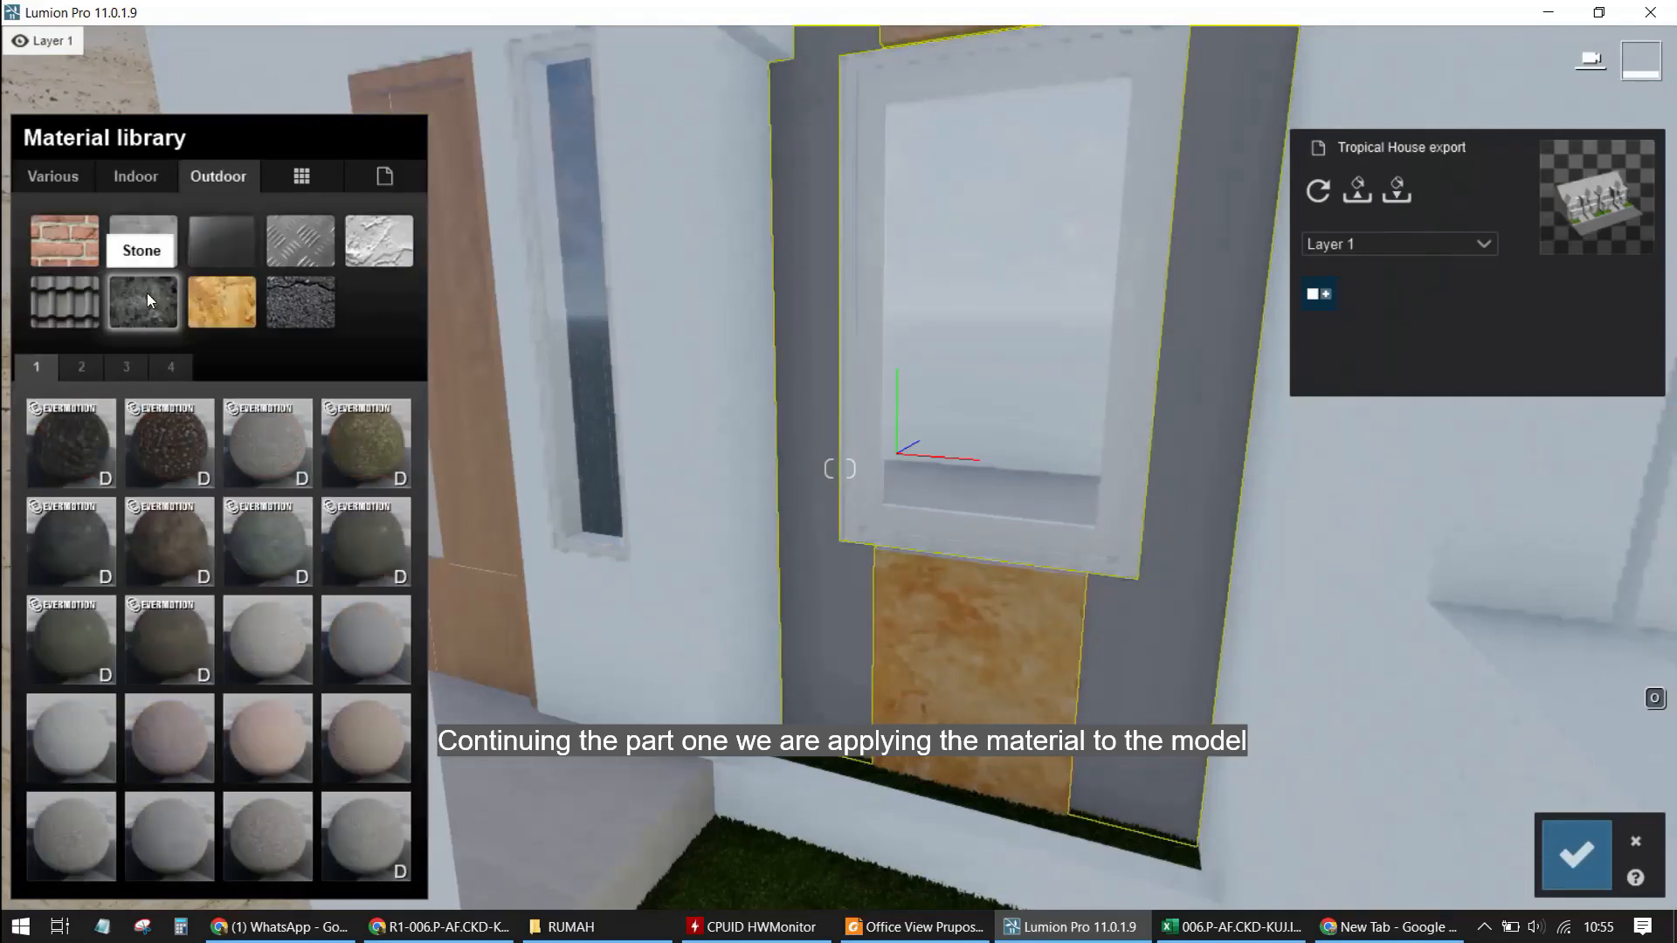
left_click(174, 367)
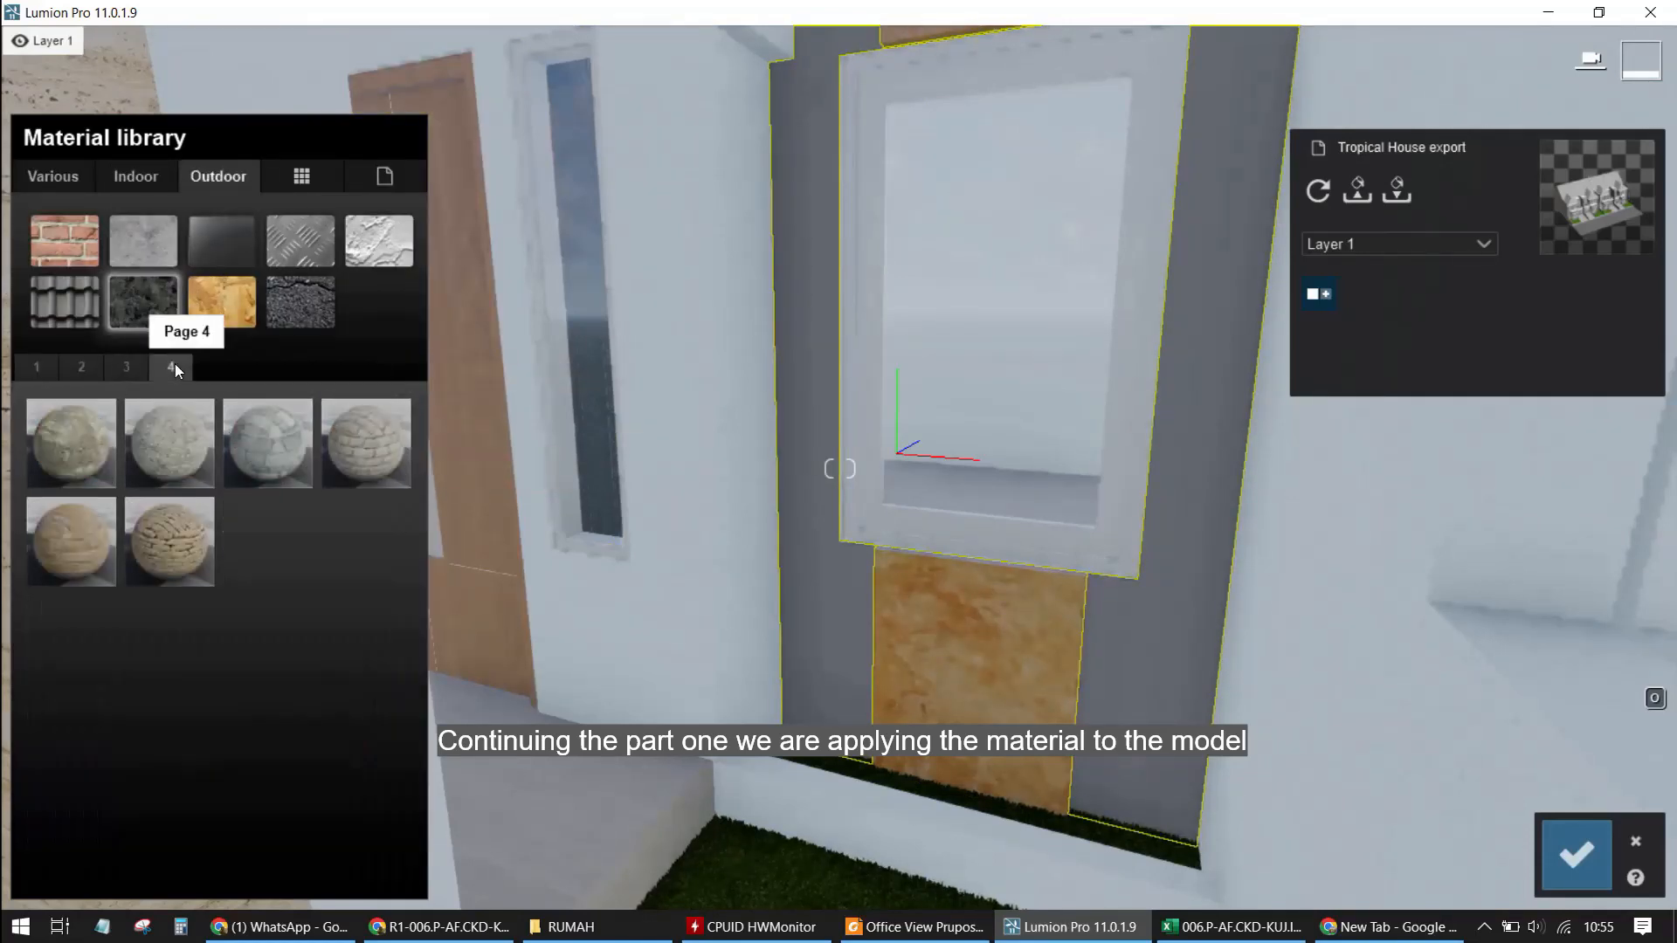
left_click(98, 549)
Examine the stone cladding on the ground floor, the balcony's checkered accent wall and the overall facade
key("s")
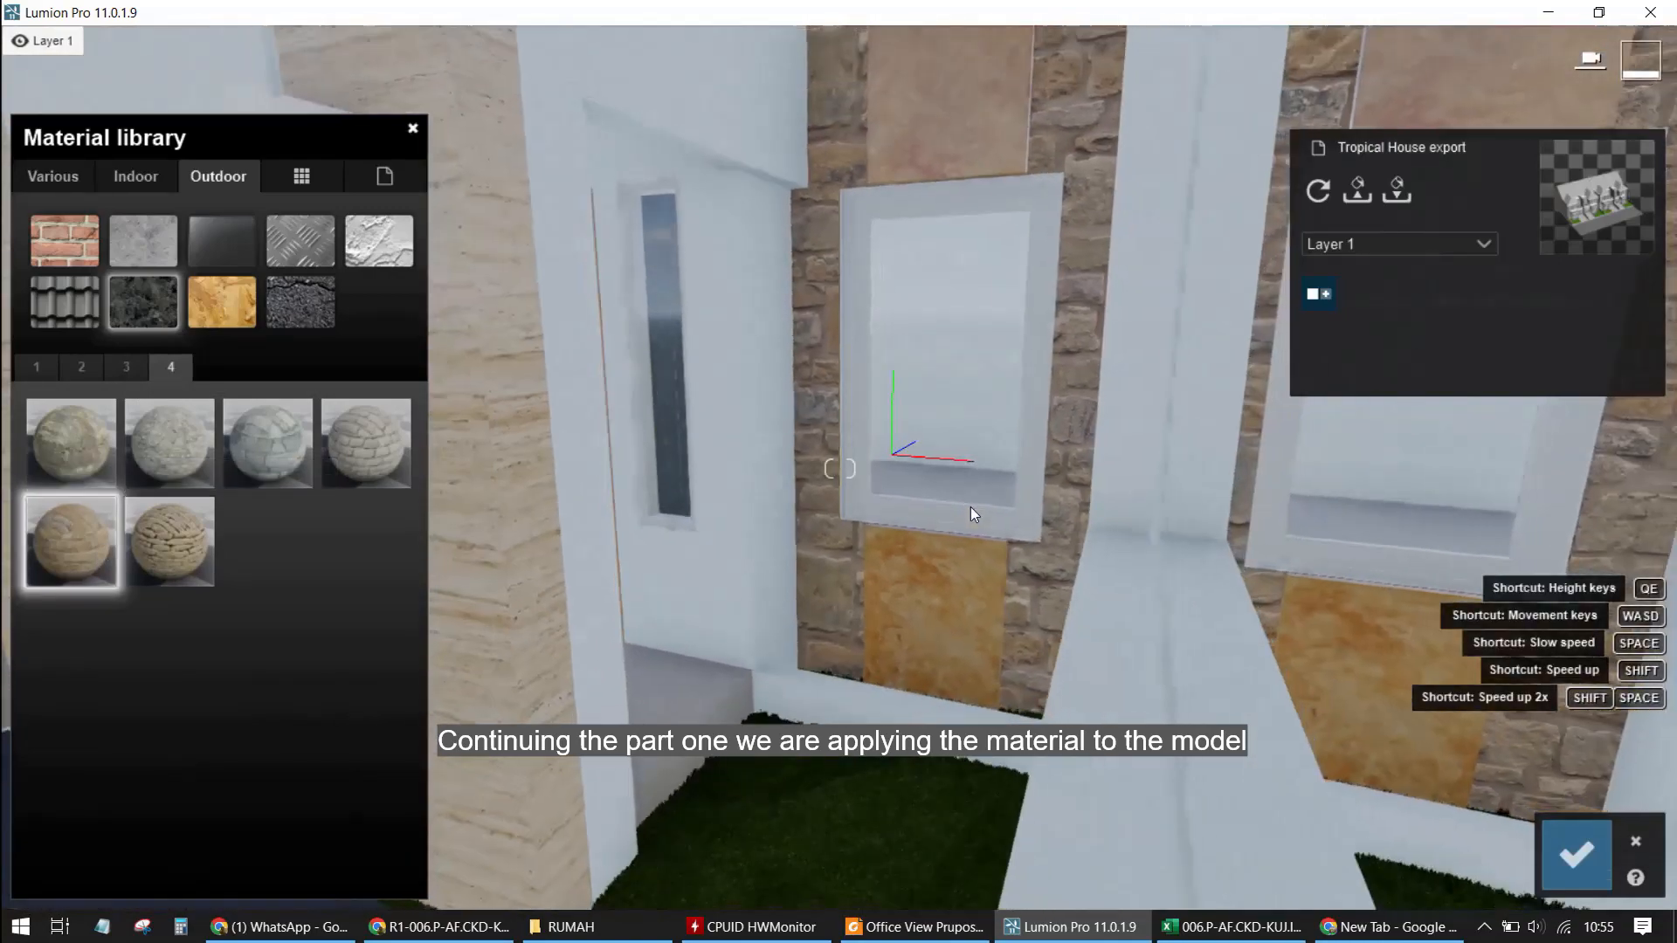
key("s")
right_click_drag(971, 506, 705, 549)
key("s")
left_click(574, 397)
key("w")
key("w")
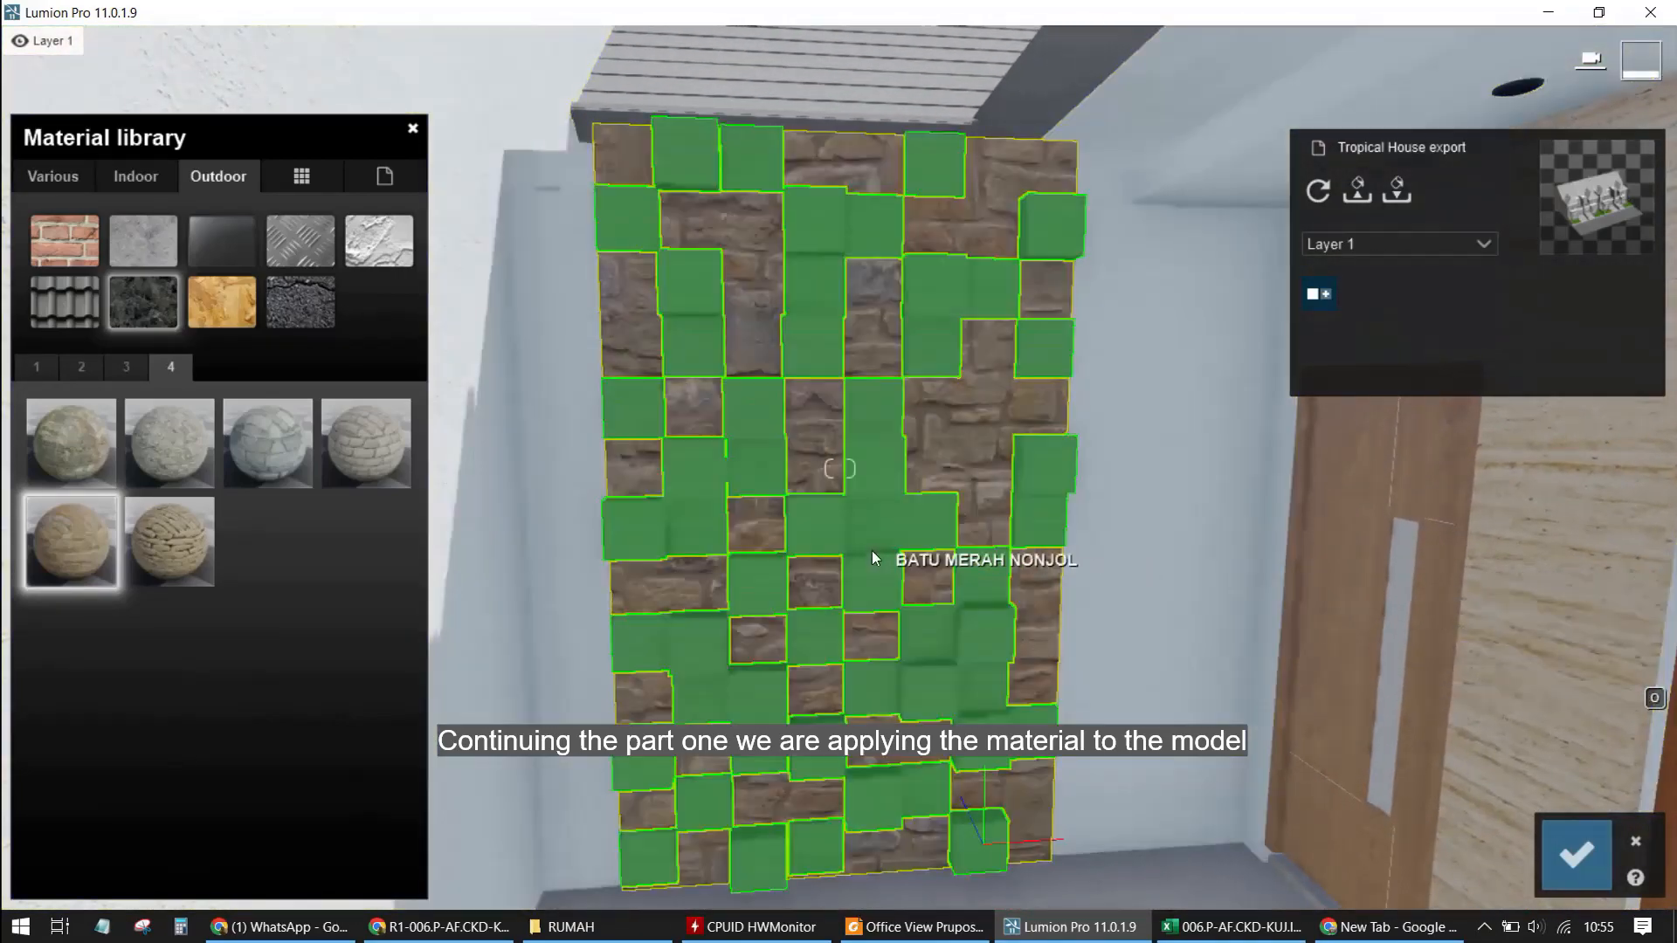
key("s")
right_click_drag(1091, 572, 845, 524)
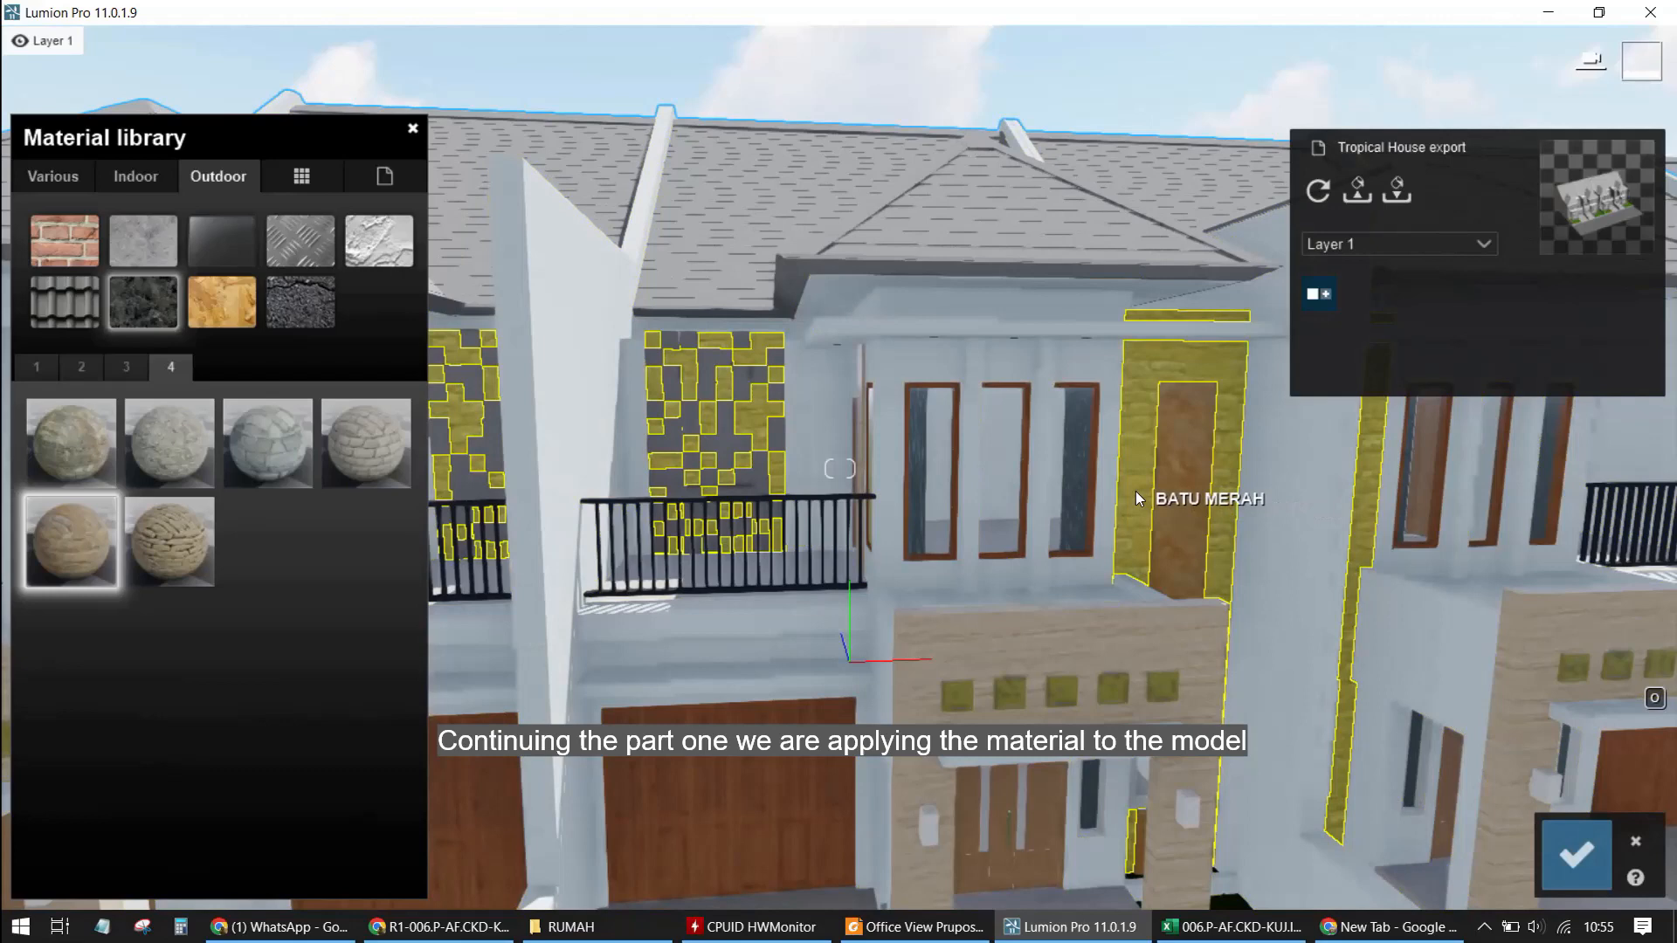
Replace the stone on the BATU MERAH surfaces with the outdoor concrete Concrete 002 1024
left_click(1135, 491)
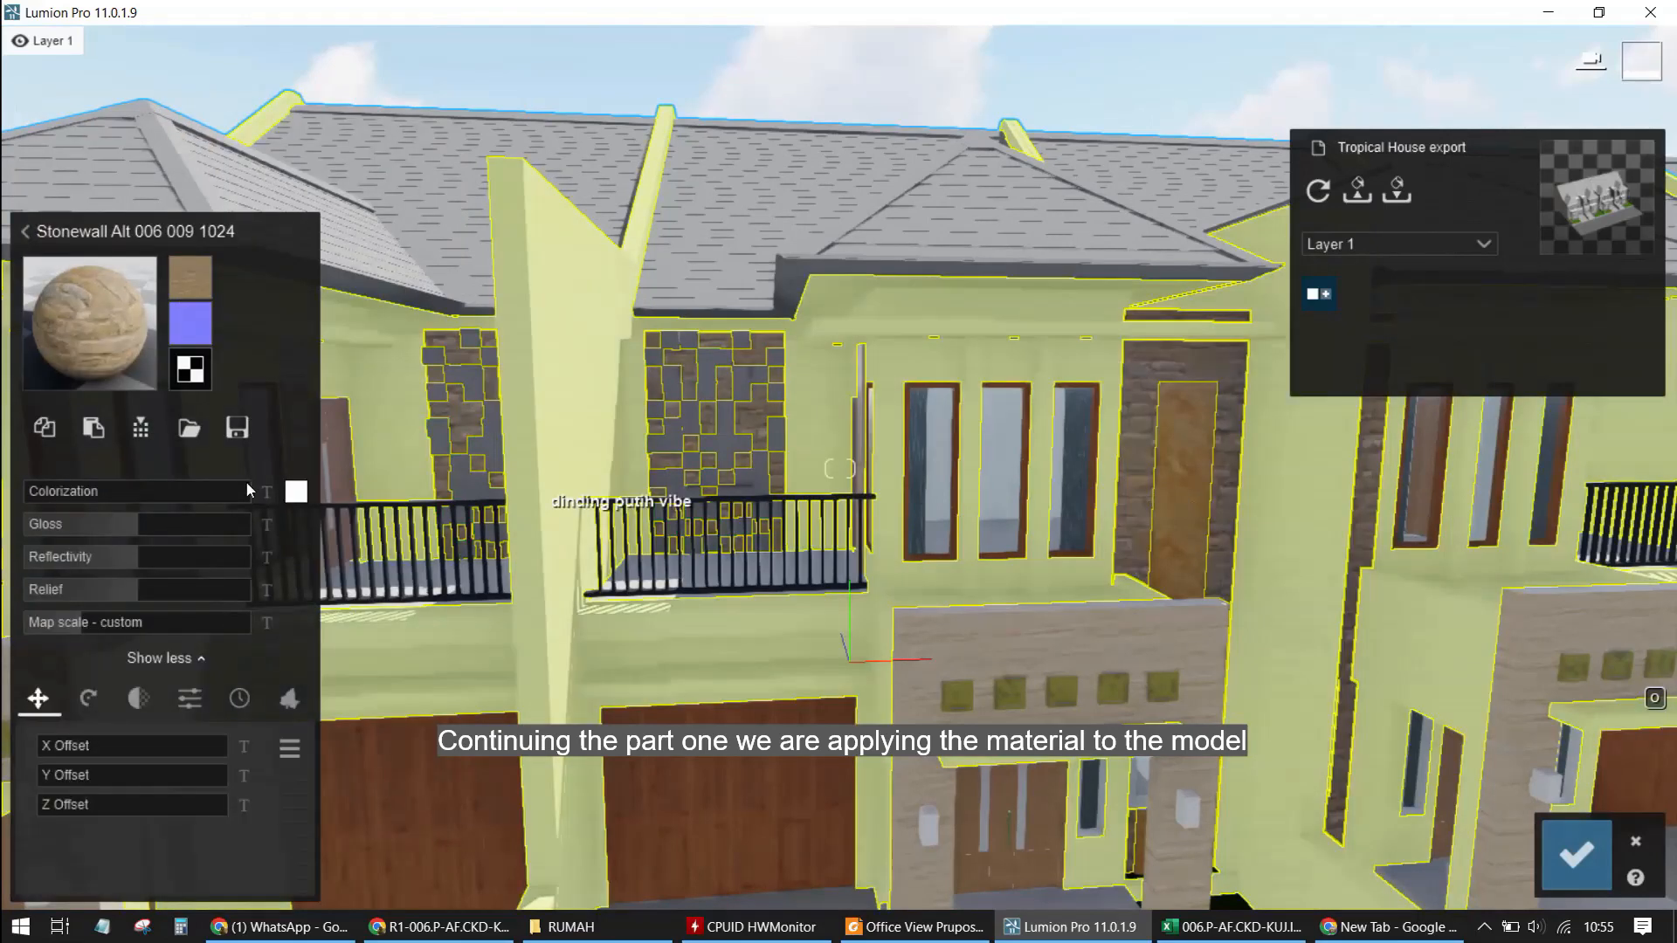
left_click(100, 325)
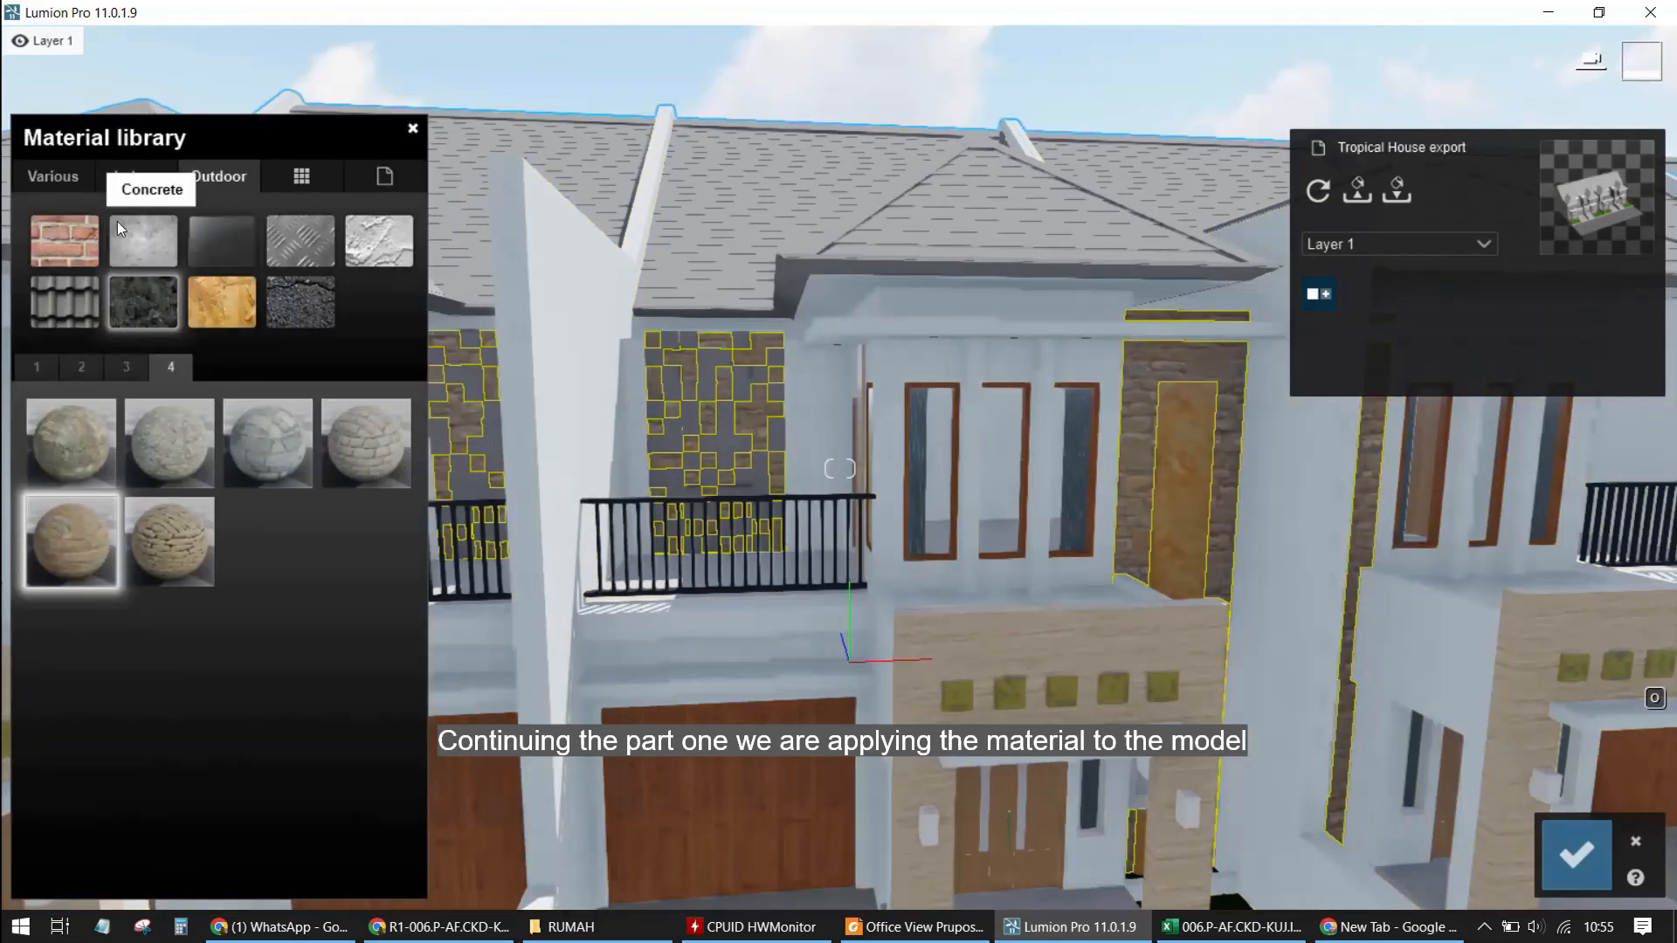
left_click(141, 238)
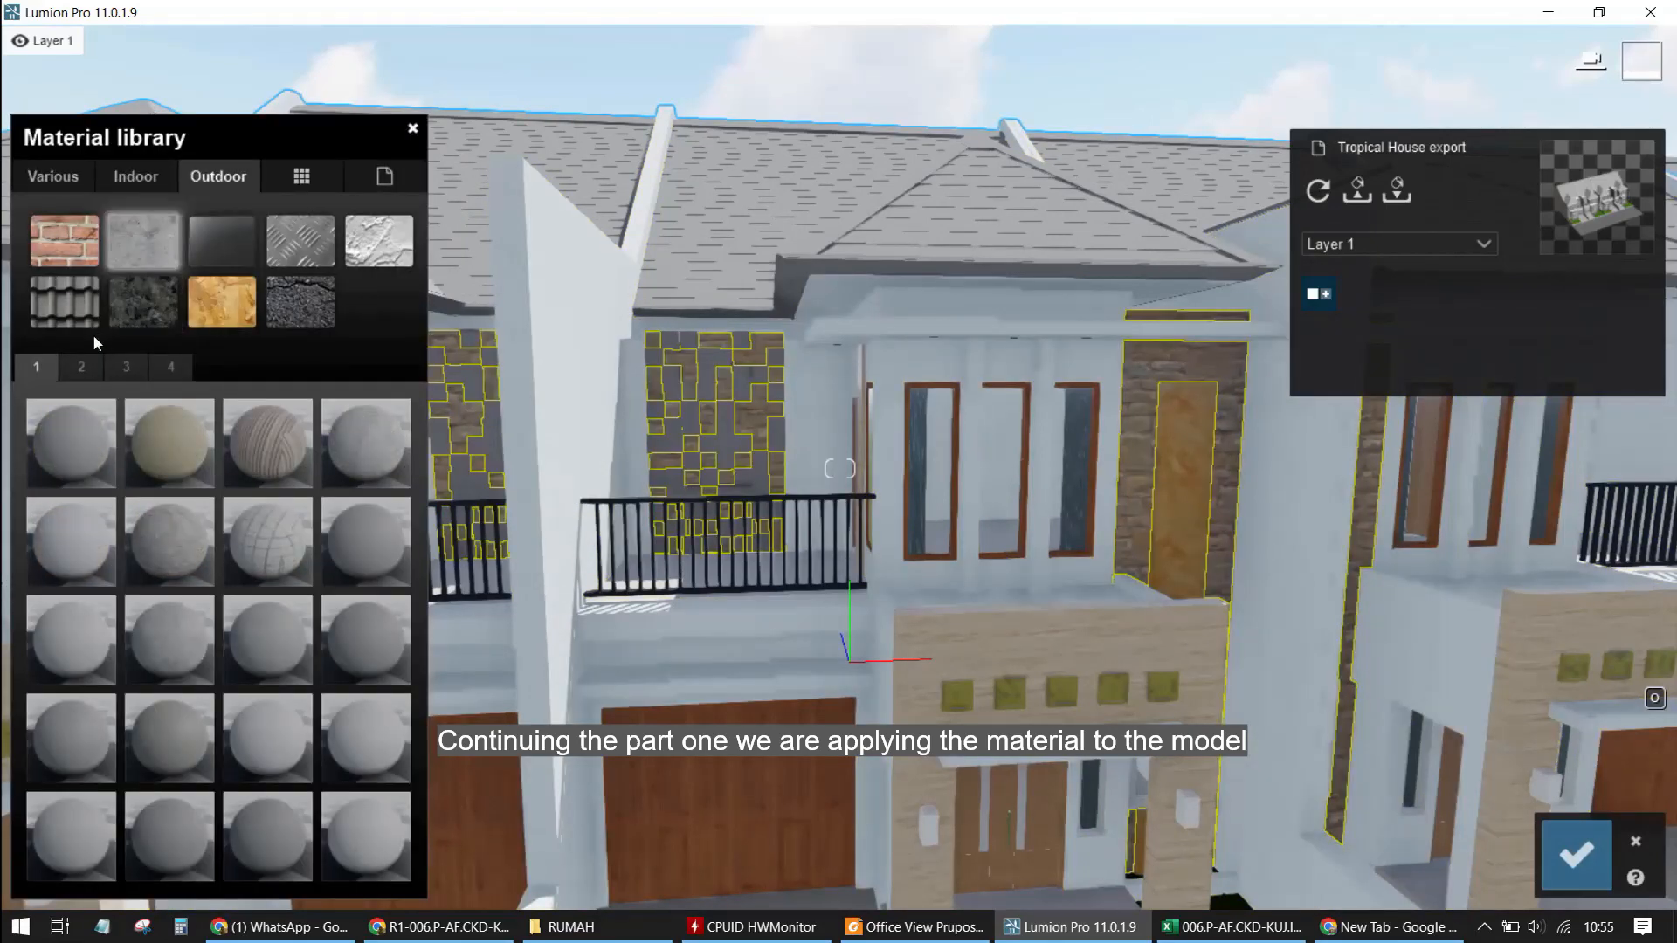
left_click(157, 469)
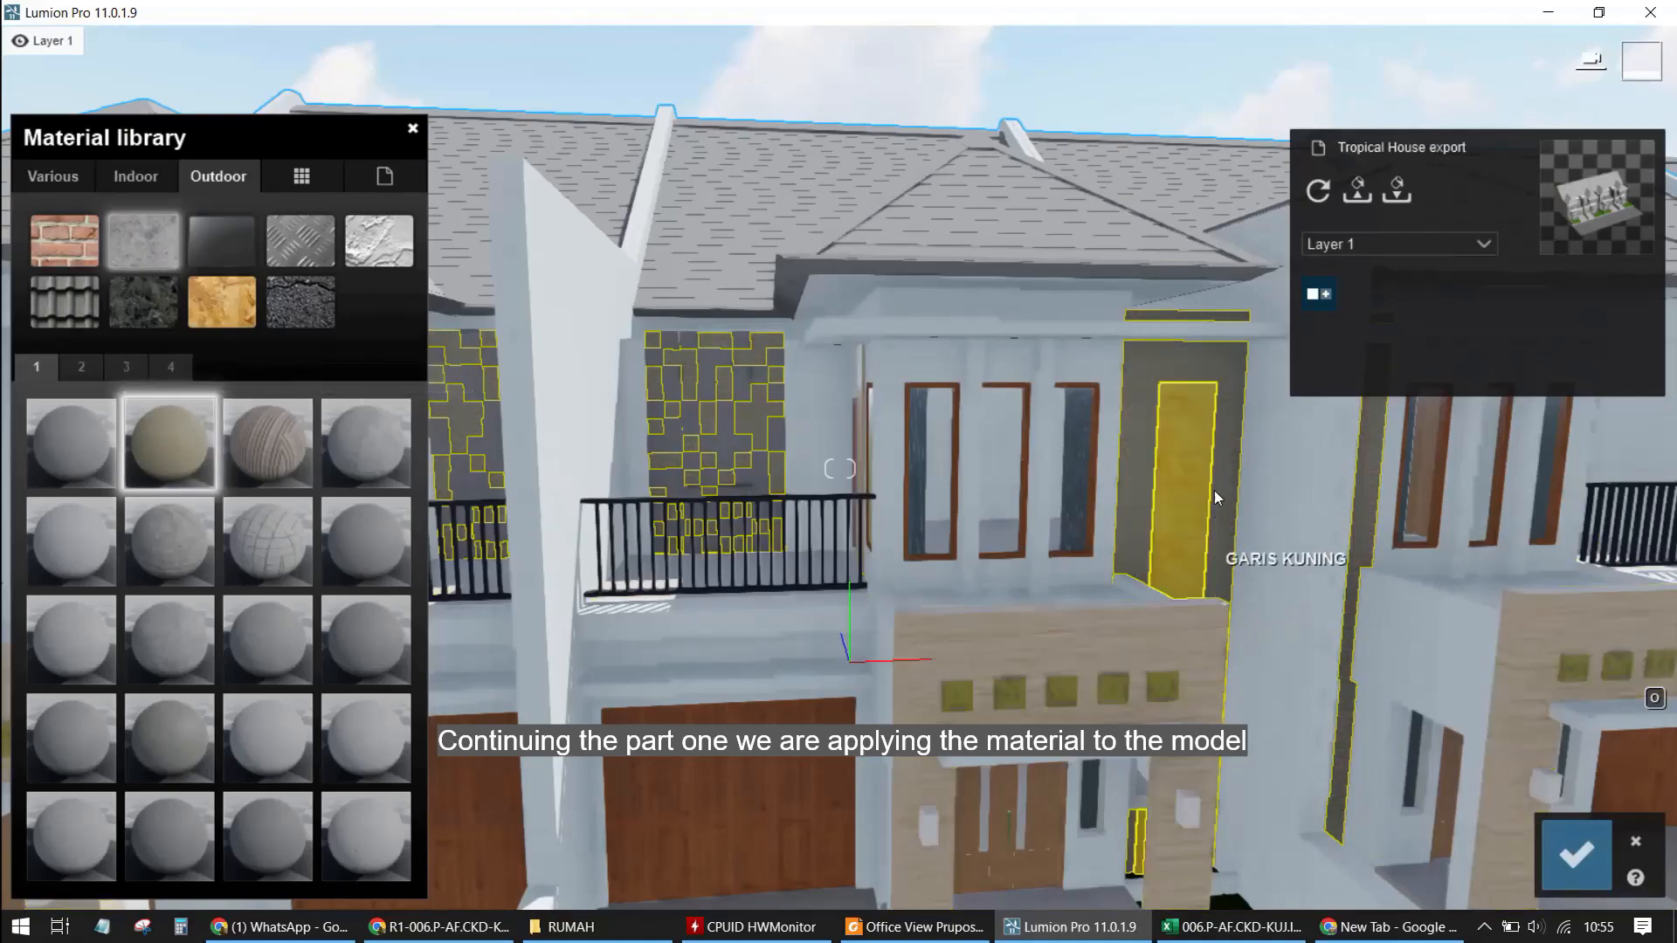
Apply Concrete 002 1024 to the protruding blocks (BATU MERAH NONJOL) of the balcony's checkered accent wall
scroll(674, 426, "down", 4)
scroll(635, 441, "up", 5)
scroll(672, 428, "up", 6)
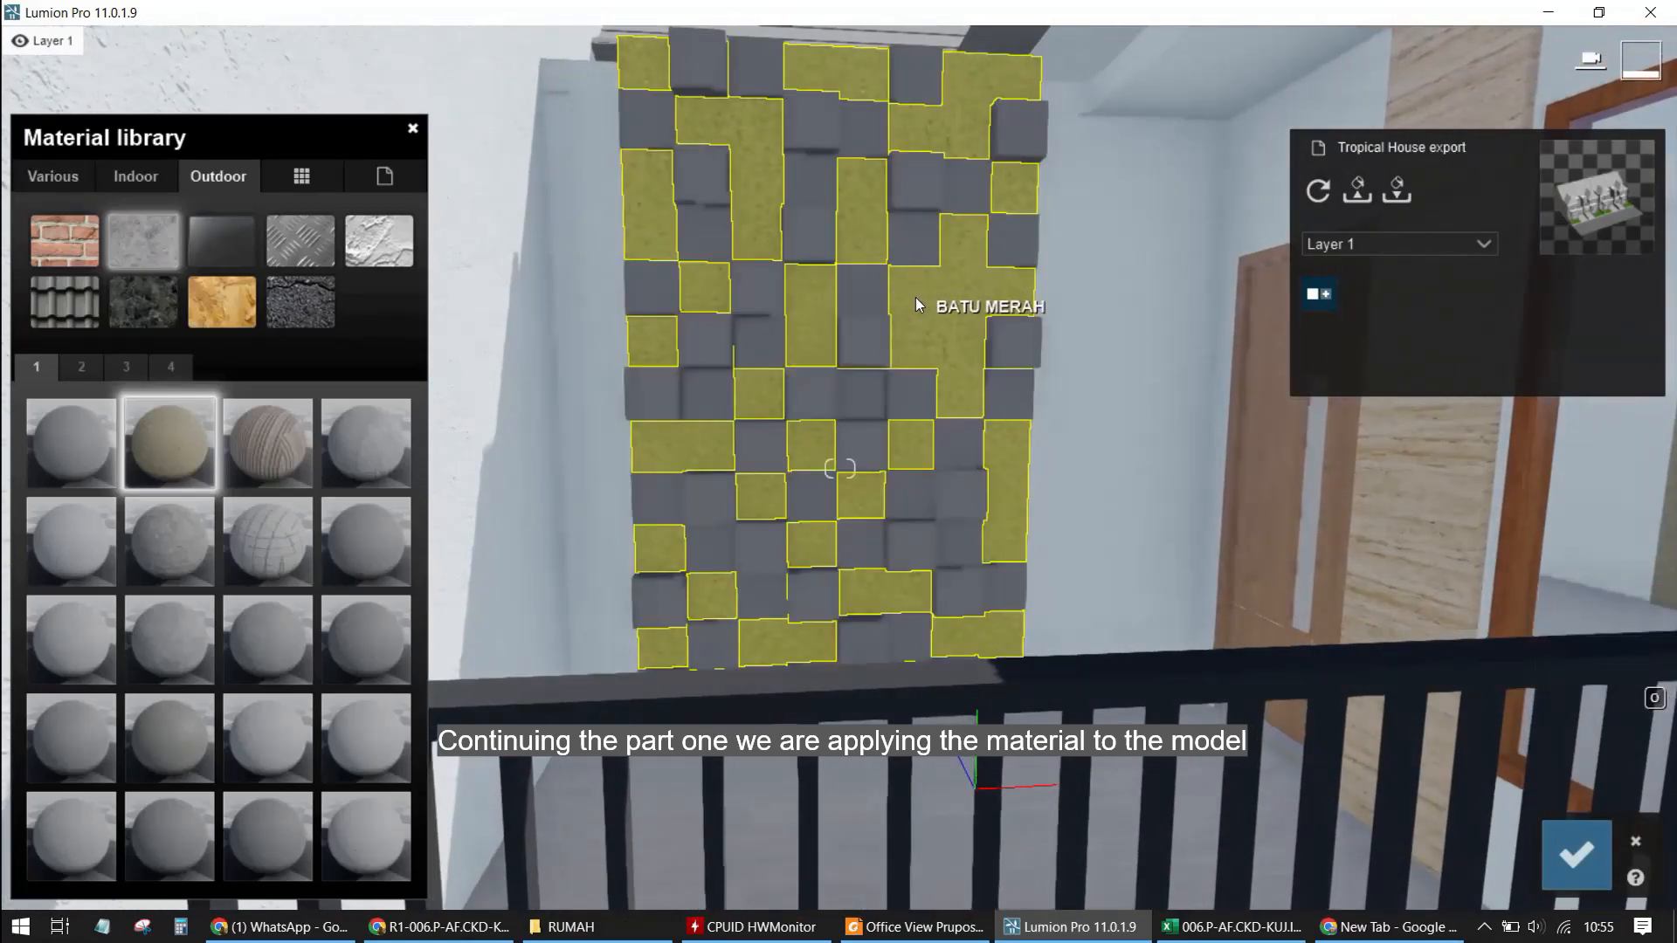
left_click(915, 297)
left_click(145, 443)
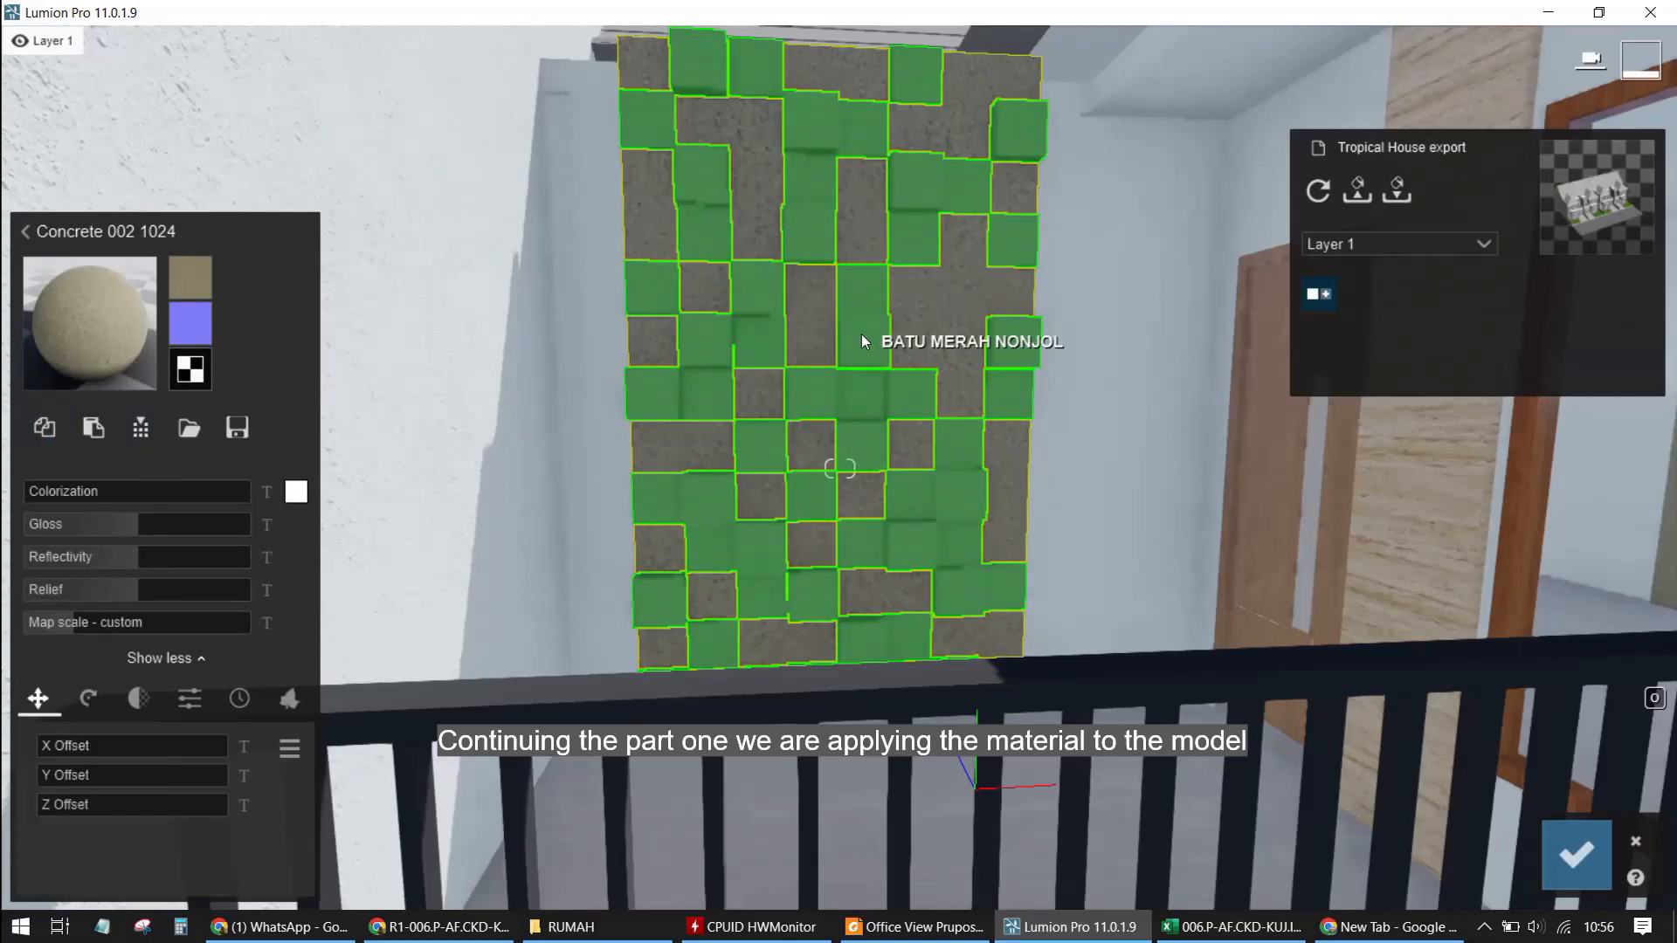
left_click(862, 339)
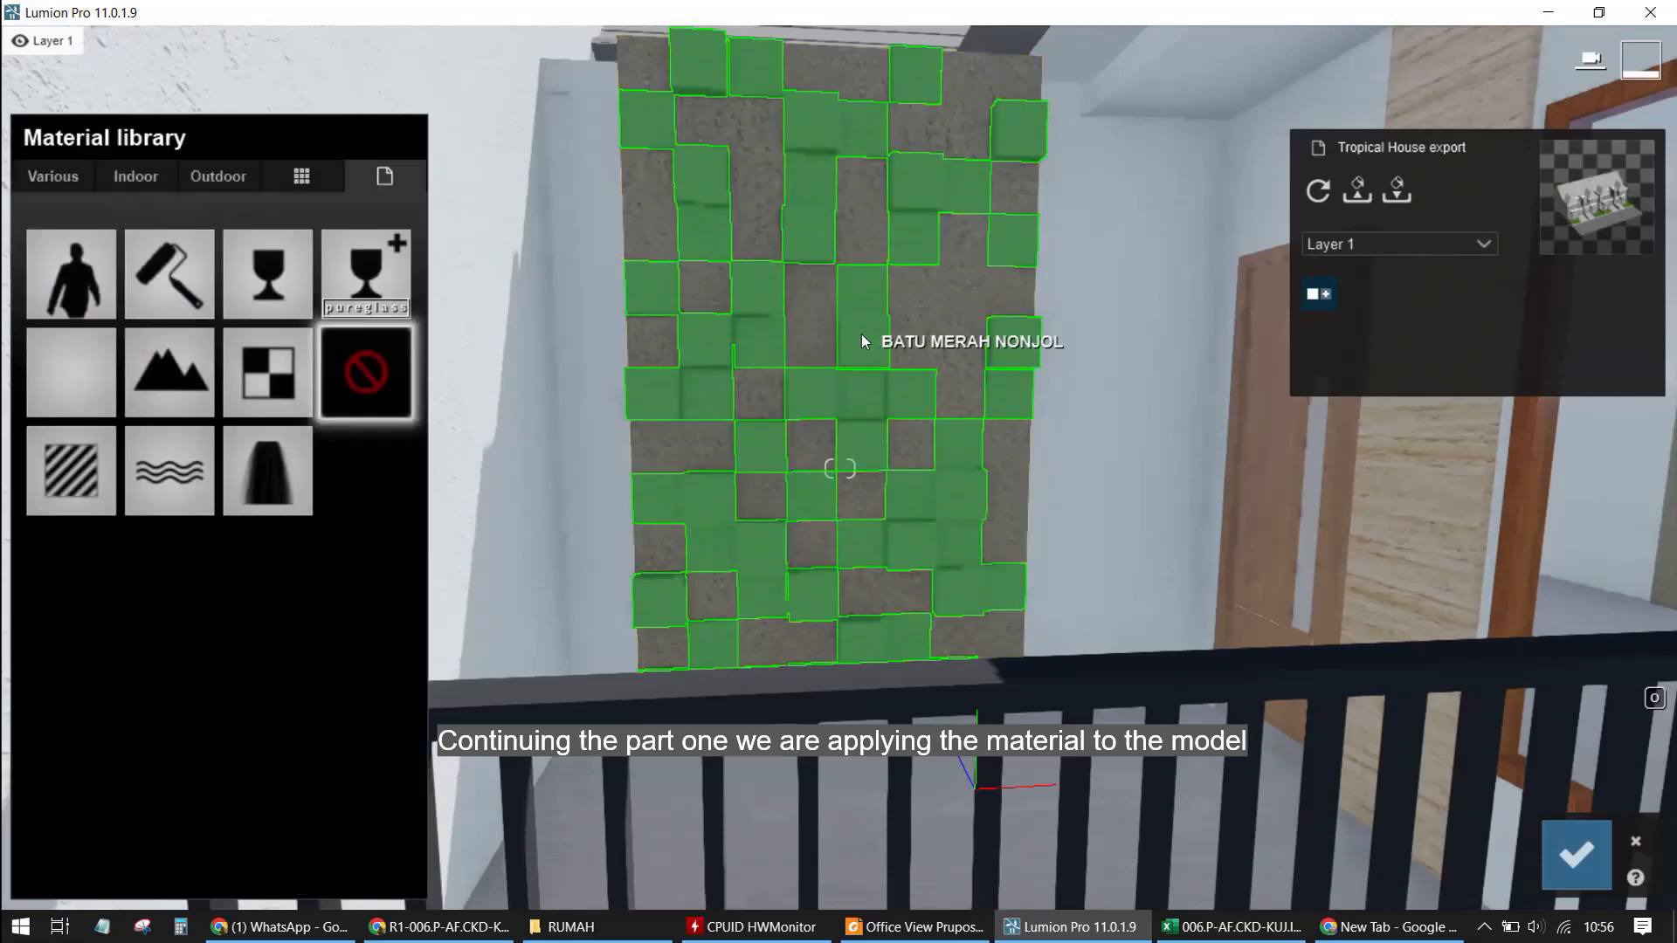
left_click(92, 448)
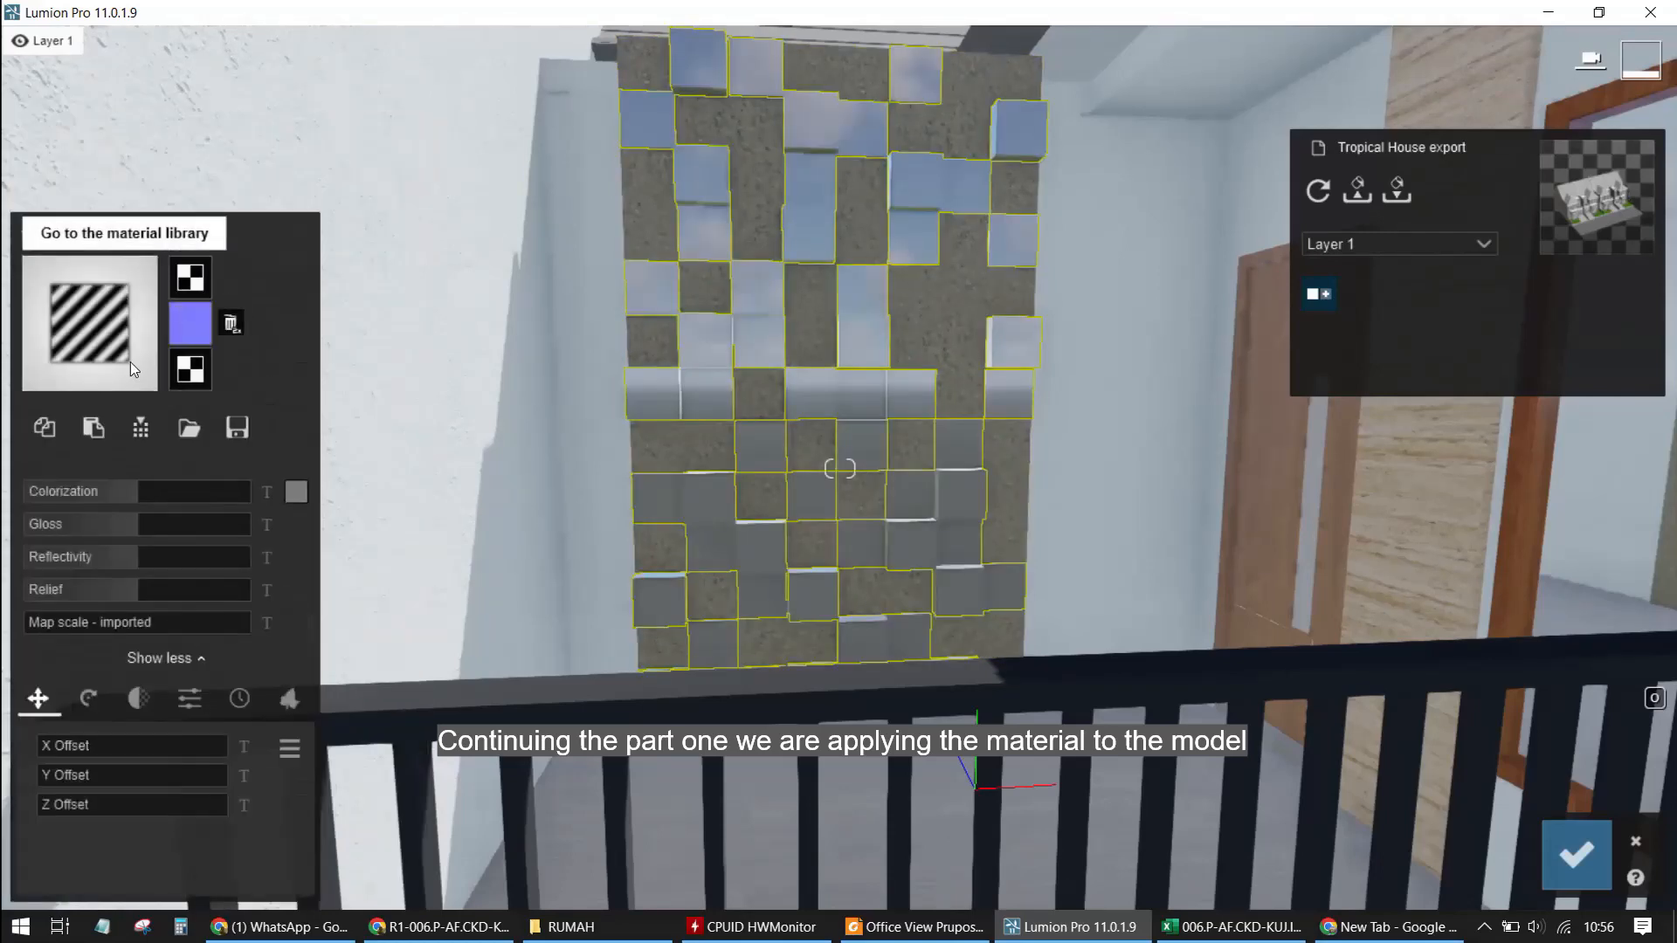
Tint the protruding blocks' concrete with a saturated orange and lower the colorization strength
left_click(298, 493)
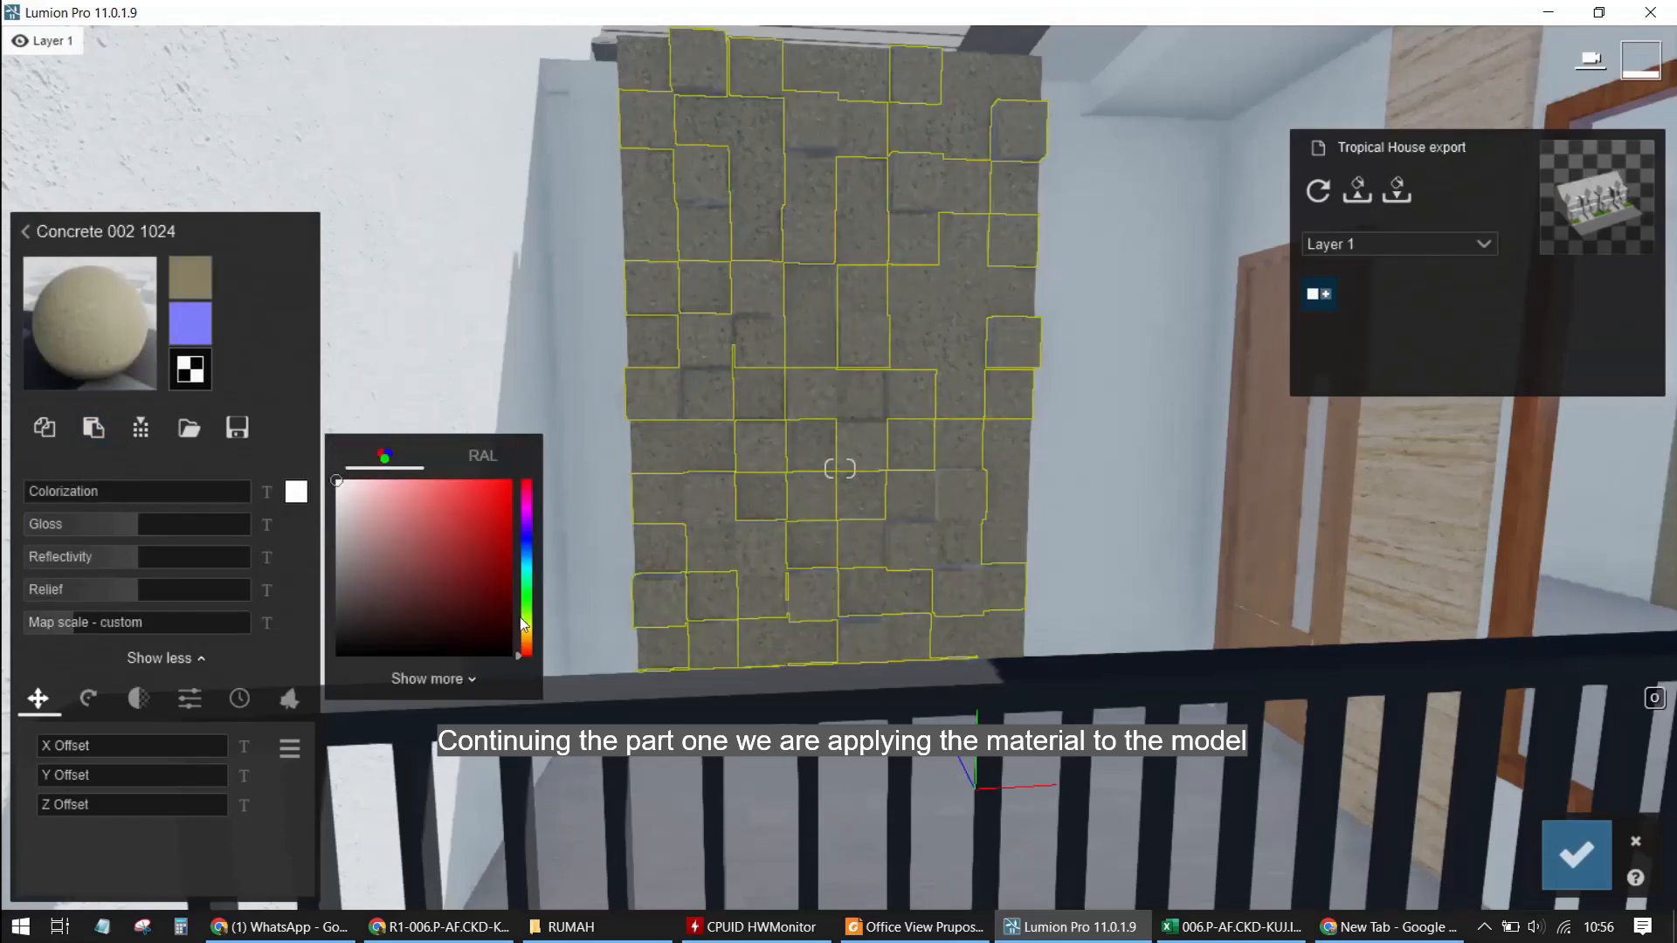
left_click(527, 643)
left_click_drag(496, 605, 528, 443)
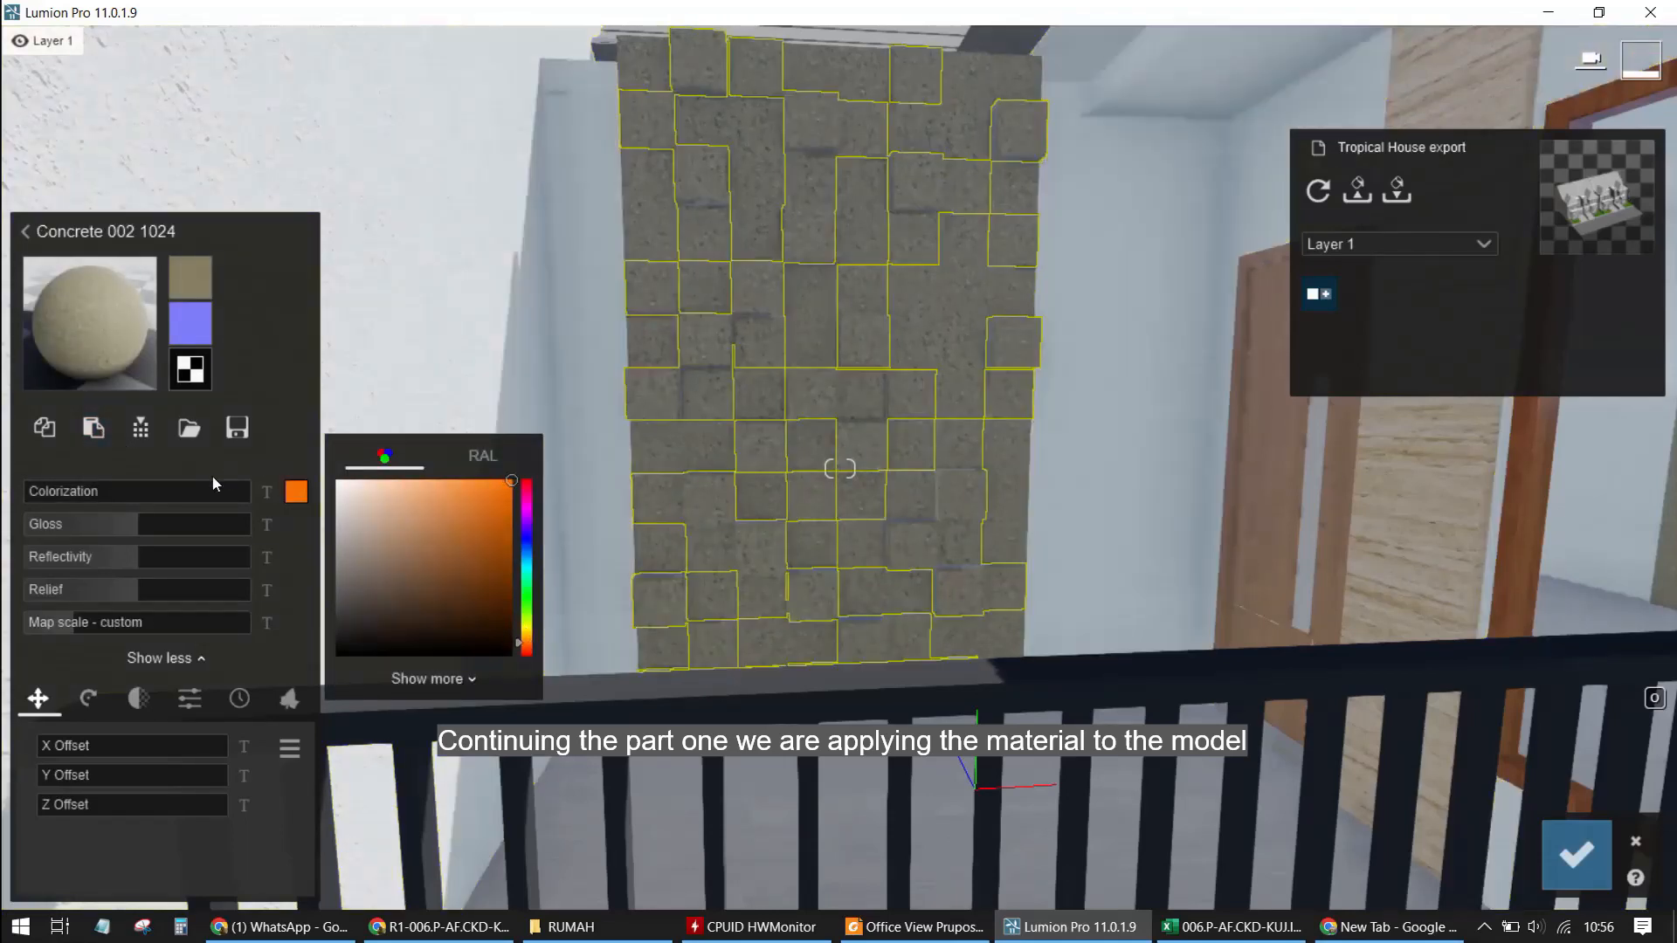
mouse_move(139, 486)
left_mouse_down()
mouse_move(154, 489)
mouse_move(108, 489)
left_mouse_up()
Shift the protruding blocks' tint to a slightly yellower orange and raise the colorization to about 0.9
scroll(725, 511, "down", 6)
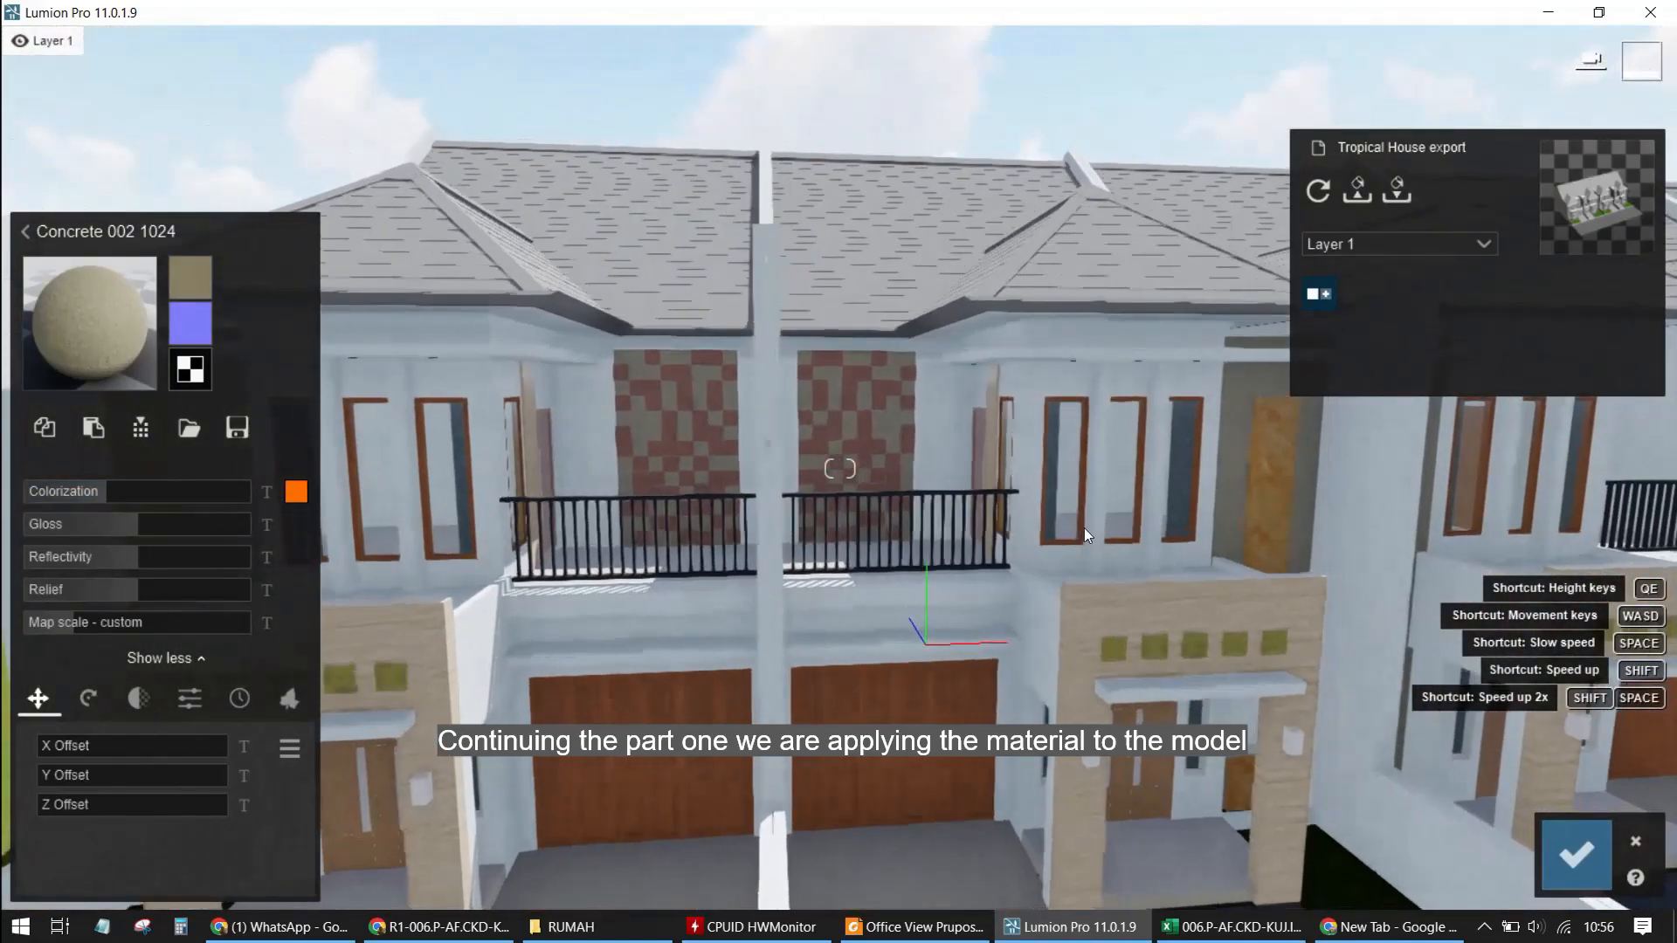
key("w")
key("d")
key("a")
key("e")
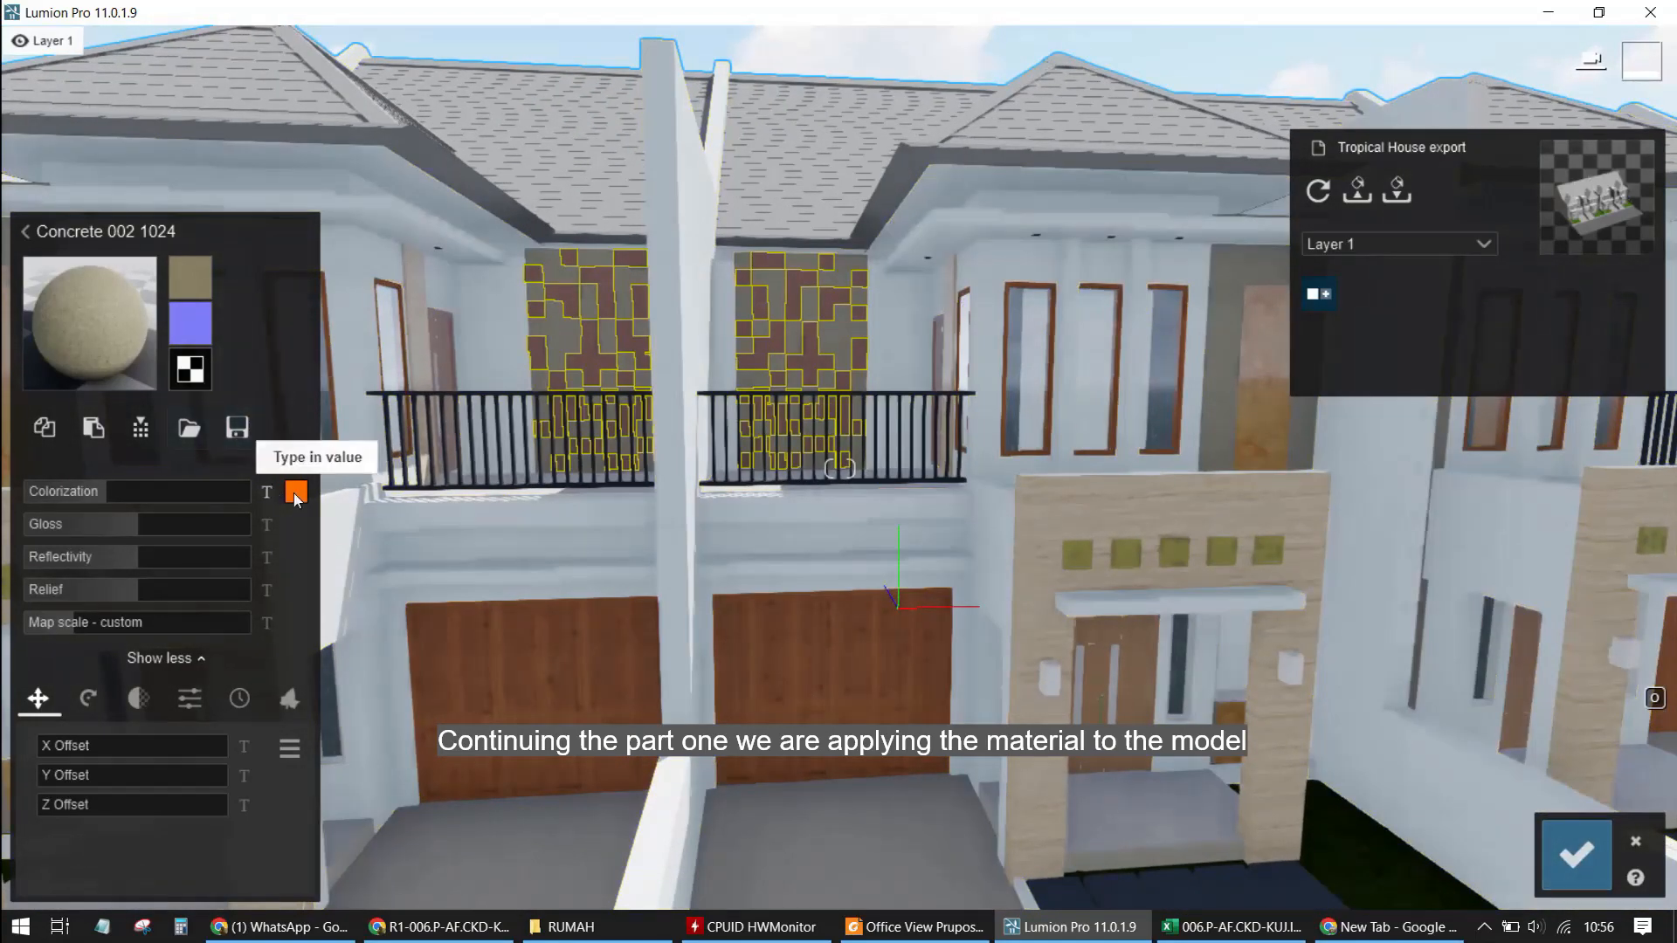
left_click(295, 495)
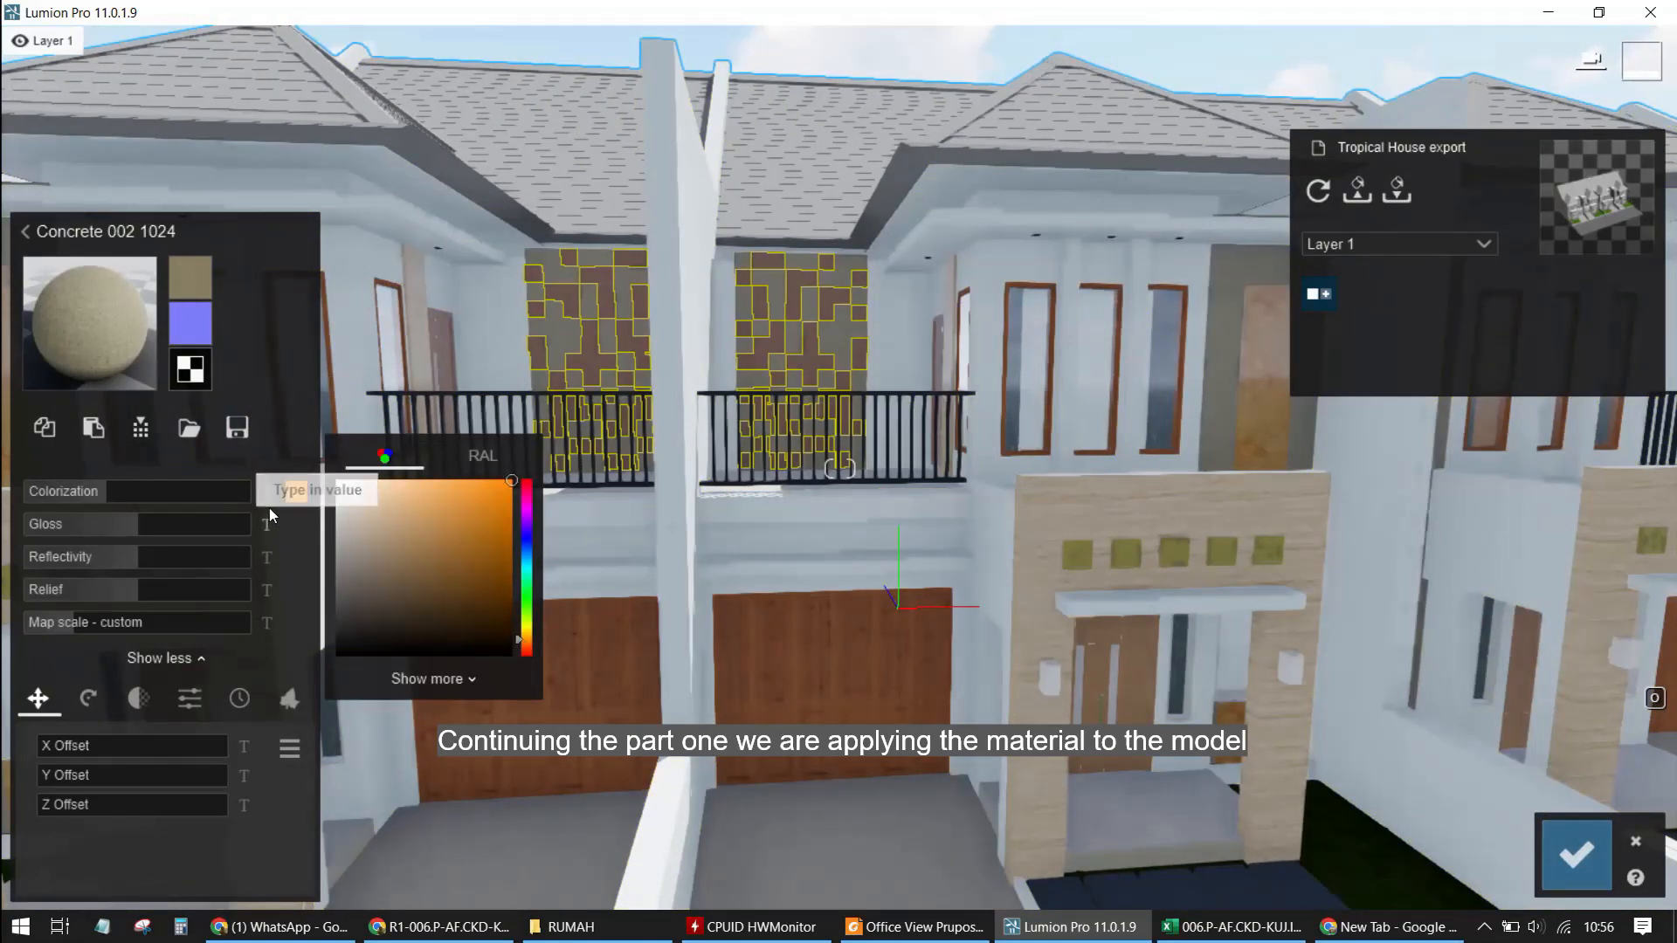
left_click(239, 484)
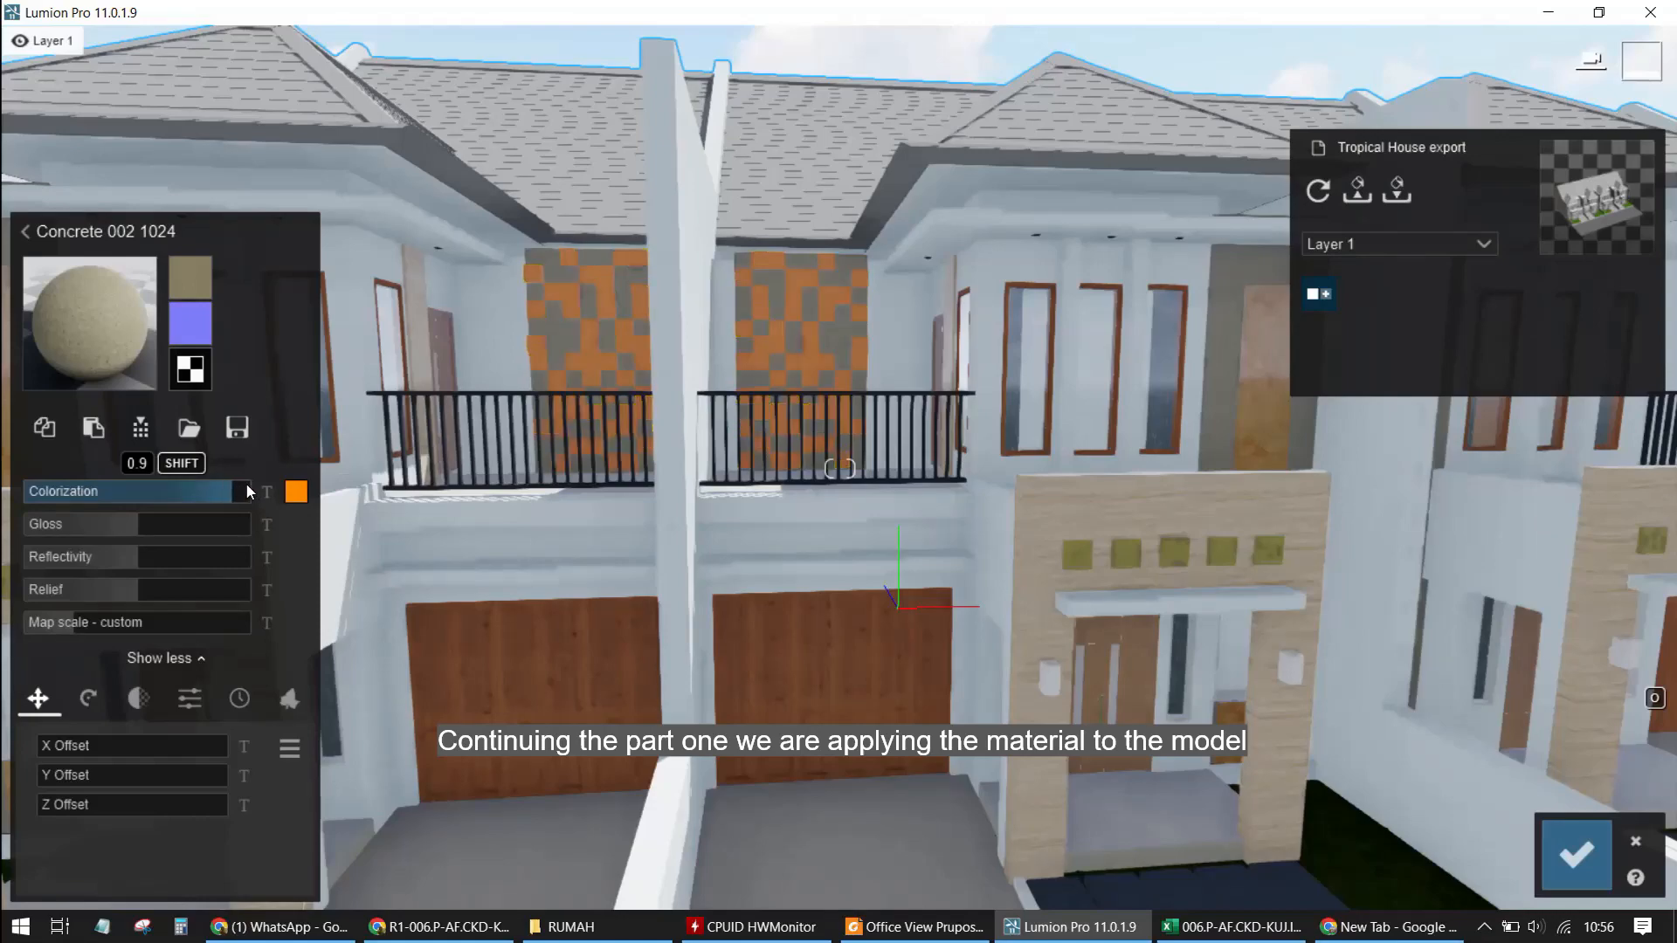
Reduce the protruding accent blocks' colorization to about 0.8 and save the material changes
left_click(196, 496)
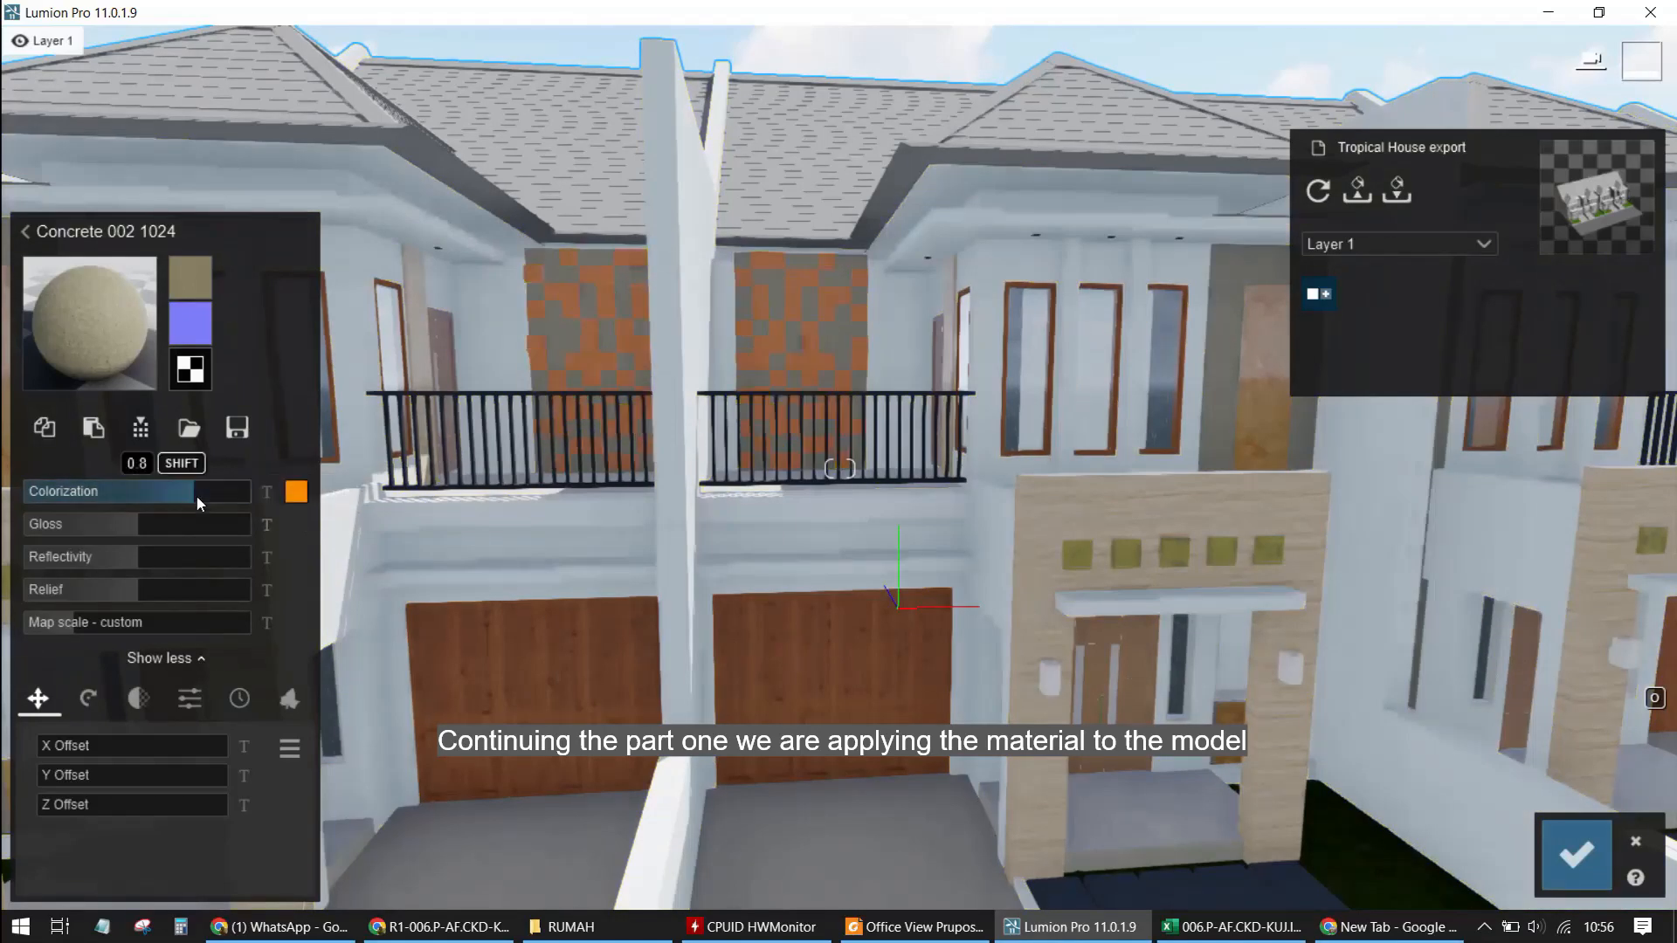
left_click_drag(197, 496, 206, 492)
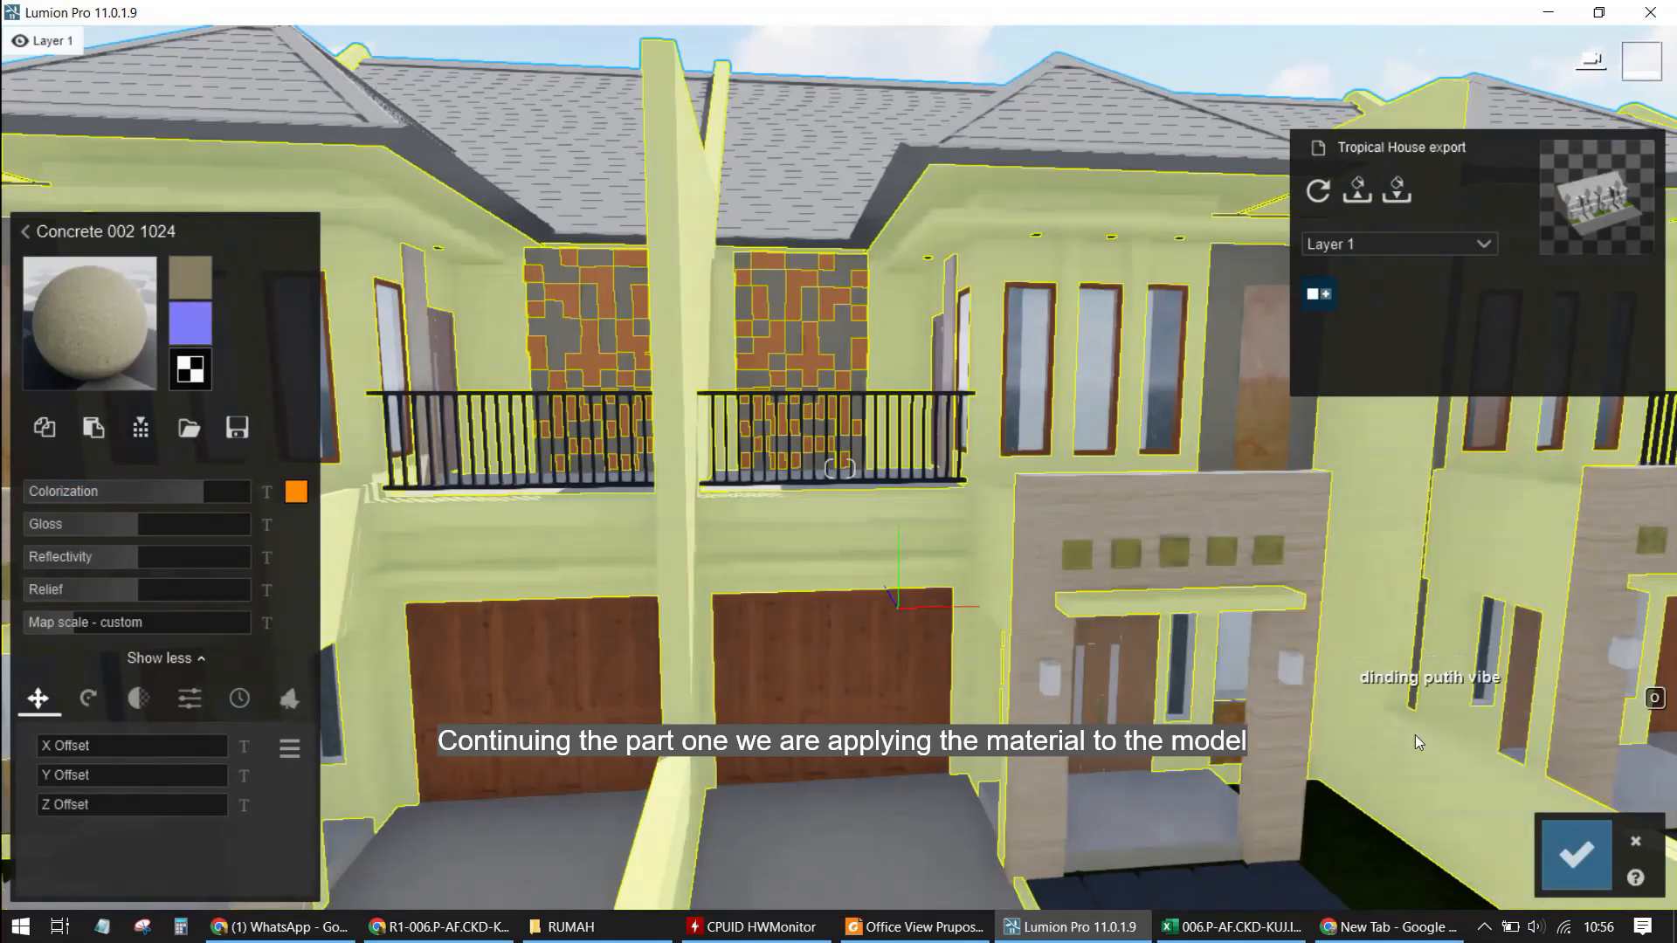
left_click(1575, 851)
scroll(1180, 526, "down", 5)
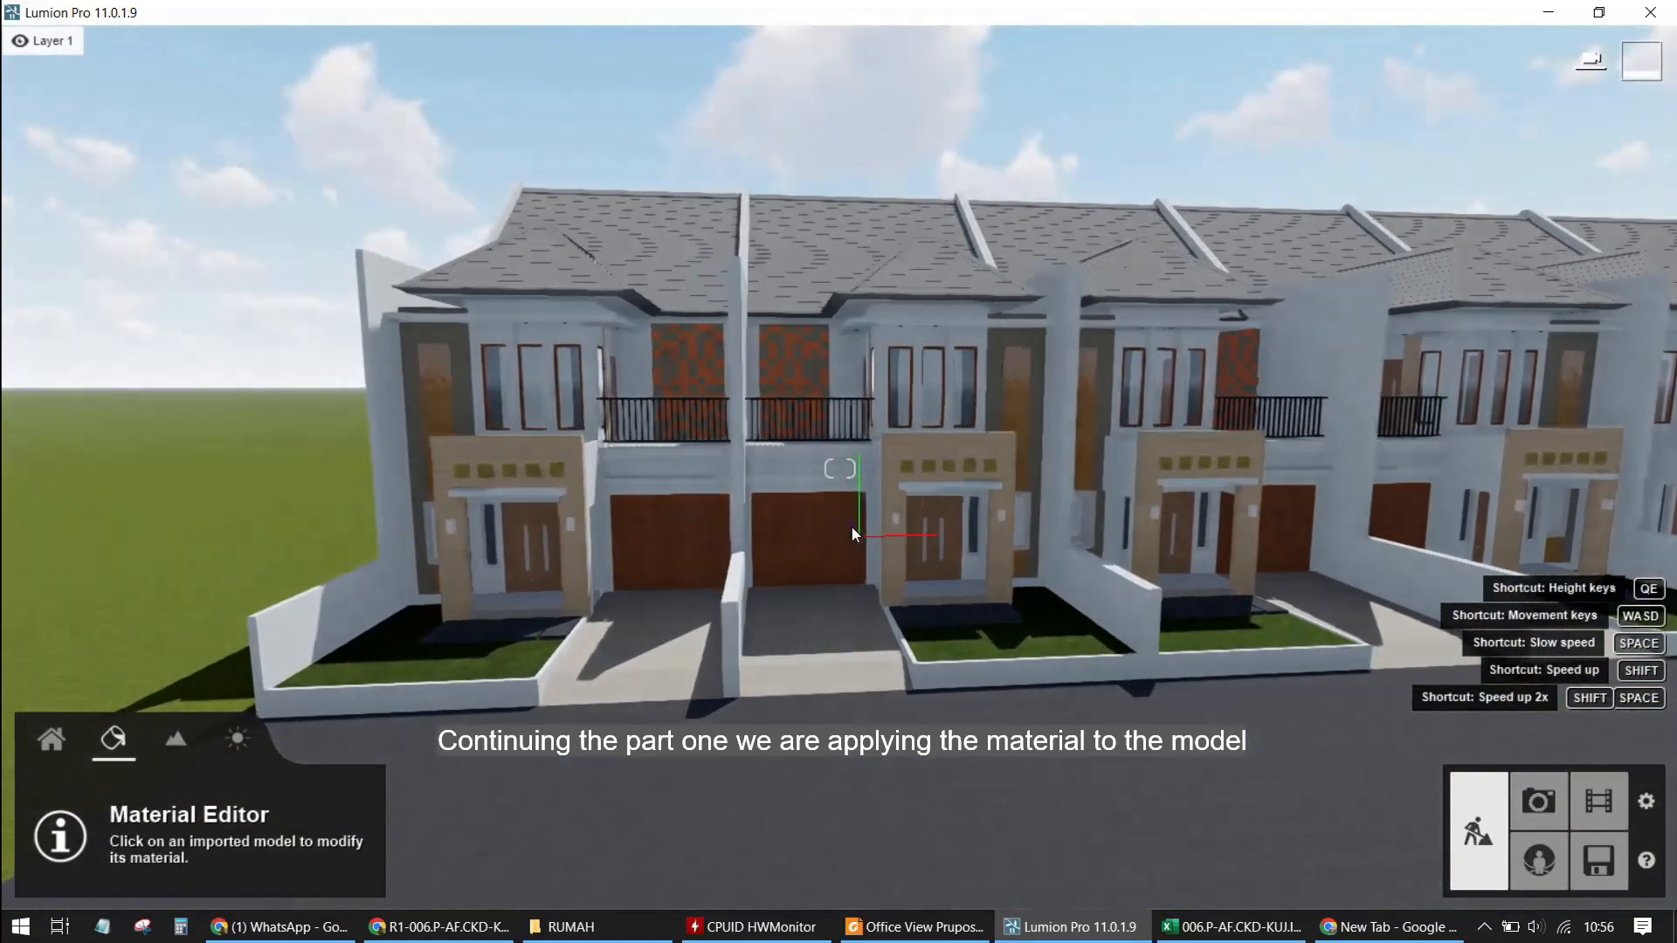
Give the METAL HITAM balcony railing the Standard material, raise its colorization to the maximum and open its colour selection
scroll(1030, 583, "up", 5)
right_click_drag(1030, 583, 809, 512)
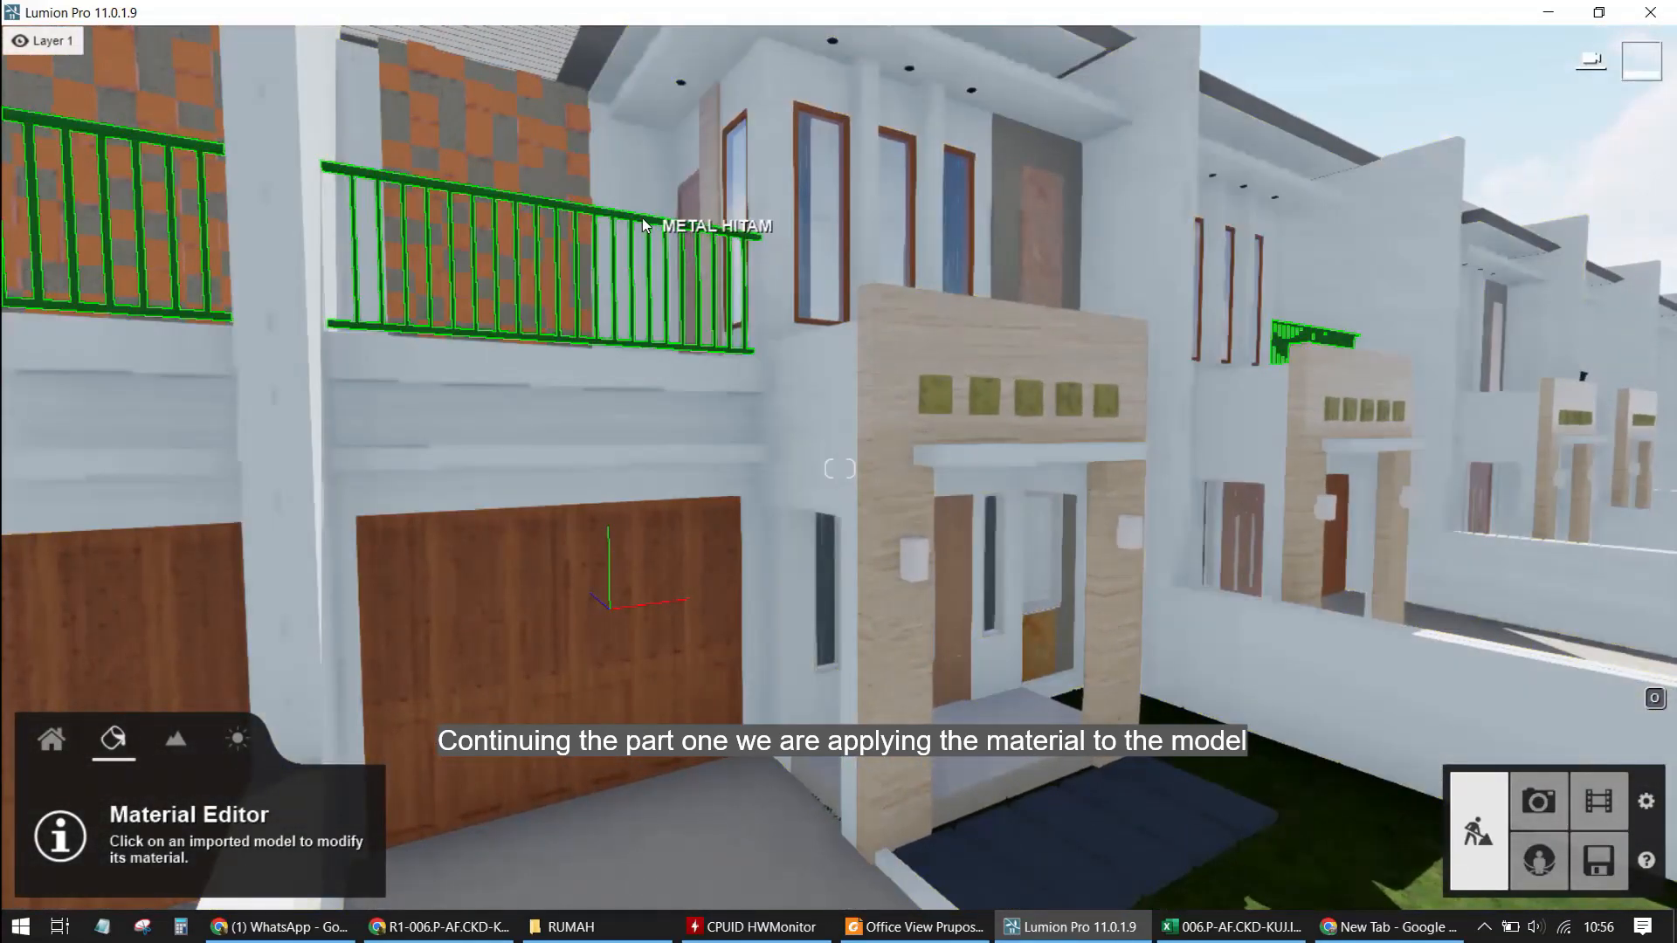
left_click(642, 217)
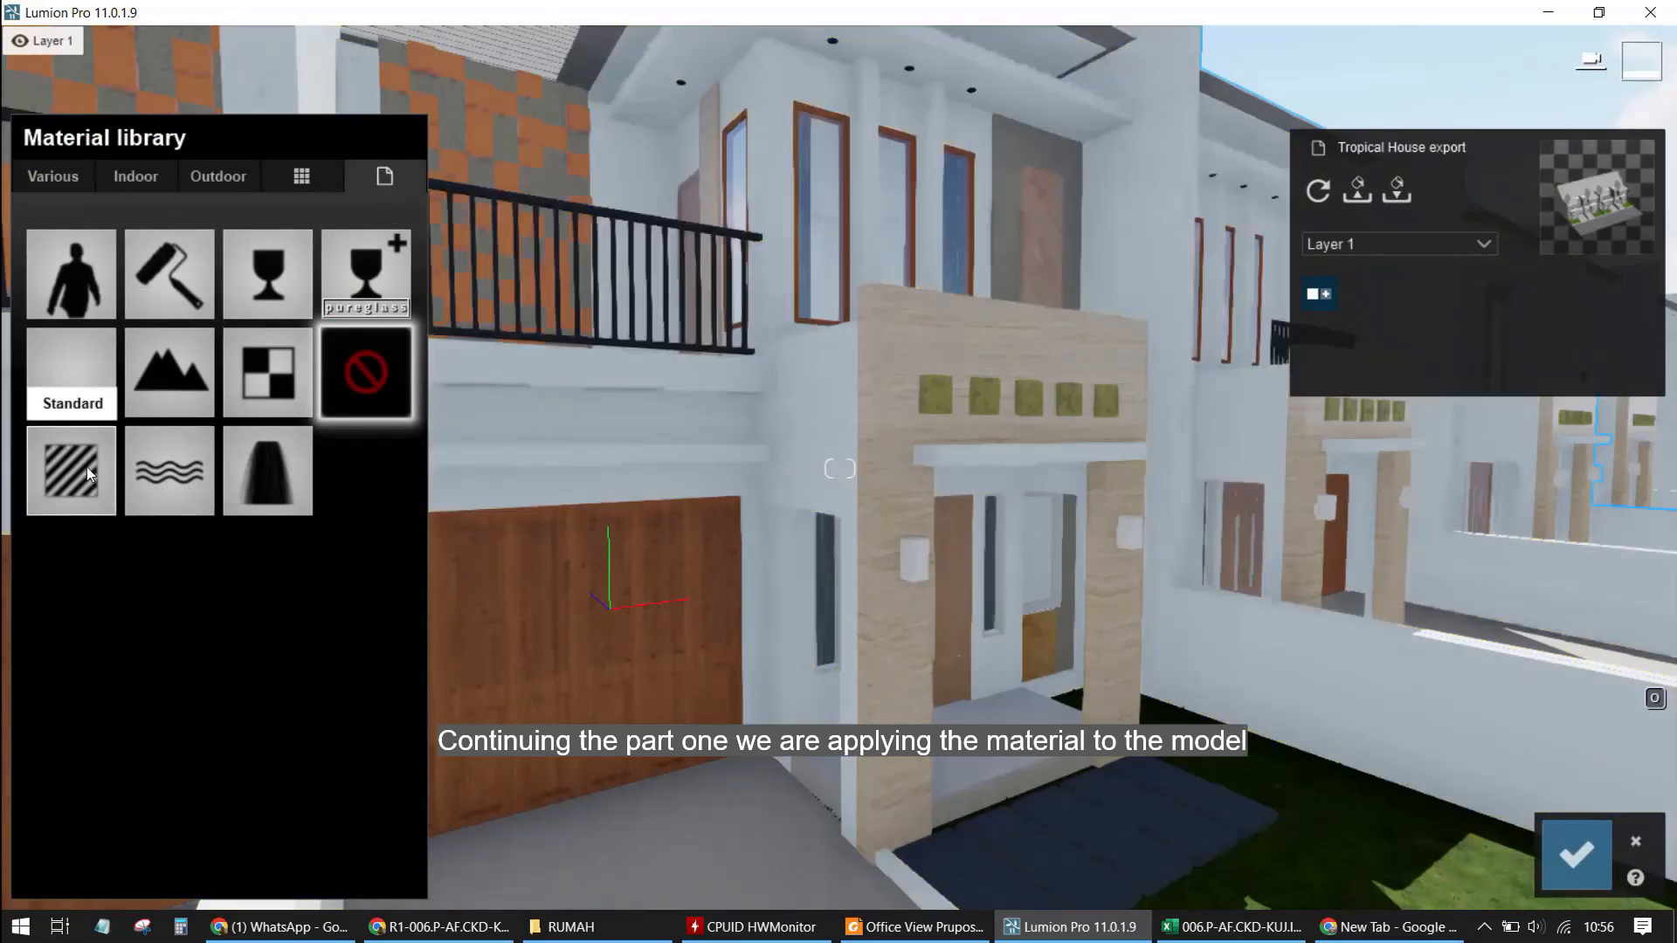
left_click(40, 479)
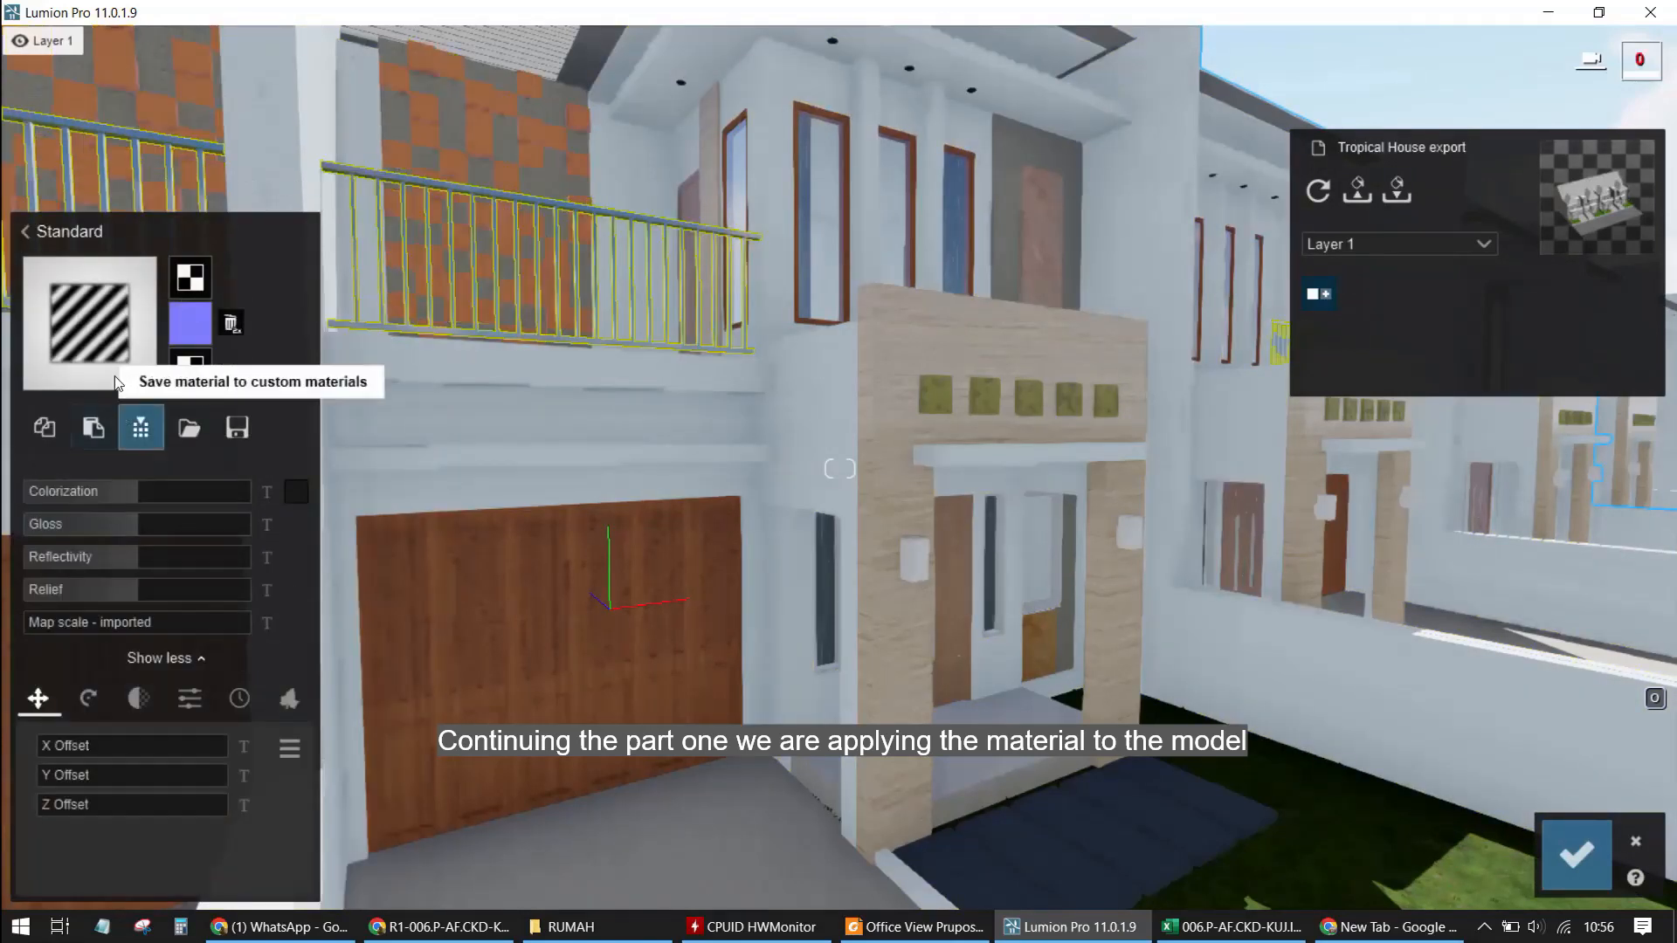
left_click(52, 232)
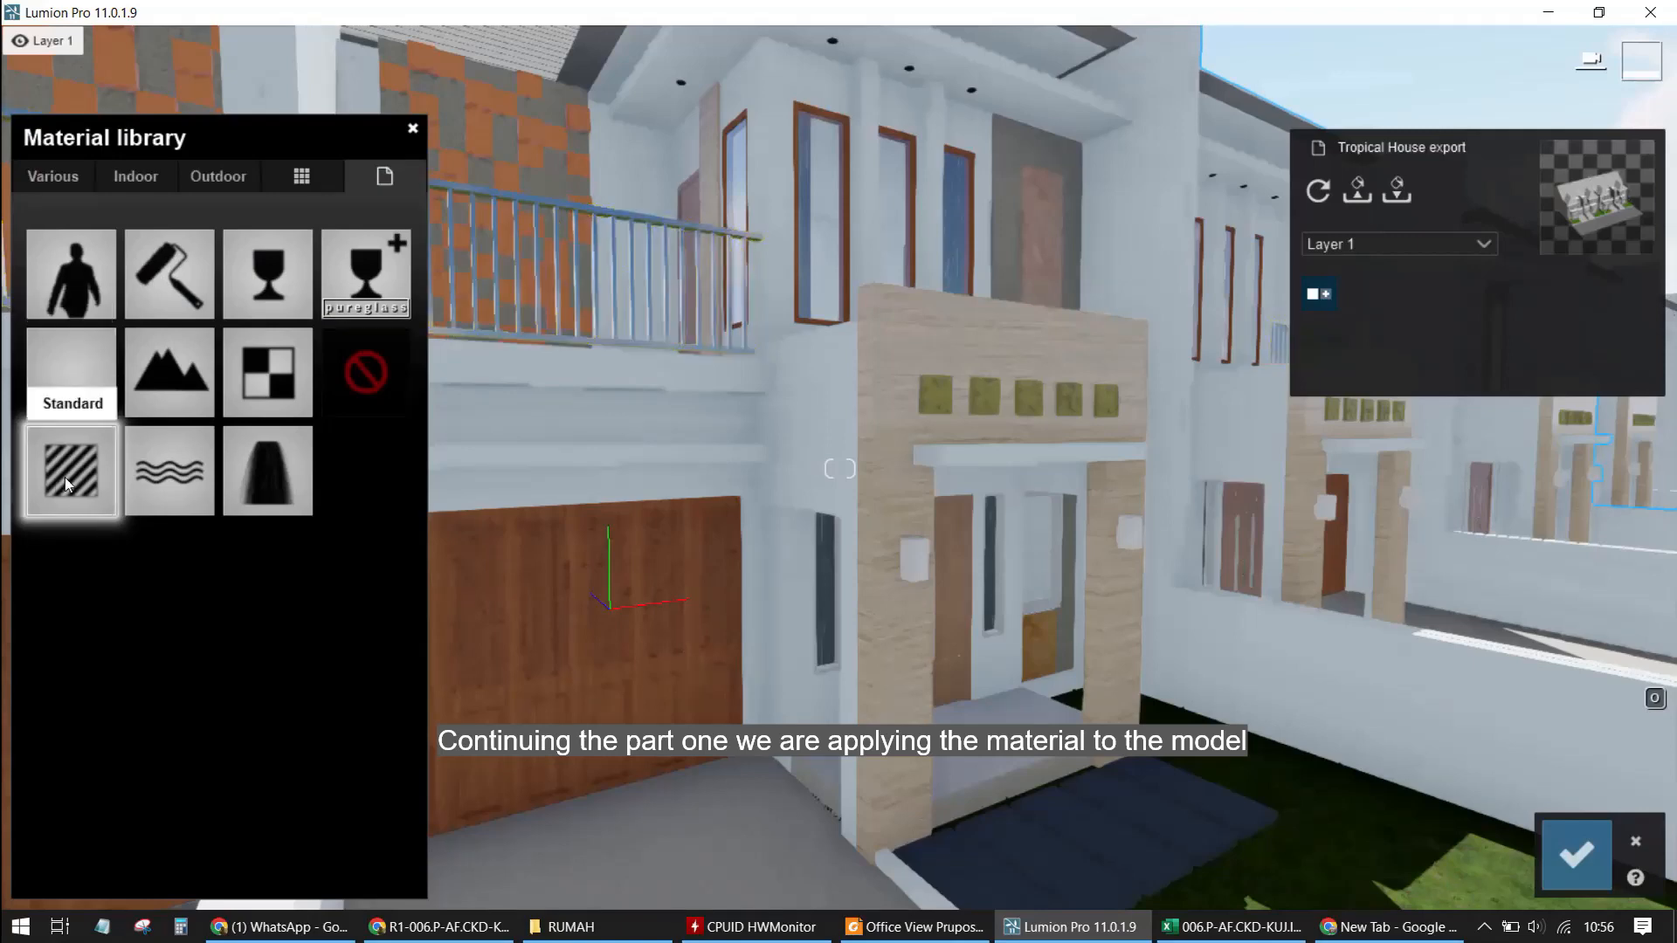
left_click(64, 477)
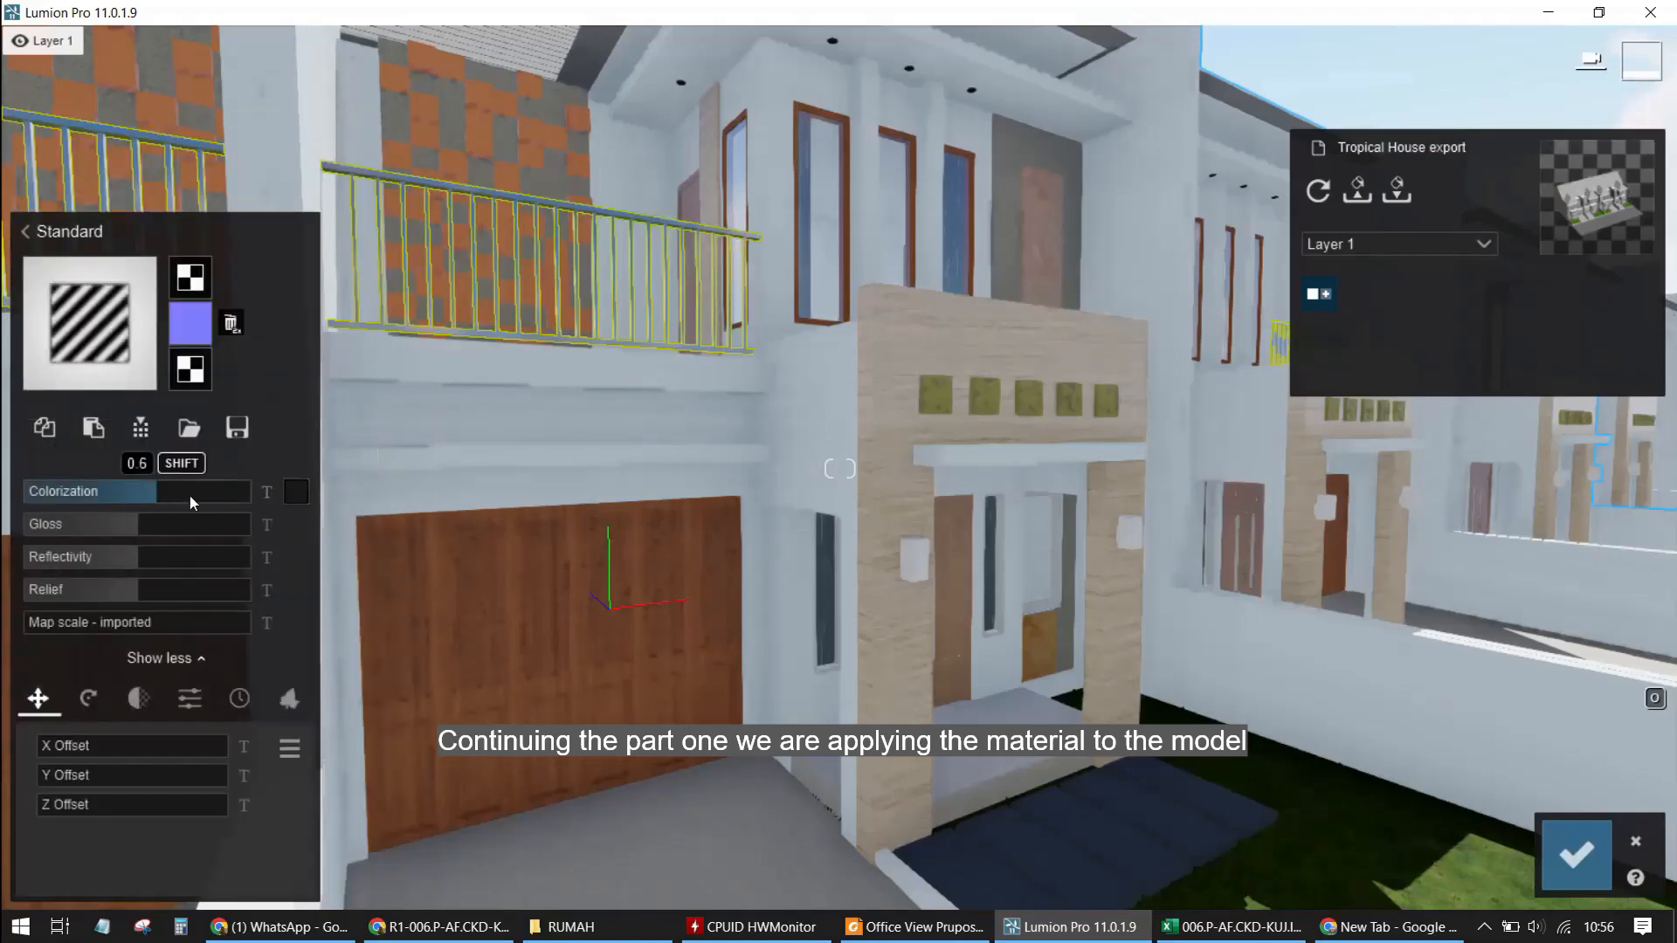
left_click_drag(190, 495, 405, 516)
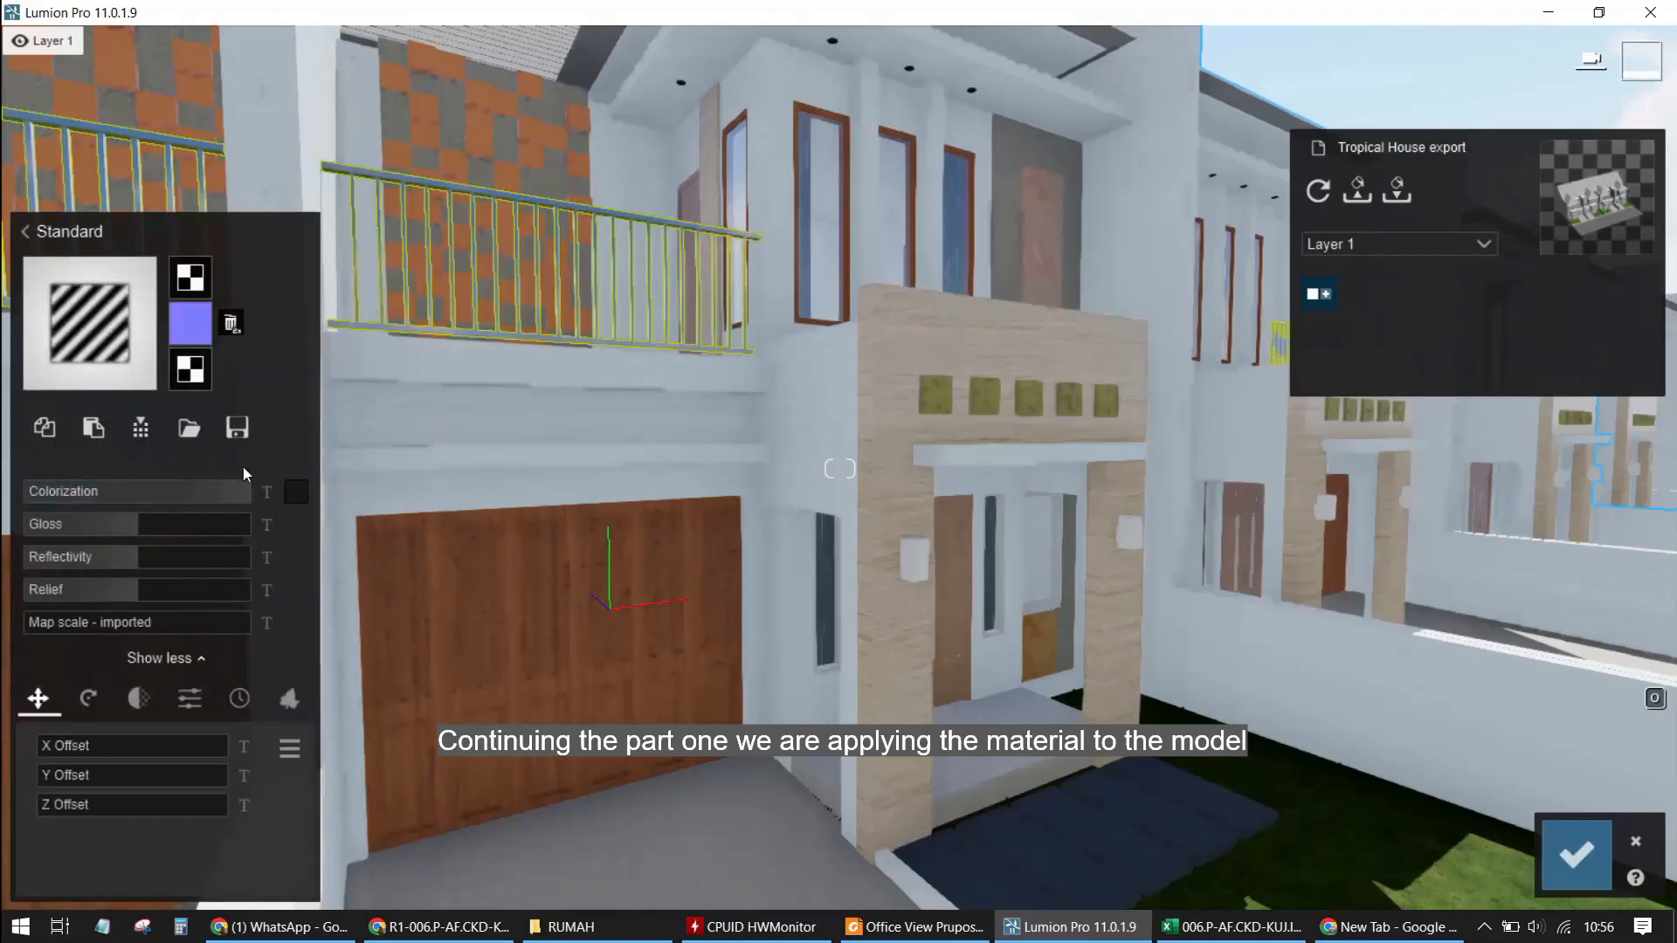
left_click(296, 492)
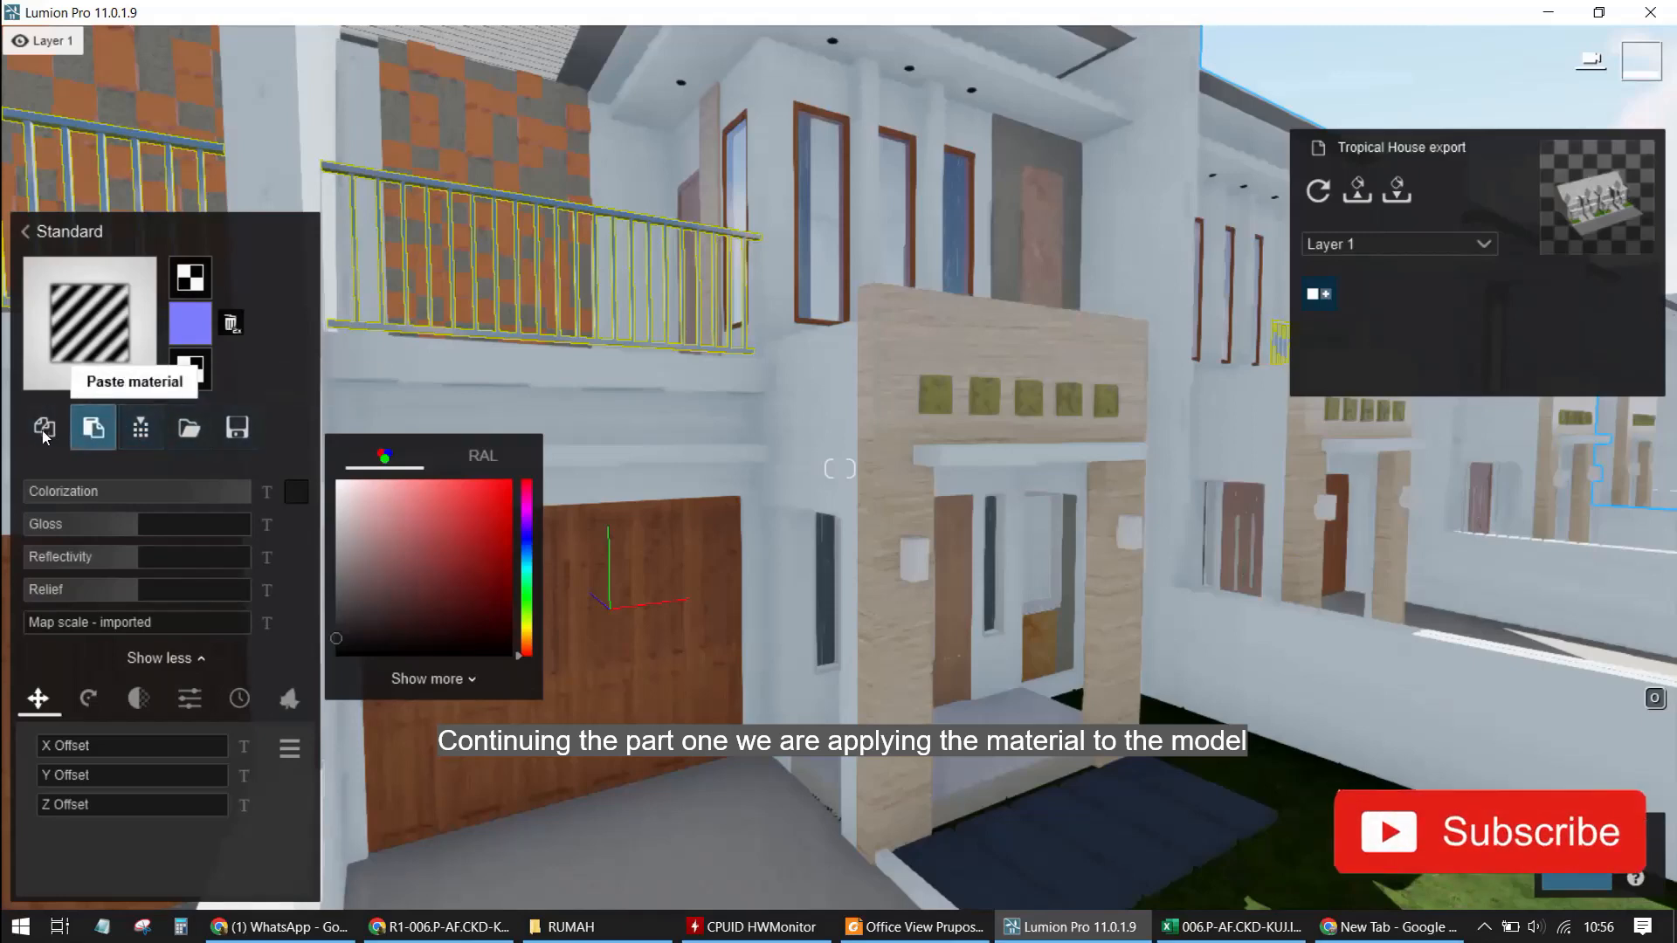
Try pasting the copied Concrete 002 1024 material onto the balcony railing
left_click(99, 433)
key("w")
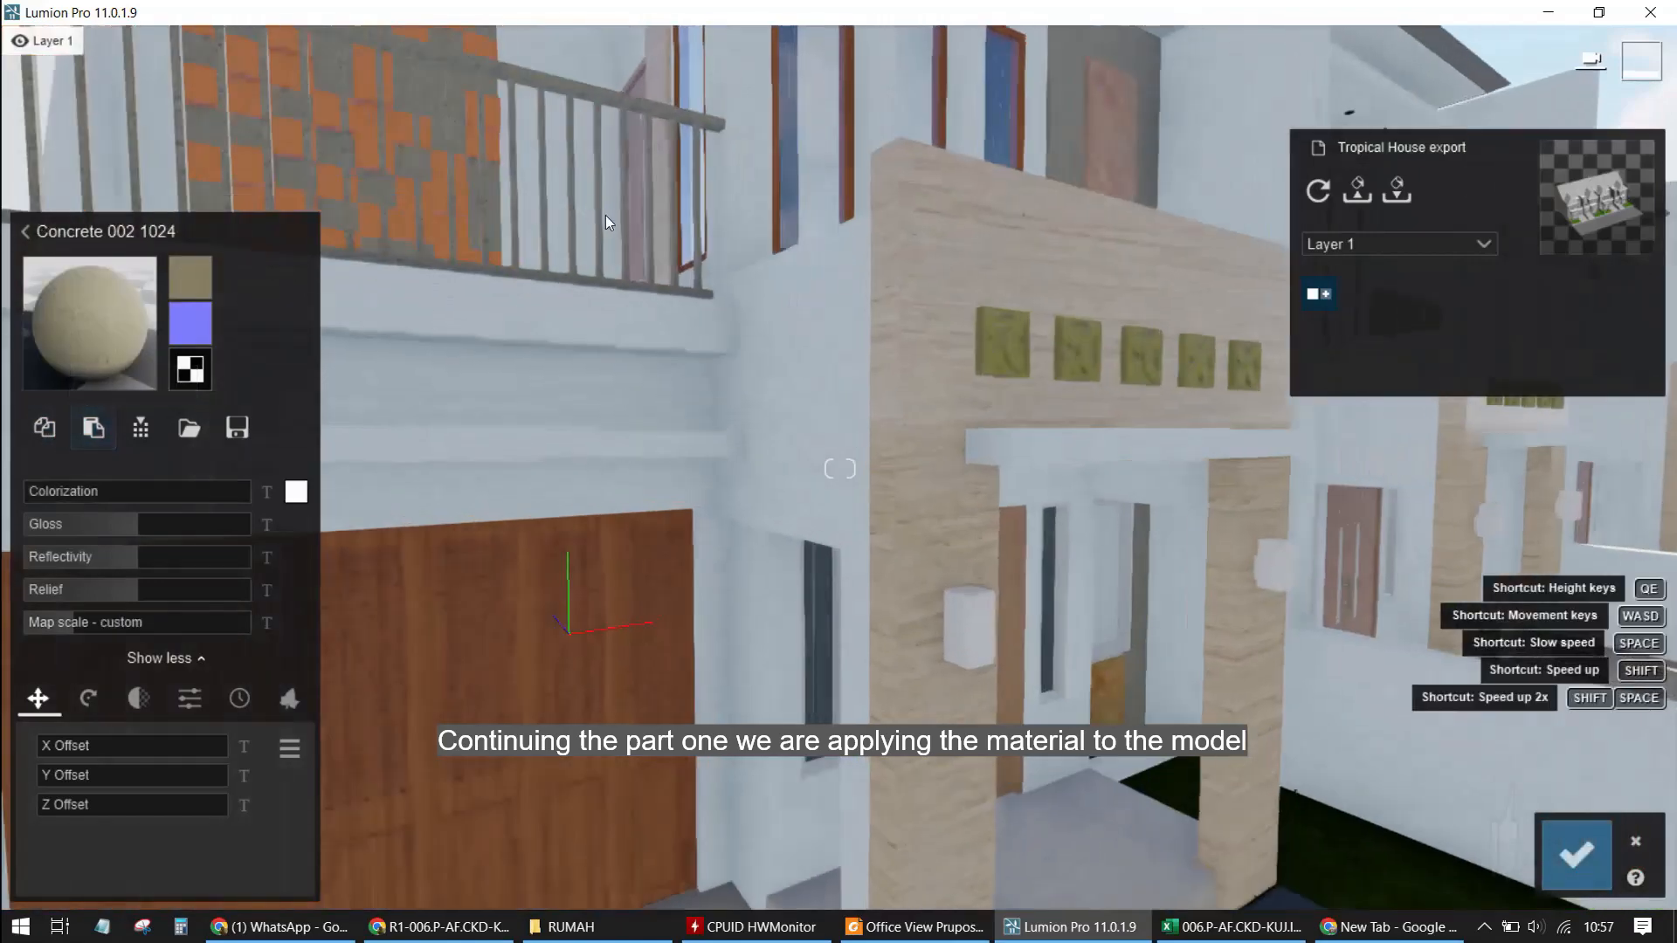
key("s")
key("q")
key("w")
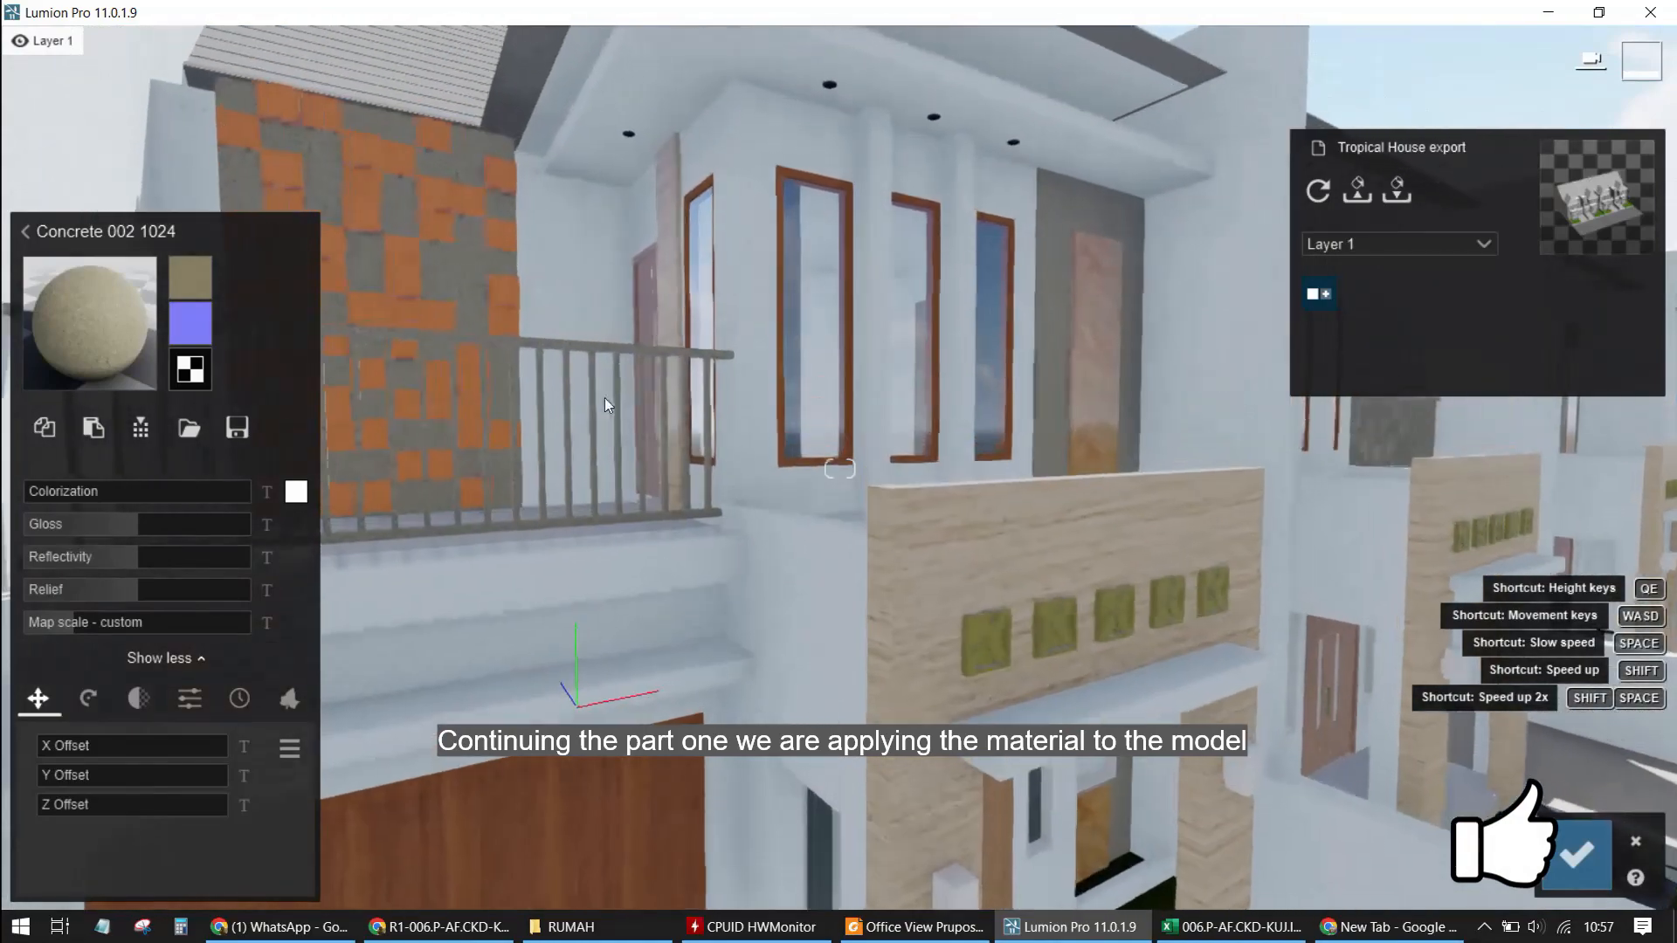
Switch the railing to the Standard material in black at full colorization, with gloss and reflectivity lowered to about a third
left_click(113, 345)
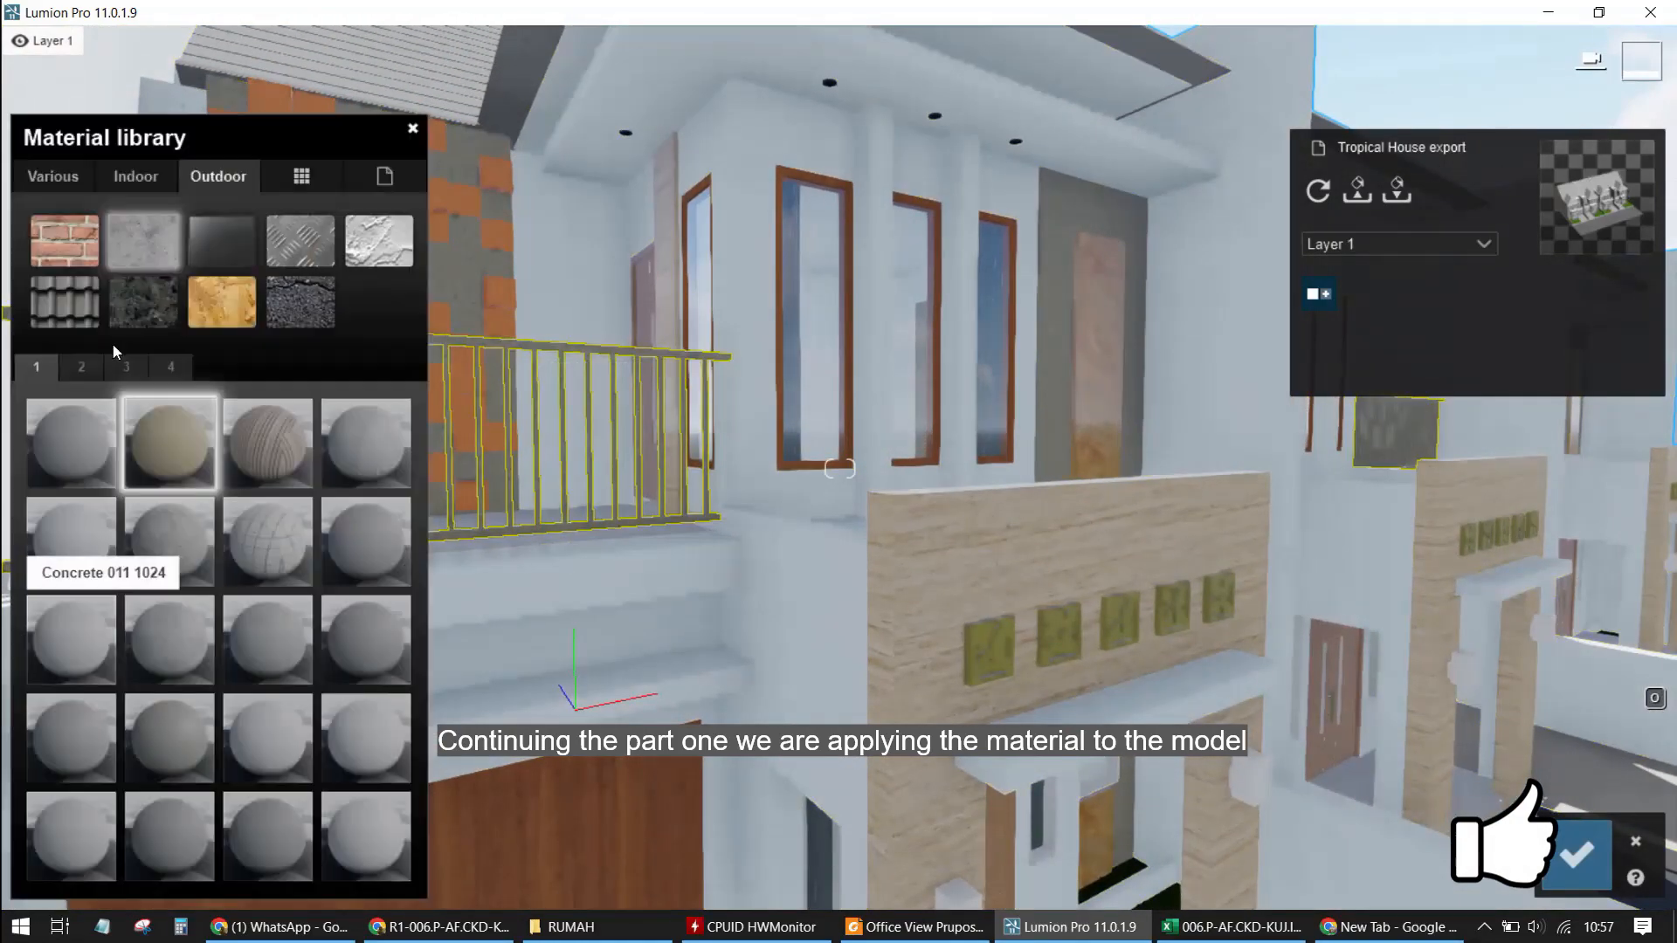
left_click(333, 179)
left_click(74, 461)
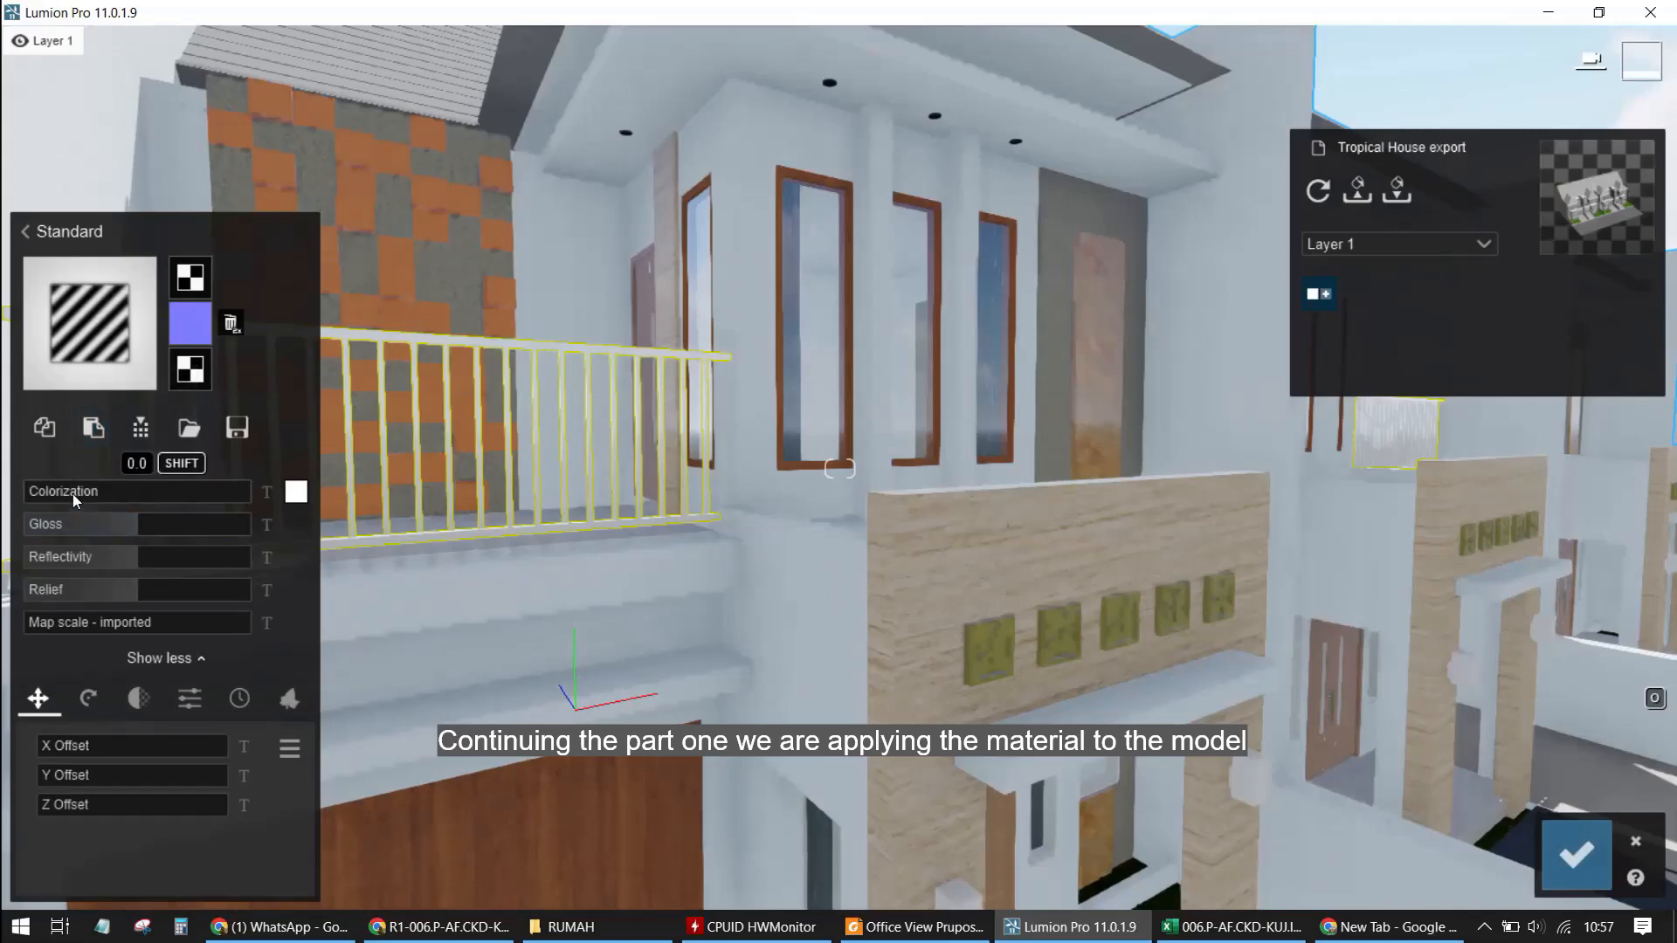
left_click_drag(72, 495, 307, 491)
left_click(297, 492)
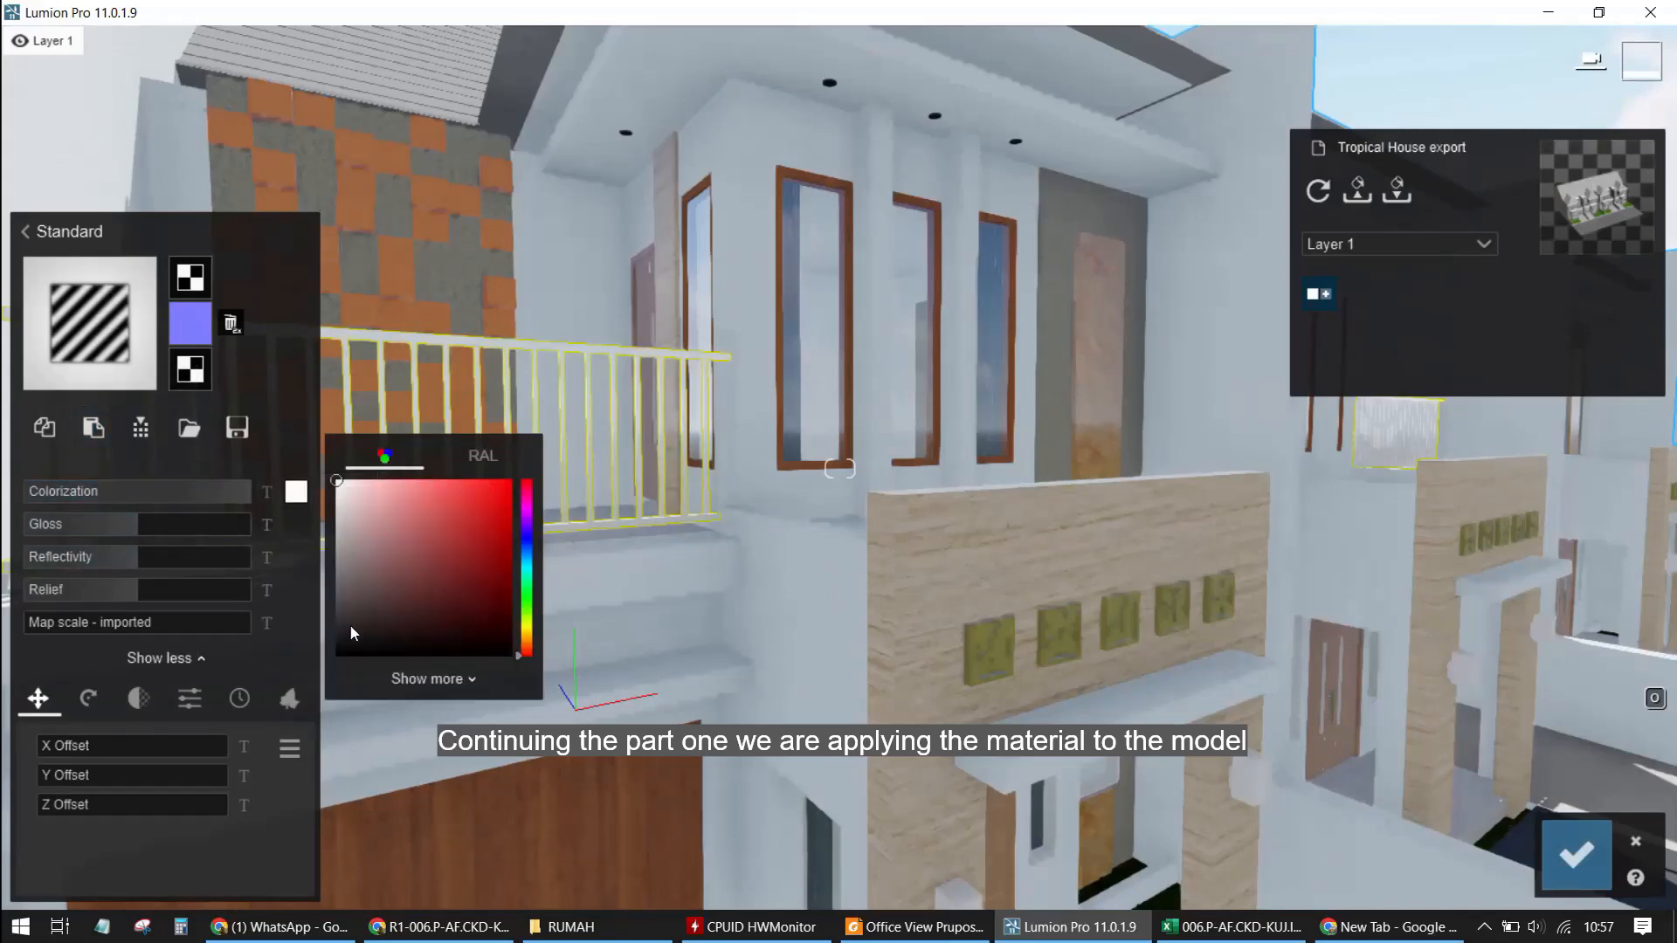
left_click_drag(349, 623, 336, 655)
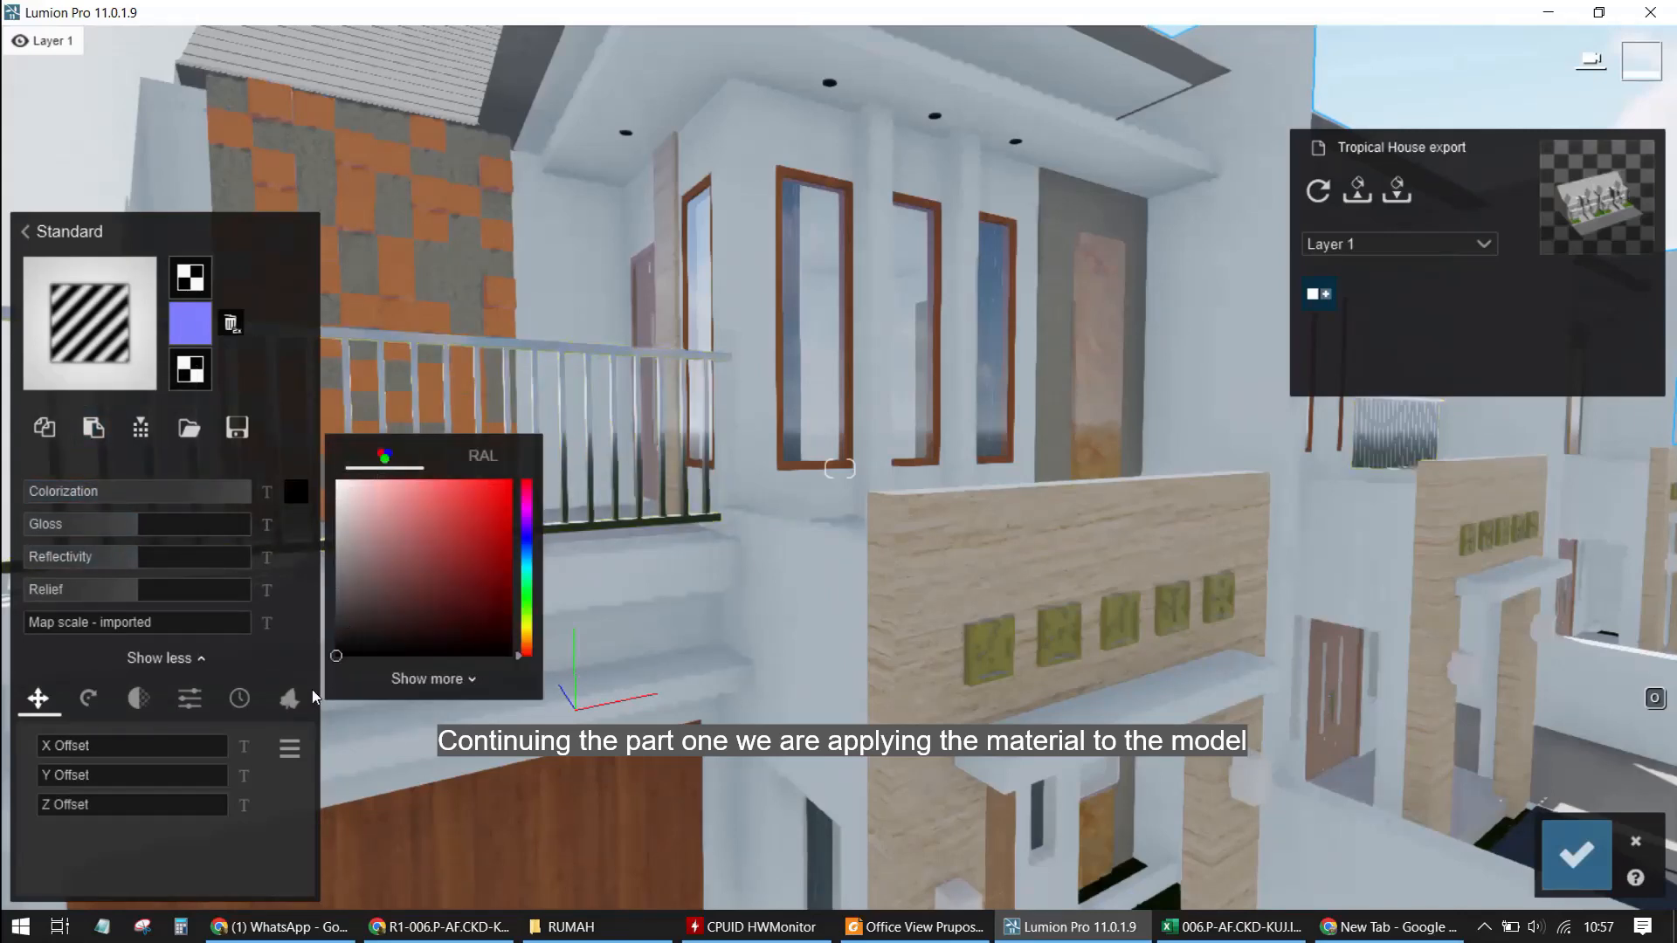
left_click(103, 527)
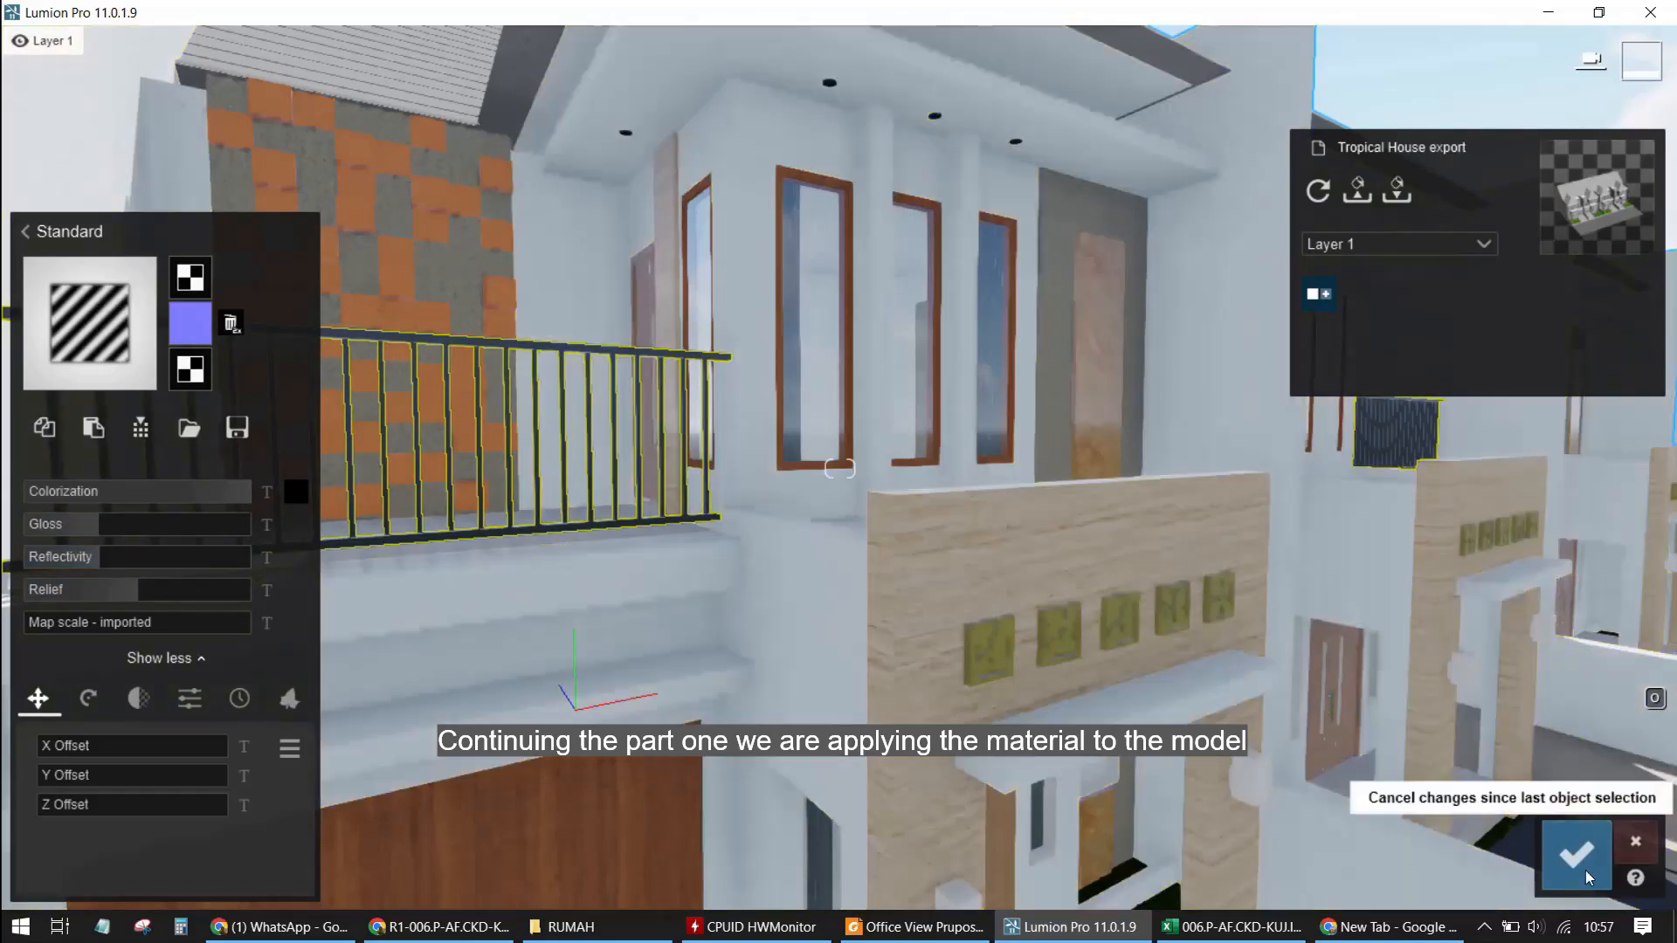
Apply the Standard material to the outer ring of the recessed ceiling lights and colour it white at full colorization
key("s")
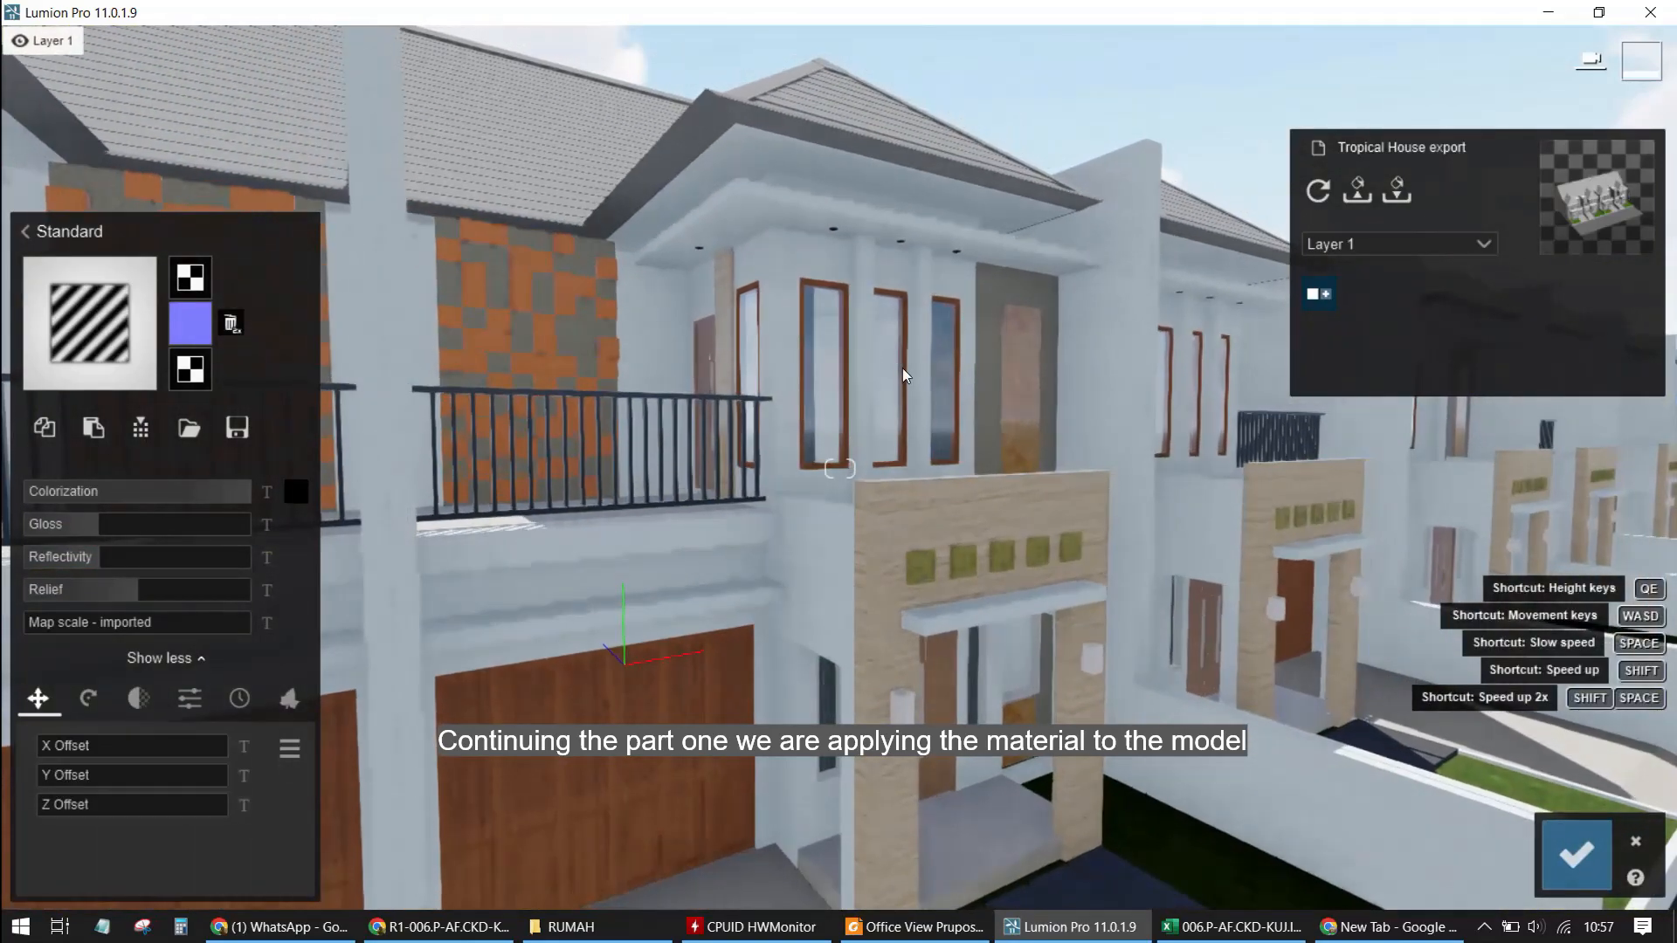
key("w")
key("e")
key("q")
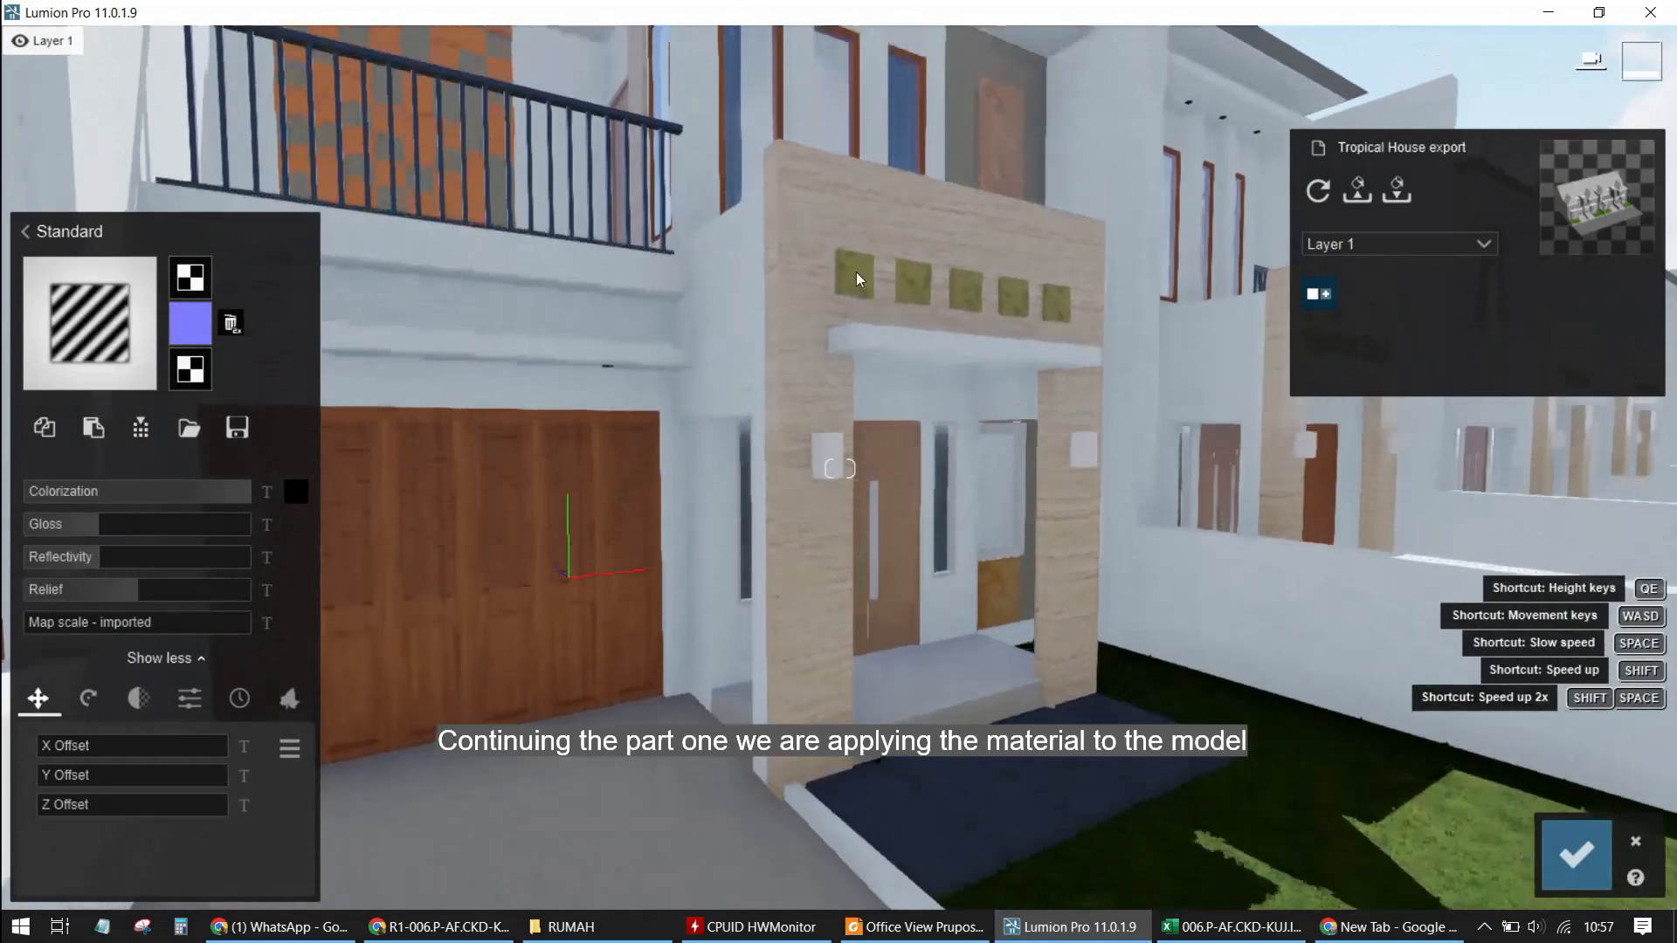
key("w")
key("w")
right_click_drag(858, 276, 732, 236)
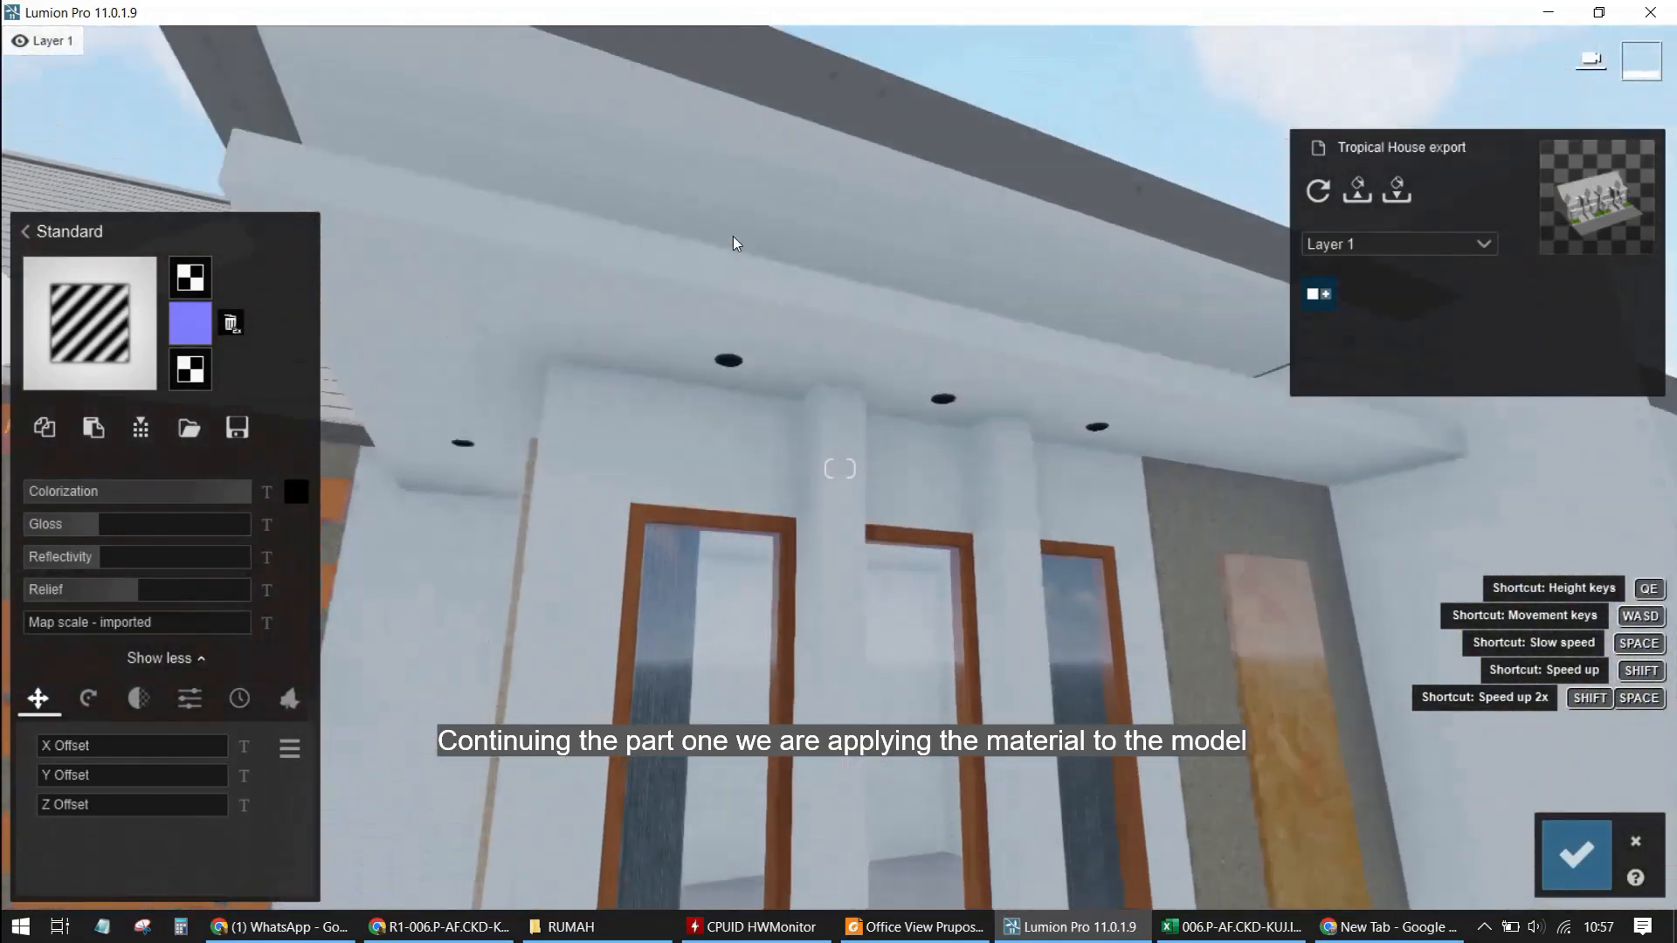
key("w")
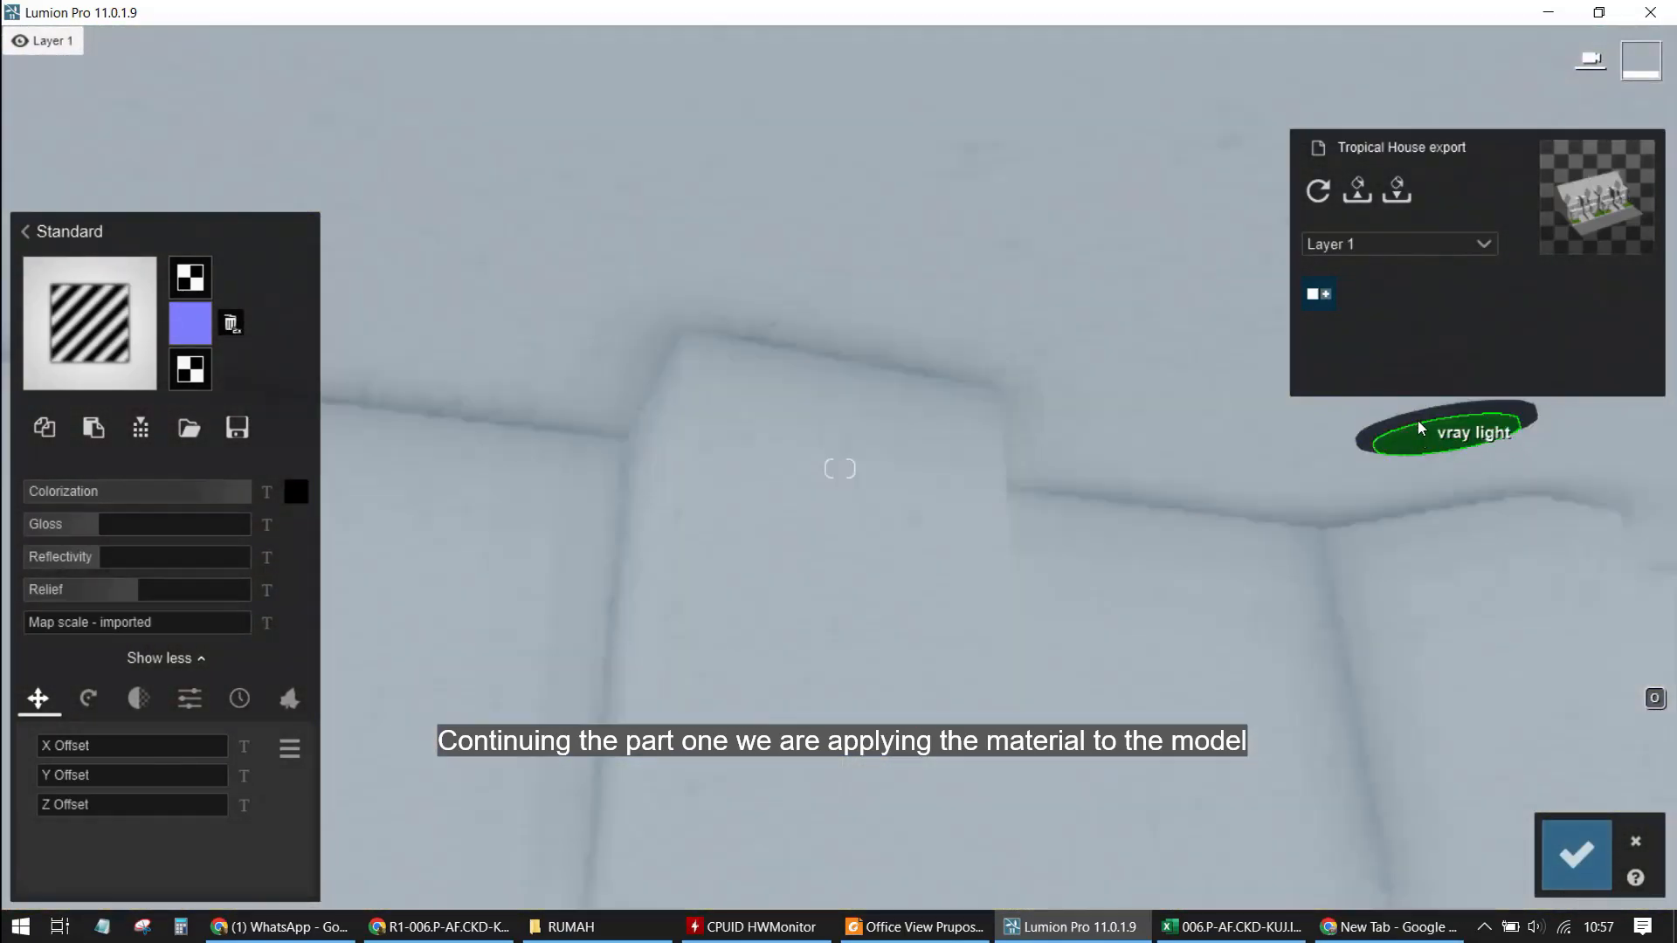
left_click(1418, 417)
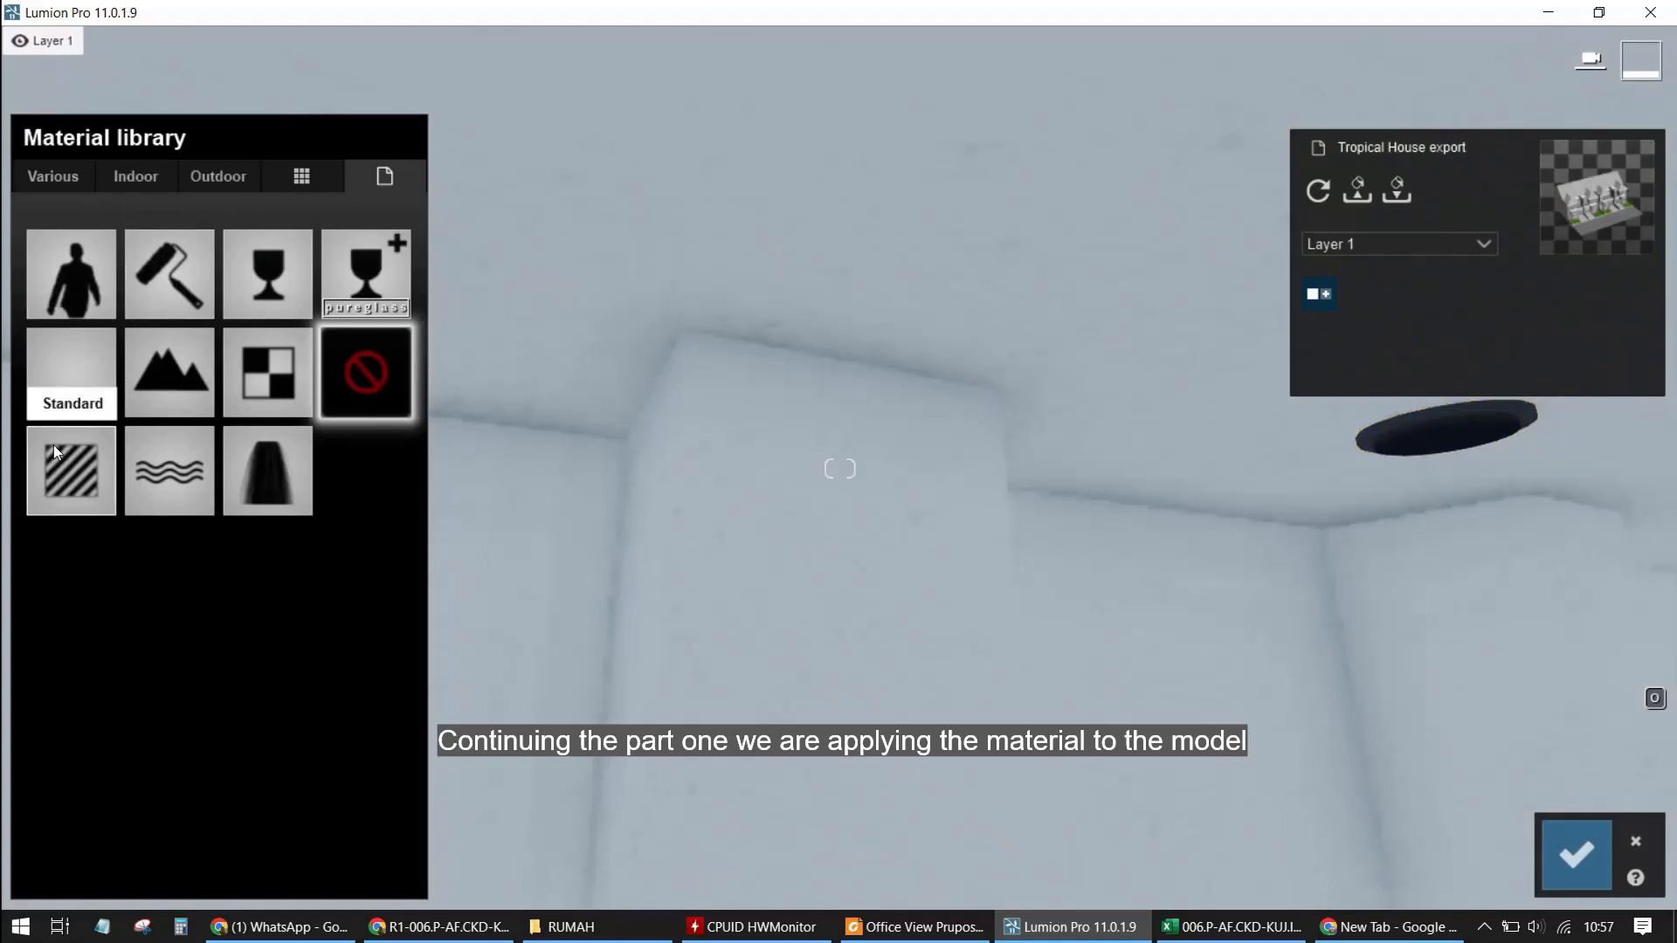
left_click(78, 470)
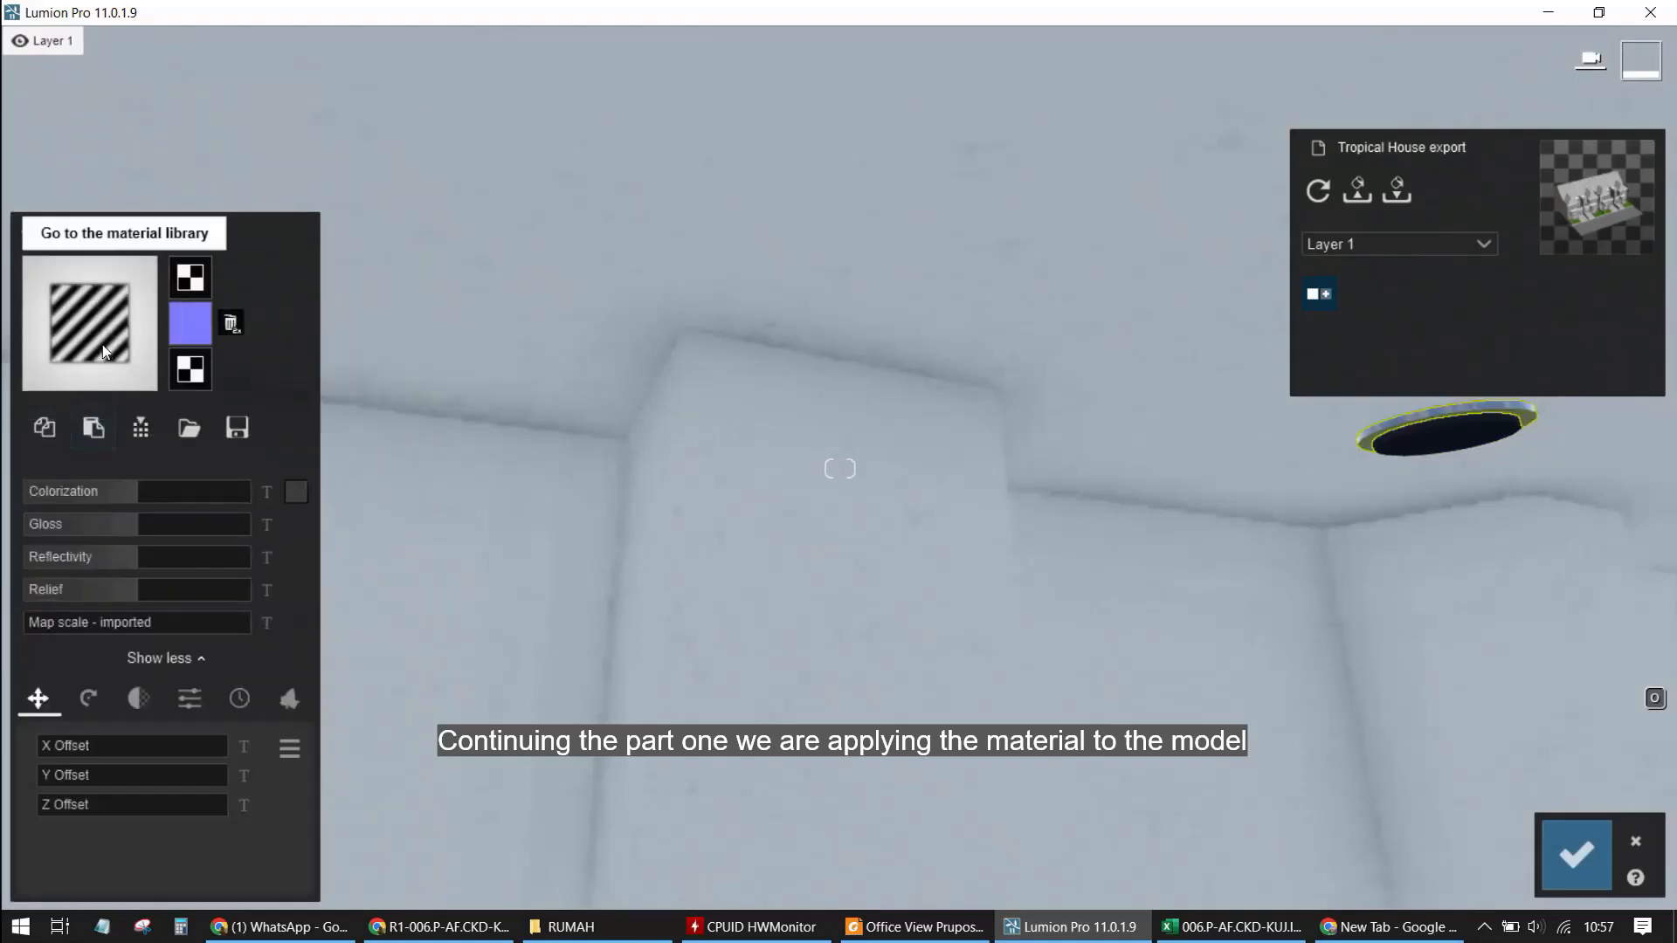
left_click(296, 491)
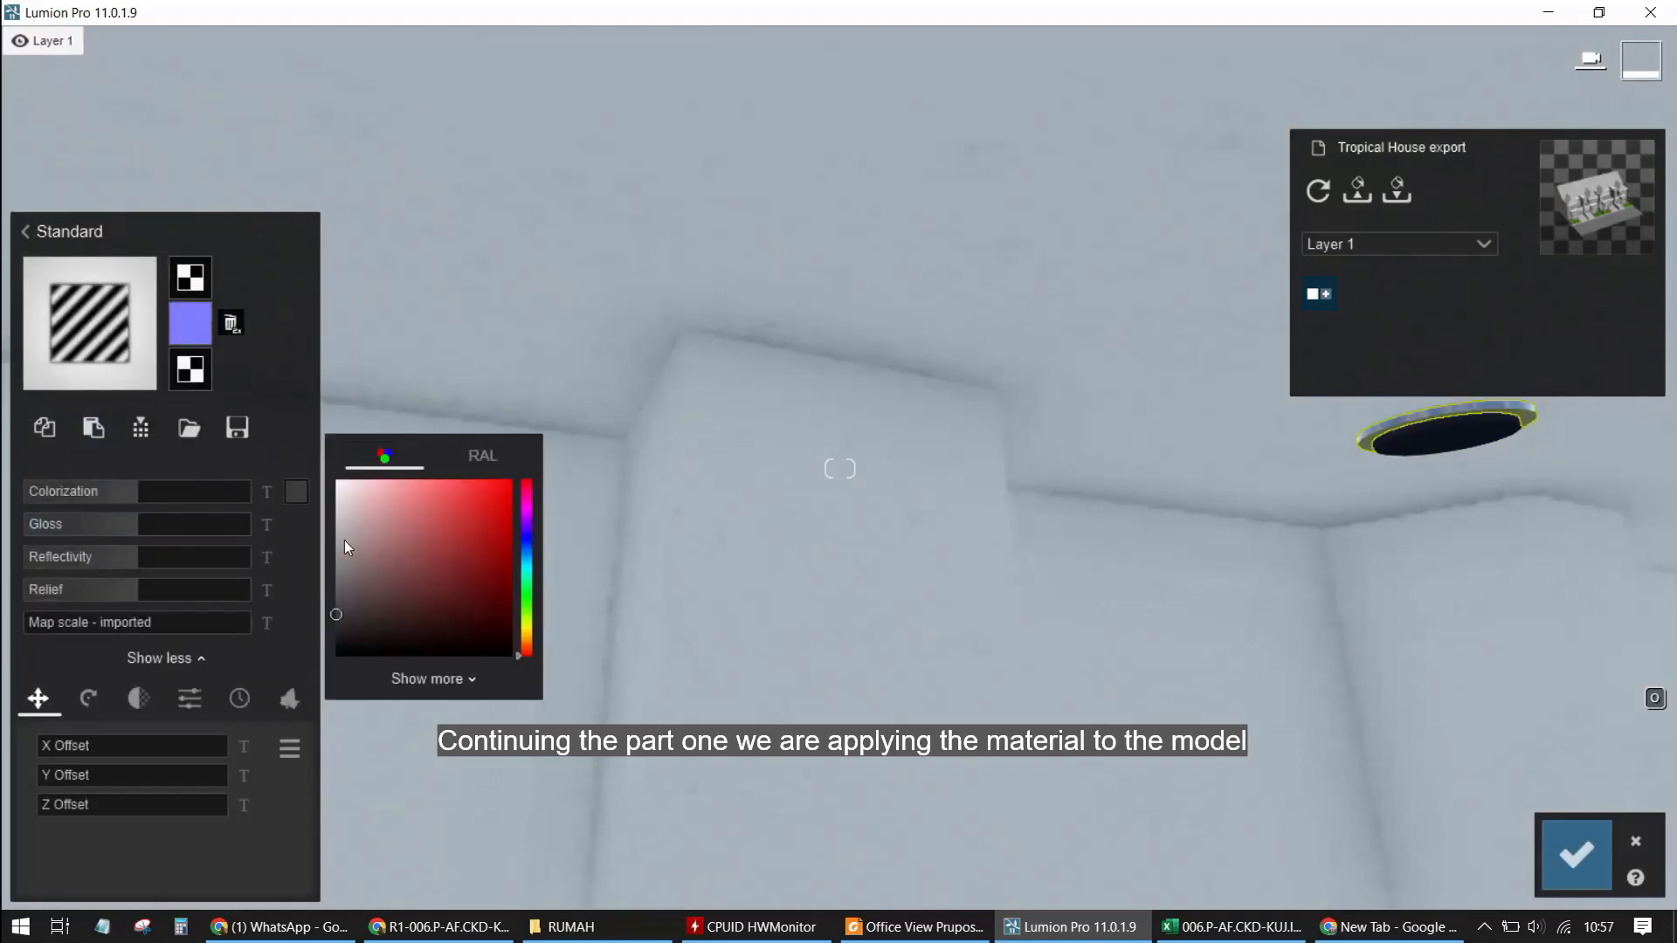
left_click_drag(344, 540, 297, 421)
left_click_drag(175, 489, 344, 505)
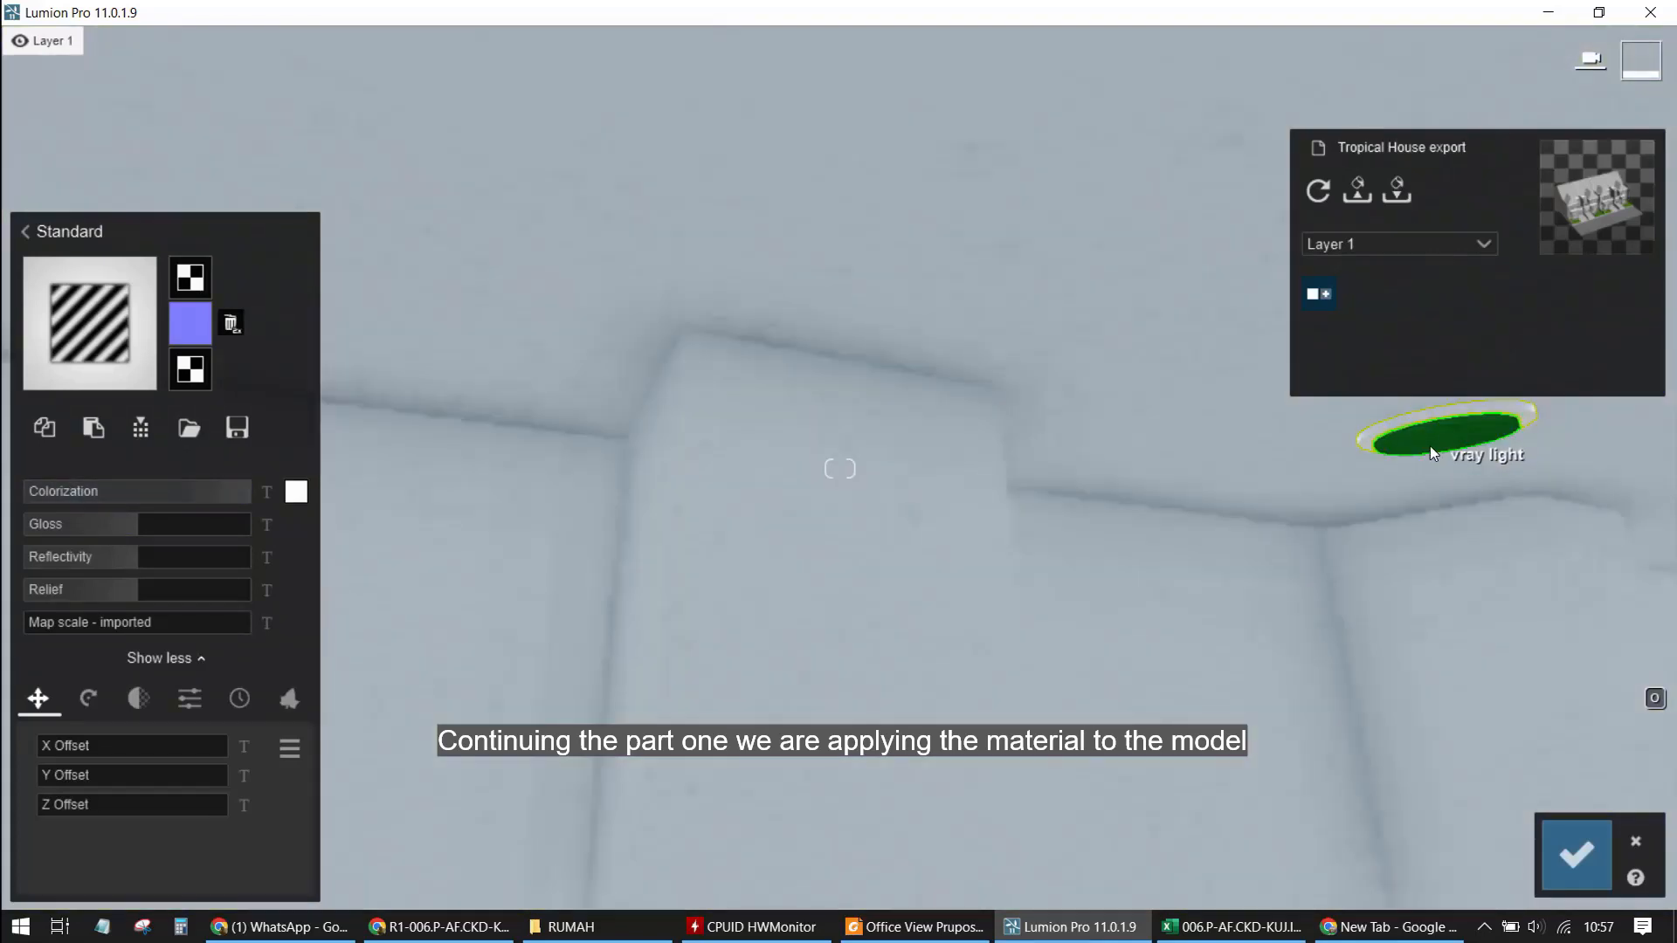
Apply the Standard material to the inner disc (vray light) of the recessed ceiling lights
left_click(1429, 446)
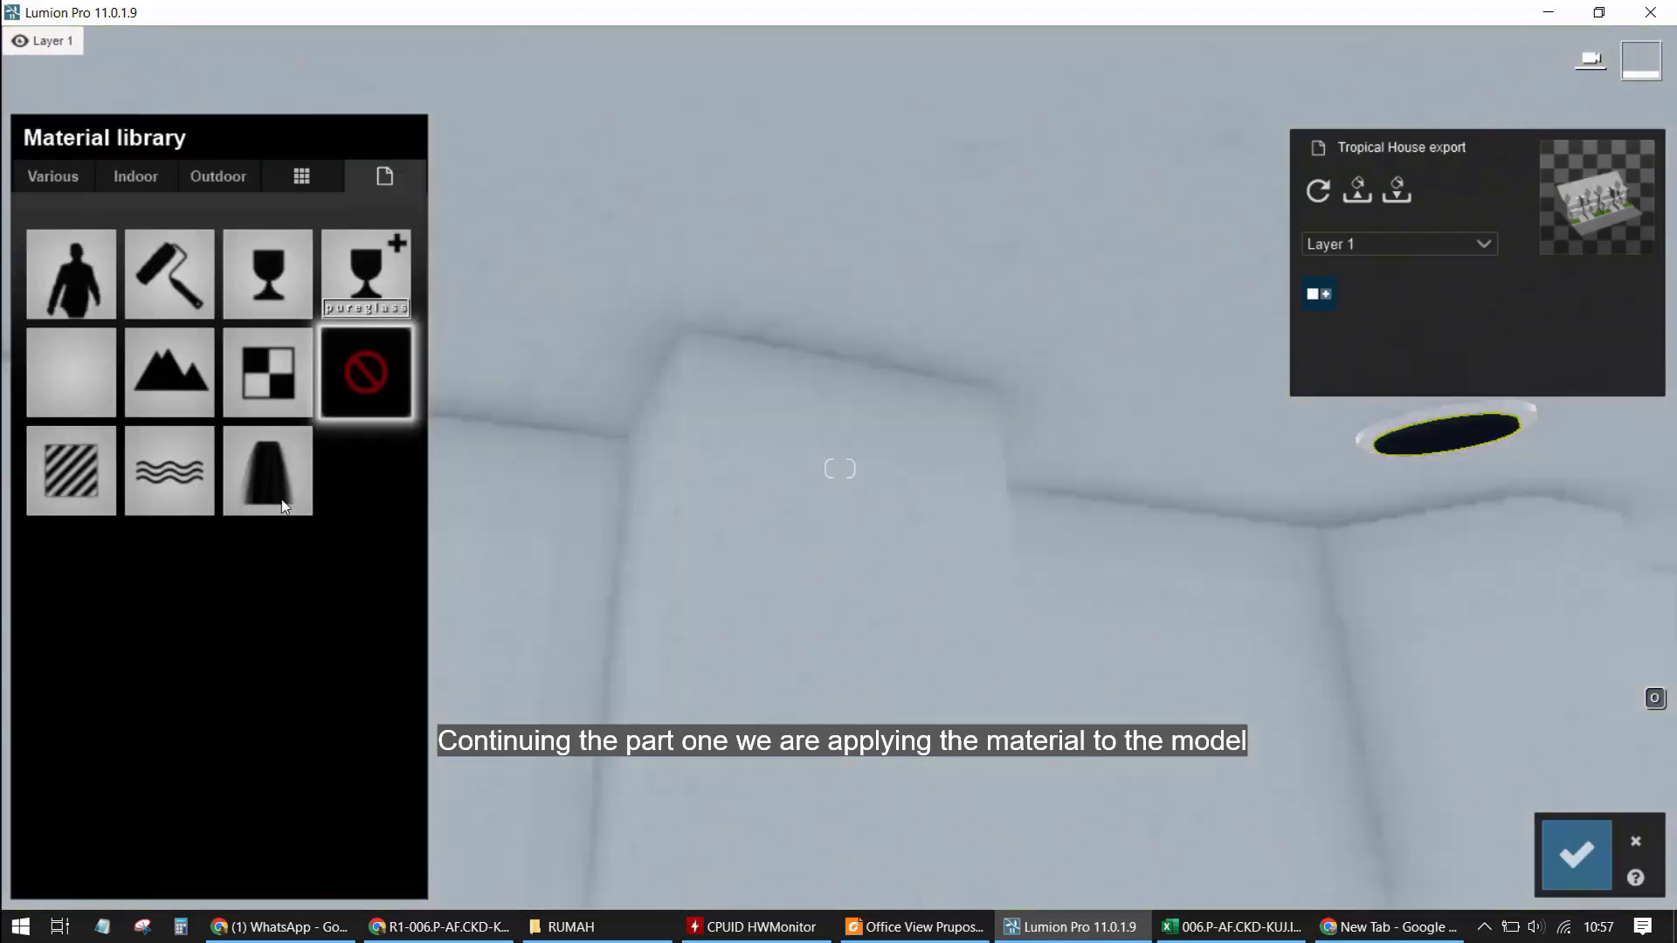
left_click(77, 473)
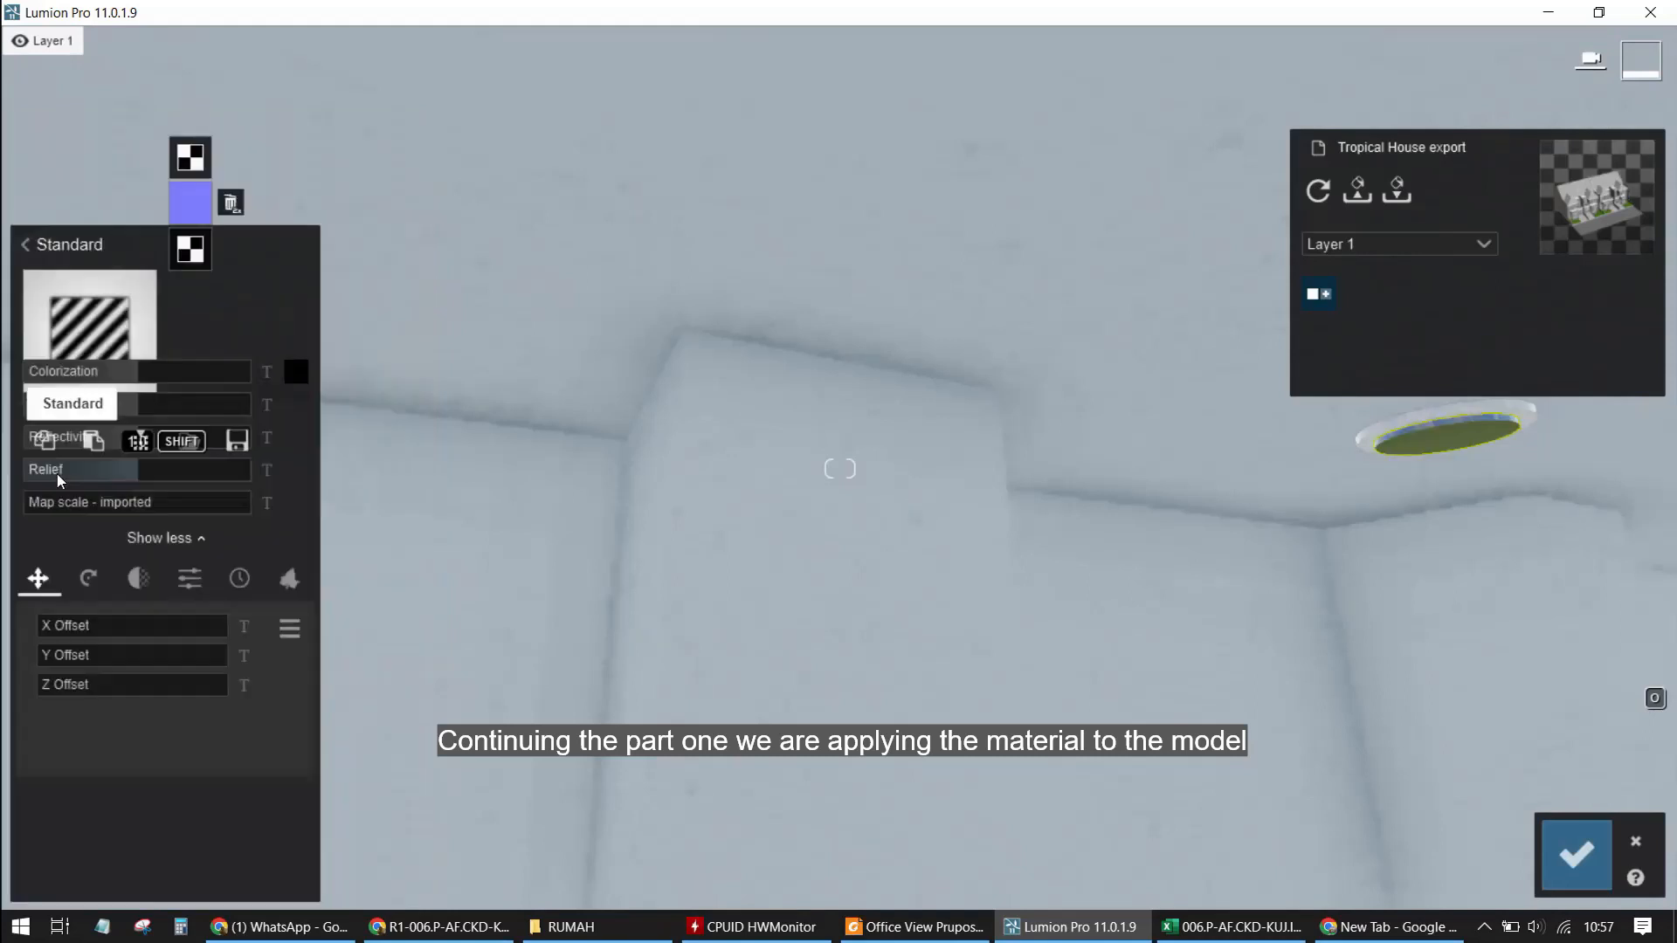
left_click(40, 362)
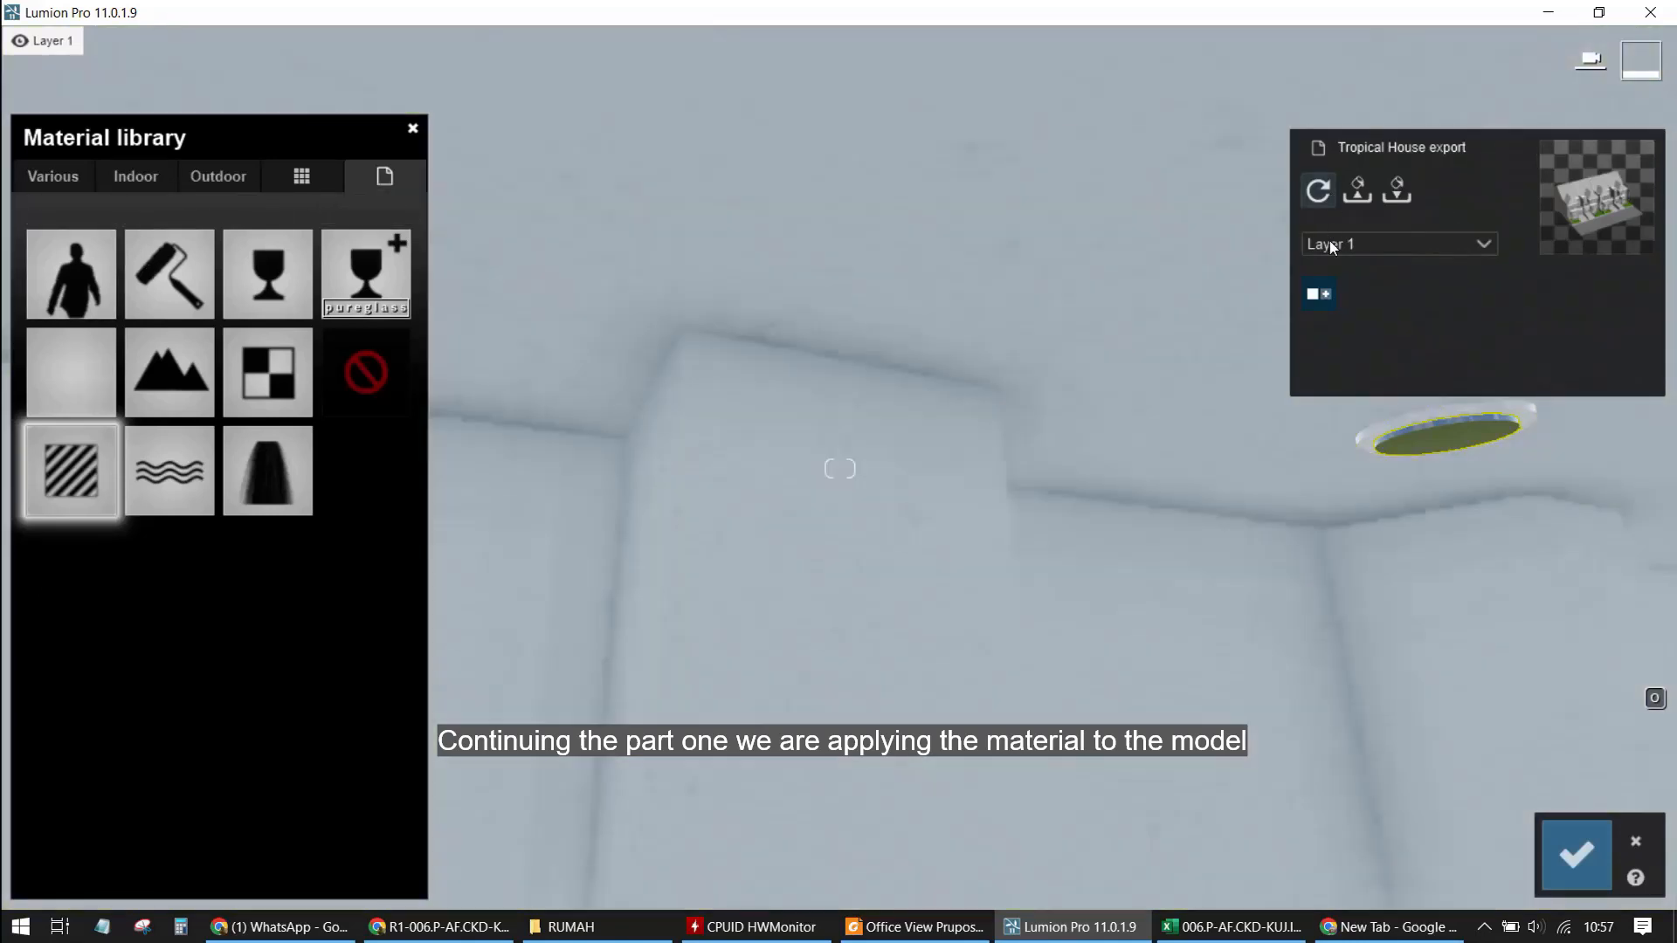
left_click(1403, 440)
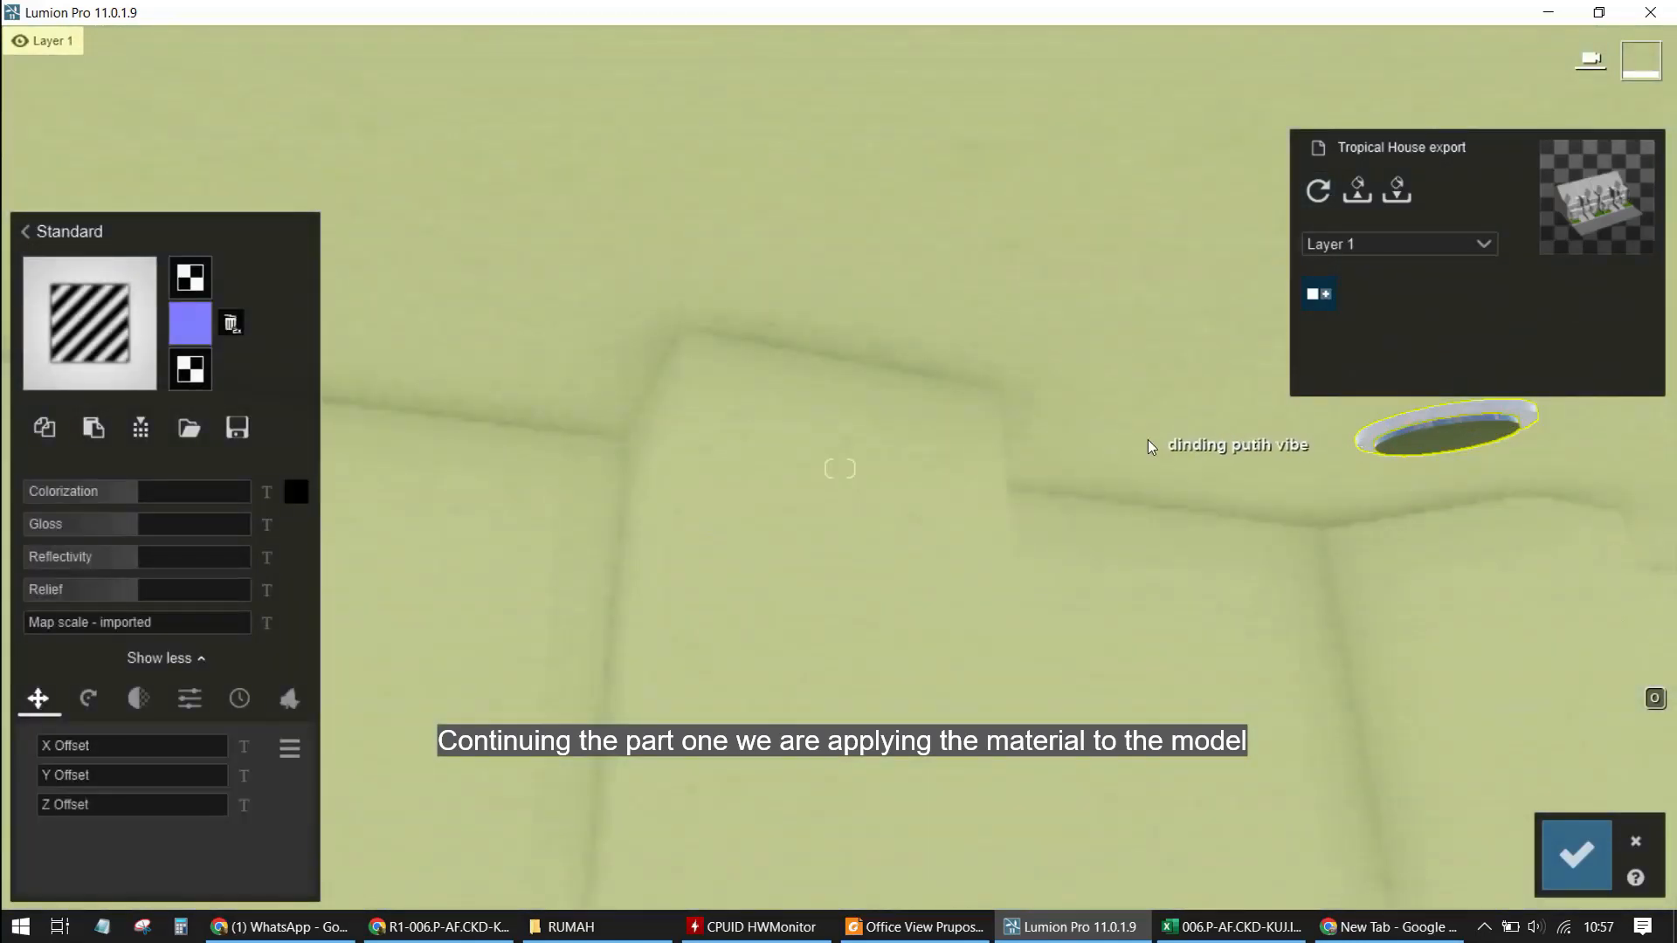
left_click(1146, 439)
left_click(1356, 433)
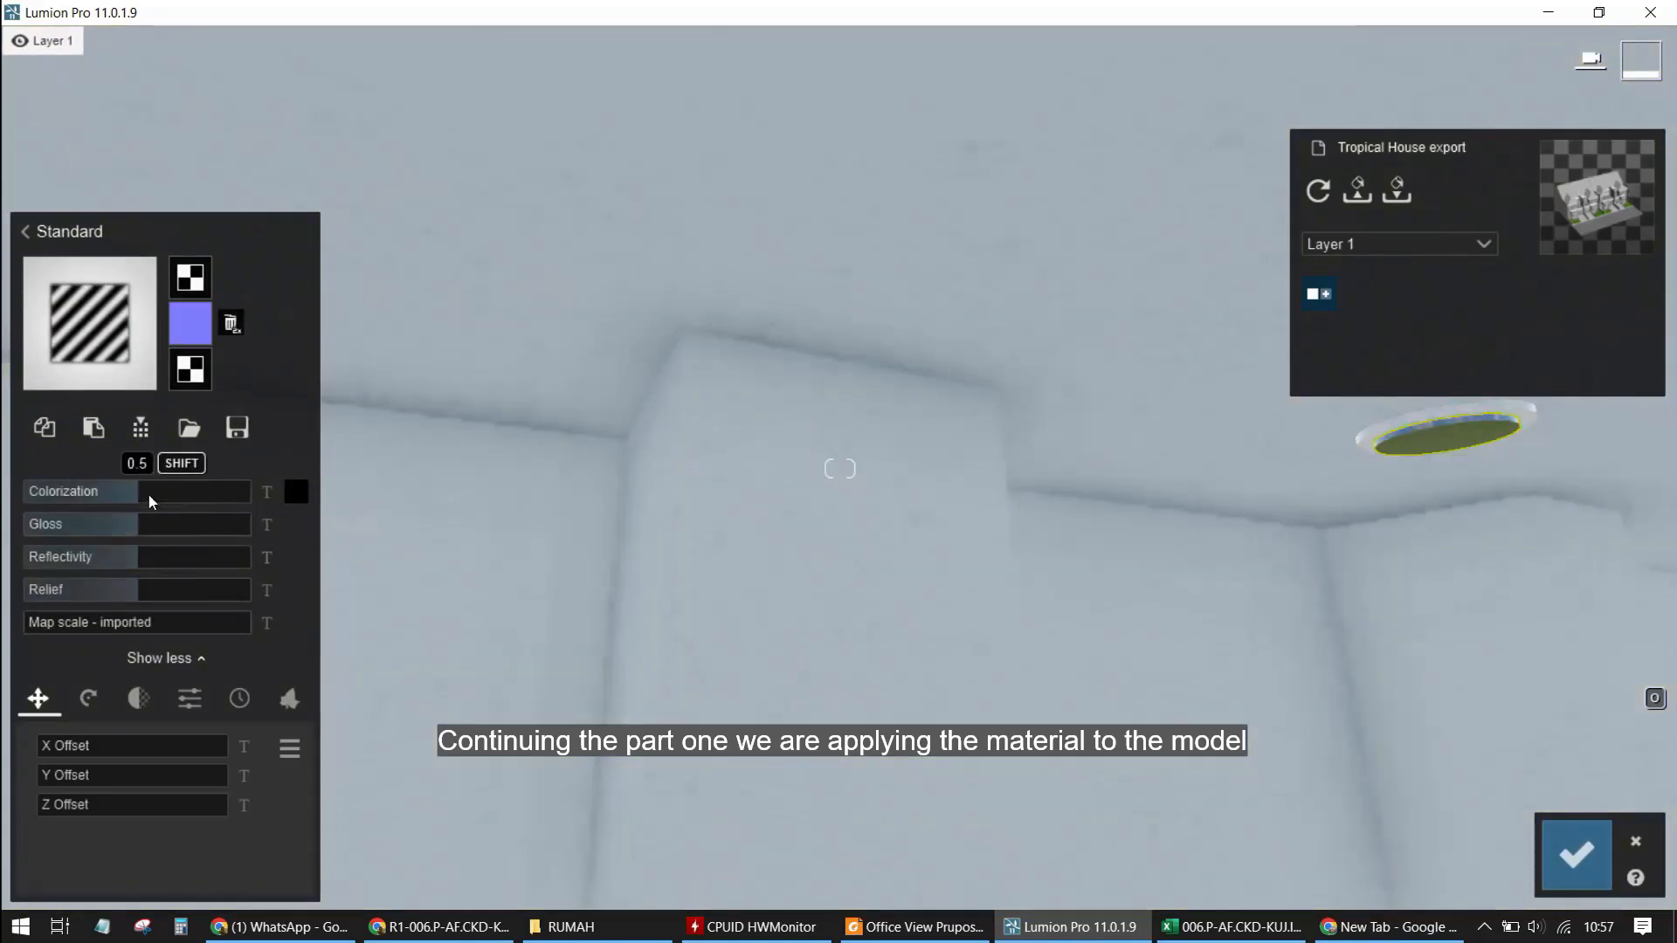
Colour the vray light disc pure white and raise its colorization to the maximum
left_click(296, 492)
left_click(336, 541)
left_click_drag(330, 482, 327, 471)
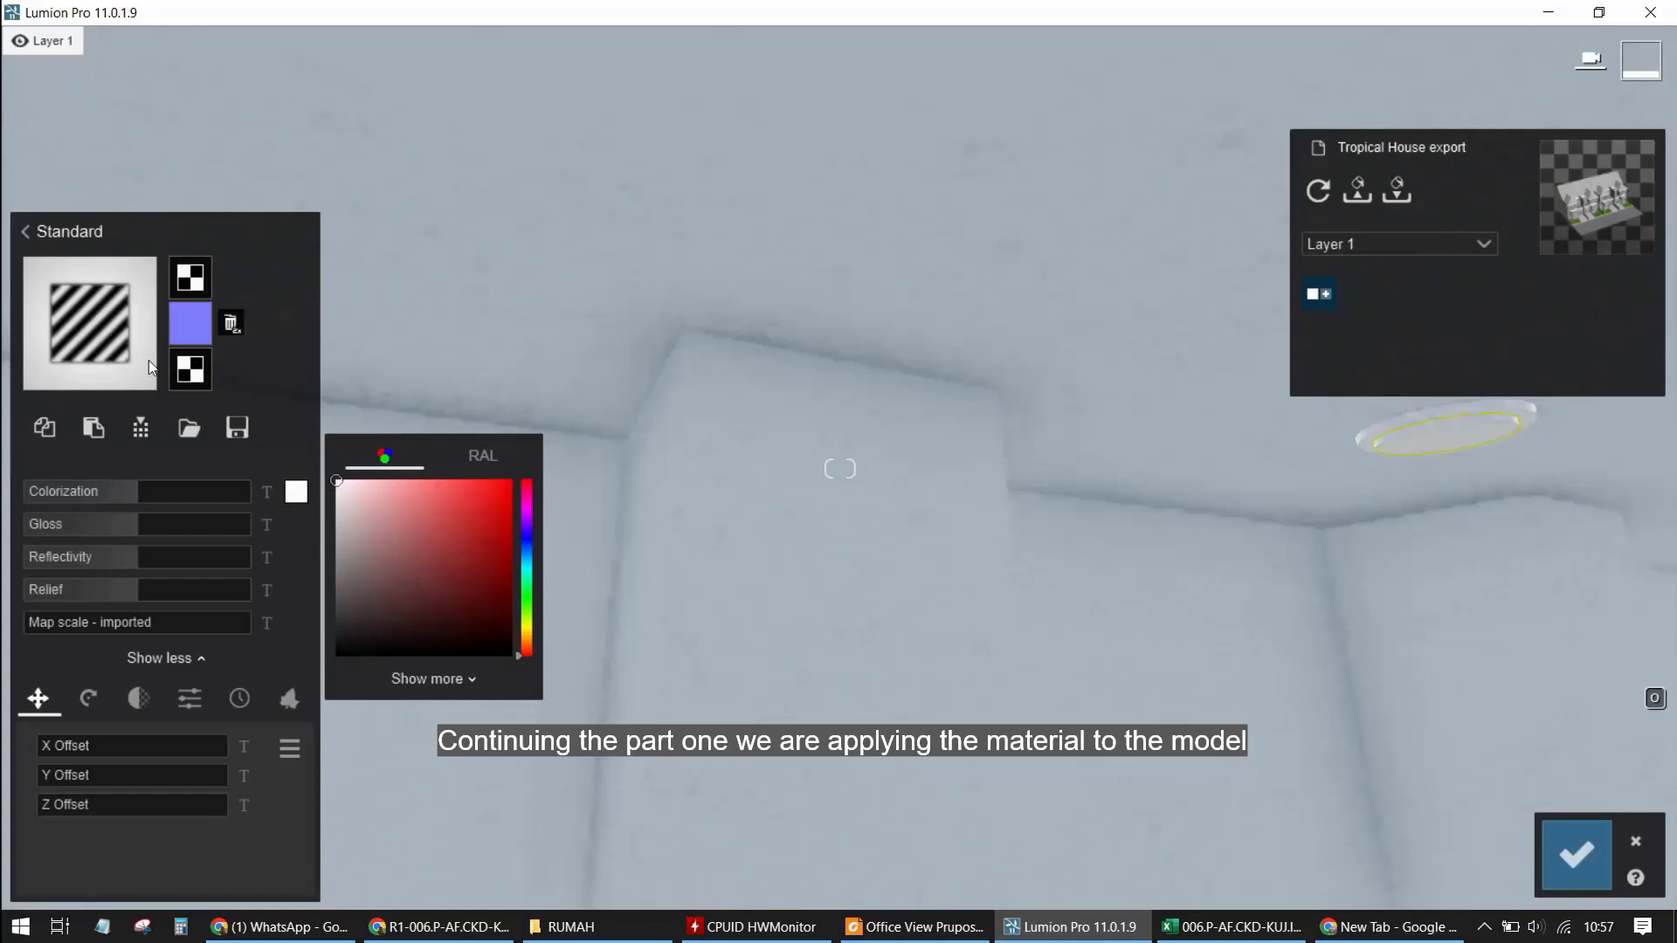
left_click_drag(160, 496, 448, 501)
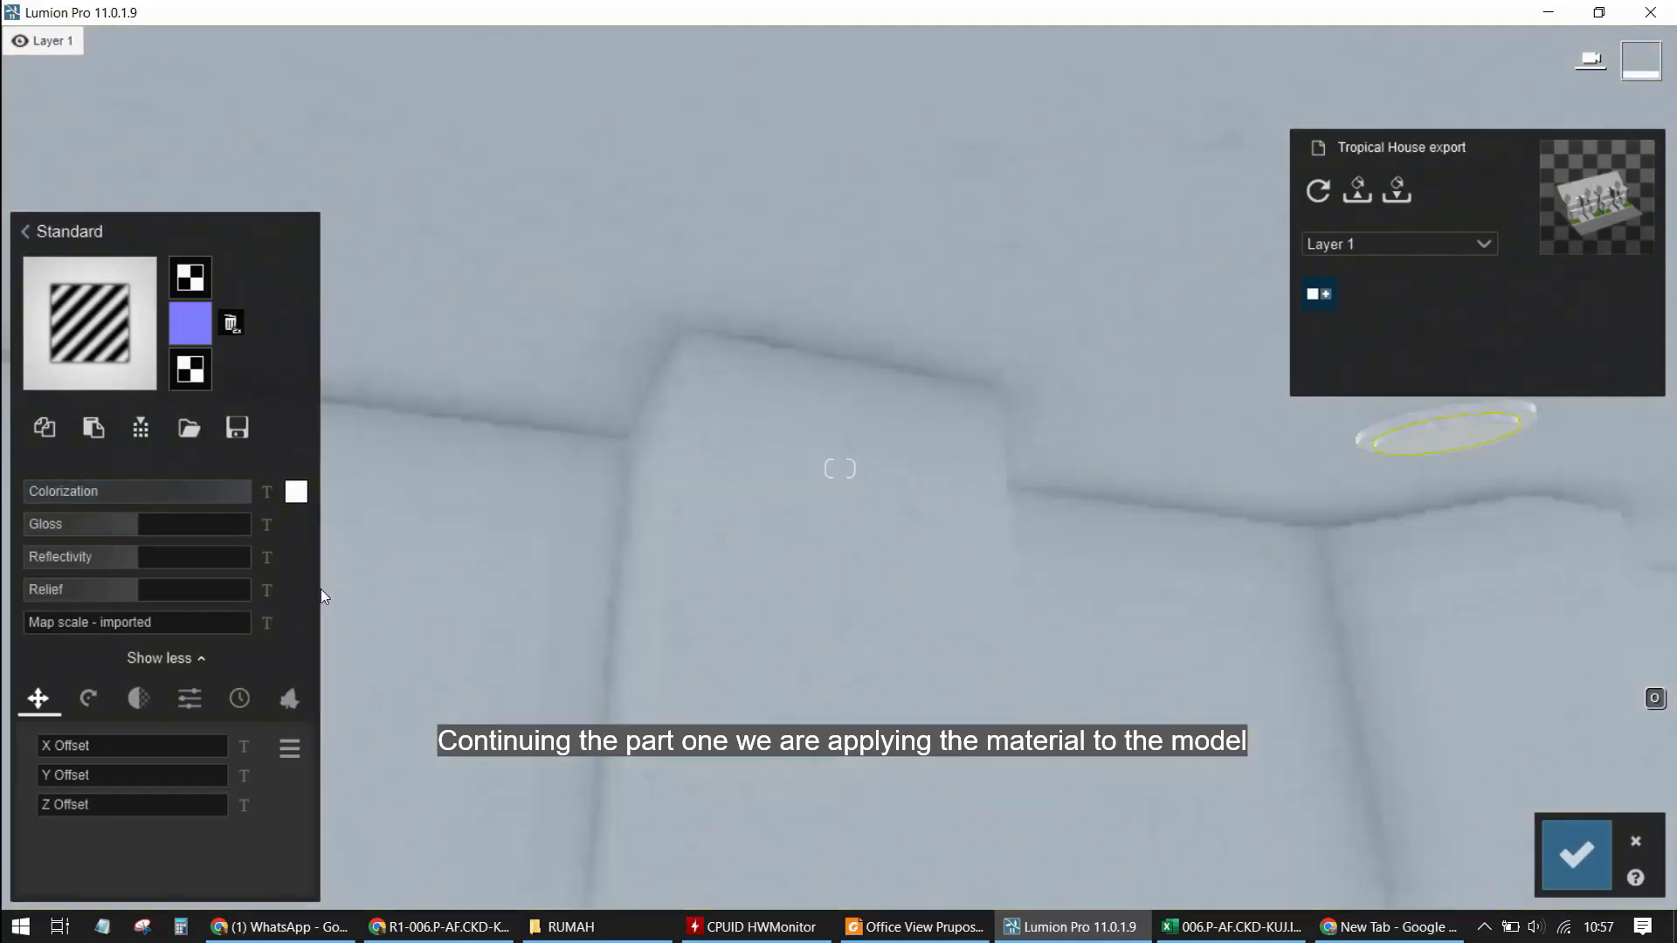
Raise the vray light disc's Emissive setting slightly so the ceiling lights glow, and save the material changes
left_click(187, 705)
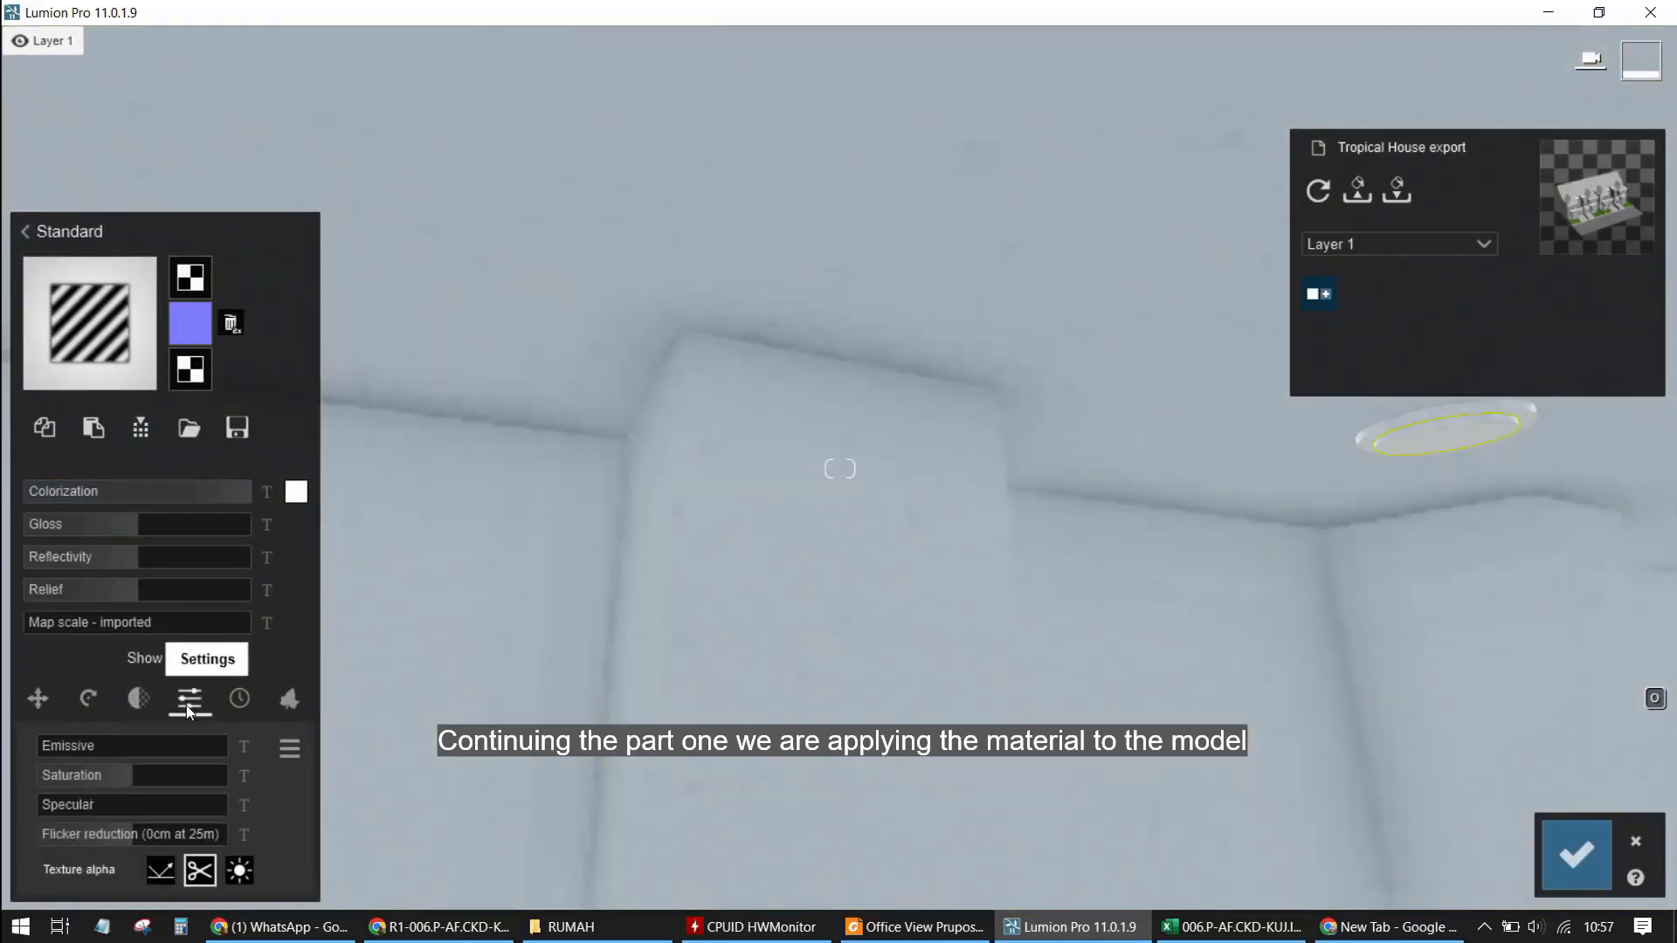
left_click(56, 748)
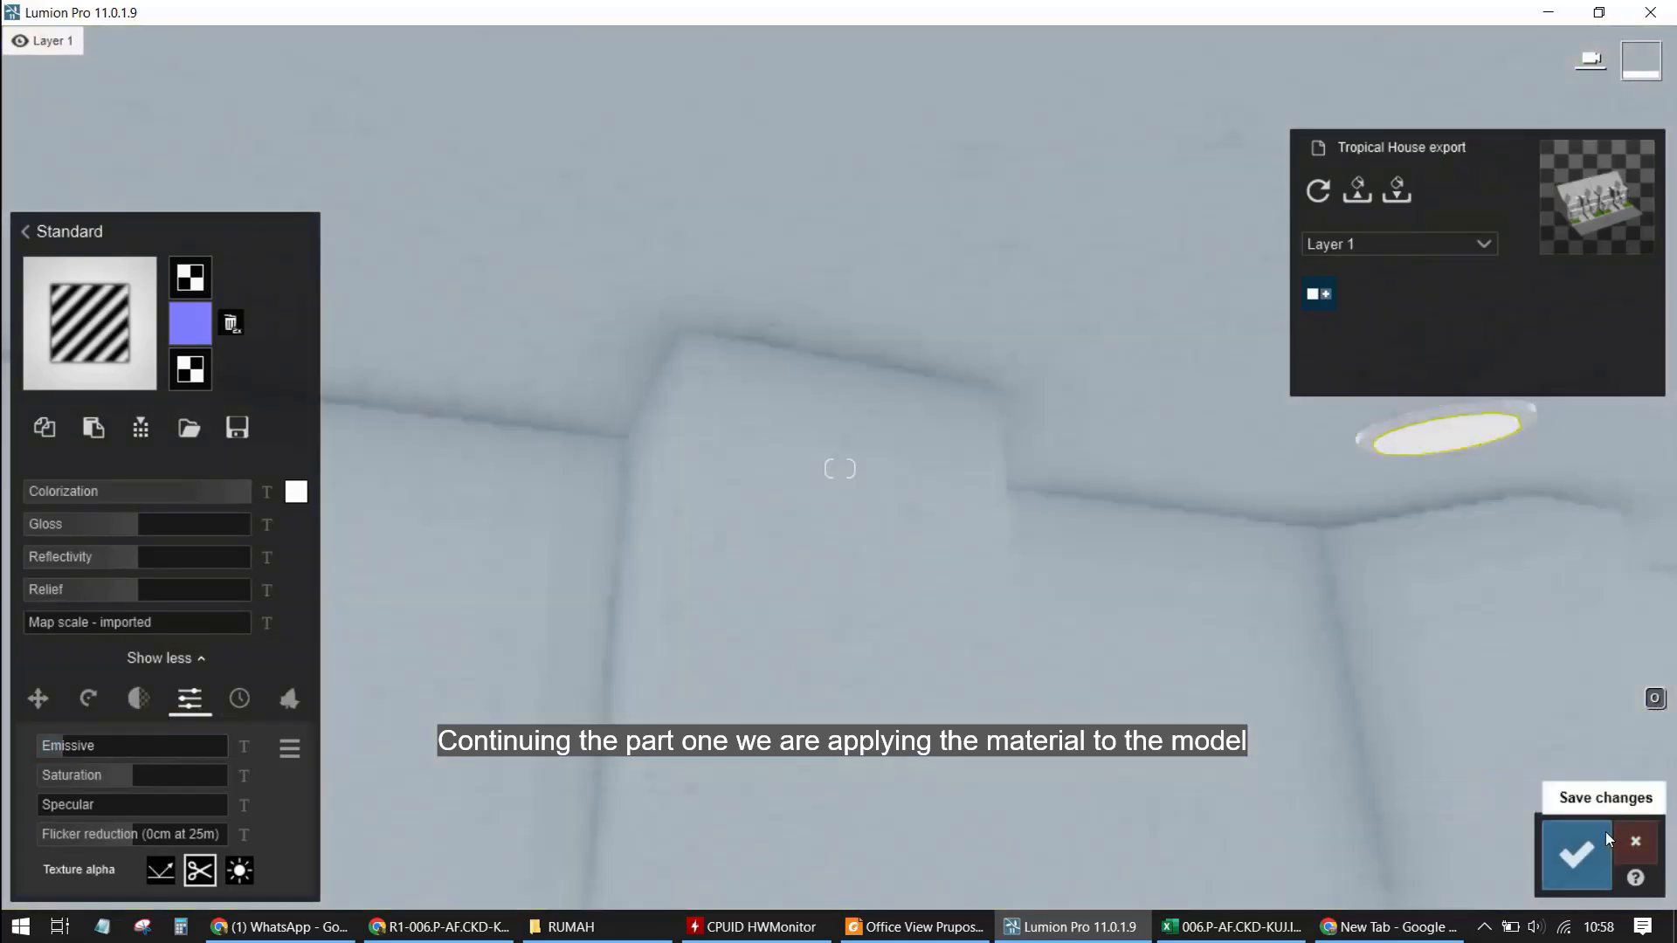
left_click(1600, 842)
key("s")
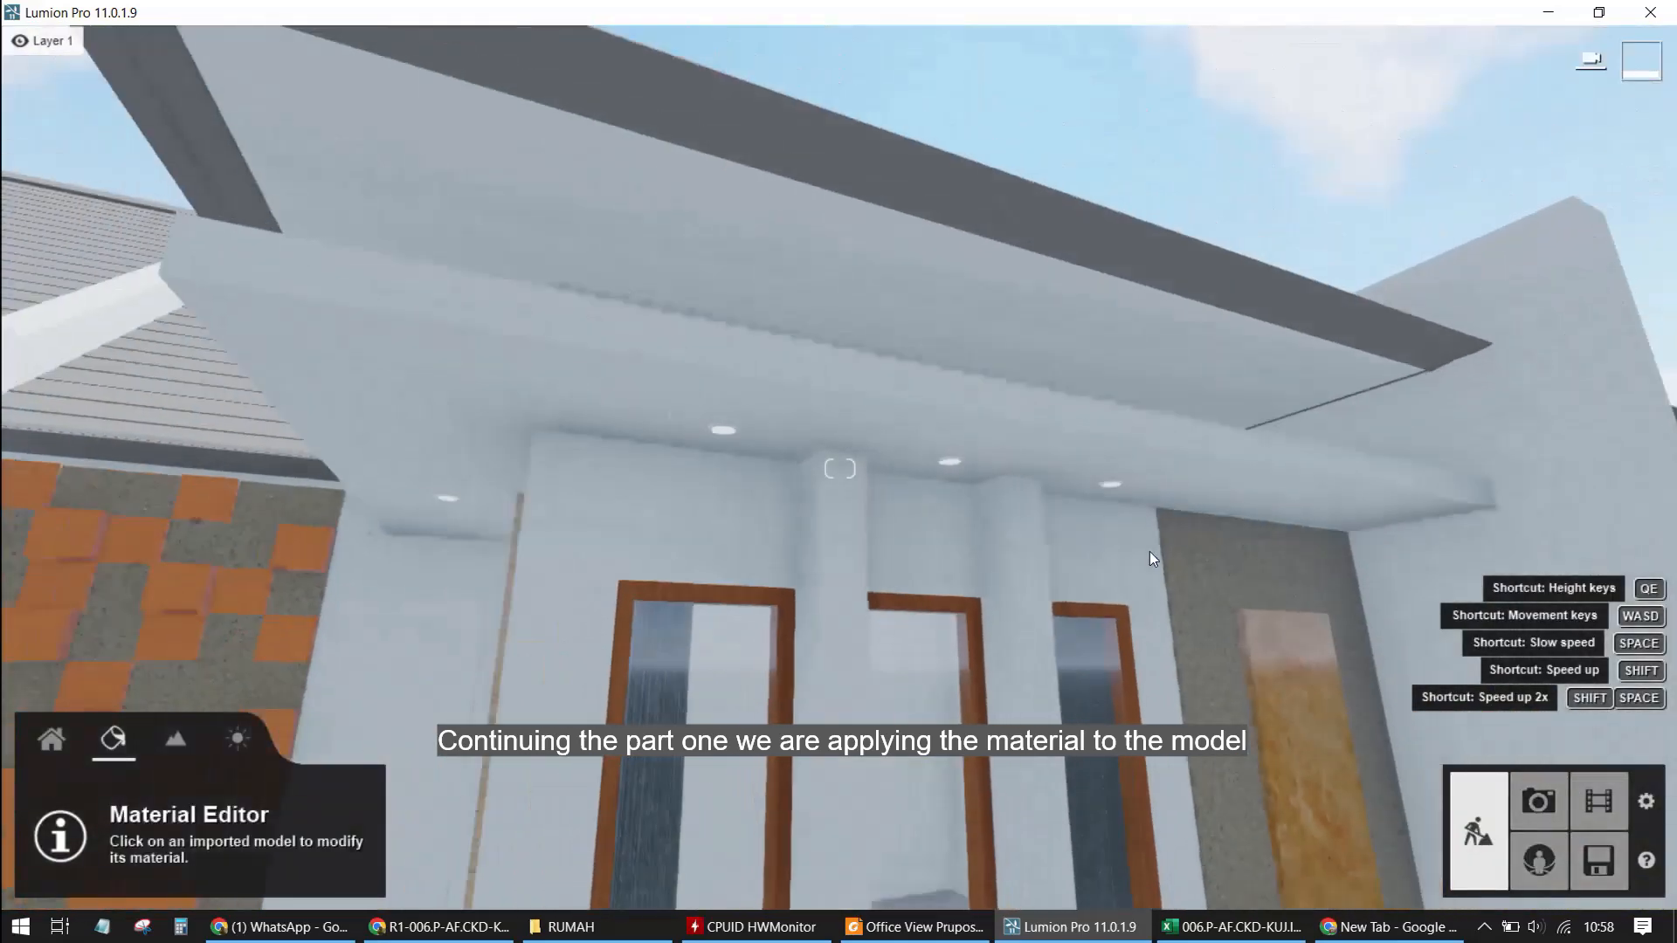
Apply the indoor stone material Marble 003 1024 to the ATAP BATU BIRU roof surfaces
key("w")
key("q")
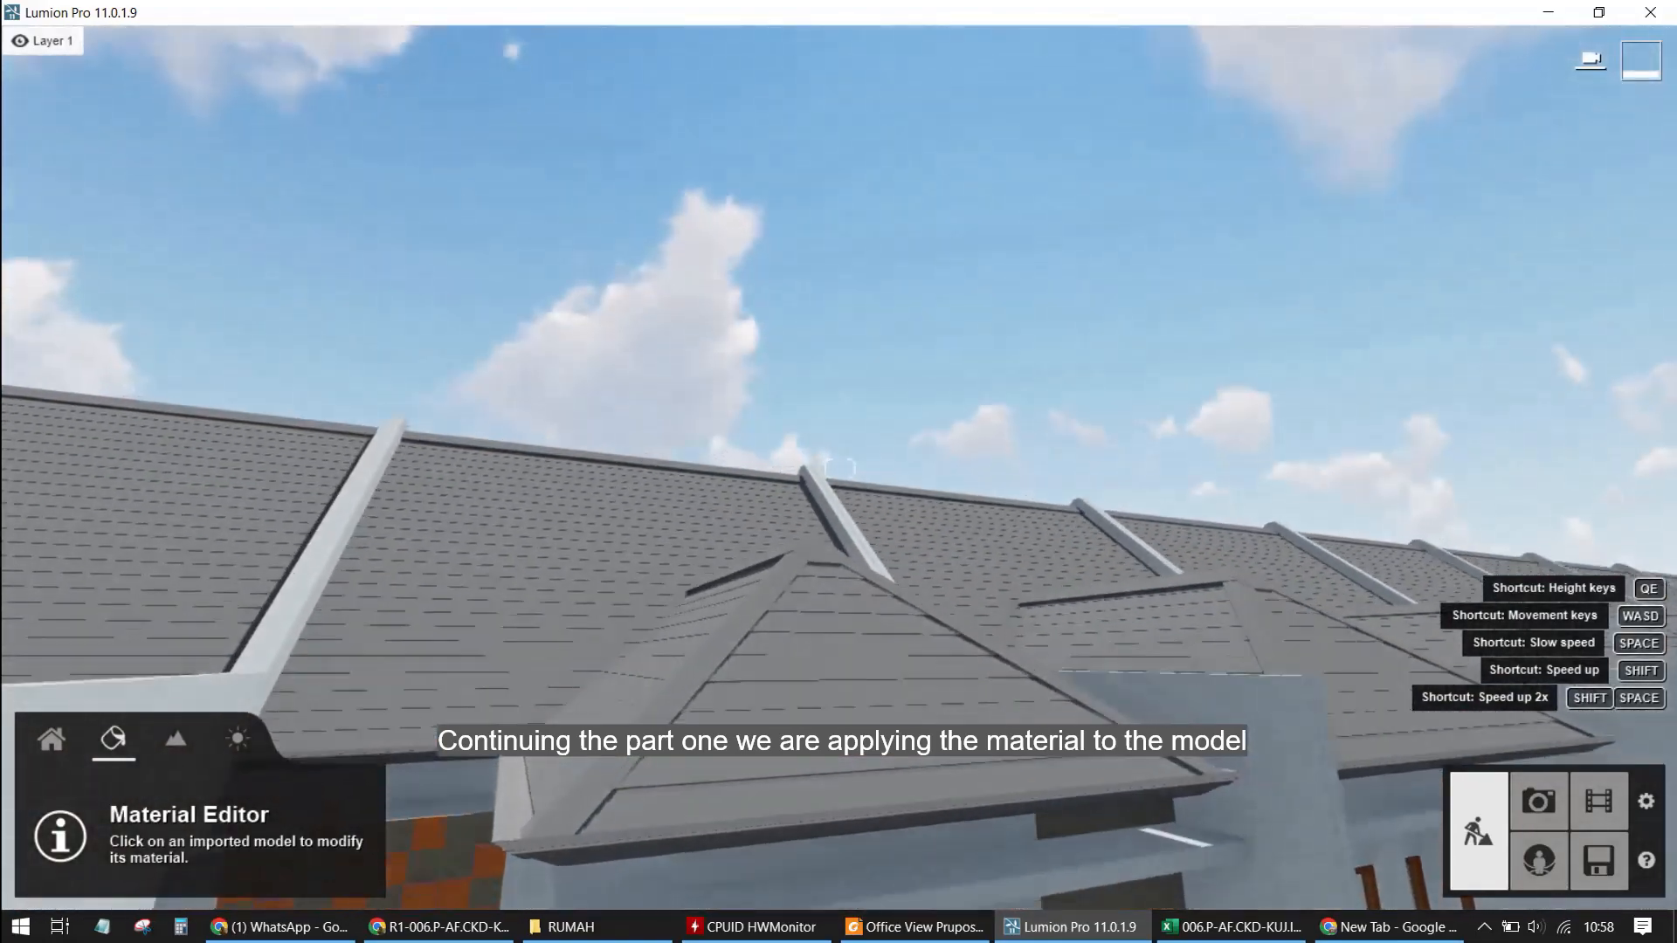
key("s")
left_click(759, 480)
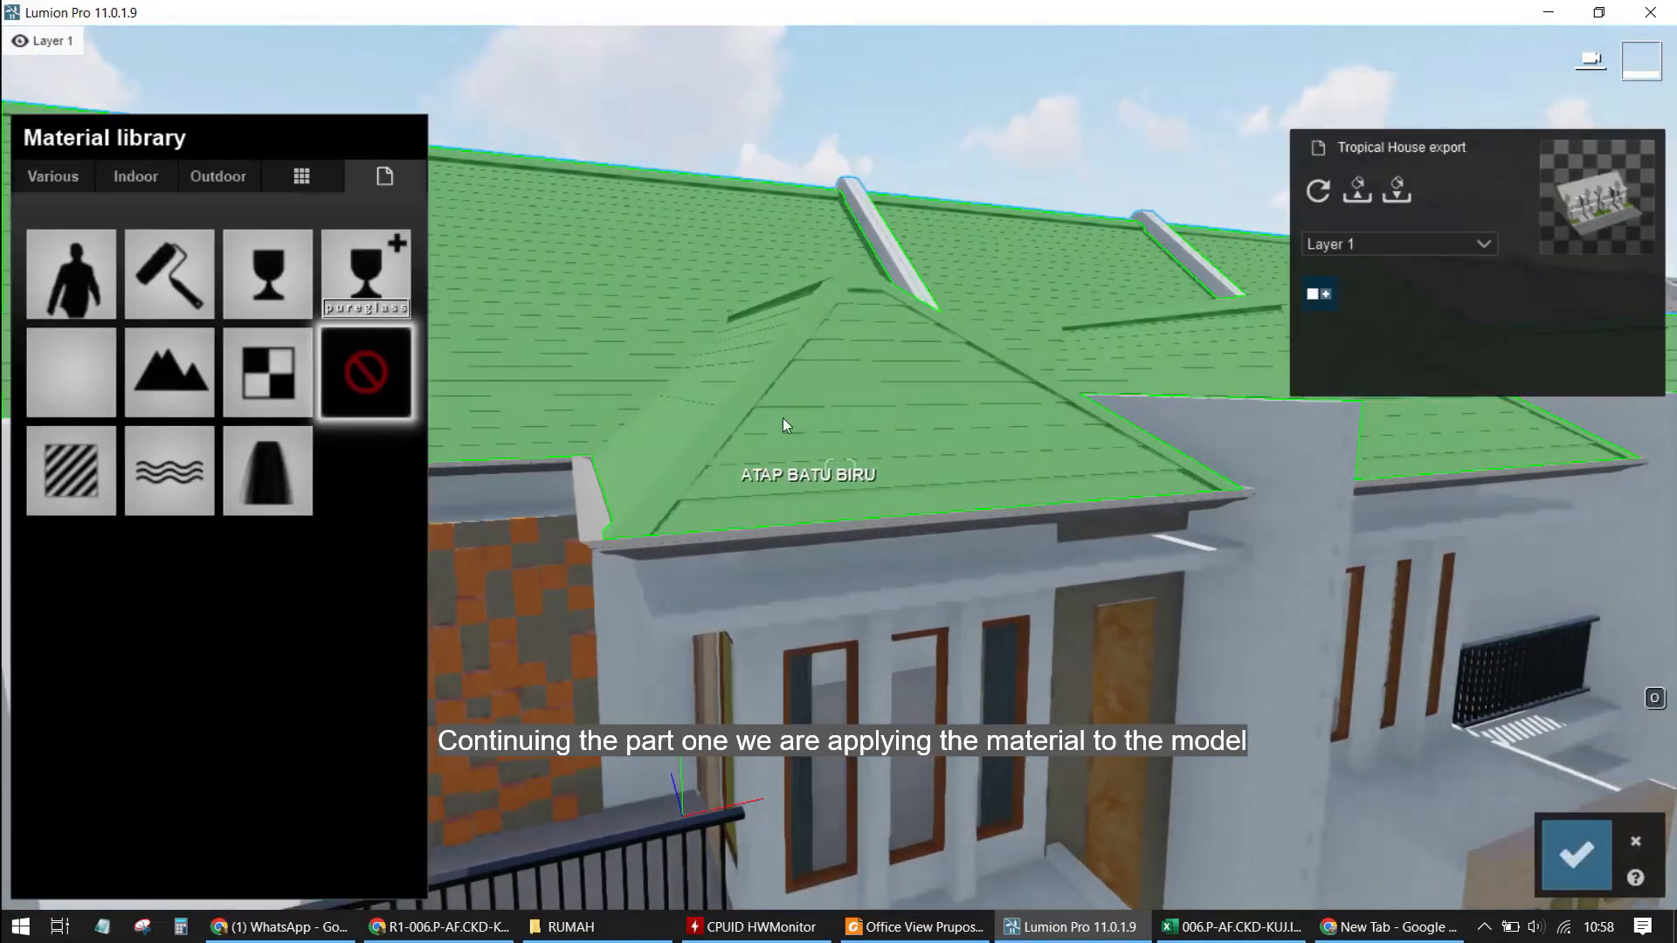
left_click(218, 179)
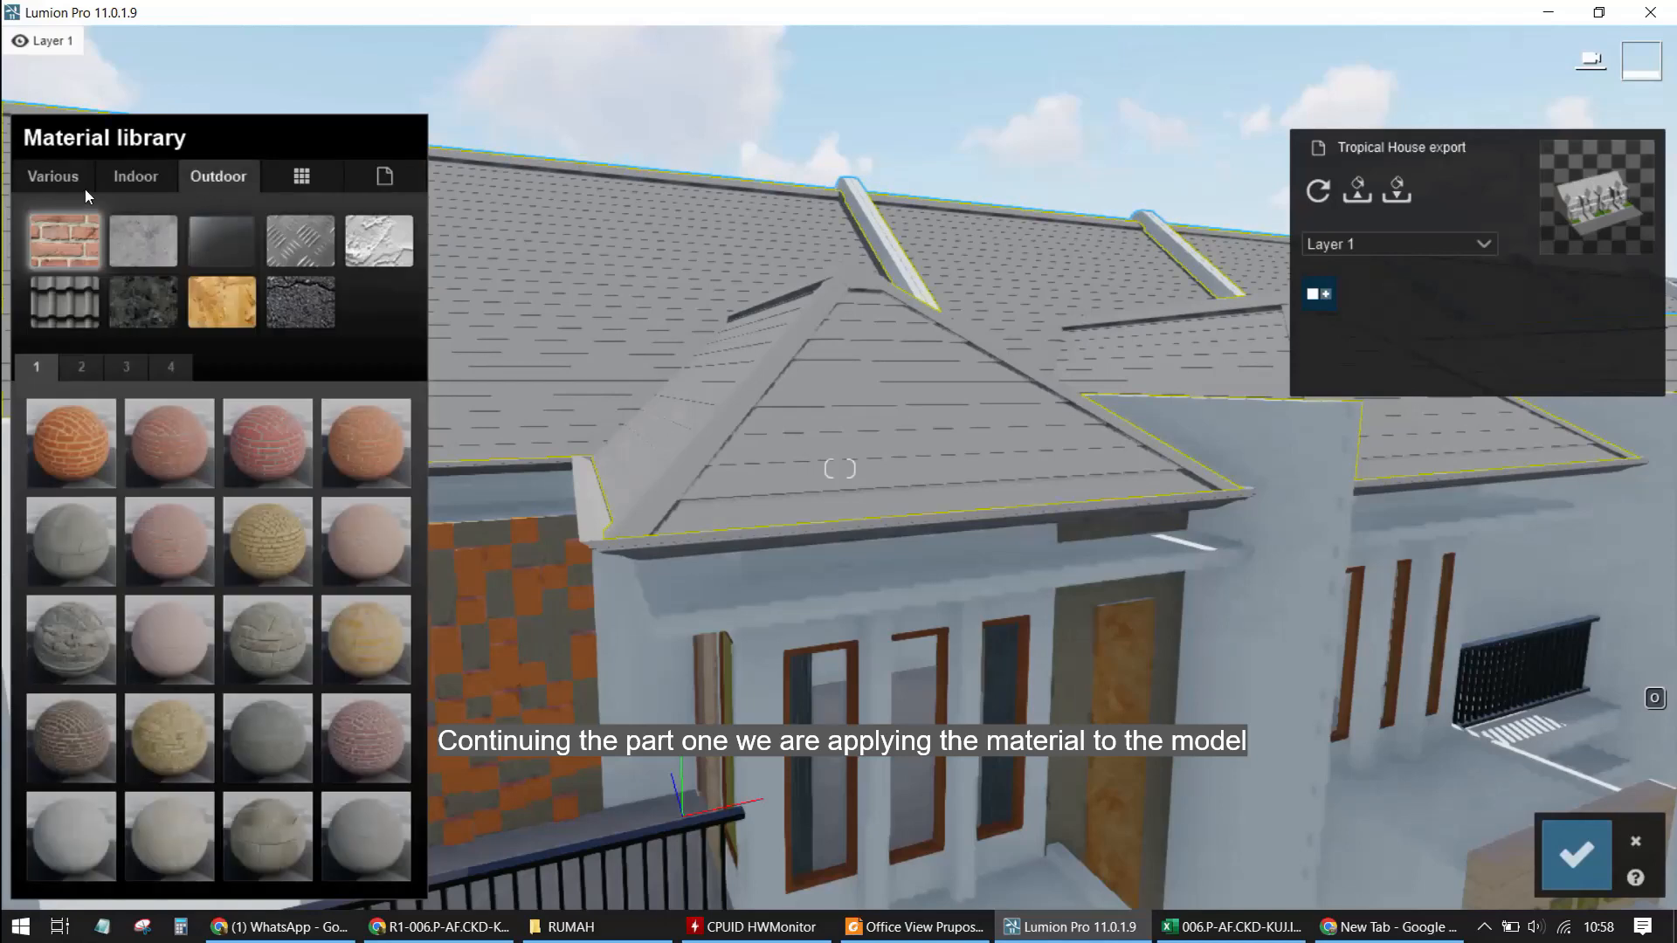
left_click(117, 179)
left_click(149, 296)
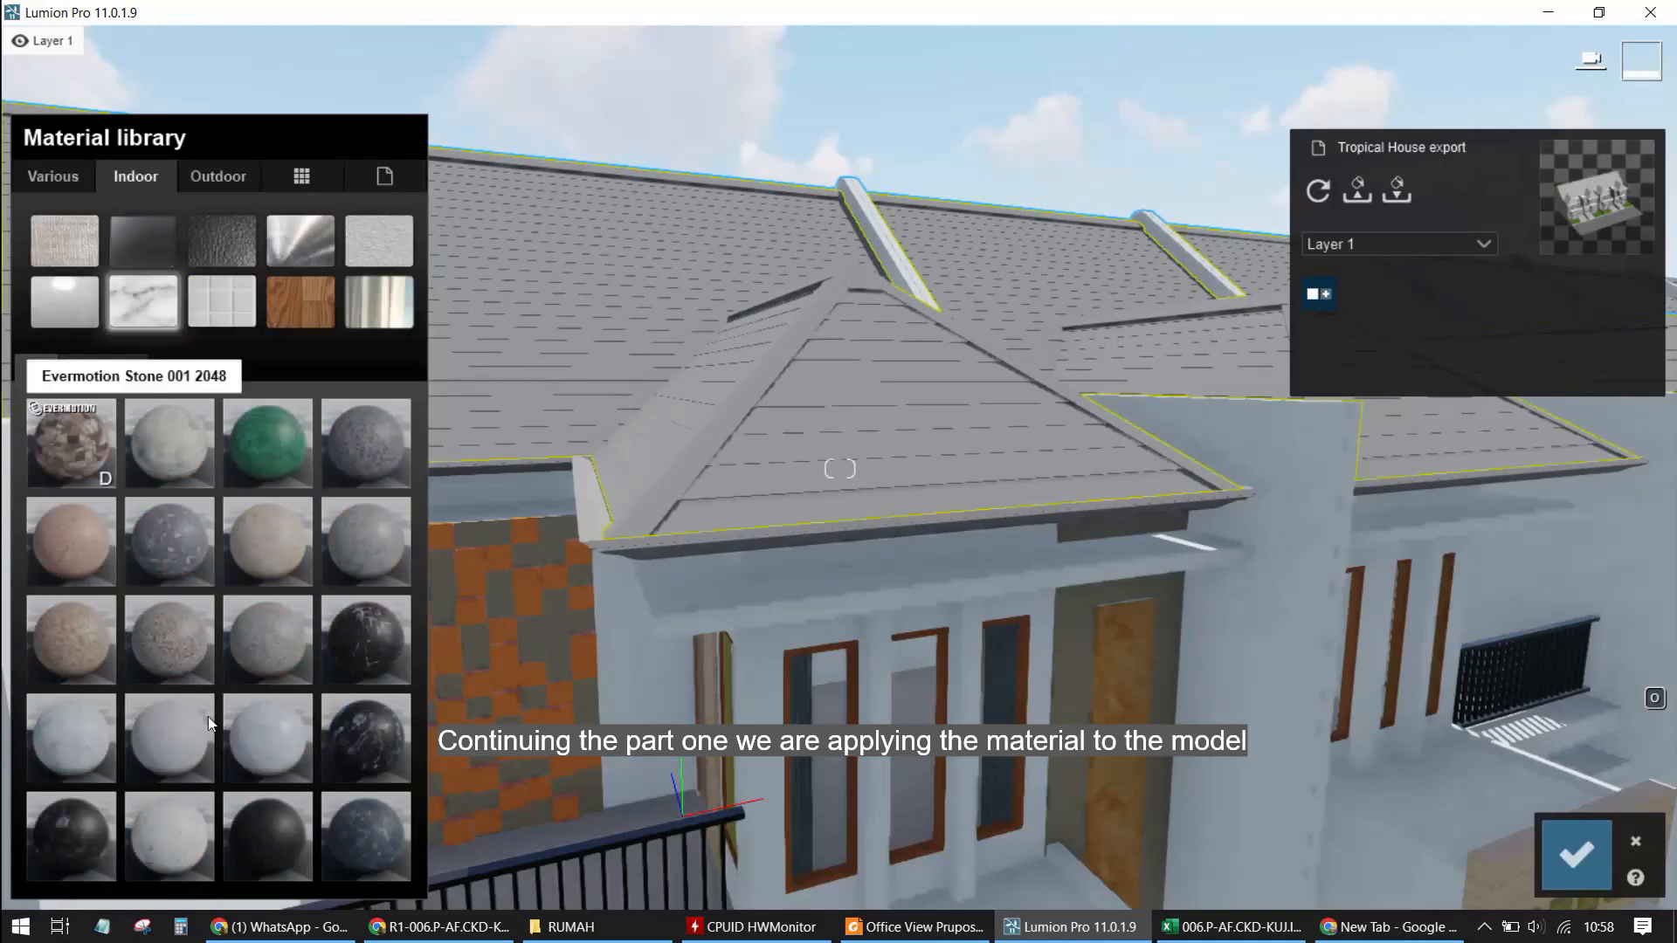
left_click(368, 449)
scroll(938, 587, "down", 3)
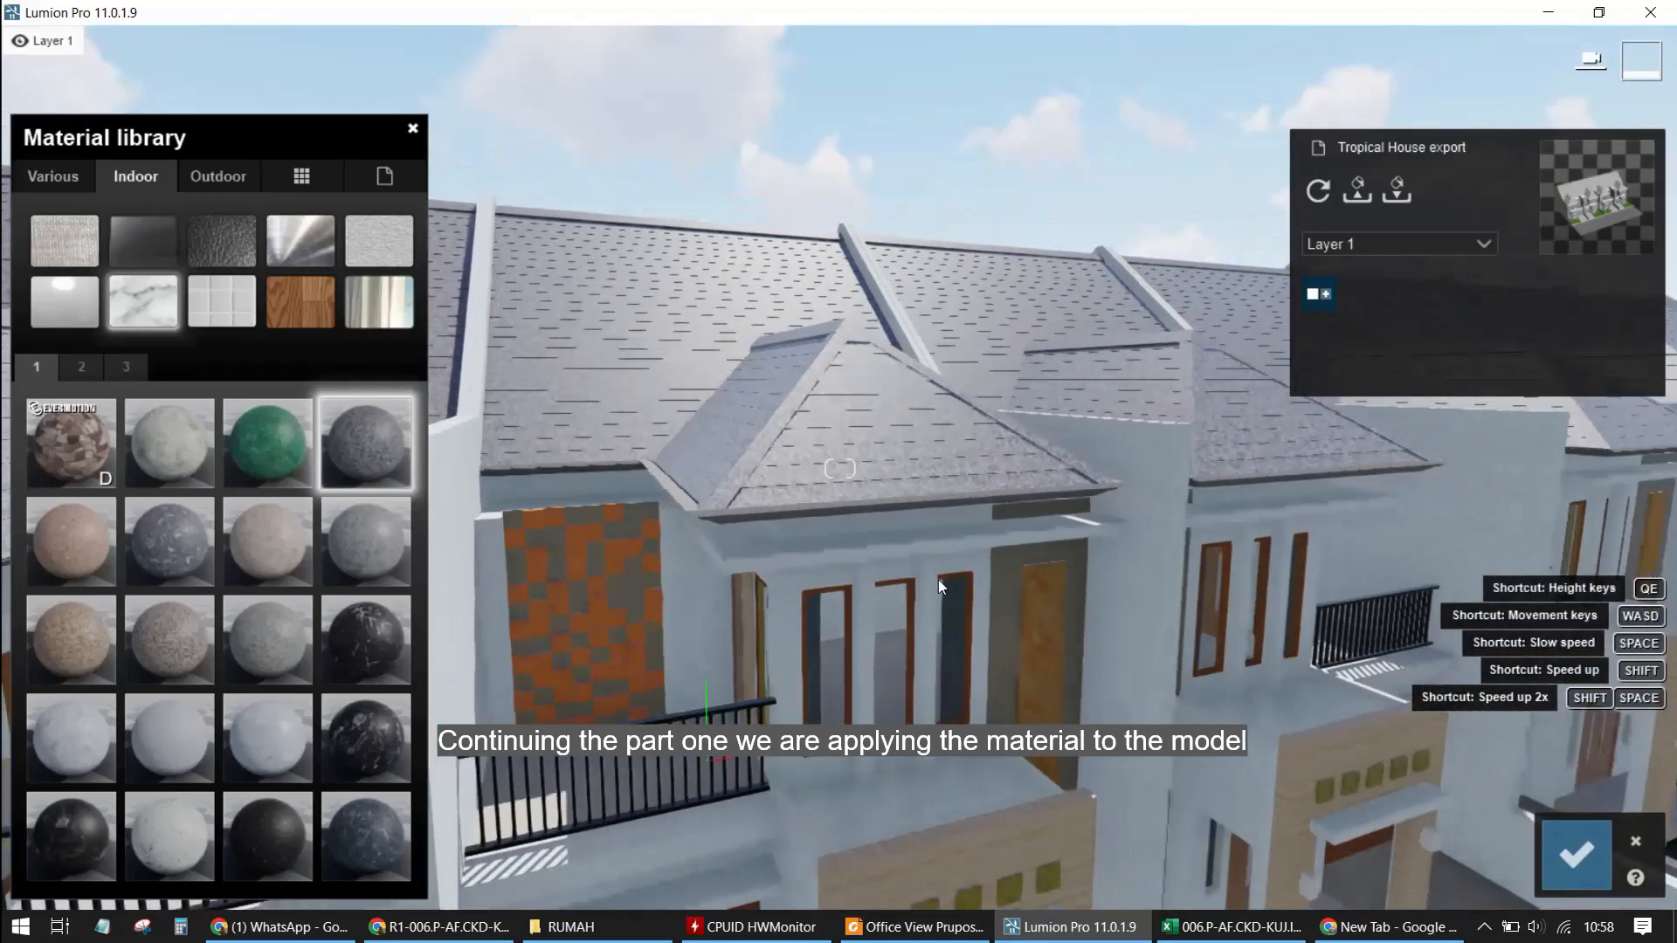
Tint the roof's marble material dark navy blue, raising its colorization to about half
scroll(760, 516, "up", 3)
middle_click_drag(746, 510, 820, 672)
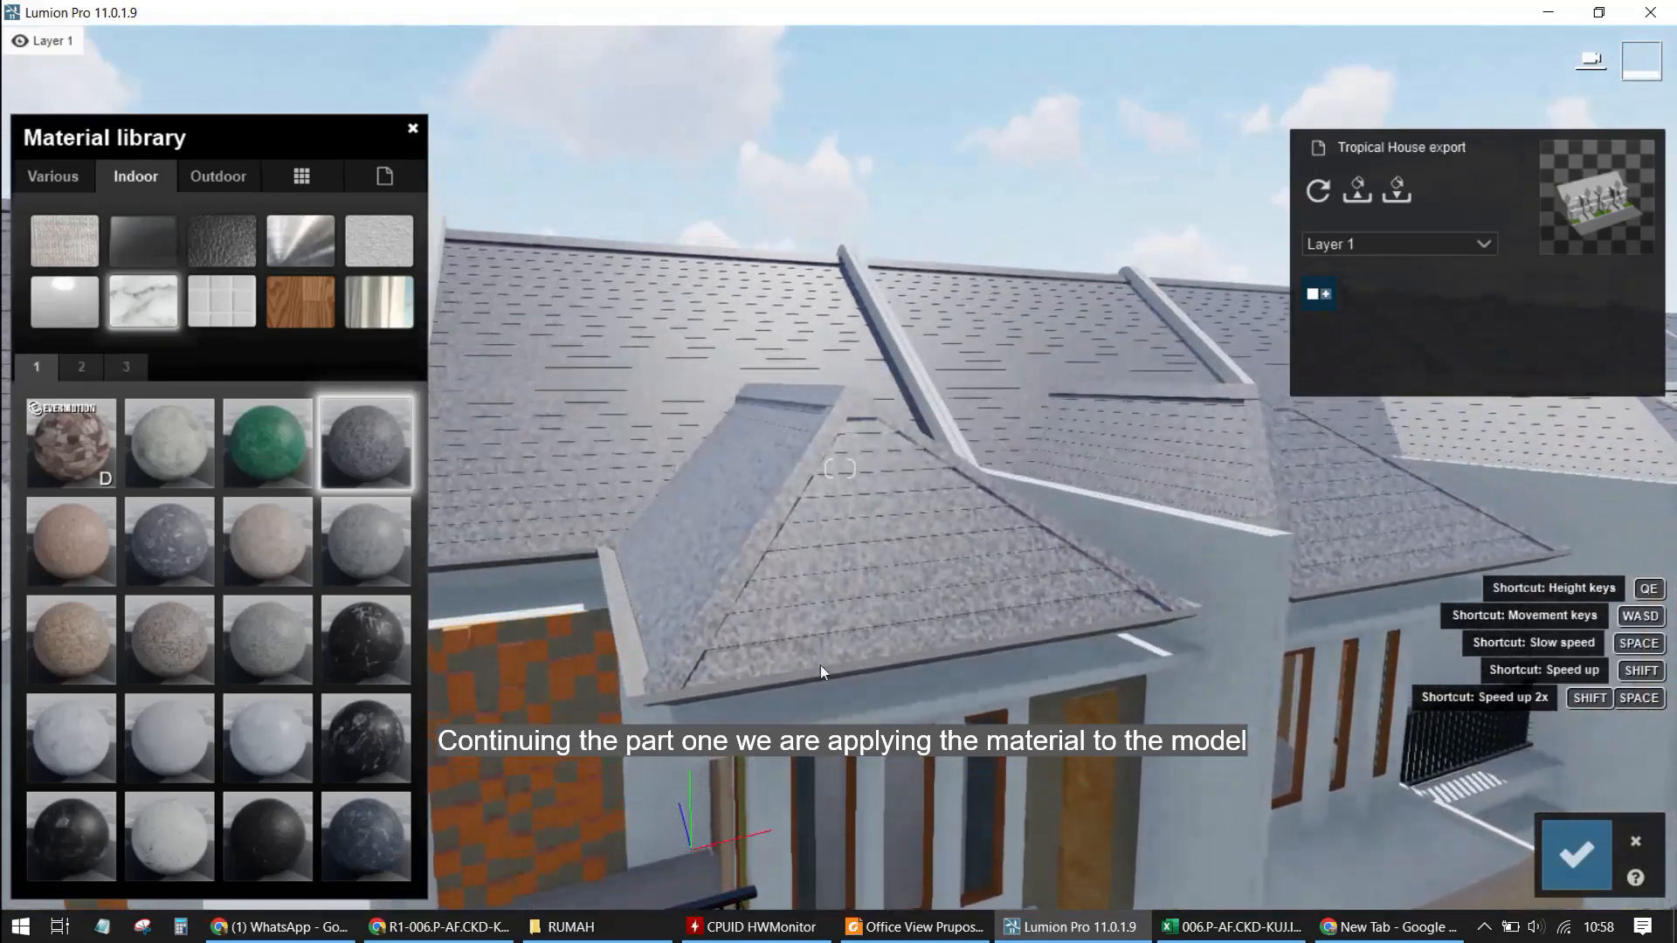
scroll(820, 672, "up", 3)
right_click_drag(820, 672, 858, 706)
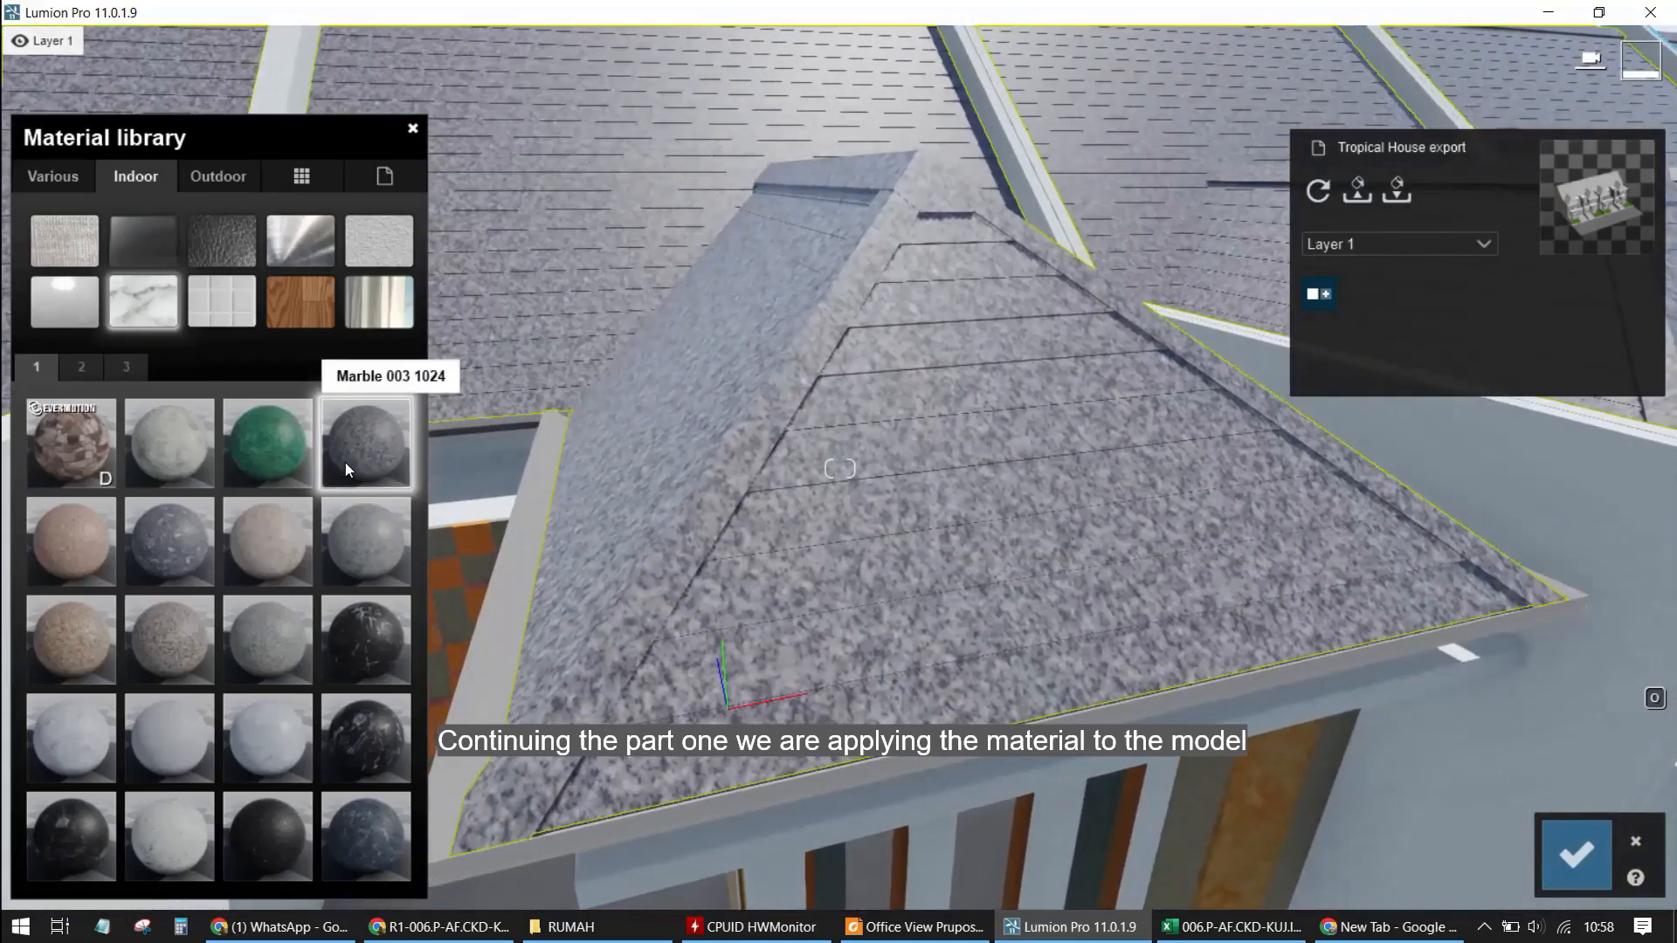
left_click(344, 463)
left_click(297, 491)
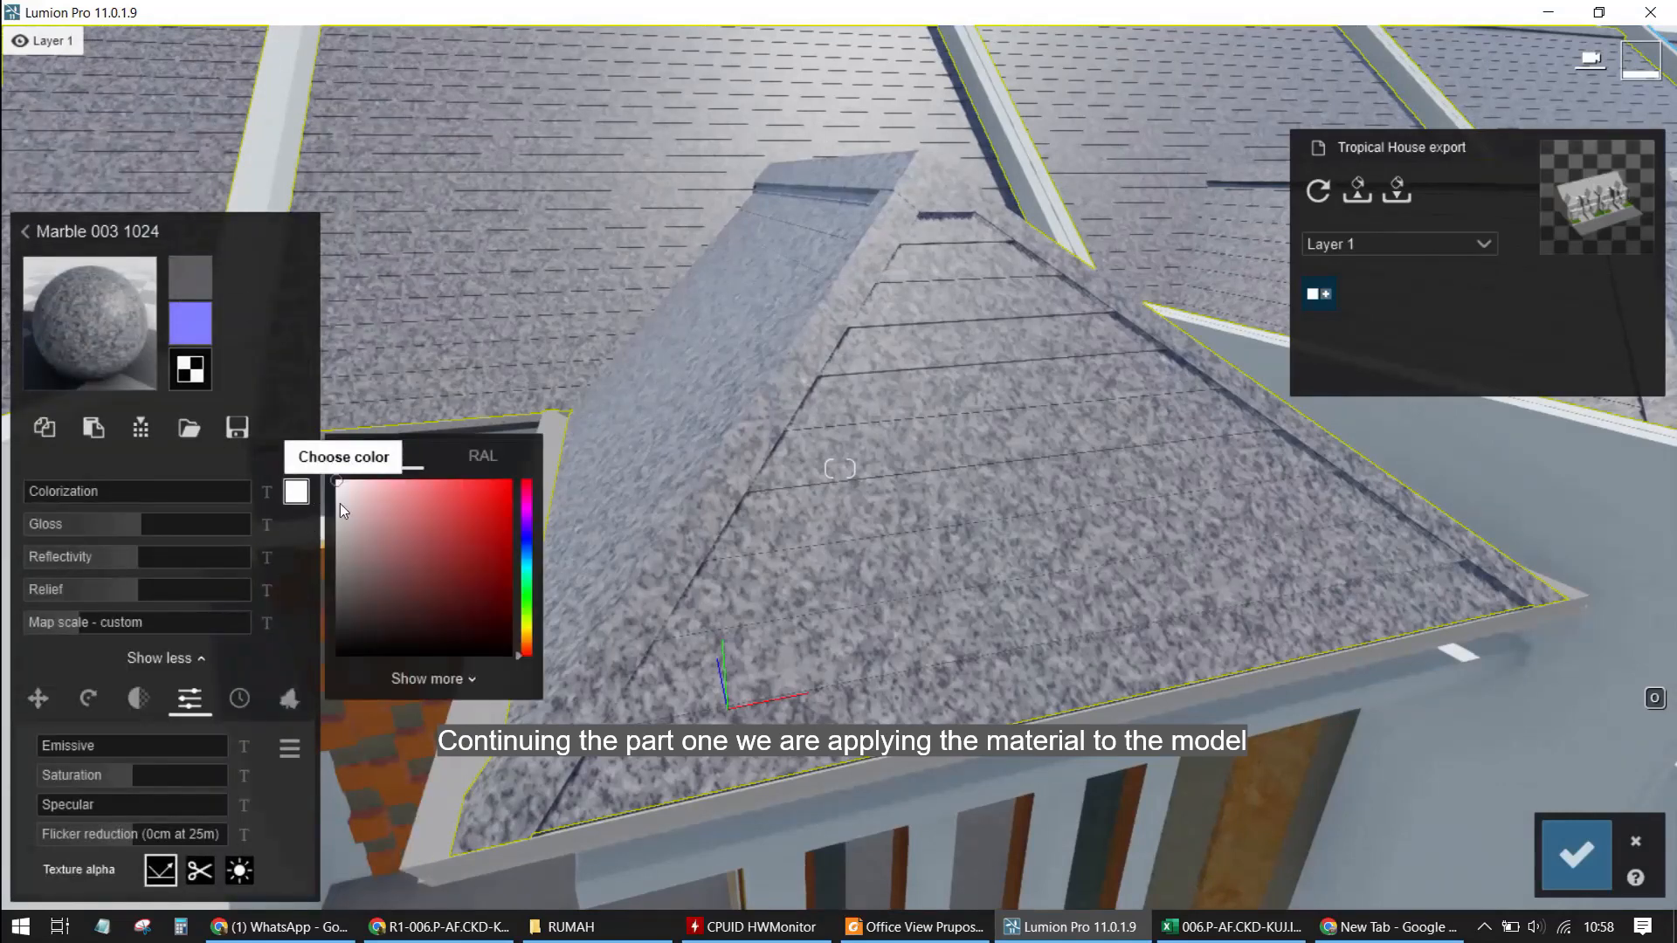
left_click(530, 551)
left_click_drag(496, 573, 511, 640)
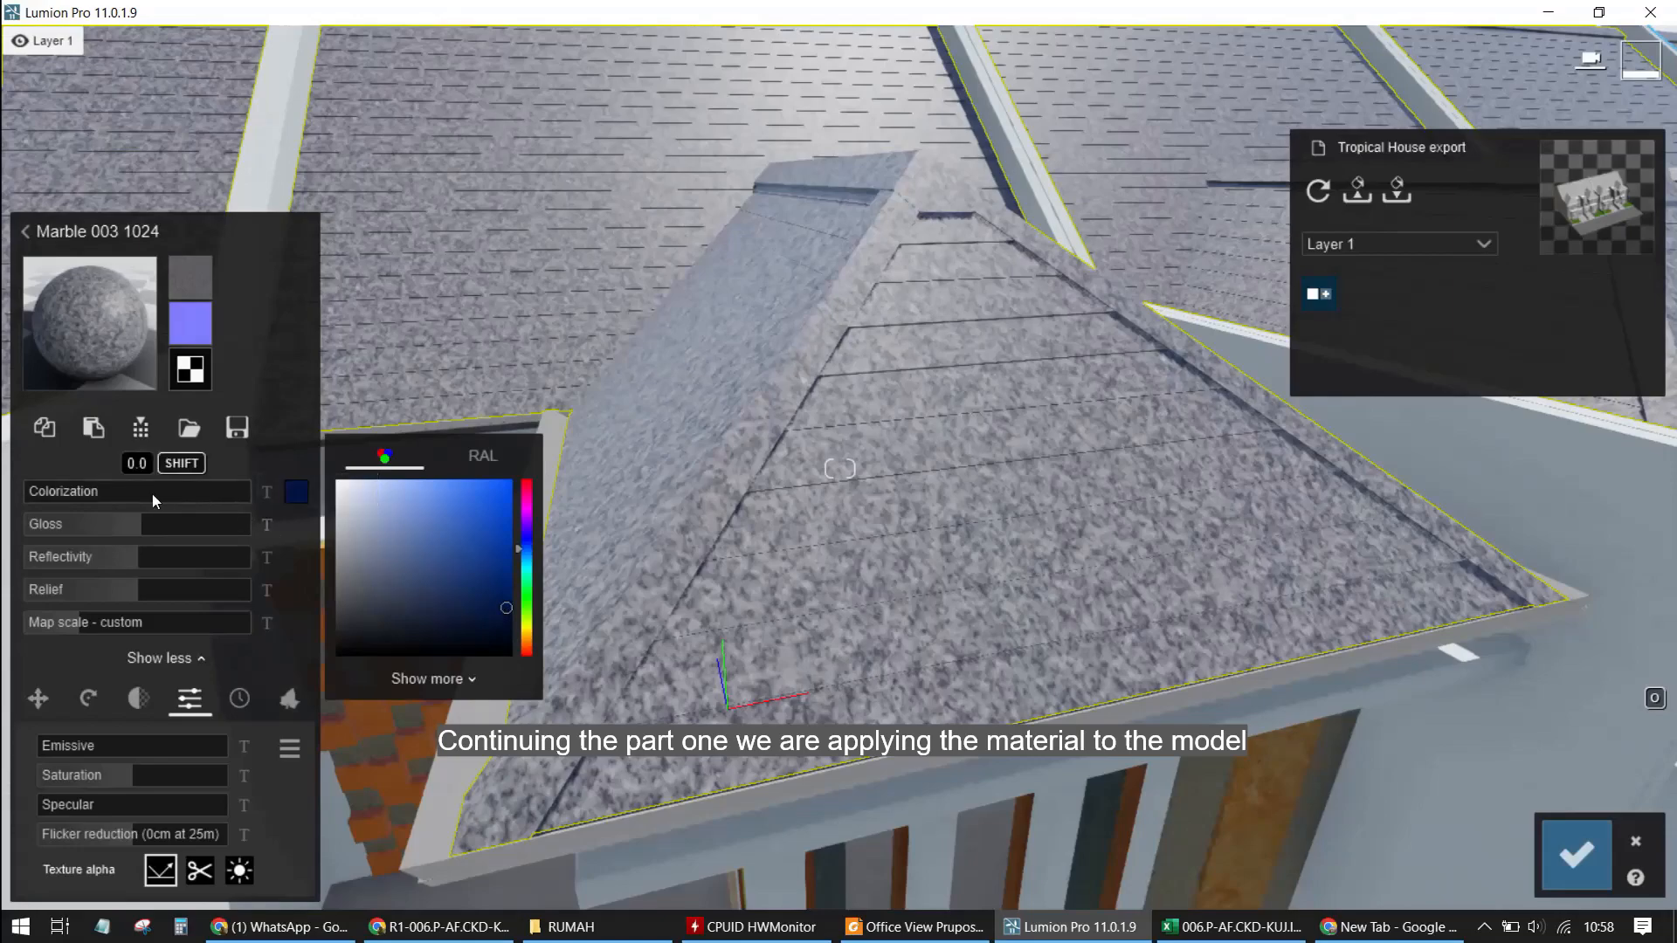
mouse_move(152, 494)
left_mouse_down()
mouse_move(103, 495)
mouse_move(134, 494)
left_mouse_up()
key("s")
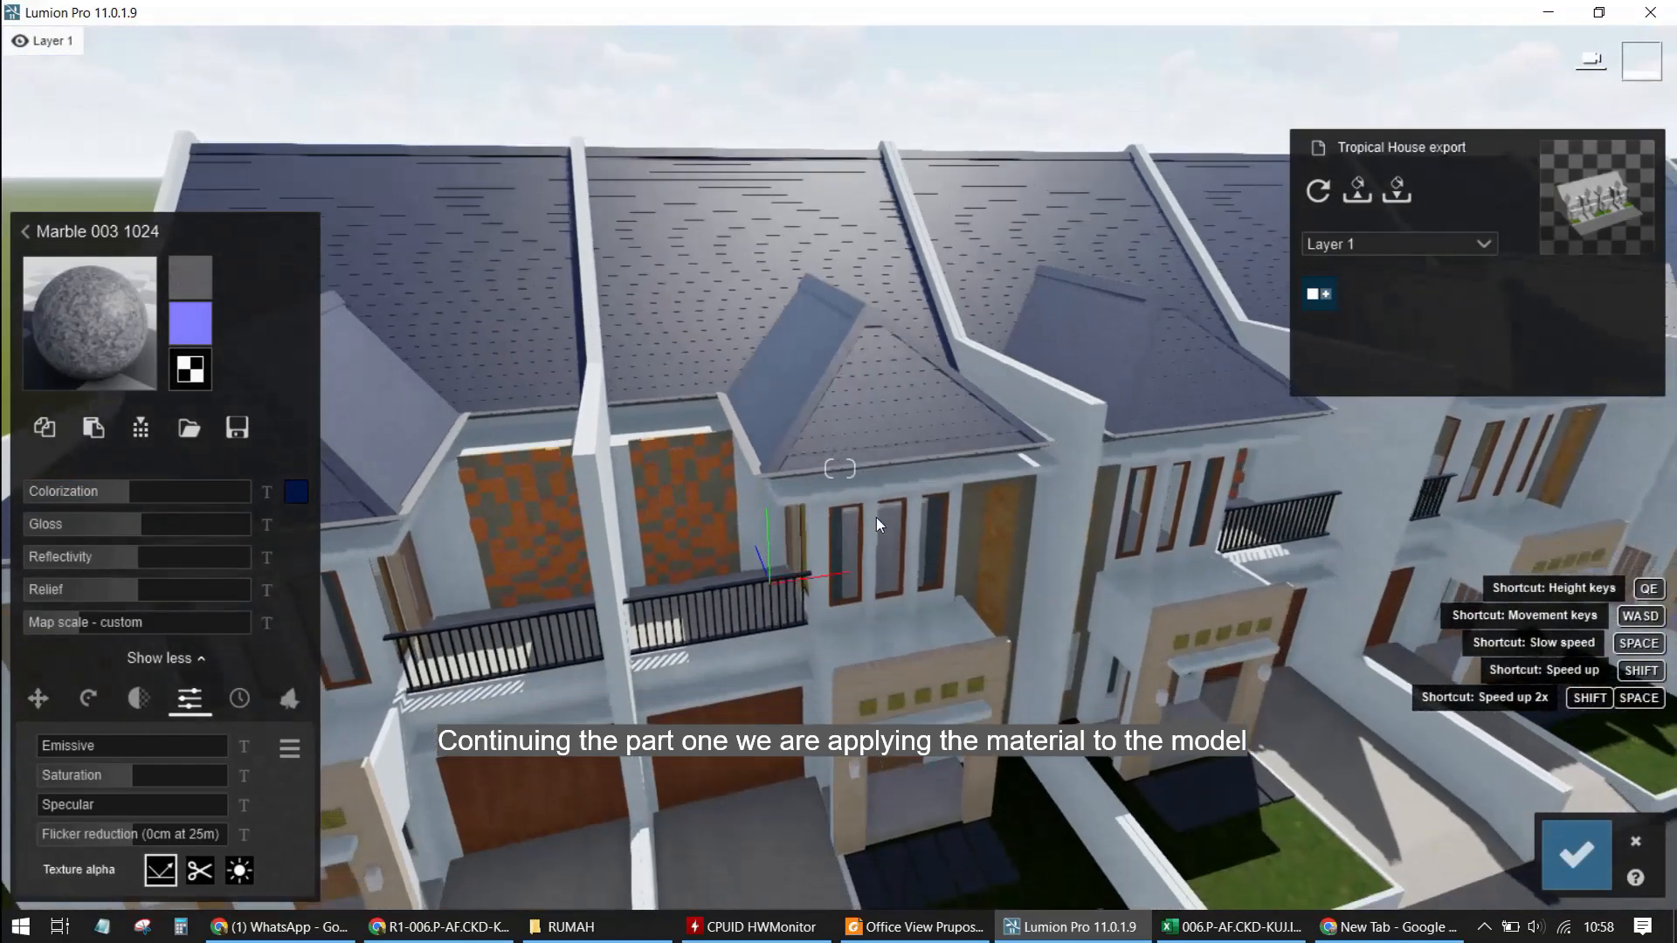
Lower the roof material's gloss, set its reflectivity to 0.8, and save the material changes
right_click_drag(877, 517, 935, 711)
key("e")
key("s")
left_click(90, 526)
left_click(112, 563)
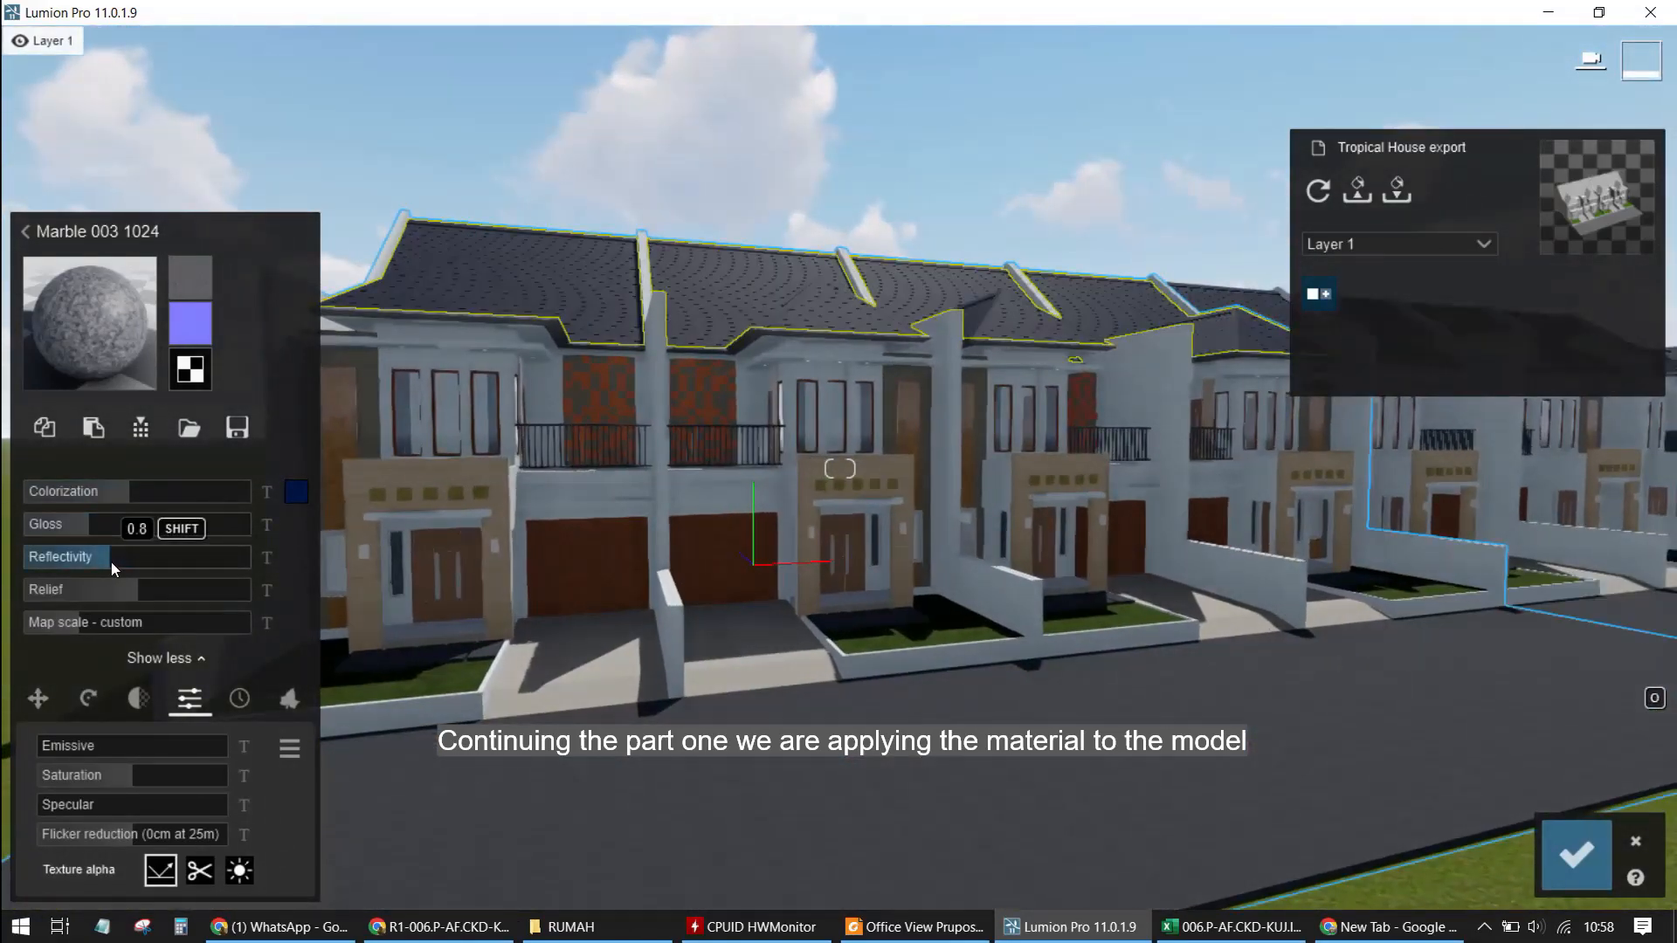
key("w")
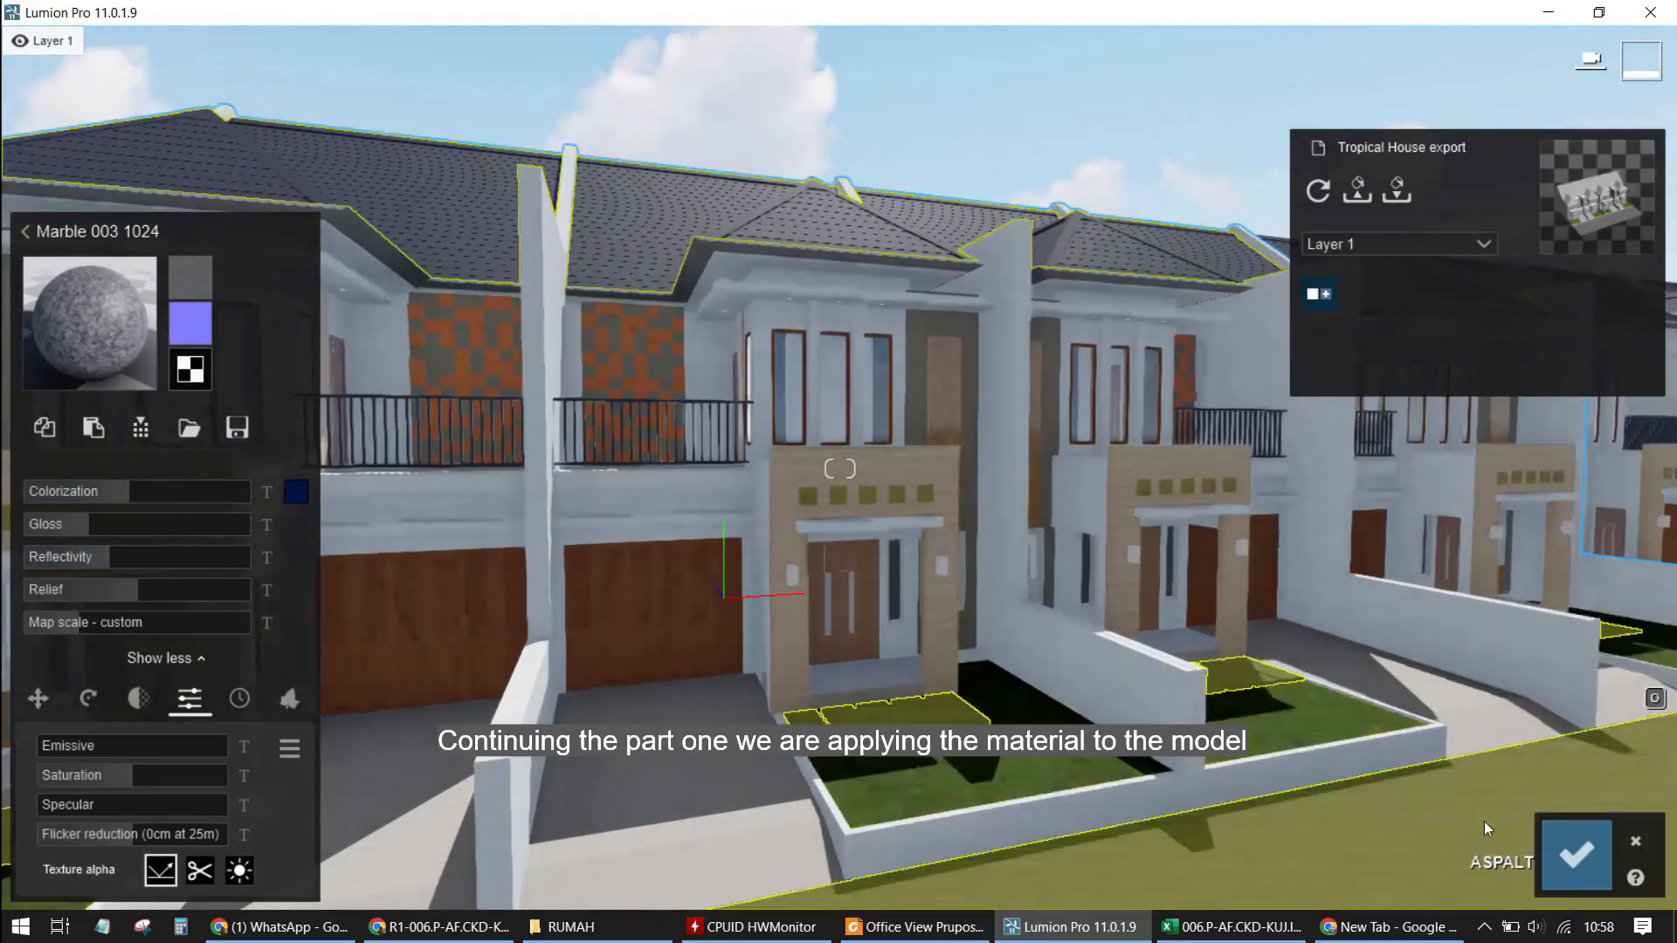
left_click(1578, 849)
Examine the materials on the house fronts, balcony railings, upper windows and roof up close
key("w")
right_click_drag(1077, 809, 1003, 567)
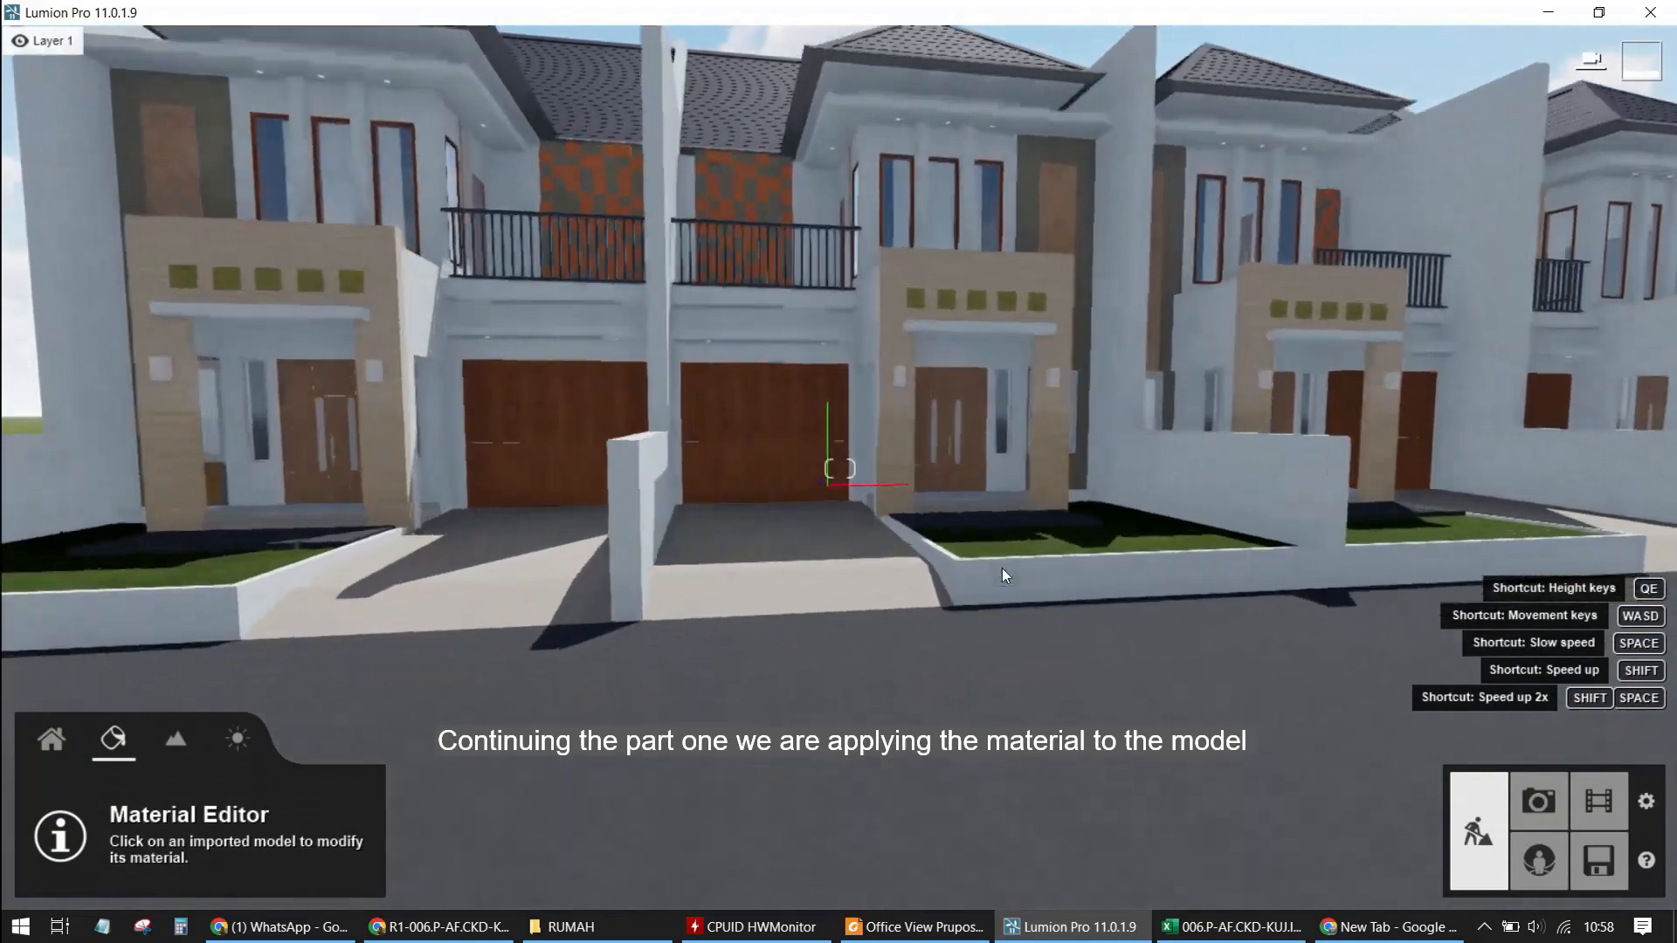
key("w")
key("w")
right_click_drag(923, 219, 1036, 285)
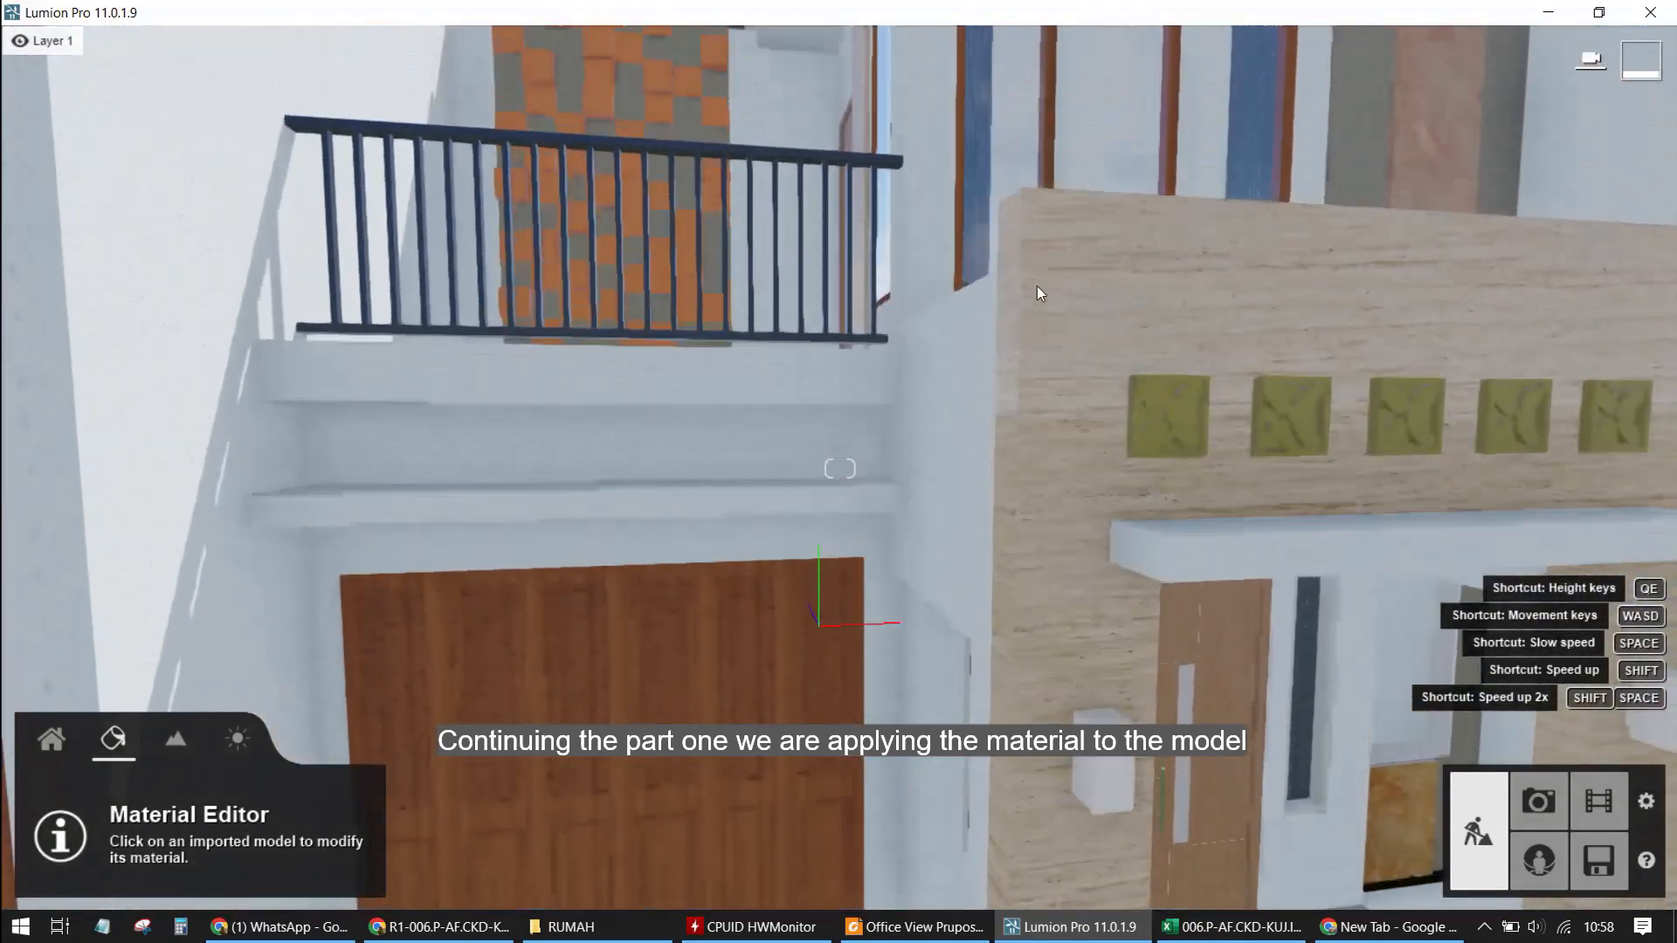
key("q")
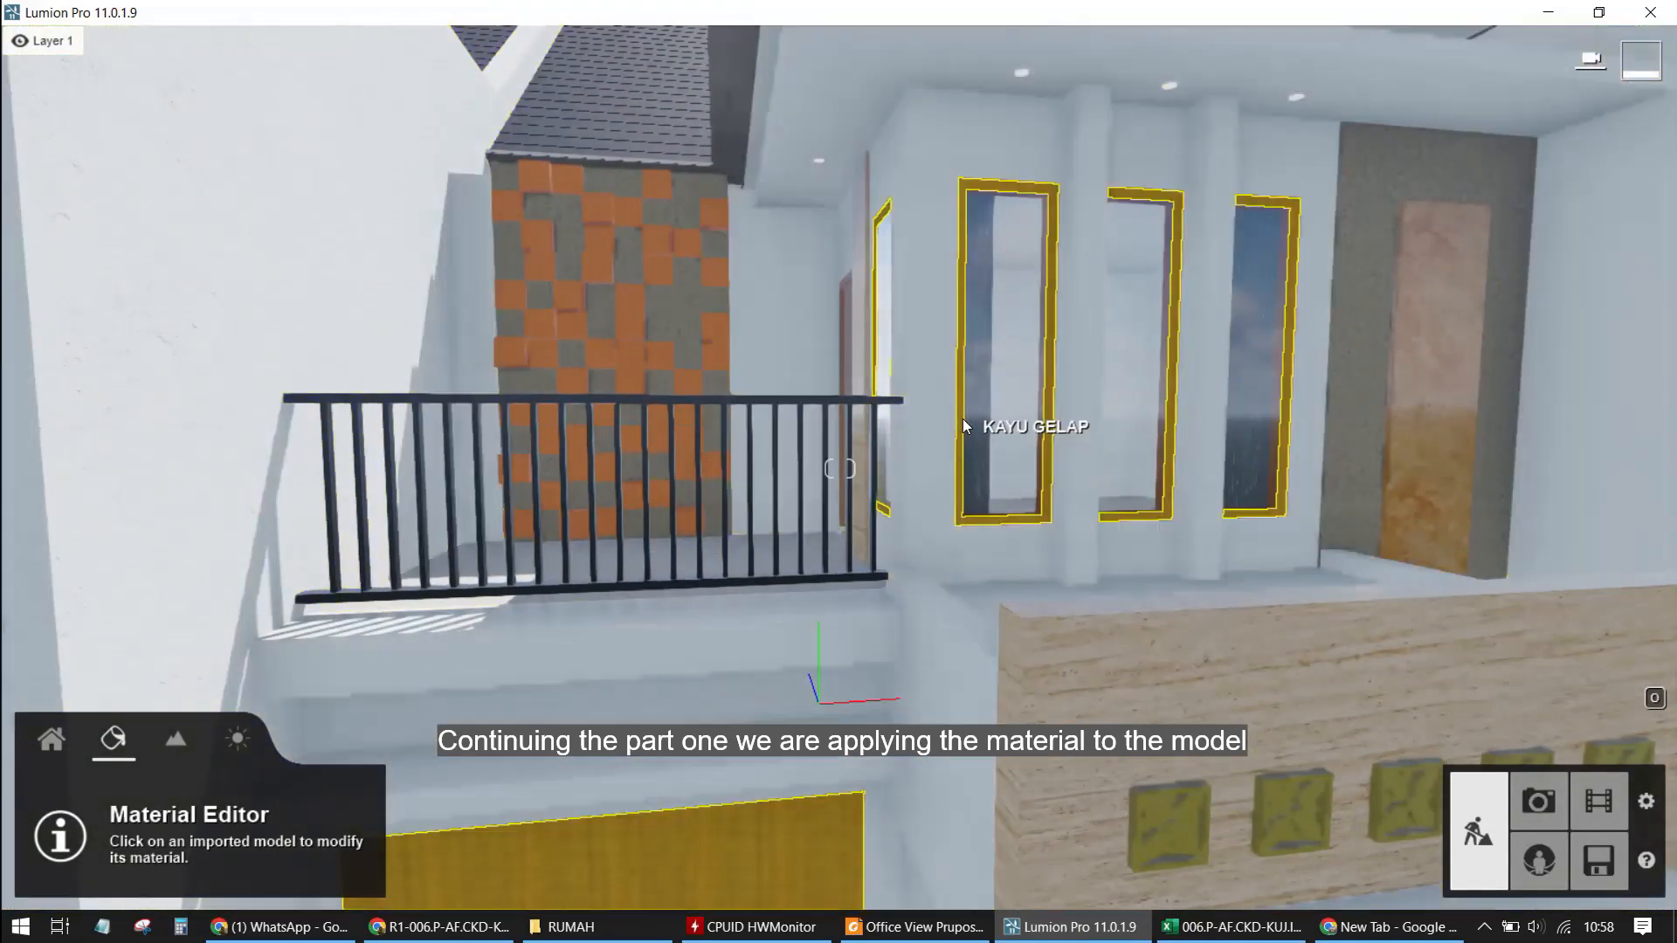
key("s")
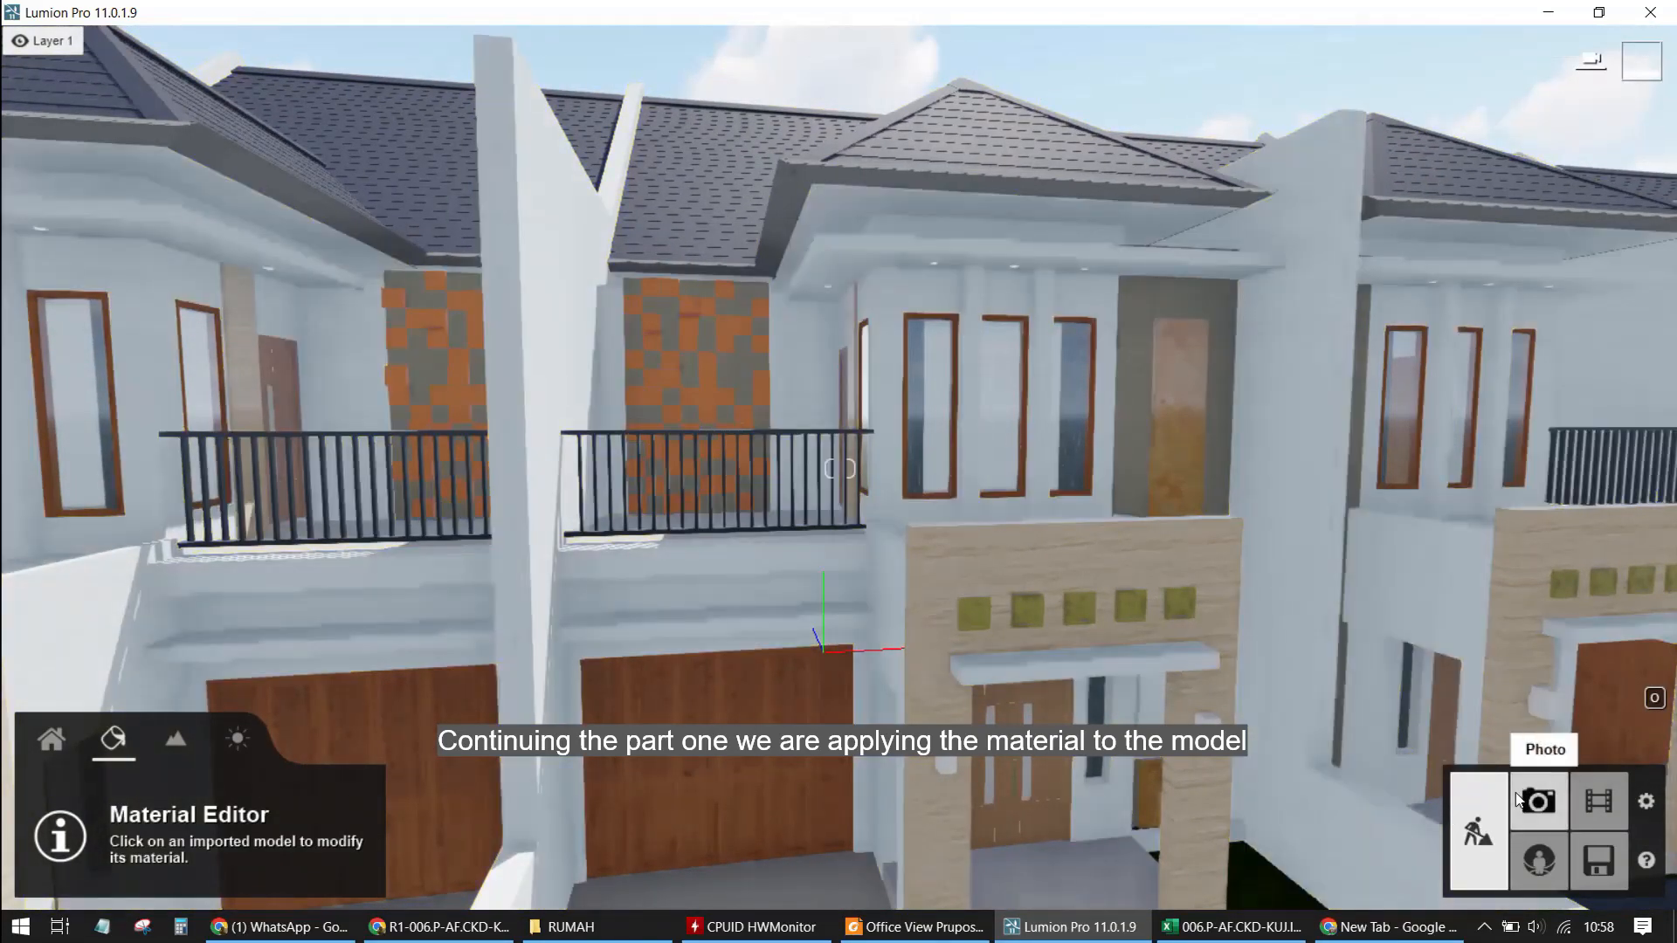
In Photo mode, restore the first photo's camera, increase its Real Skies heading to relight the facade, and store the view
left_click(1520, 799)
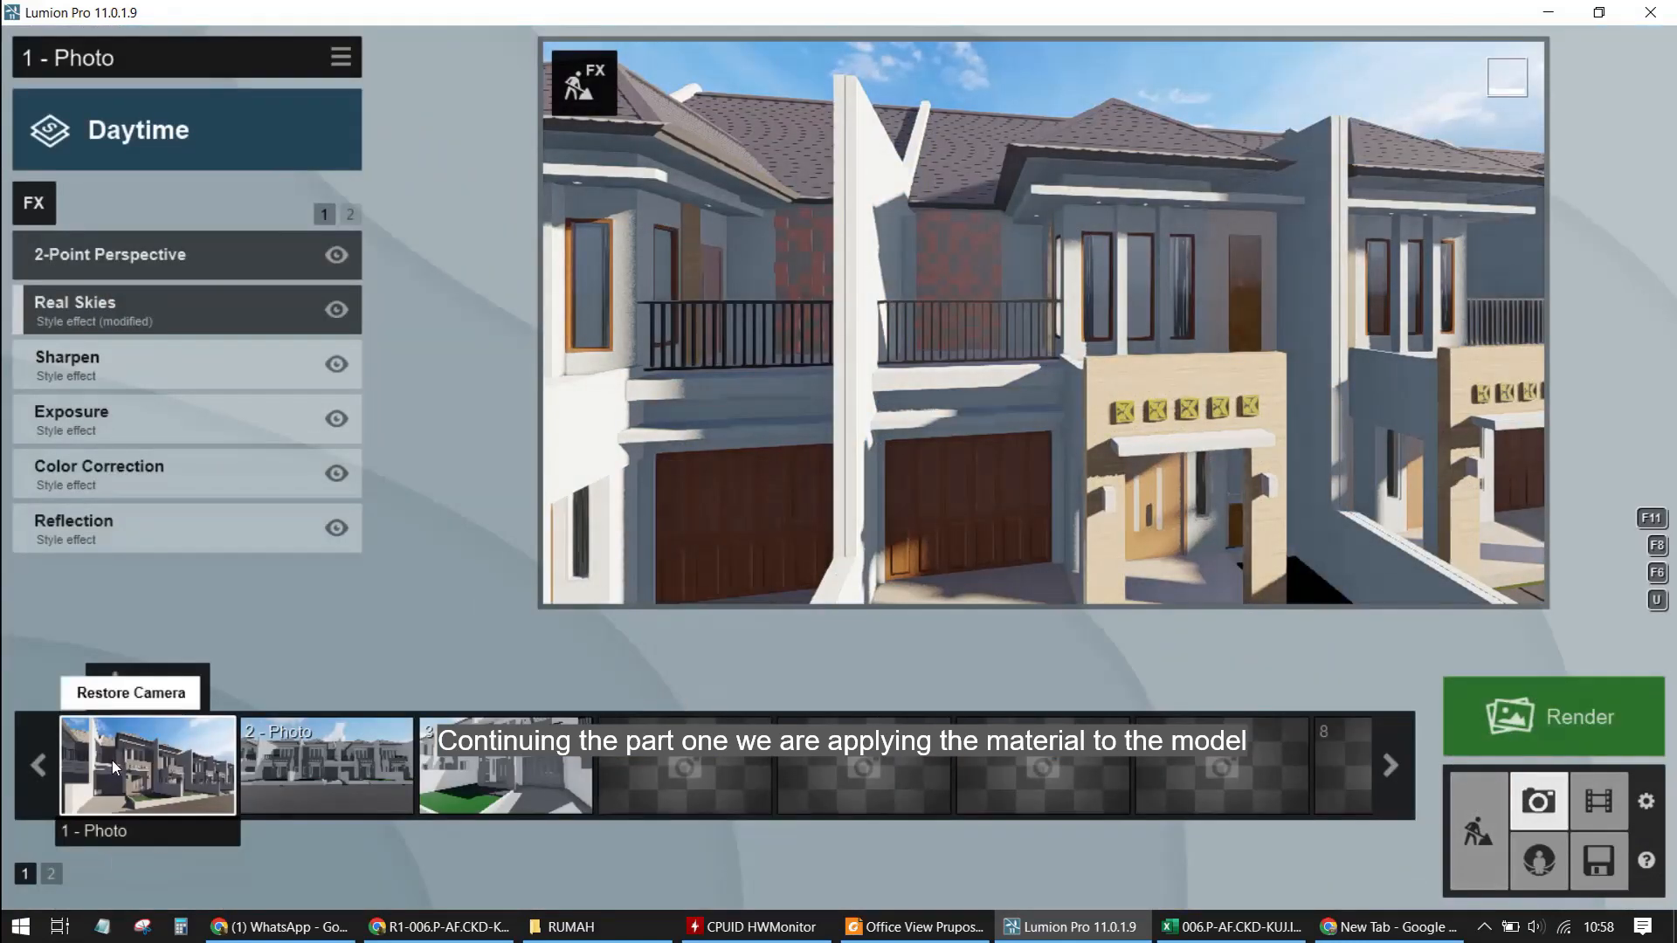
left_click(112, 760)
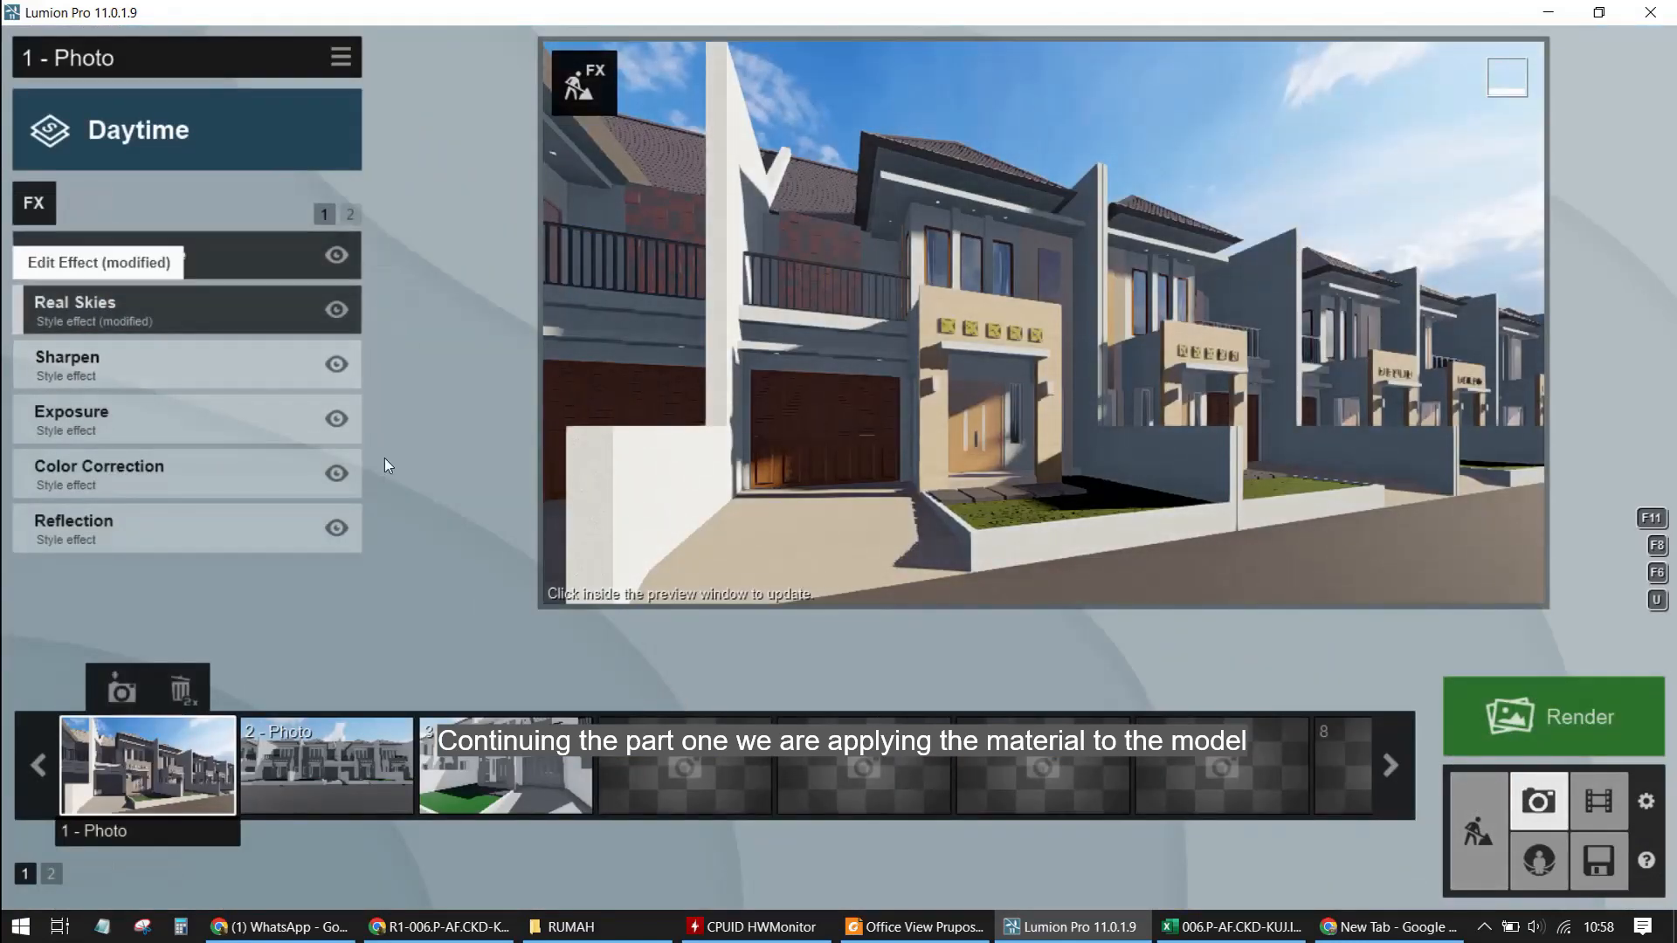
left_click(101, 304)
left_click_drag(215, 379, 279, 388)
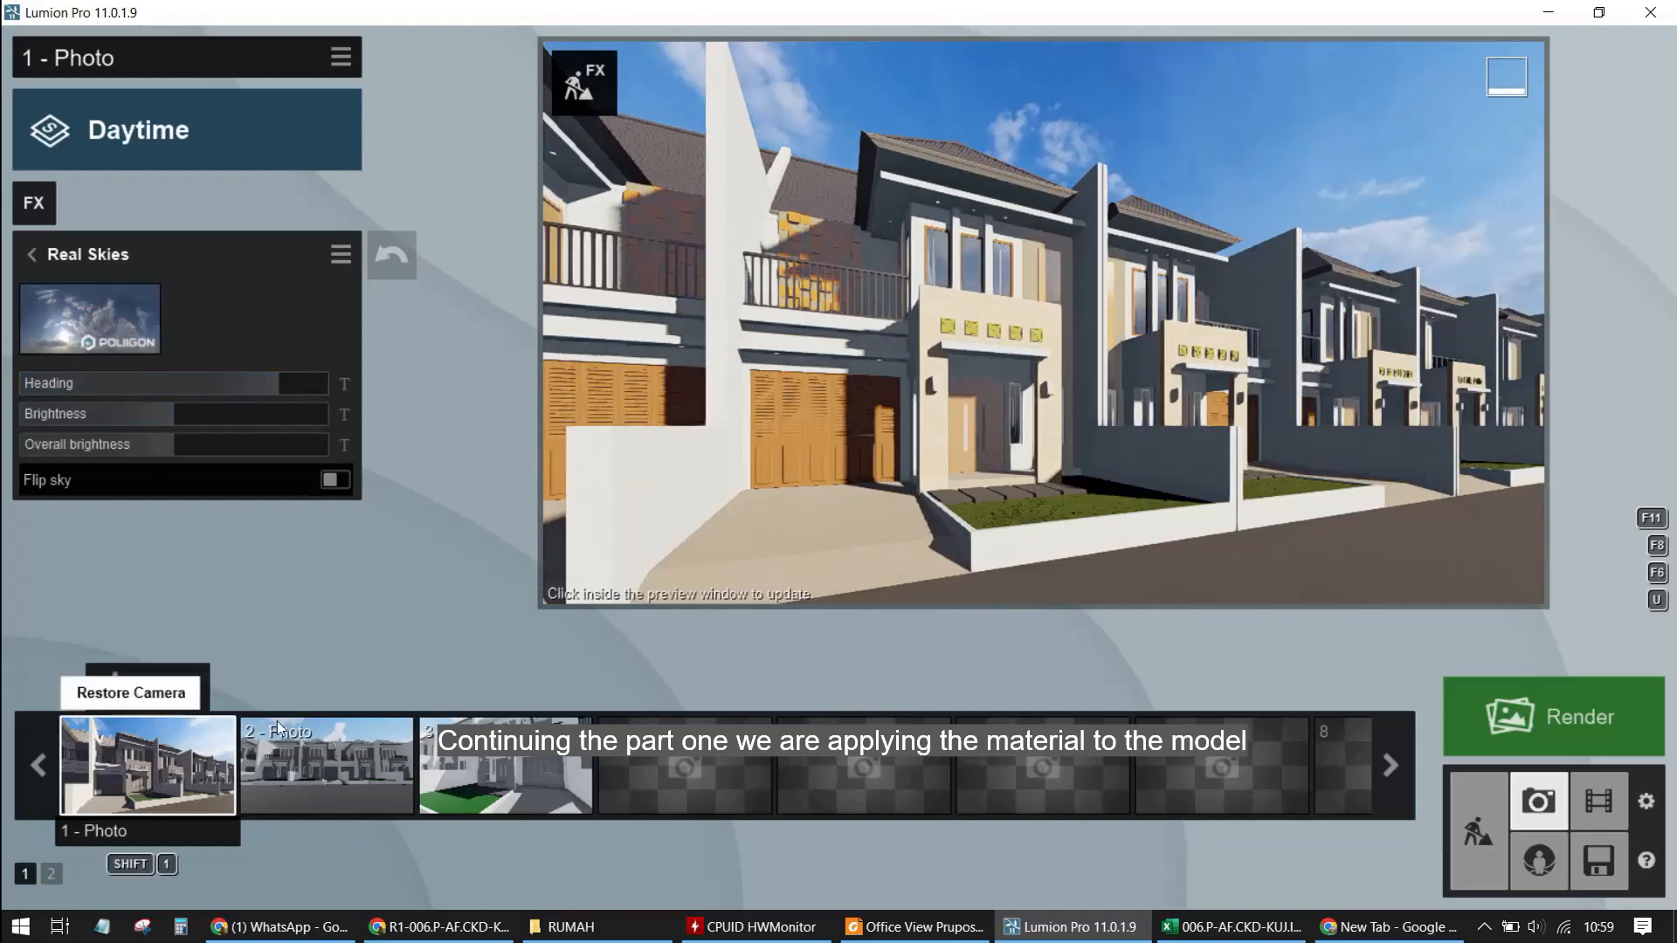
left_click(120, 678)
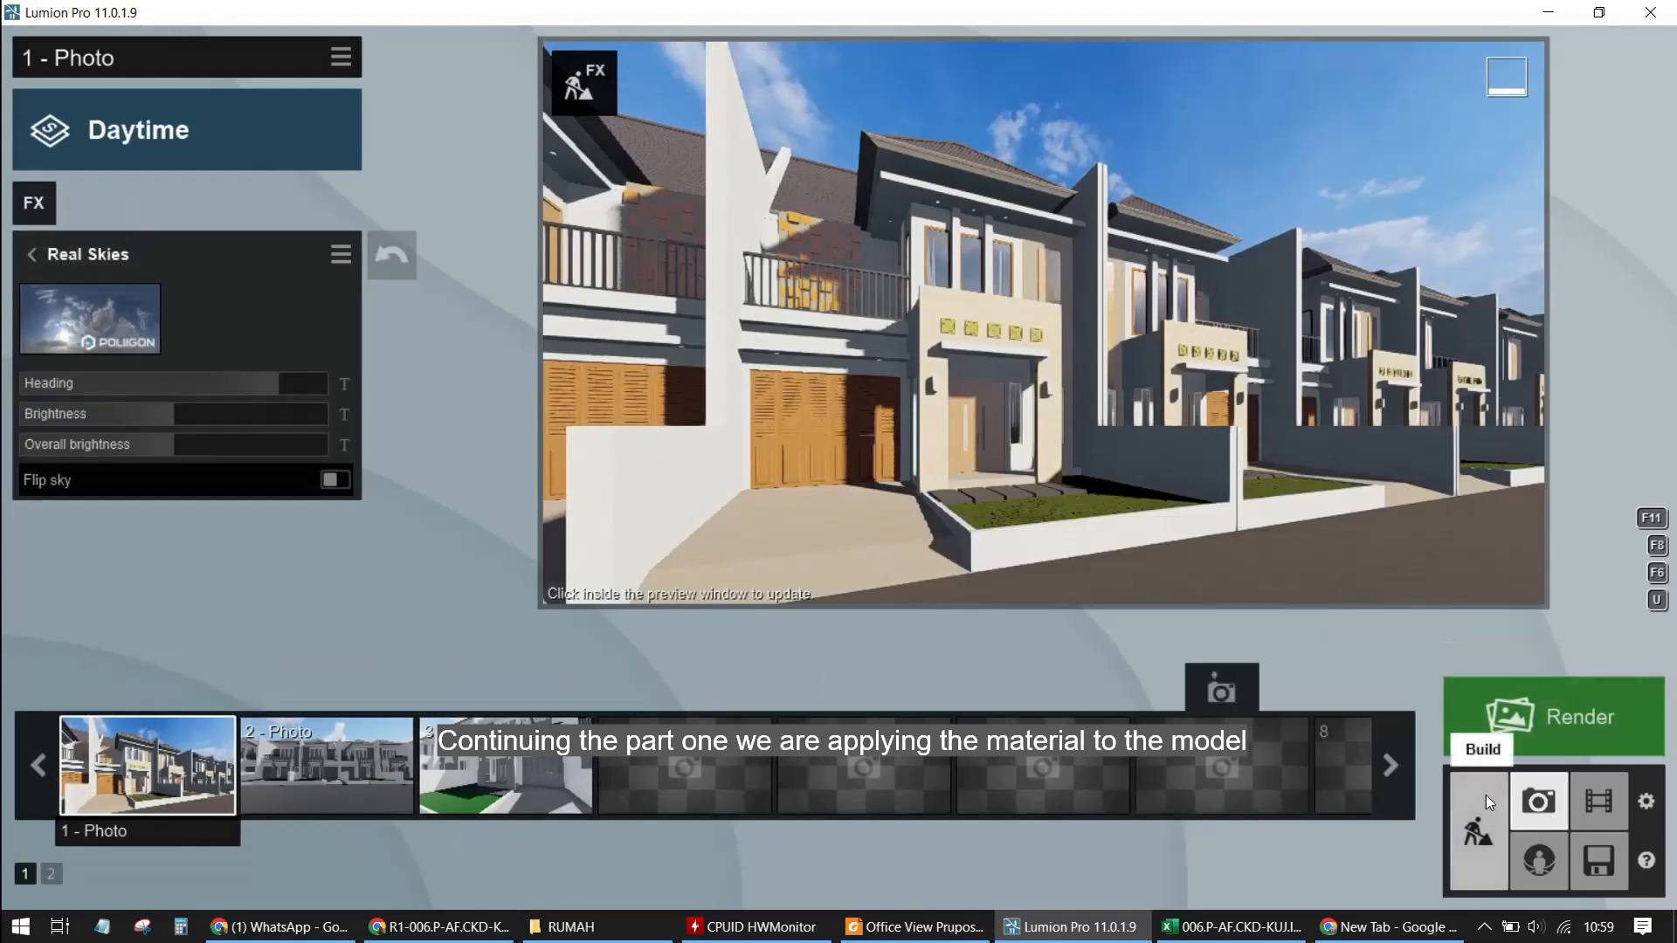
Look through the photo effect categories, including Artistic, Camera, Featured, Objects and Sky, without adding an effect
left_click(28, 207)
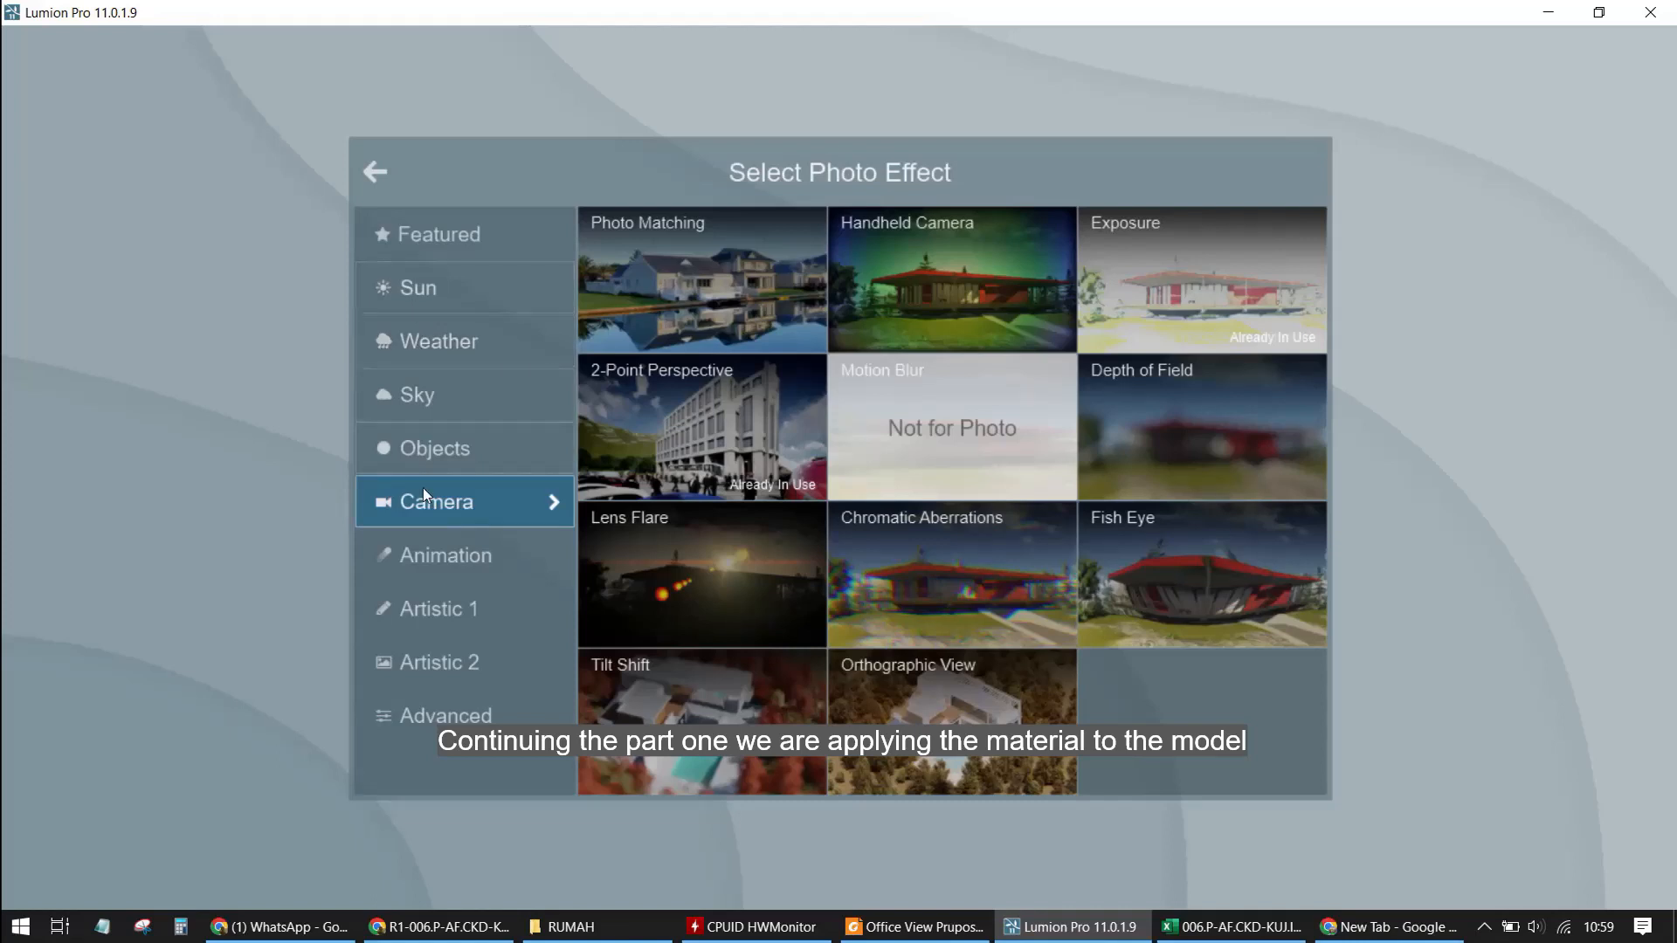
left_click(449, 664)
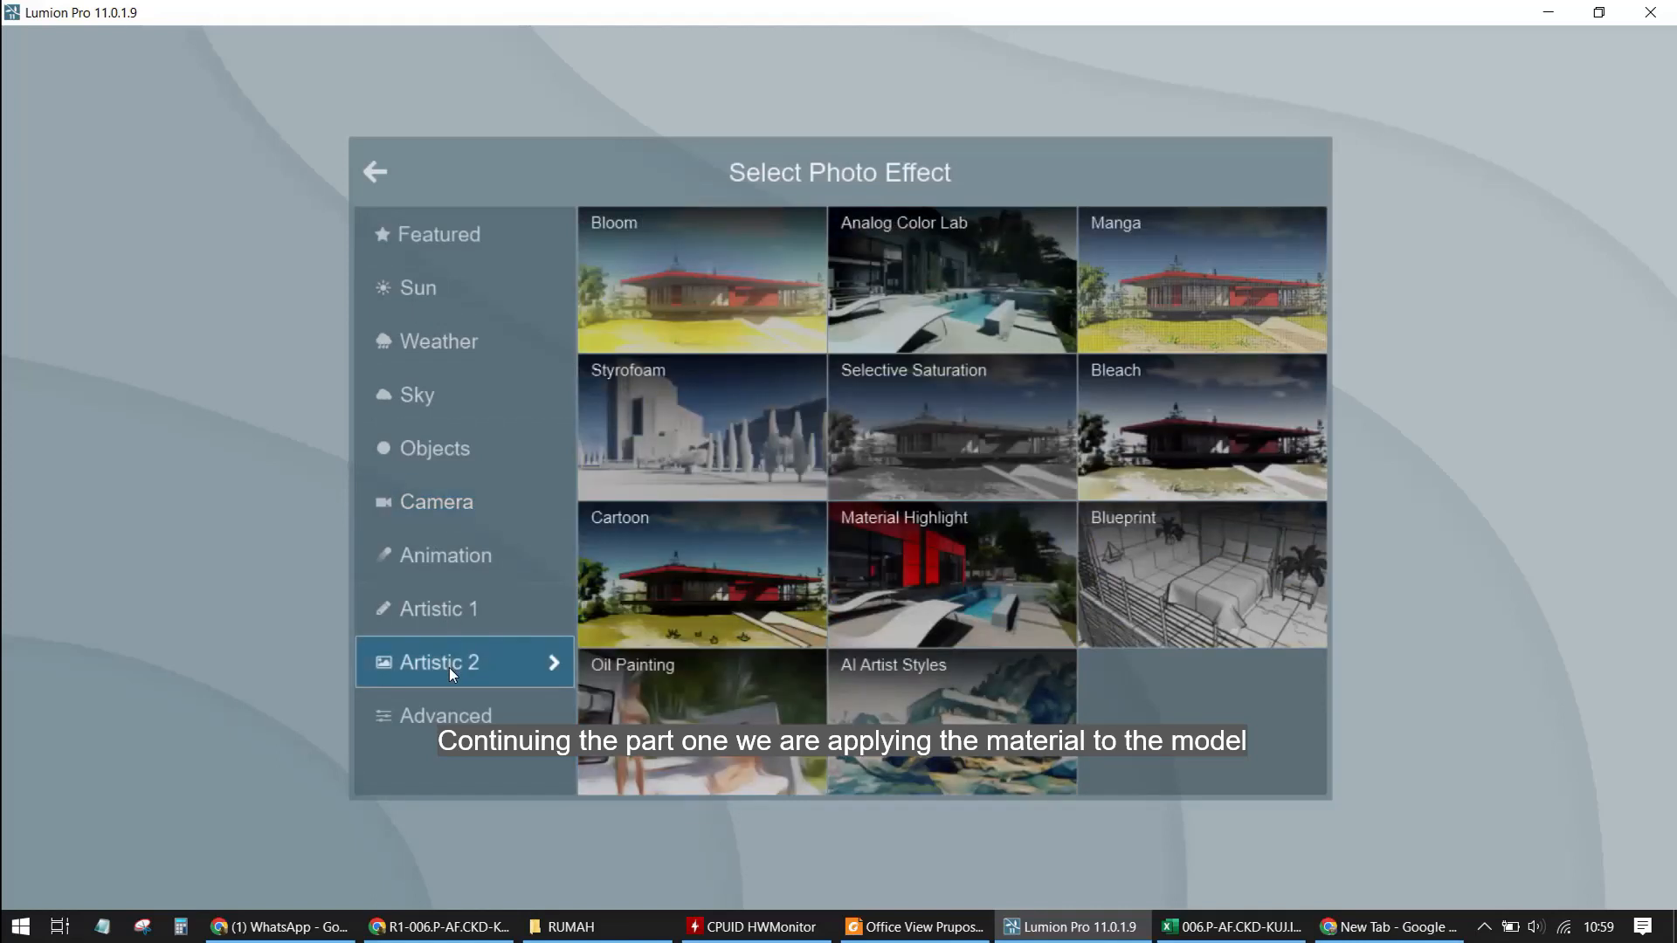
left_click(432, 609)
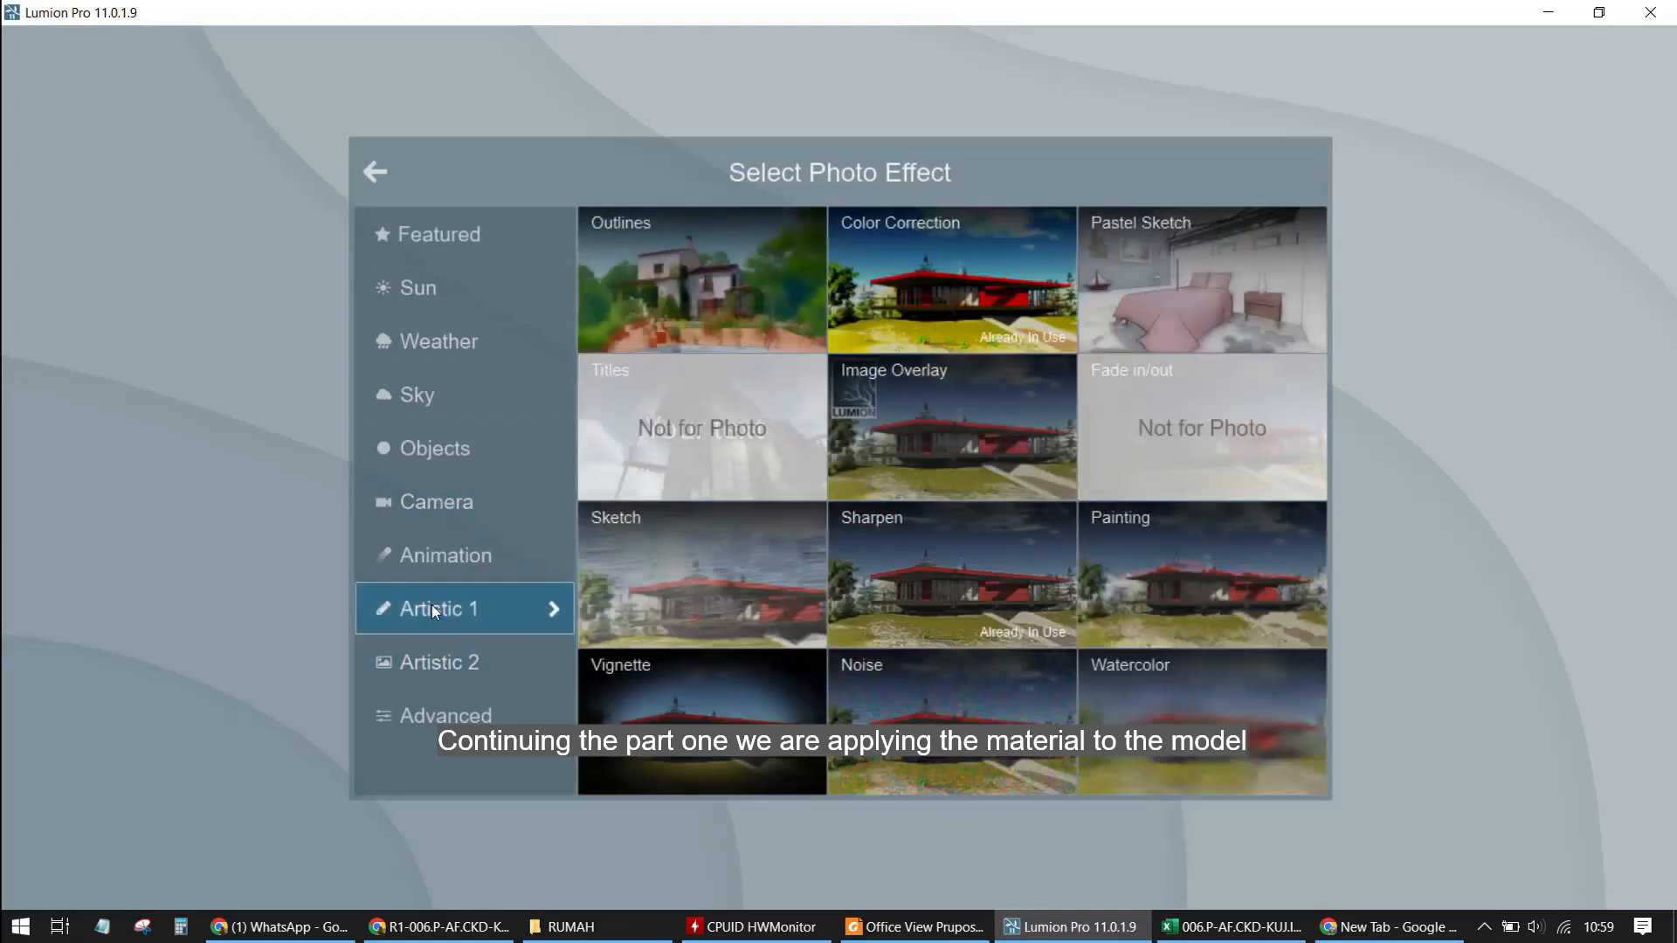
left_click(442, 521)
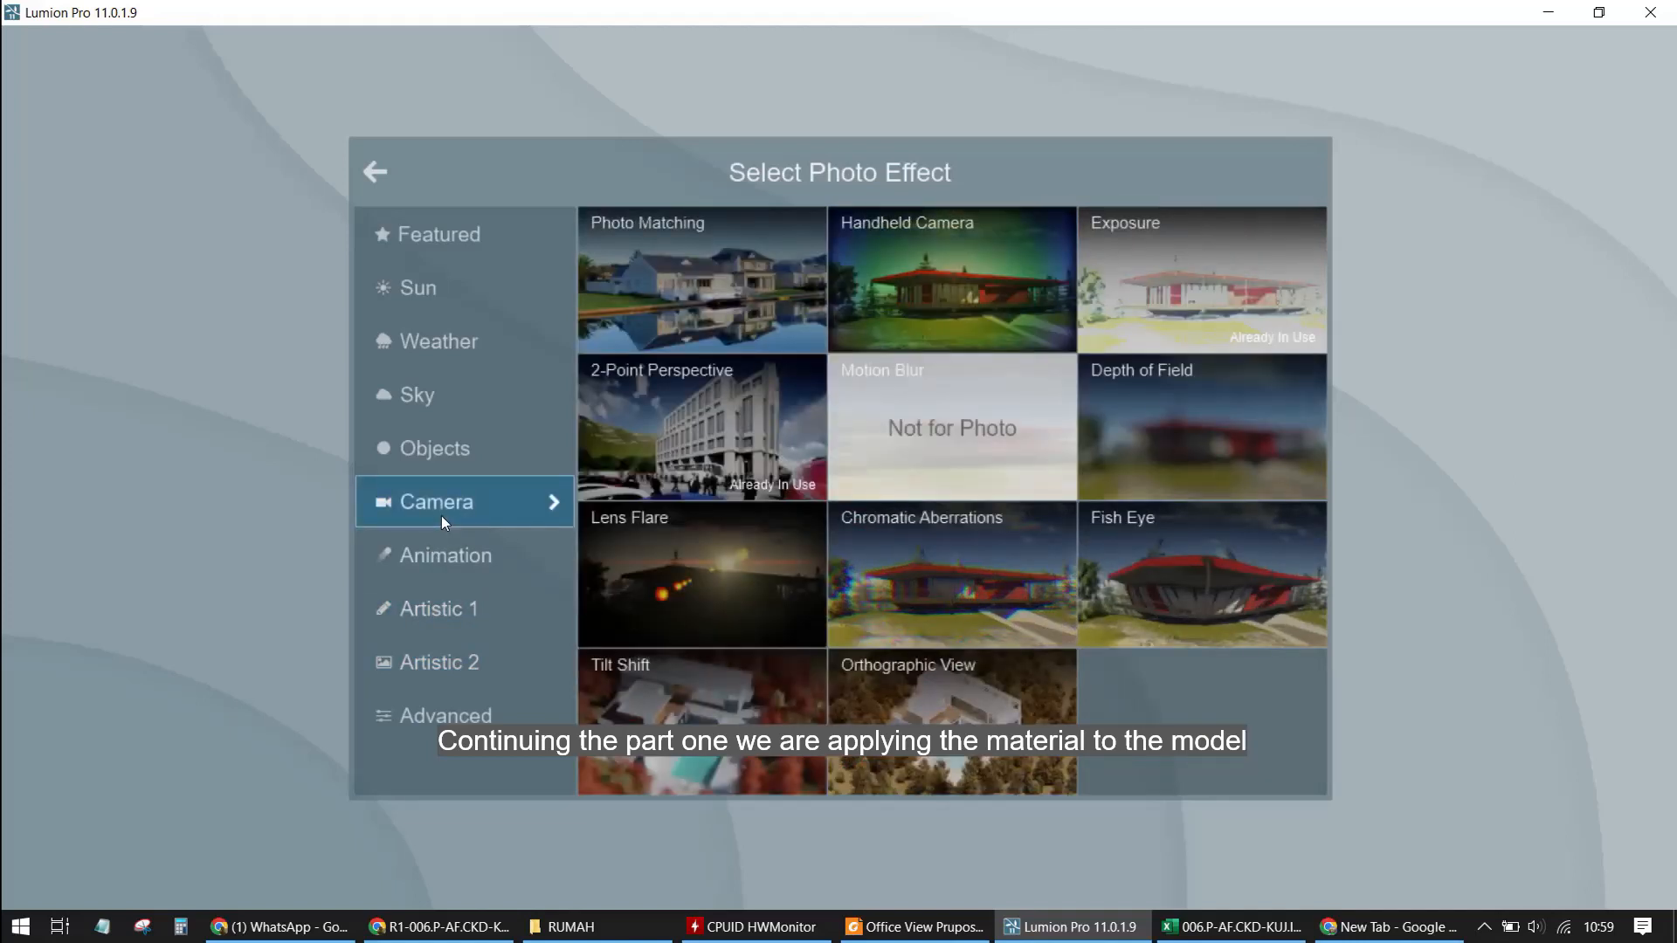
left_click(446, 252)
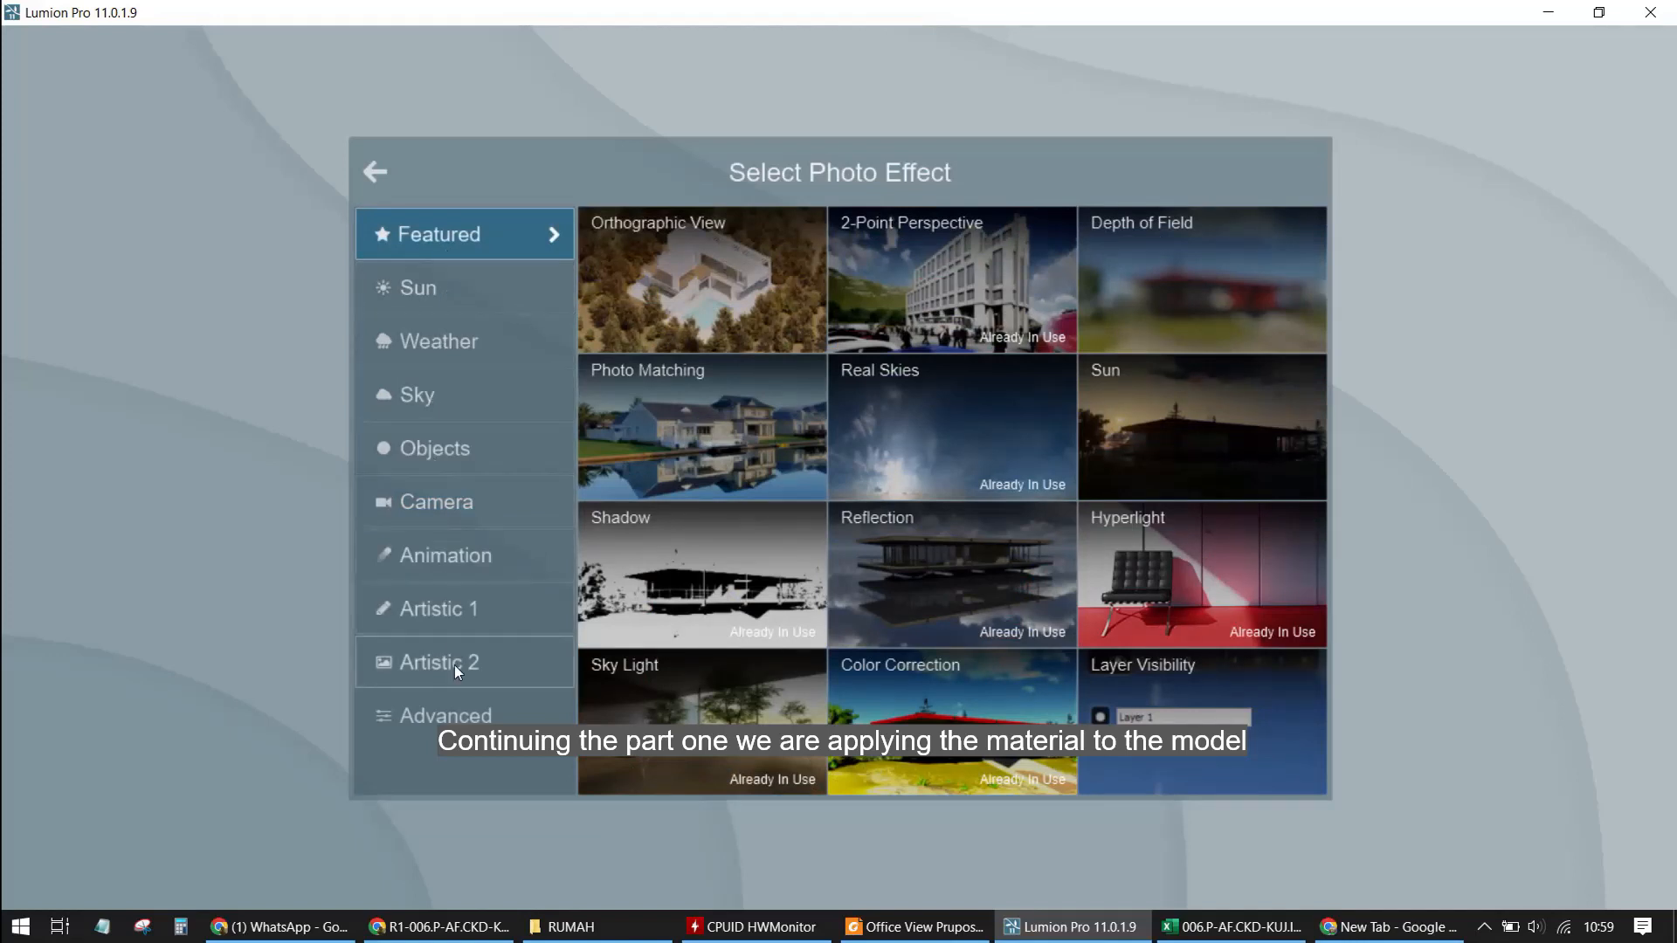
left_click(419, 456)
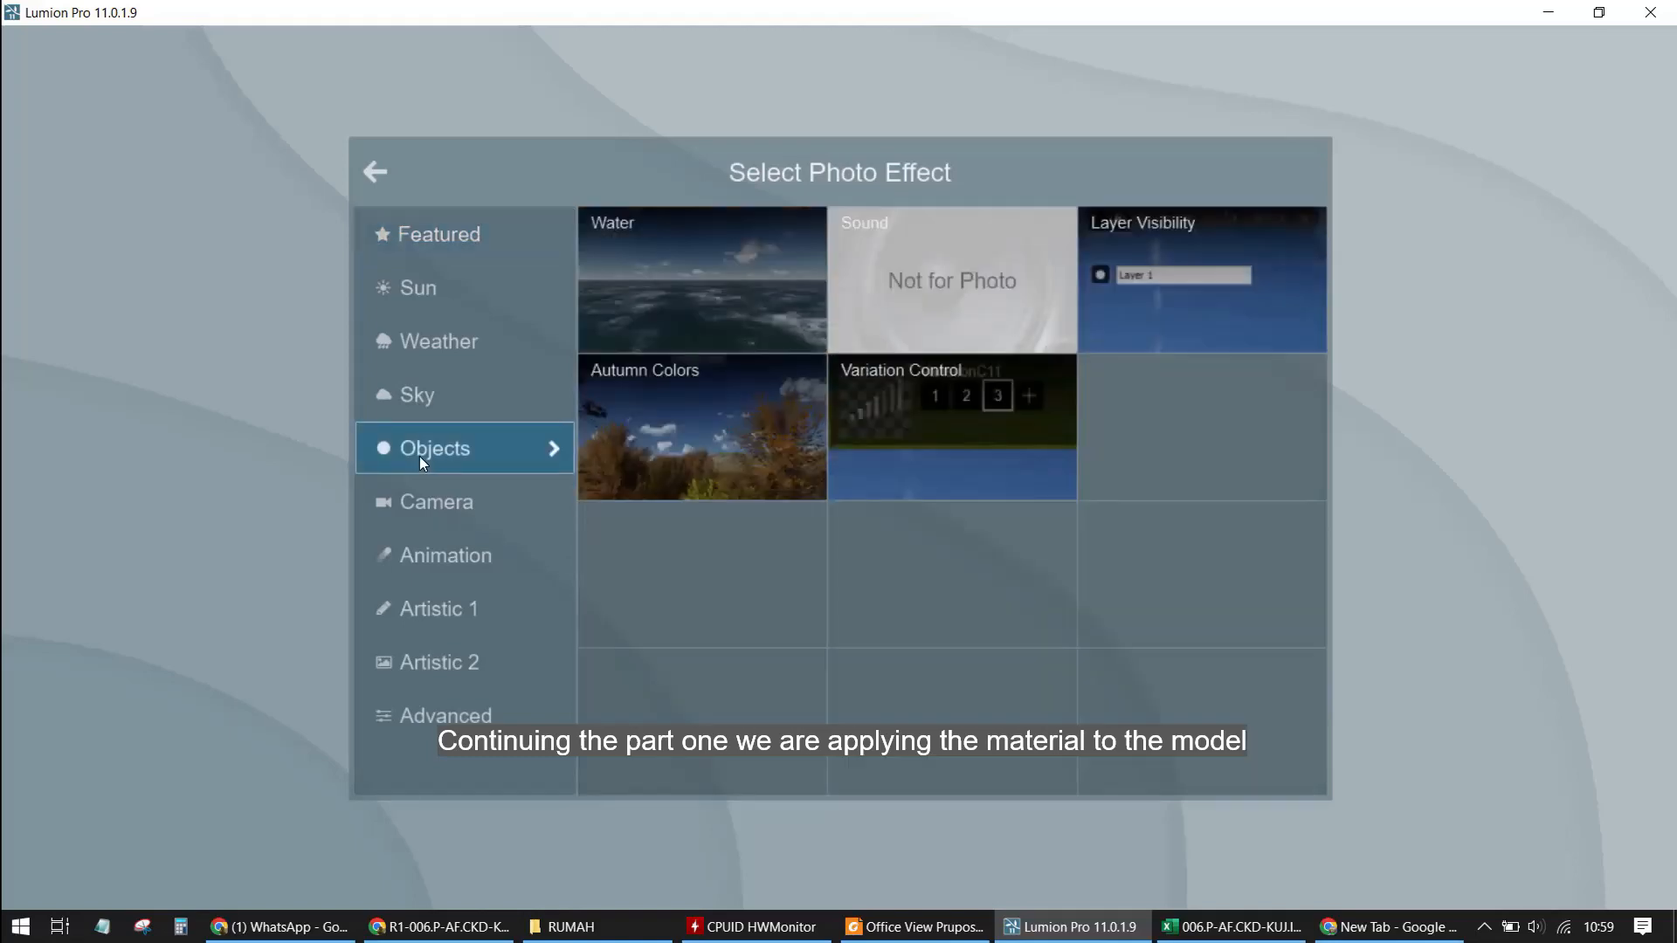
left_click(411, 412)
left_click(375, 174)
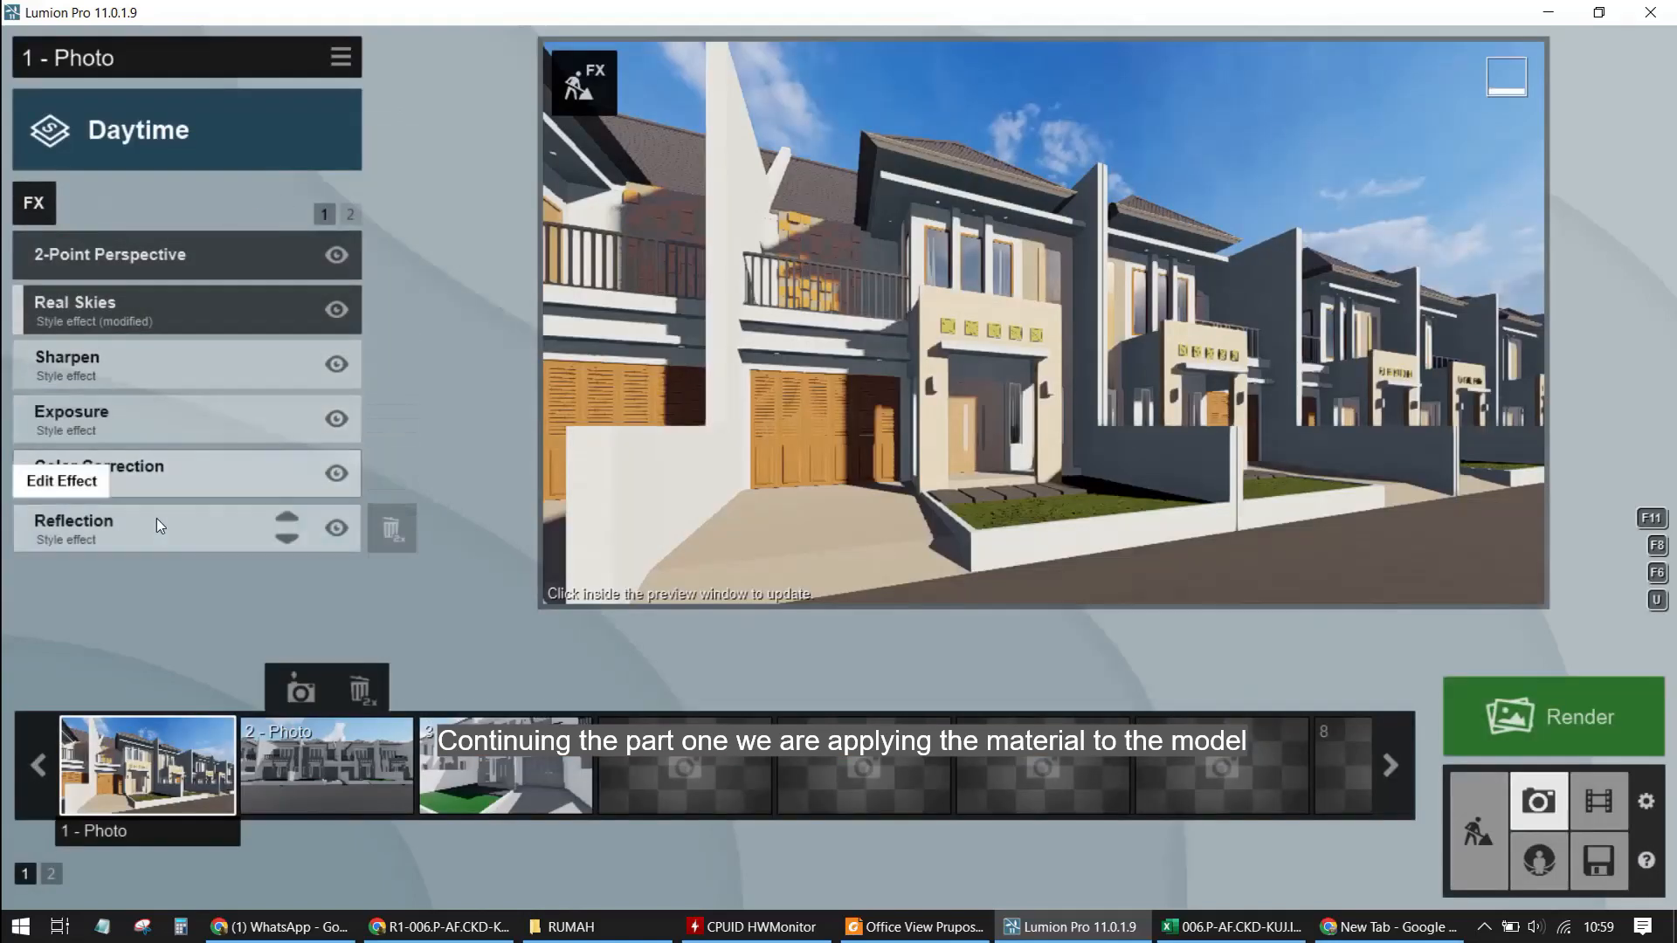
Add a reflection plane on the narrow glass panels beside the front door through the Reflection effect
left_click(88, 524)
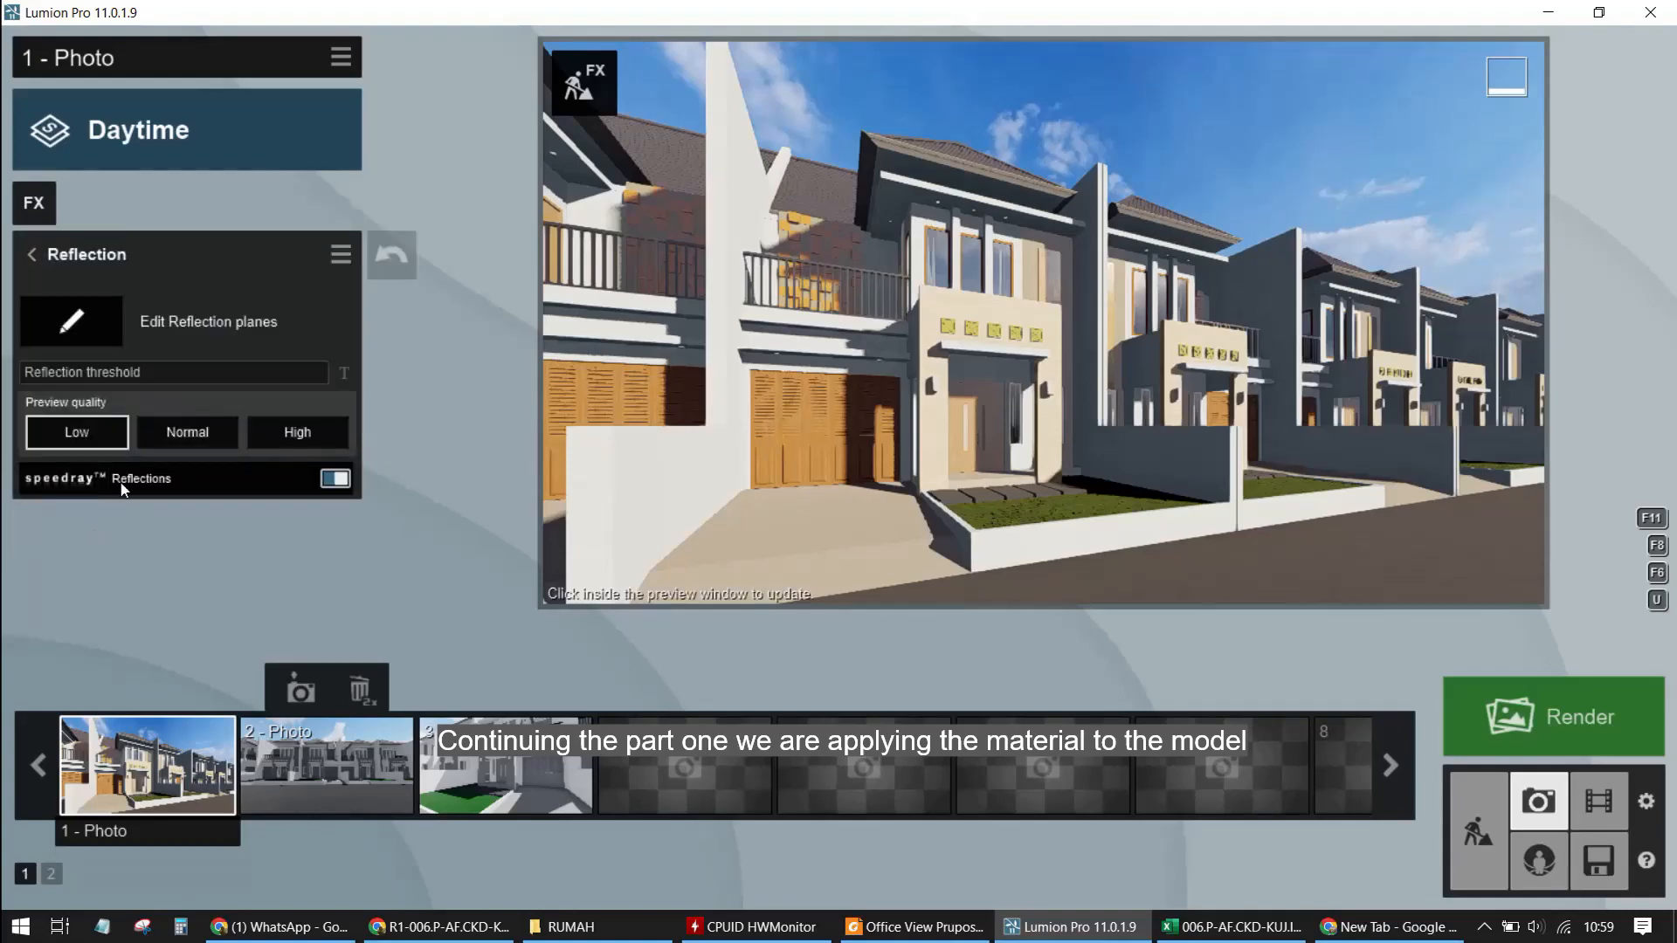
left_click(63, 310)
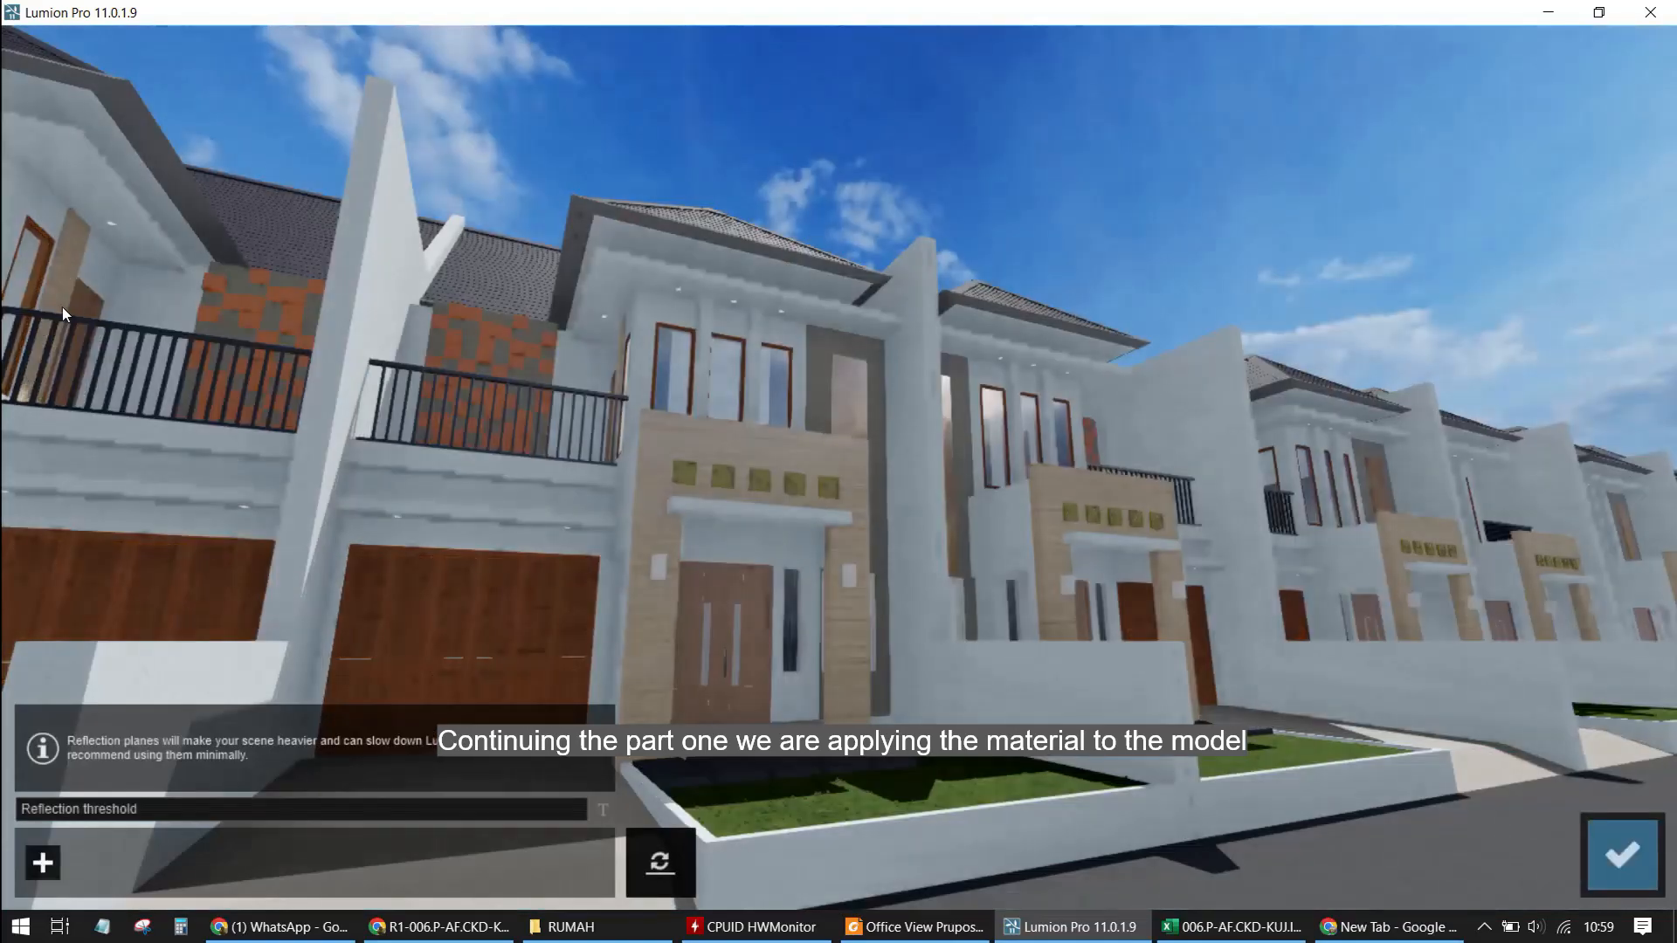
left_click(42, 863)
scroll(743, 684, "up", 5)
scroll(728, 779, "down", 3)
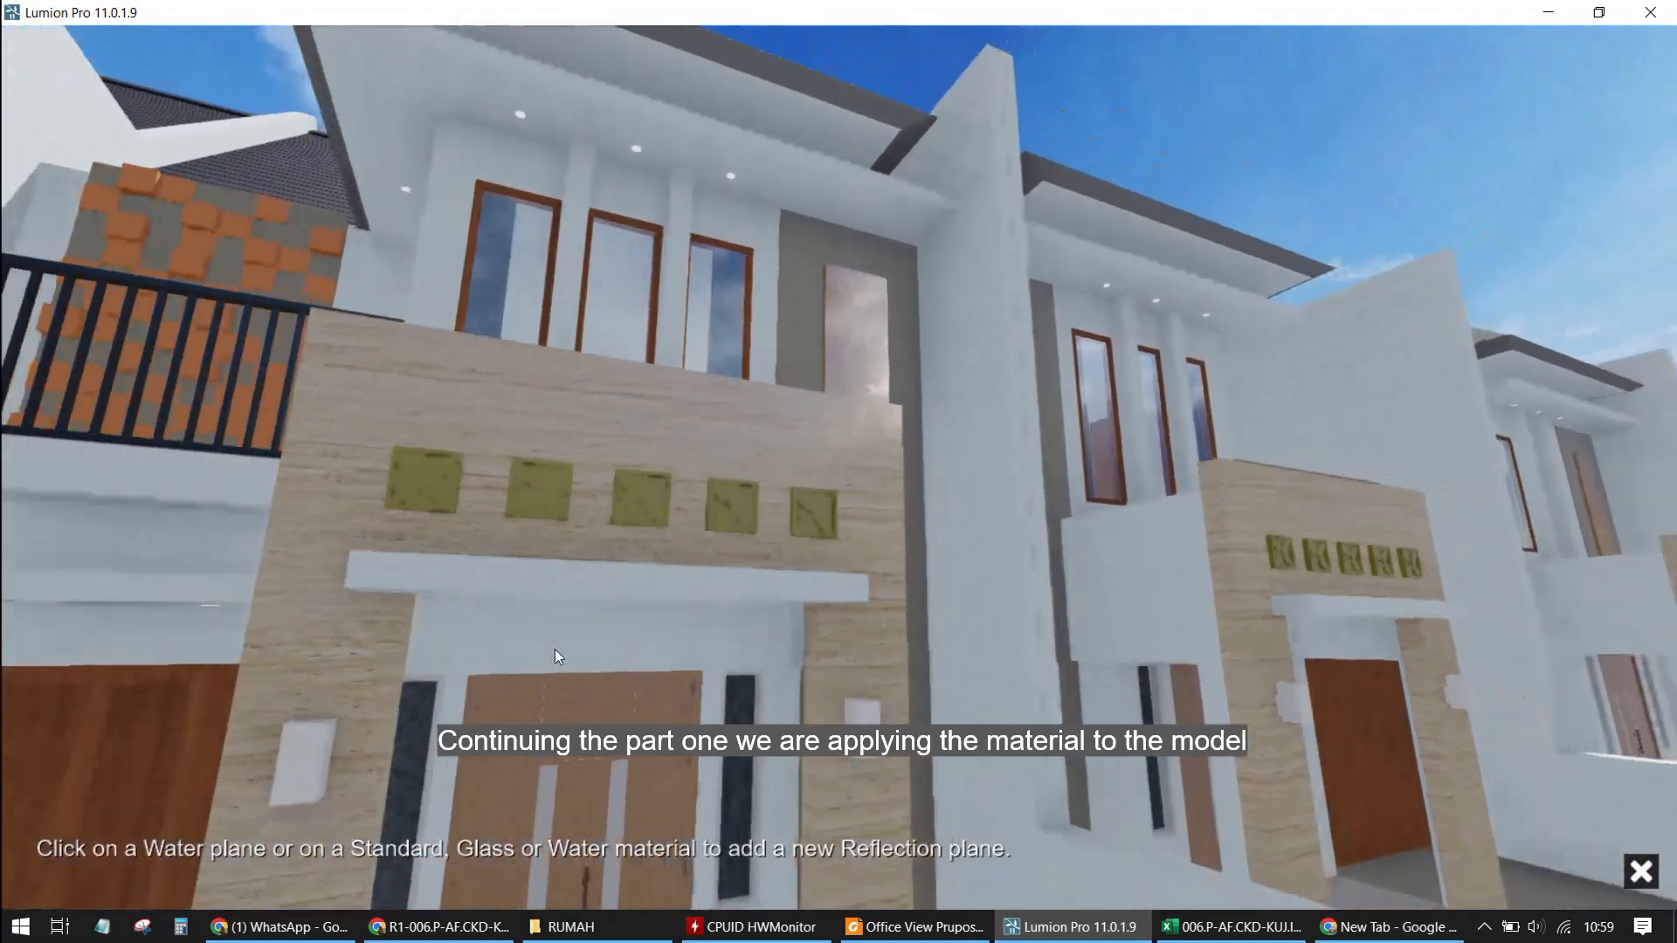
right_click_drag(554, 648, 637, 650)
scroll(716, 590, "up", 4)
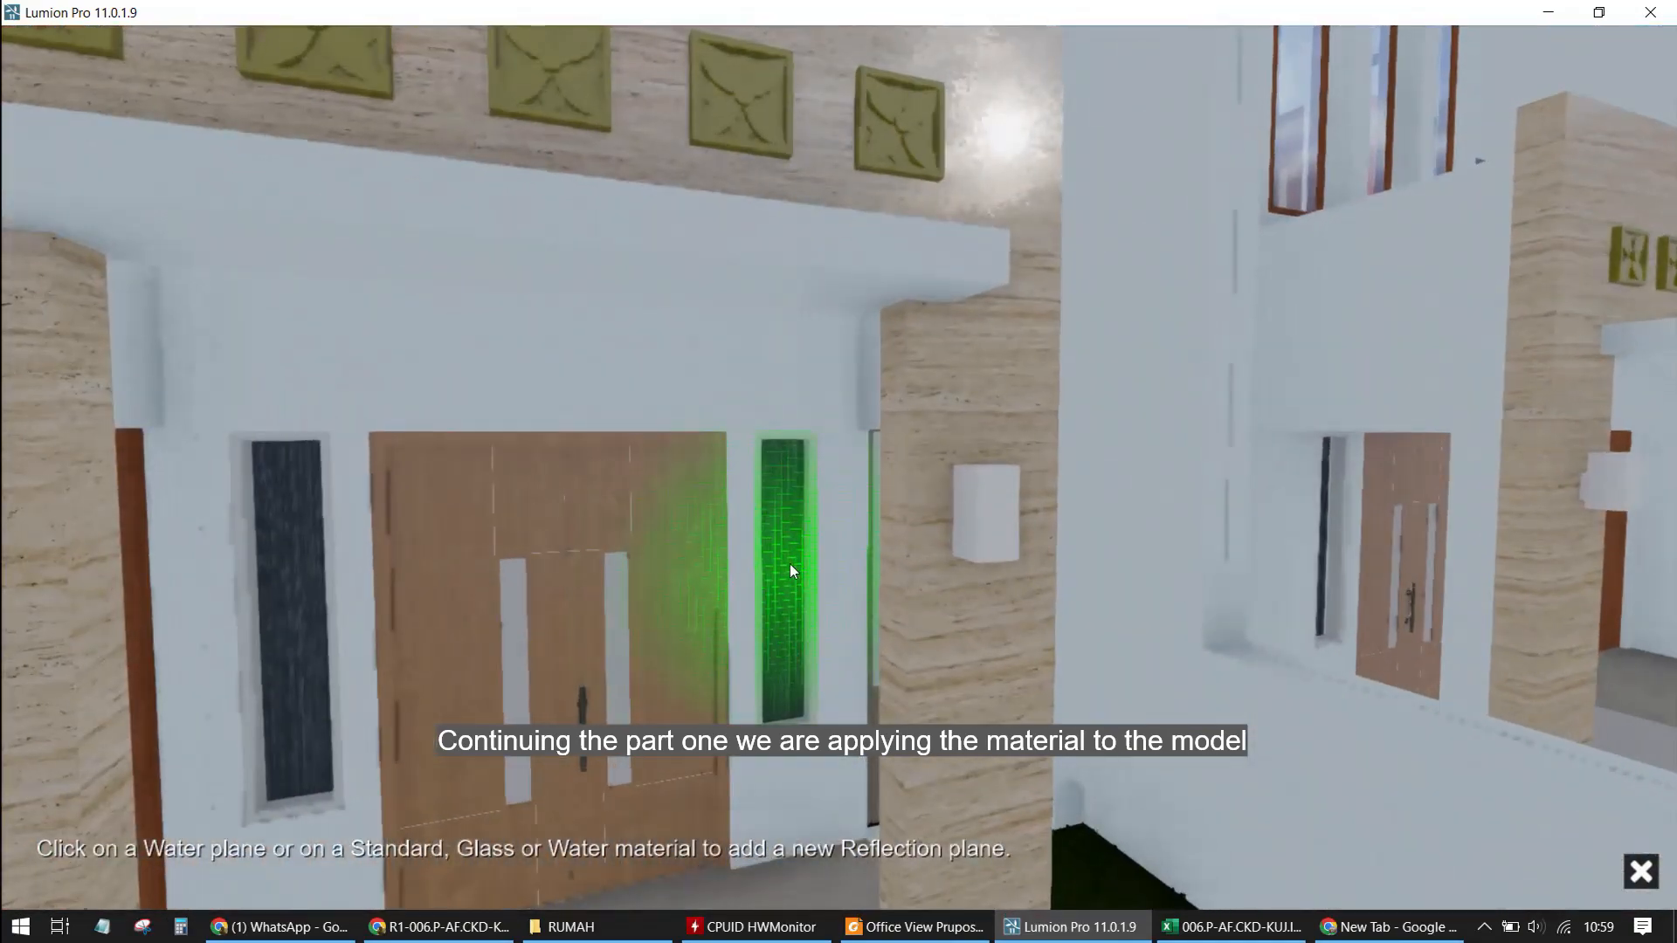
left_click(779, 563)
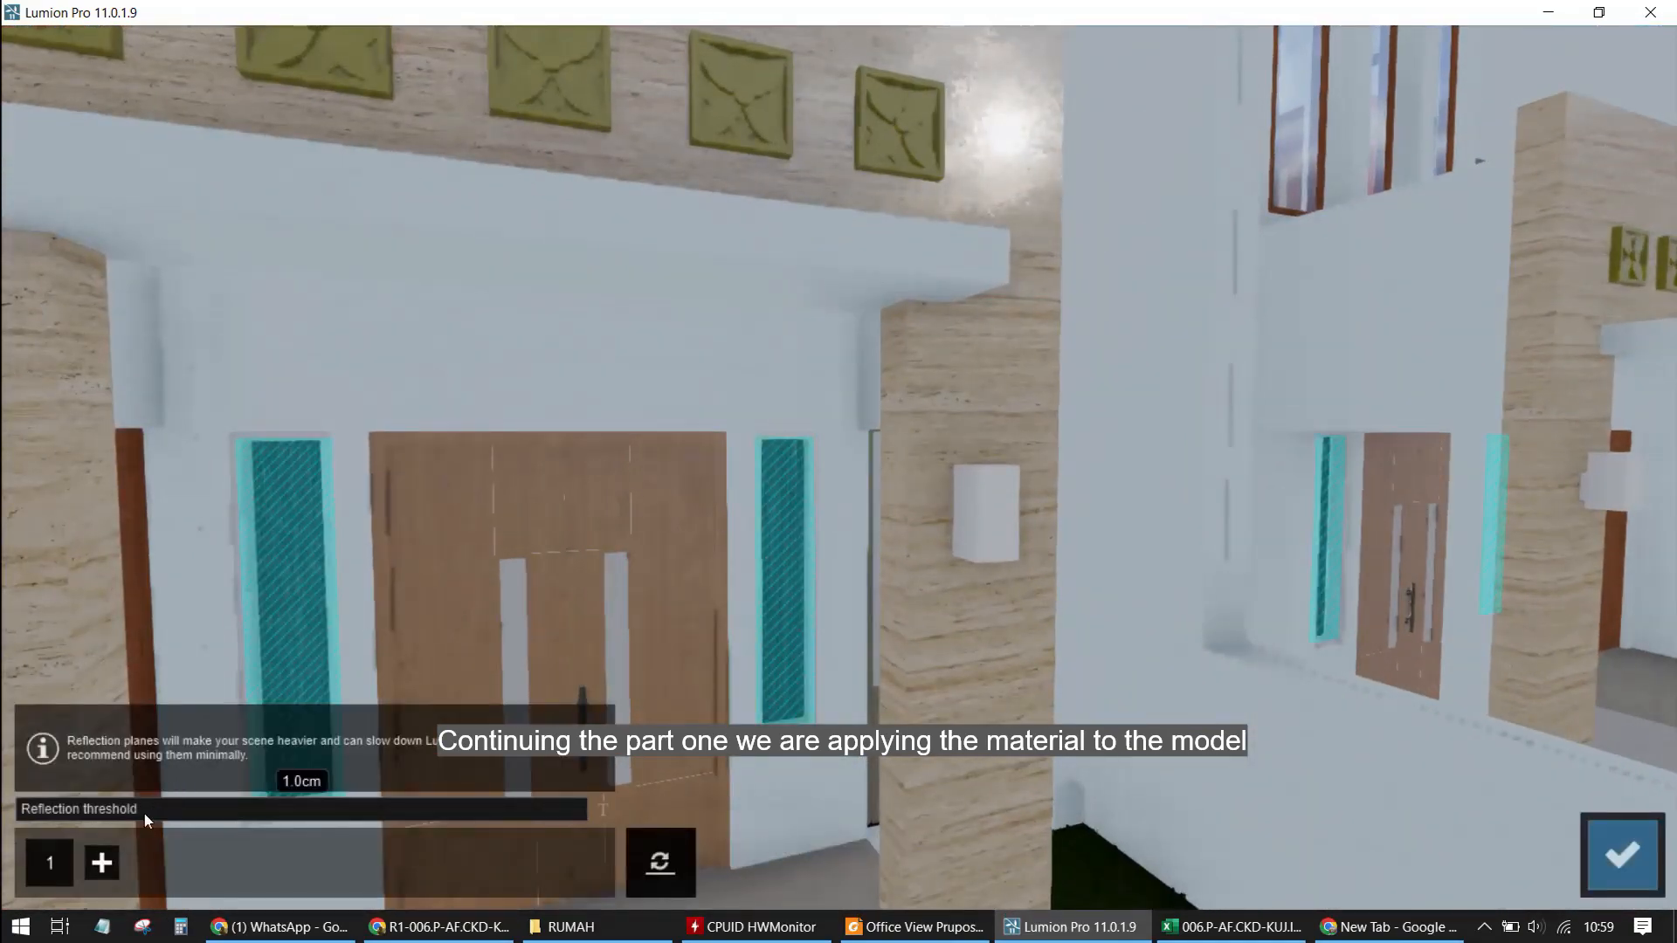
left_click(99, 863)
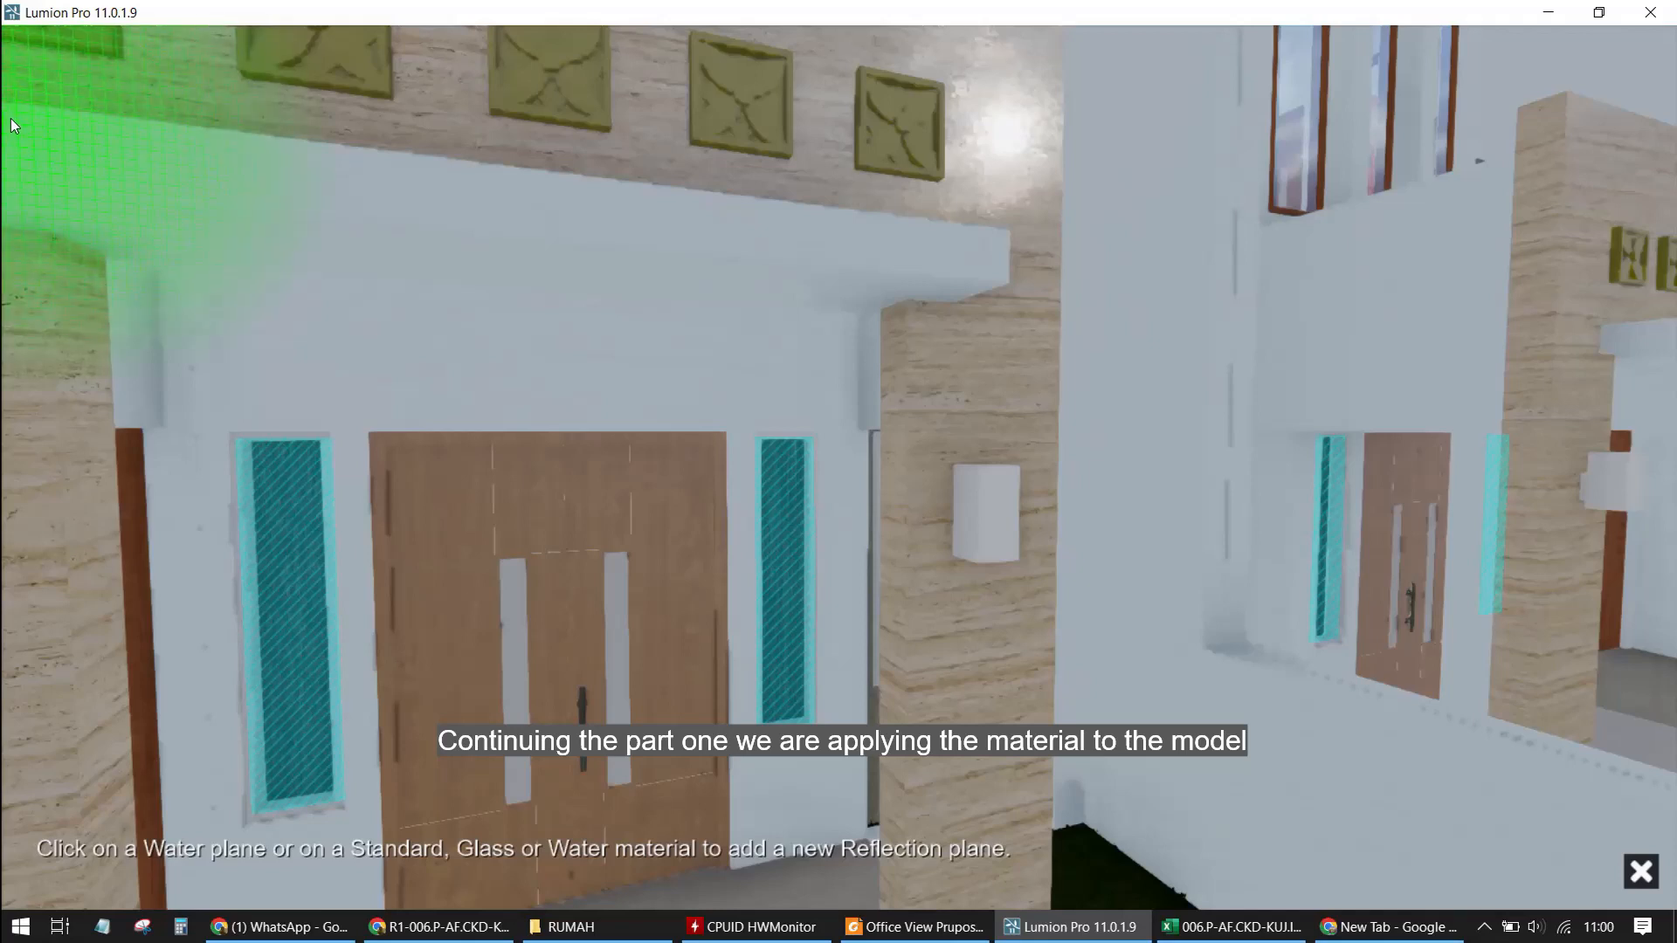
key("w")
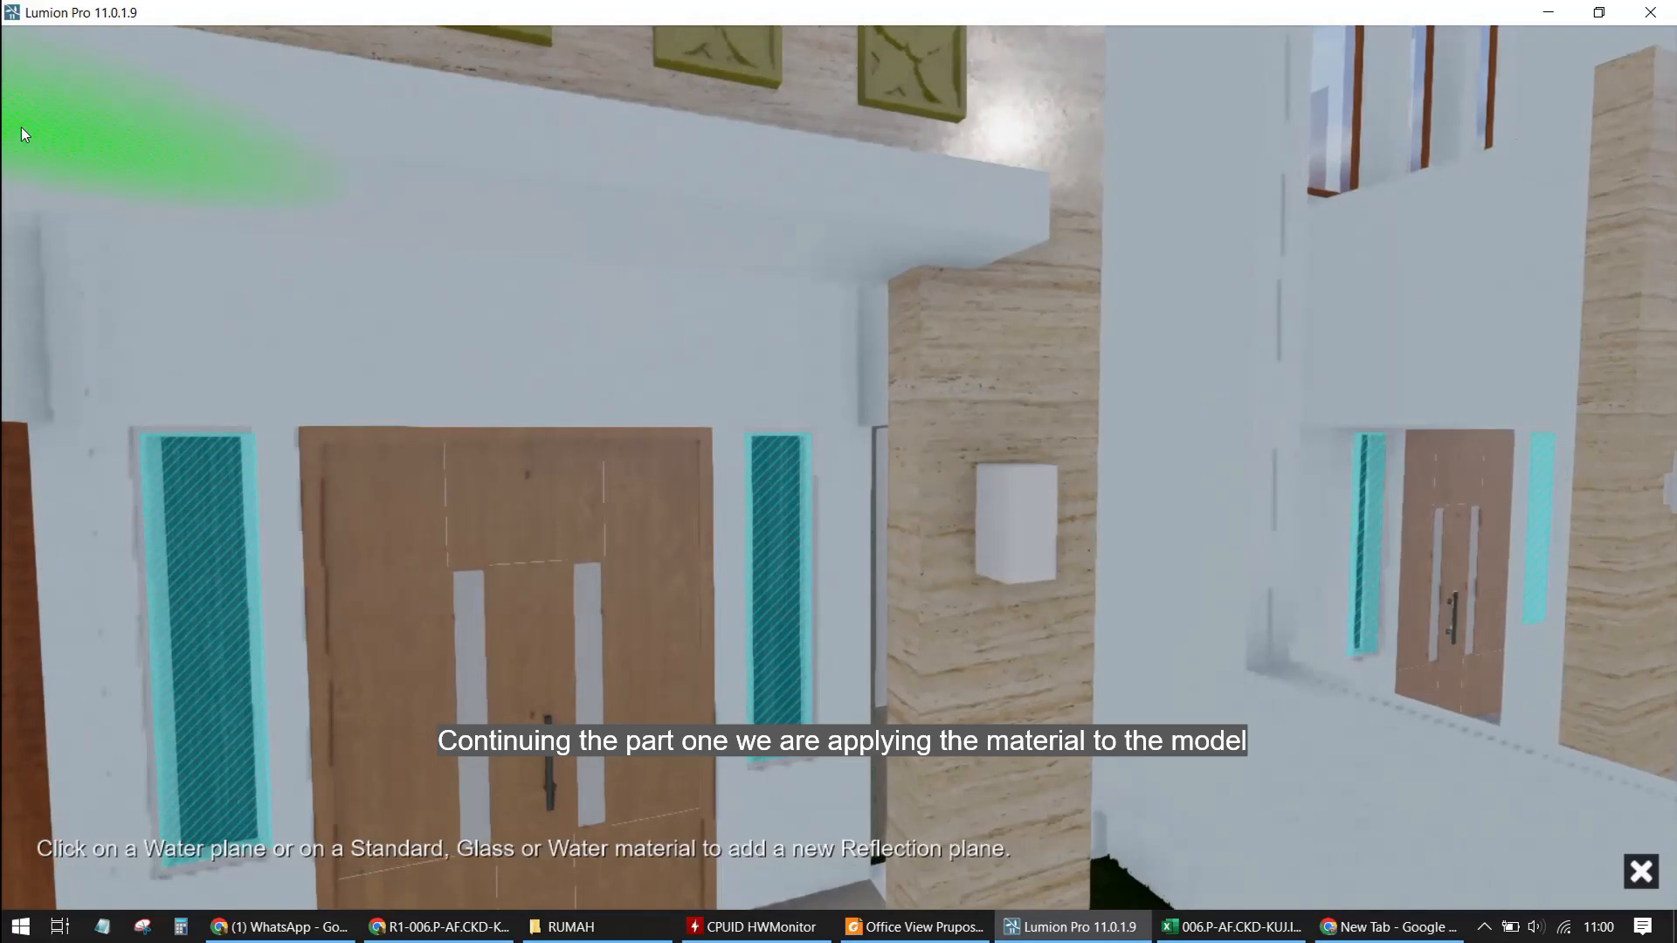
key("w")
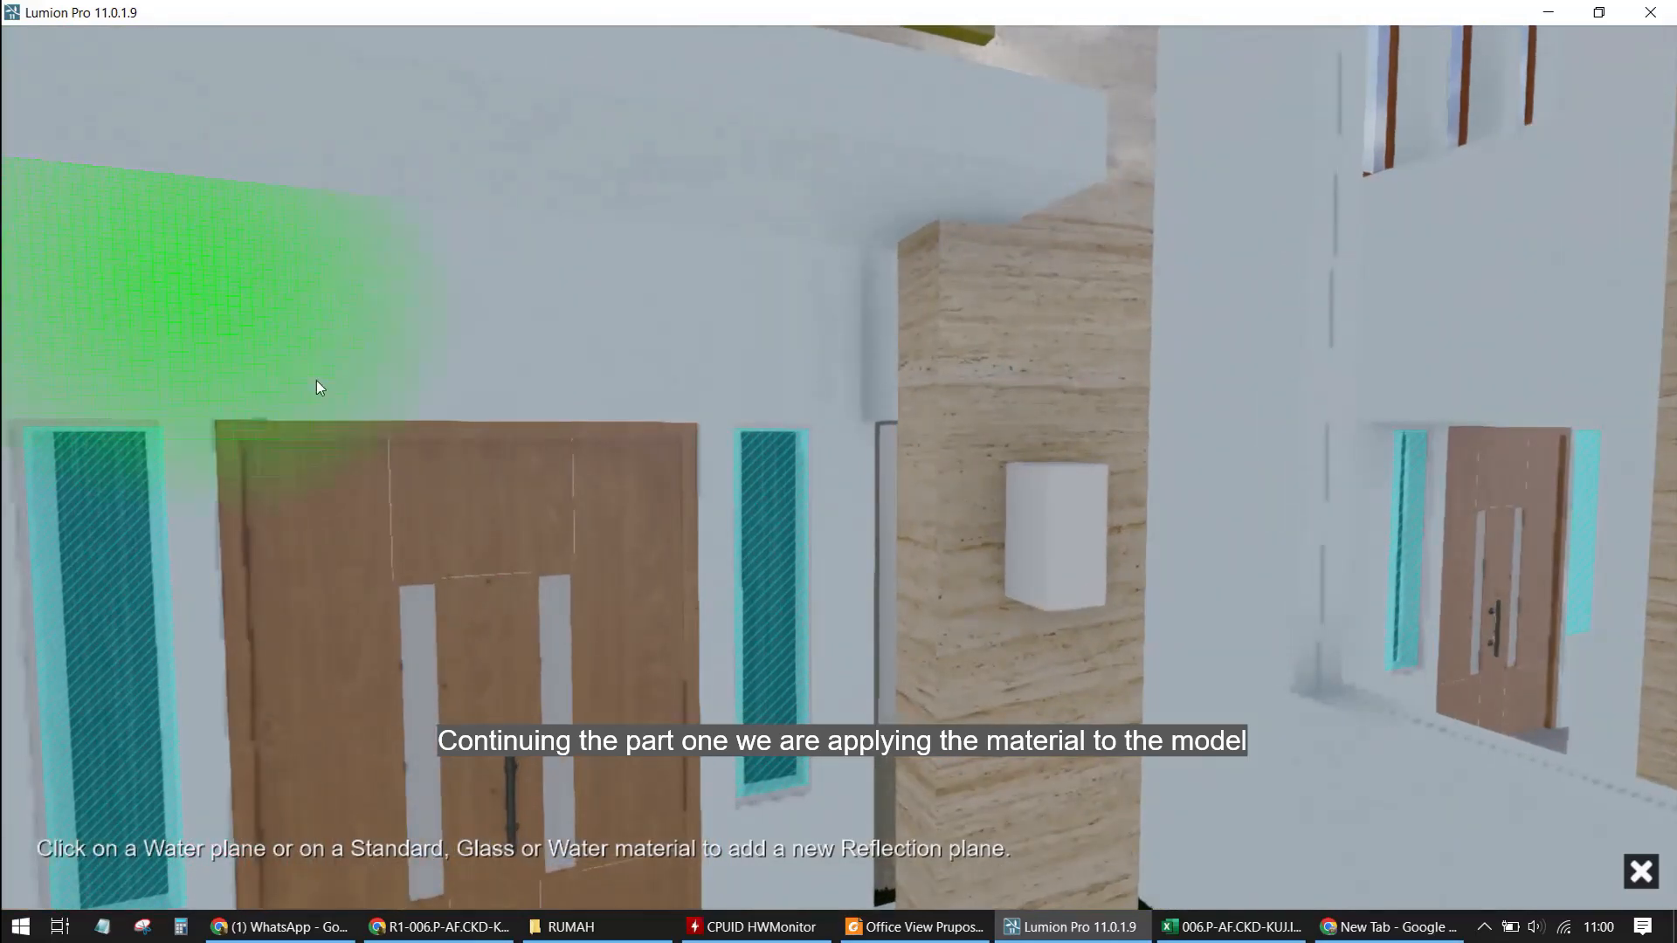
left_click(780, 635)
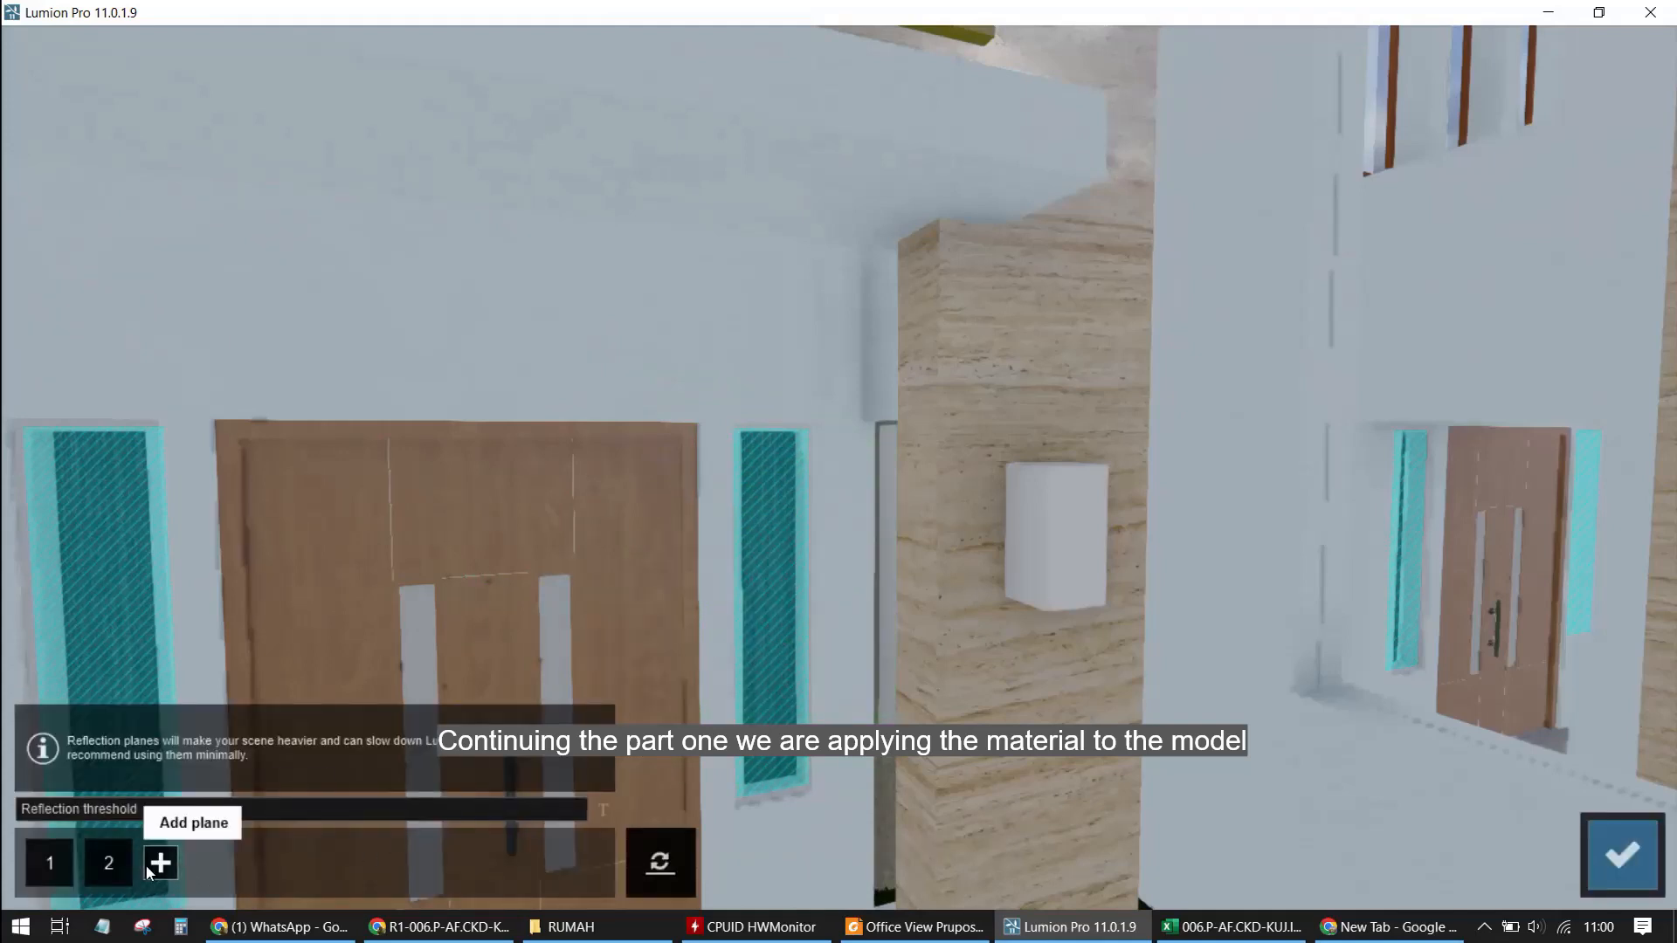
left_click(58, 863)
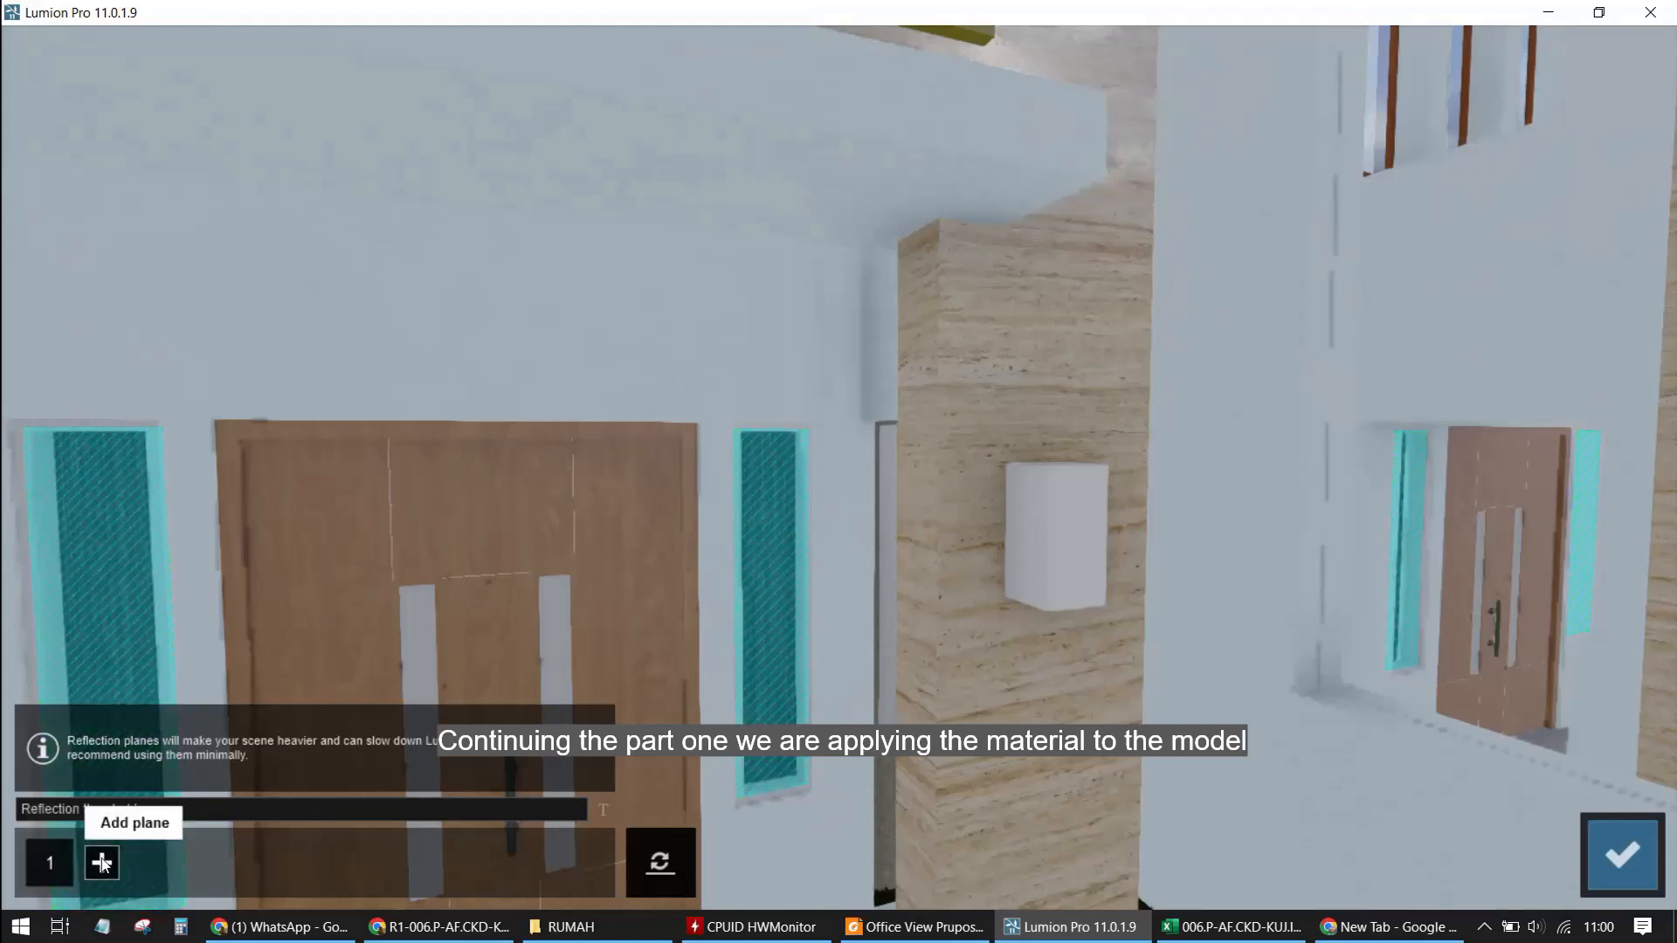
Add a reflection plane on the glass of the tall upper-floor windows above the entrance
left_click(102, 863)
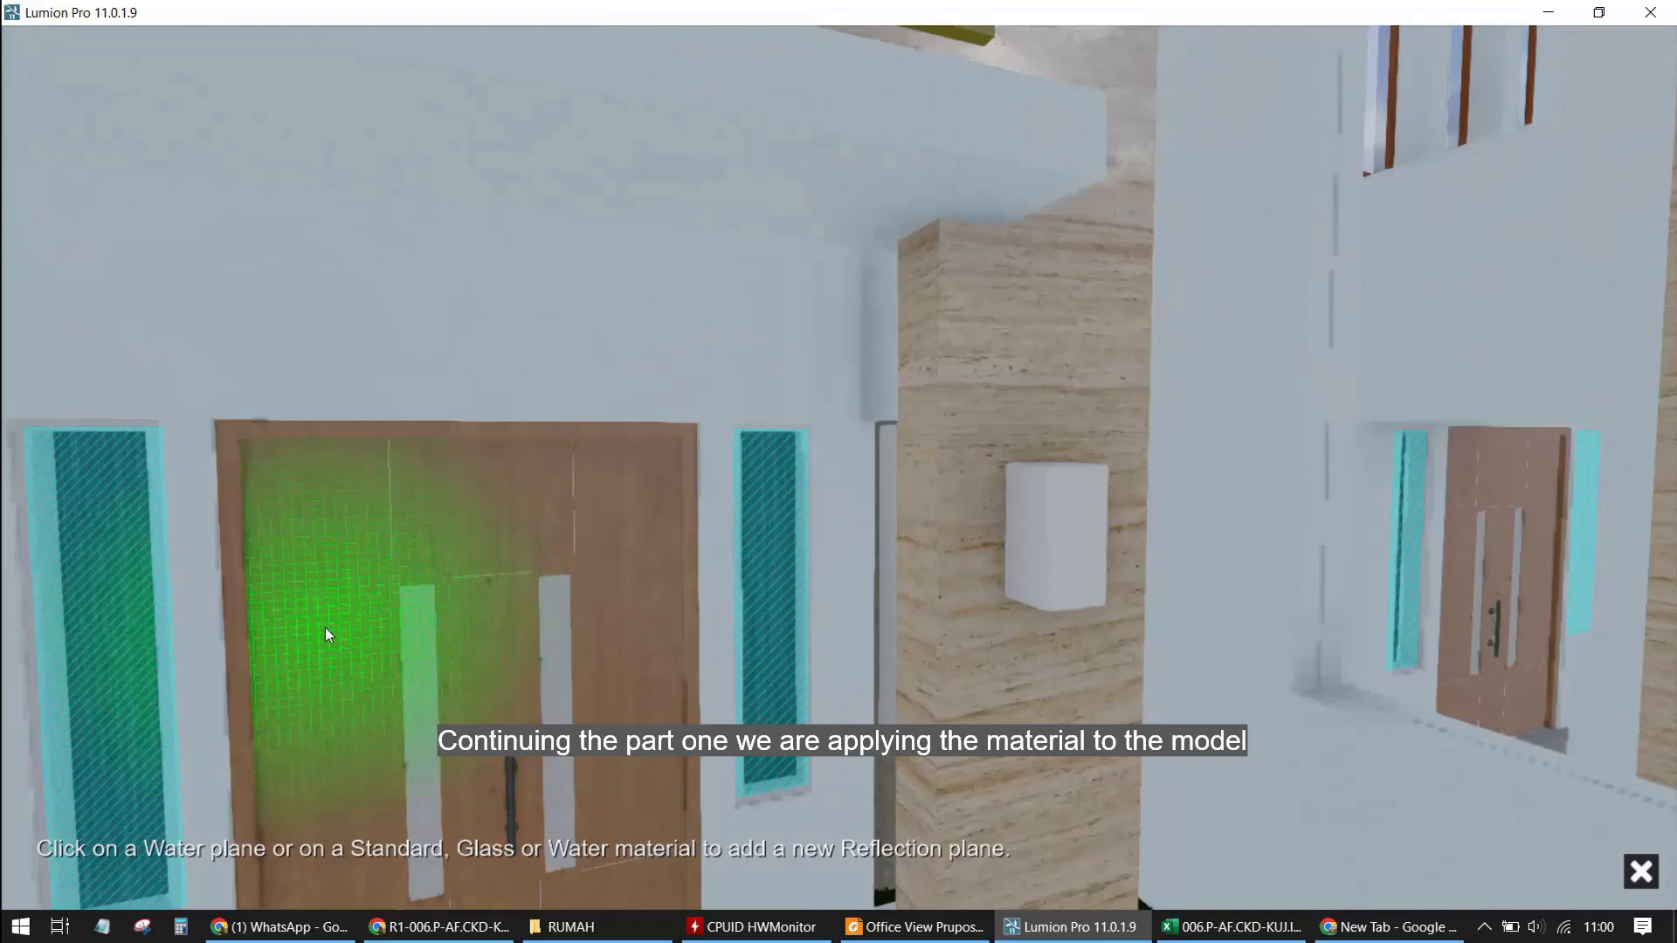
scroll(501, 762, "down", 5)
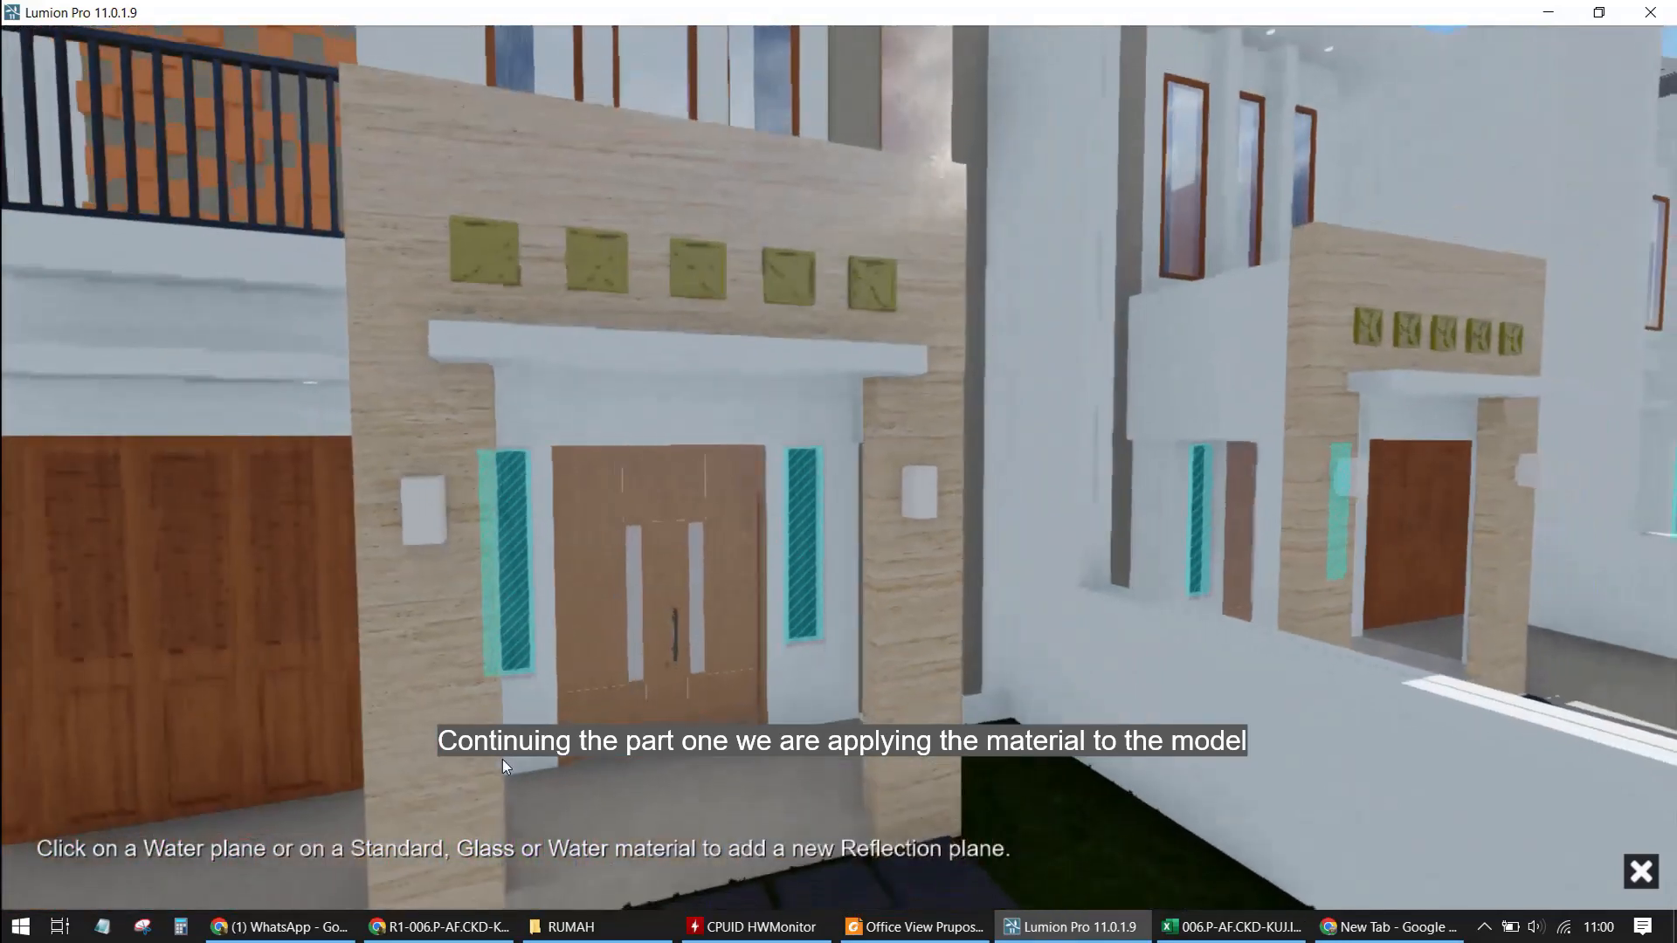
key("q")
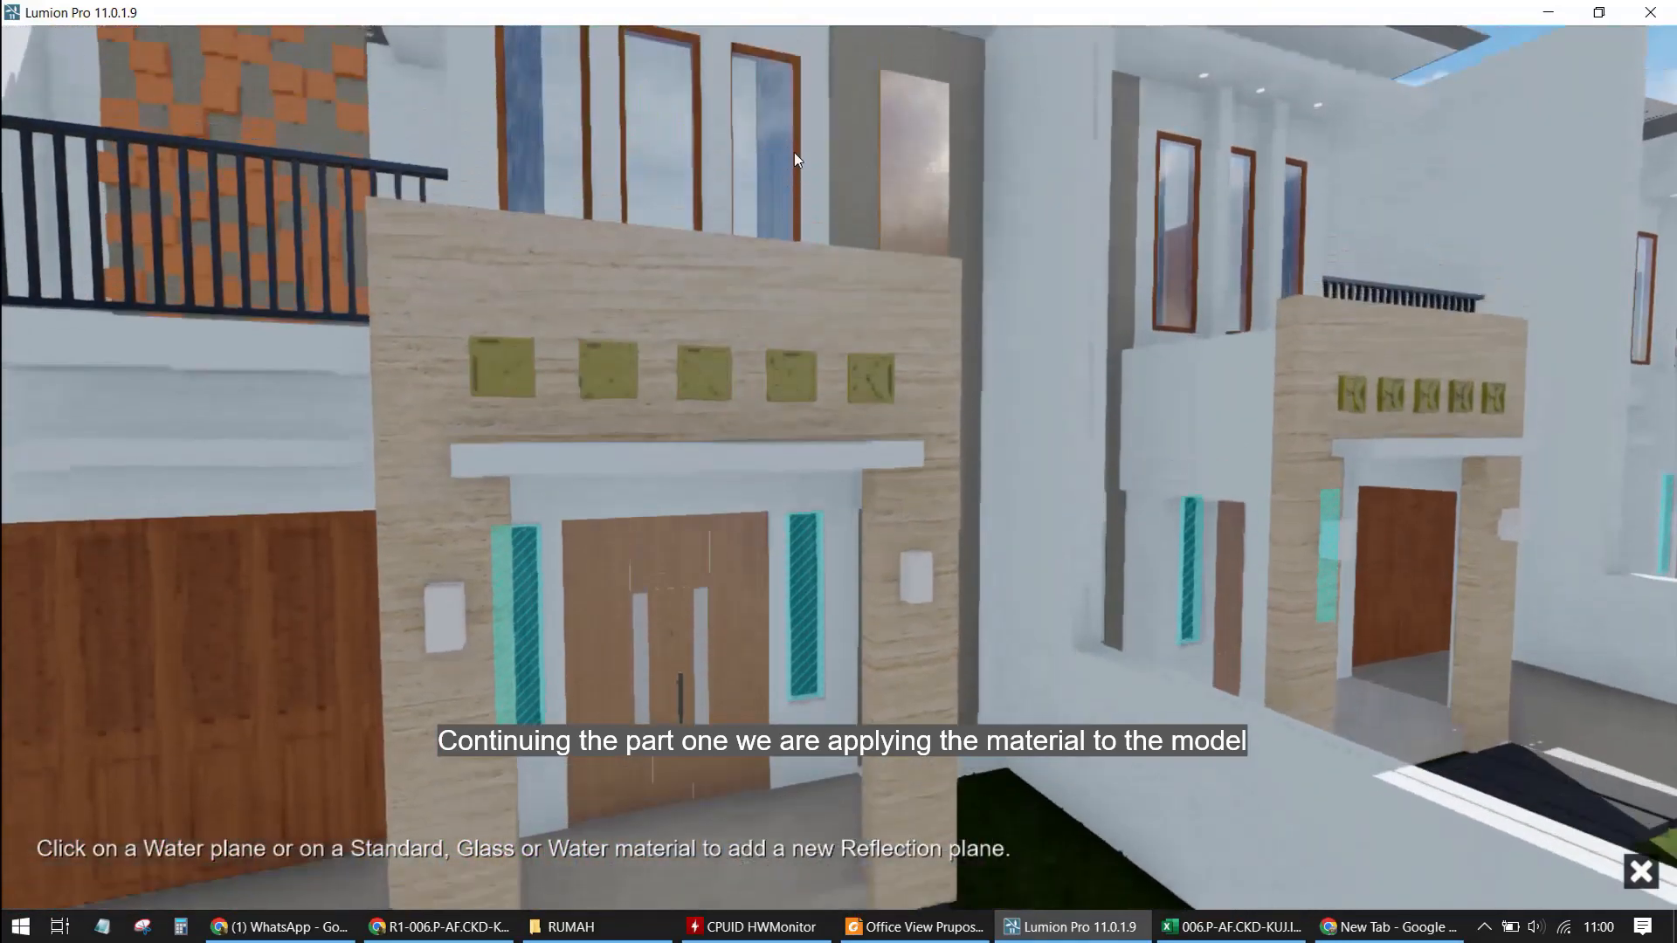
left_click(538, 453)
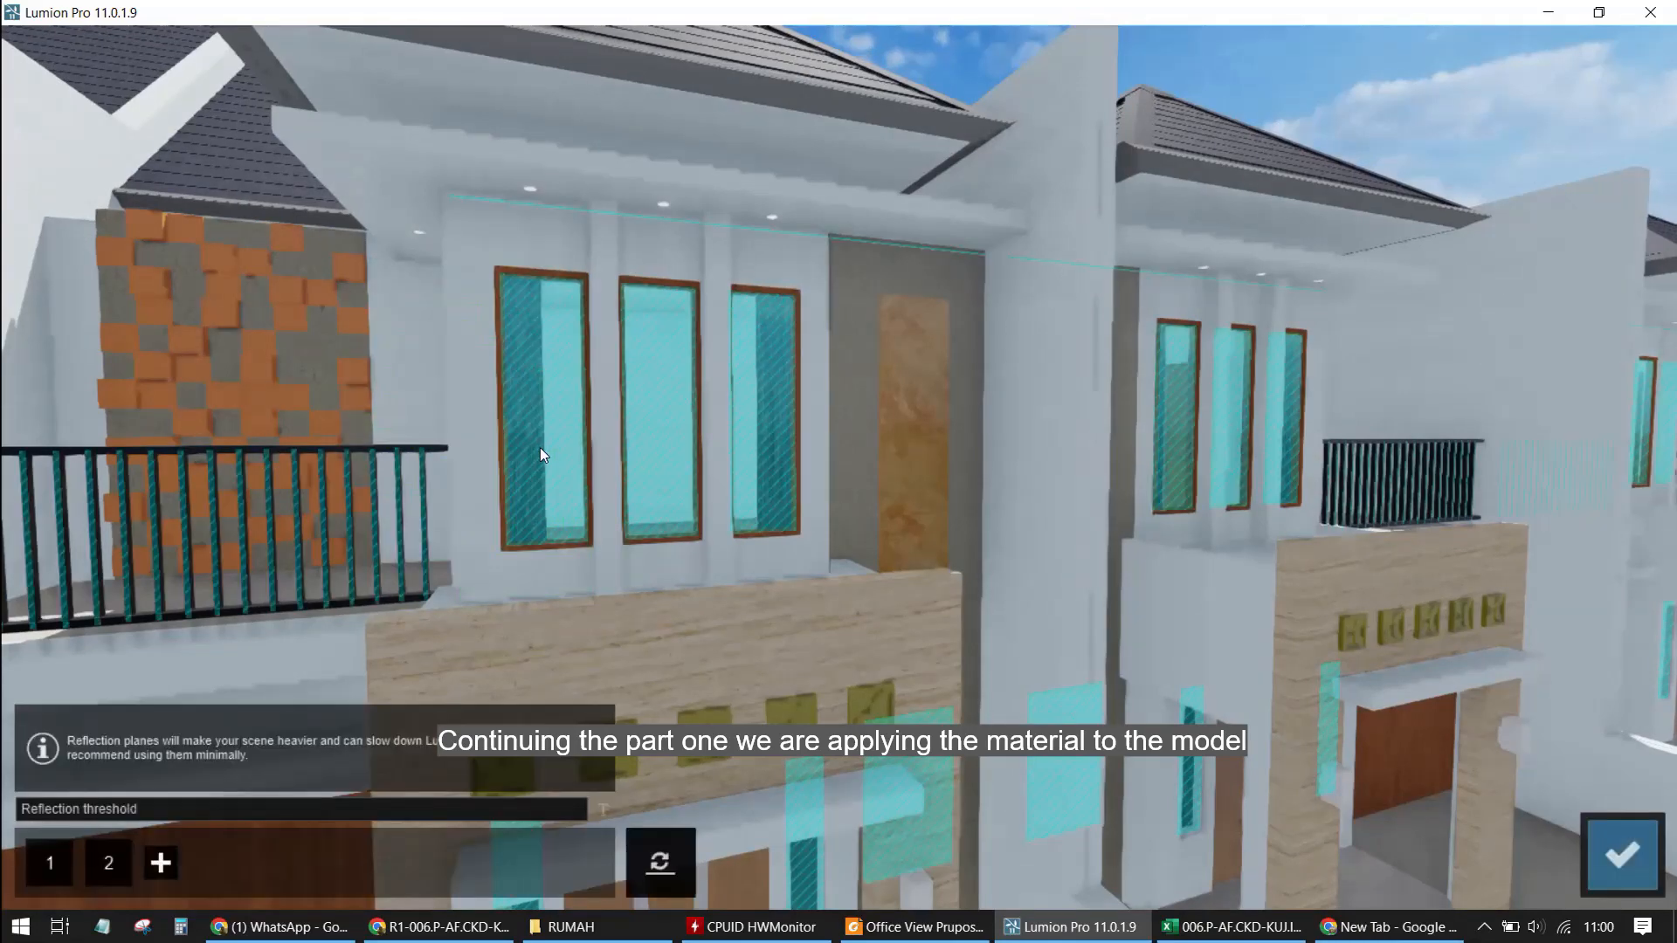
Add reflection planes on the stone-clad entrance portal's front face and on the porch floor in front of the door
key("e")
key("w")
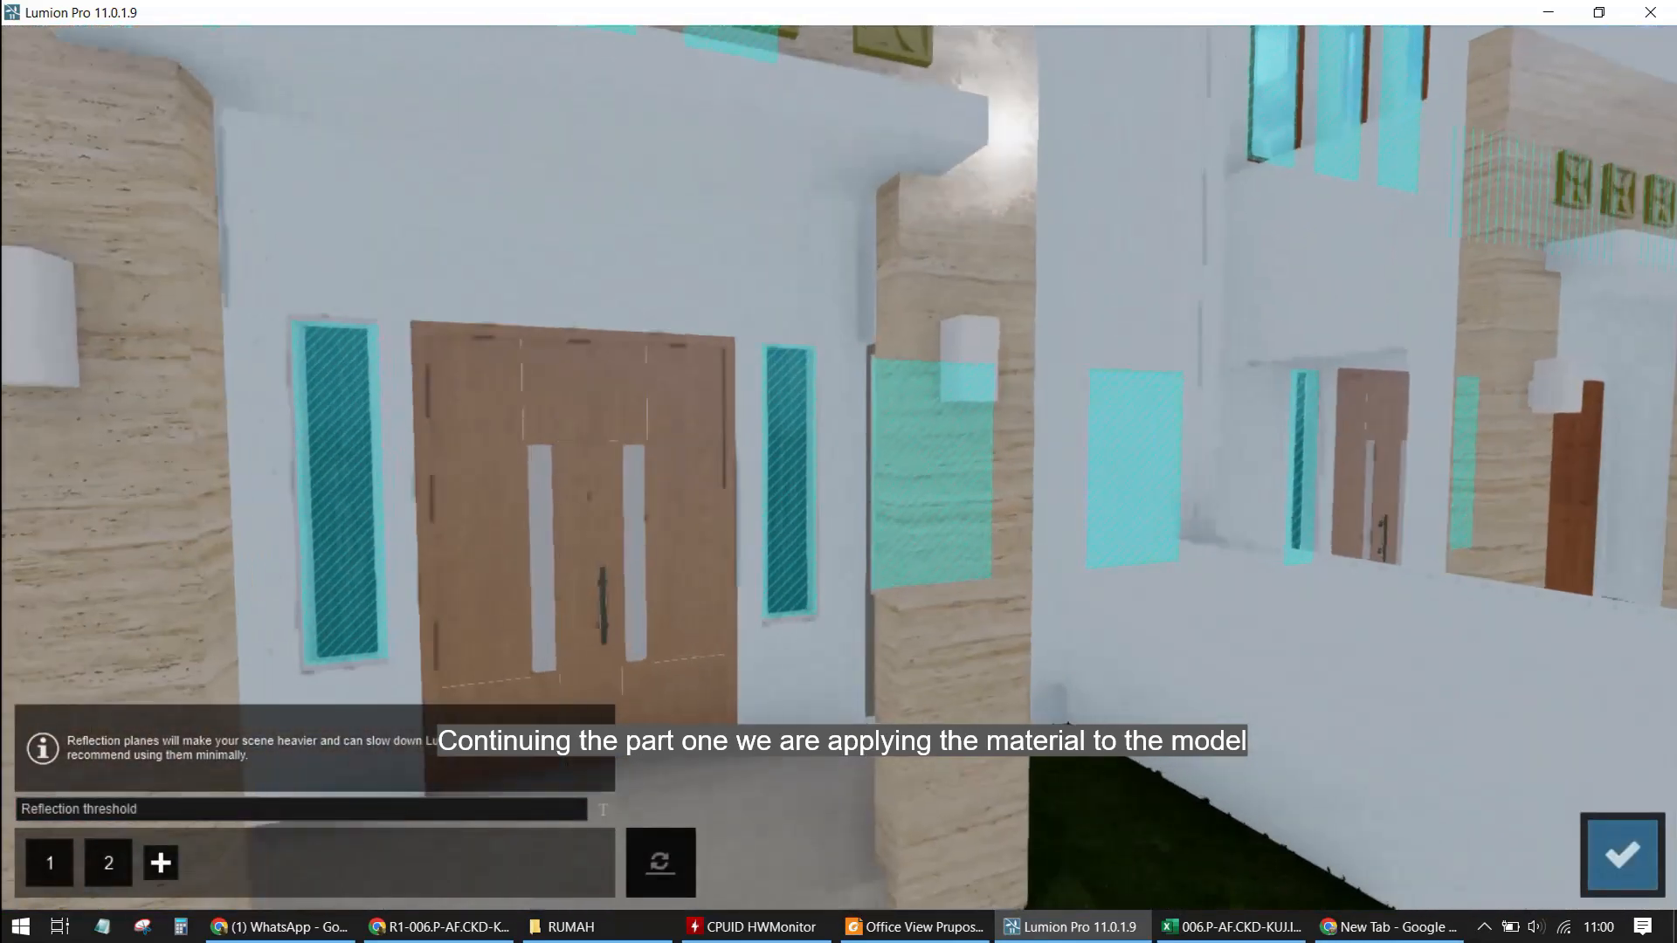
left_click(161, 862)
left_click(946, 774)
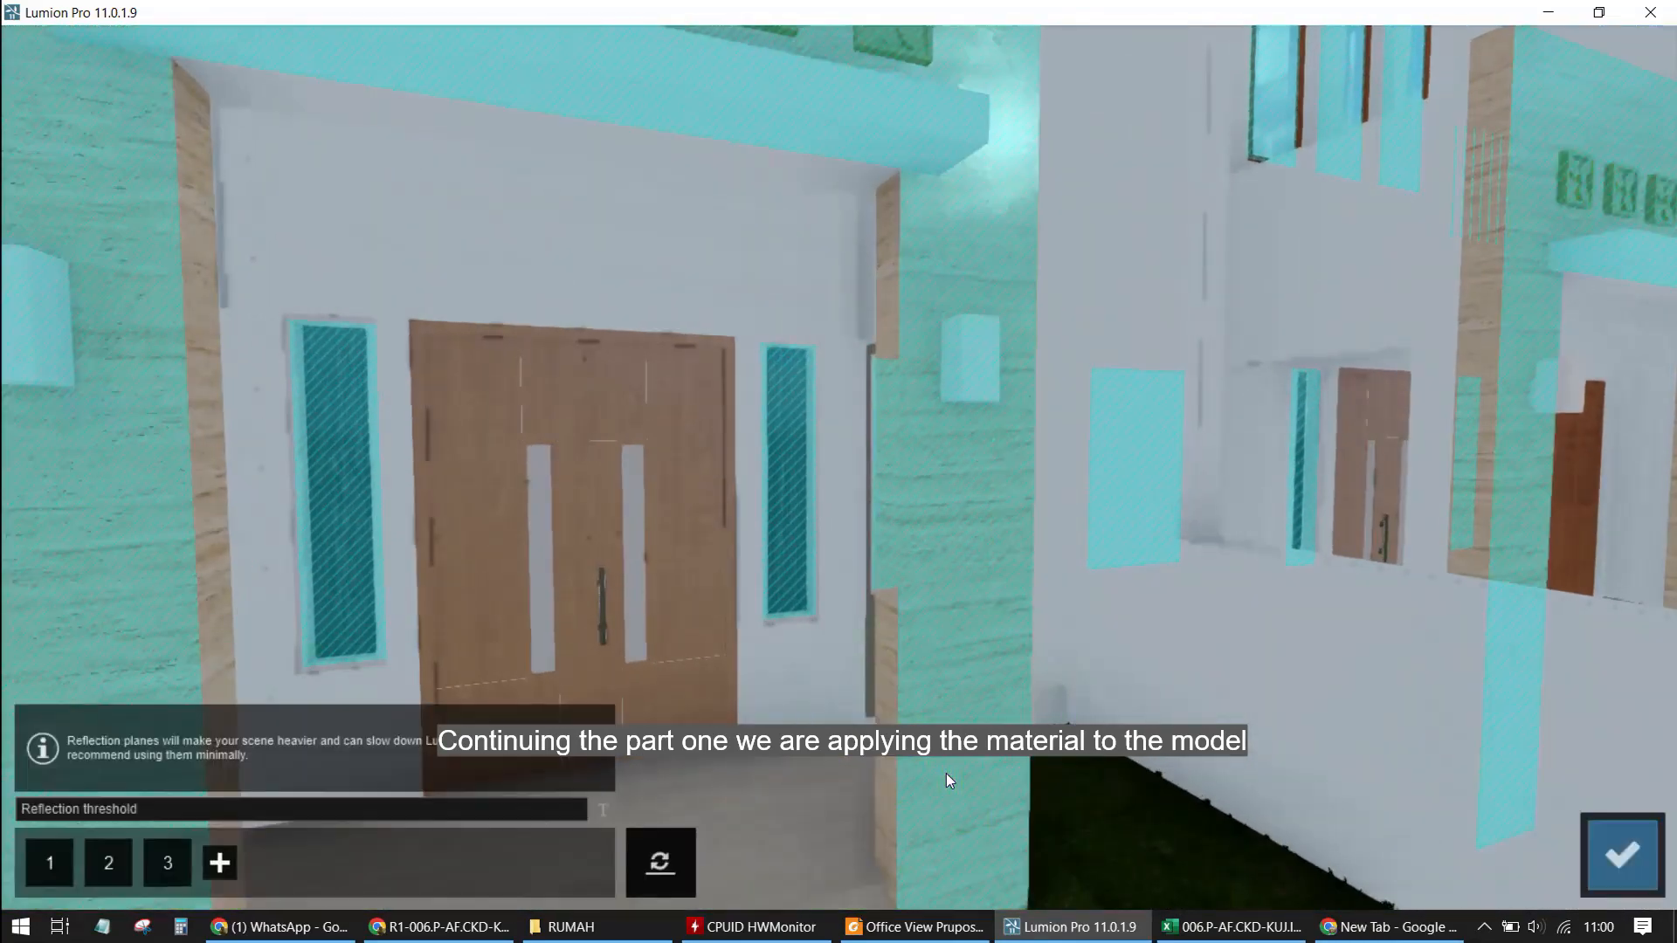
left_click(220, 863)
key("s")
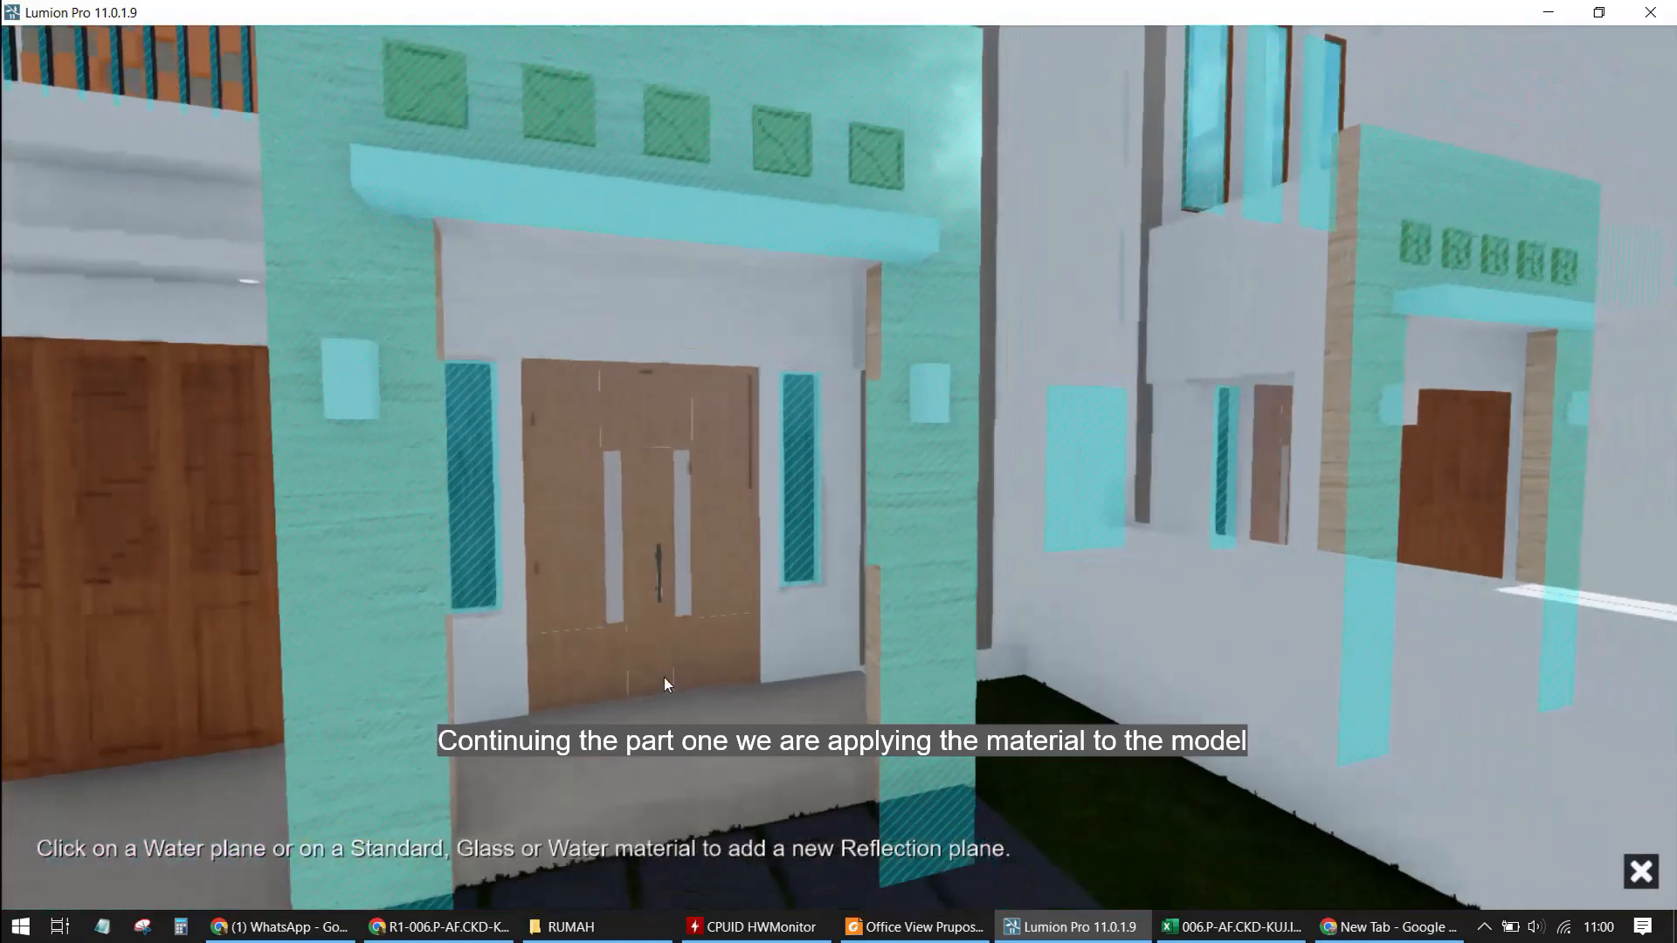
left_click(685, 543)
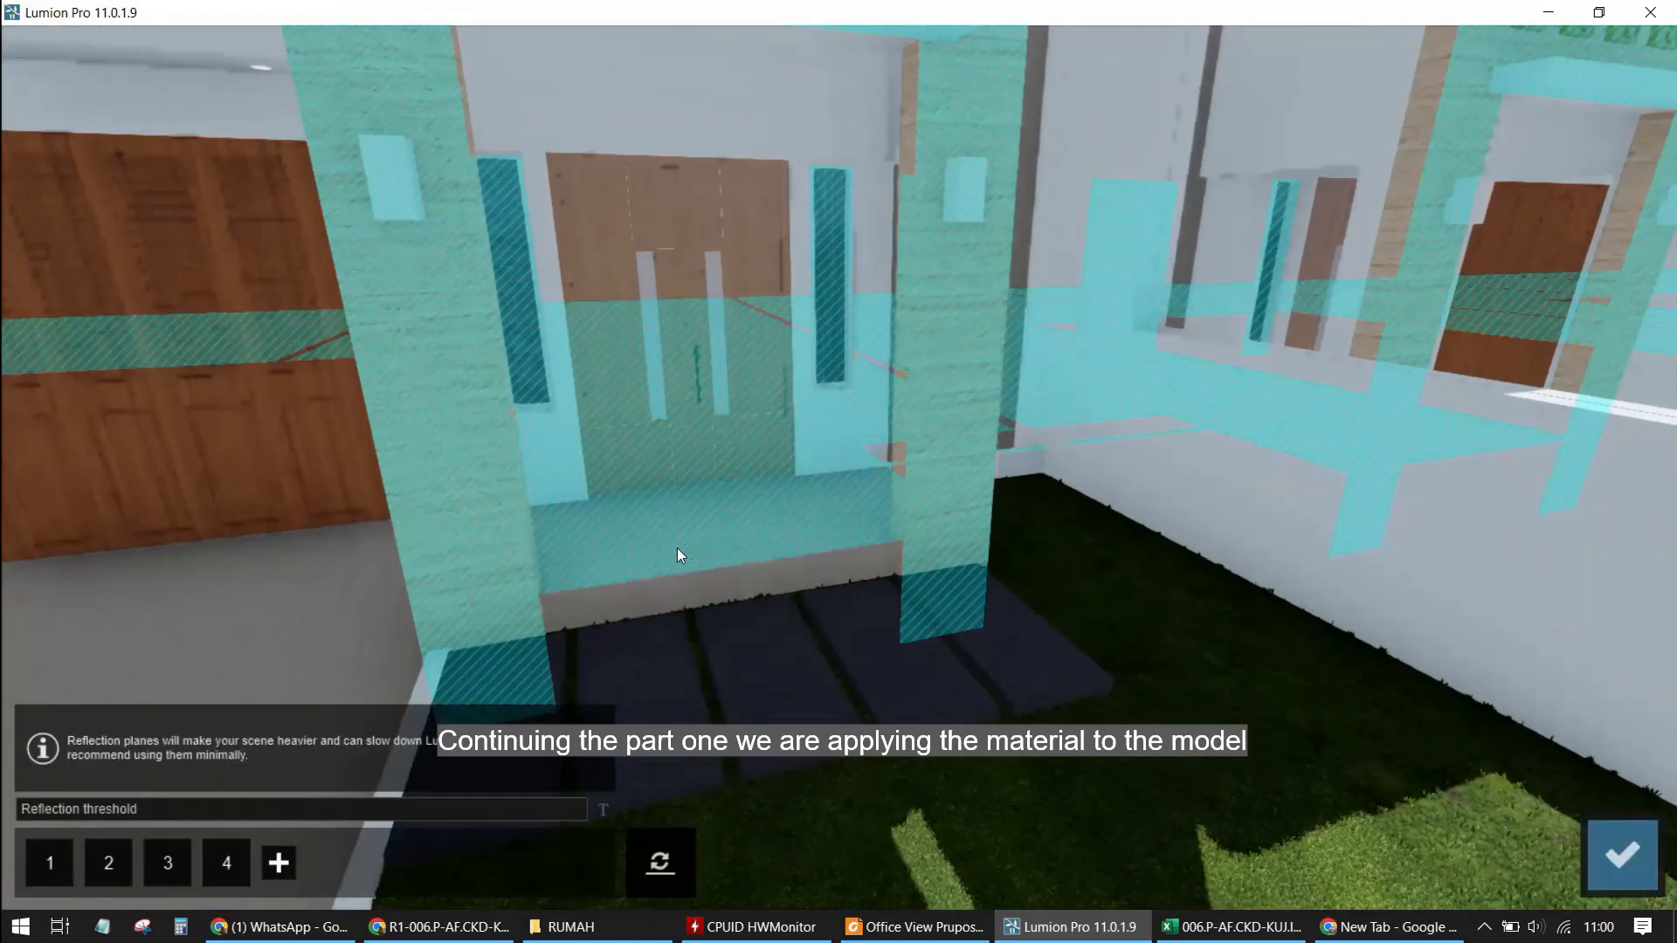
Add a reflection plane on the front of the upper-floor balcony railing
key("s")
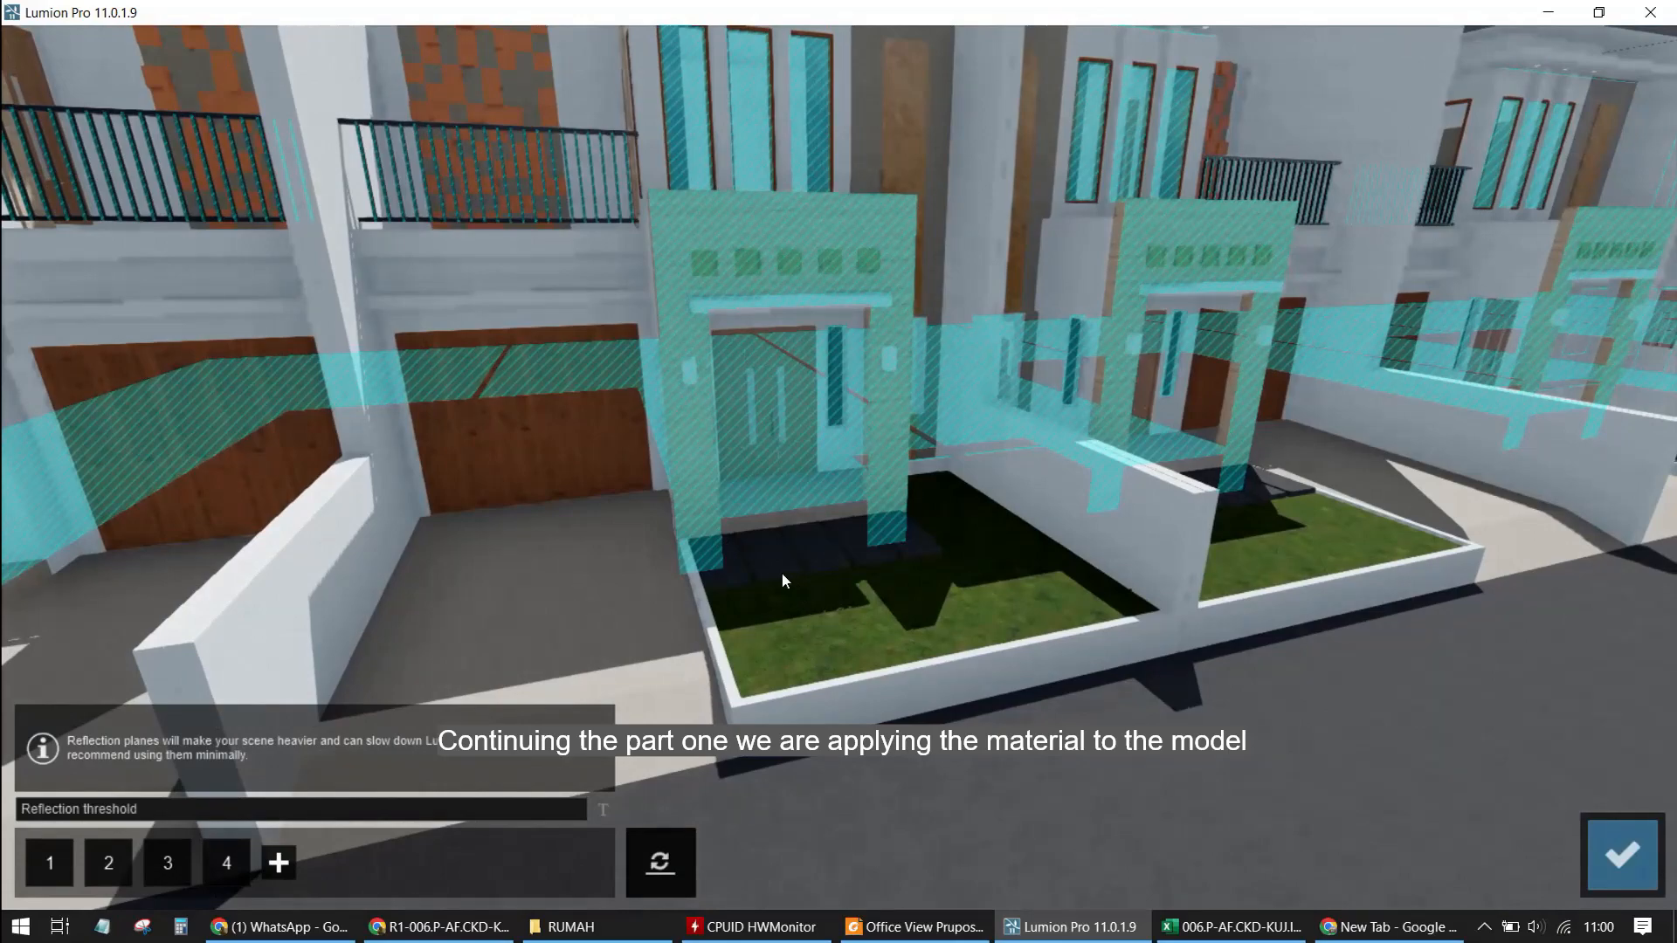
key("s")
right_click_drag(738, 435, 421, 627)
key("w")
key("s")
key("a")
key("w")
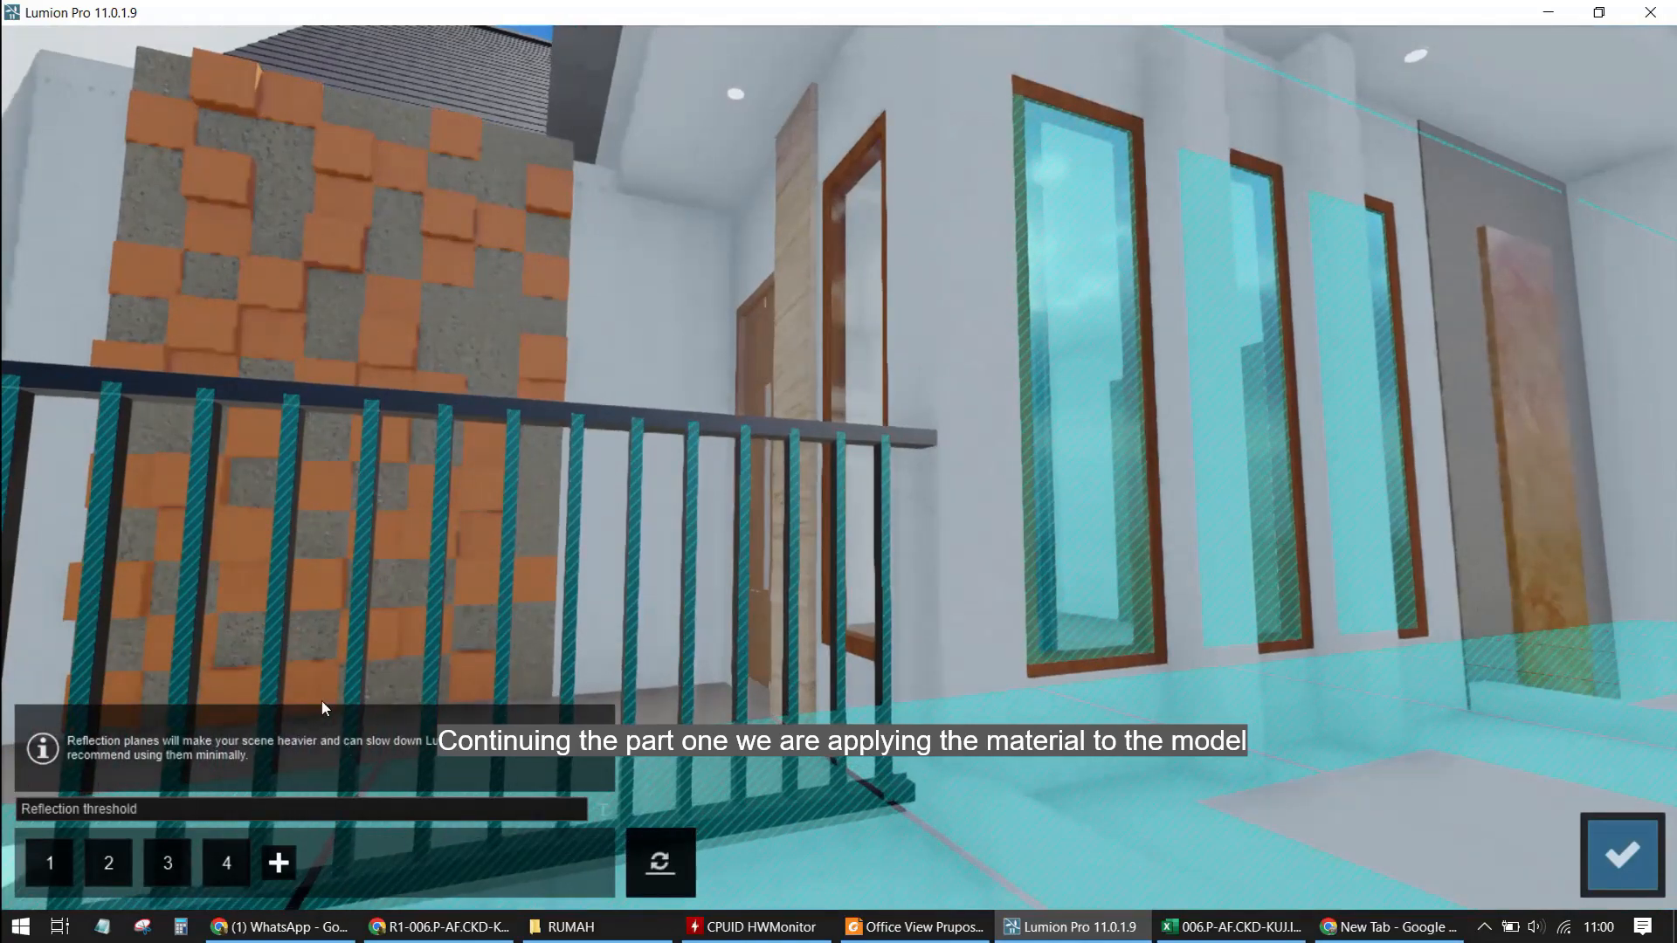
left_click(267, 868)
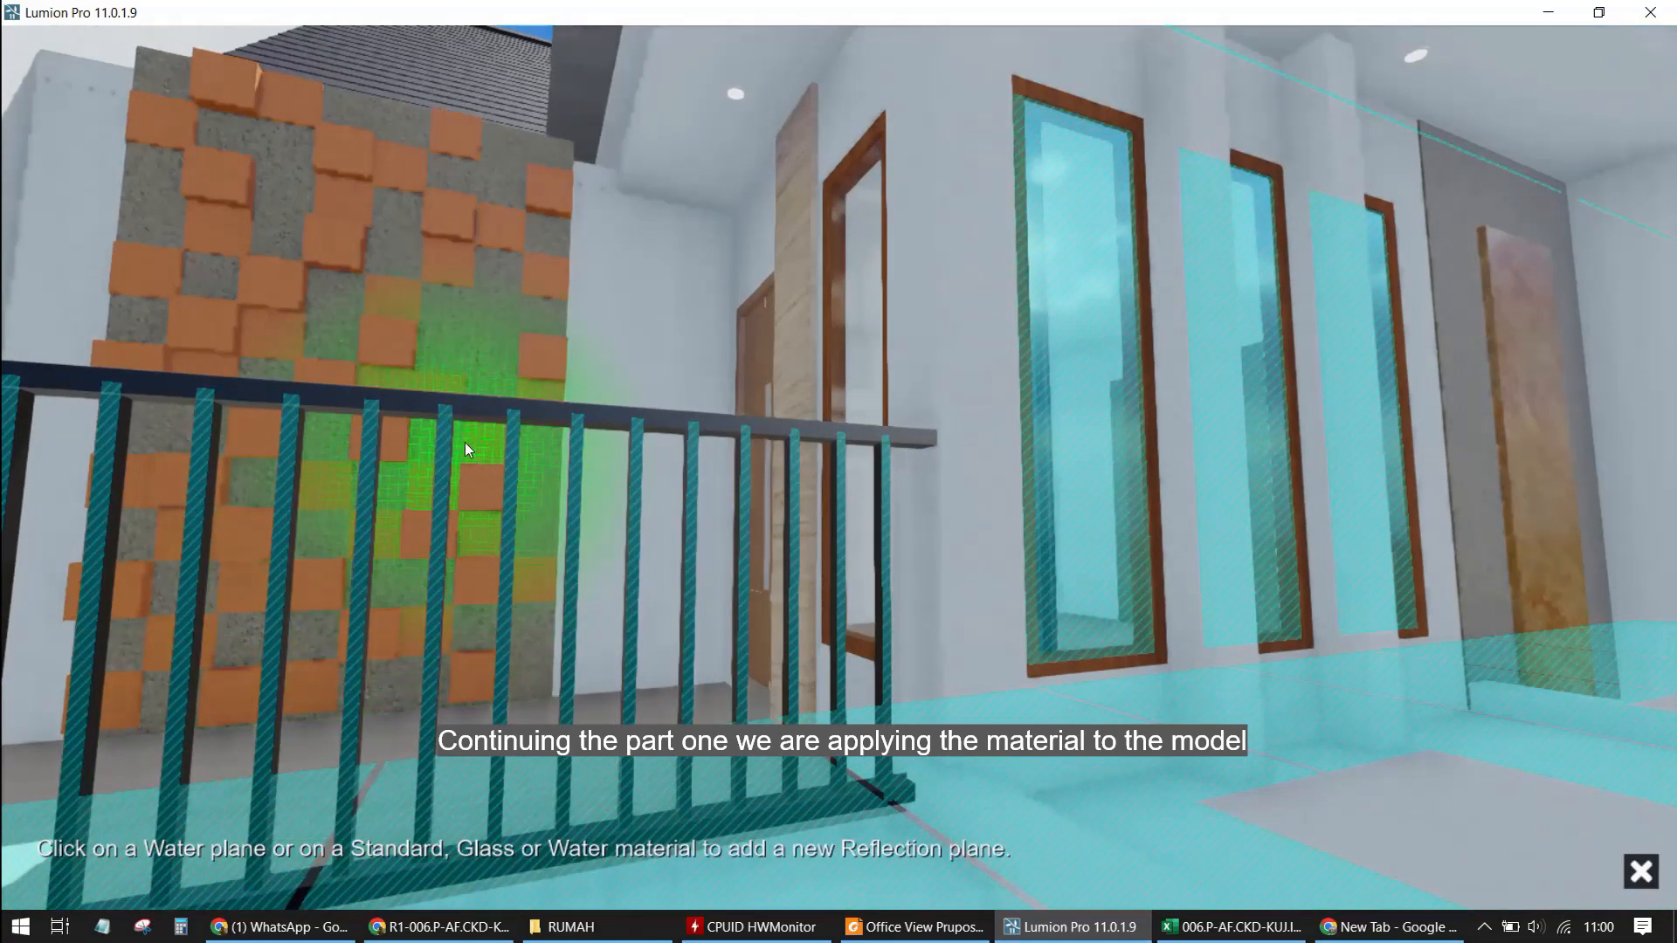
left_click(494, 407)
Add a reflection plane on the tall framed glass pane beside the balcony door
key("s")
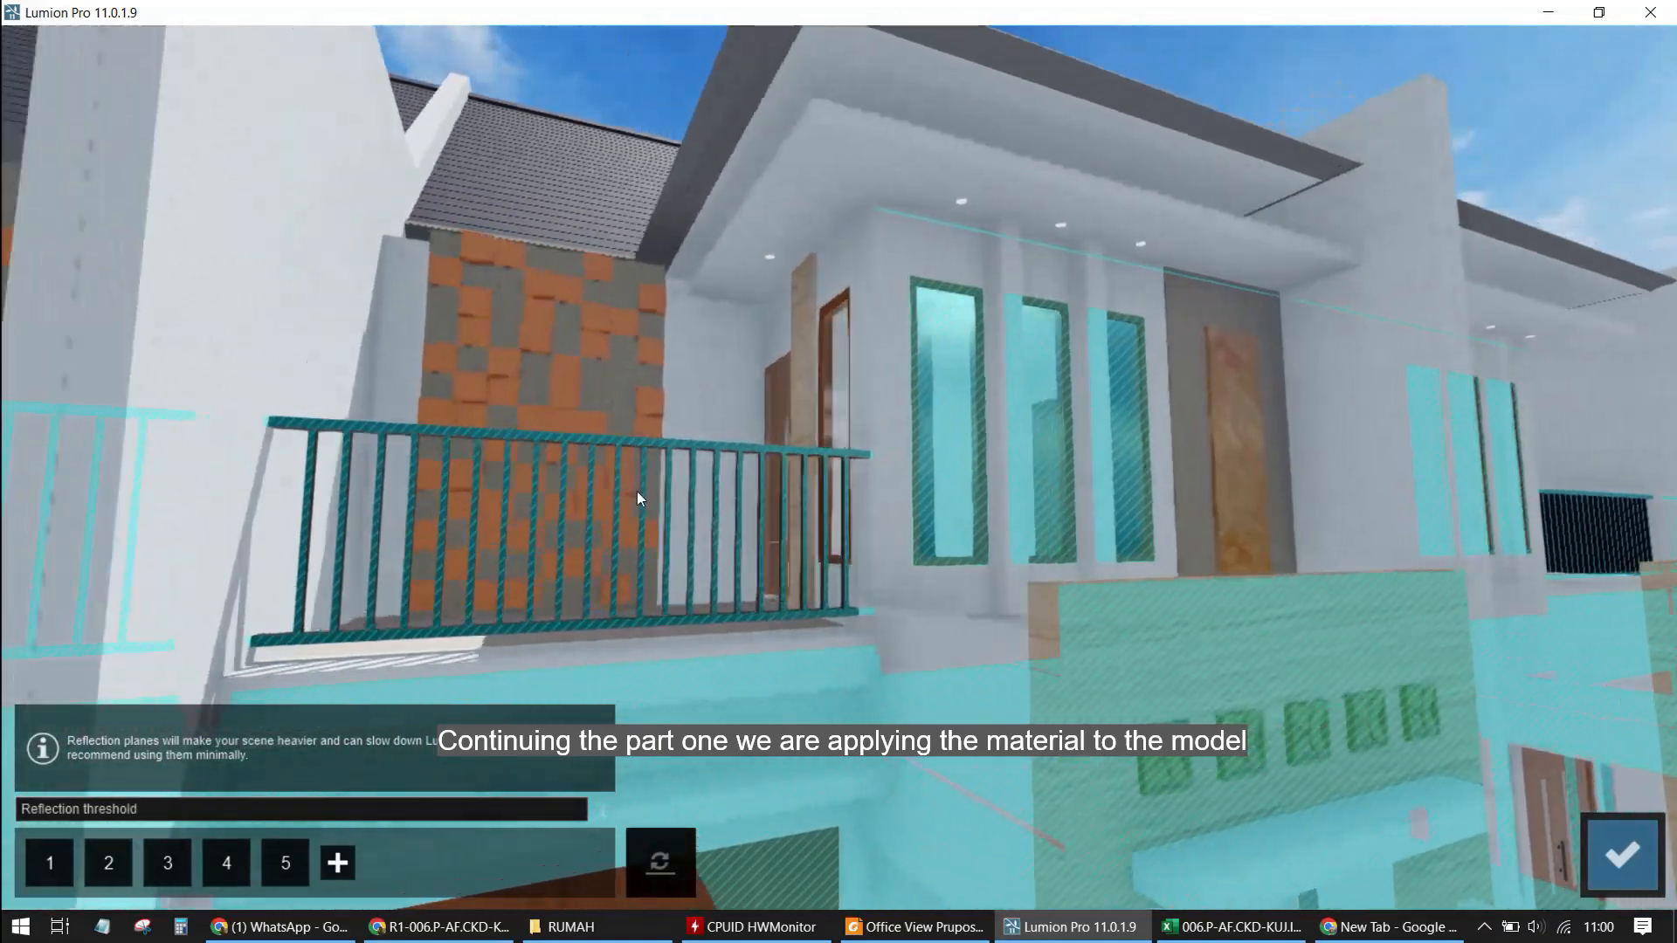
key("a")
right_click_drag(637, 491, 511, 485)
key("w")
key("q")
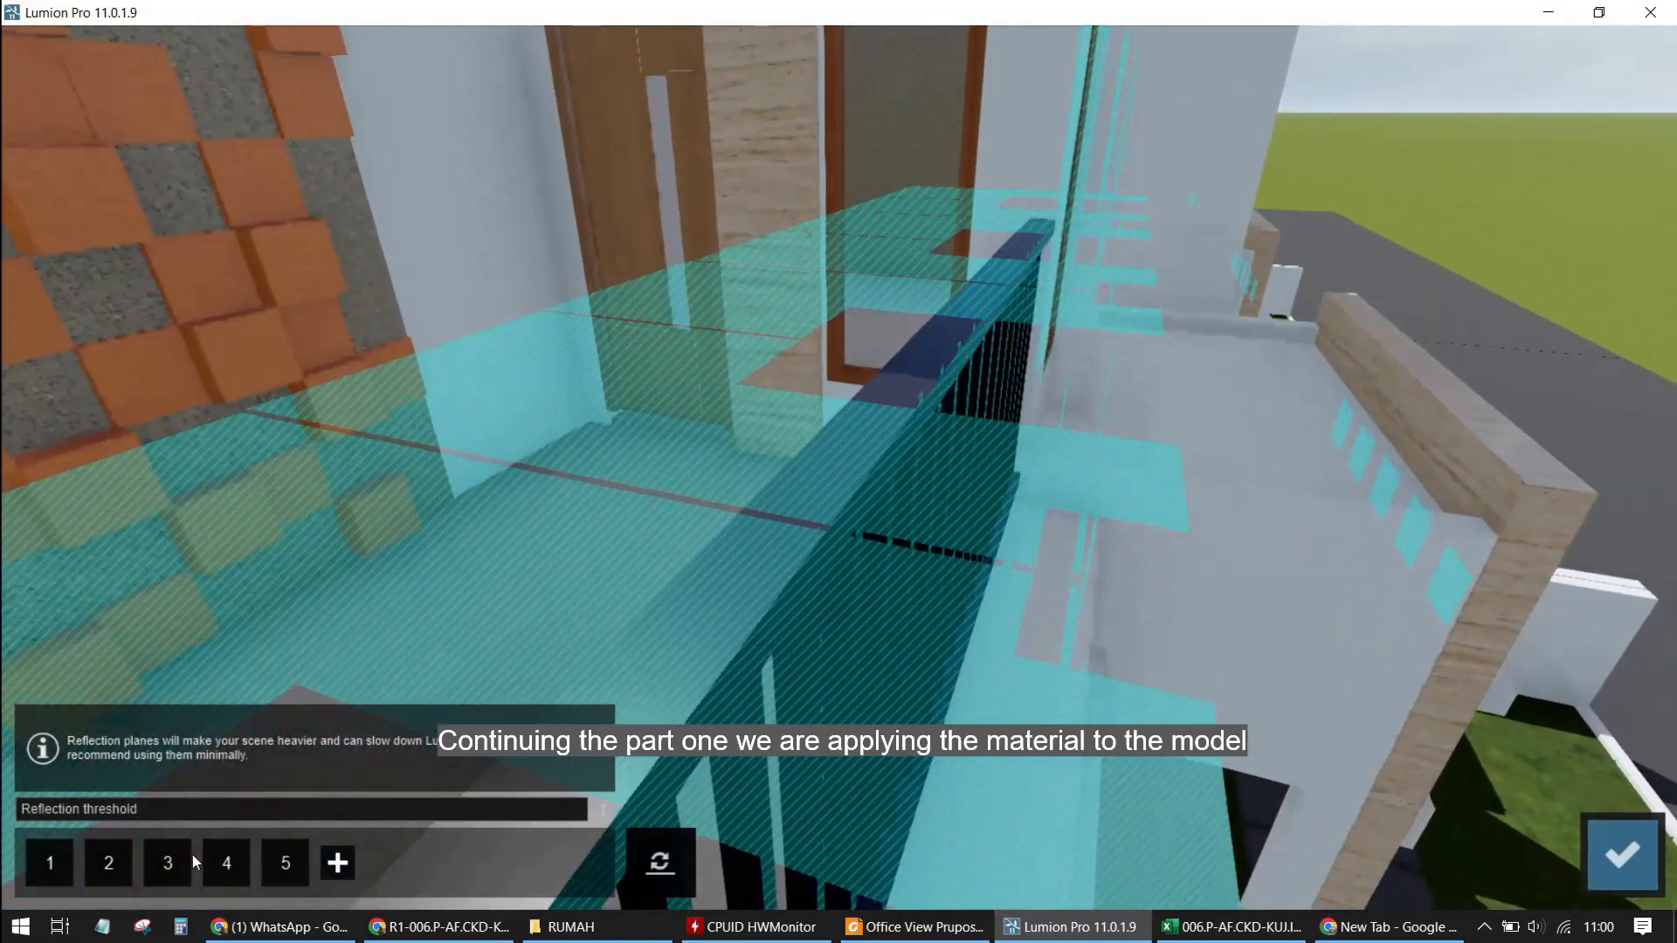
left_click(337, 863)
left_click(870, 131)
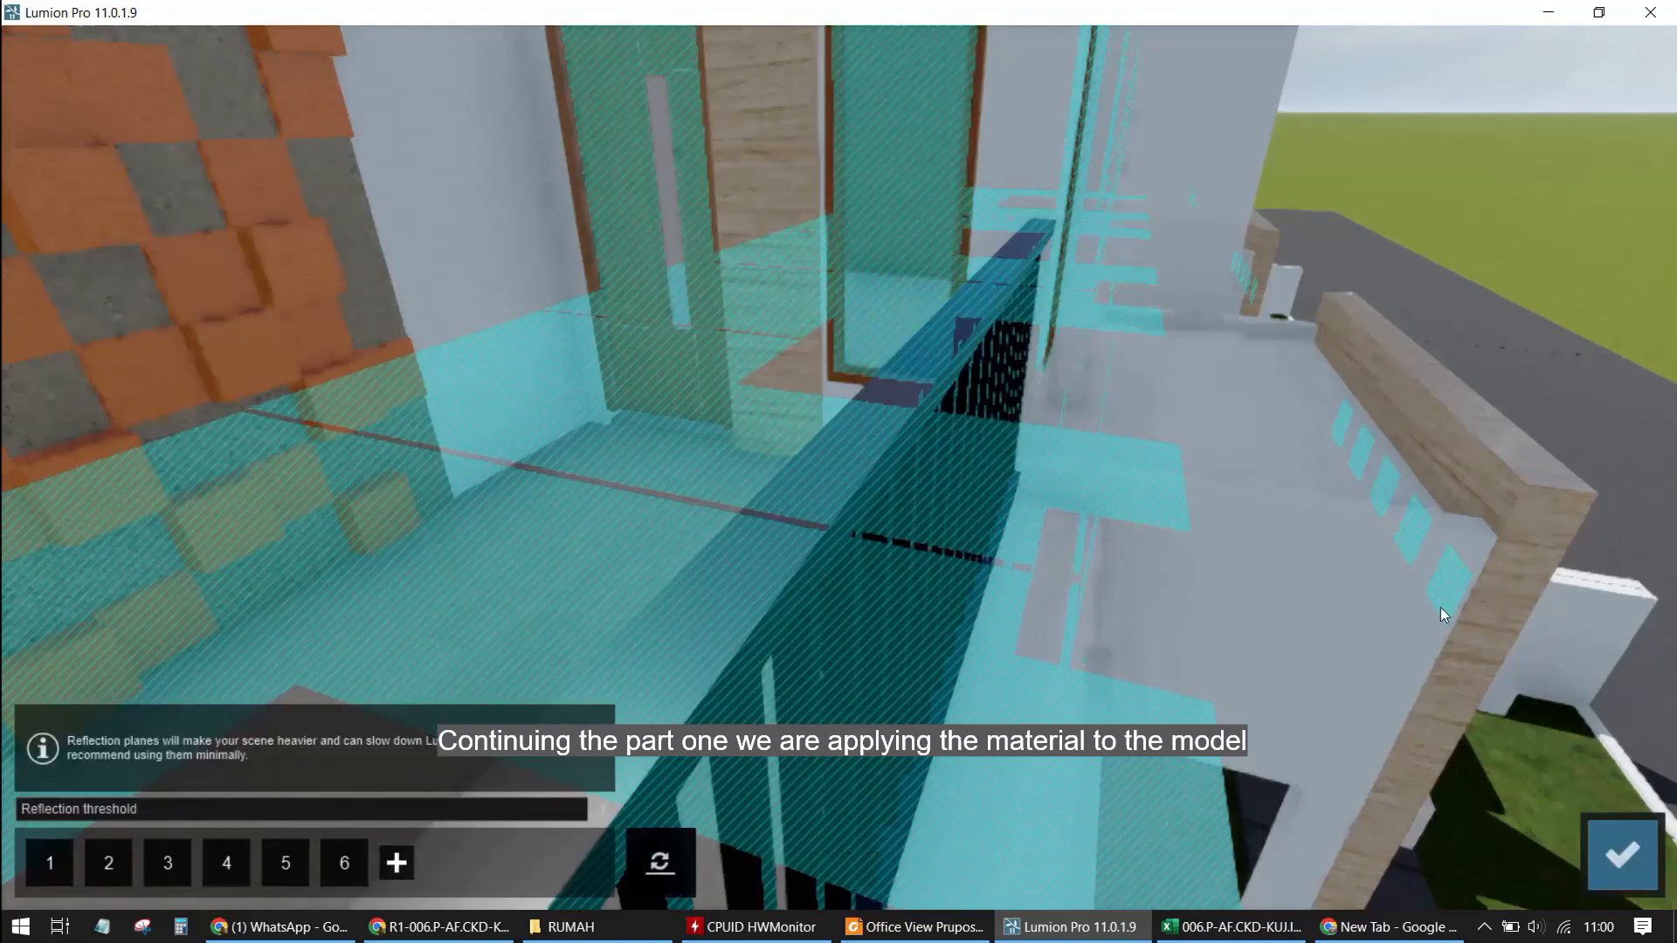
Finish editing the reflection planes and restore the first photo's camera to preview the facade
left_click(1611, 790)
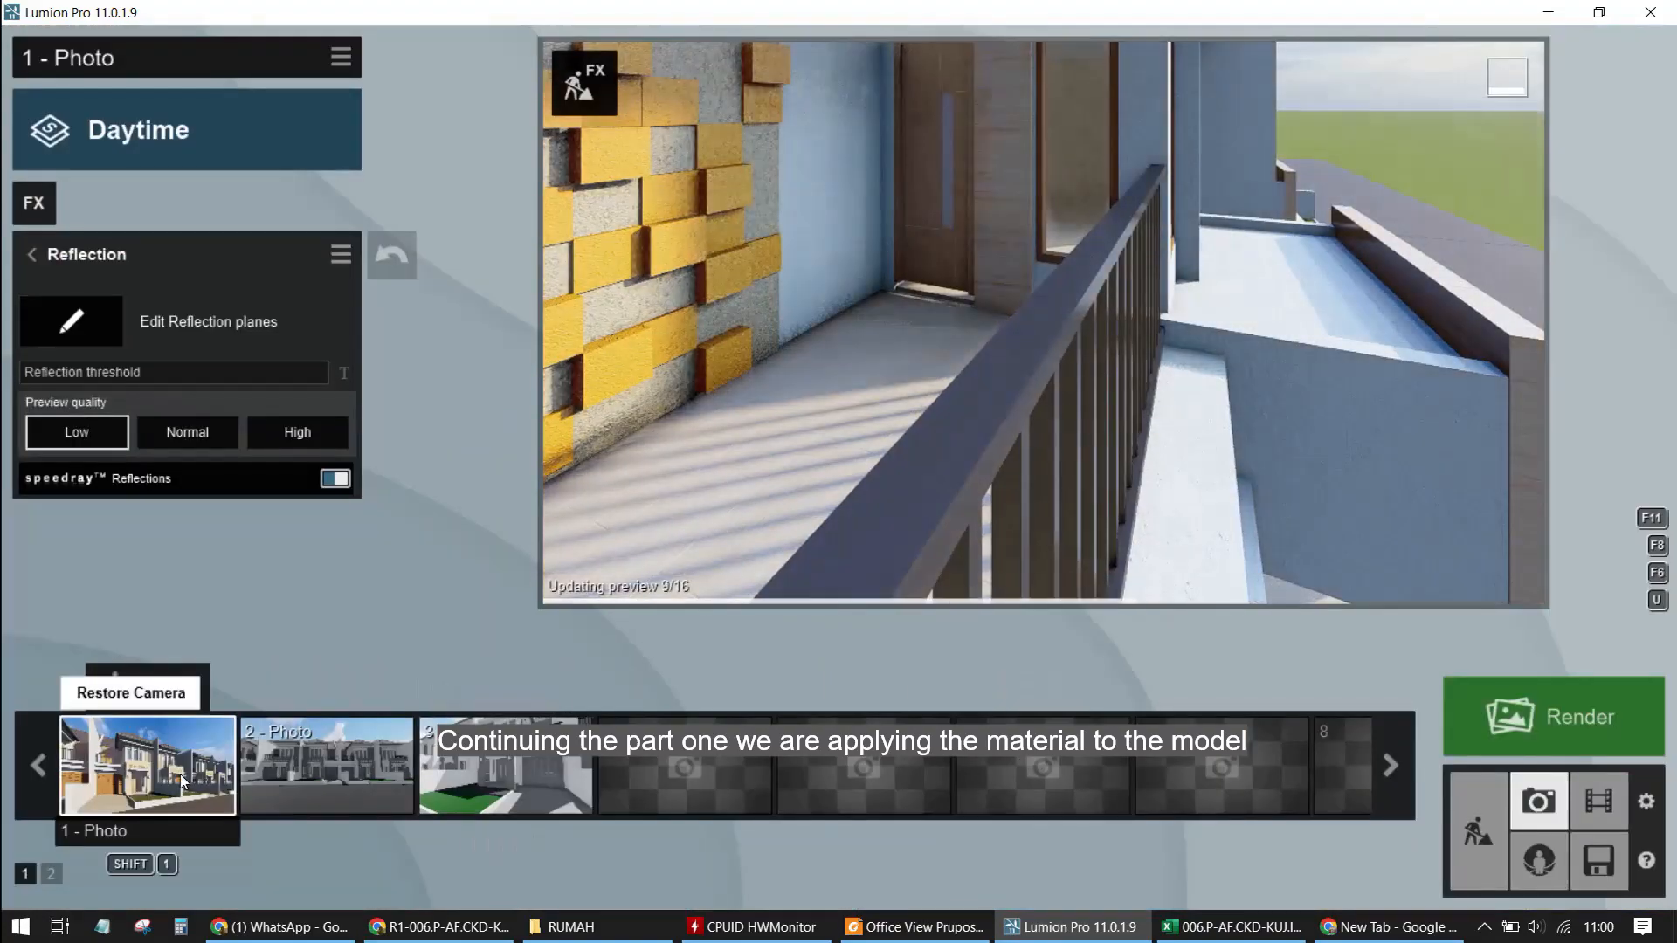
key("shift+1")
left_click(815, 401)
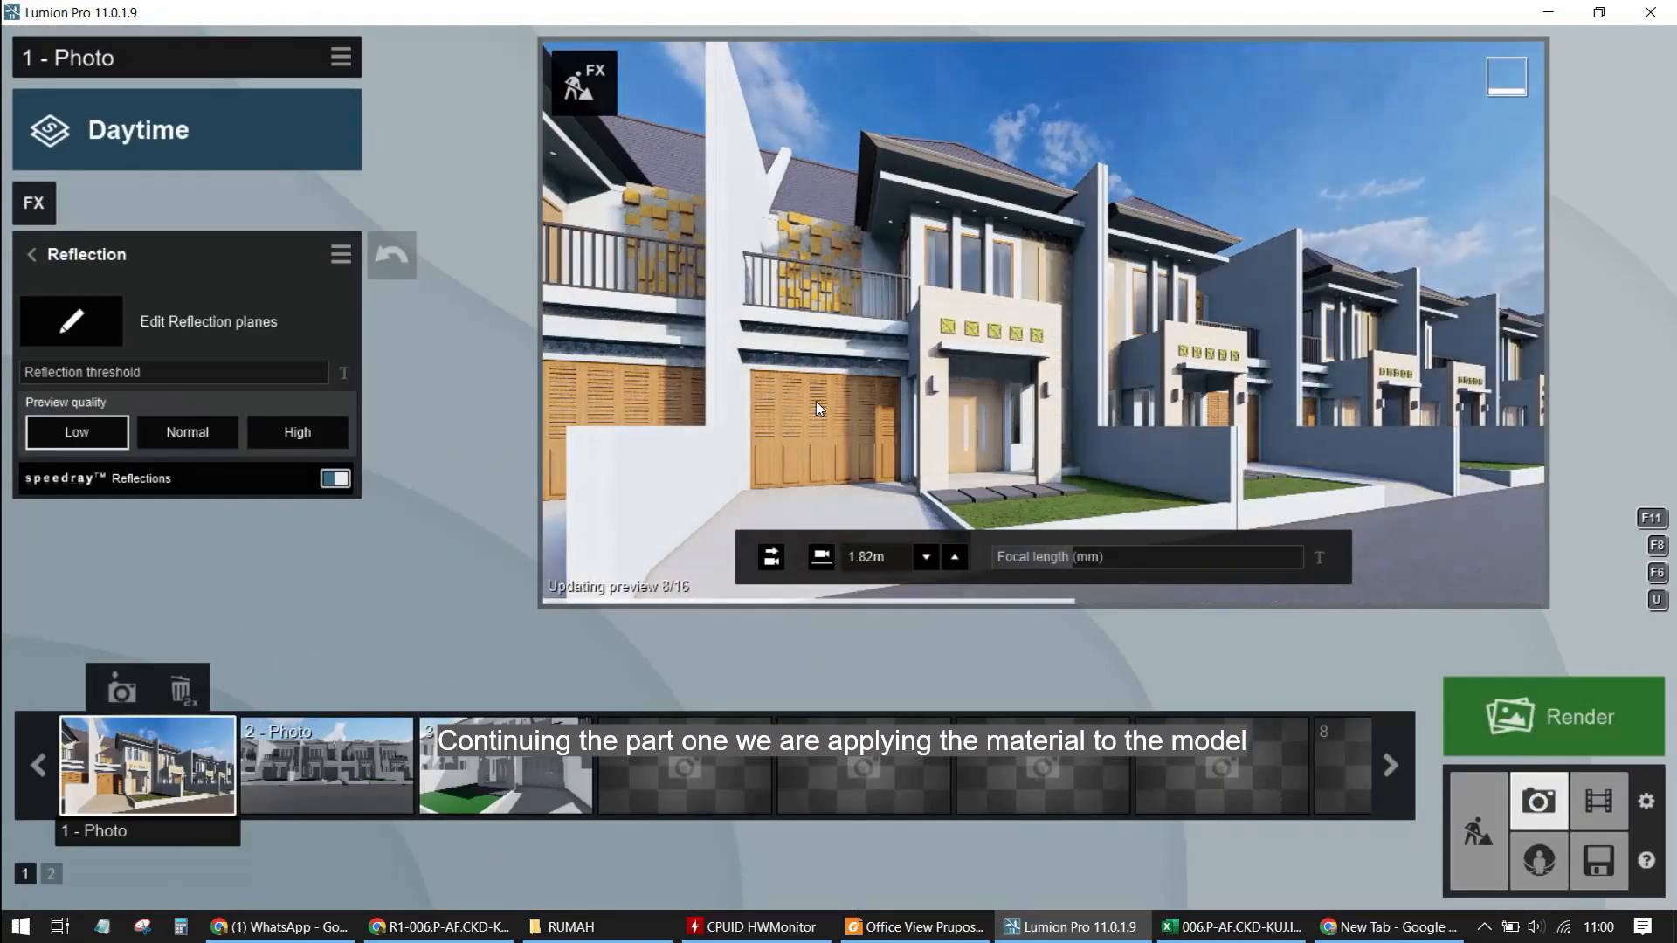
Return to Build mode and bring up the favourite plants in the Nature library for placement
left_click(1478, 836)
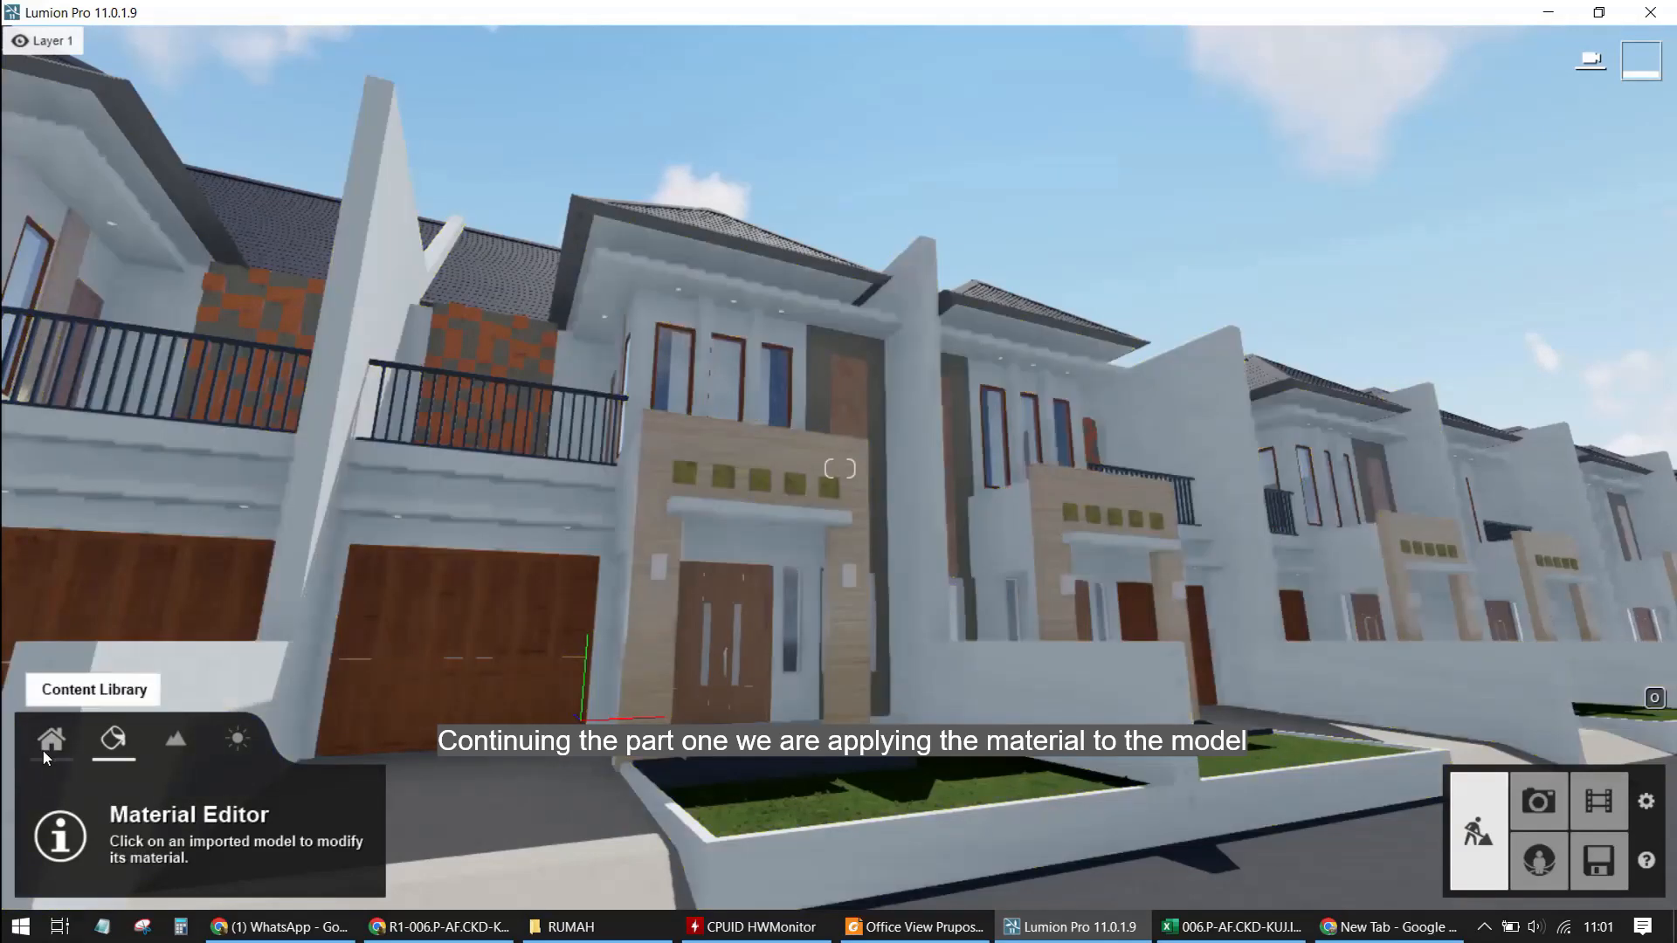
left_click(46, 749)
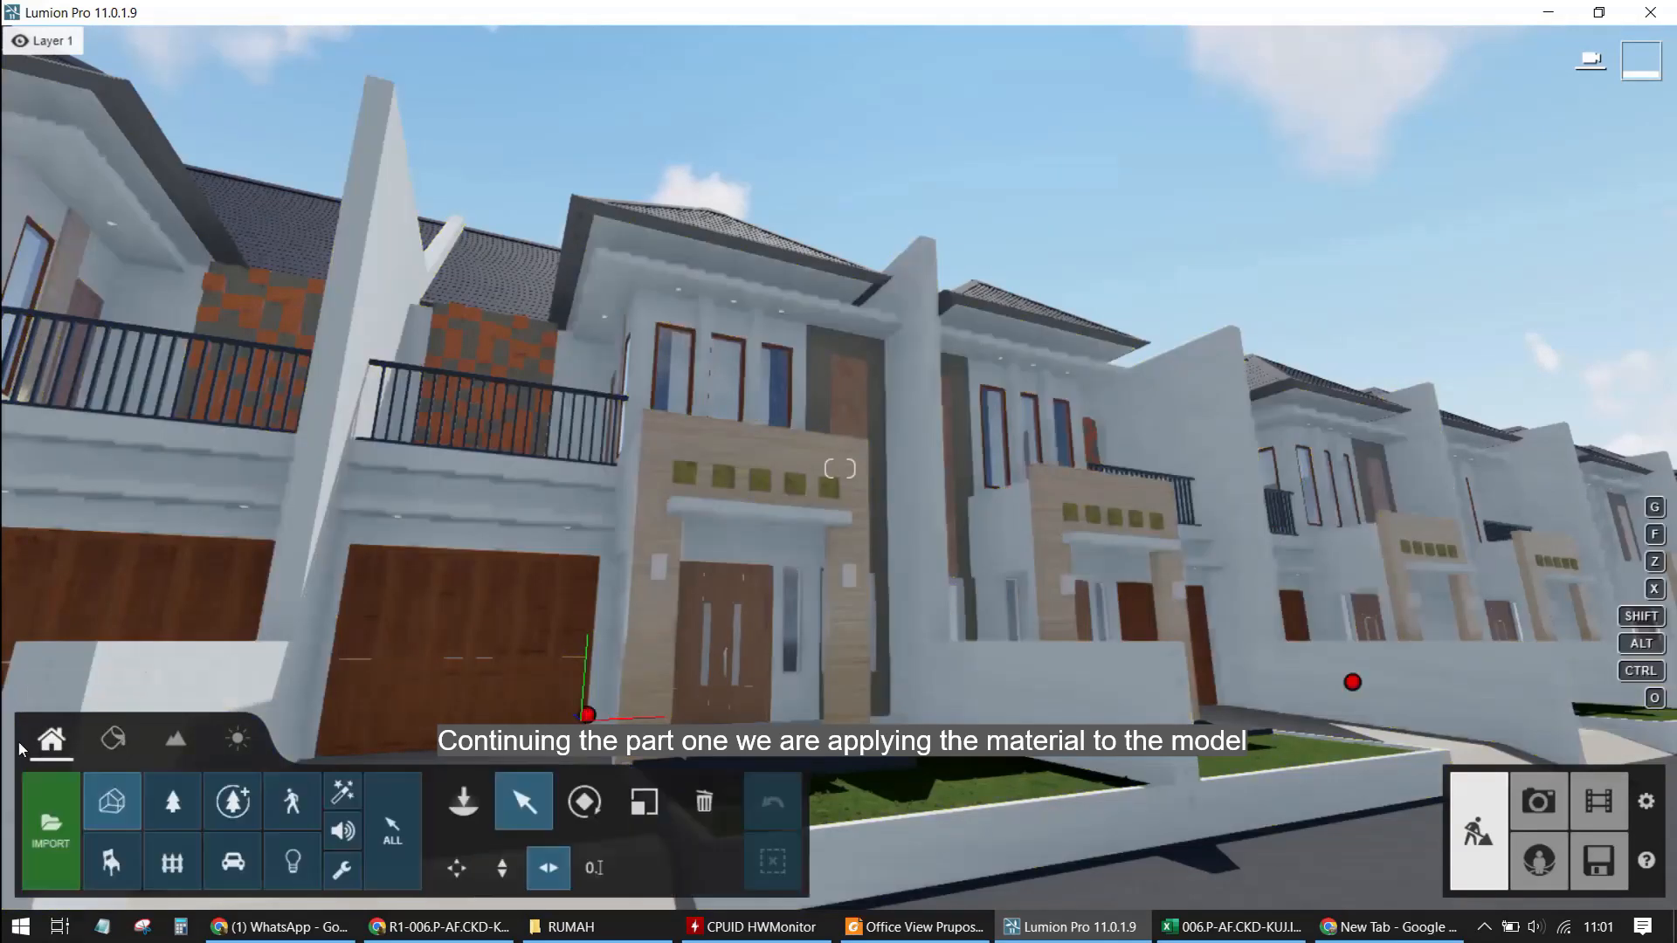
left_click(482, 812)
left_click(166, 810)
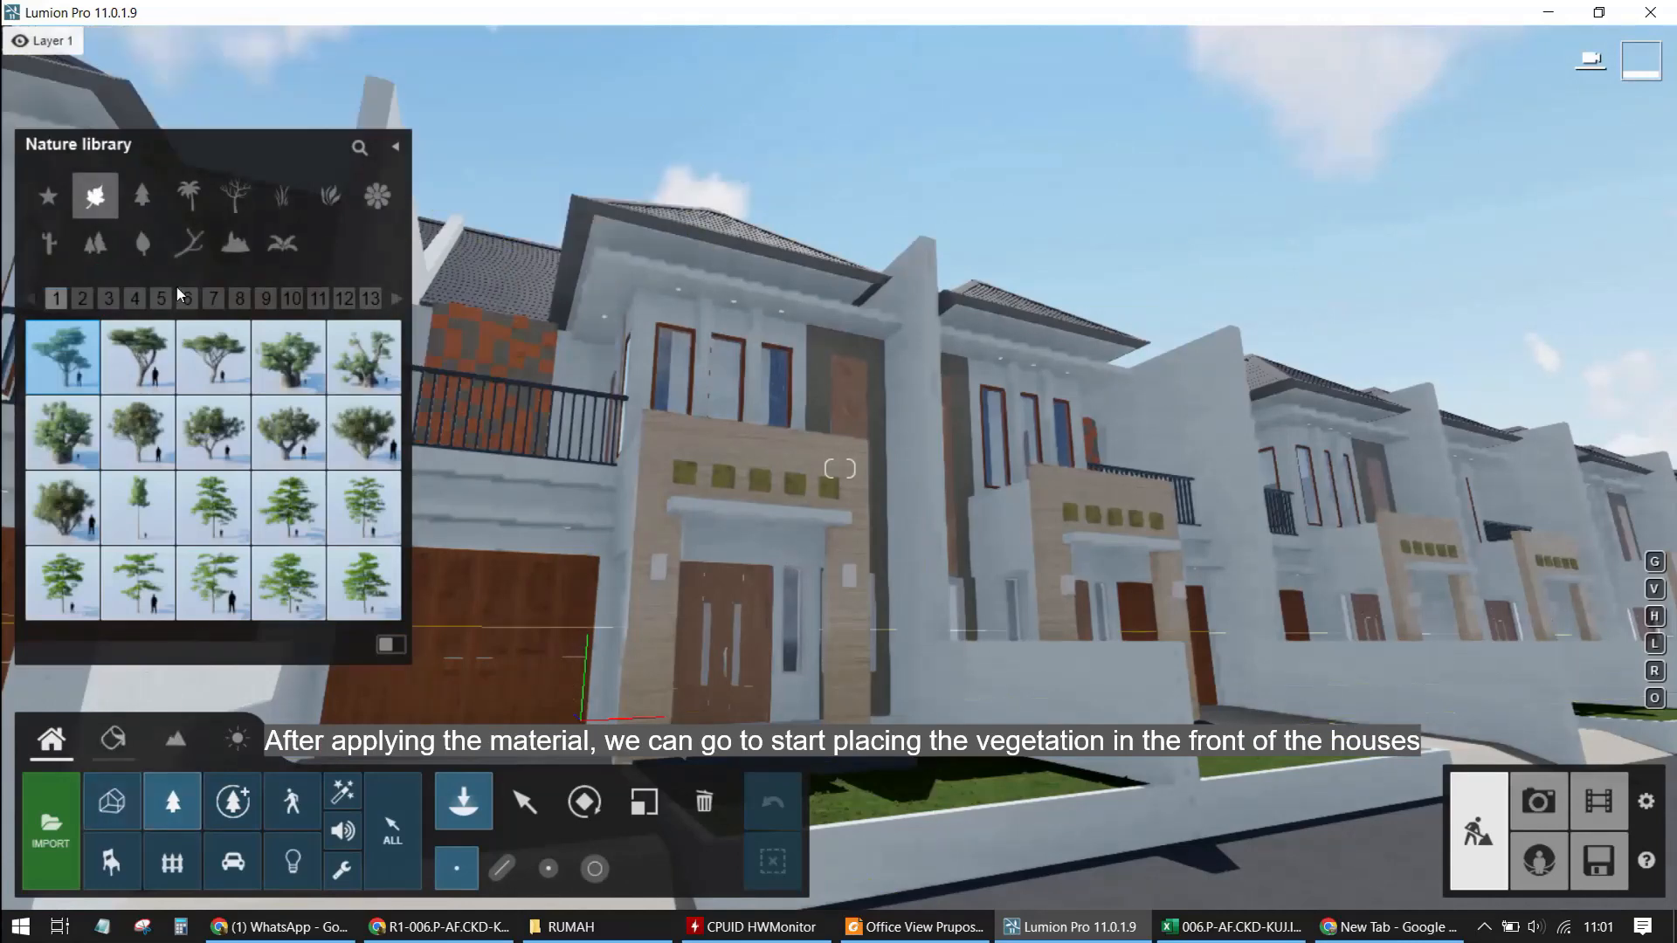
left_click(50, 195)
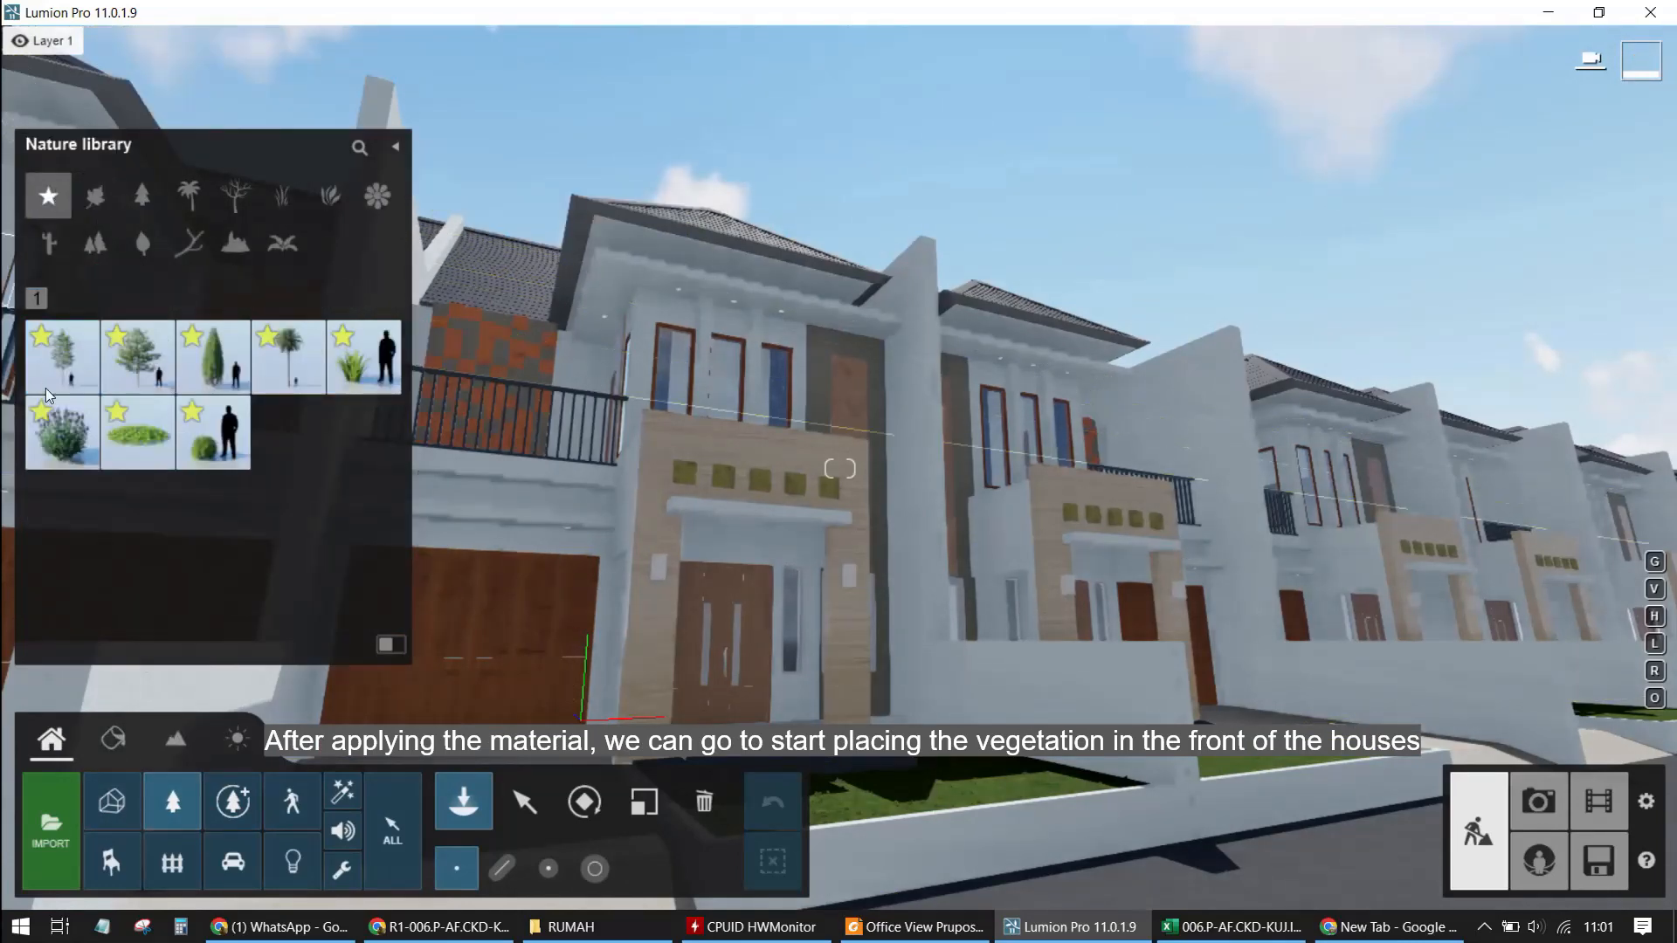
Place the slender favourite tree, scaled down, on the front lawn near the dividing wall and the street-side border
left_click(119, 364)
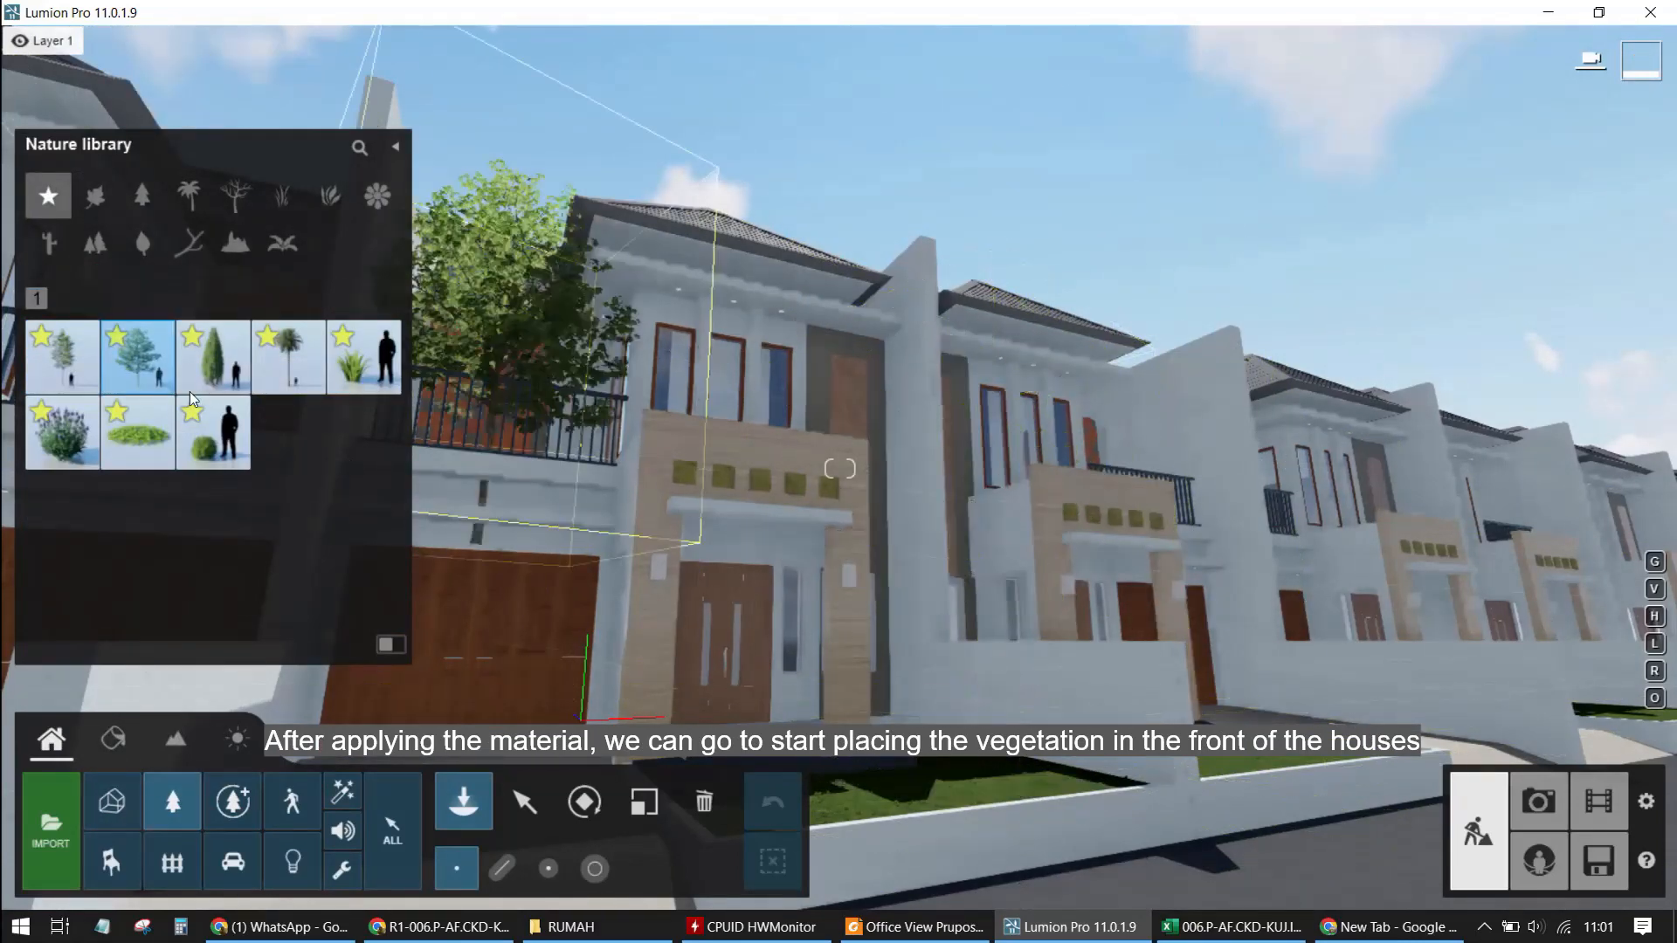
left_click(62, 358)
left_click(985, 774)
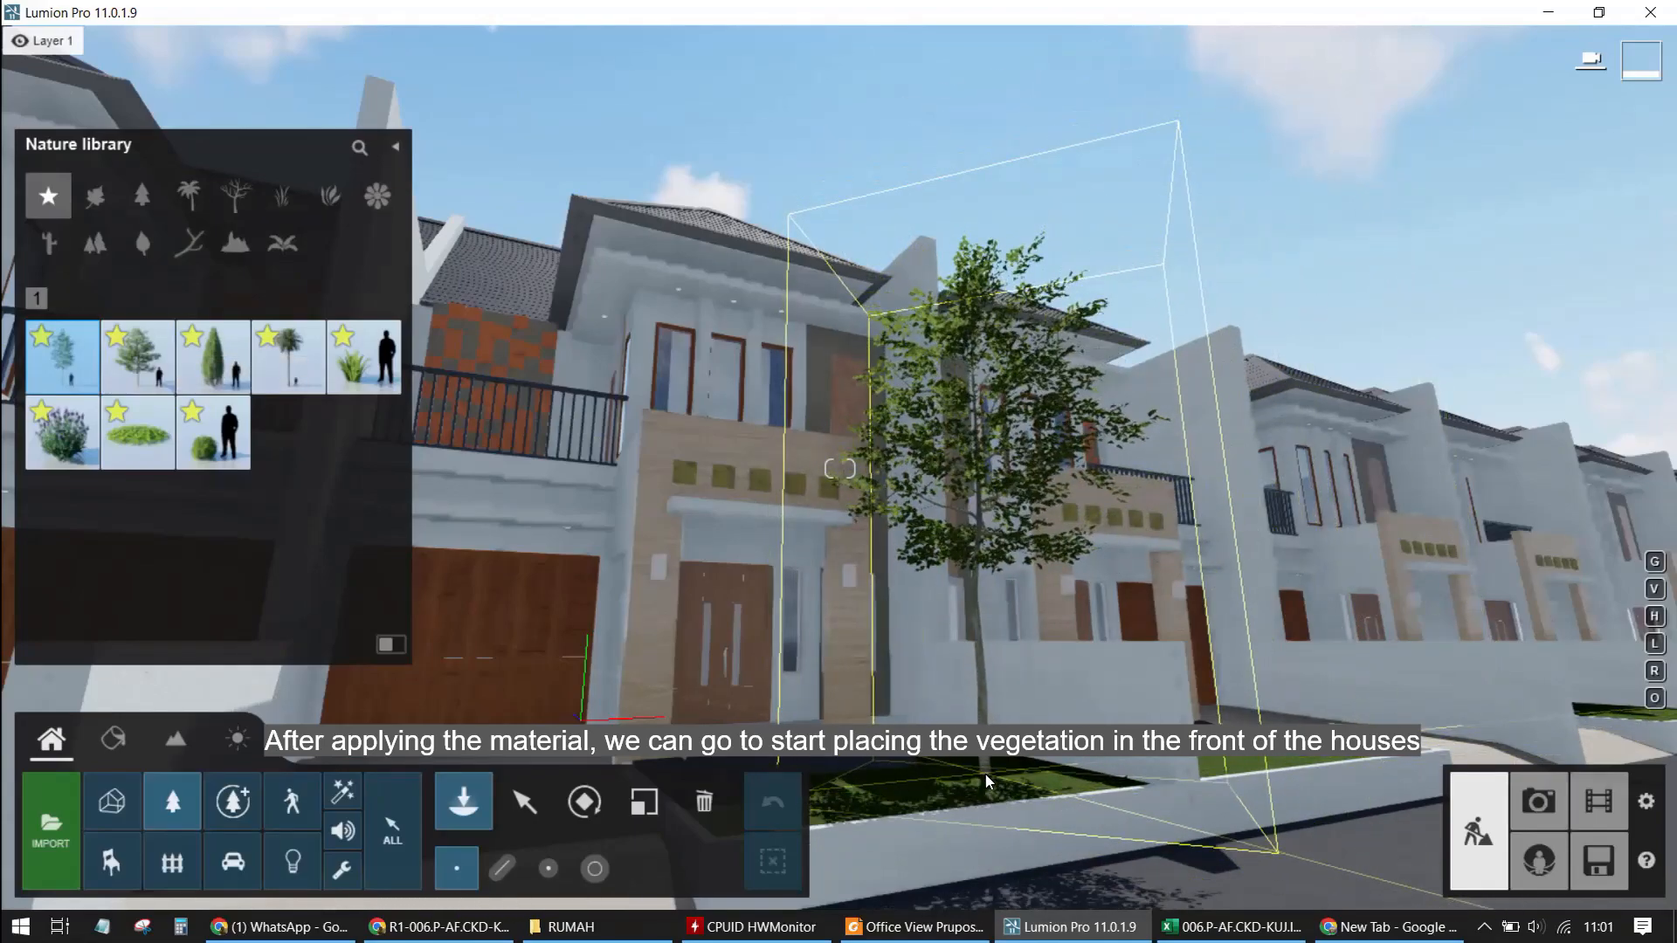
right_click_drag(986, 774, 1052, 593)
key("q")
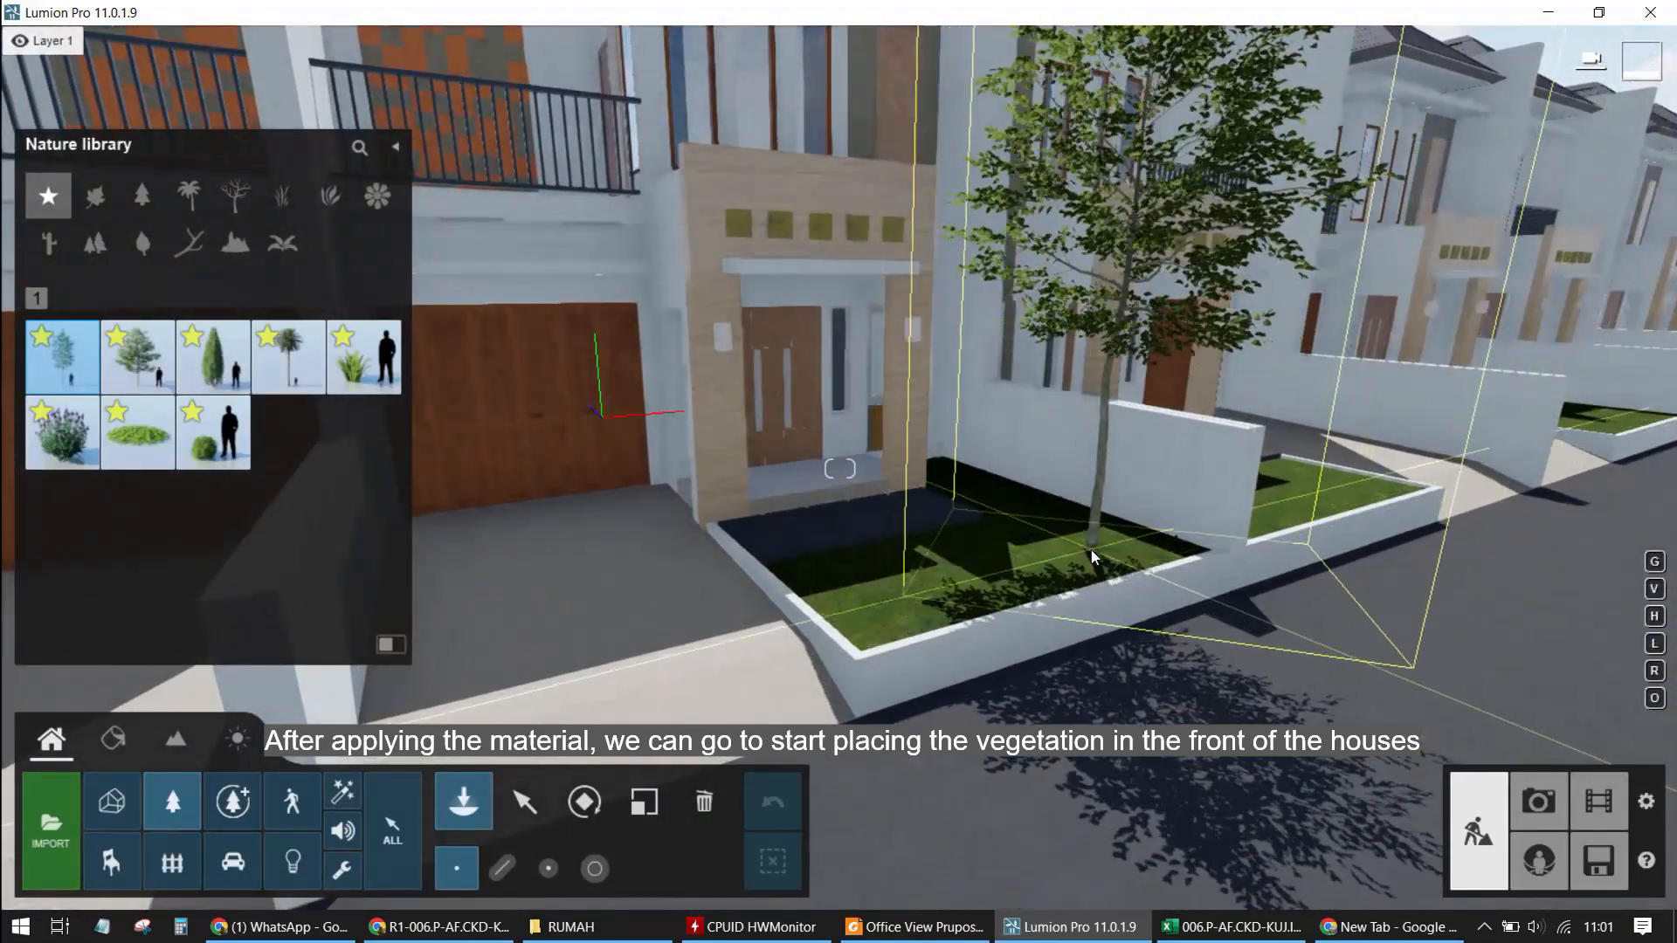
right_click_drag(1082, 561, 1103, 643)
key("l")
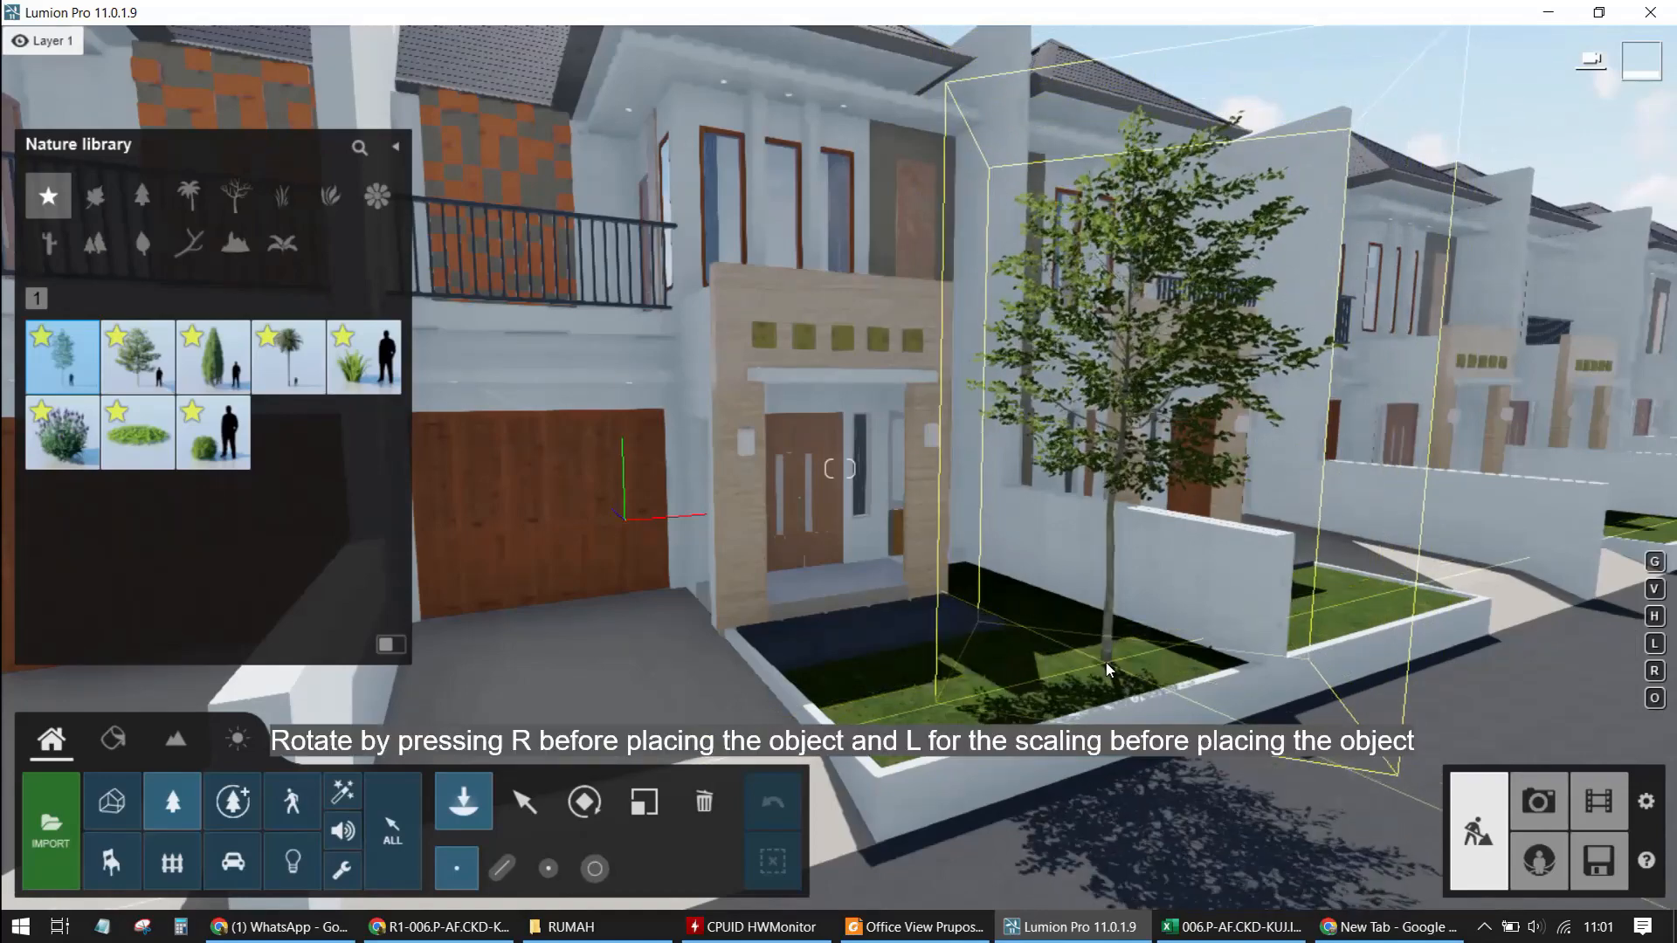
key("l")
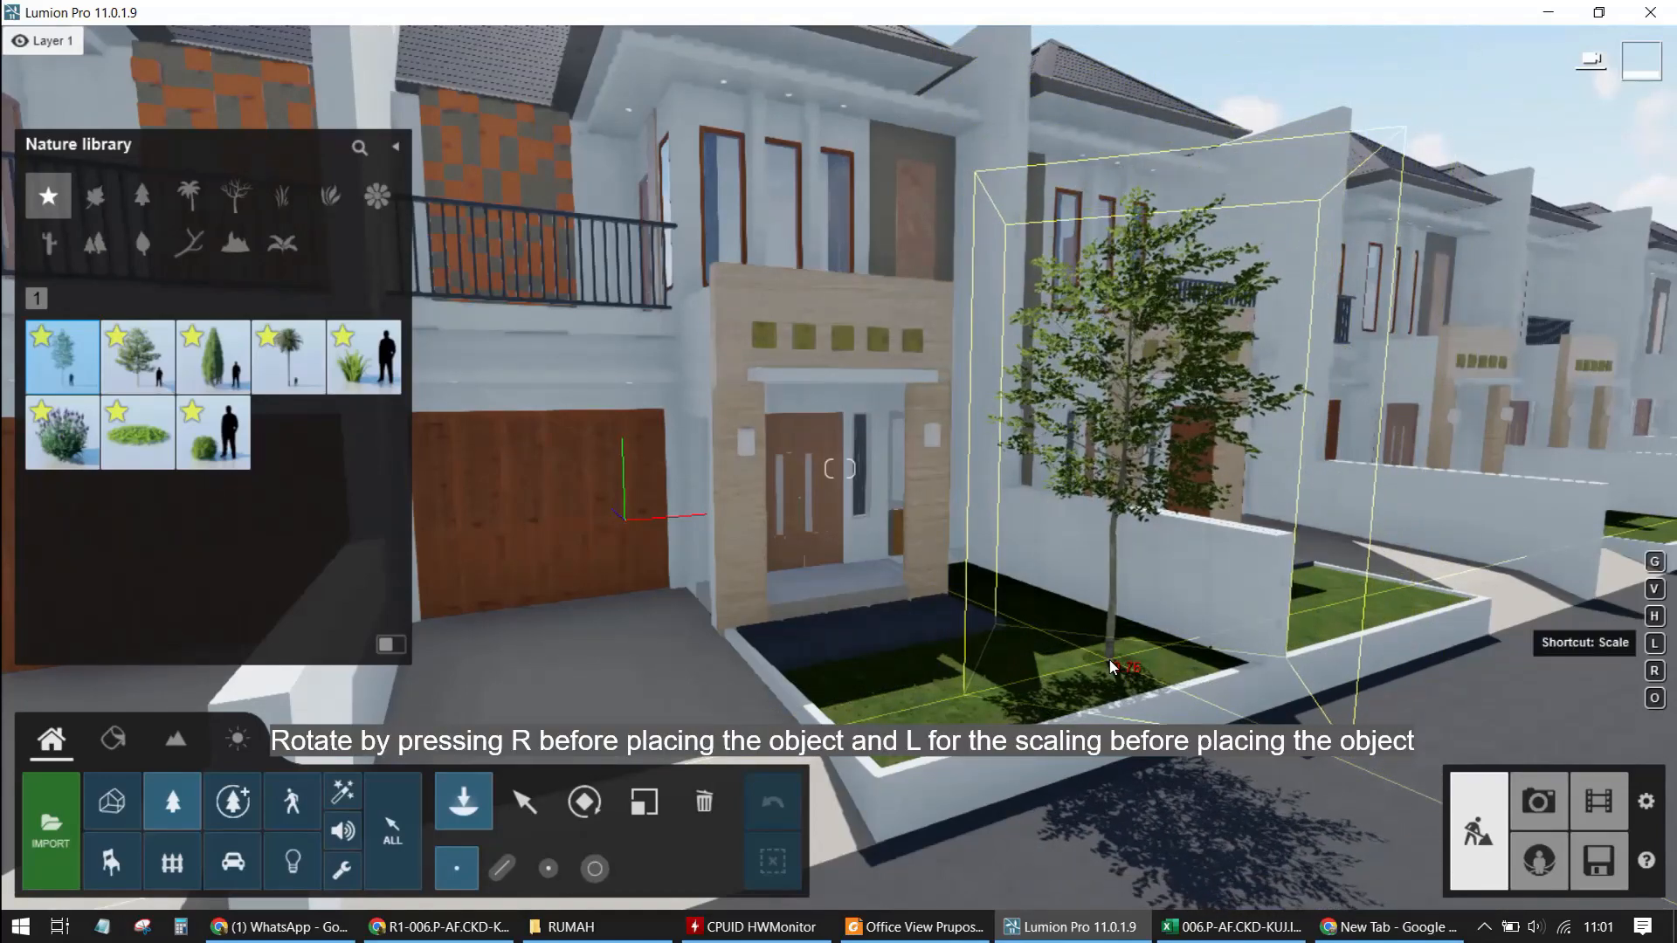
left_click(1111, 683)
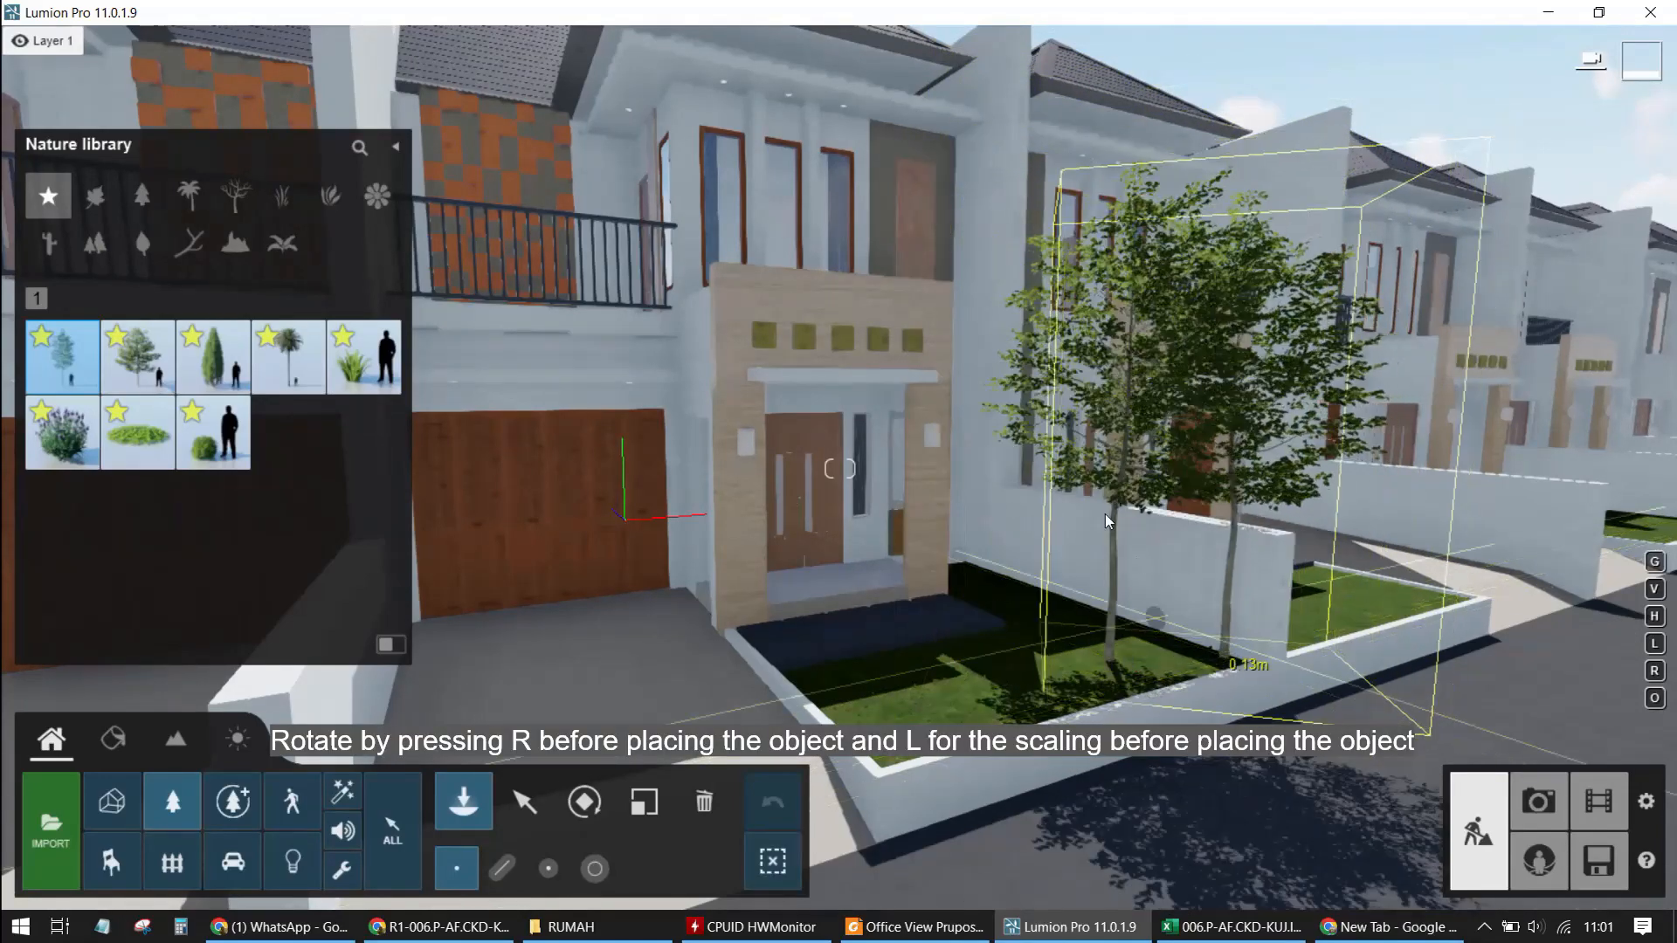
Place three Yaupon Holly 02 shrubs along the driveway-side border of the front garden, up to the street corner
left_click(211, 443)
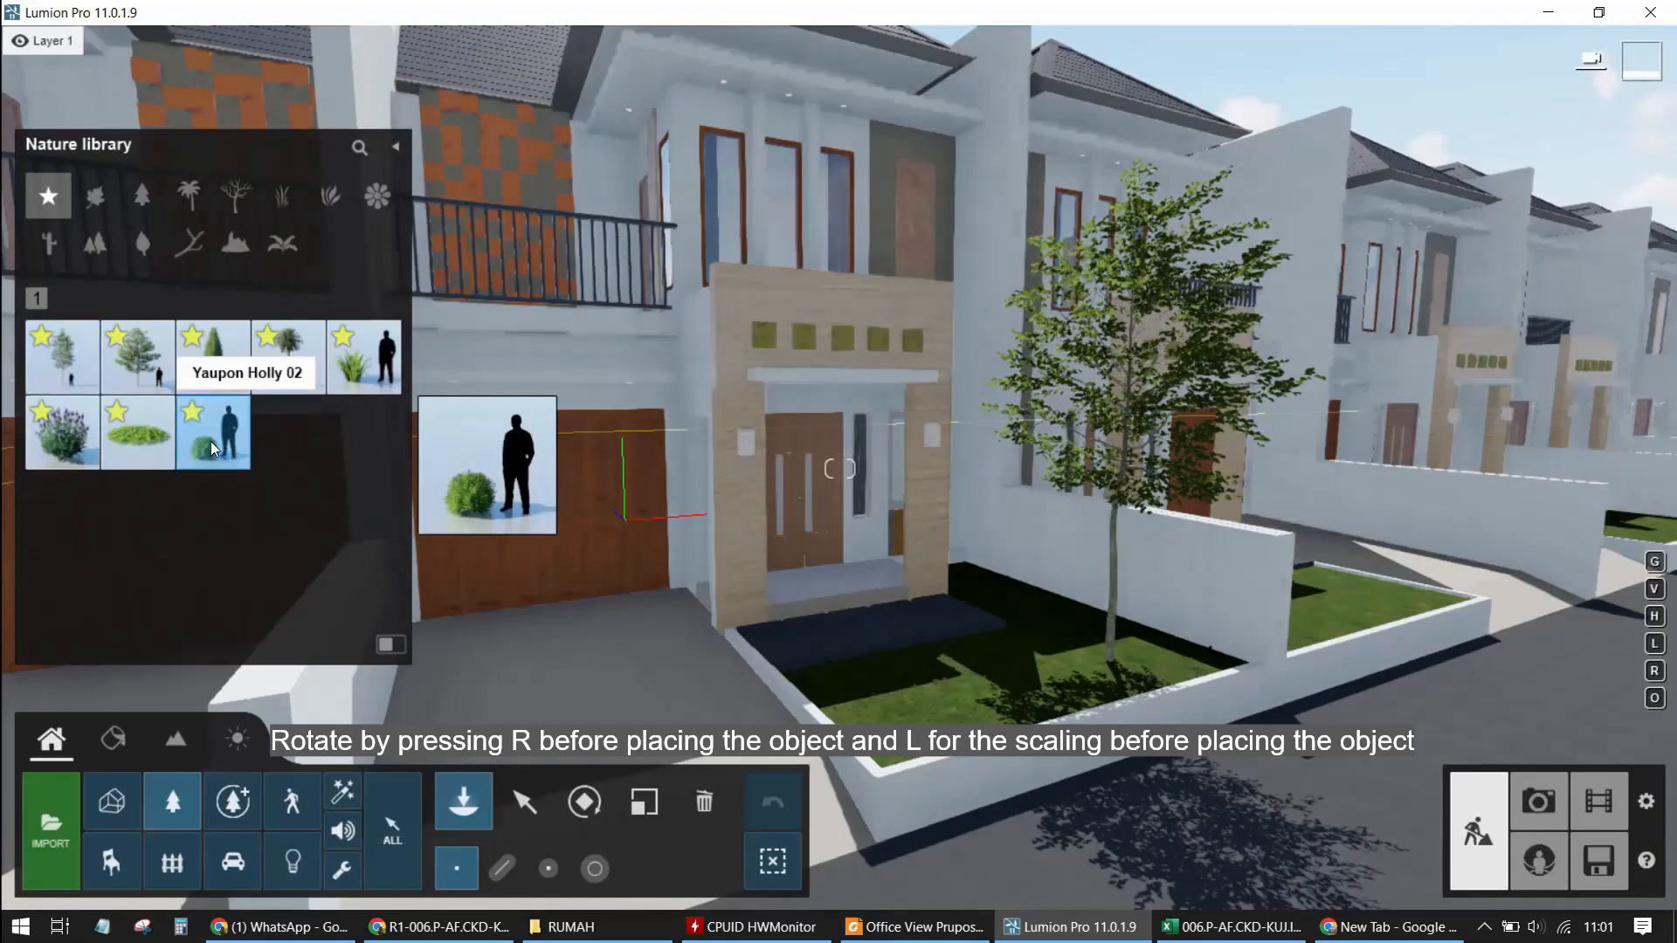
key("w")
right_click_drag(838, 350, 1155, 553)
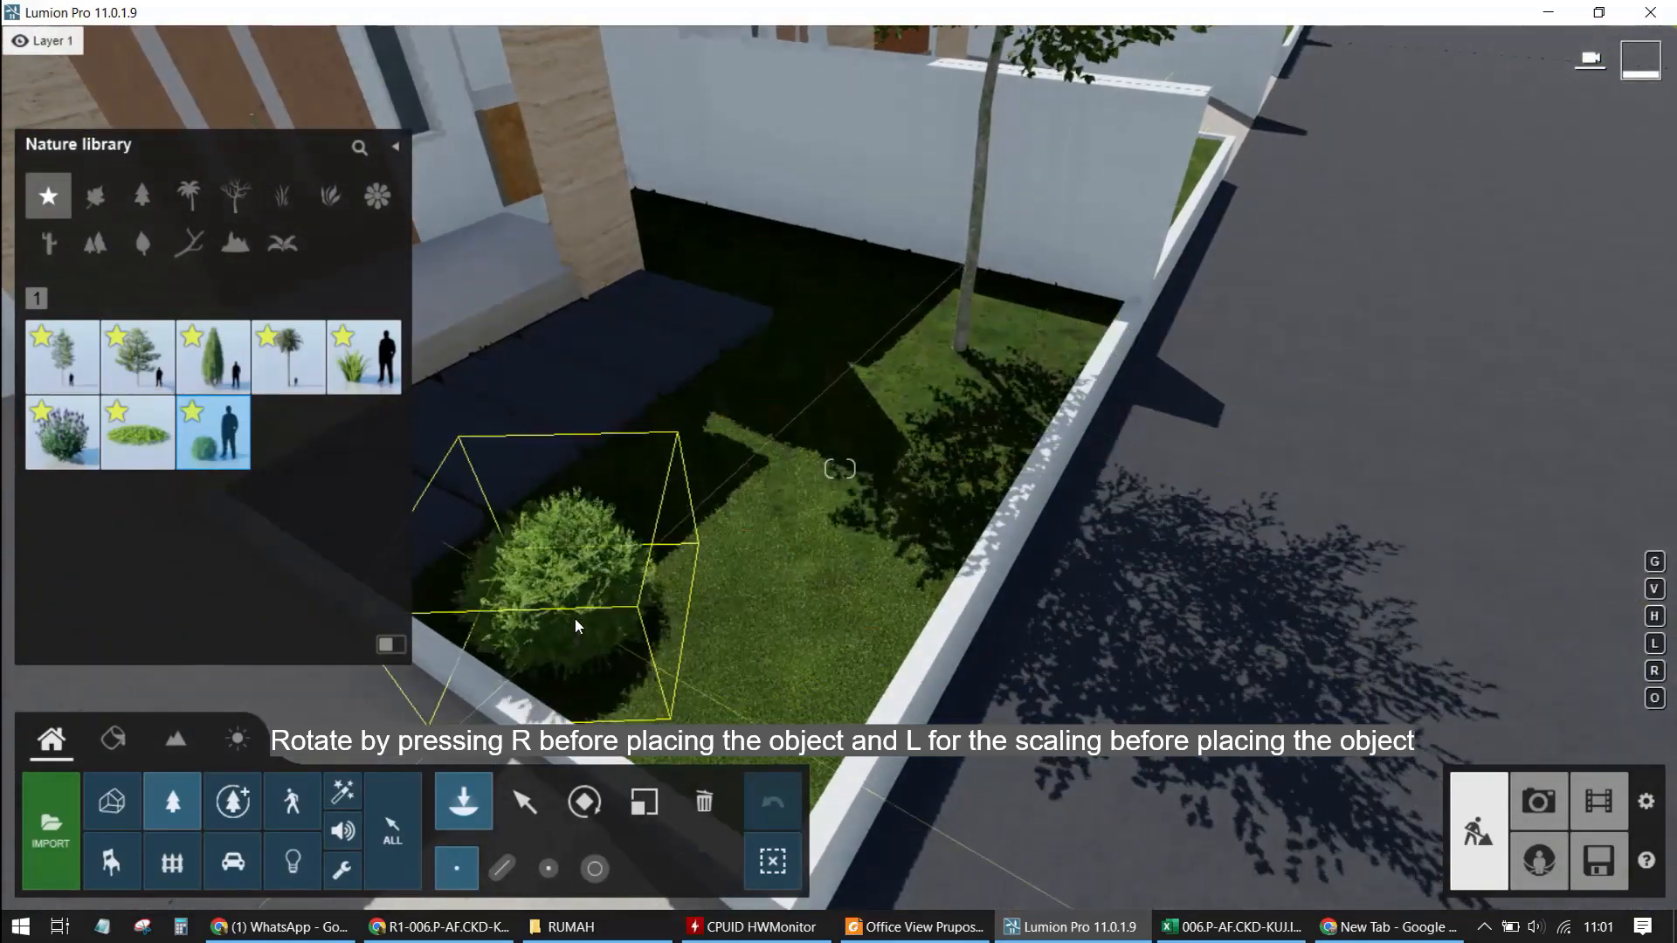
right_click_drag(575, 619, 550, 631)
left_click(549, 577)
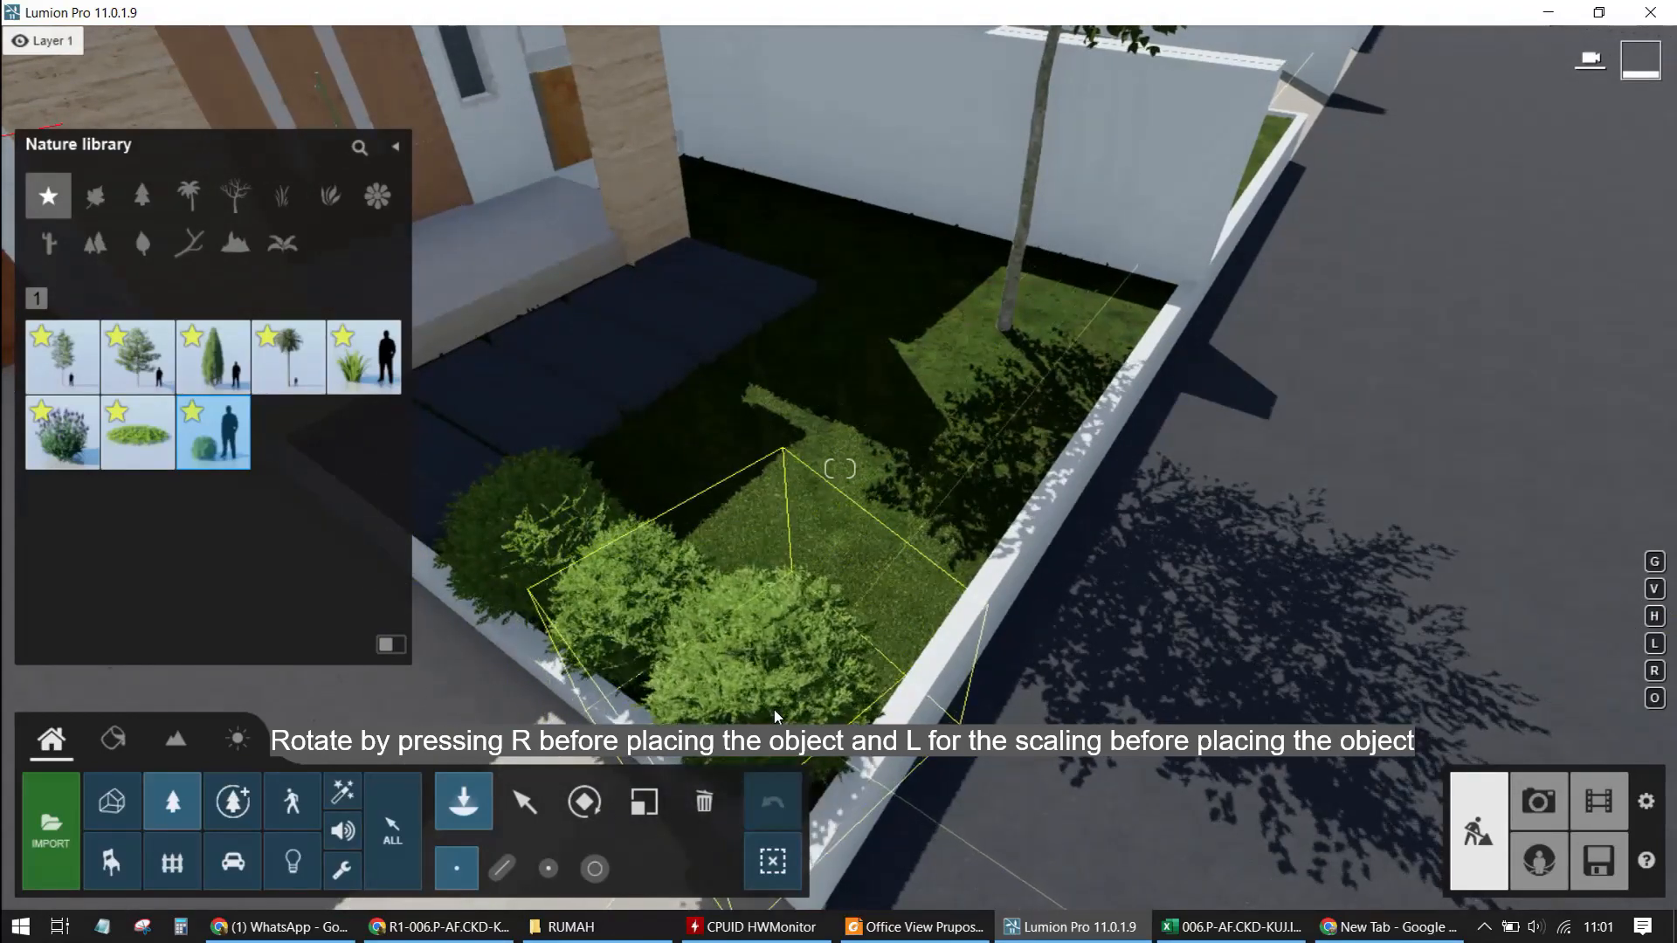
left_click(772, 697)
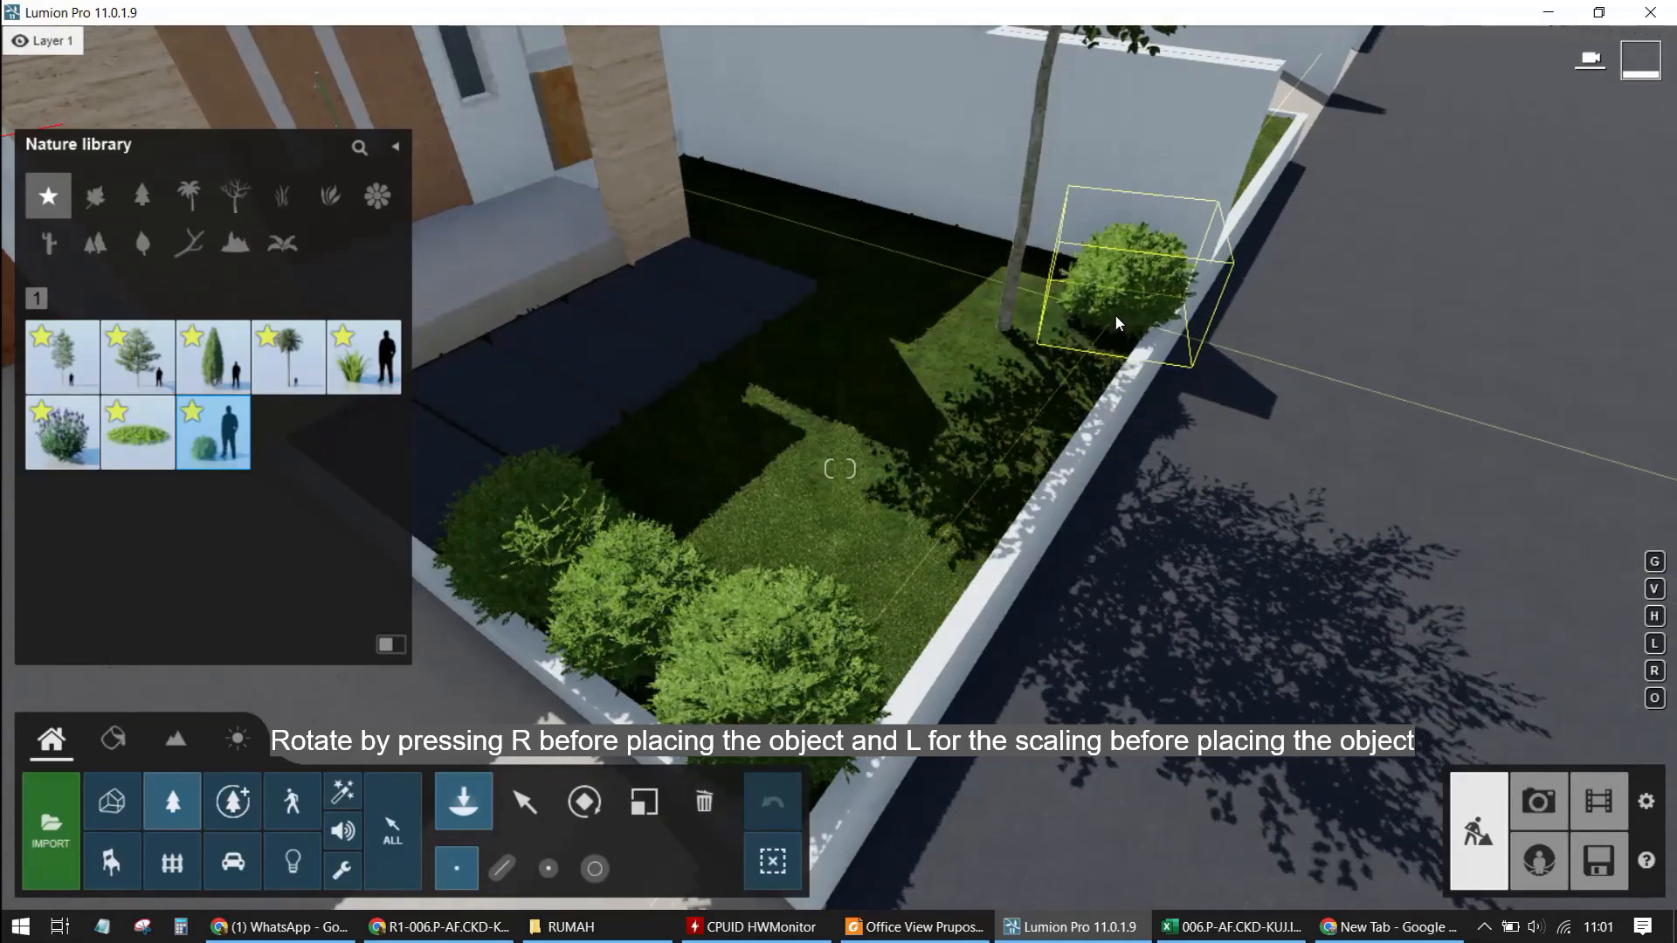
Place more Yaupon Holly 02 shrubs along the street-side border near the dividing wall and in the back corner against the house
left_click(1125, 320)
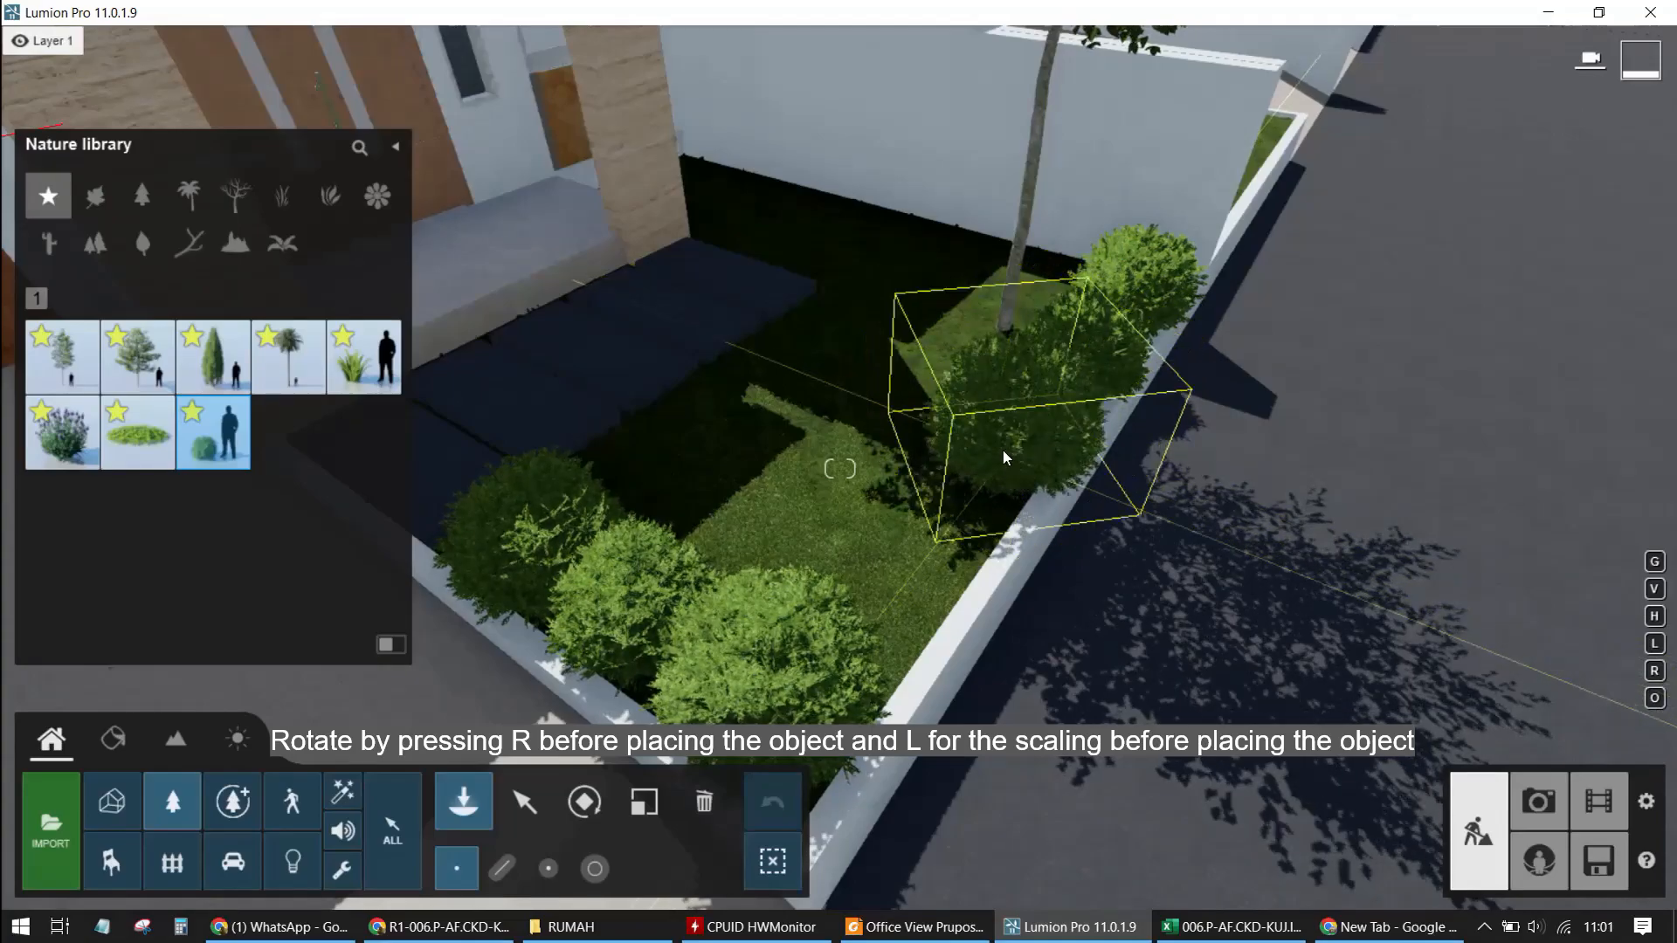
right_click_drag(947, 311, 633, 334)
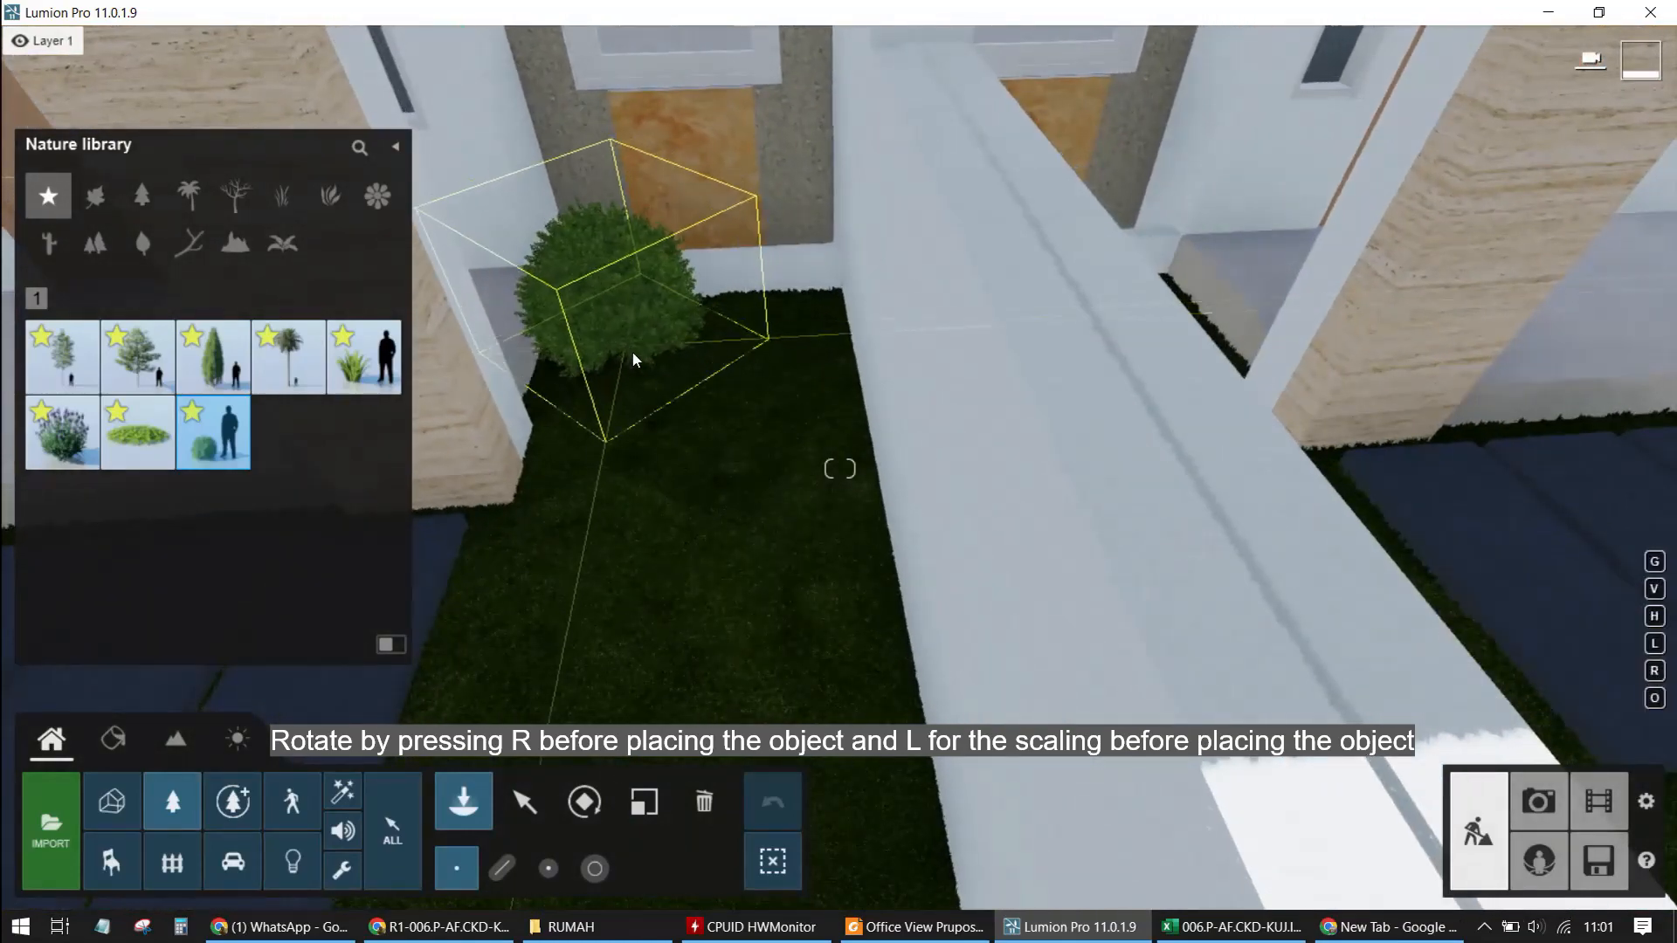
left_click(625, 350)
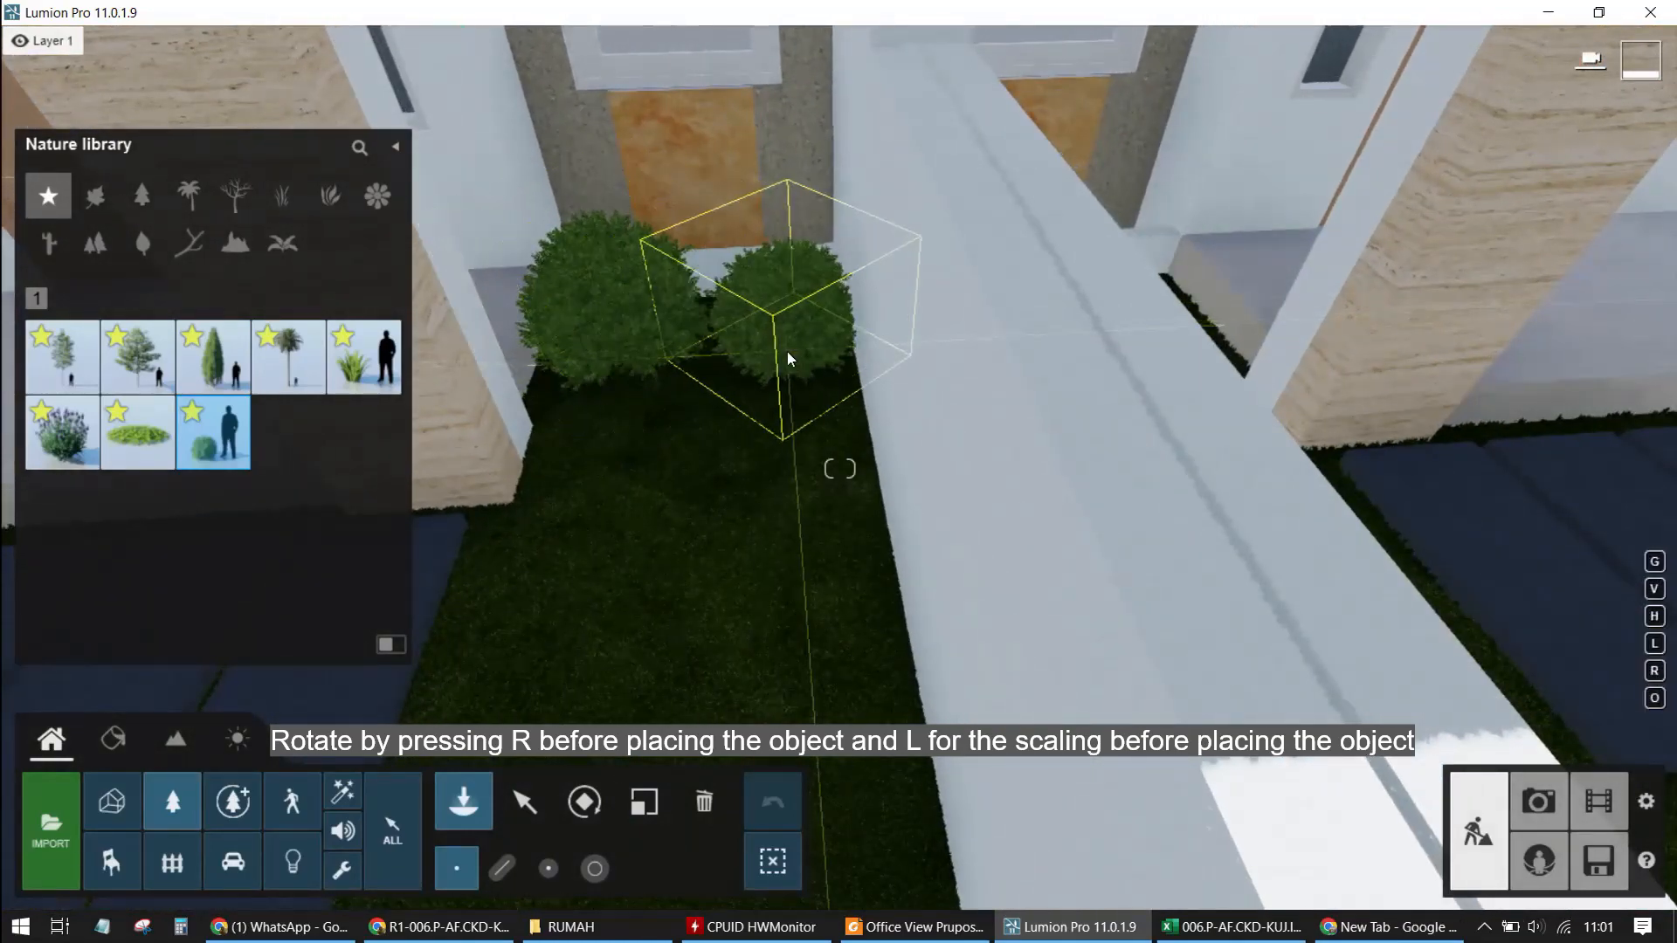
Place two Flax Green plants around the base of the tree, scaling the second one down
right_click_drag(772, 348, 627, 584)
key("s")
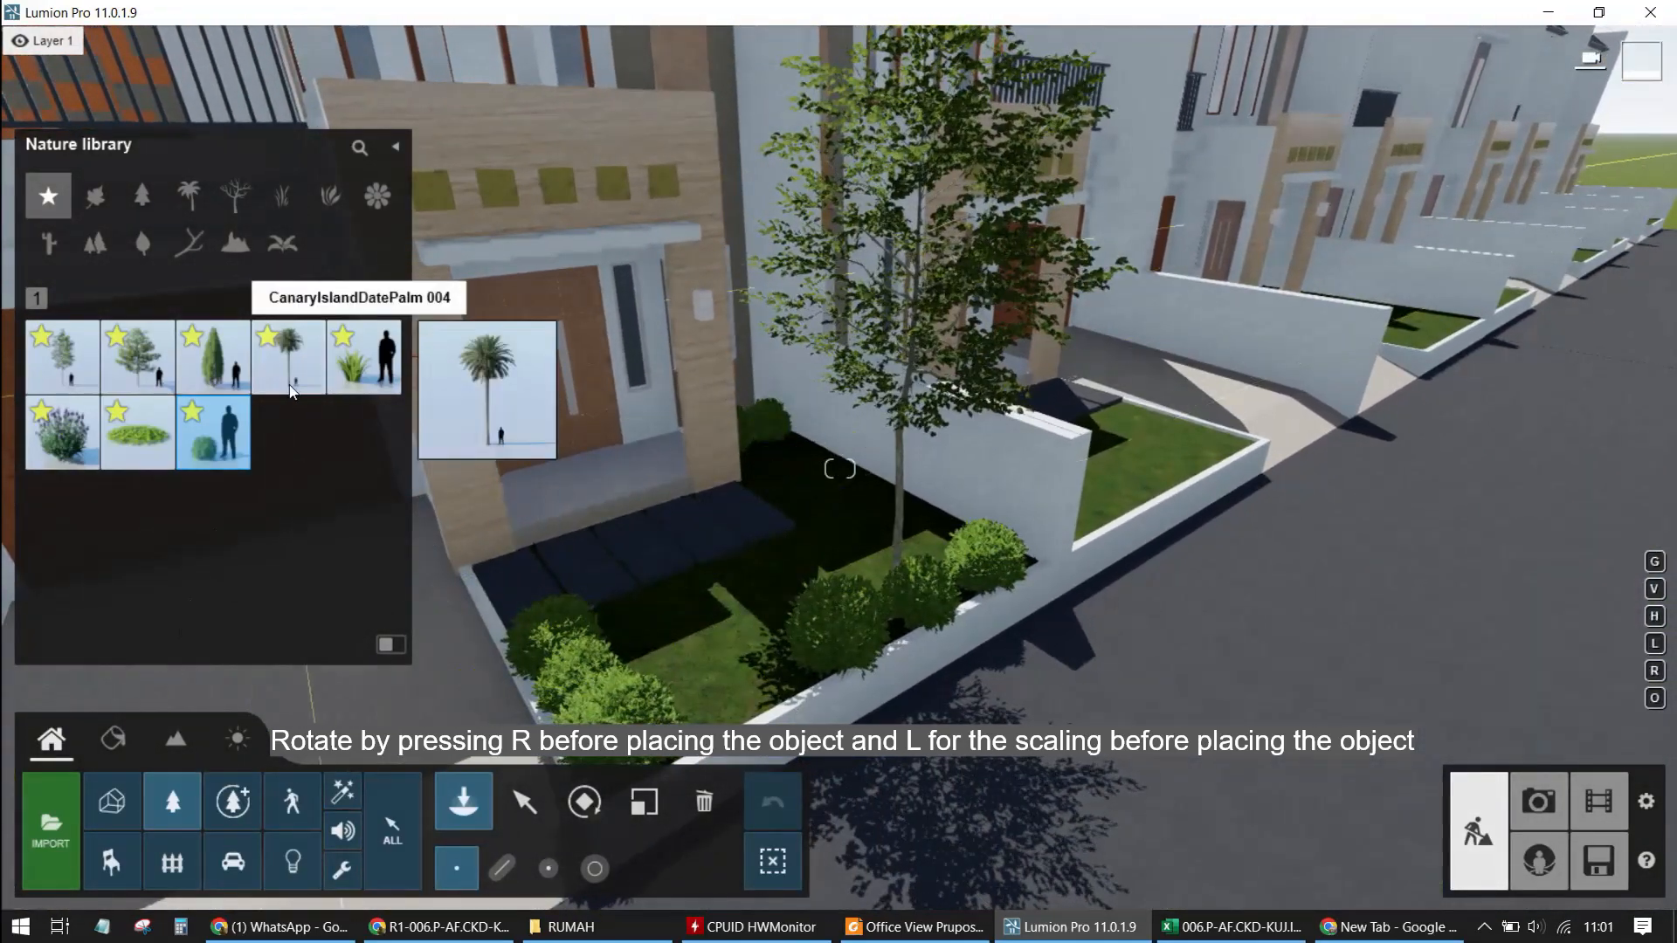
left_click(357, 372)
key("w")
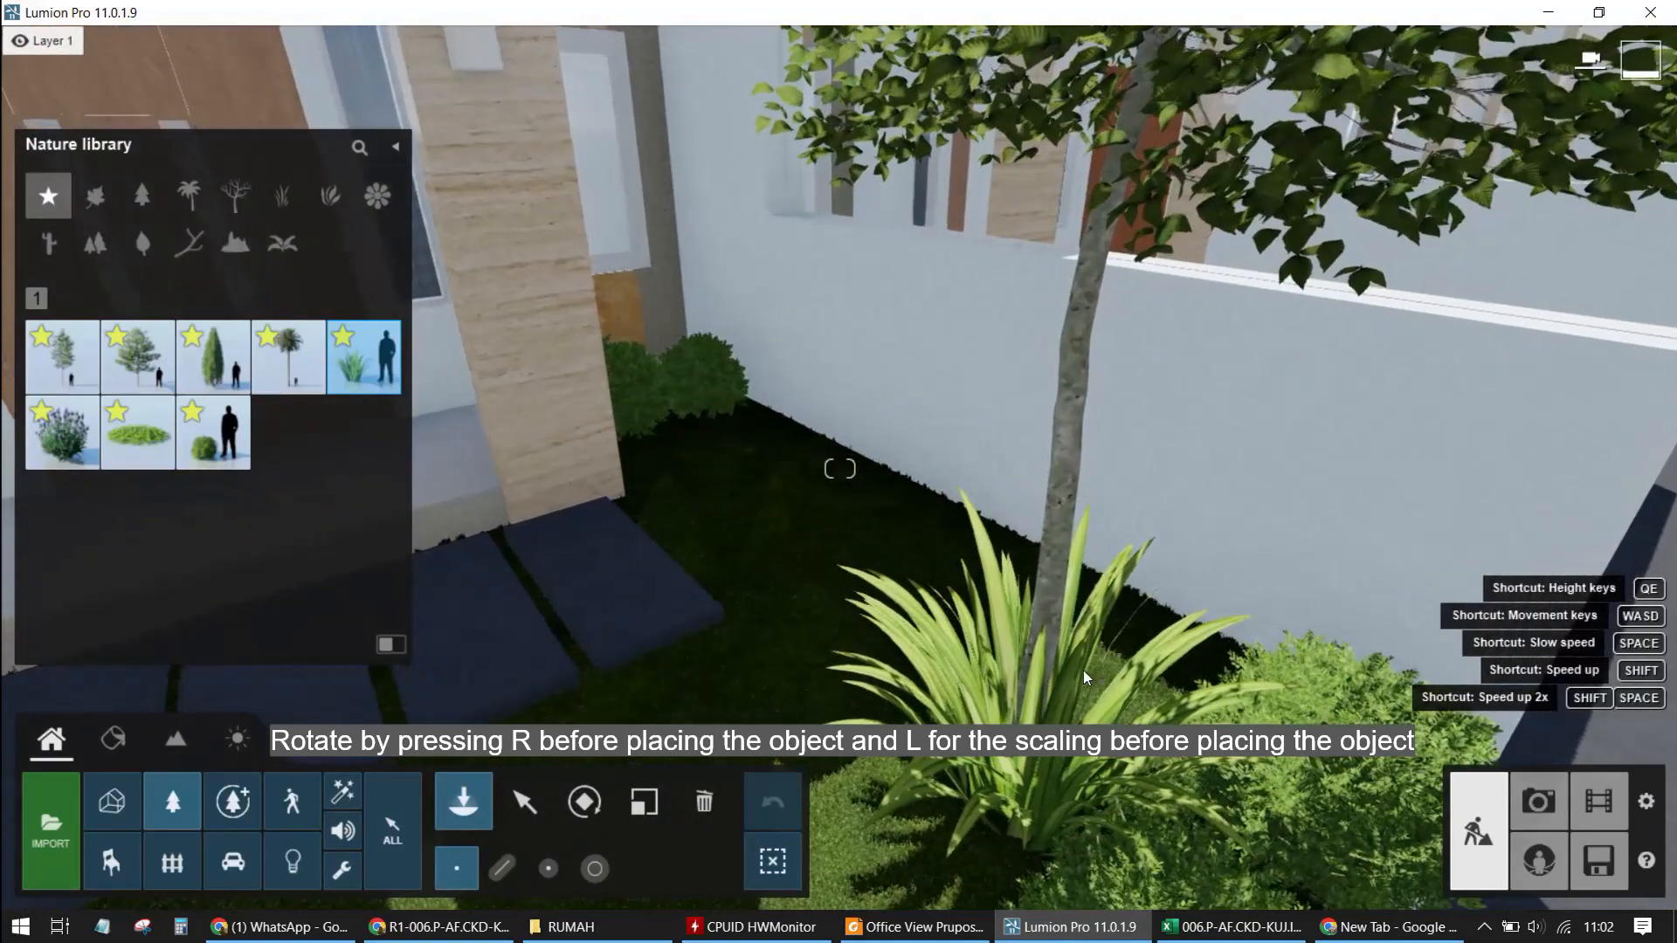
left_click(1083, 669)
key("l")
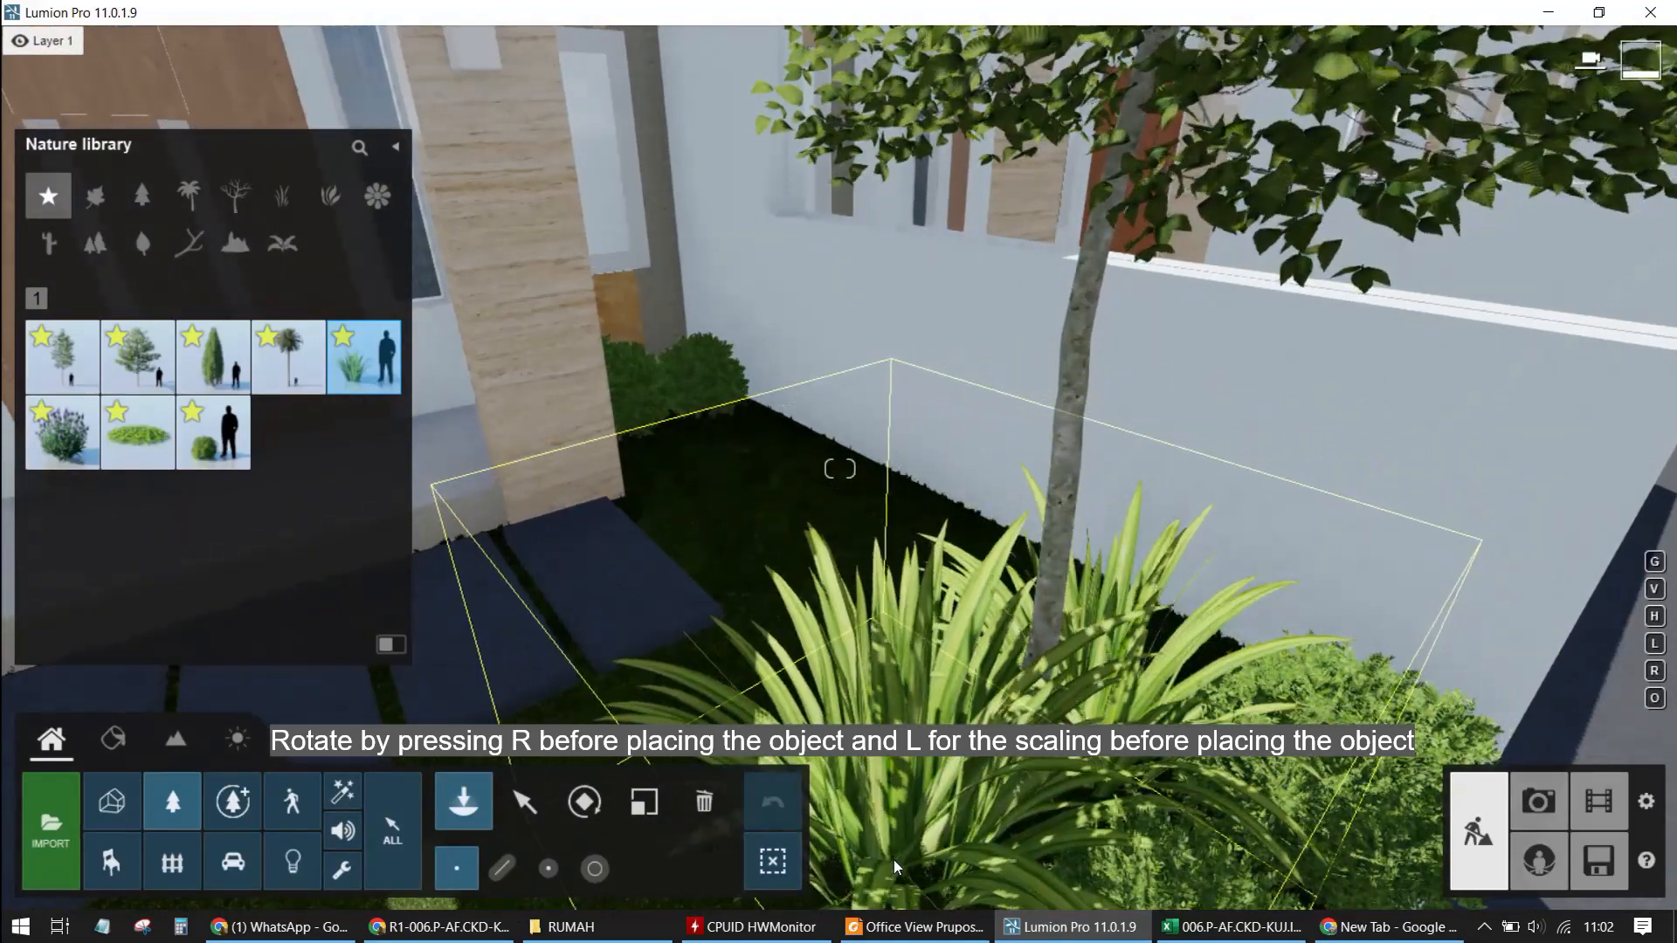
key("l")
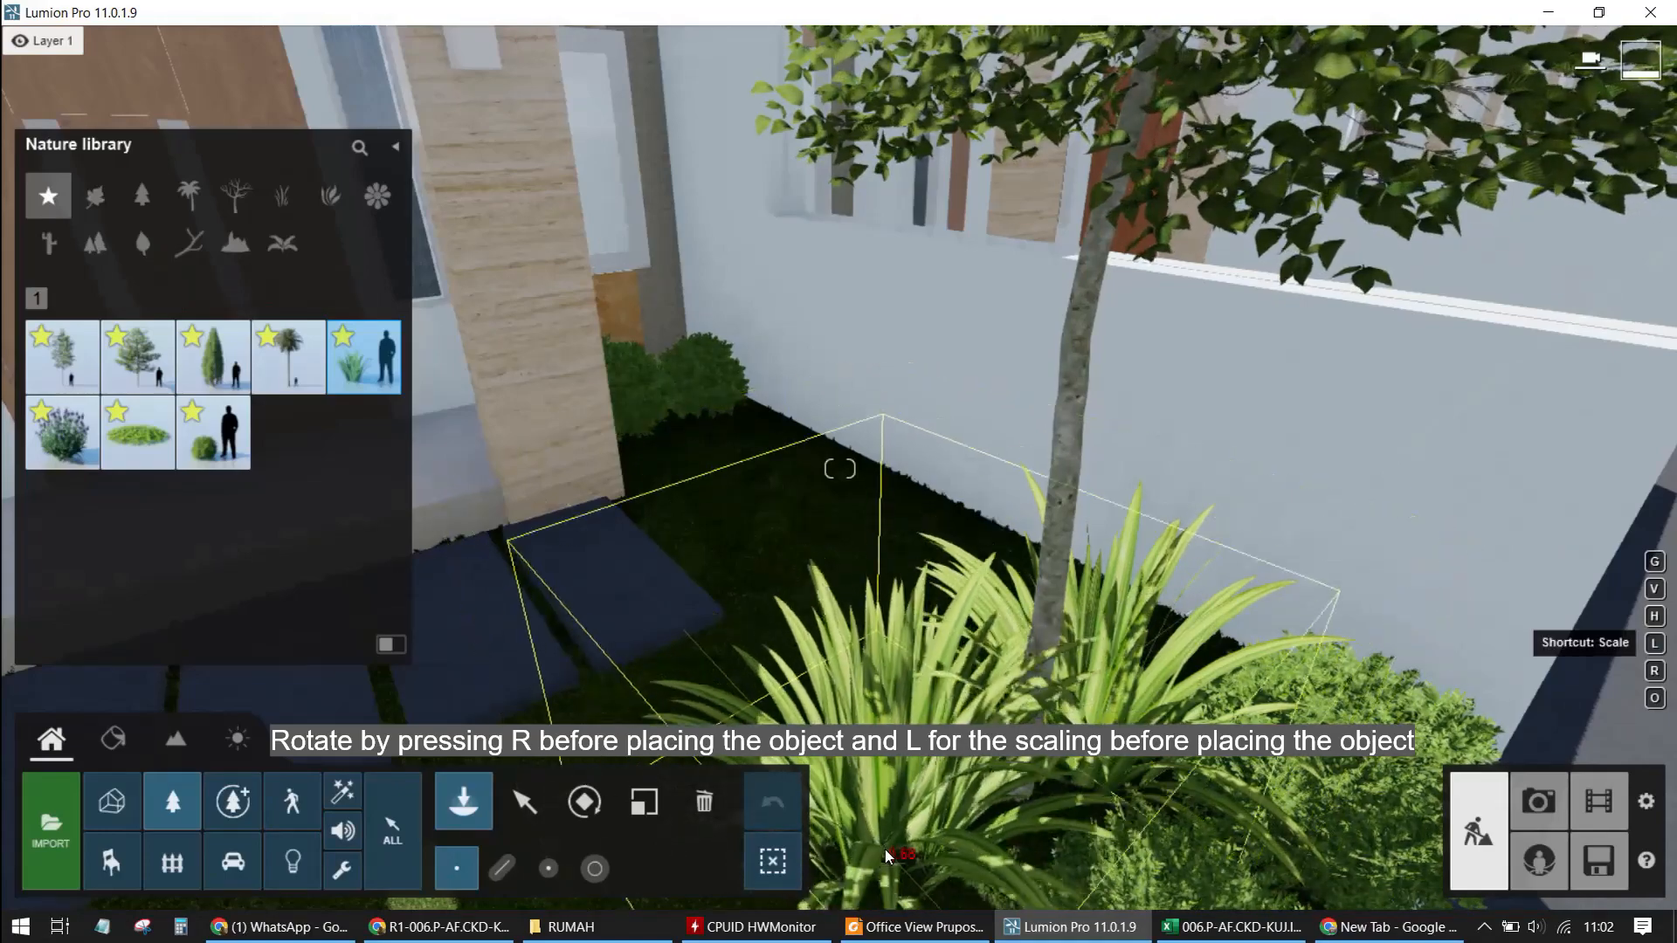
left_click(883, 854)
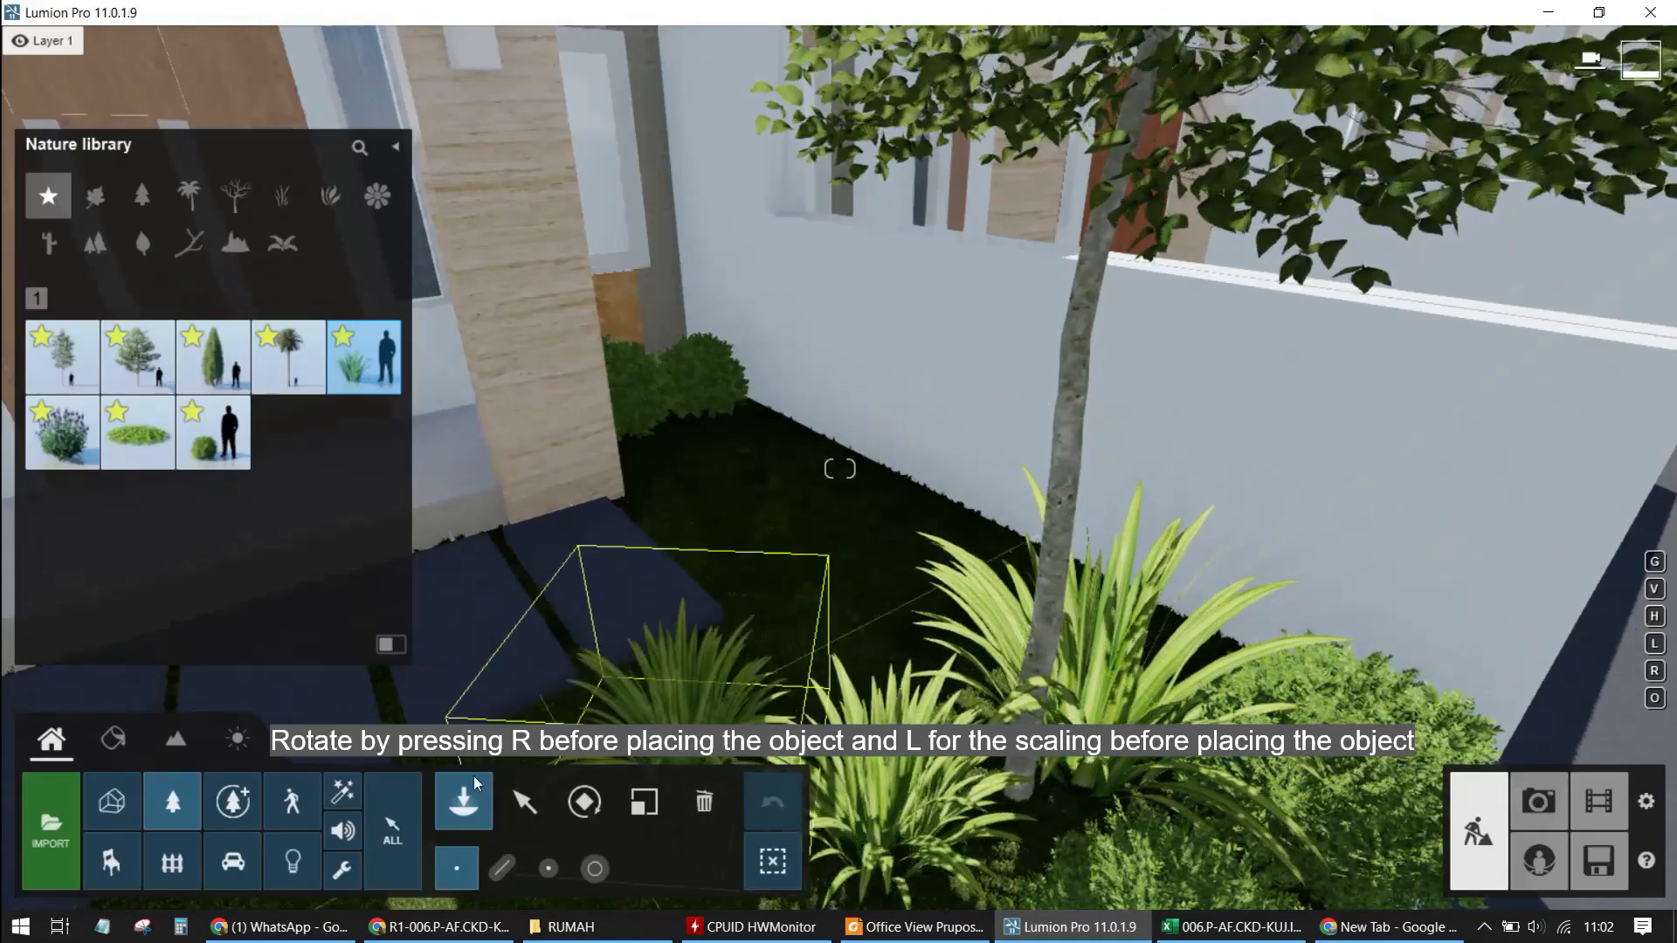
Shift the smaller Flax Green plant slightly toward the street-side border, among the shrubs
left_click(529, 820)
key("s")
right_click_drag(903, 639, 1013, 742)
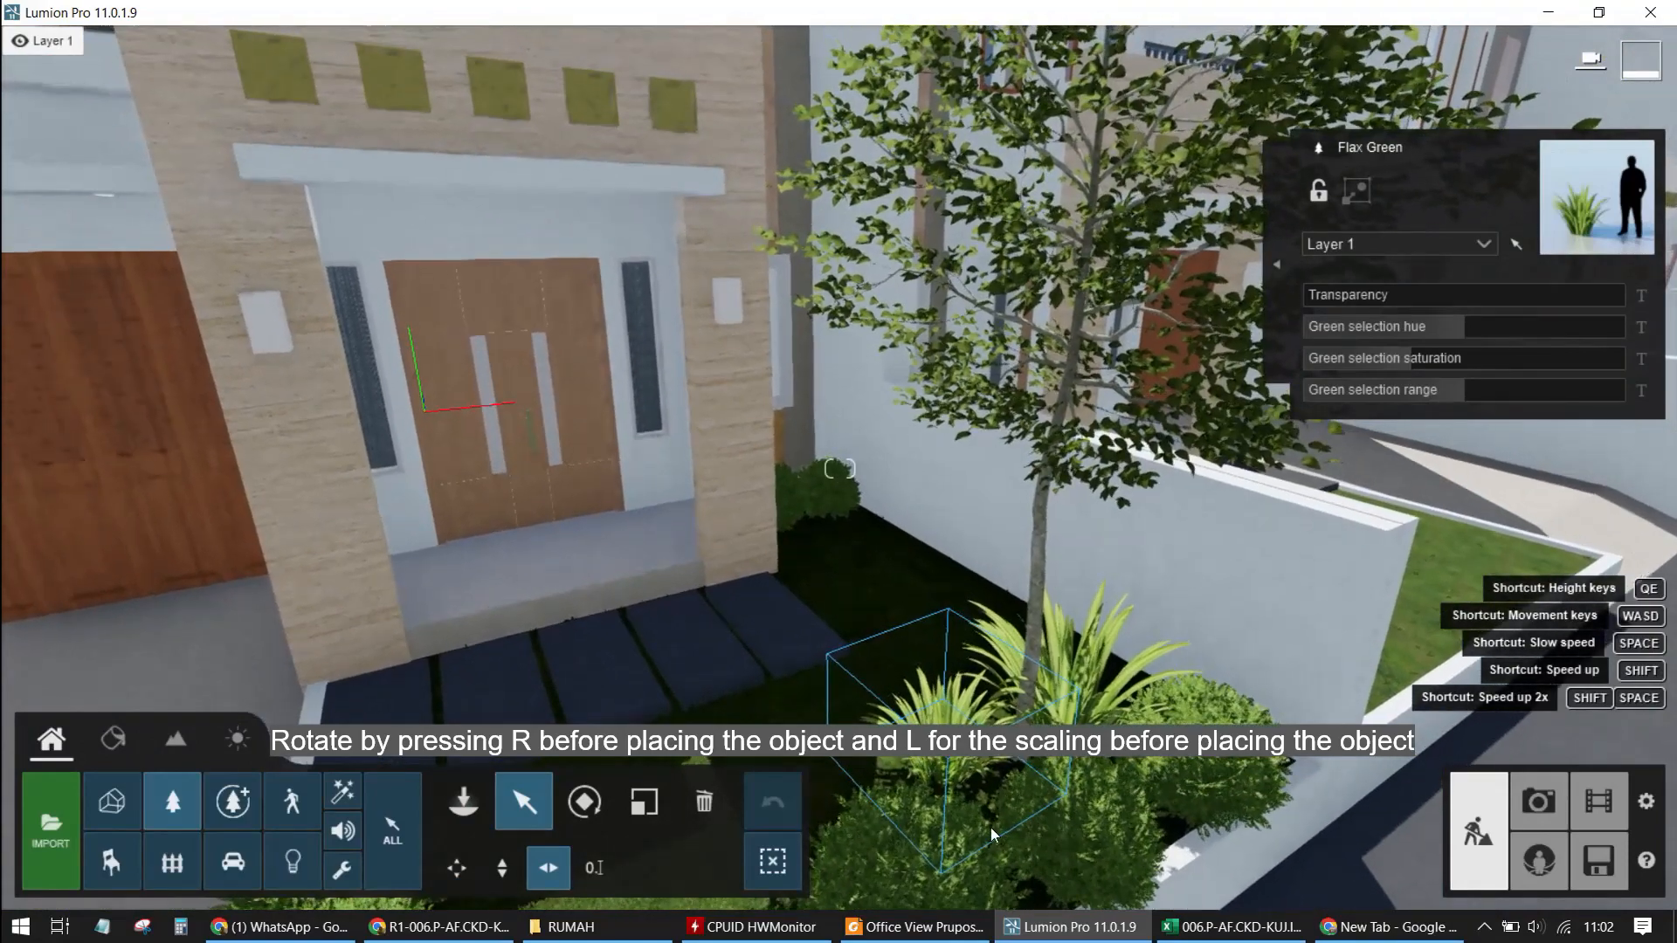
left_click_drag(945, 775, 966, 797)
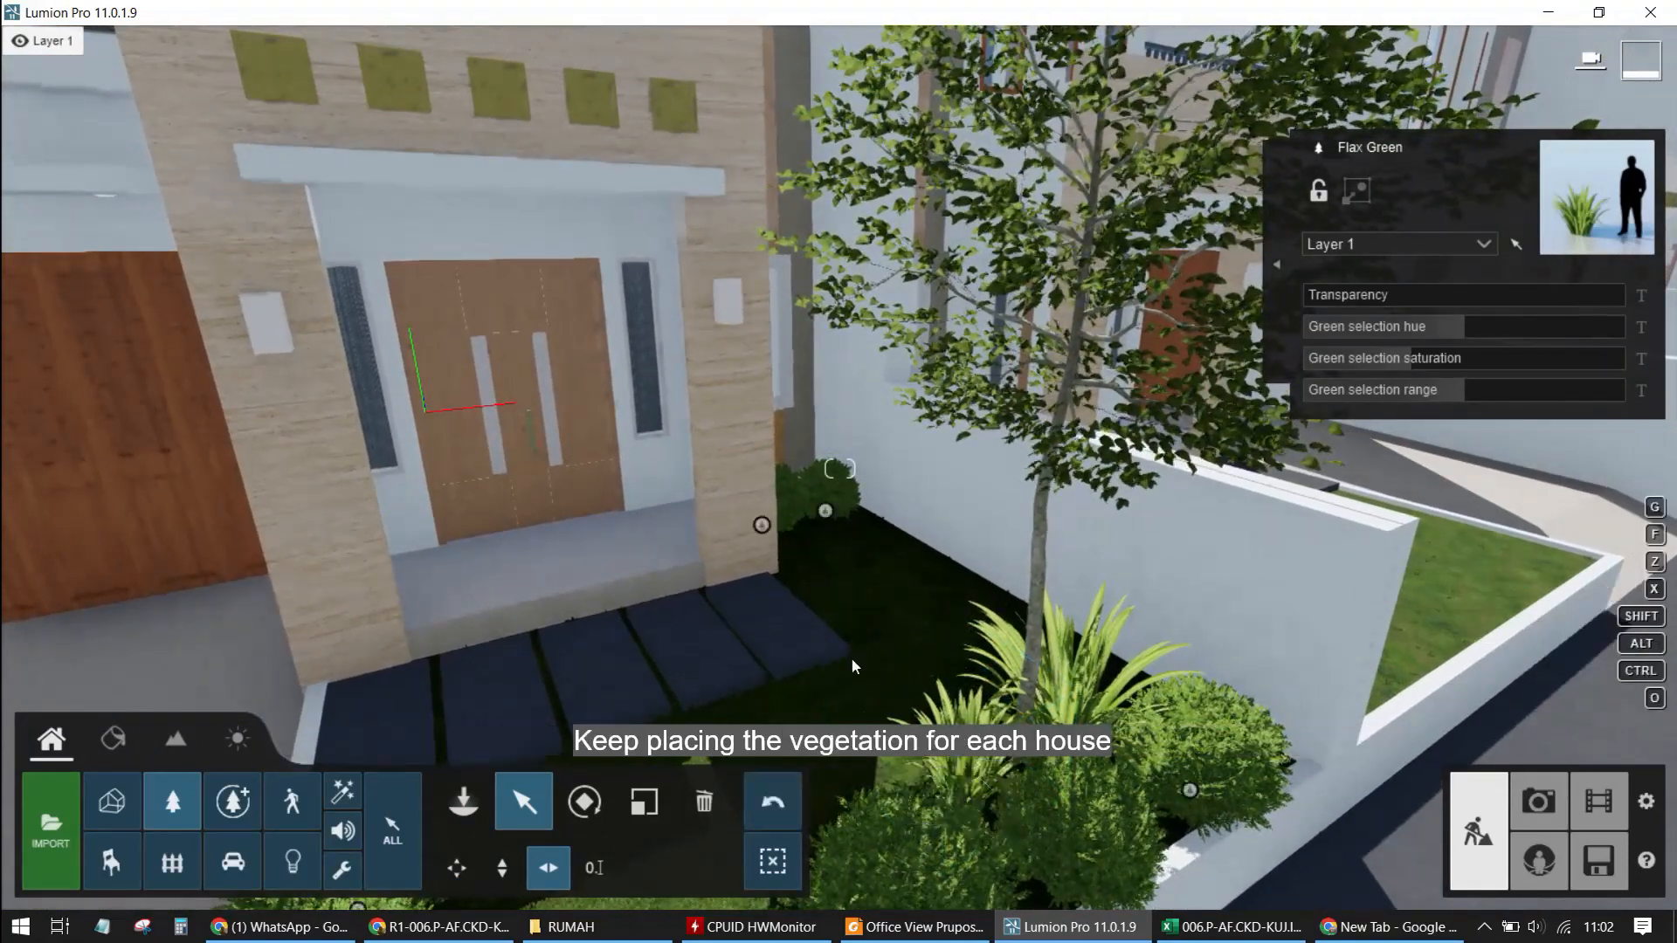
Examine the planted garden and the neighbouring front gardens from the street, and select the Yaupon Holly shrub nearest the garage
key("s")
key("w")
key("w")
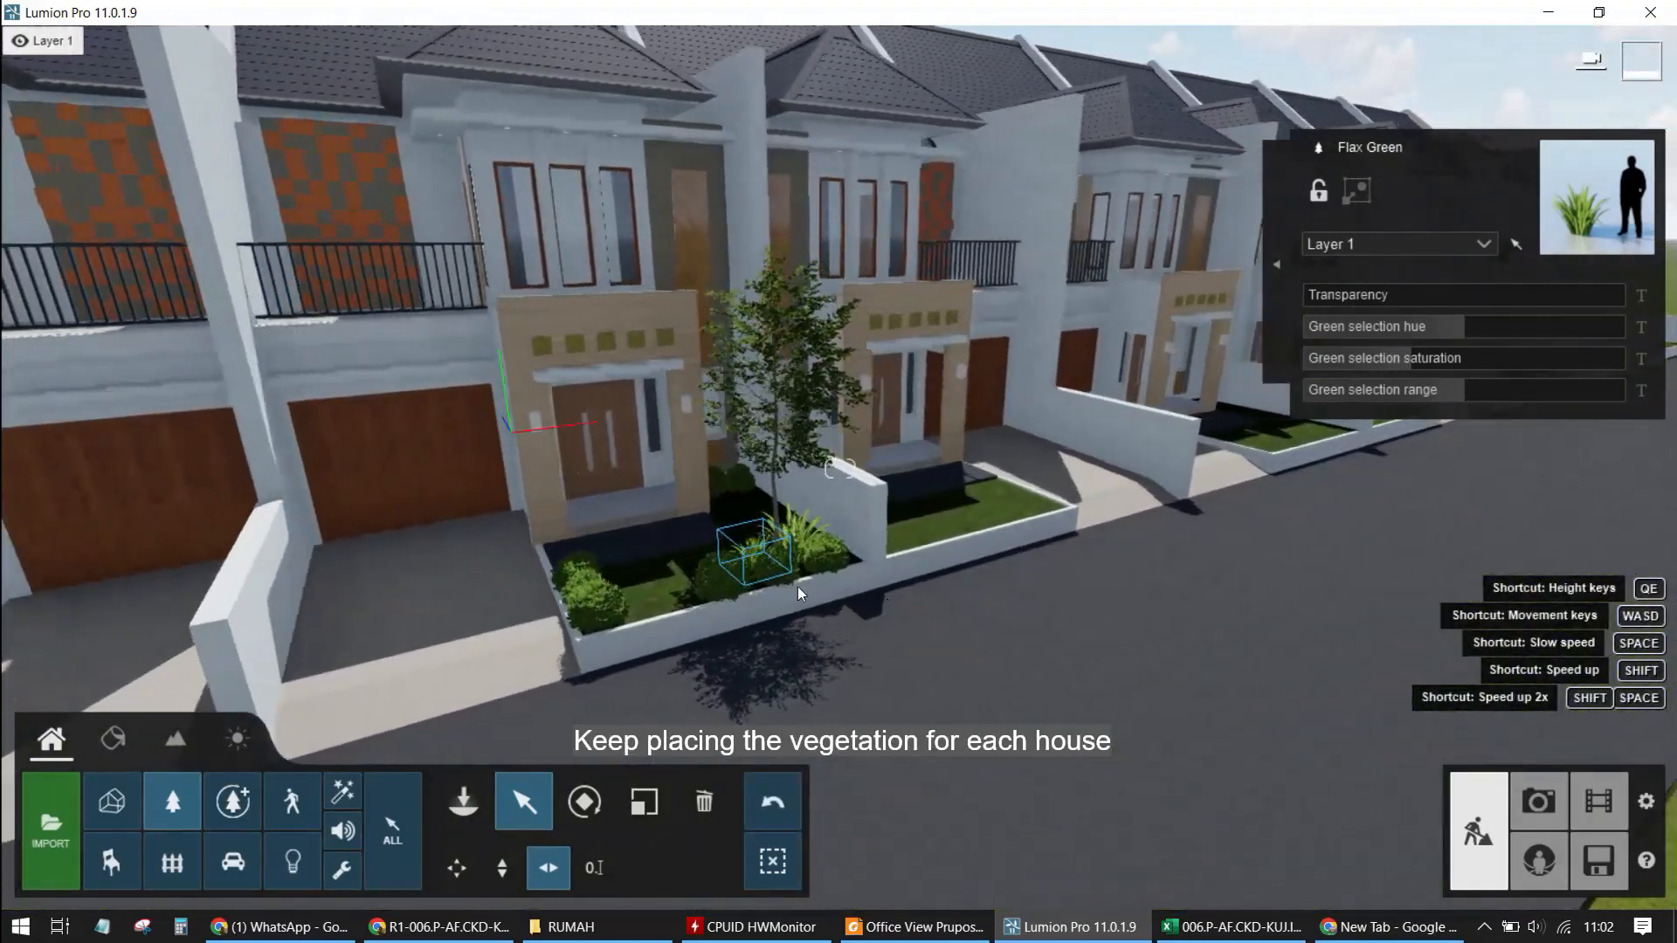
key("s")
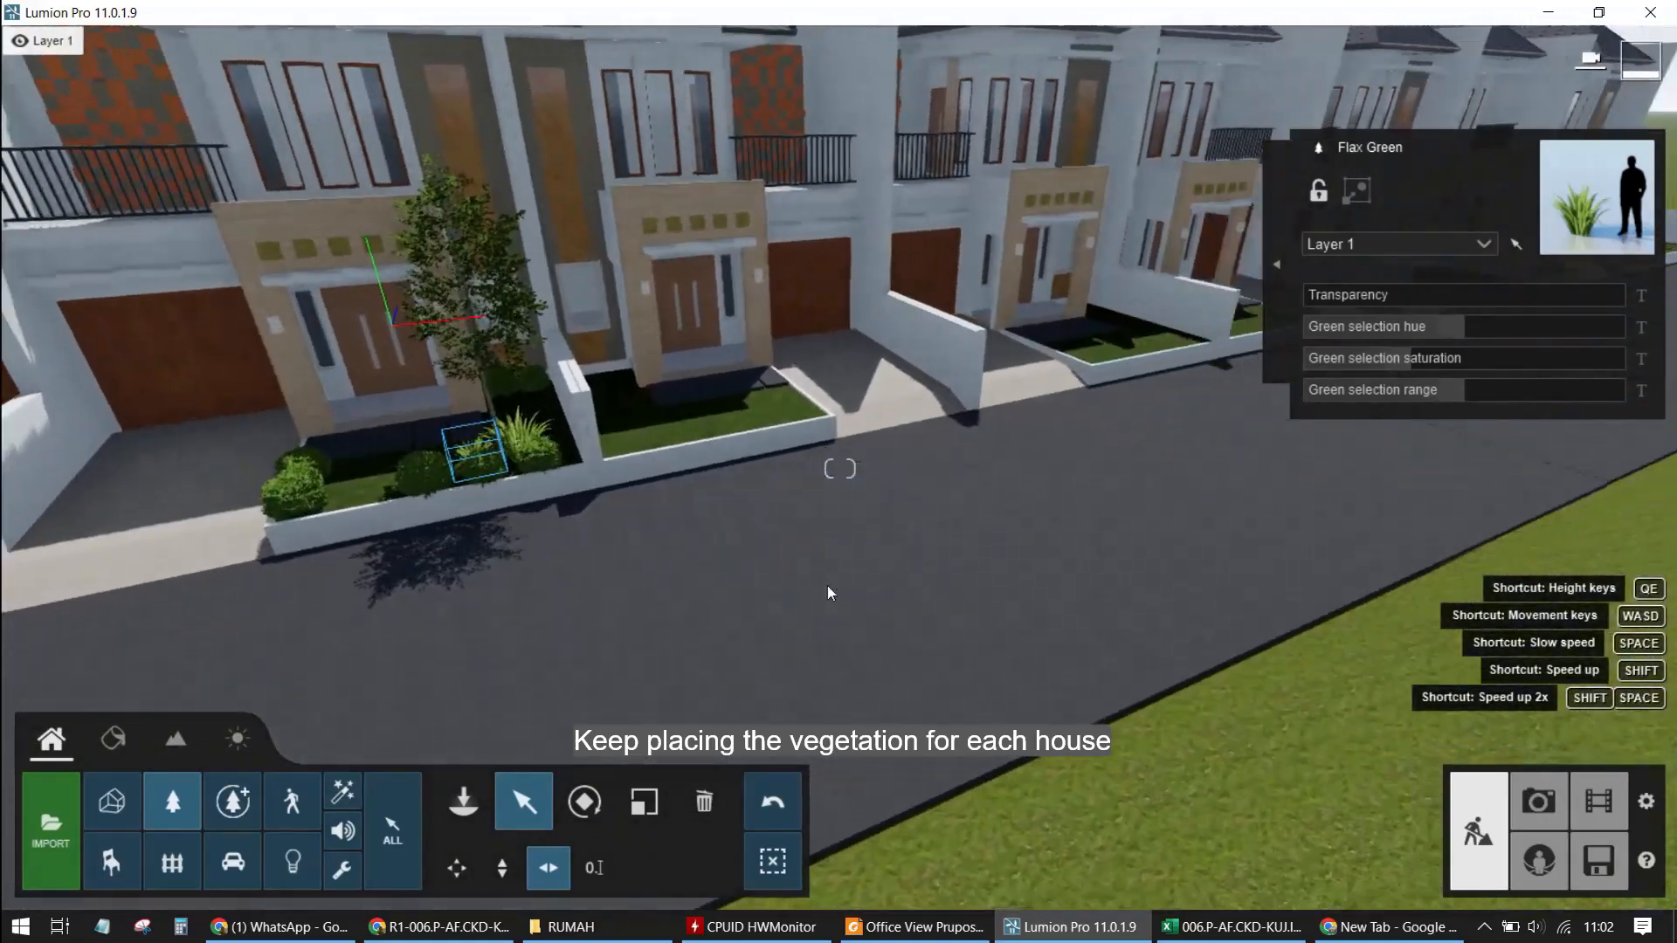
key("s")
right_click_drag(826, 593, 479, 537)
key("w")
key("w")
right_click_drag(278, 526, 419, 483)
key("a")
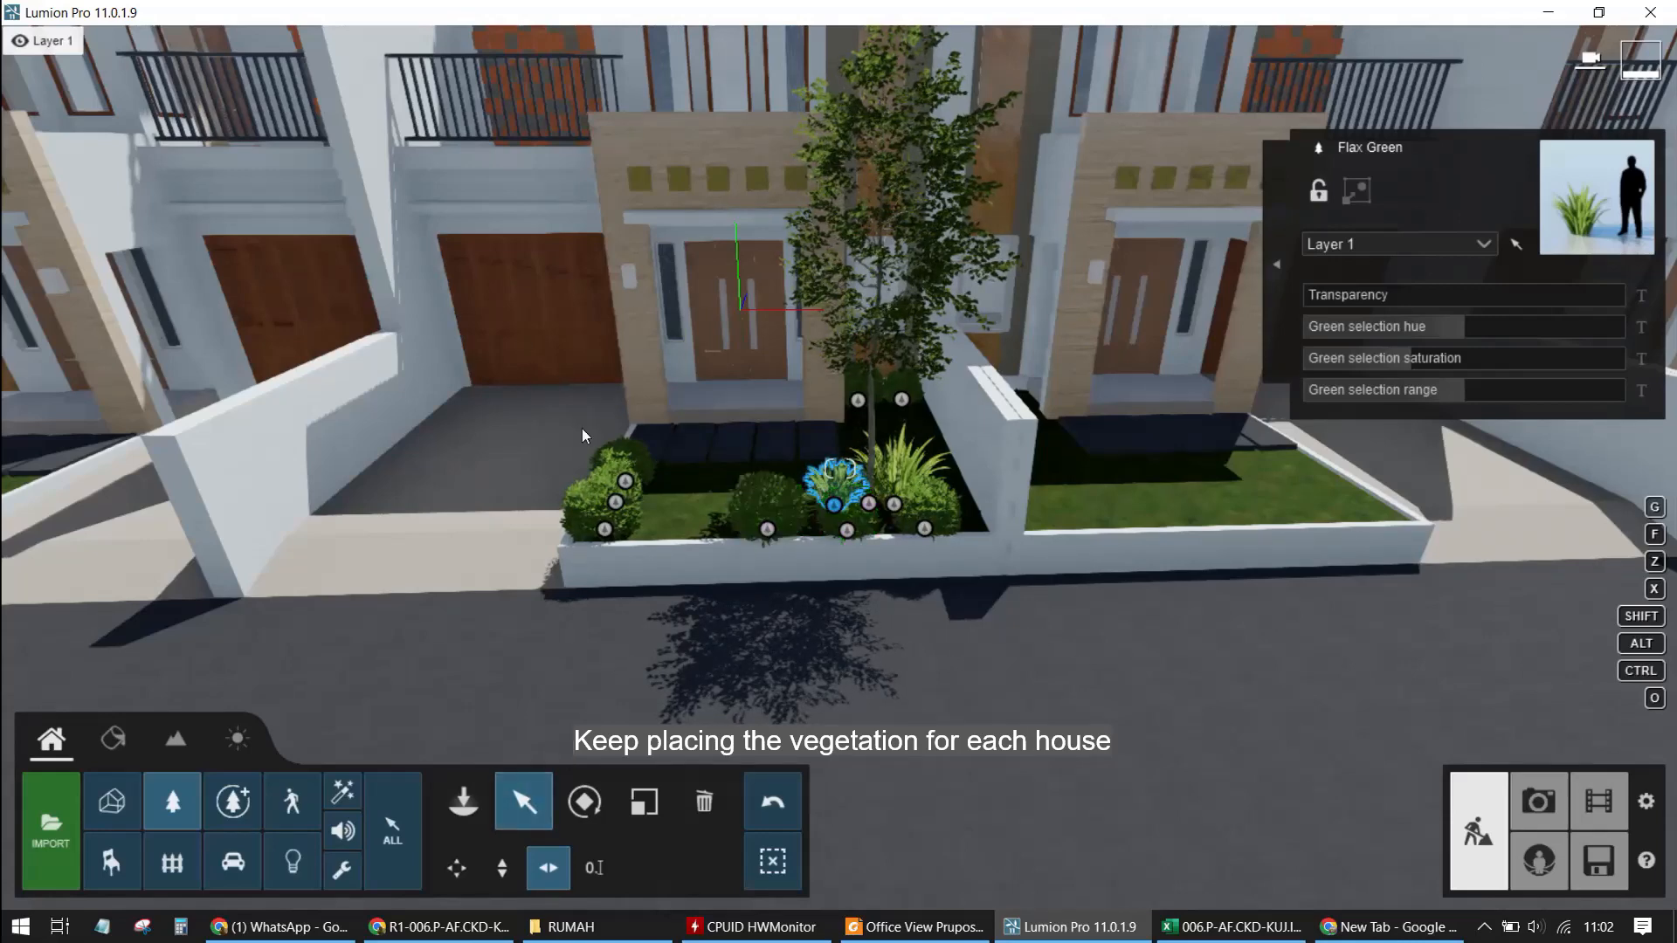
left_click(629, 482)
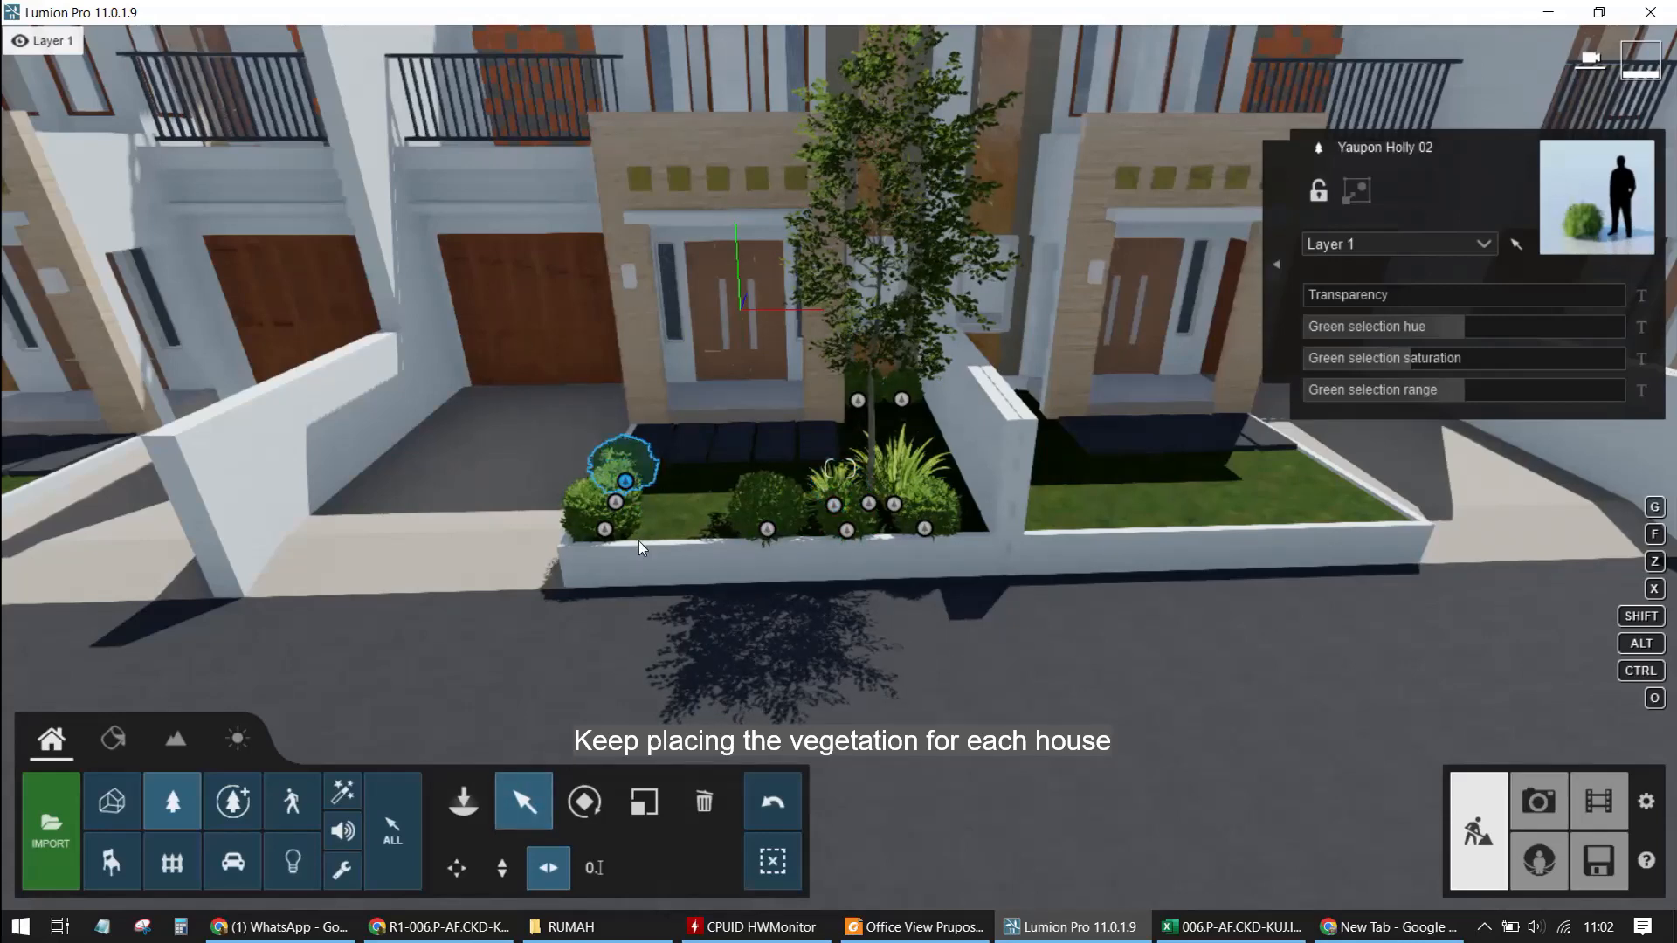
Place the slender favourite tree, rescaled, in the adjoining front garden beside the shared dividing wall
right_click_drag(789, 636, 459, 733)
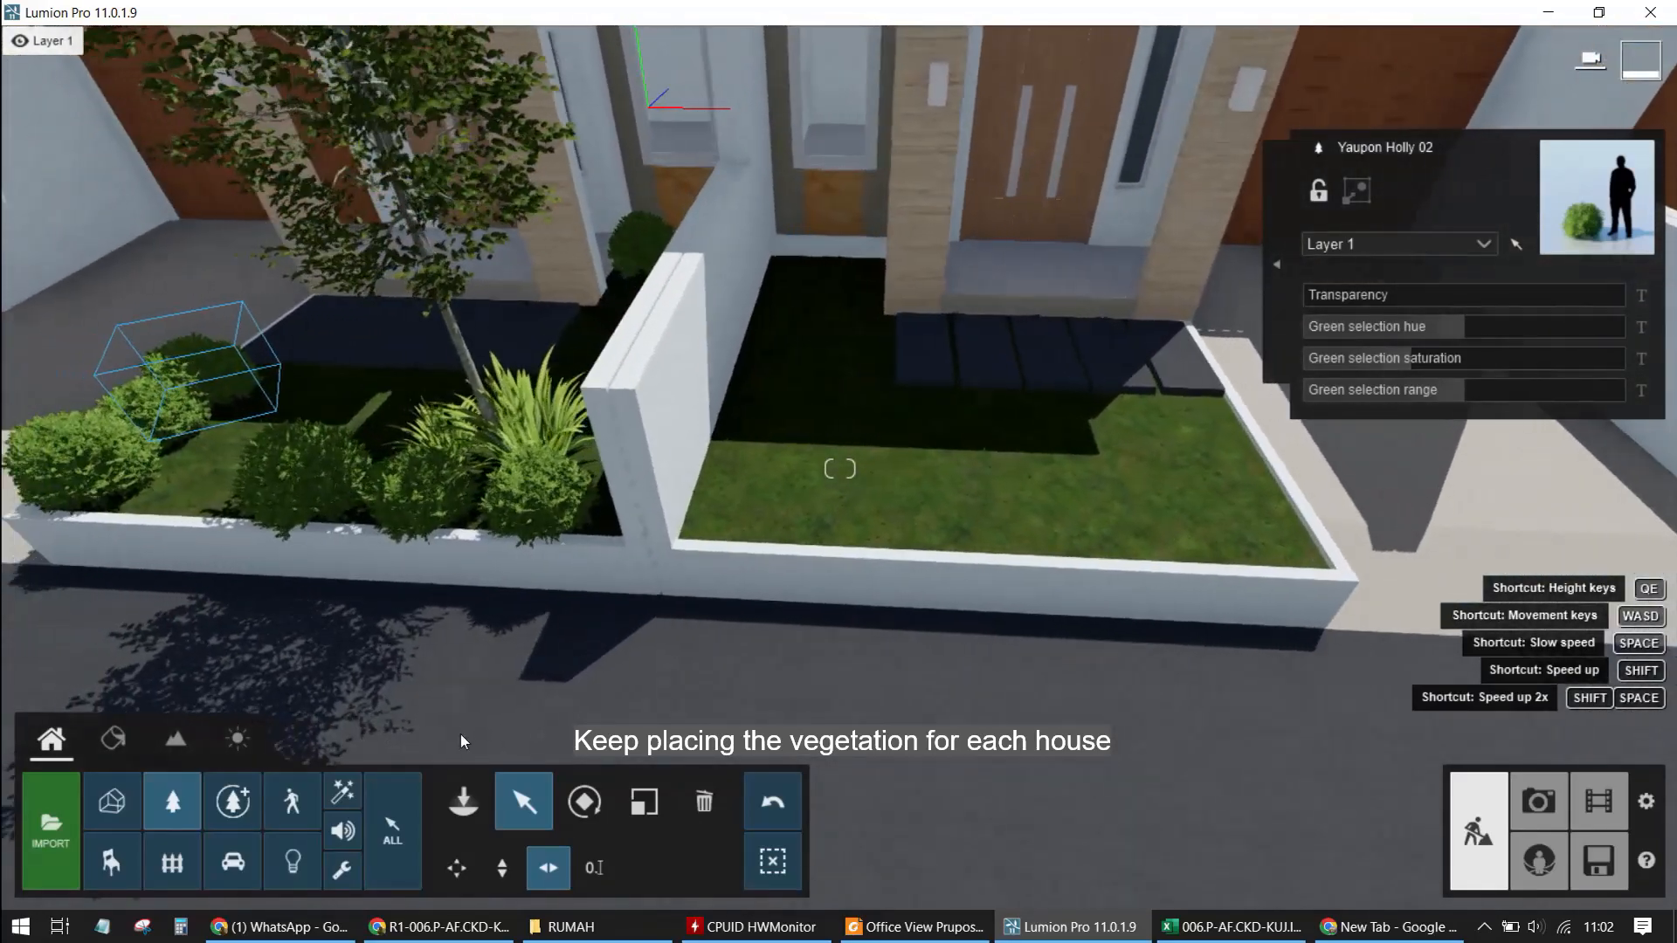
left_click(468, 798)
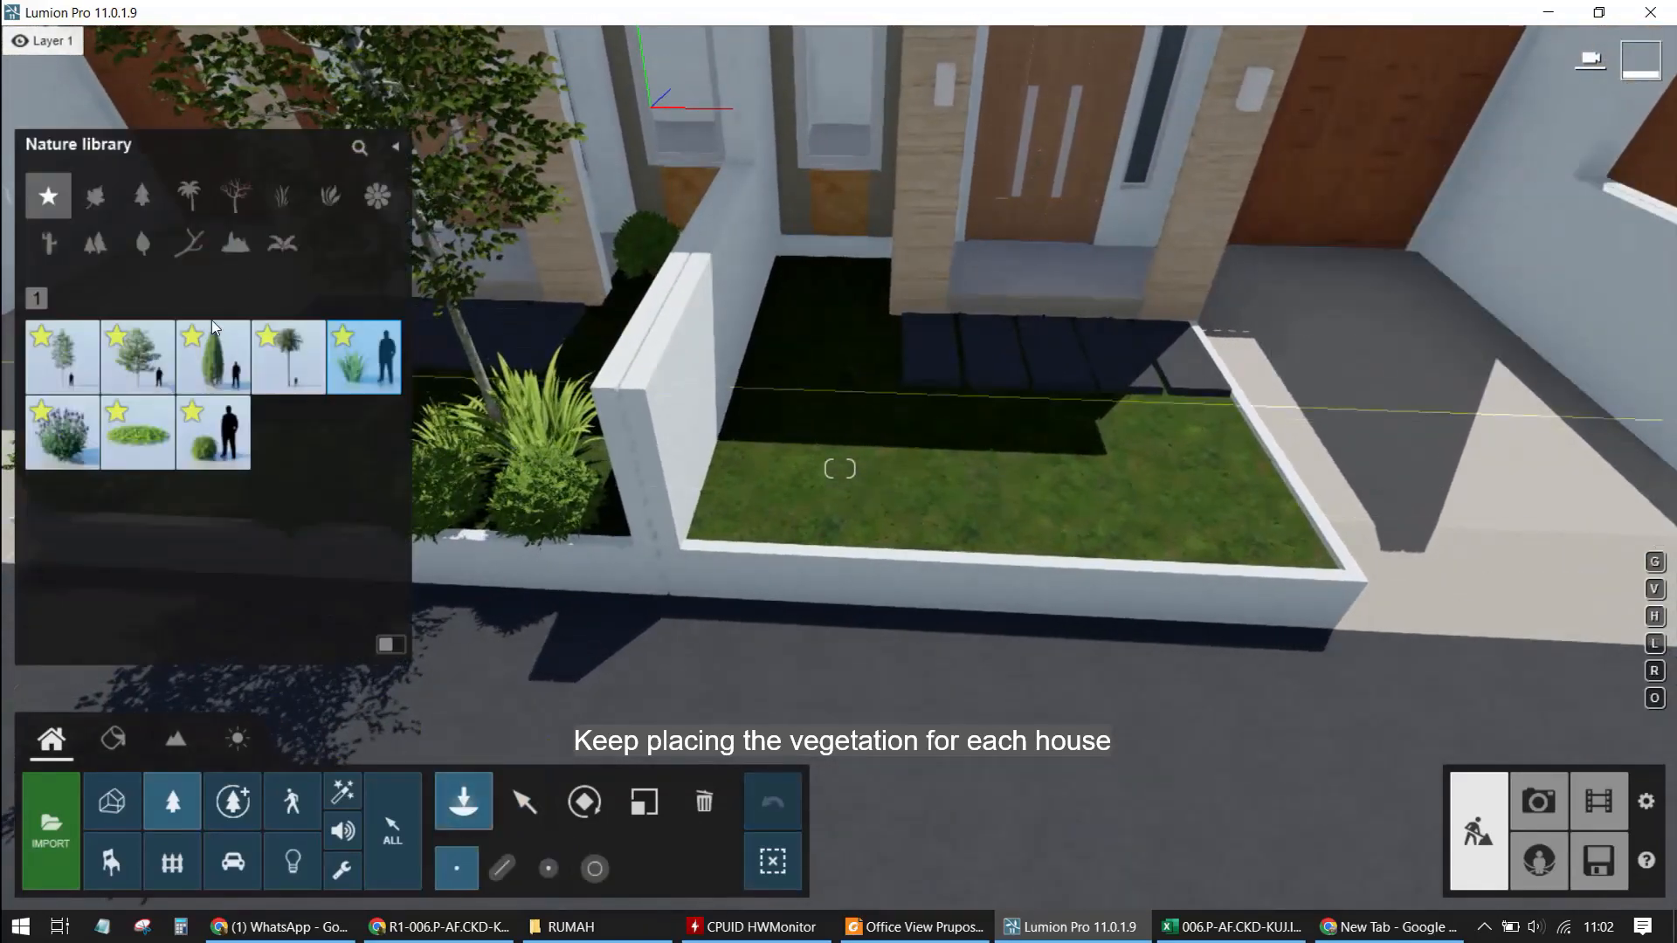
left_click(54, 365)
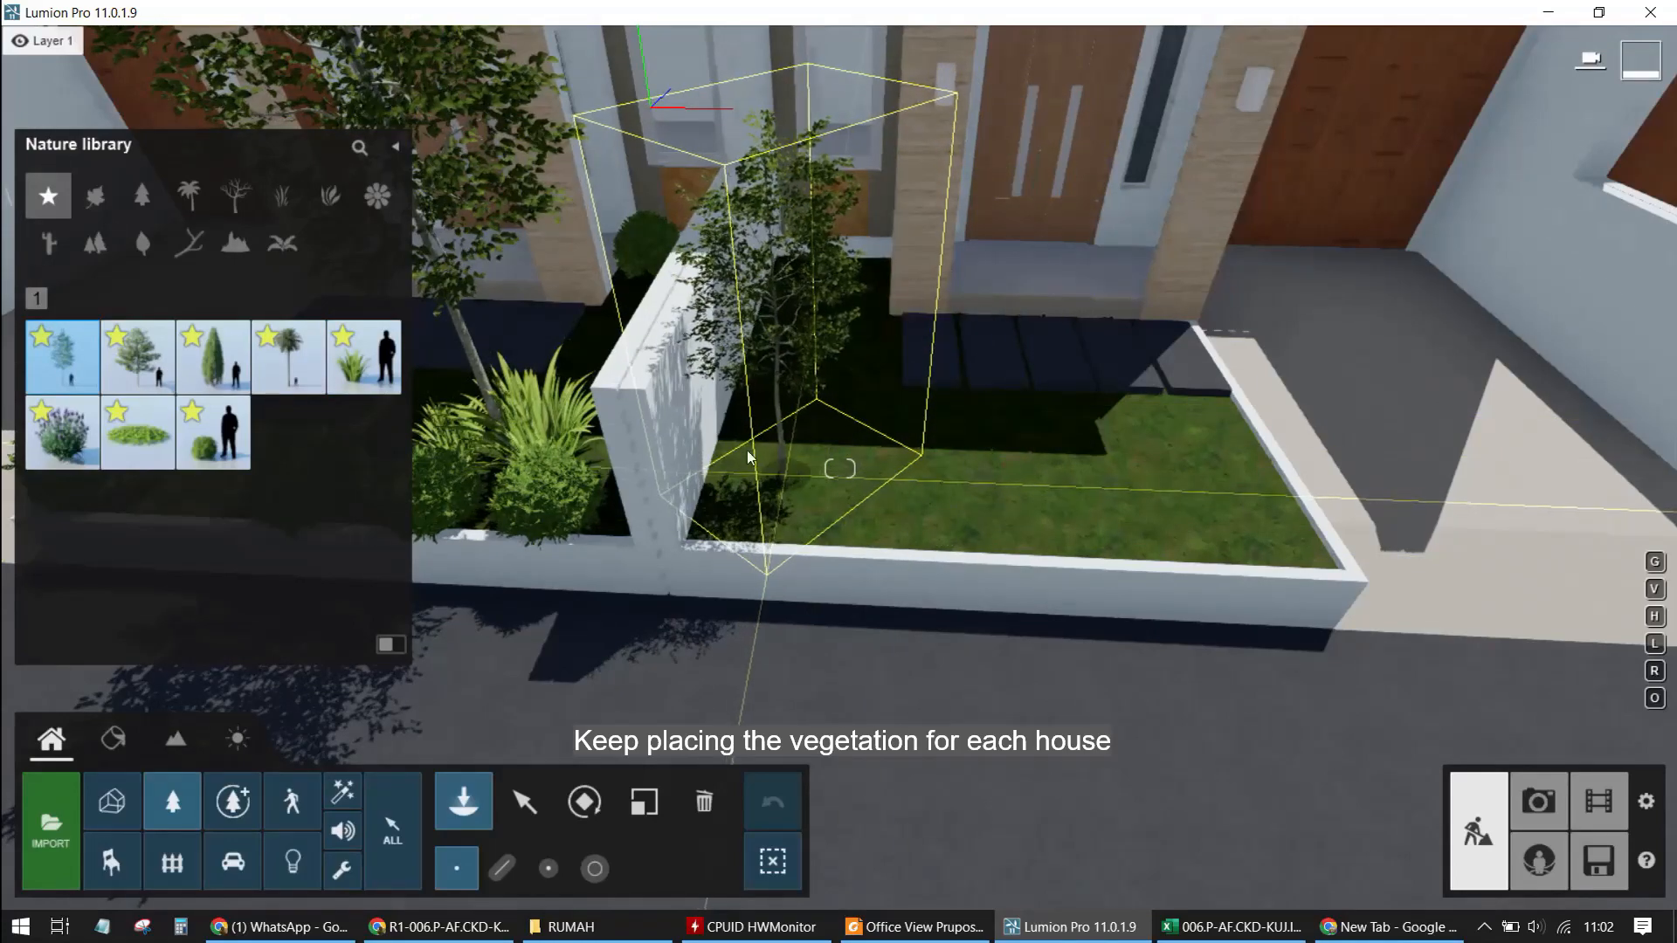
key("l")
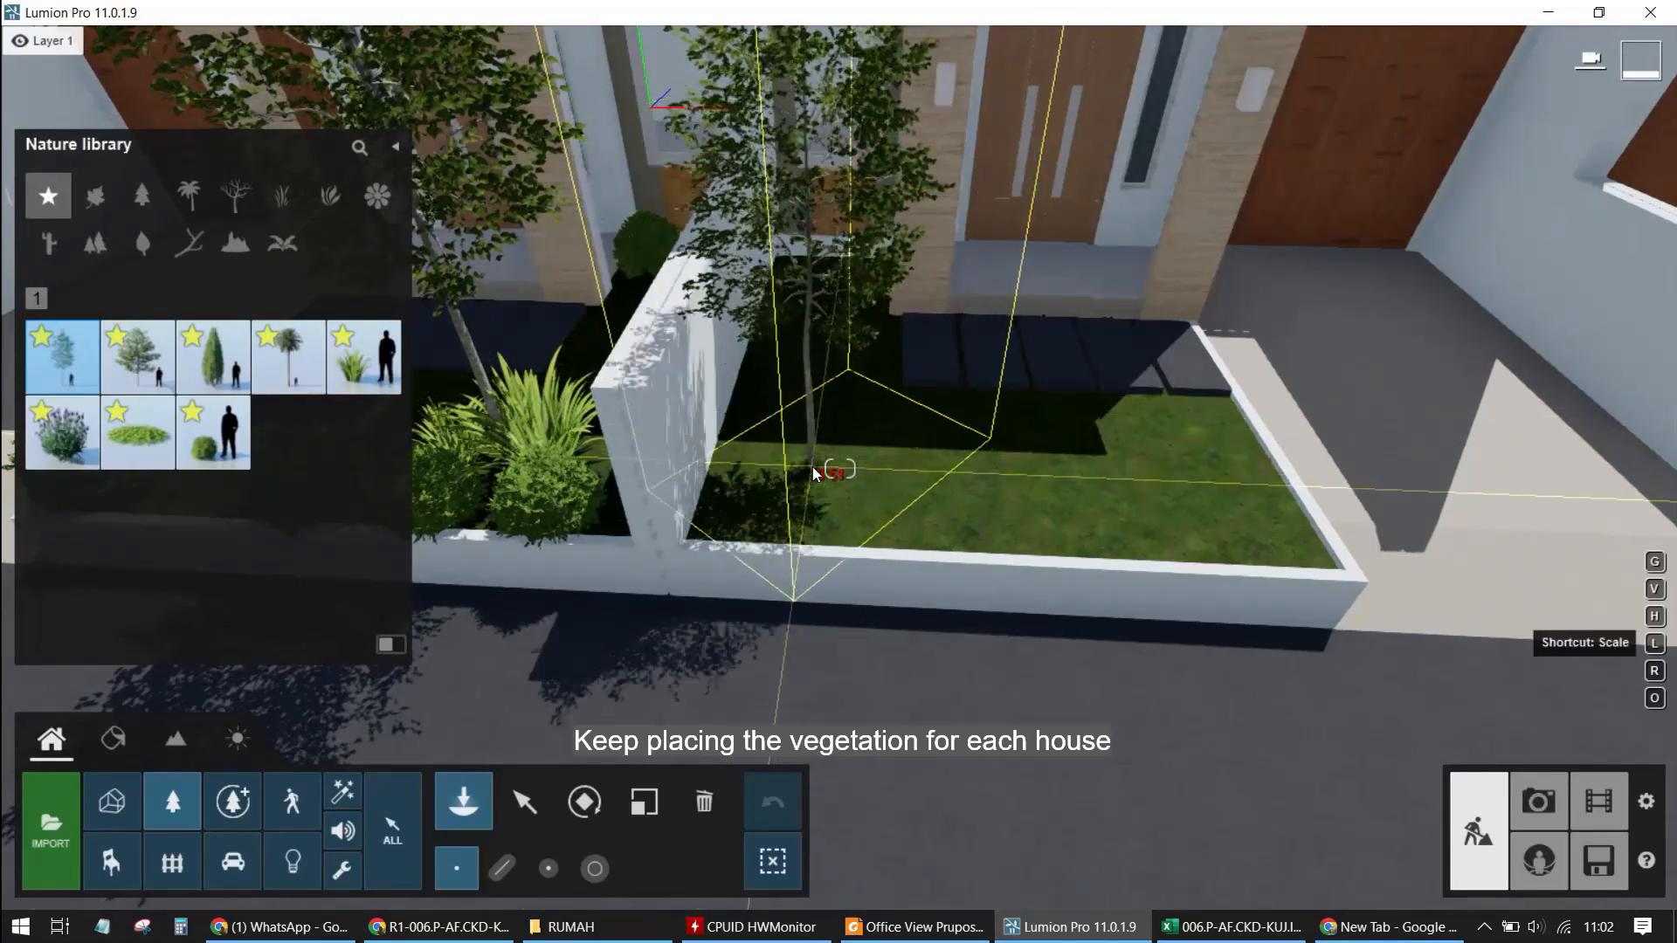
key("s")
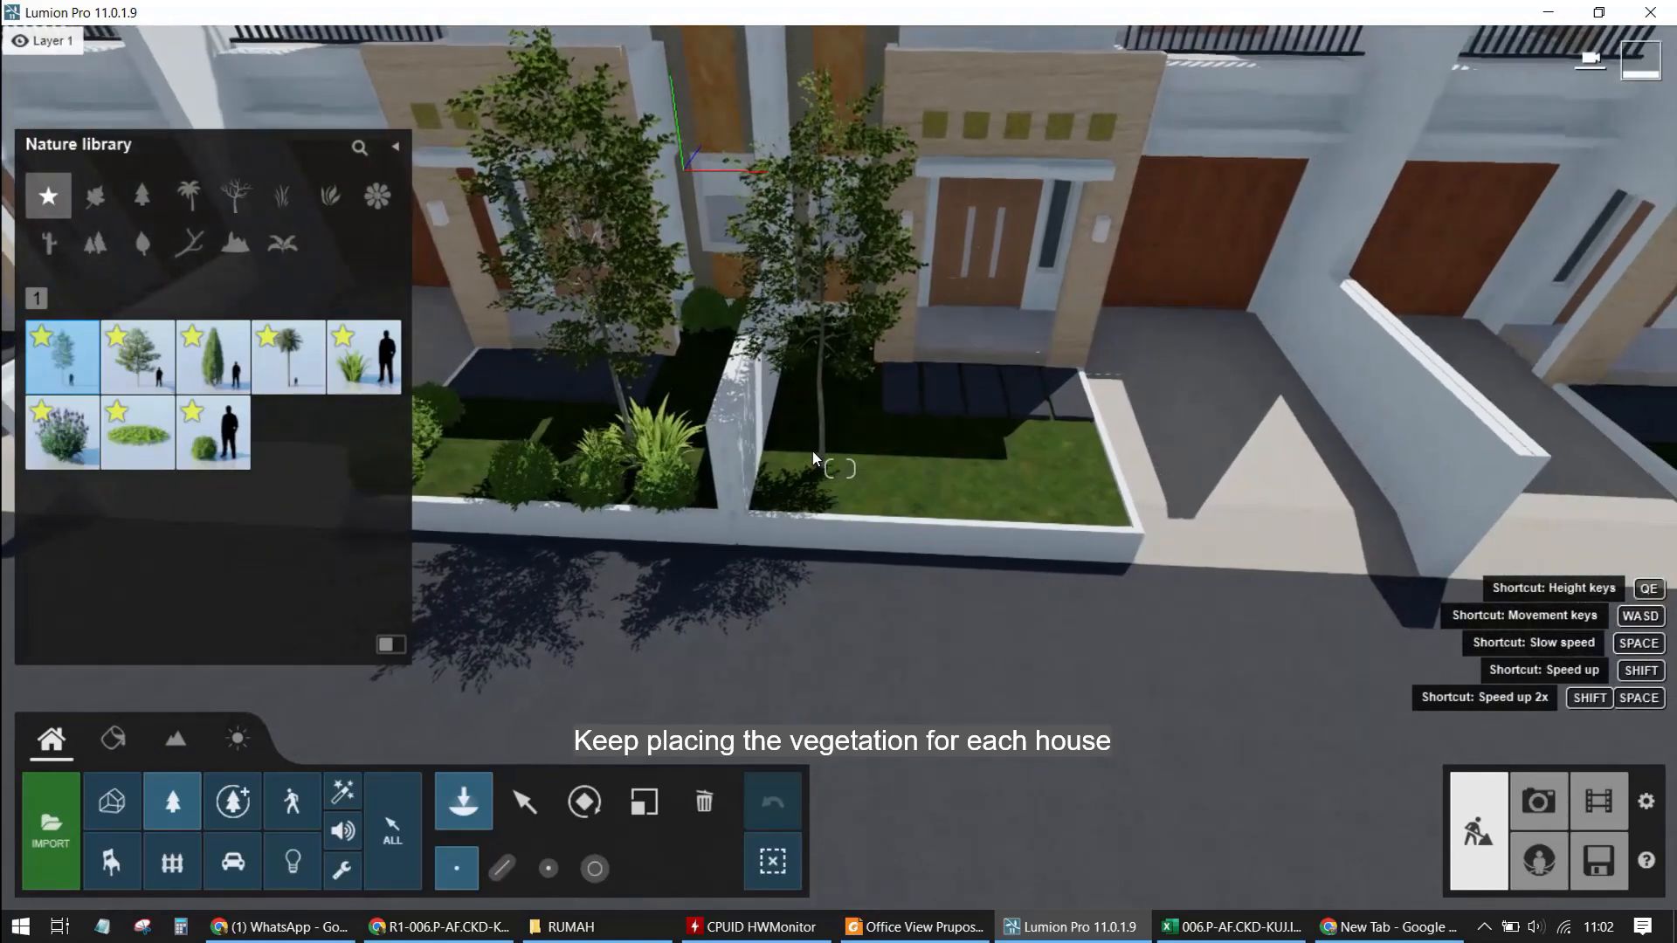
key("l")
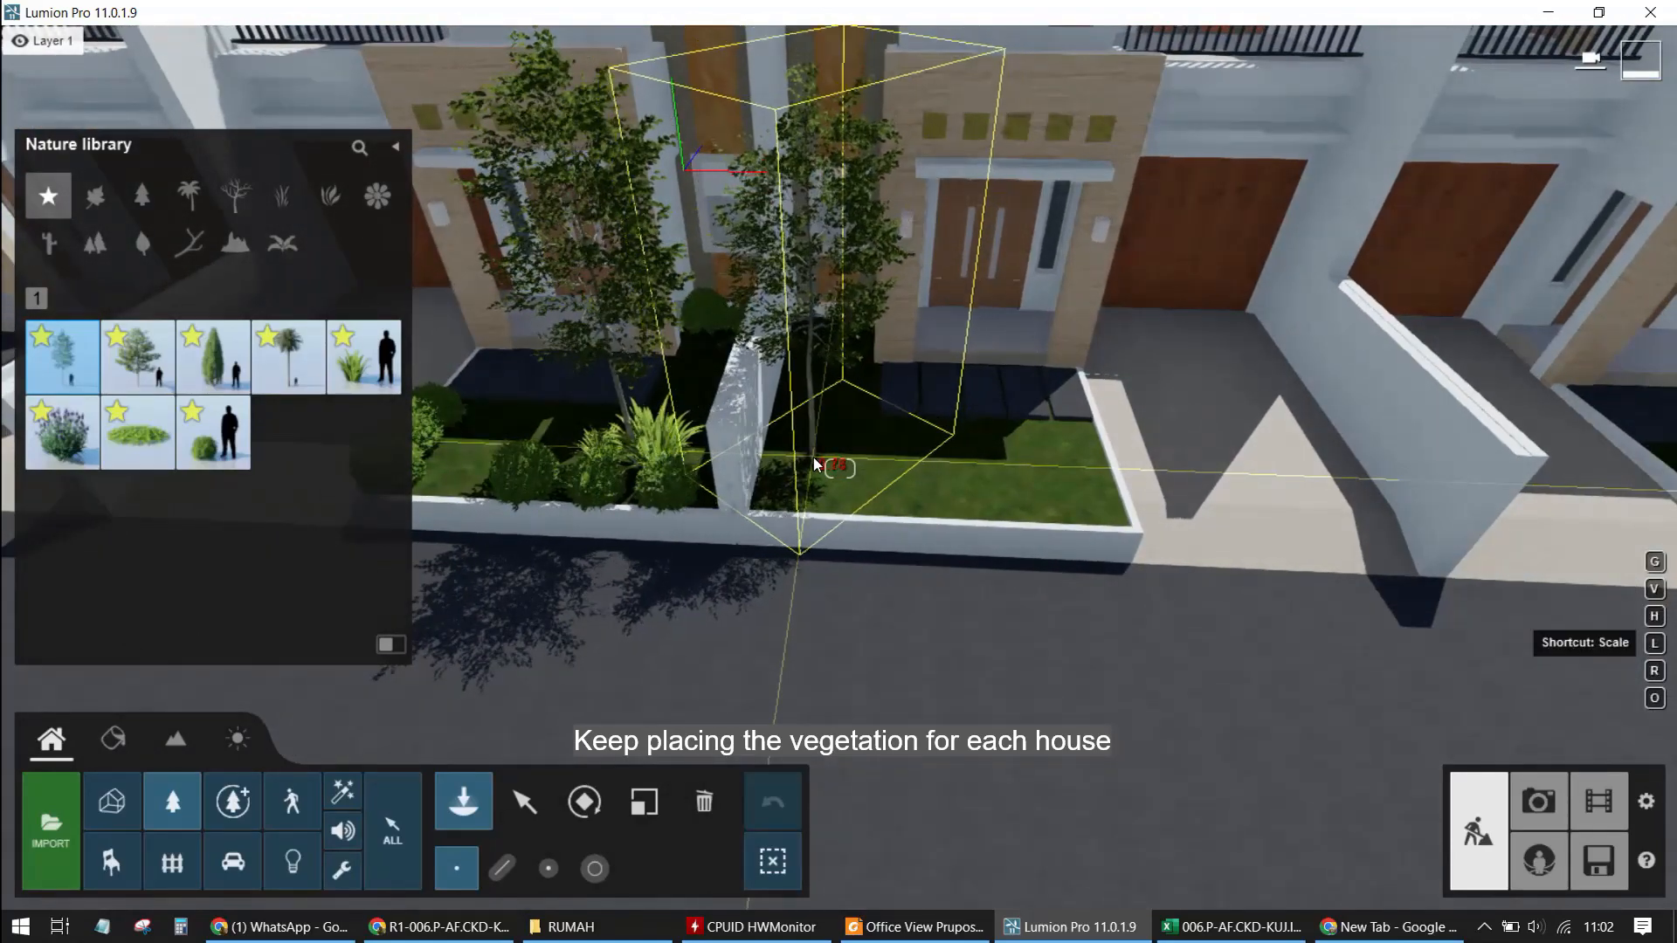
left_click(814, 460)
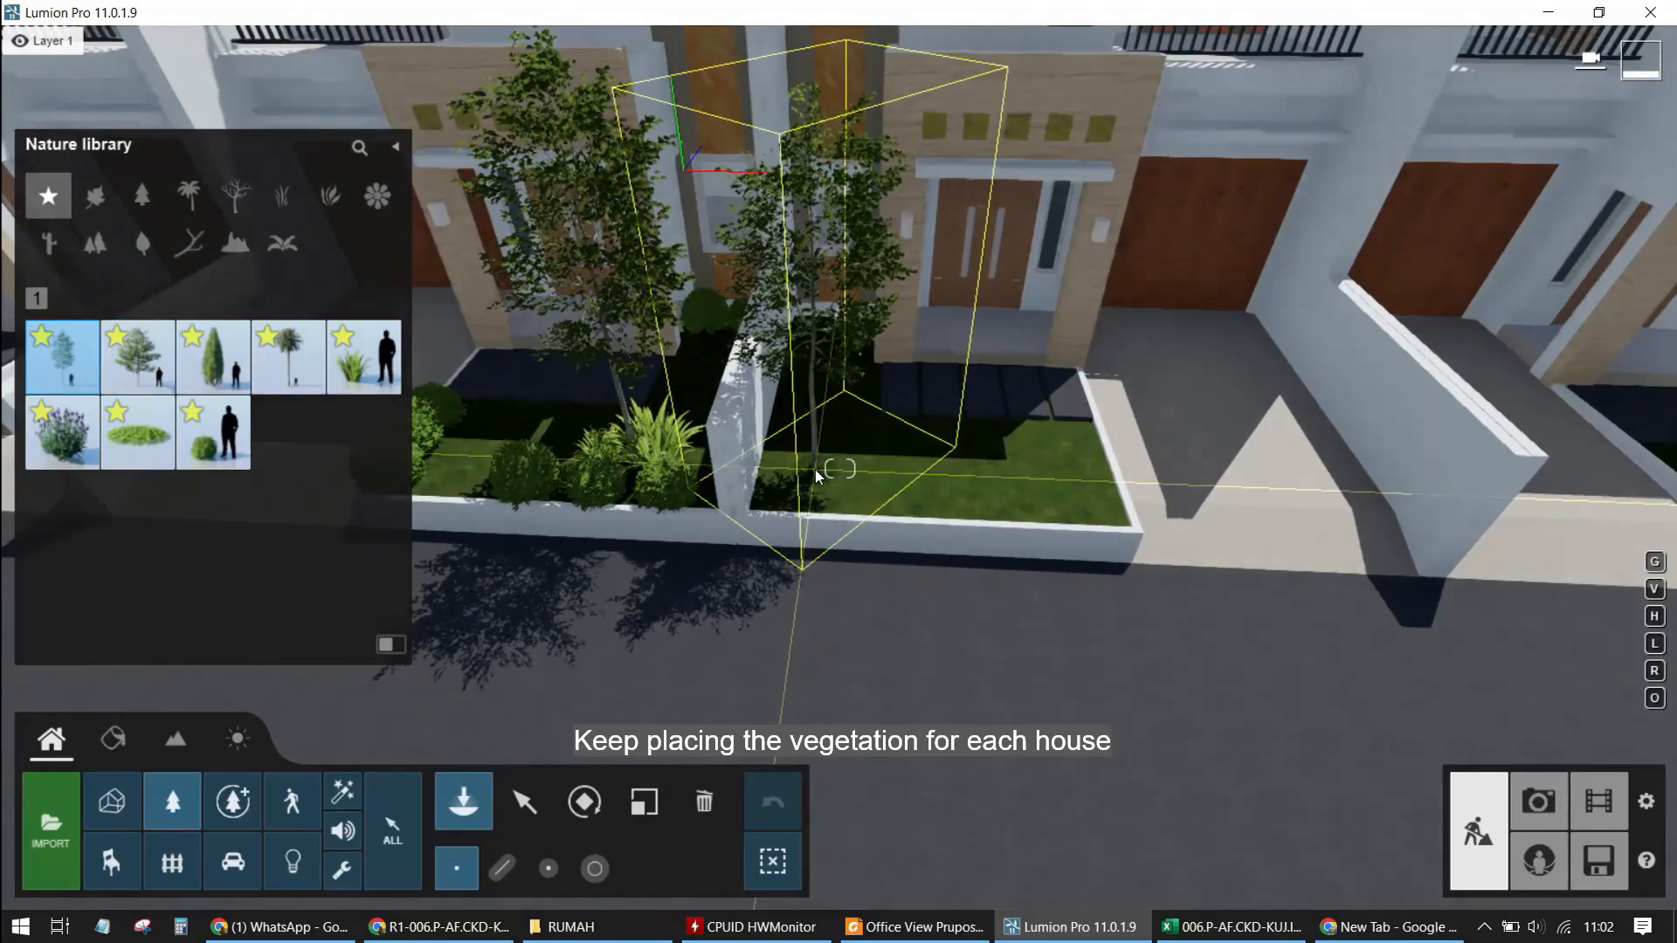
Place the same tree in the next pair of front gardens, one on each side of their dividing wall
mouse_move(1547, 509)
right_mouse_down()
mouse_move(1616, 501)
mouse_move(1535, 496)
right_mouse_up()
key("d")
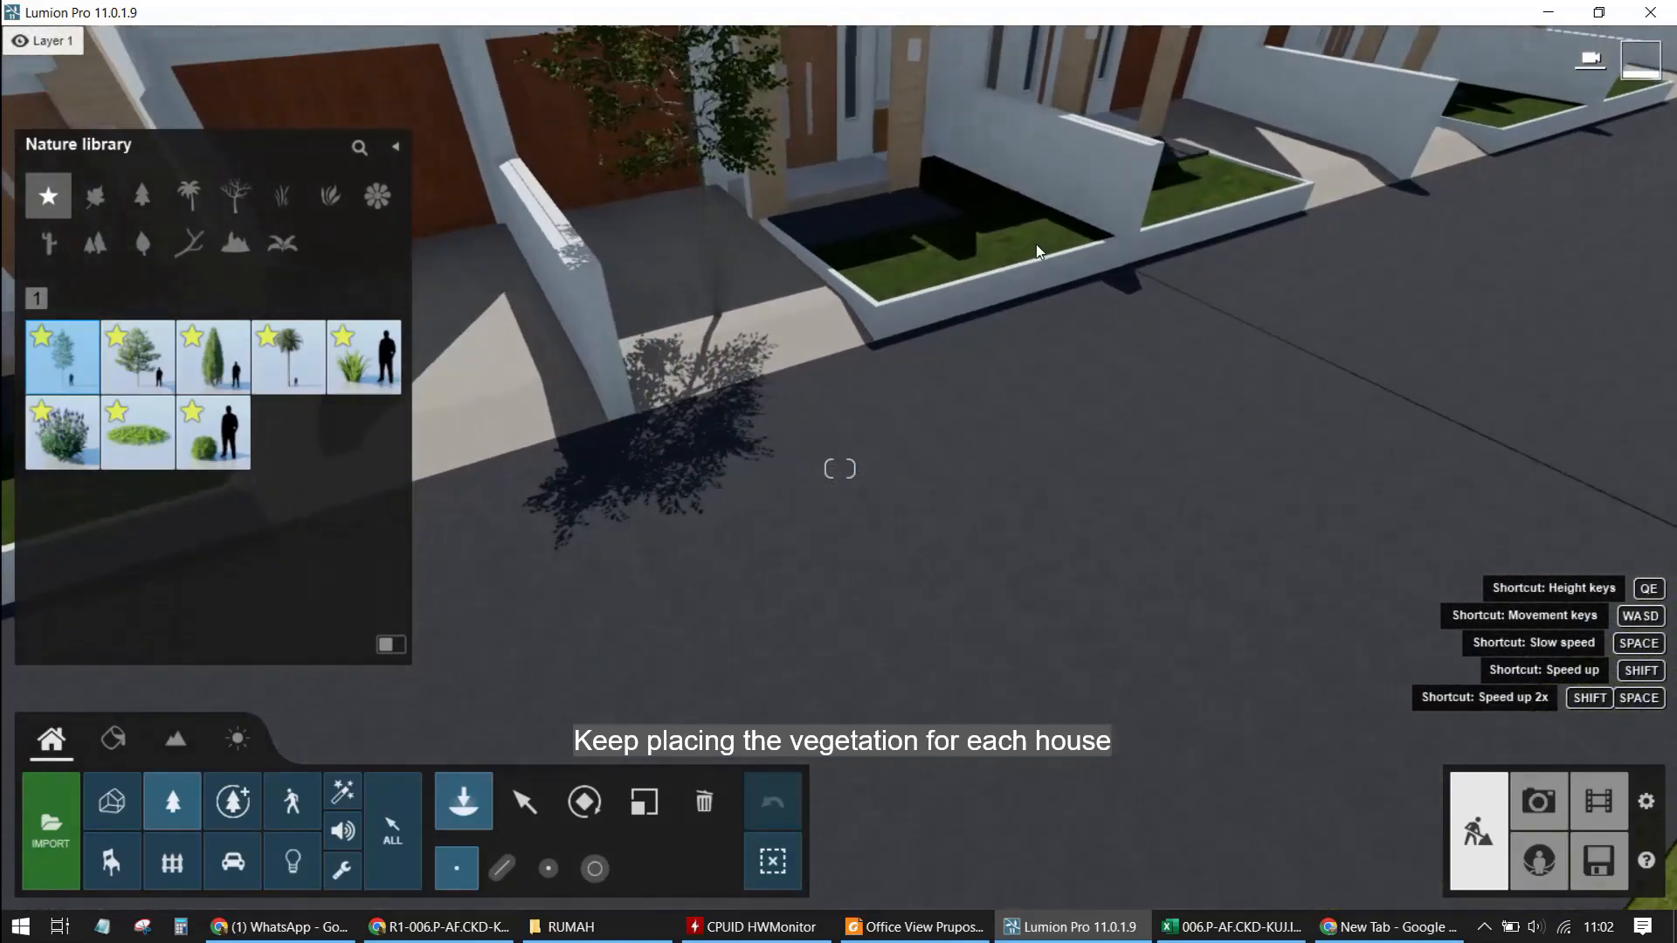
left_click(1031, 233)
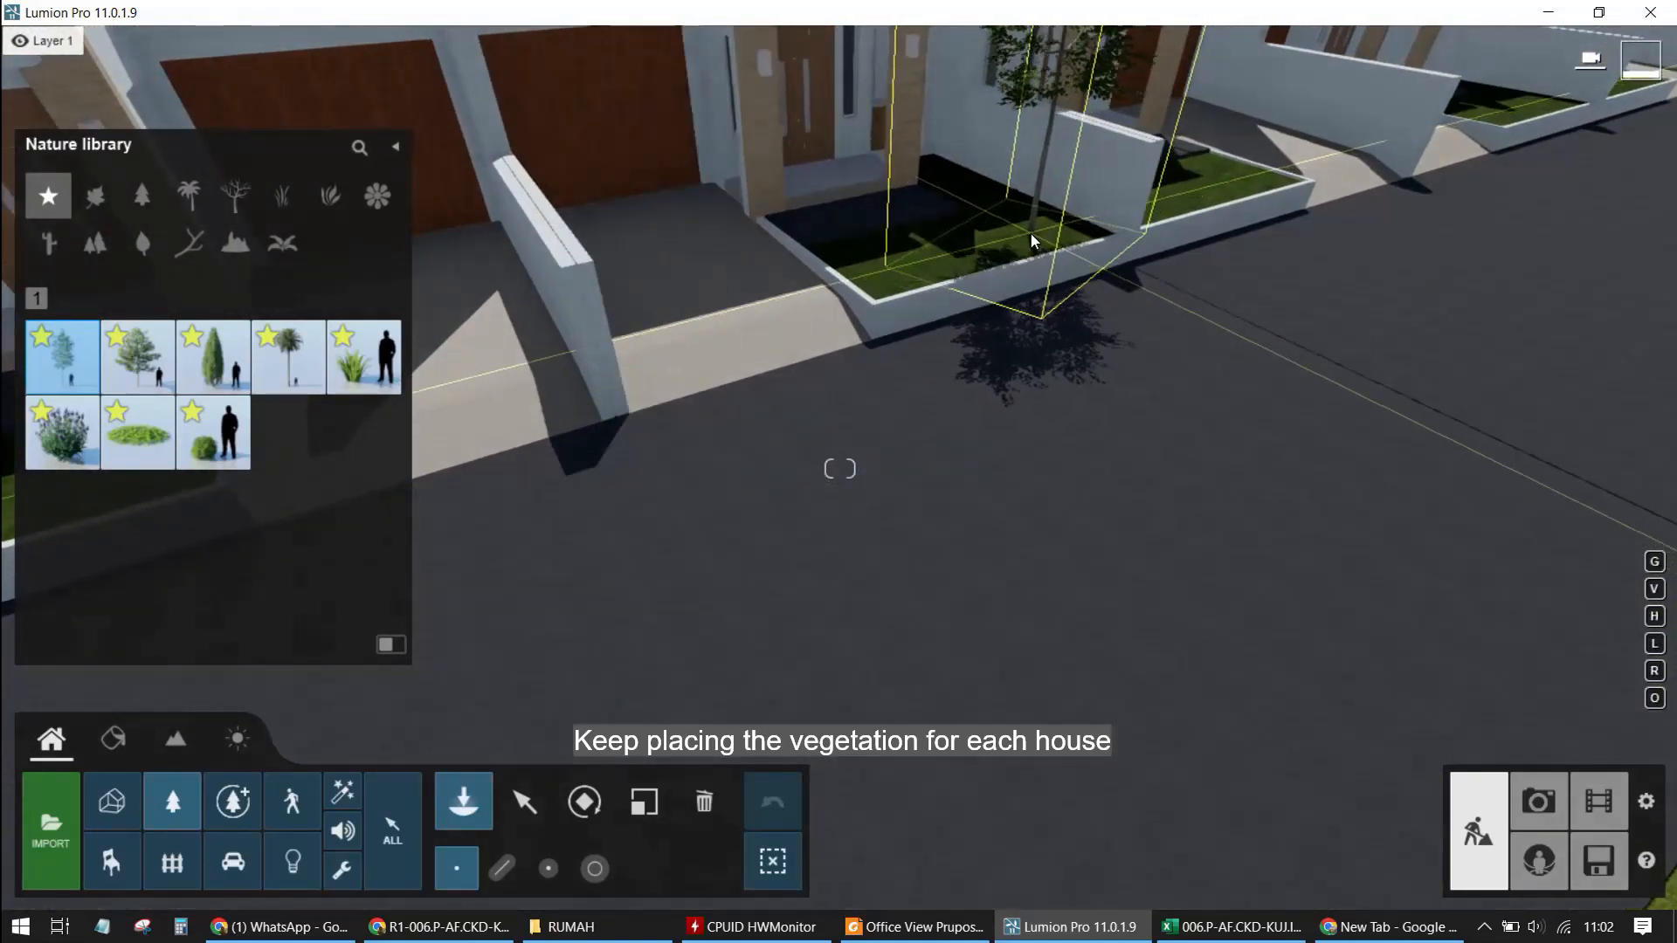
right_click_drag(1031, 233, 1196, 187)
key("d")
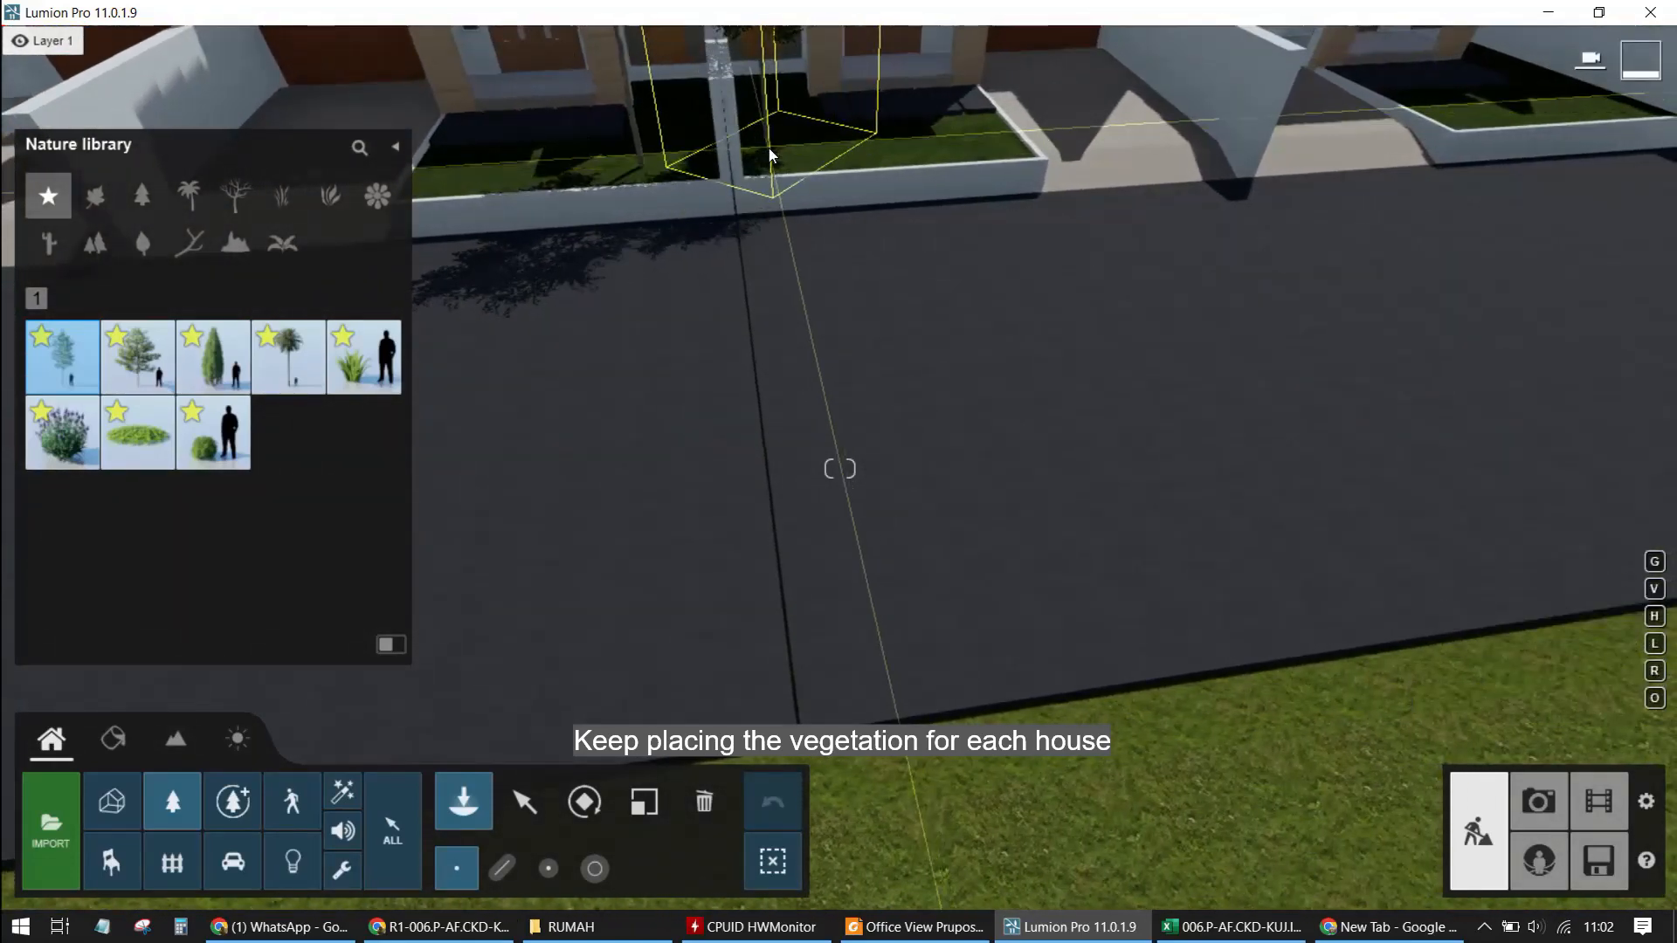
left_click(790, 150)
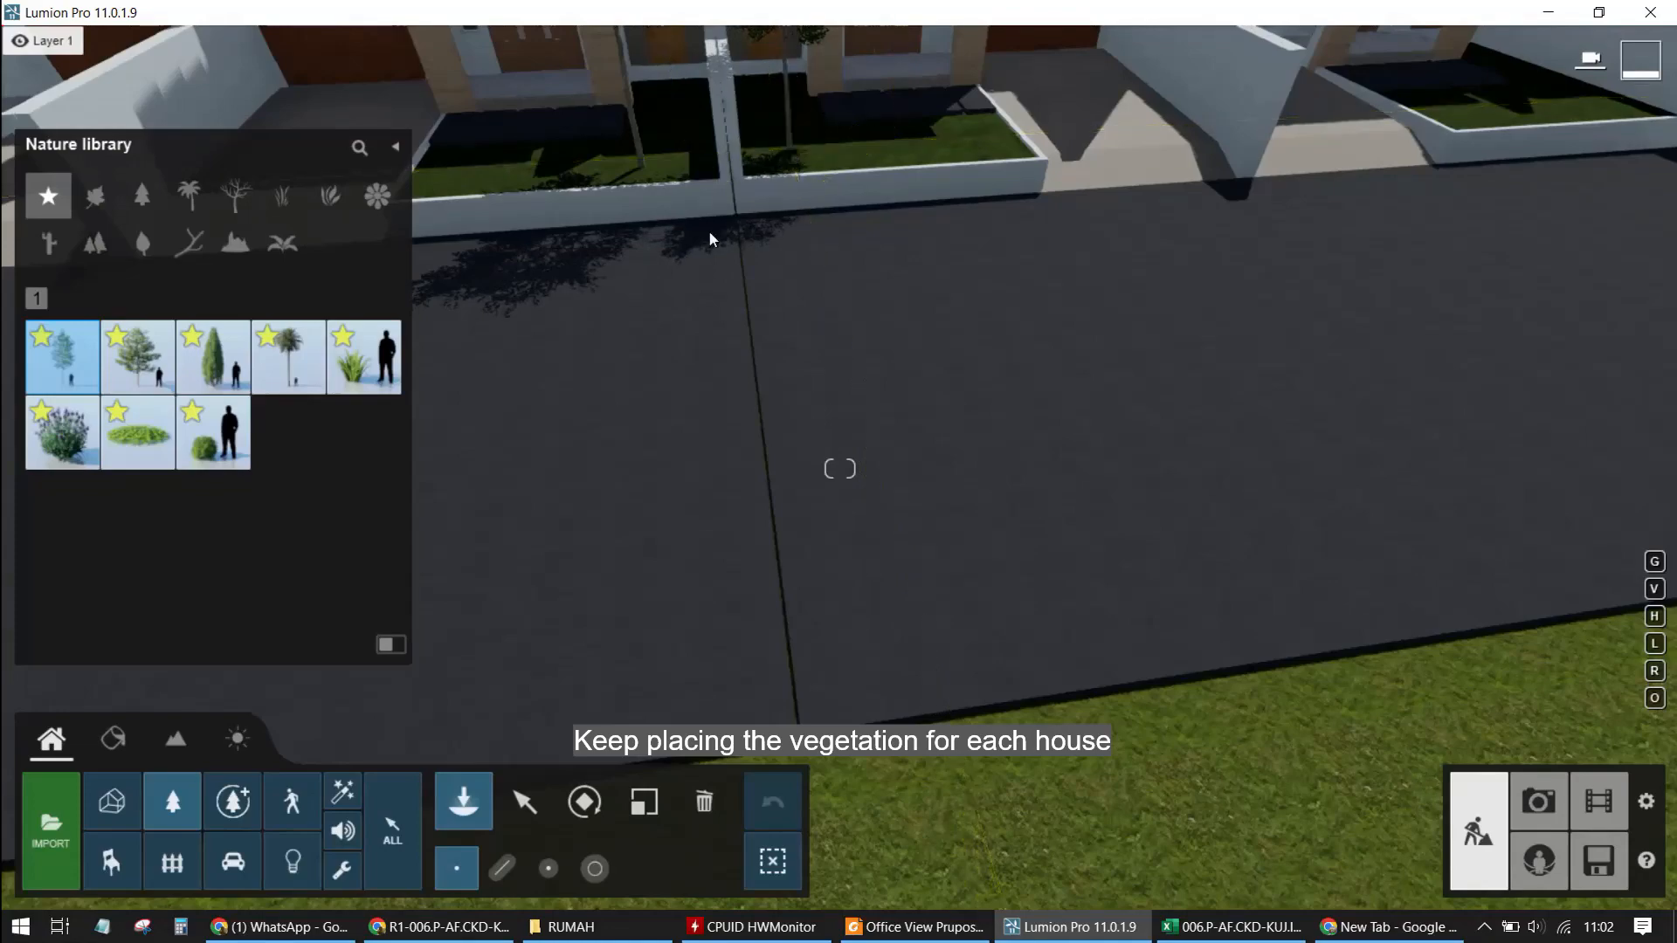
Place the same tree in the following pair of gardens and in the last garden beside the row's end wall
key("s")
key("d")
key("w")
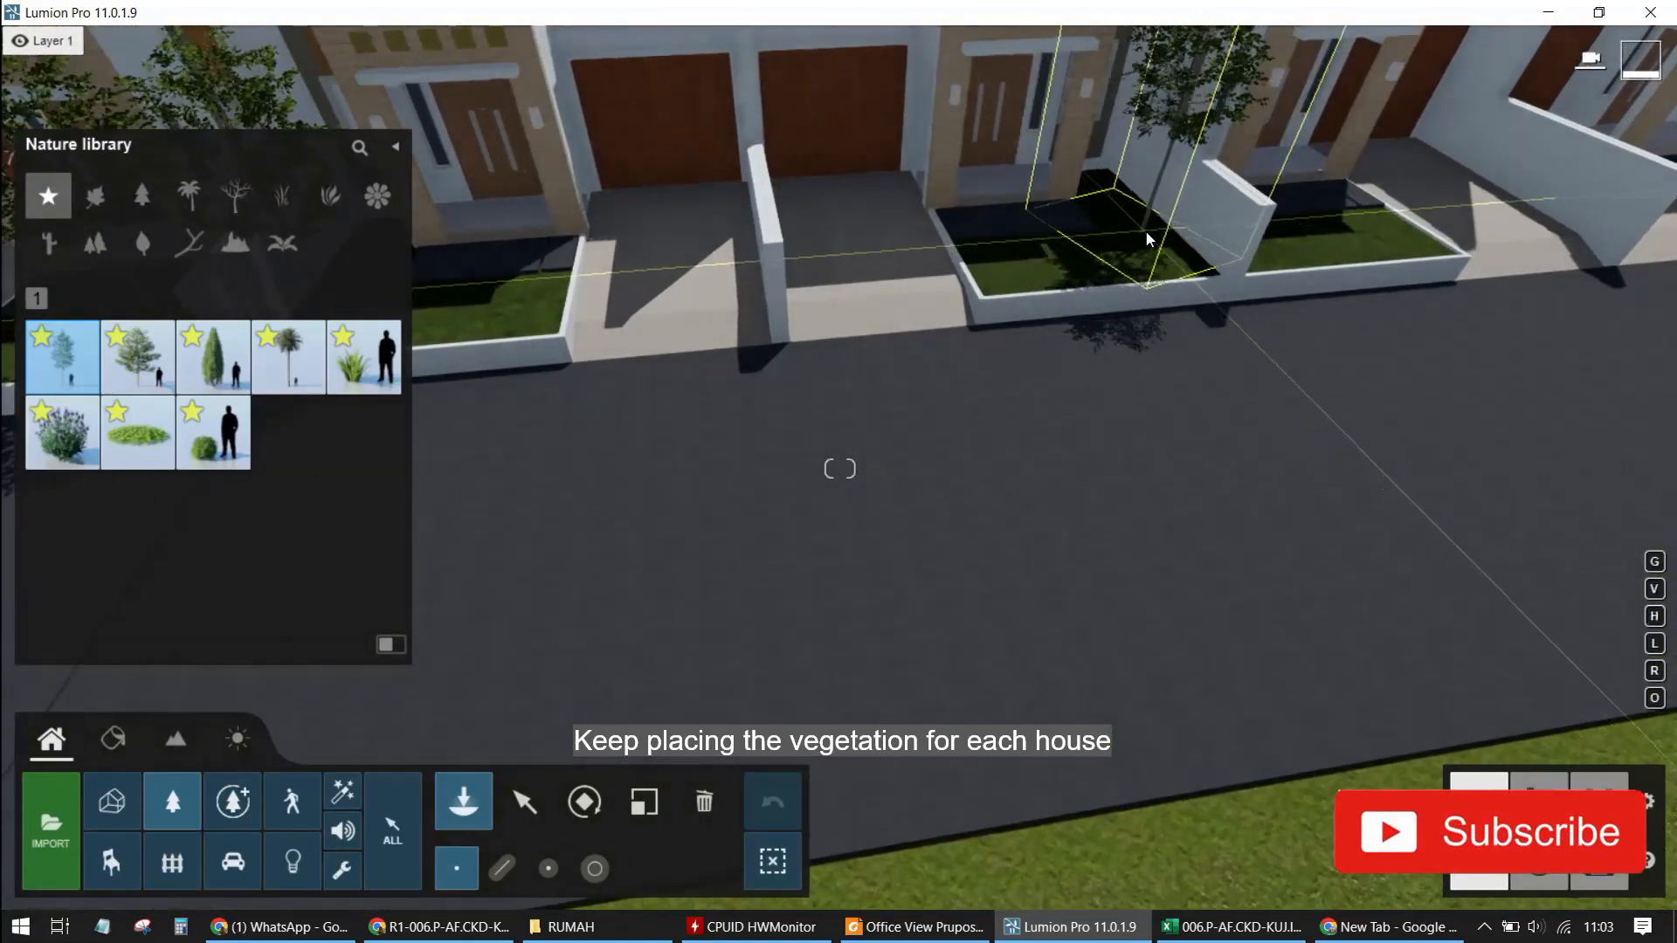
left_click(1157, 255)
key("d")
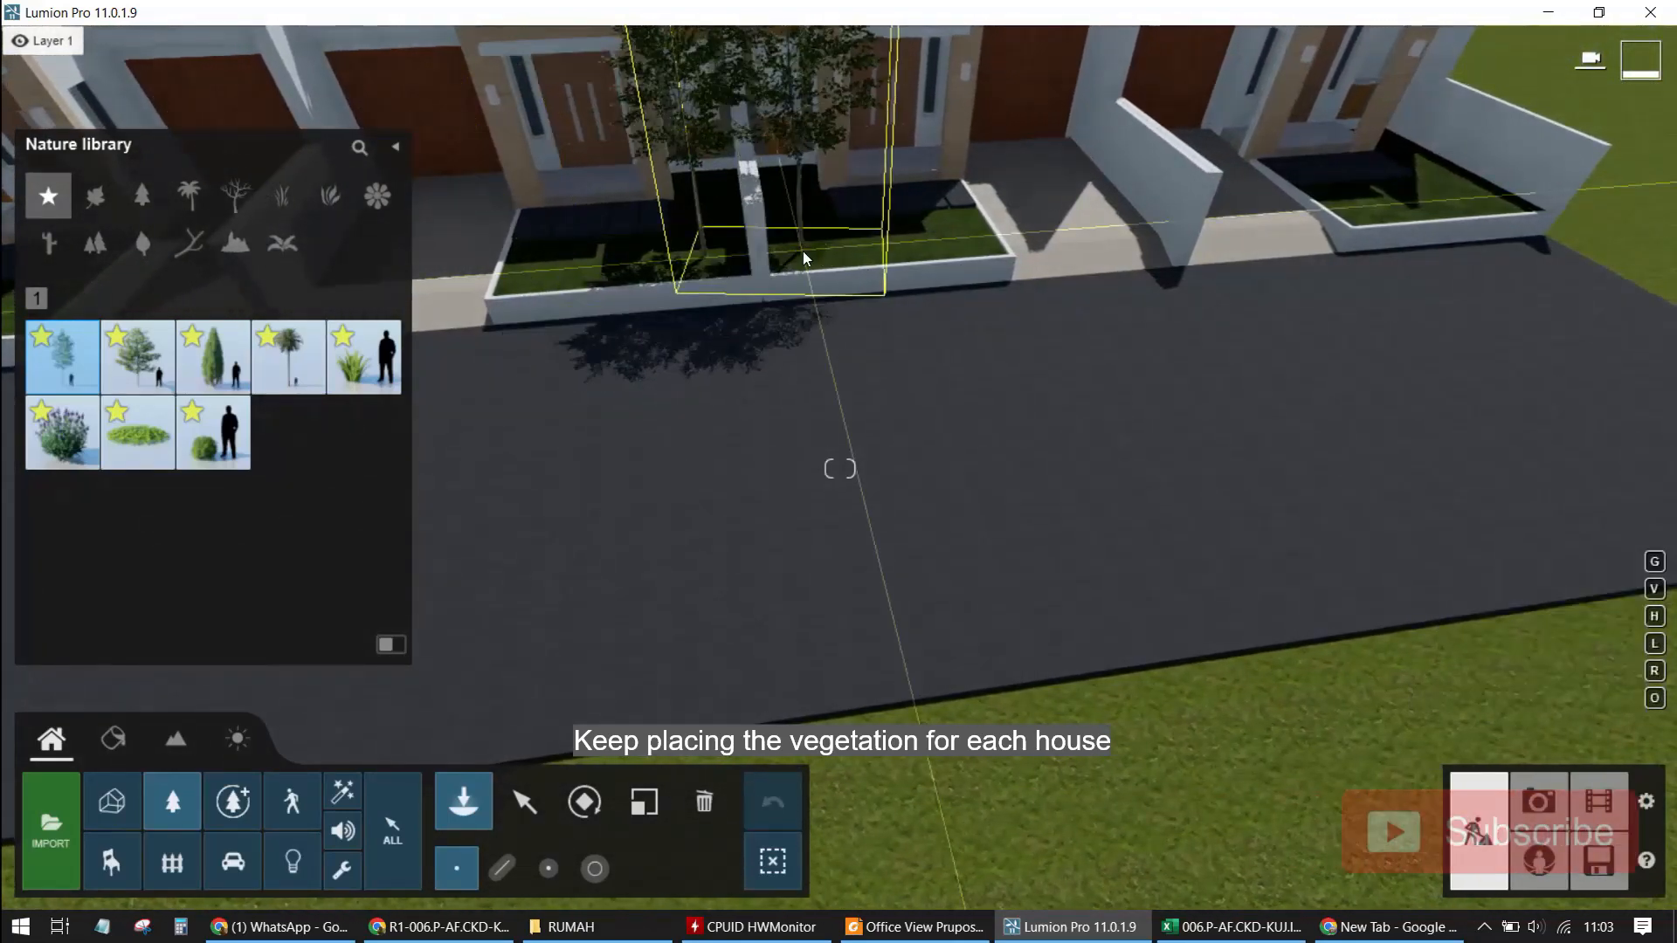
left_click(809, 260)
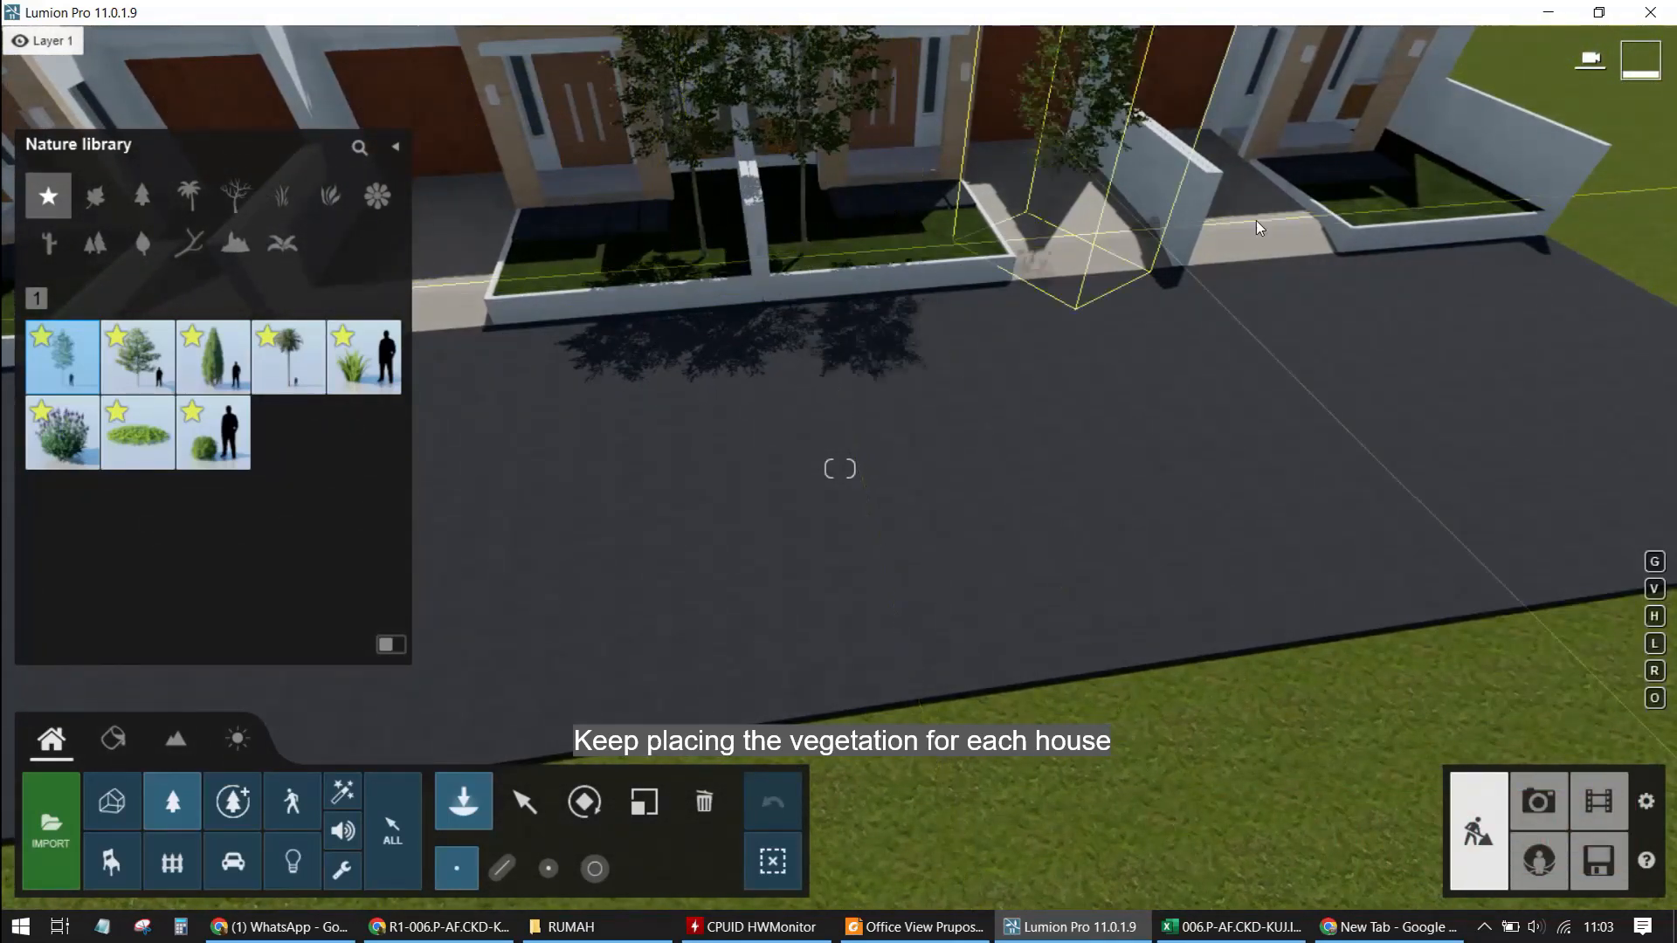
left_click(1475, 208)
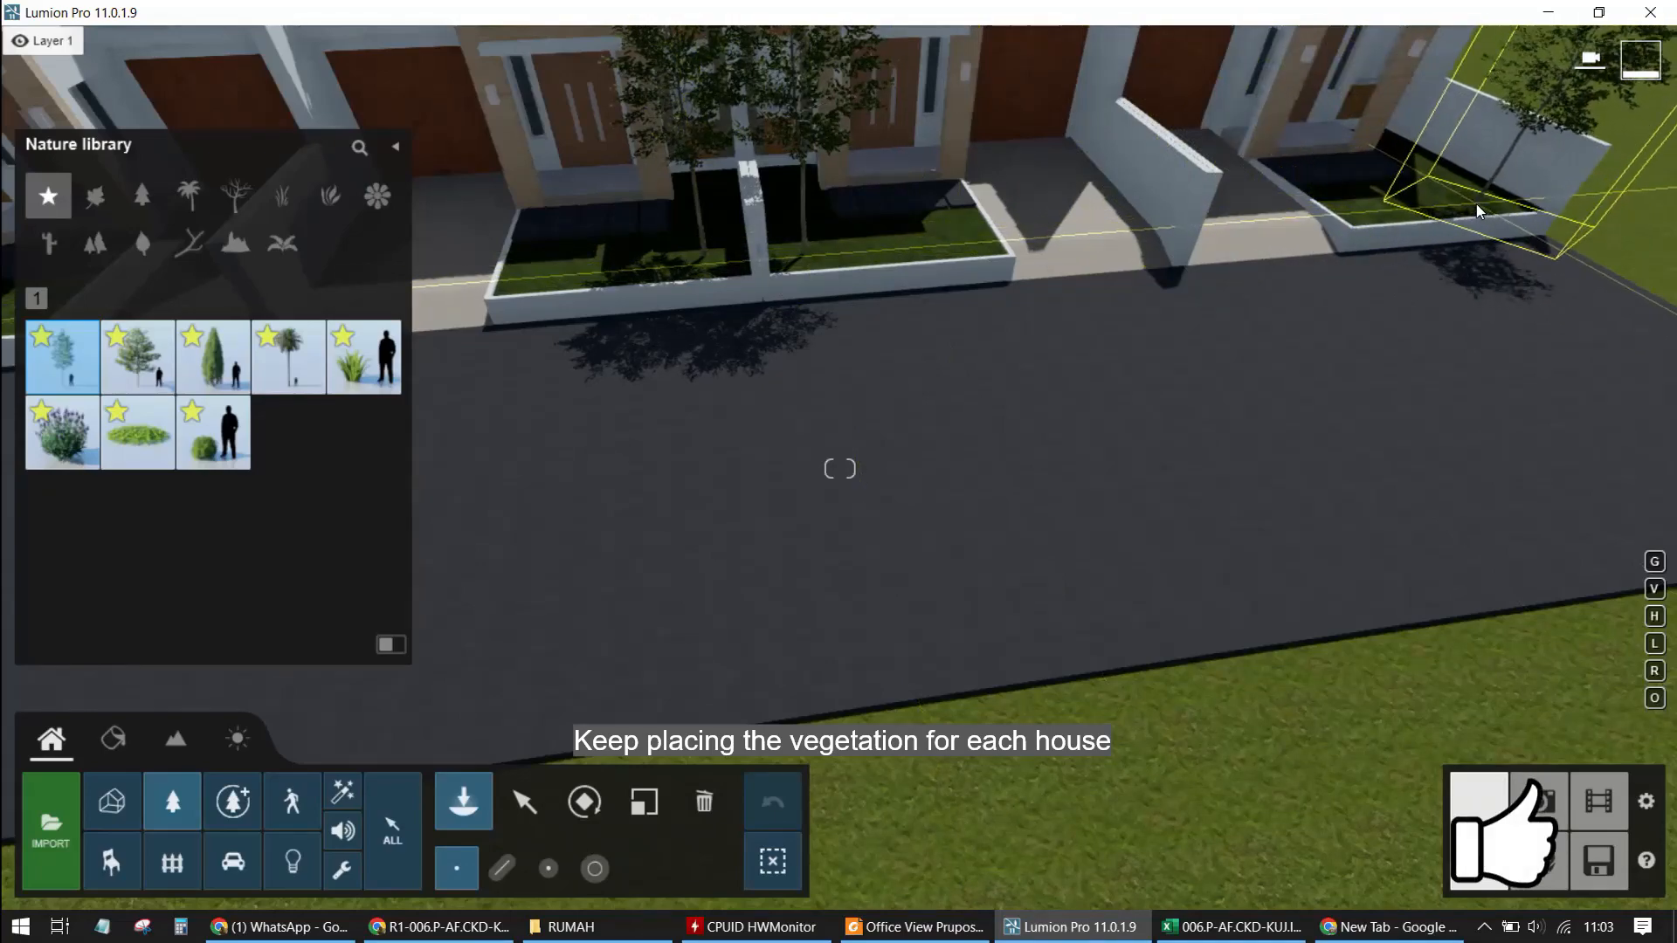
Place the same tree in the garden at the opposite end of the row, near its end wall
key("s")
right_click_drag(1356, 224, 1093, 266)
key("w")
key("s")
key("w")
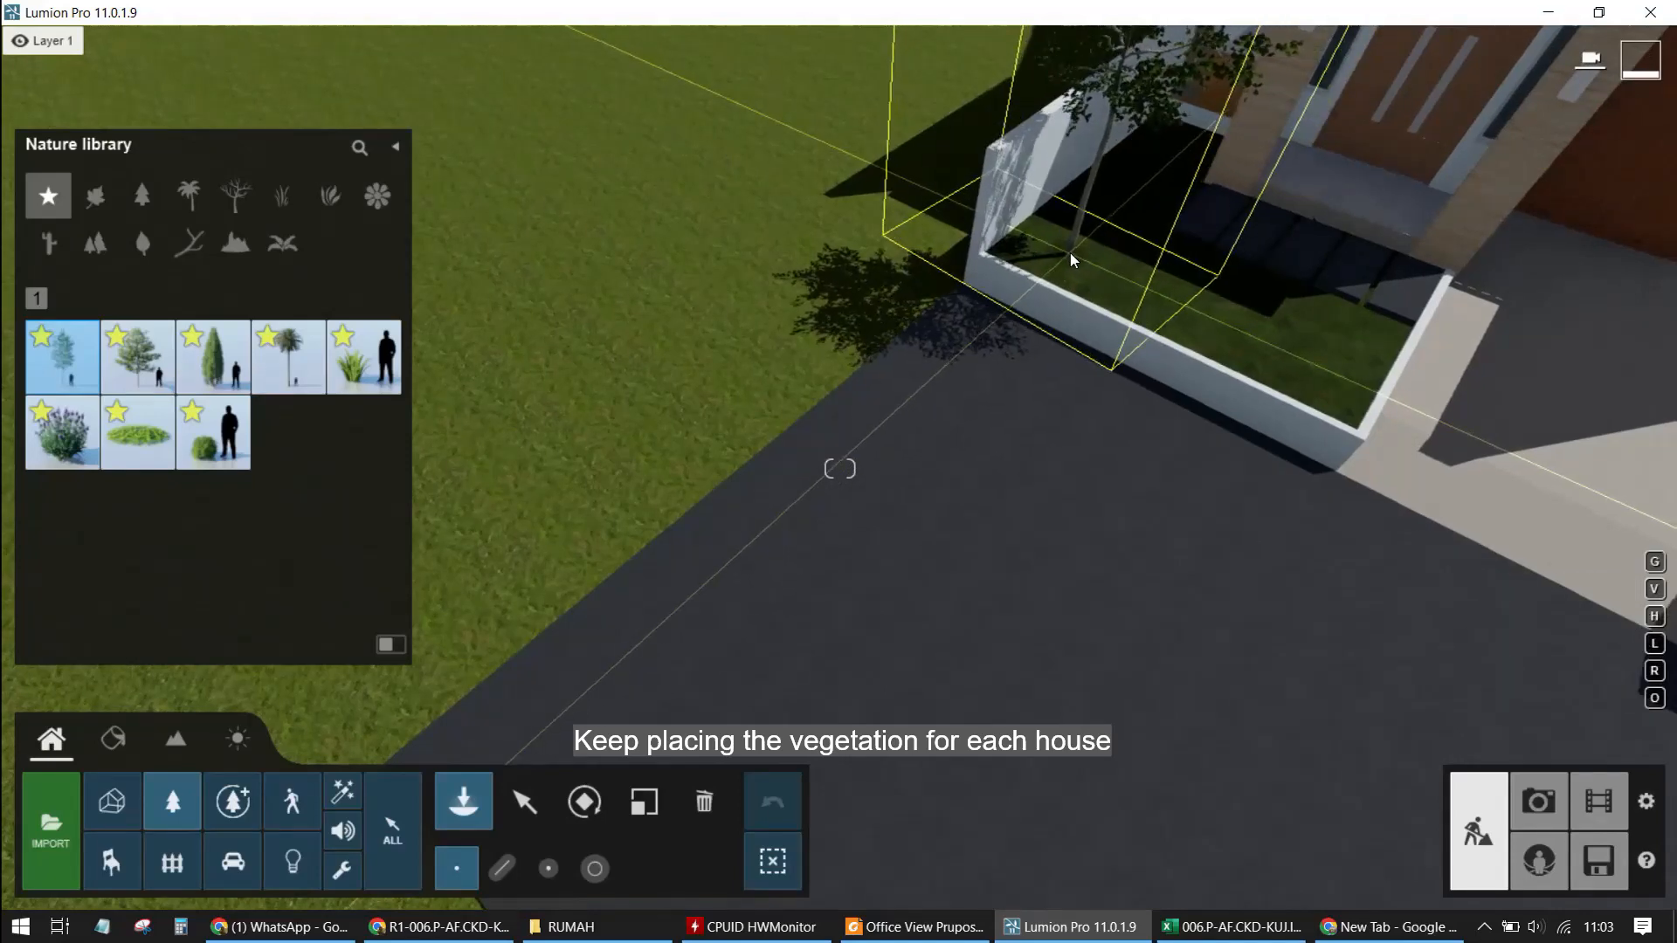
left_click(1076, 252)
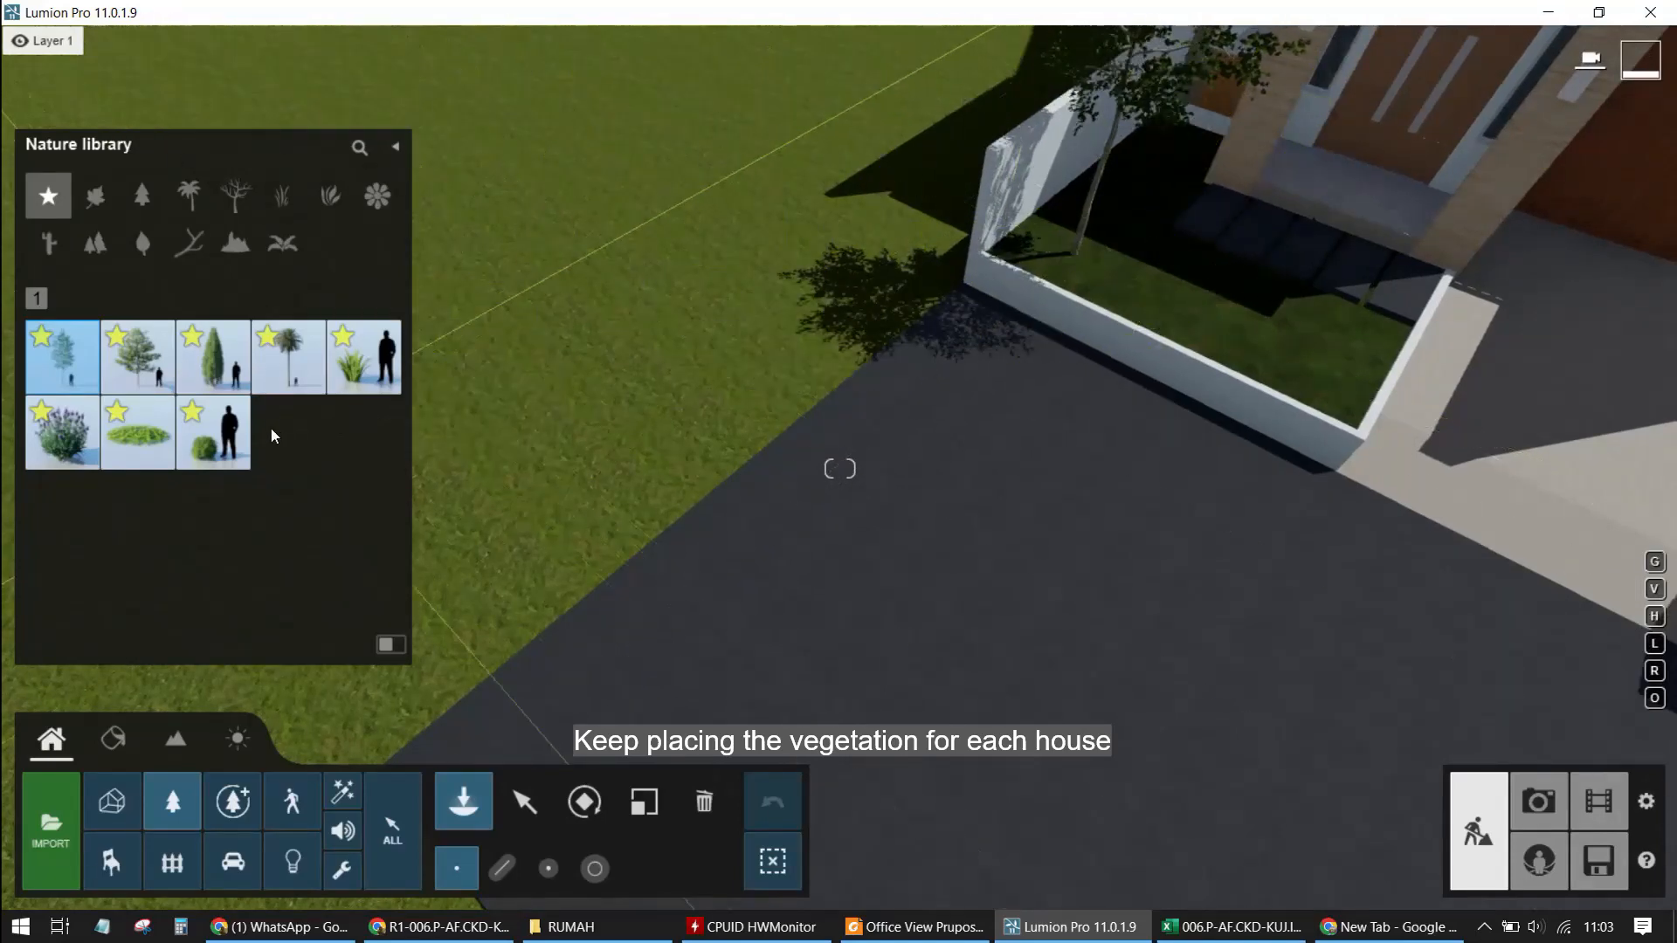
Place three Yaupon Holly 02 shrubs along that end garden's street-side border, starting at the end wall
left_click(213, 442)
key("s")
key("w")
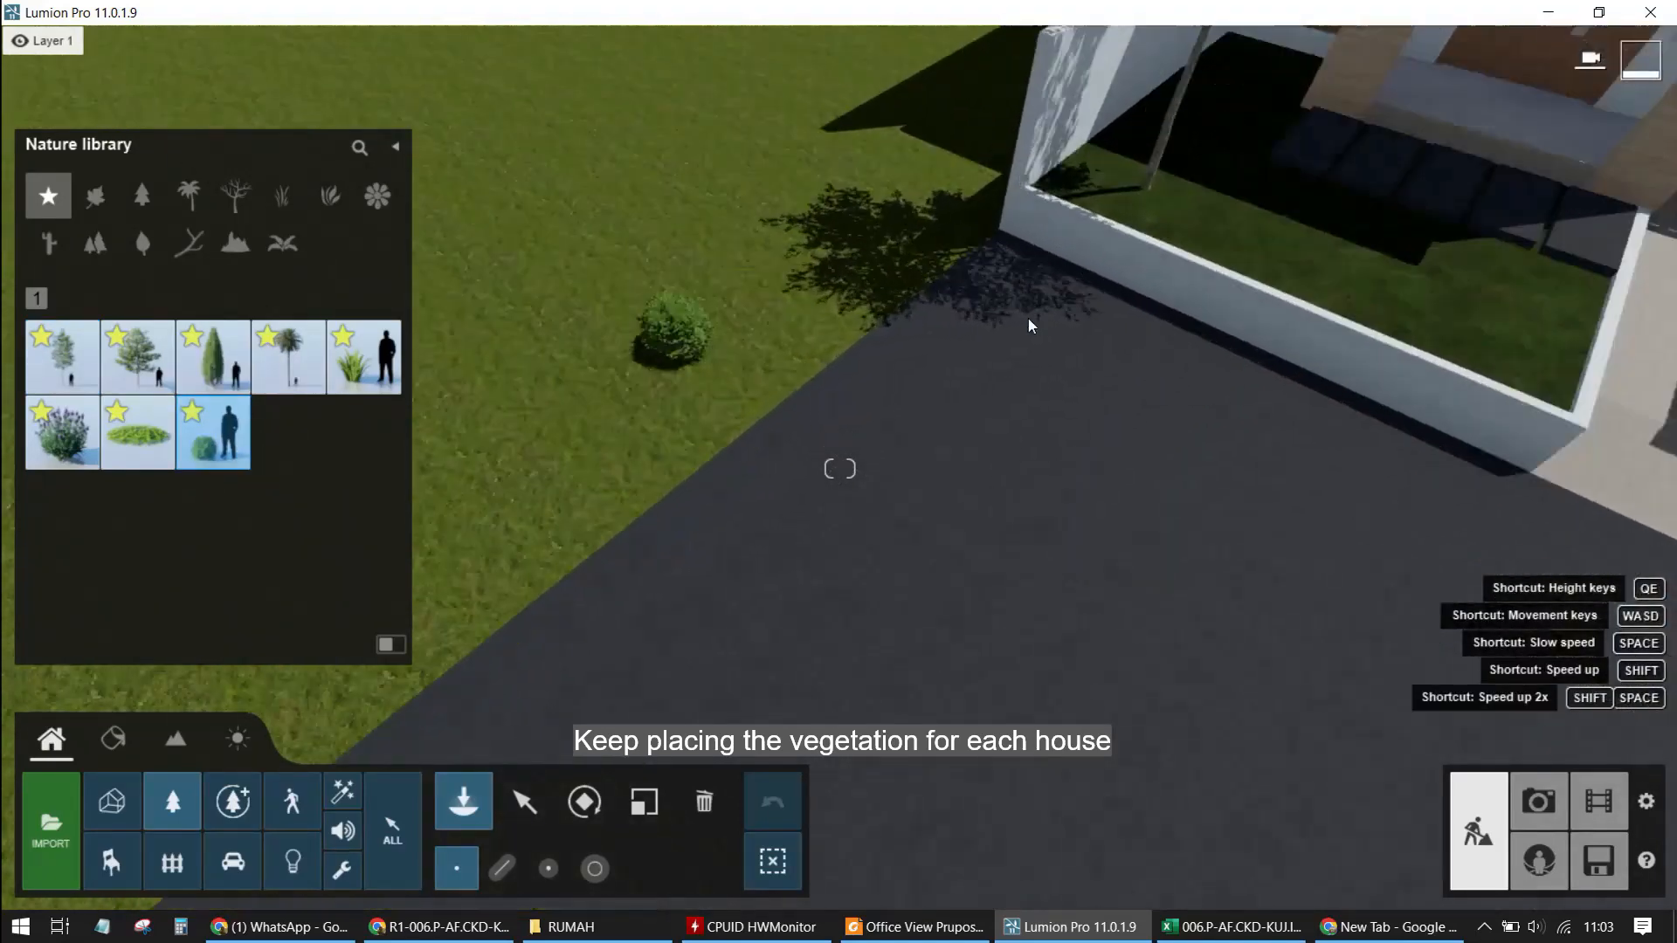
right_click_drag(1028, 317, 1103, 318)
key("e")
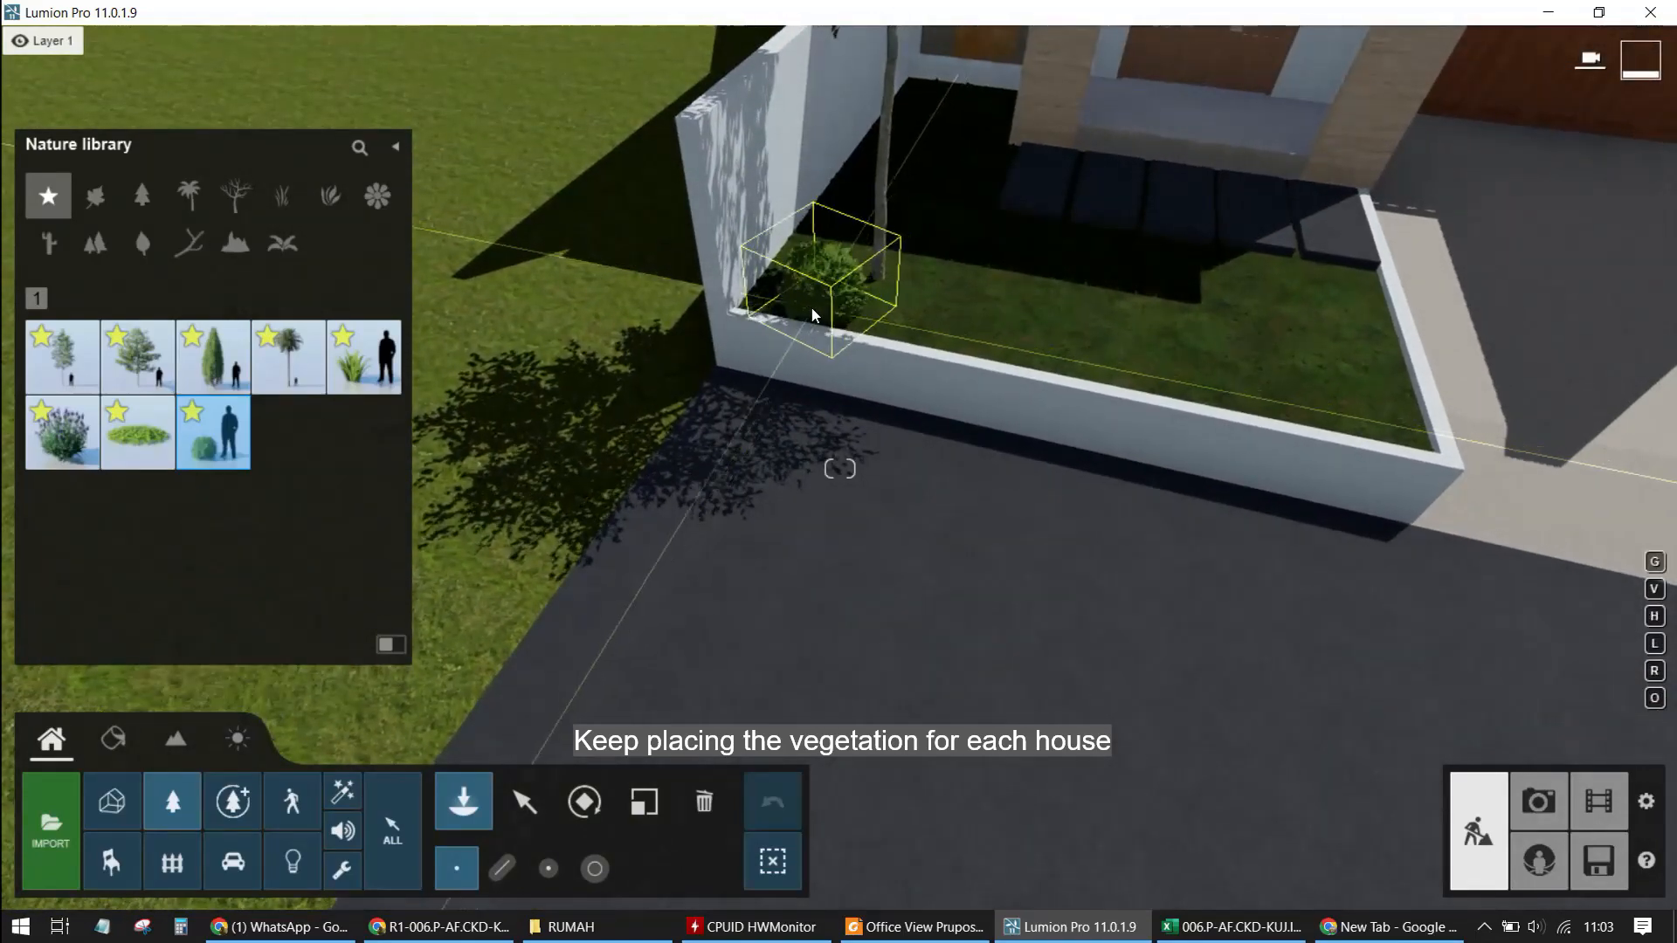
left_click(810, 307)
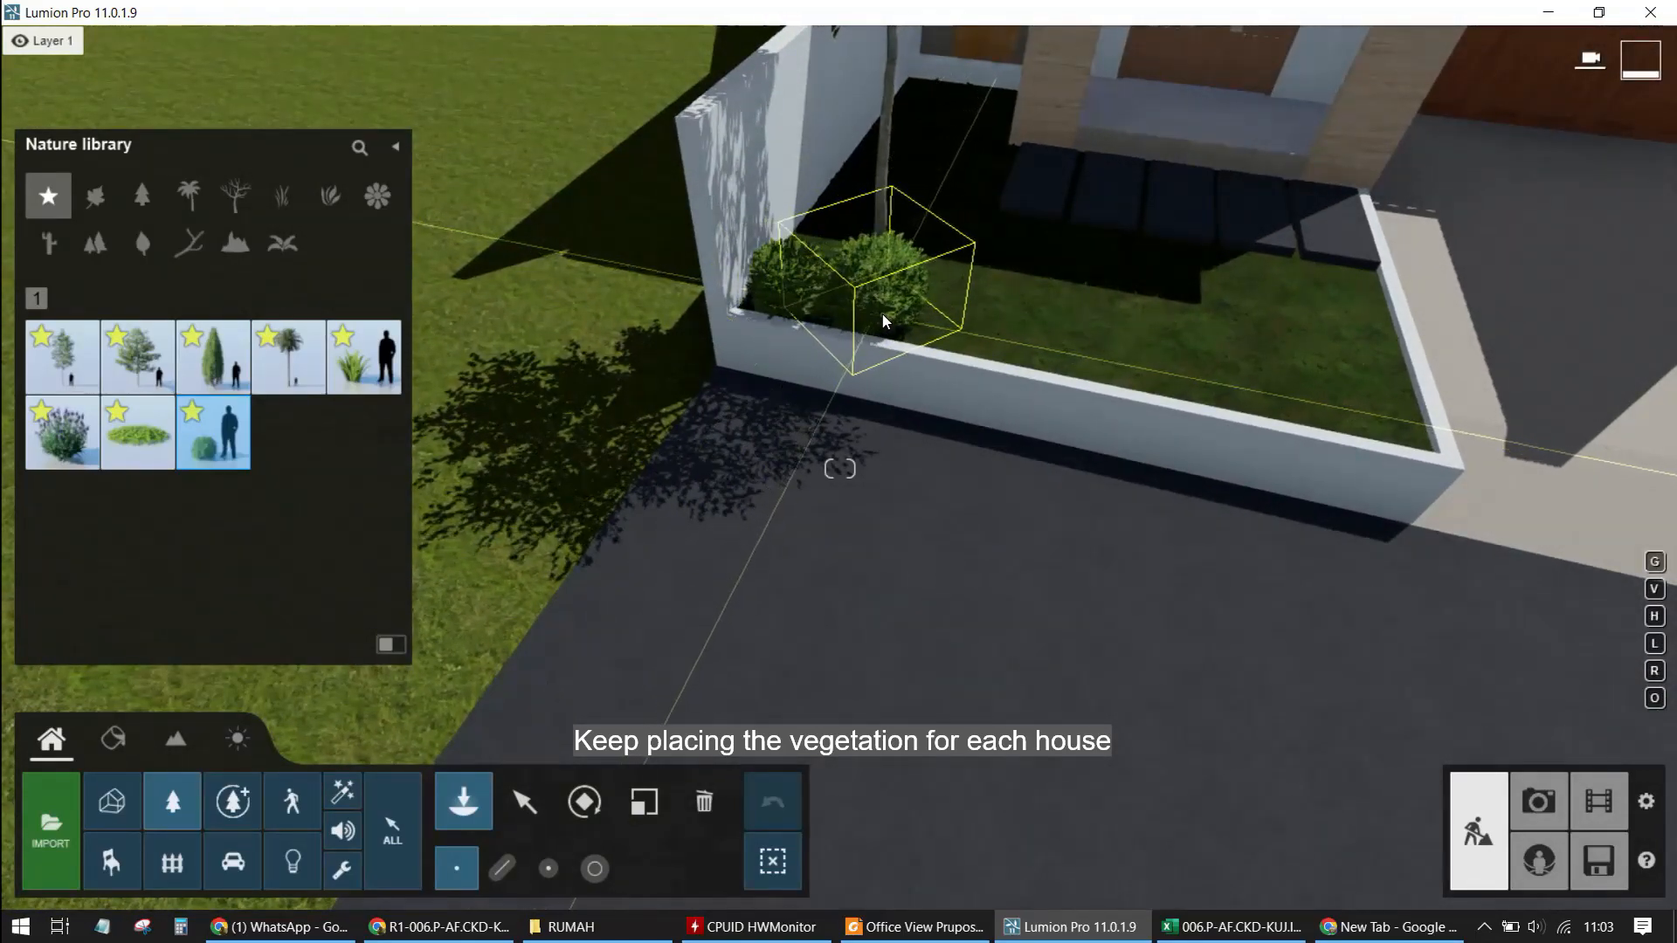
left_click(882, 313)
left_click(967, 334)
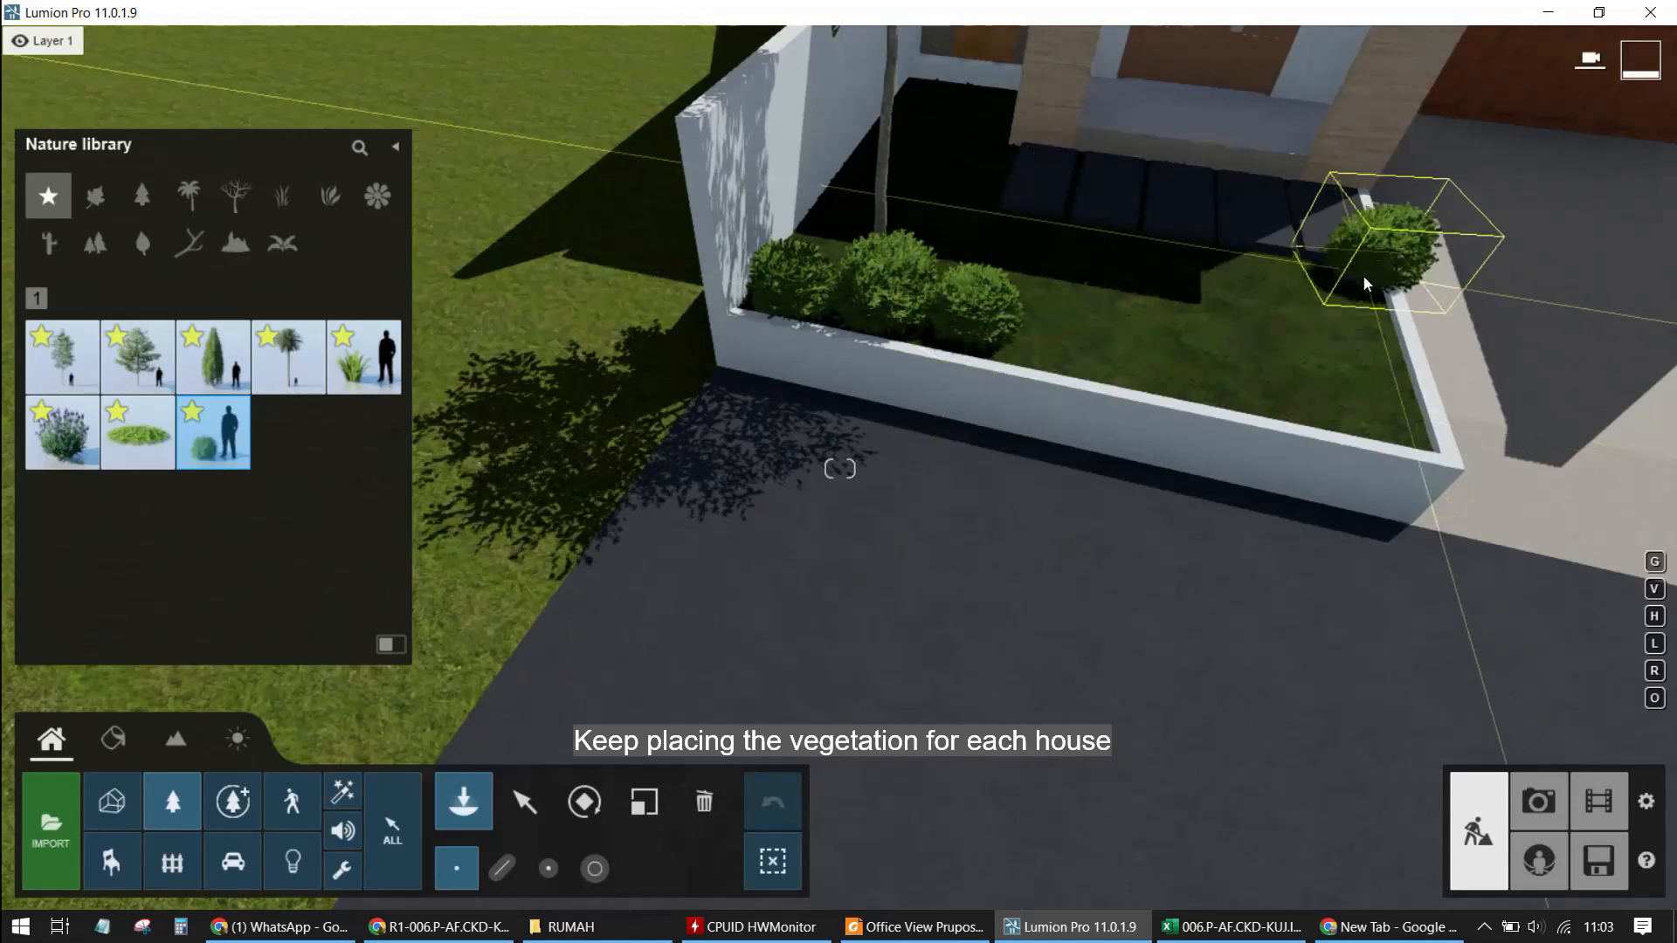
Place three Yaupon Holly 02 shrubs along the end garden's driveway-side border and more of them in the shaded area beside the porch
left_click(1355, 297)
left_click(1367, 338)
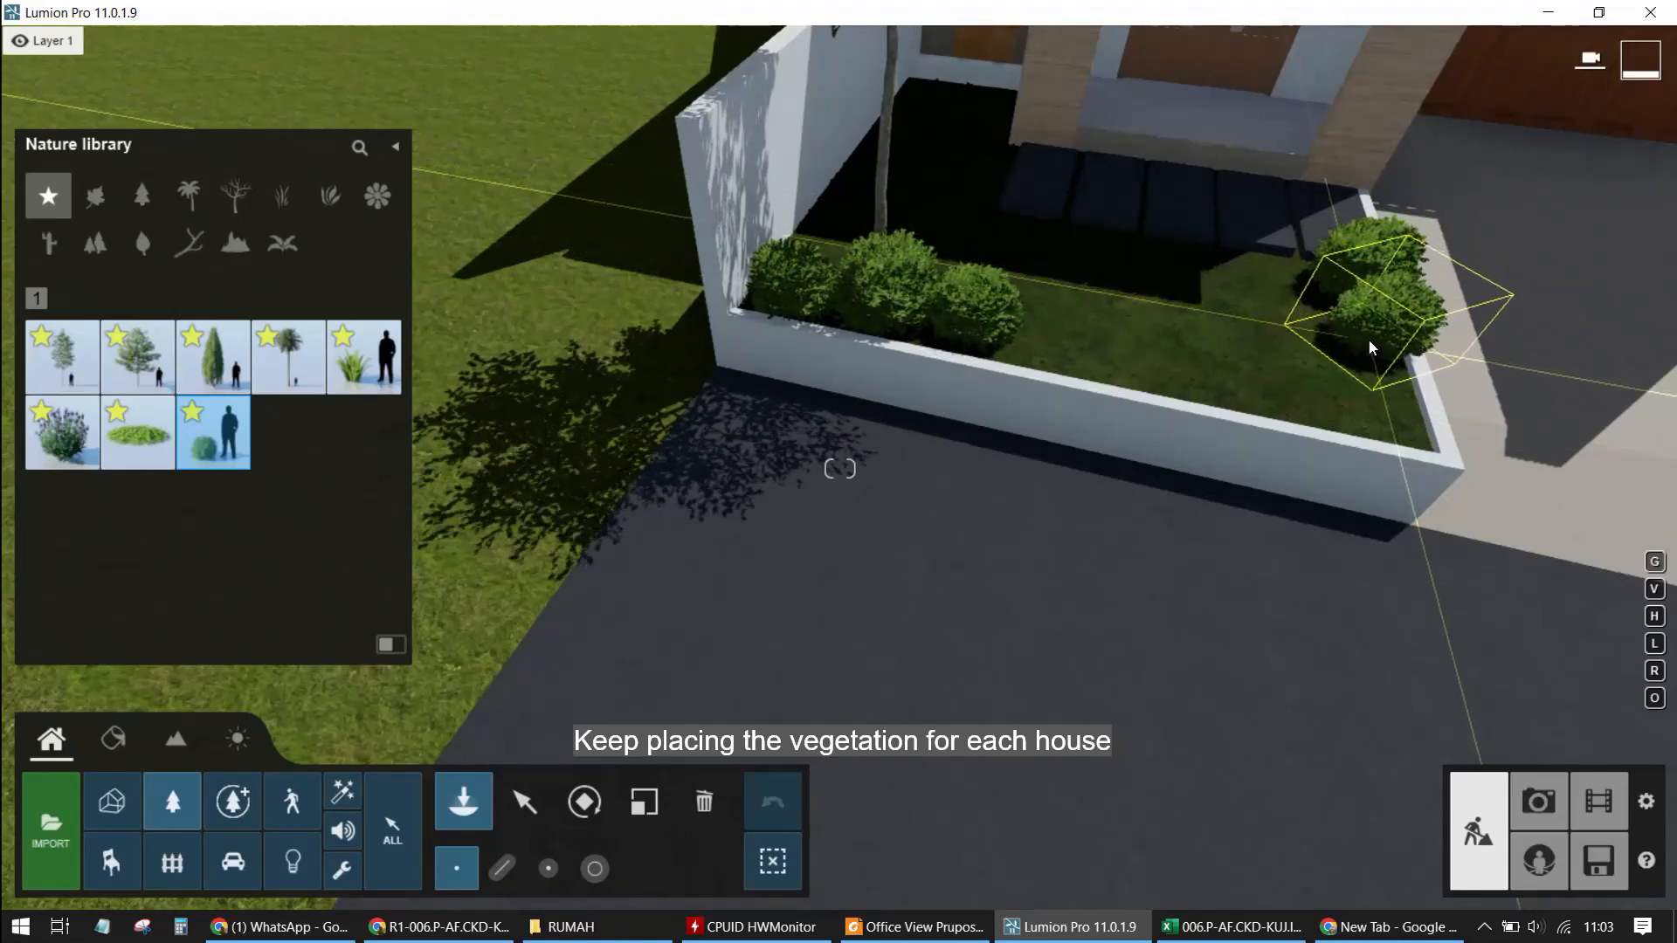
left_click(1376, 406)
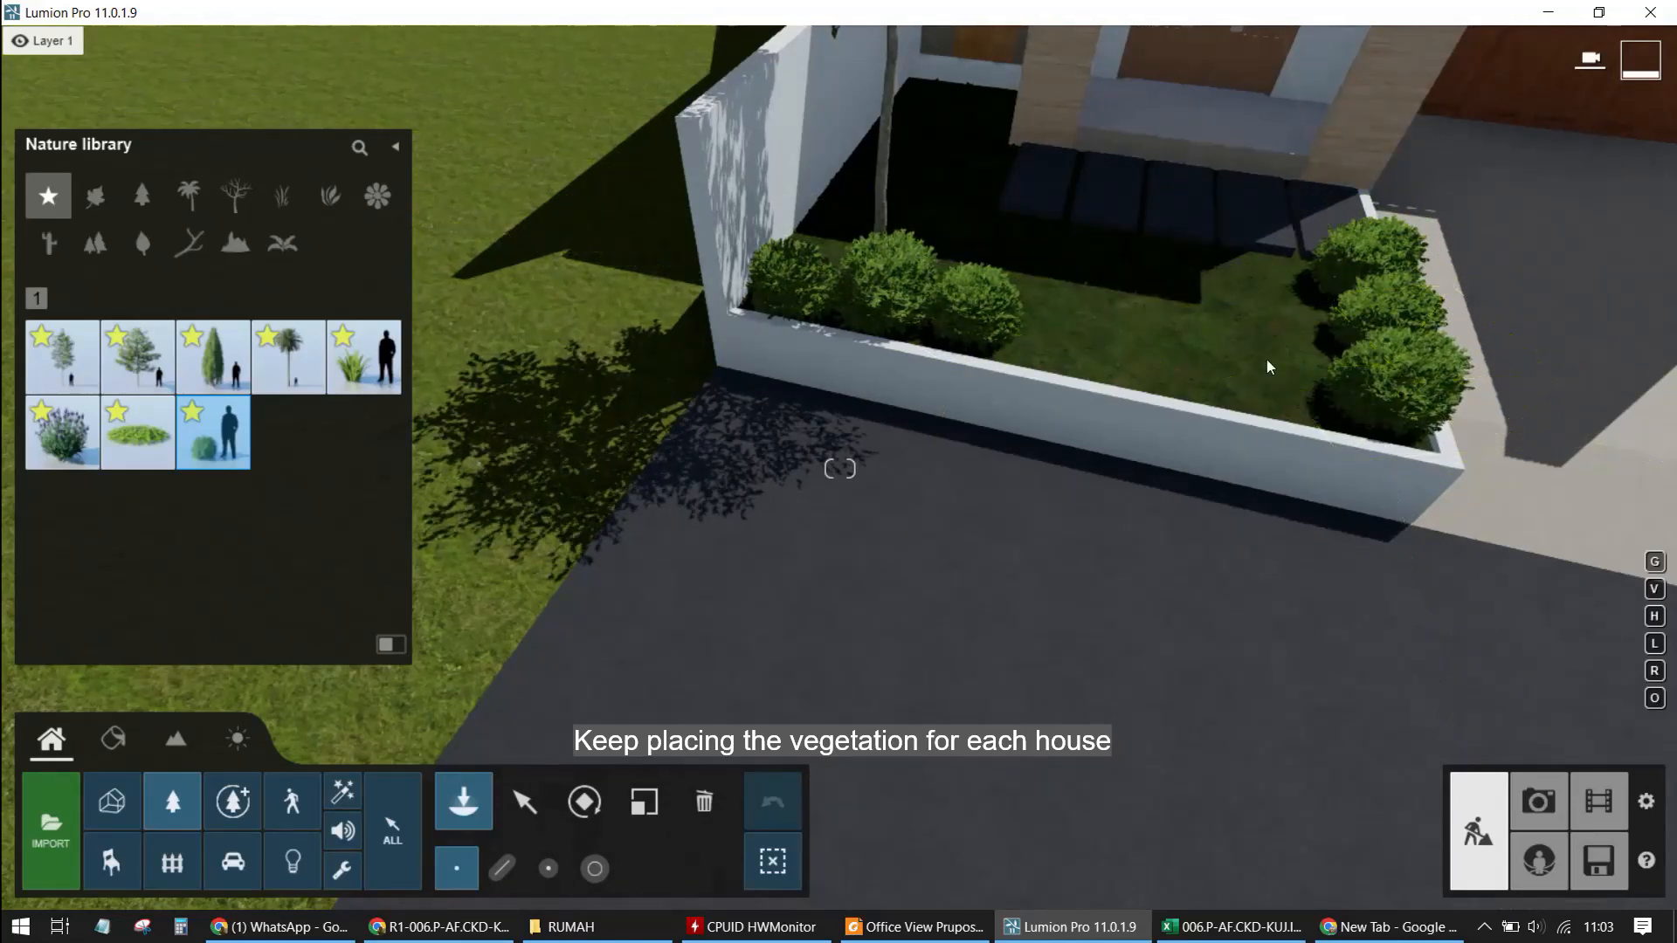
right_click_drag(1267, 359, 947, 238)
scroll(946, 239, "up", 5)
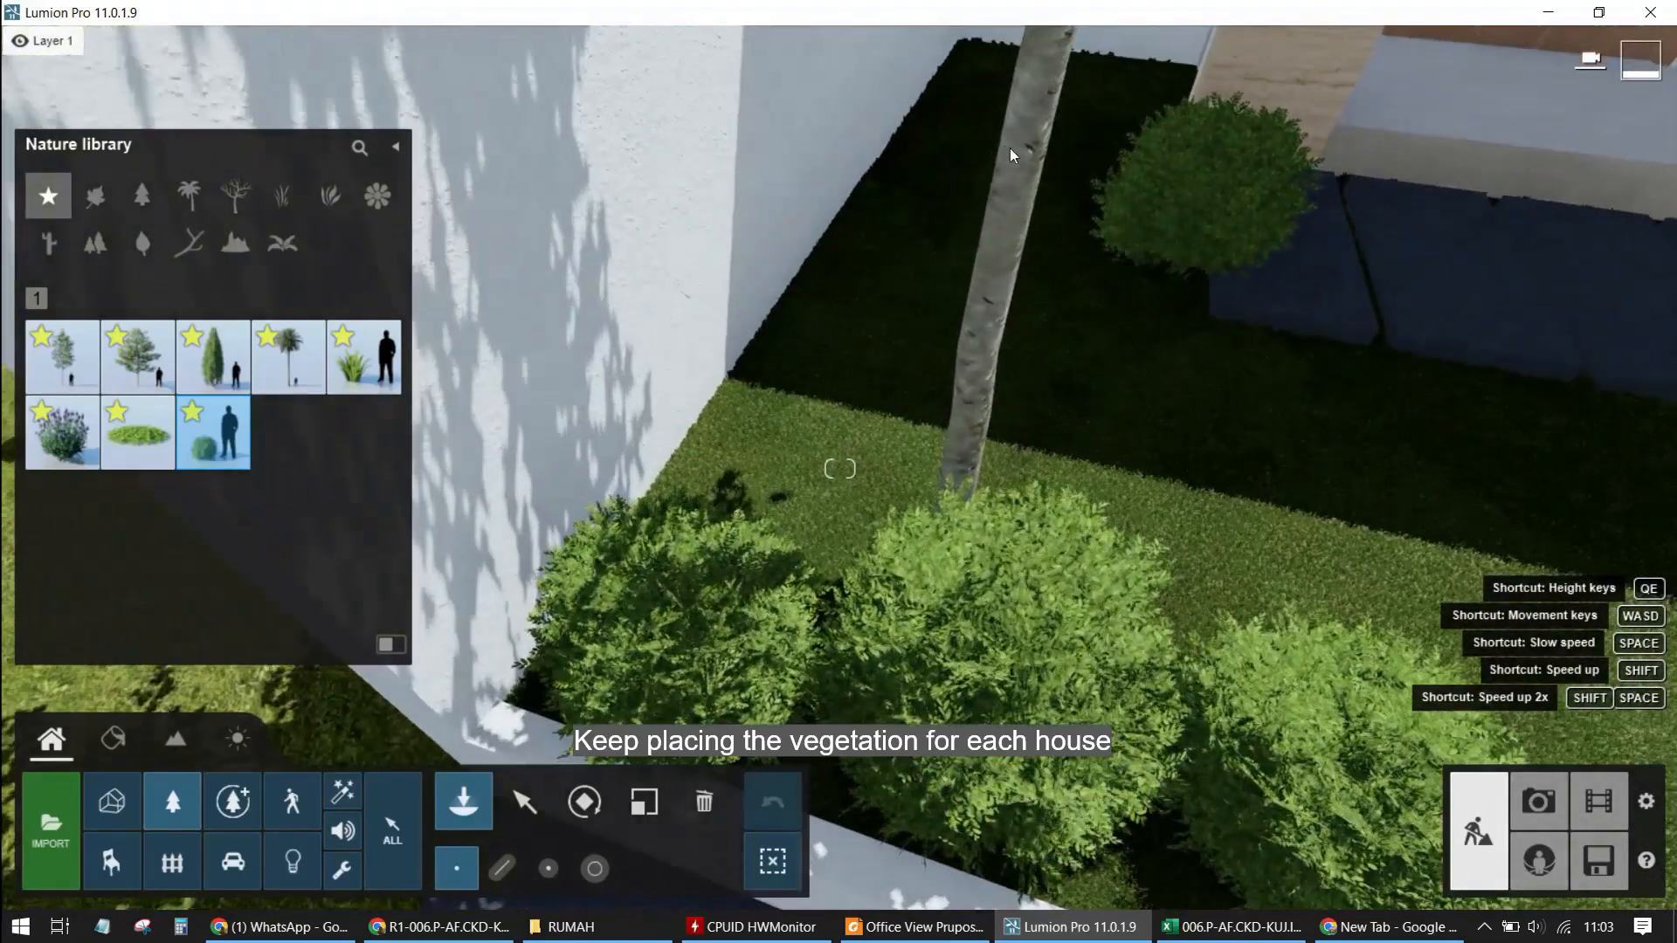
left_click(1004, 85)
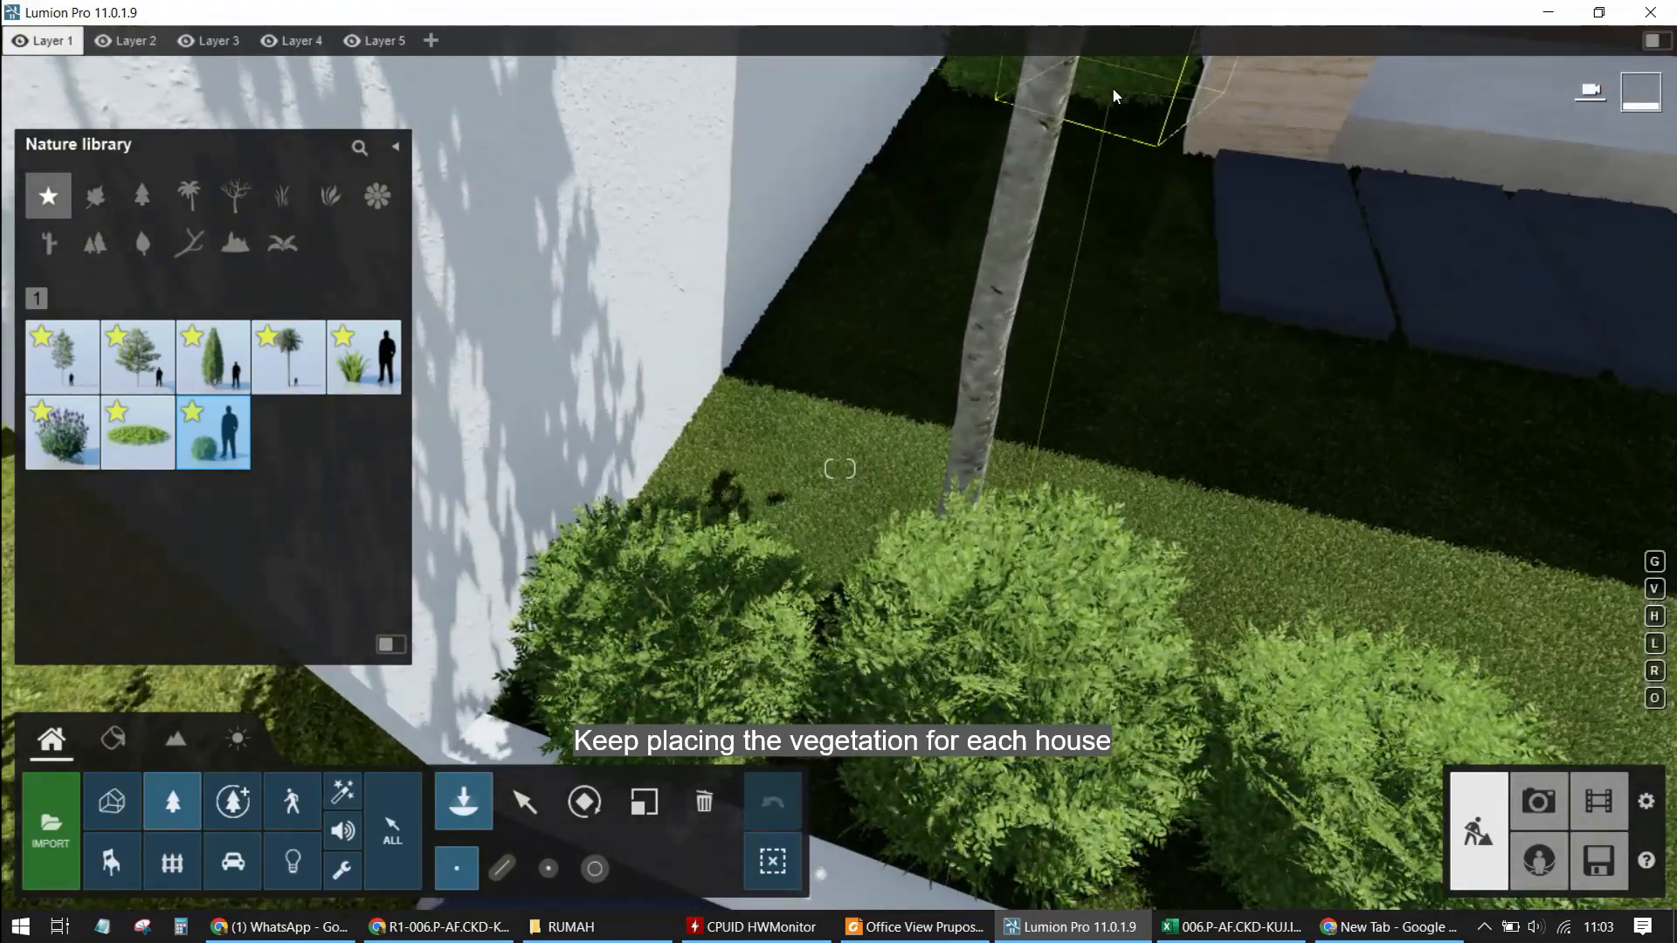
Place three of the same shrub along the next unplanted garden's street-side border, starting at the dividing wall
right_click_drag(1114, 87, 1462, 344)
scroll(1118, 301, "down", 5)
key("d")
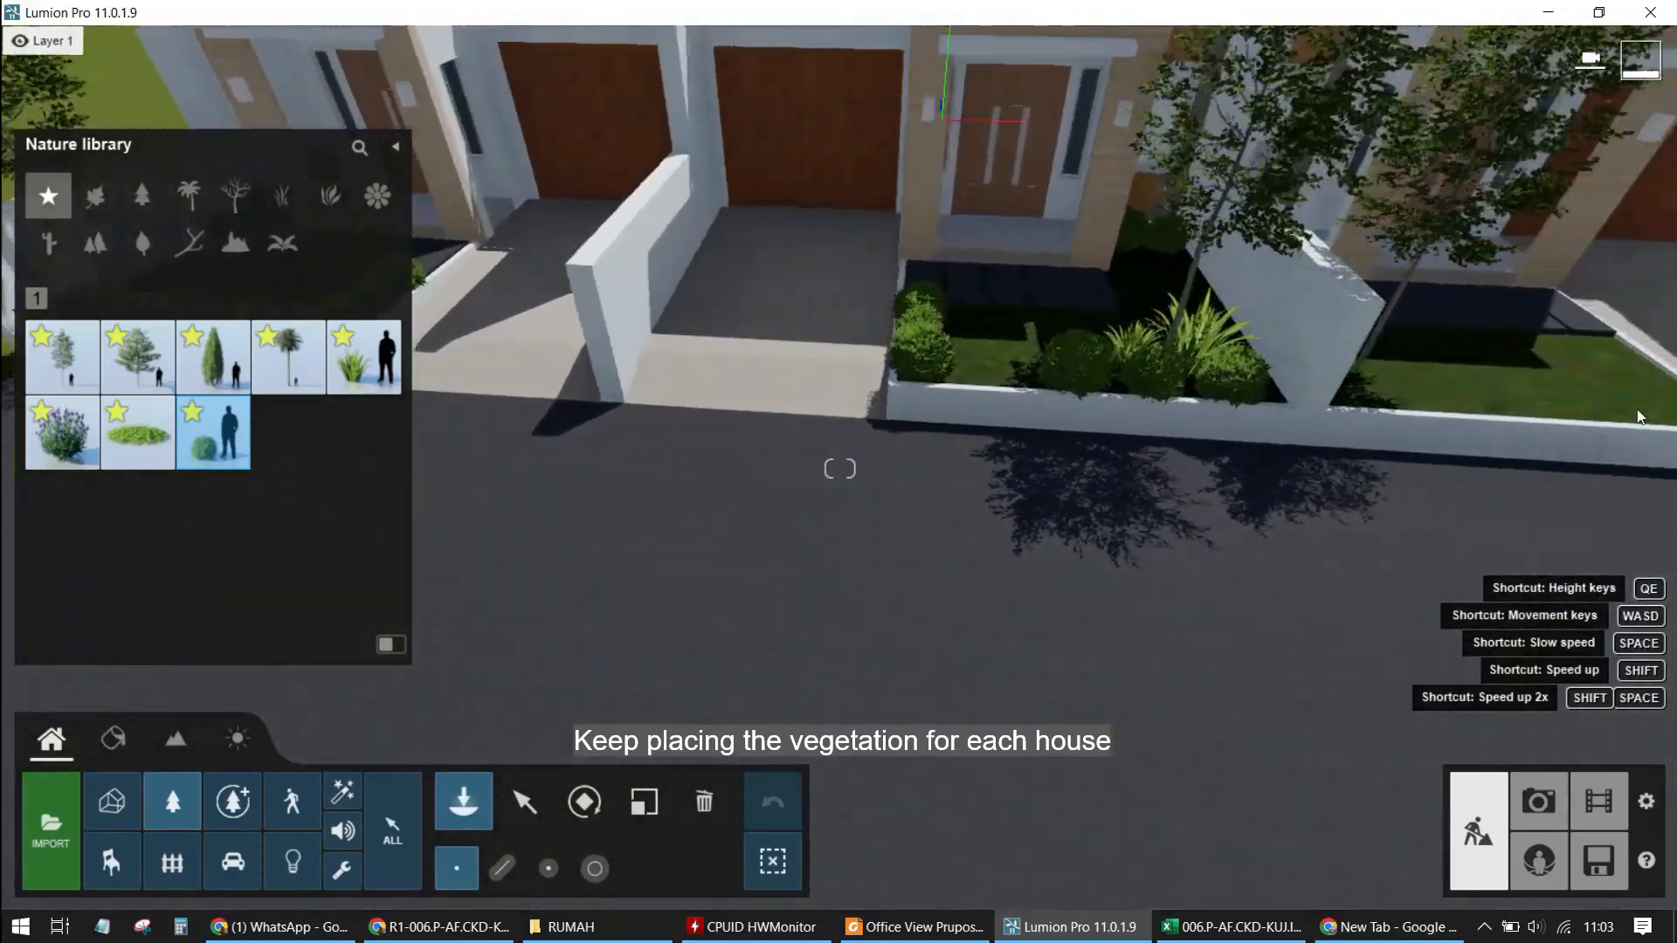
key("w")
key("w")
right_click_drag(1139, 371, 803, 516)
key("q")
key("s")
key("e")
key("d")
left_click(722, 504)
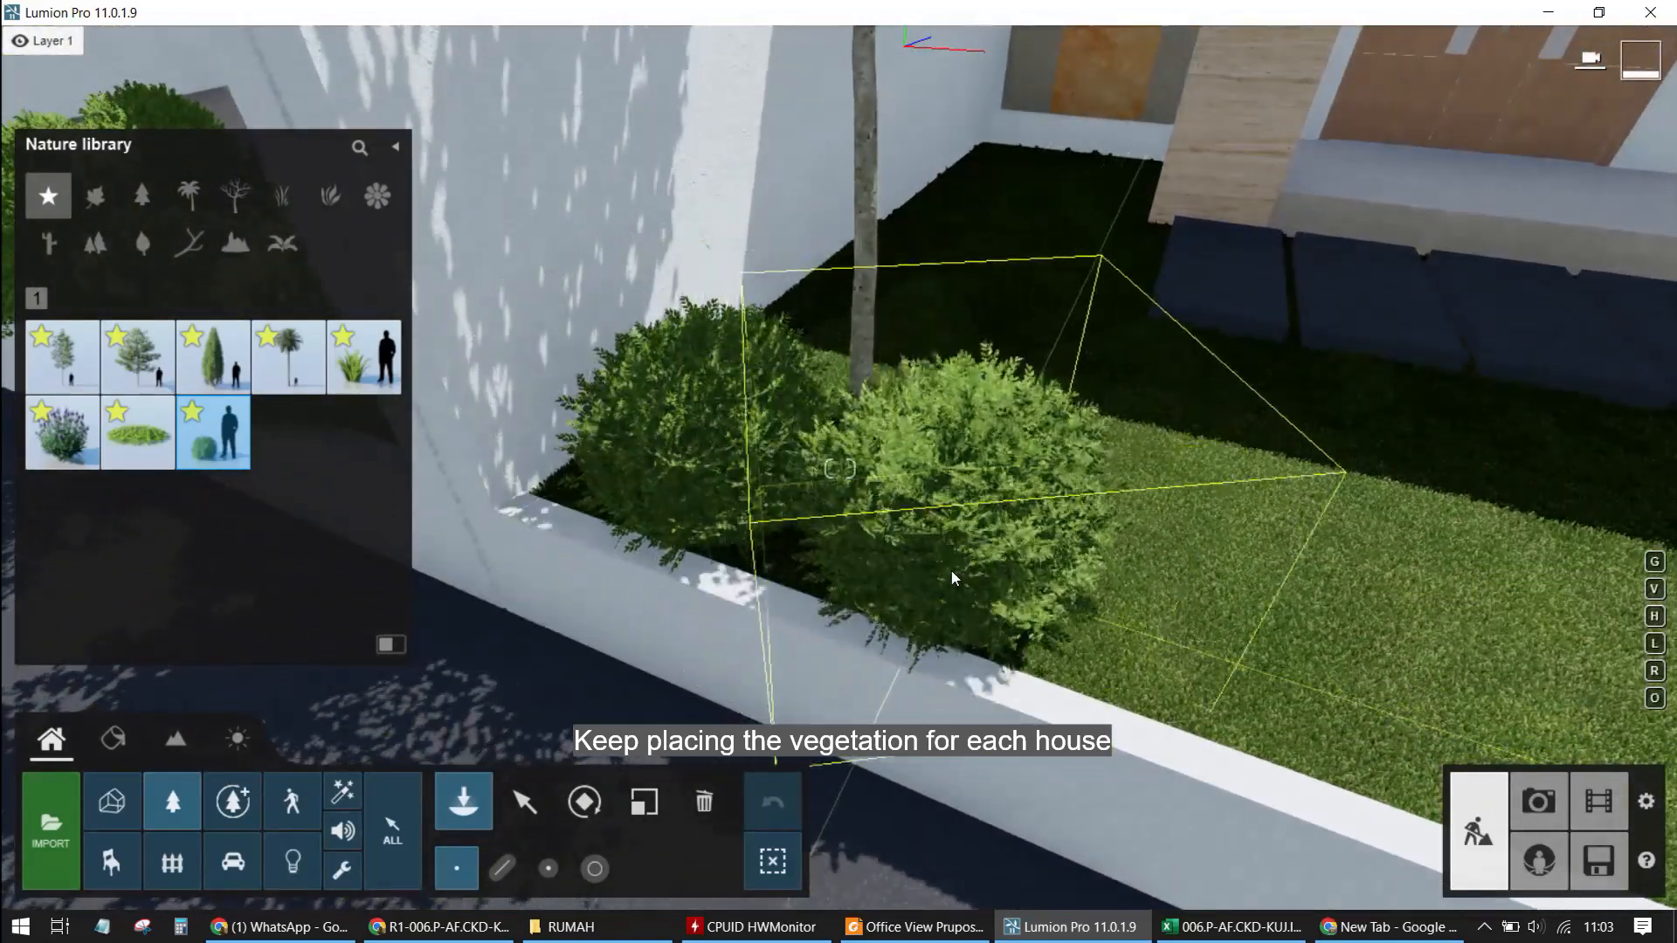
left_click(946, 559)
right_click_drag(946, 559, 1013, 580)
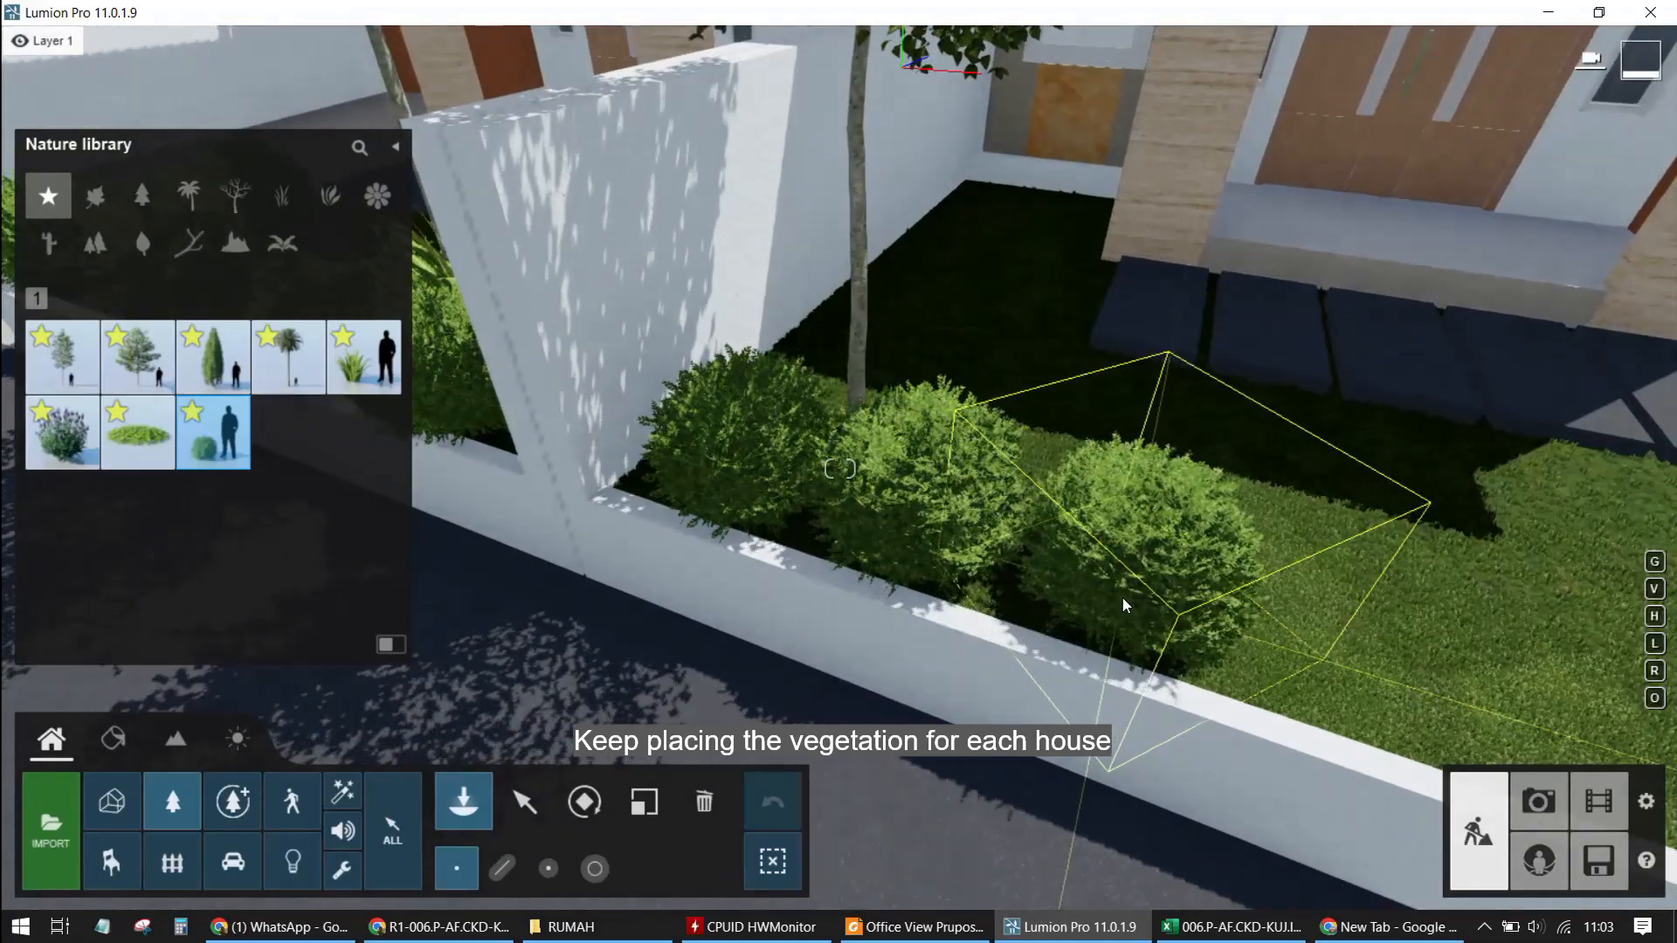
Place the same shrub along that garden's driveway-side border and at the back between the porch and the dividing wall
right_click_drag(1123, 598, 1439, 553)
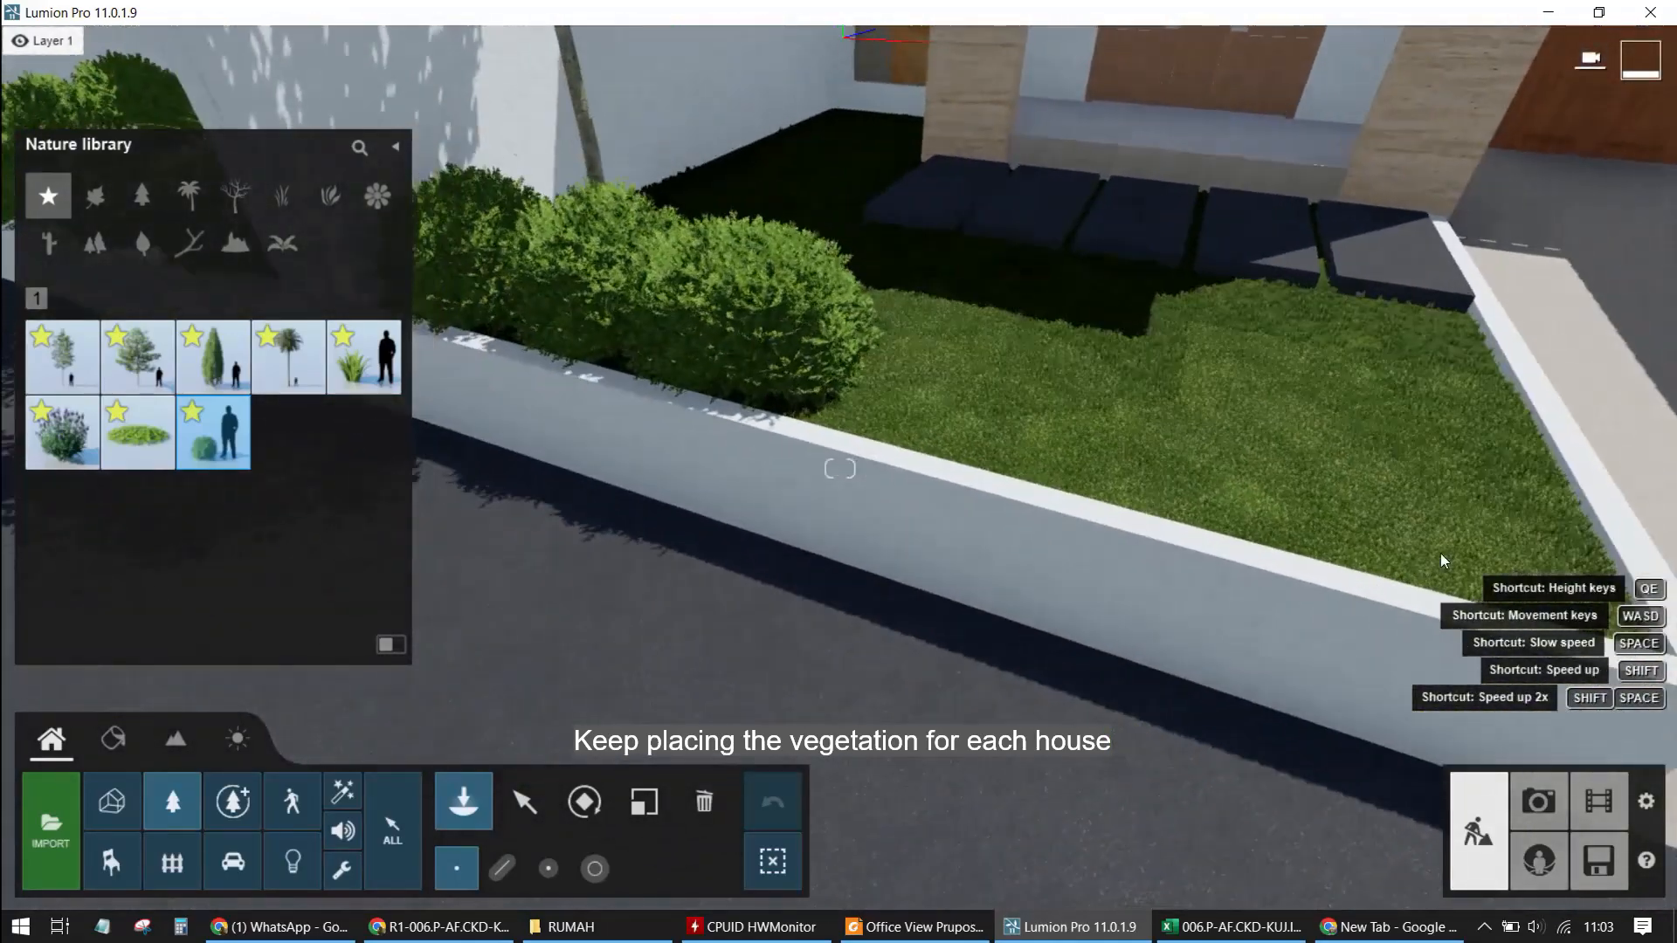
left_click(1525, 532)
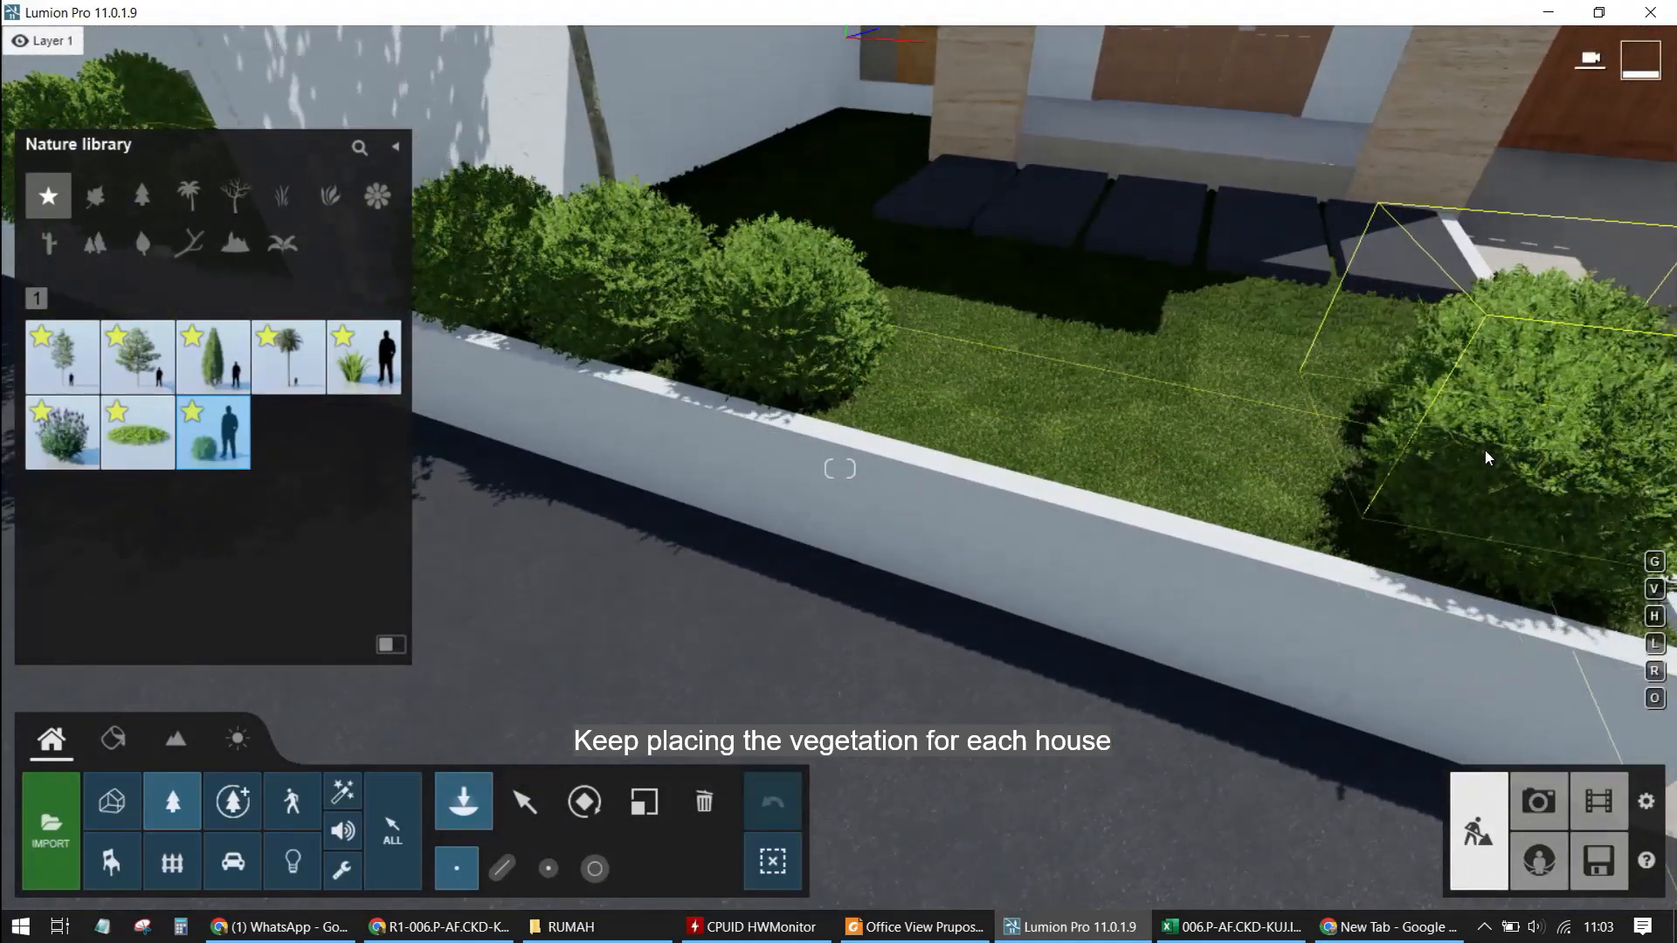
right_click_drag(1376, 479, 931, 281)
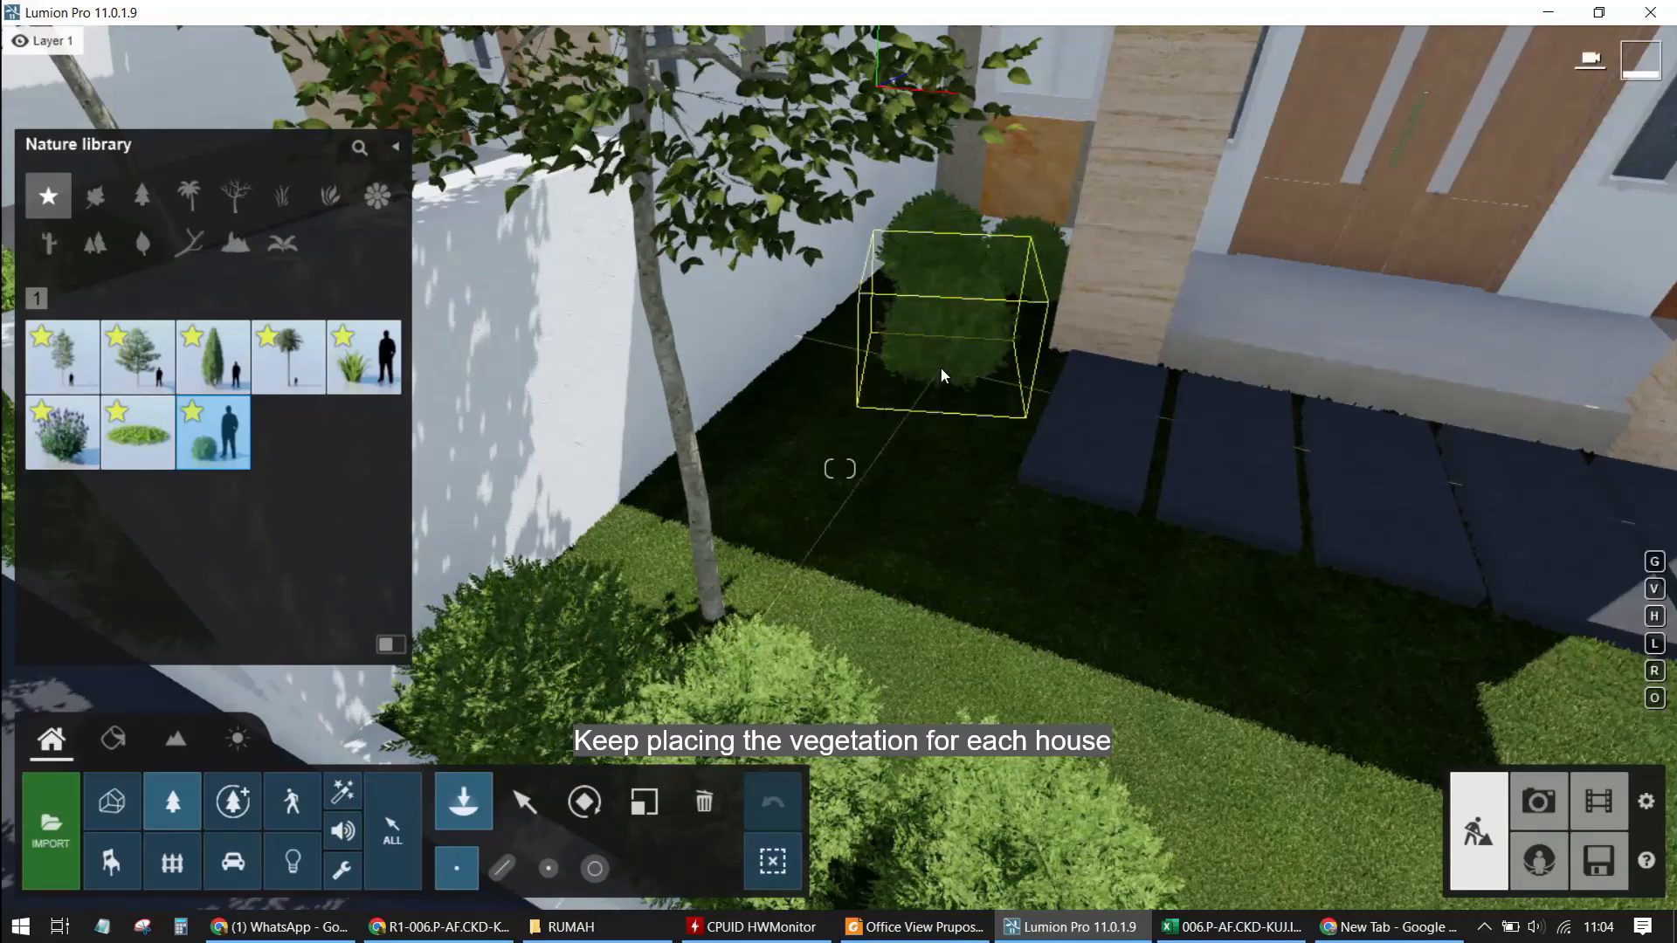
In the next unplanted garden along the row, place three shrubs along the street-side border and three along the driveway-side border
right_click_drag(940, 365, 738, 696)
key("e")
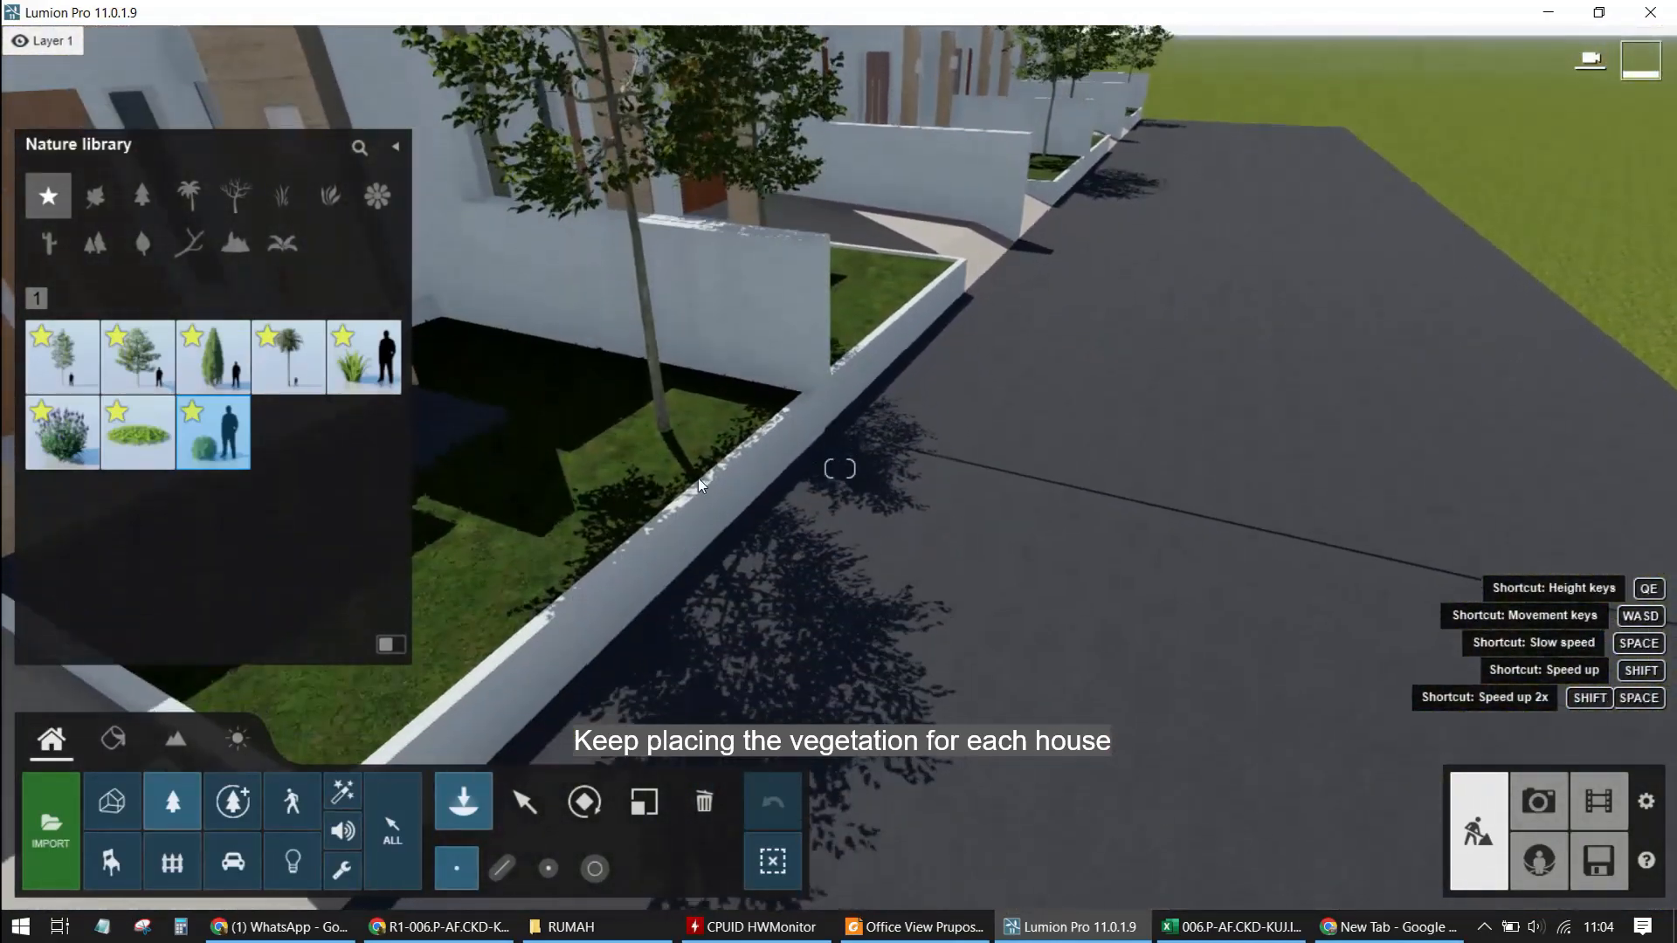
left_click(748, 407)
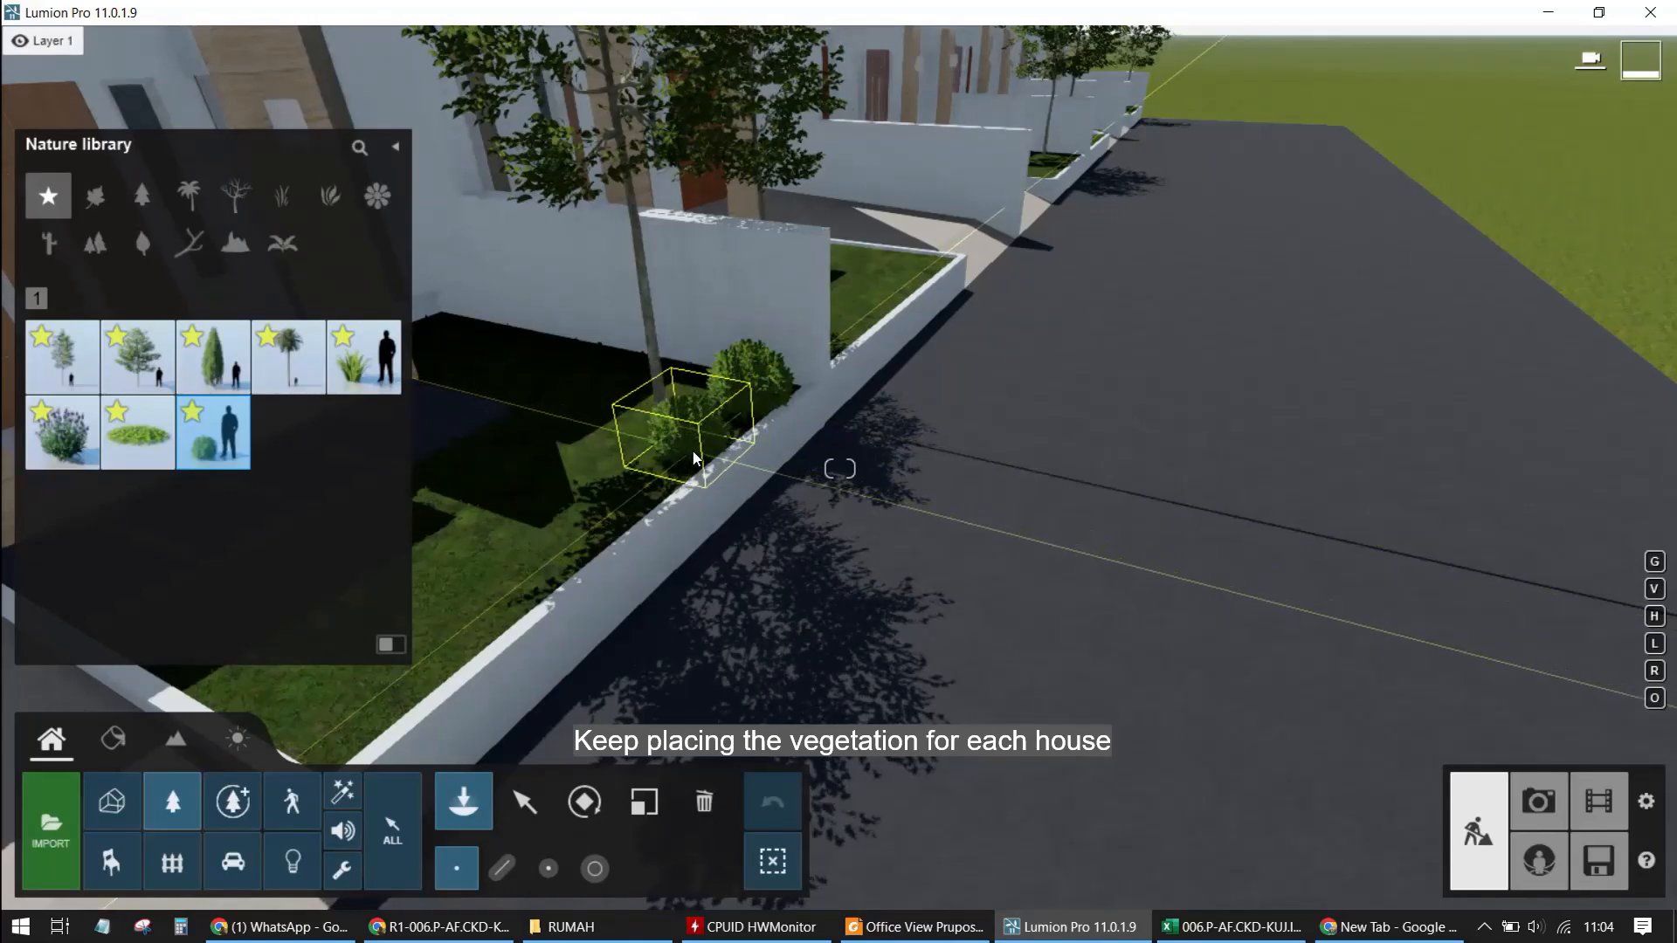
left_click(617, 512)
key("s")
right_click_drag(617, 515, 644, 457)
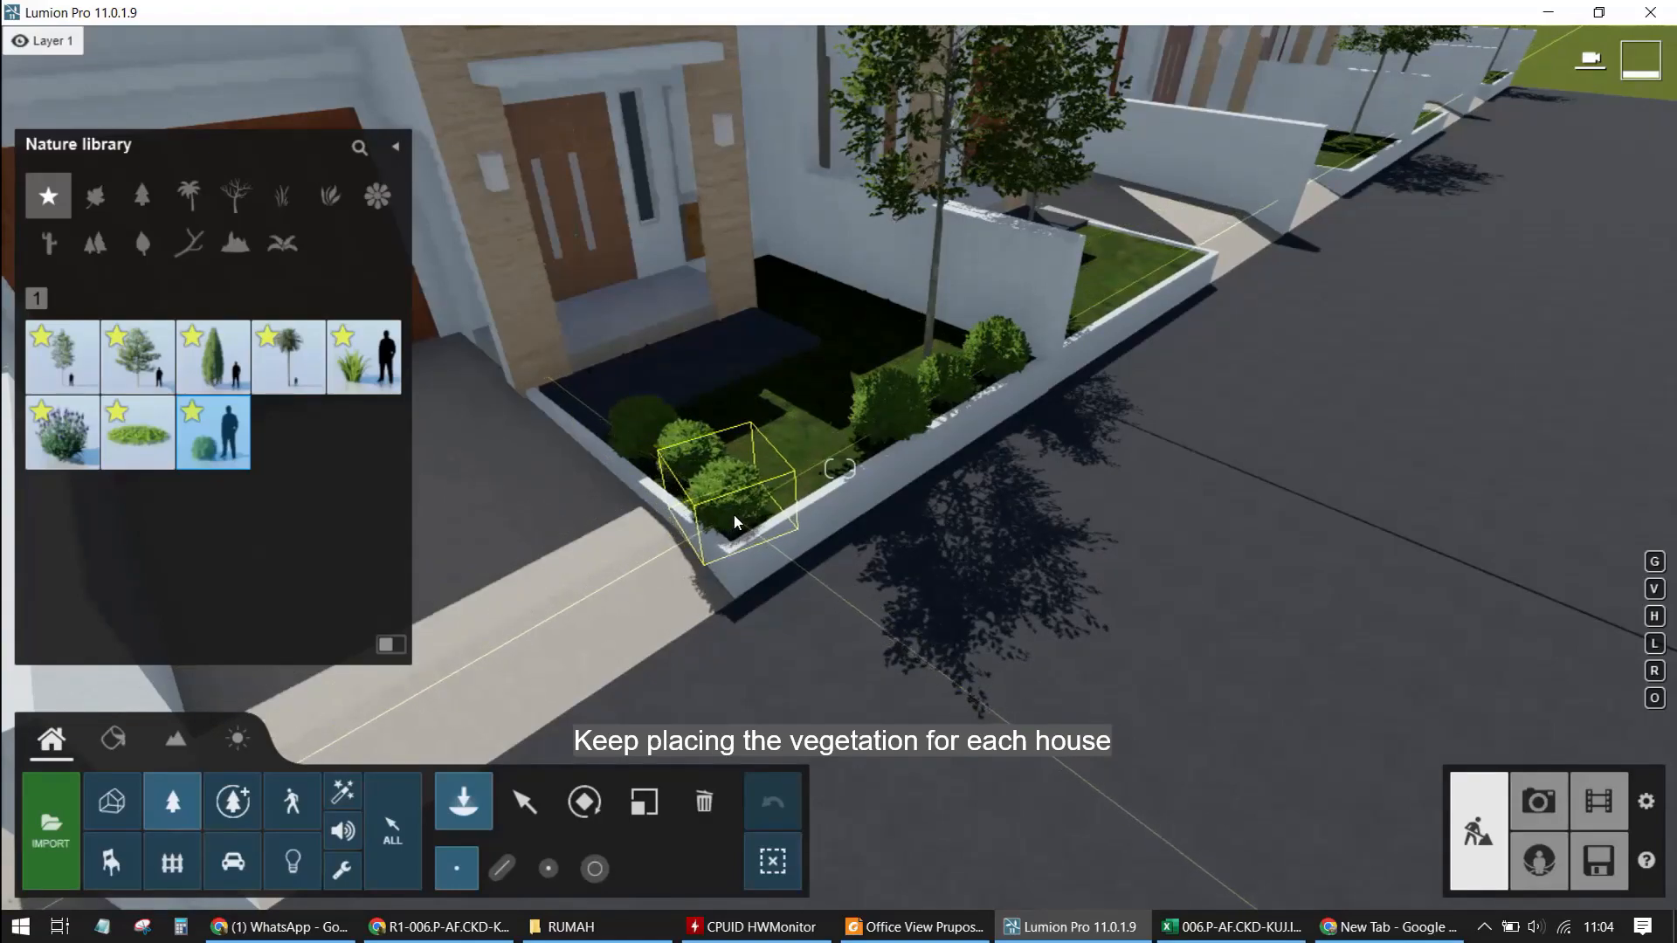
left_click(733, 515)
left_click(779, 479)
Place two shrubs in that garden's back corner, between the porch column and the dividing wall
middle_click_drag(821, 266, 771, 297)
key("w")
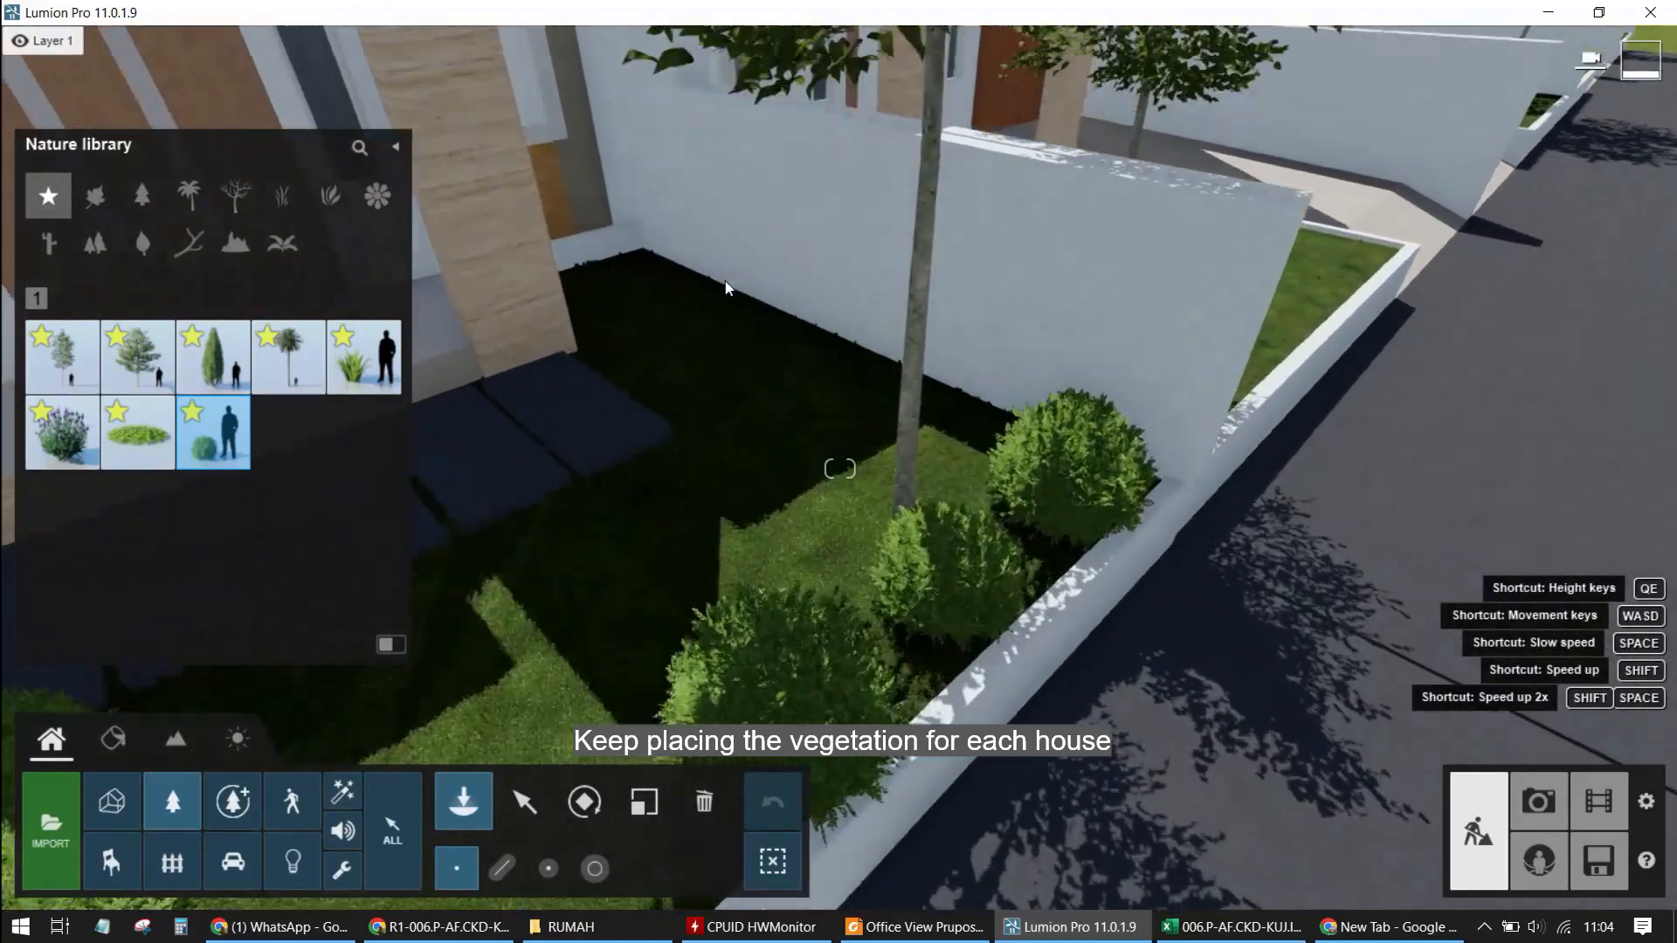
key("w")
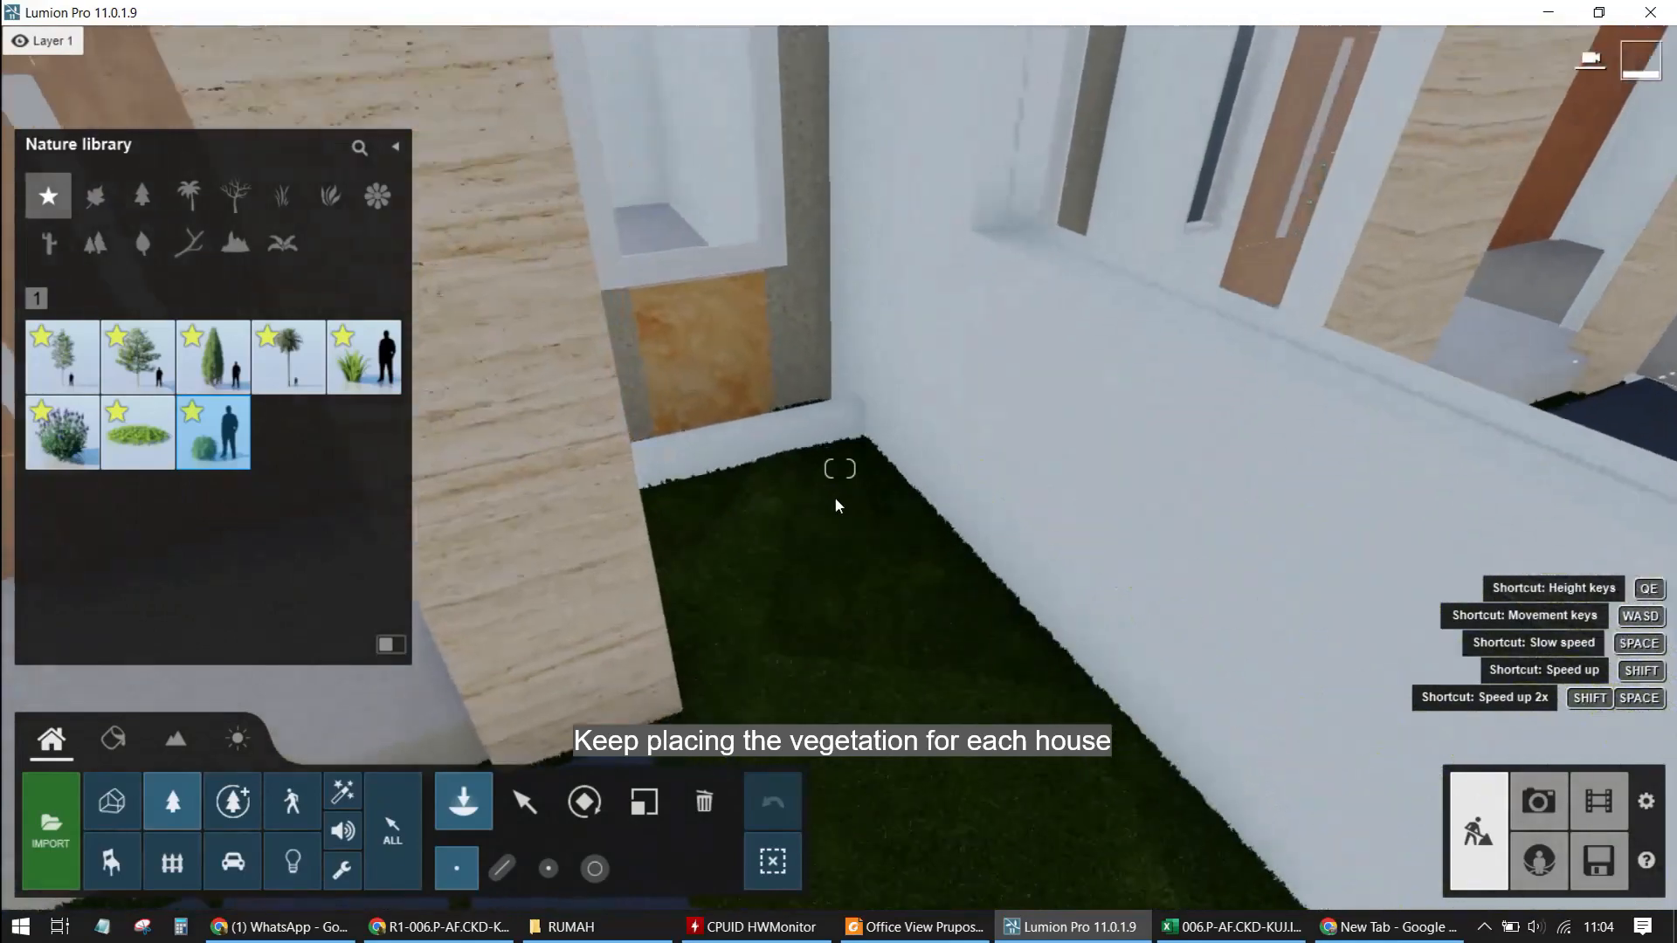
left_click(843, 514)
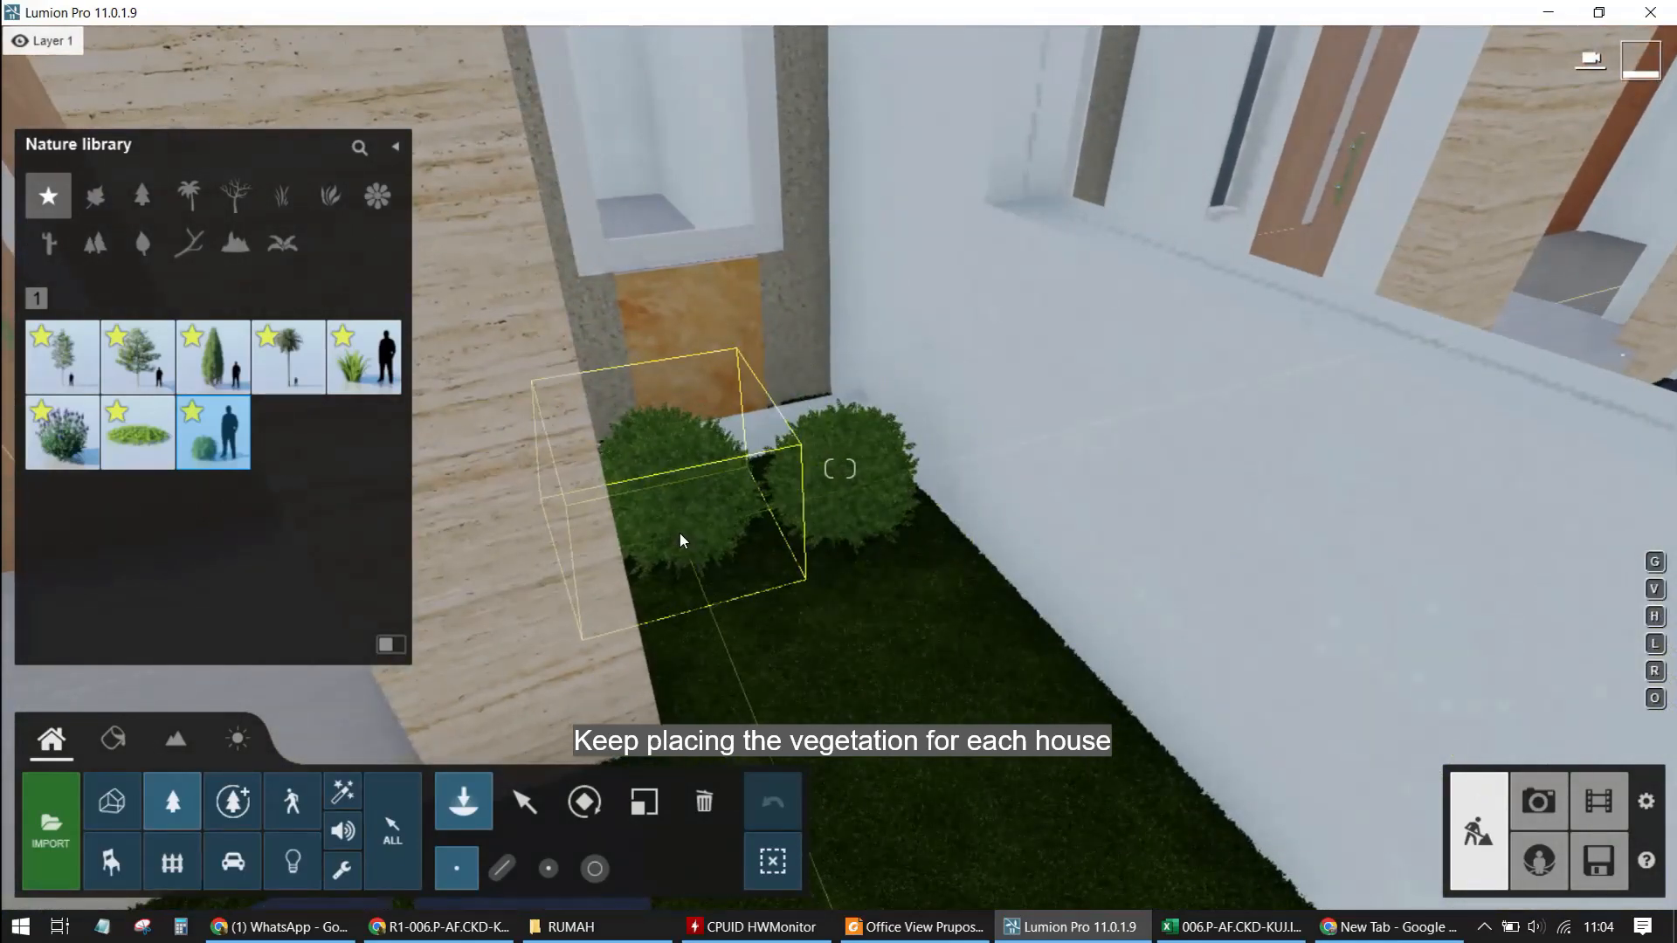
left_click(679, 533)
Place three shrubs along the street-side border of the garden across the dividing wall, starting beside the wall
key("s")
key("s")
key("d")
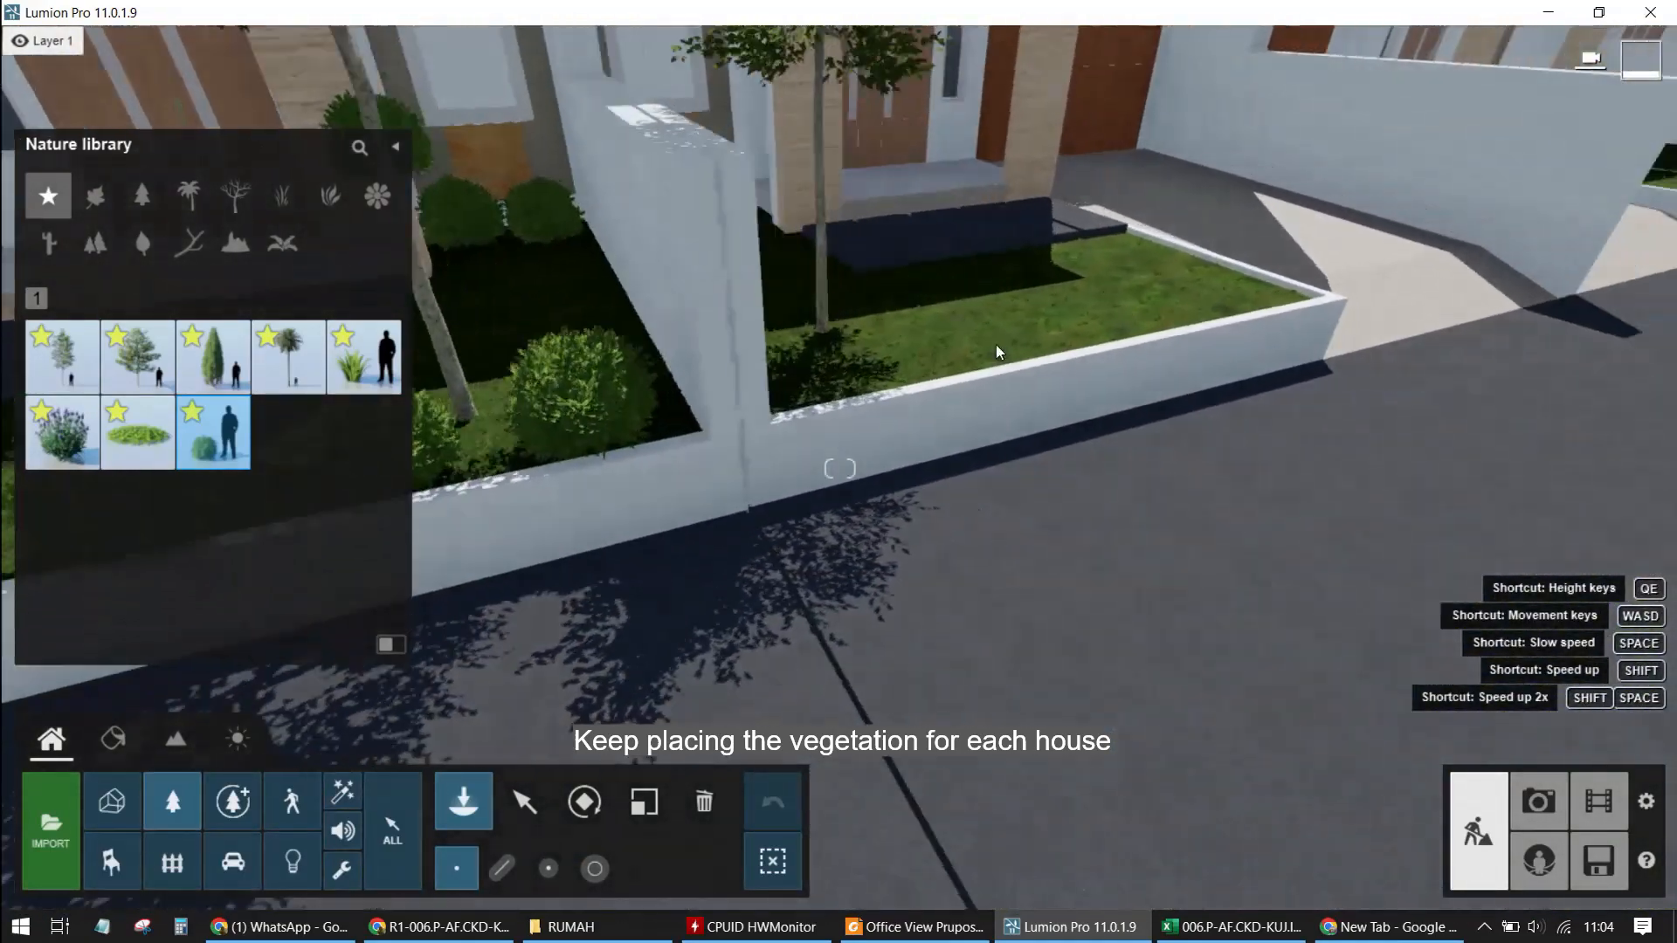
right_click_drag(781, 437, 749, 414)
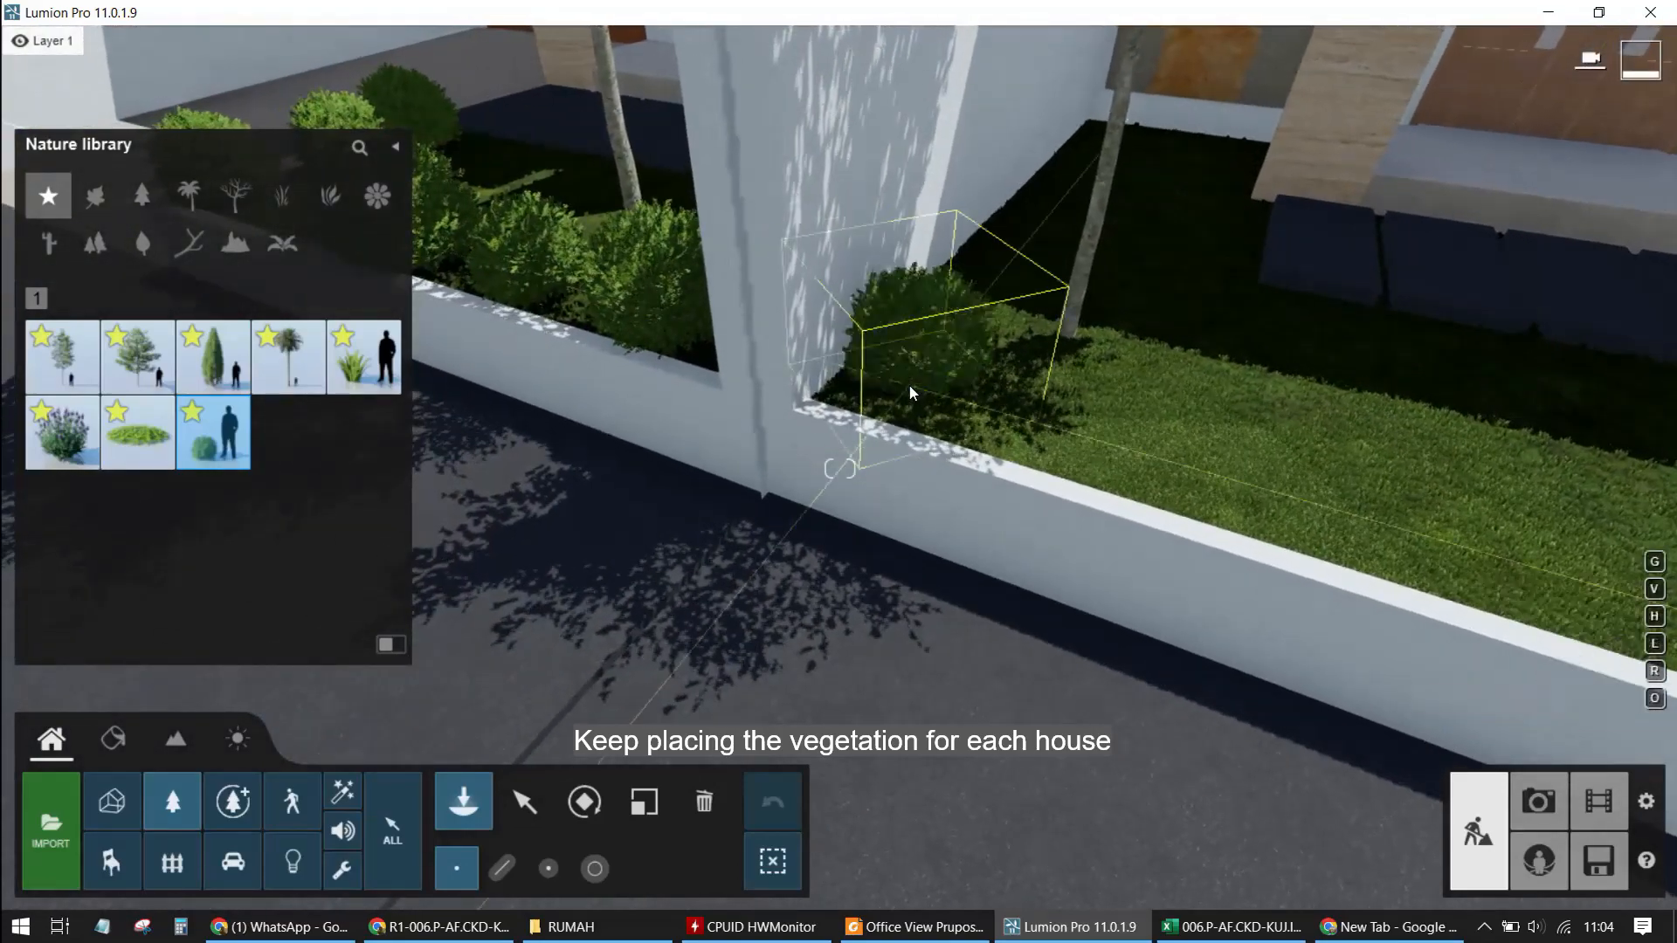
left_click(914, 385)
left_click(1077, 428)
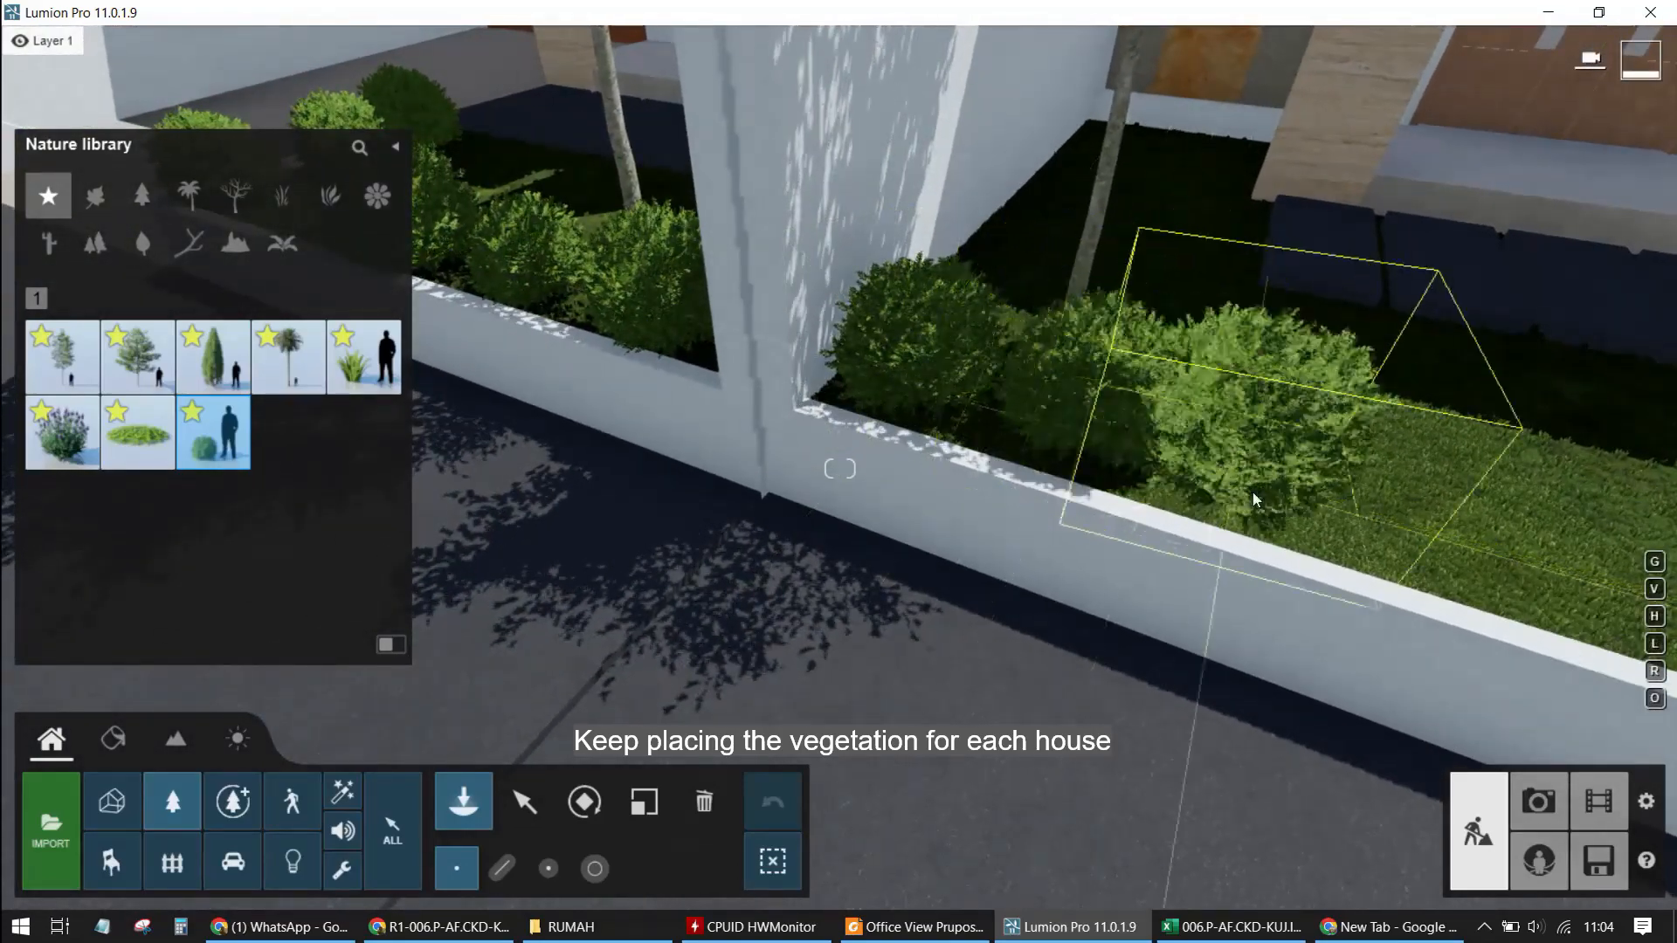
Place three shrubs along the same garden's driveway-side border, from the street corner toward the stepping slabs
key("s")
right_click_drag(1212, 496, 1331, 482)
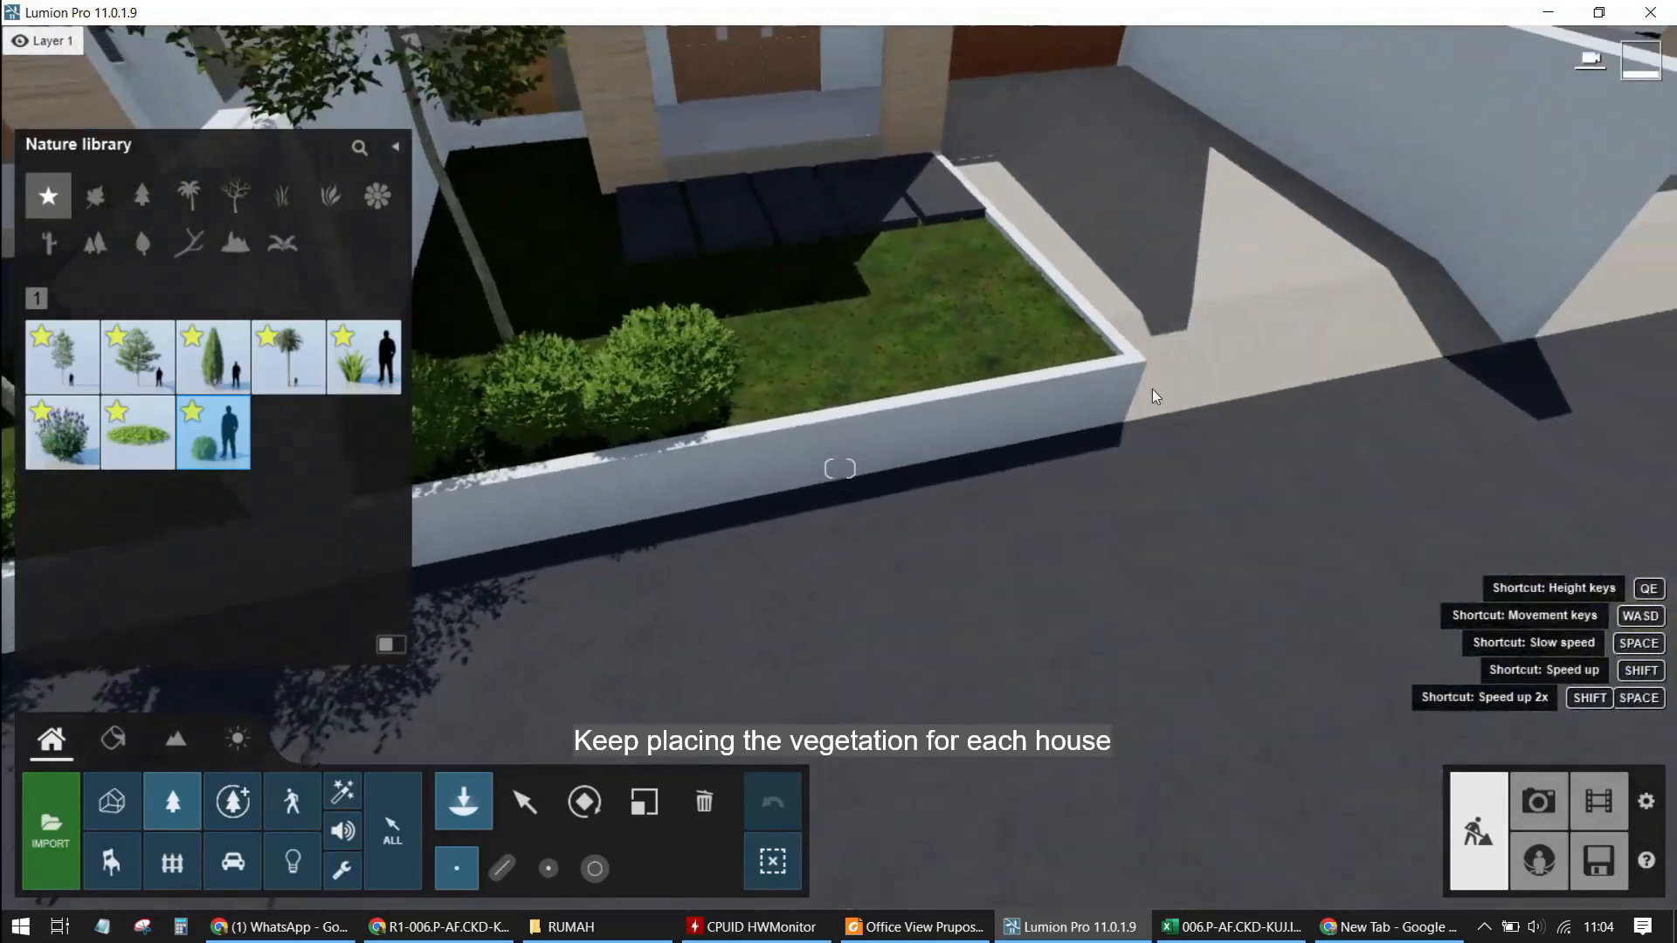
left_click(1024, 348)
left_click(983, 297)
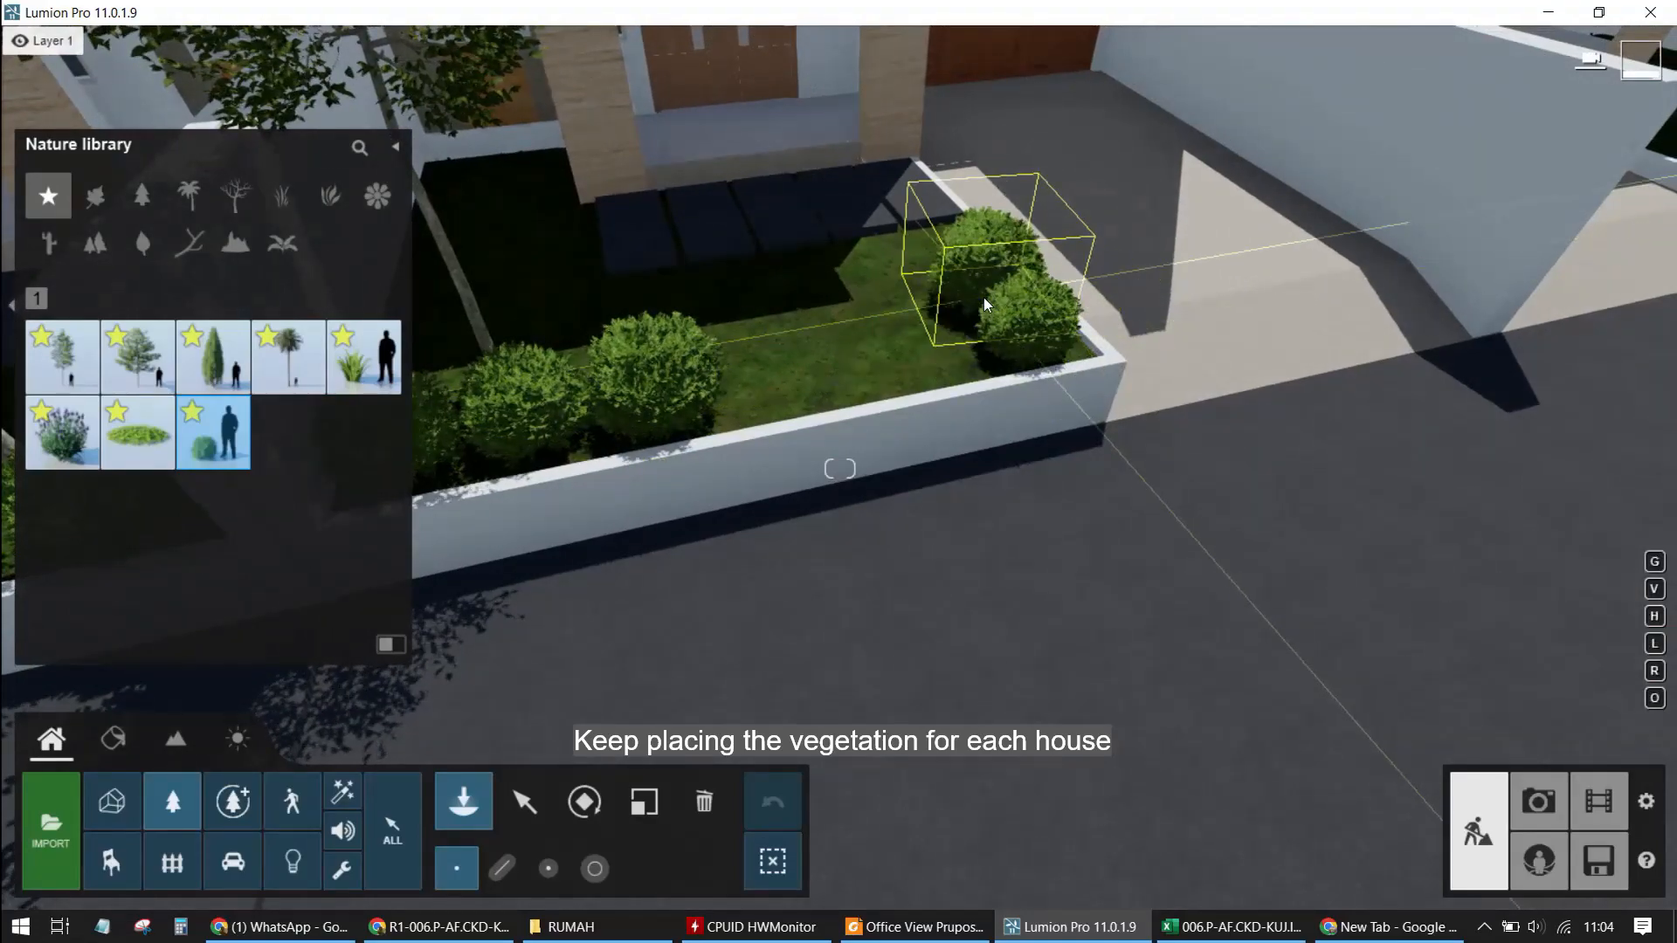
left_click(952, 258)
Place the same shrub at the back of that garden, behind the tree and beside the porch
key("w")
right_click_drag(557, 289, 950, 434)
key("a")
left_click(904, 390)
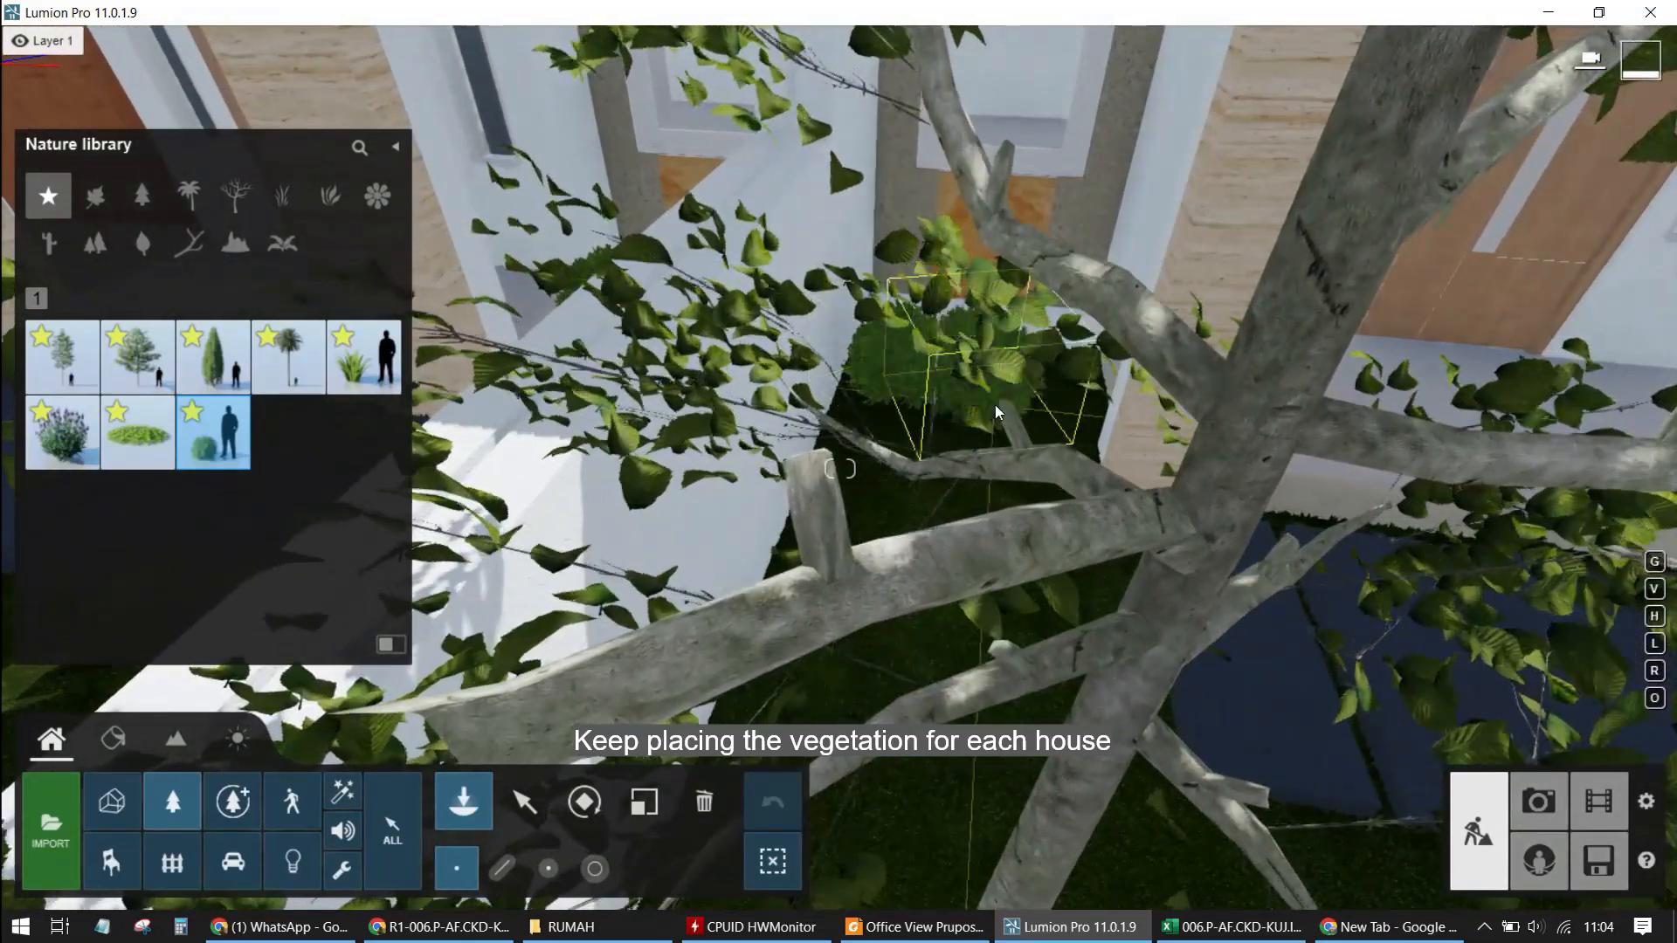
Place three shrubs along the street-side border of the following unplanted garden, starting at its dividing wall
key("s")
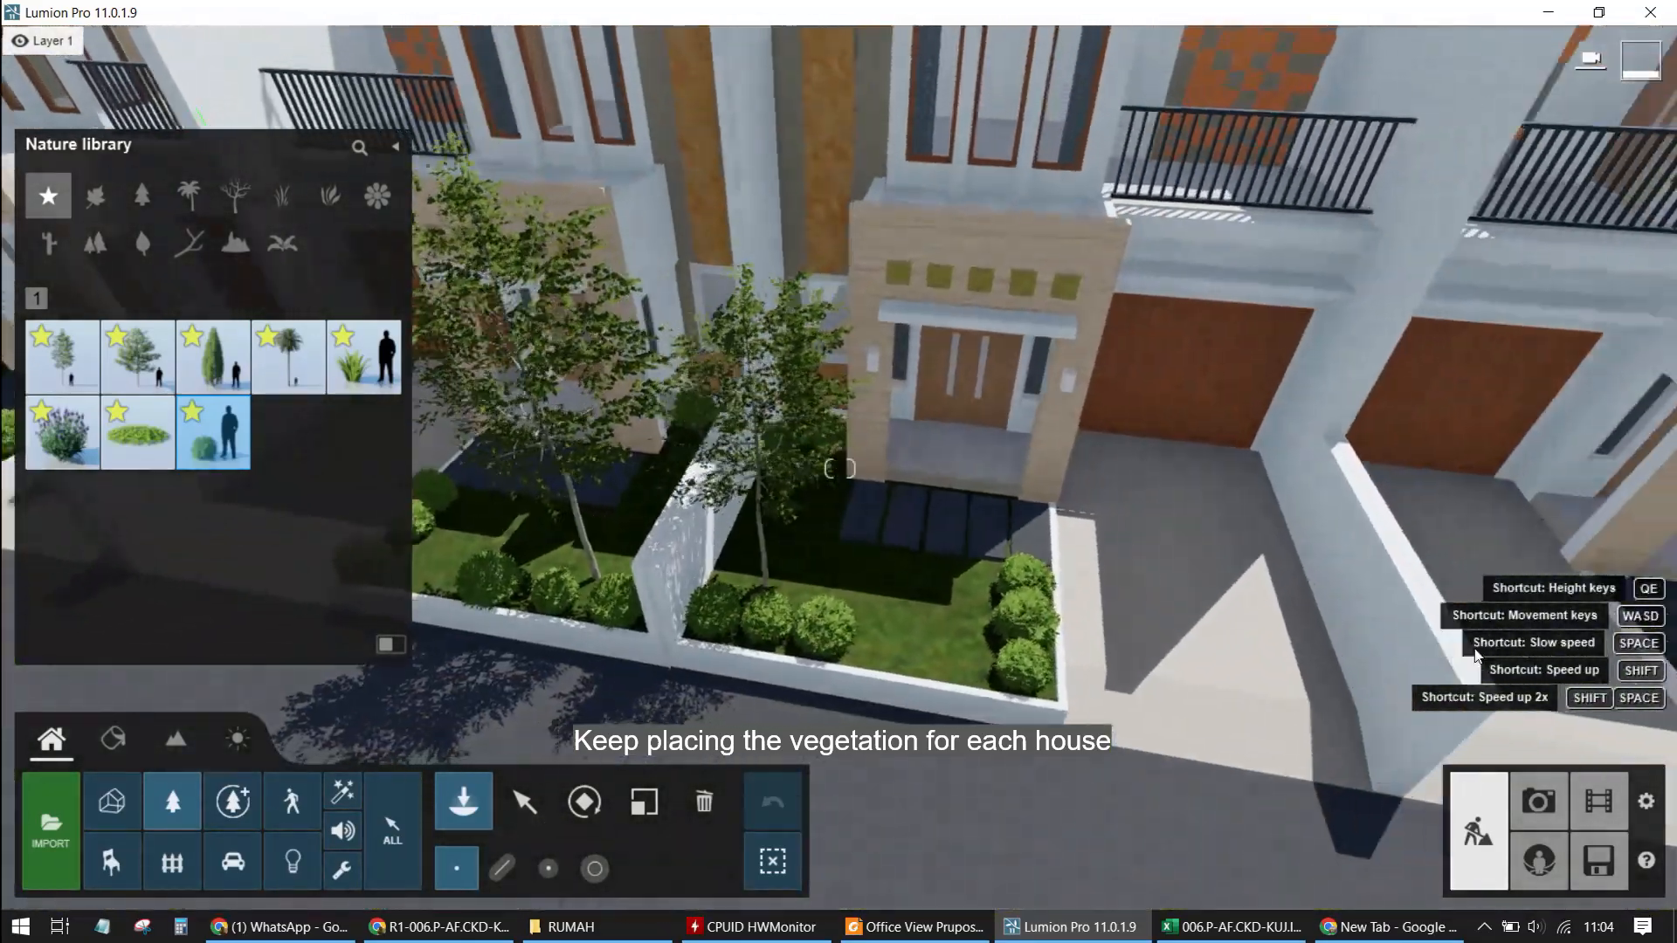
key("d")
right_click_drag(1351, 474, 1379, 517)
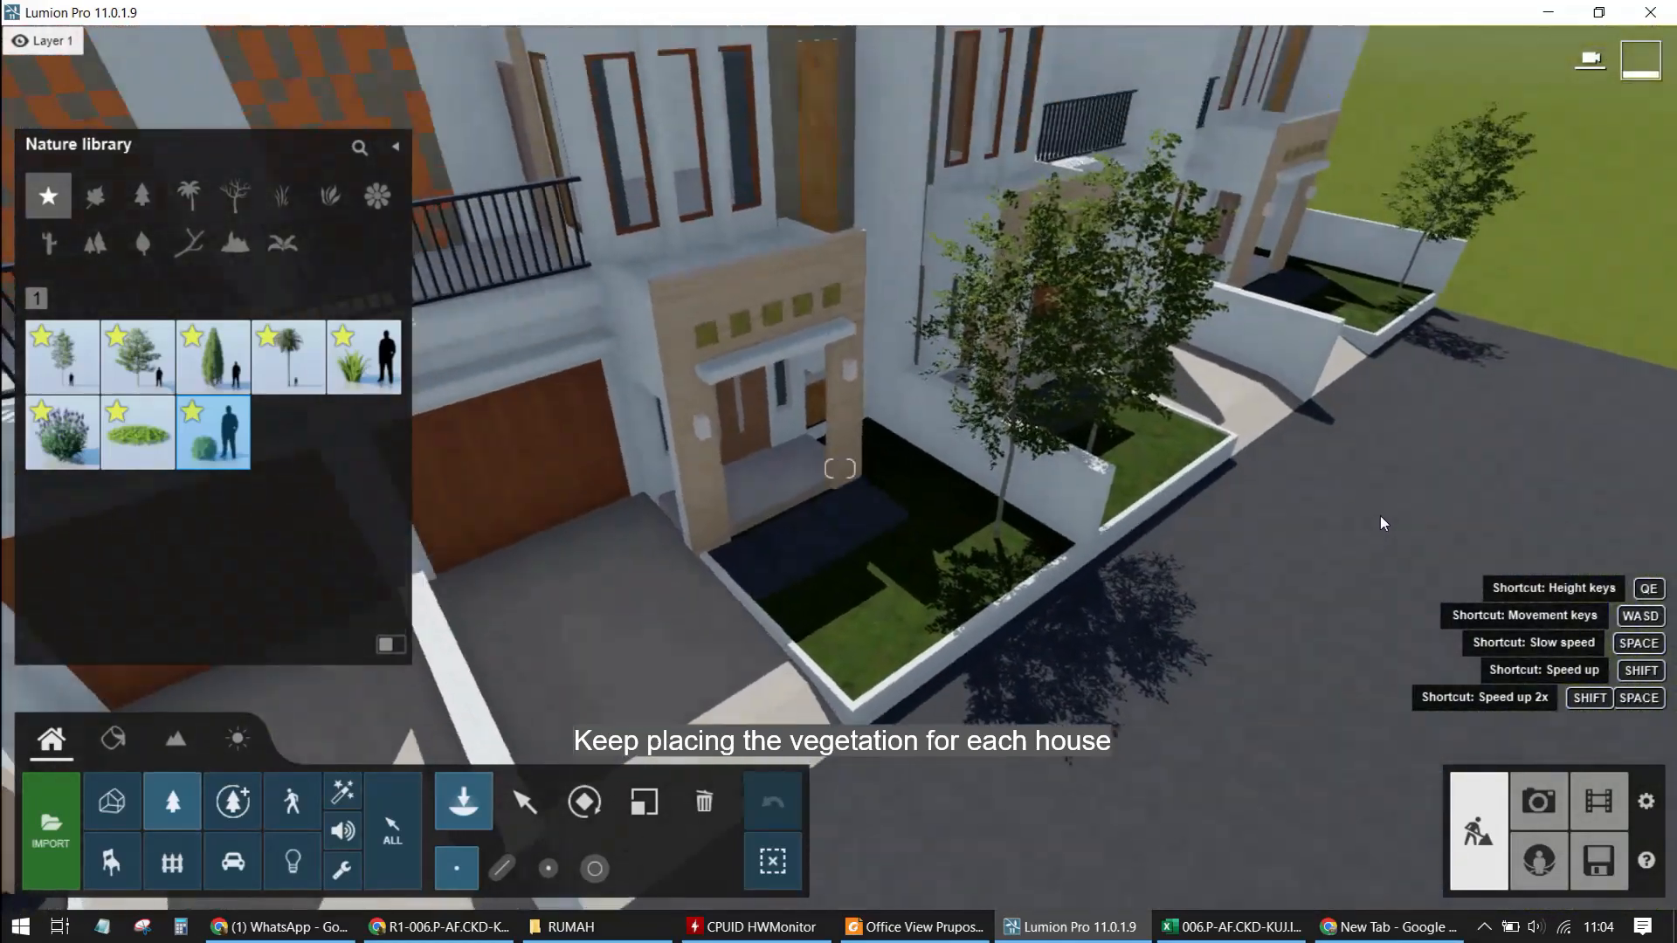
key("w")
key("s")
right_click_drag(1222, 705, 1037, 517)
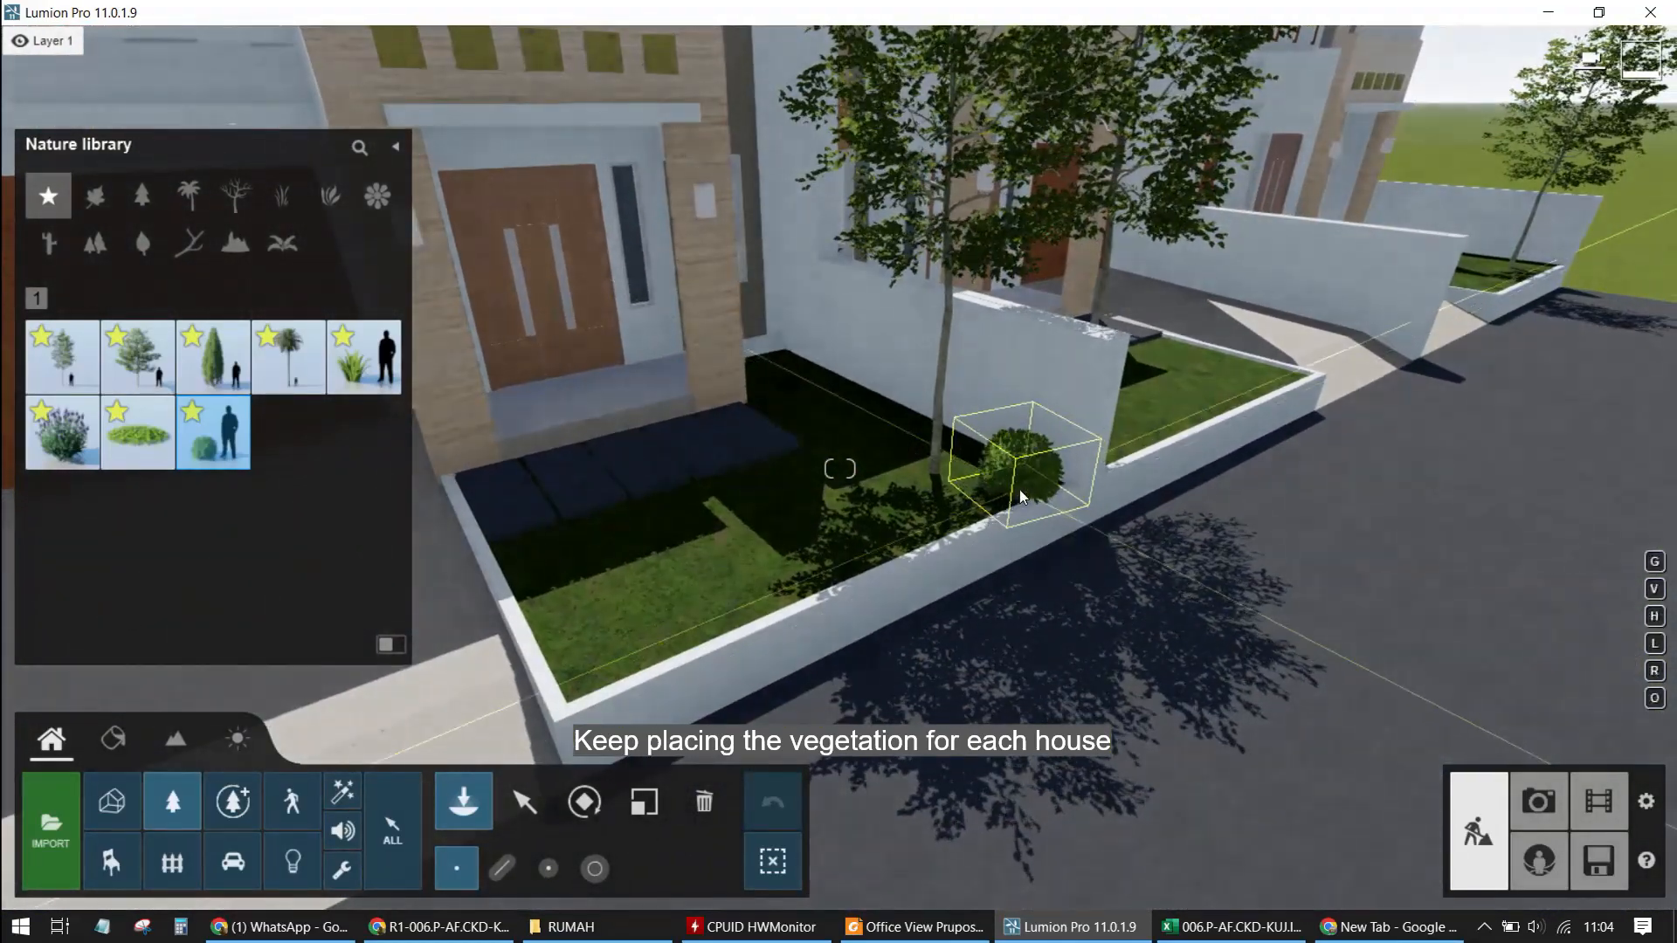
left_click(1019, 495)
left_click(959, 522)
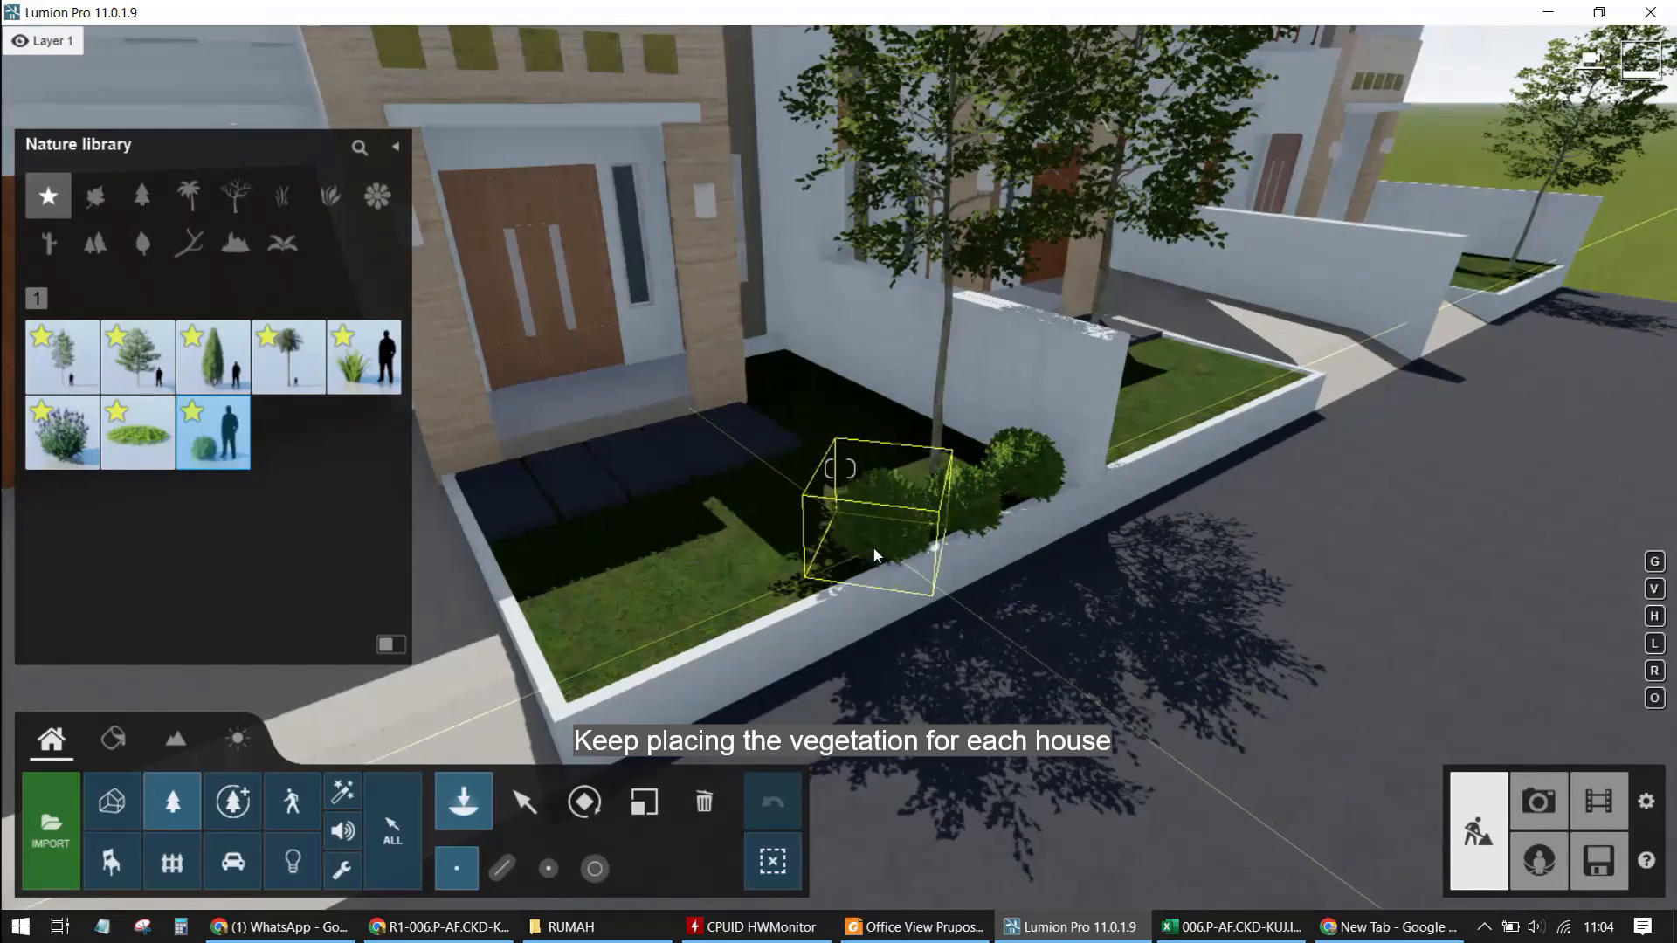
left_click(873, 548)
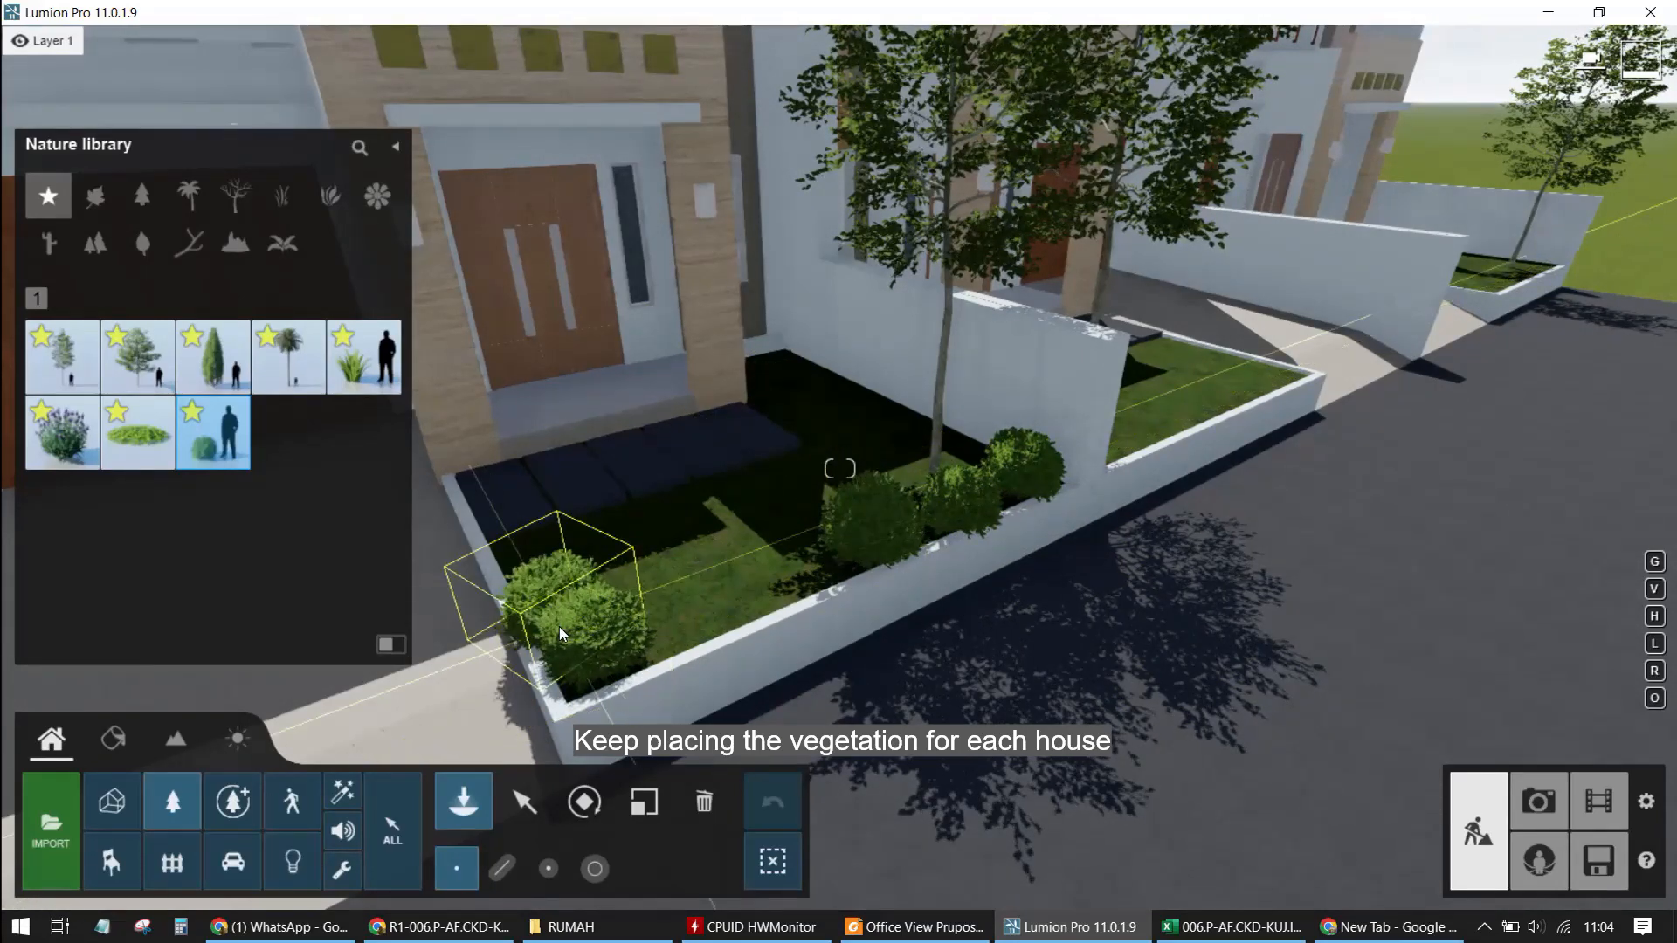
Place three shrubs along this garden's driveway-side border and more beside the porch and in the back corner
left_click(544, 566)
left_click(754, 421)
key("q")
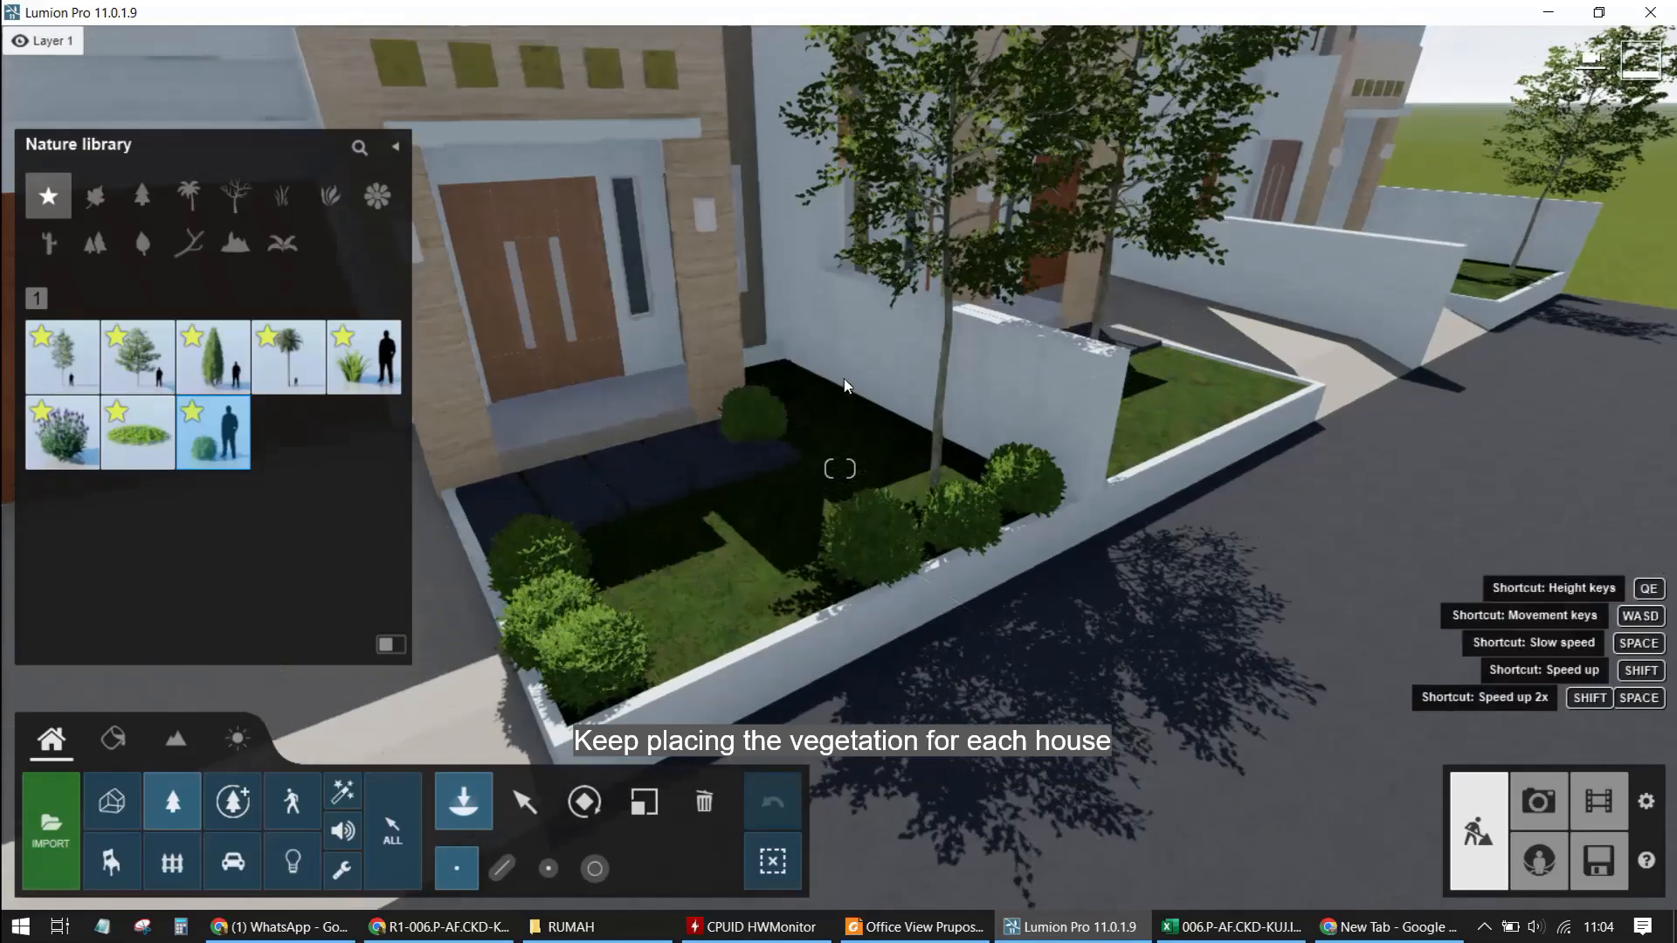
key("w")
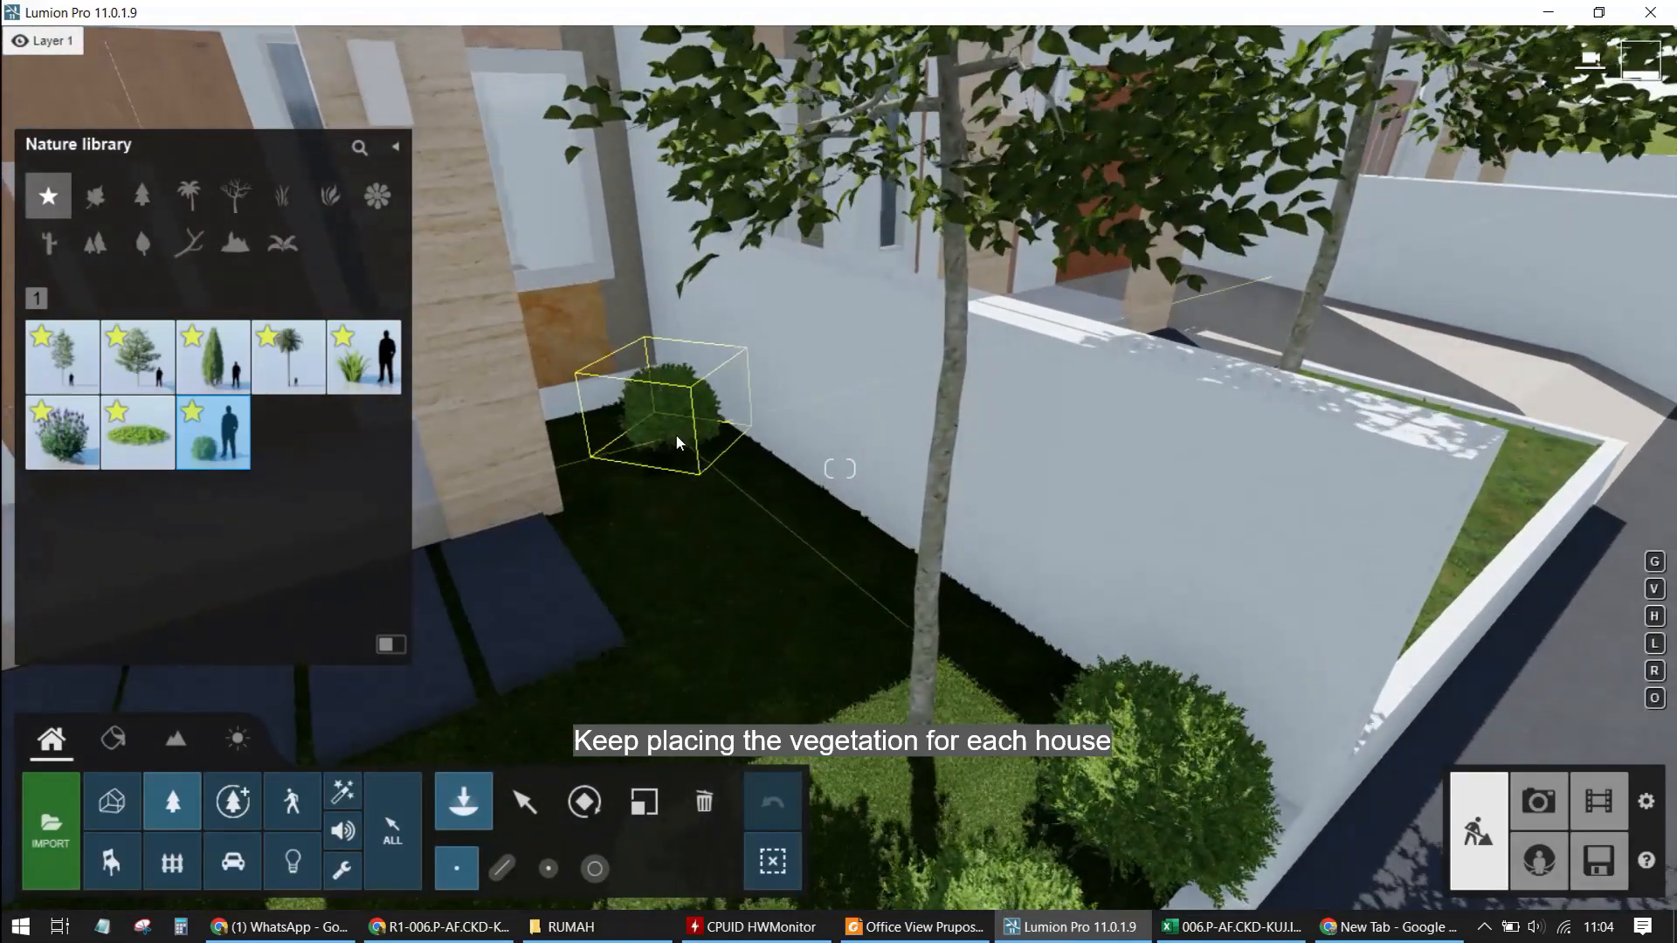
left_click(674, 433)
Place three shrubs along the street-side border of the adjoining garden on the other side of the dividing wall
right_click_drag(591, 449, 654, 569)
key("s")
key("a")
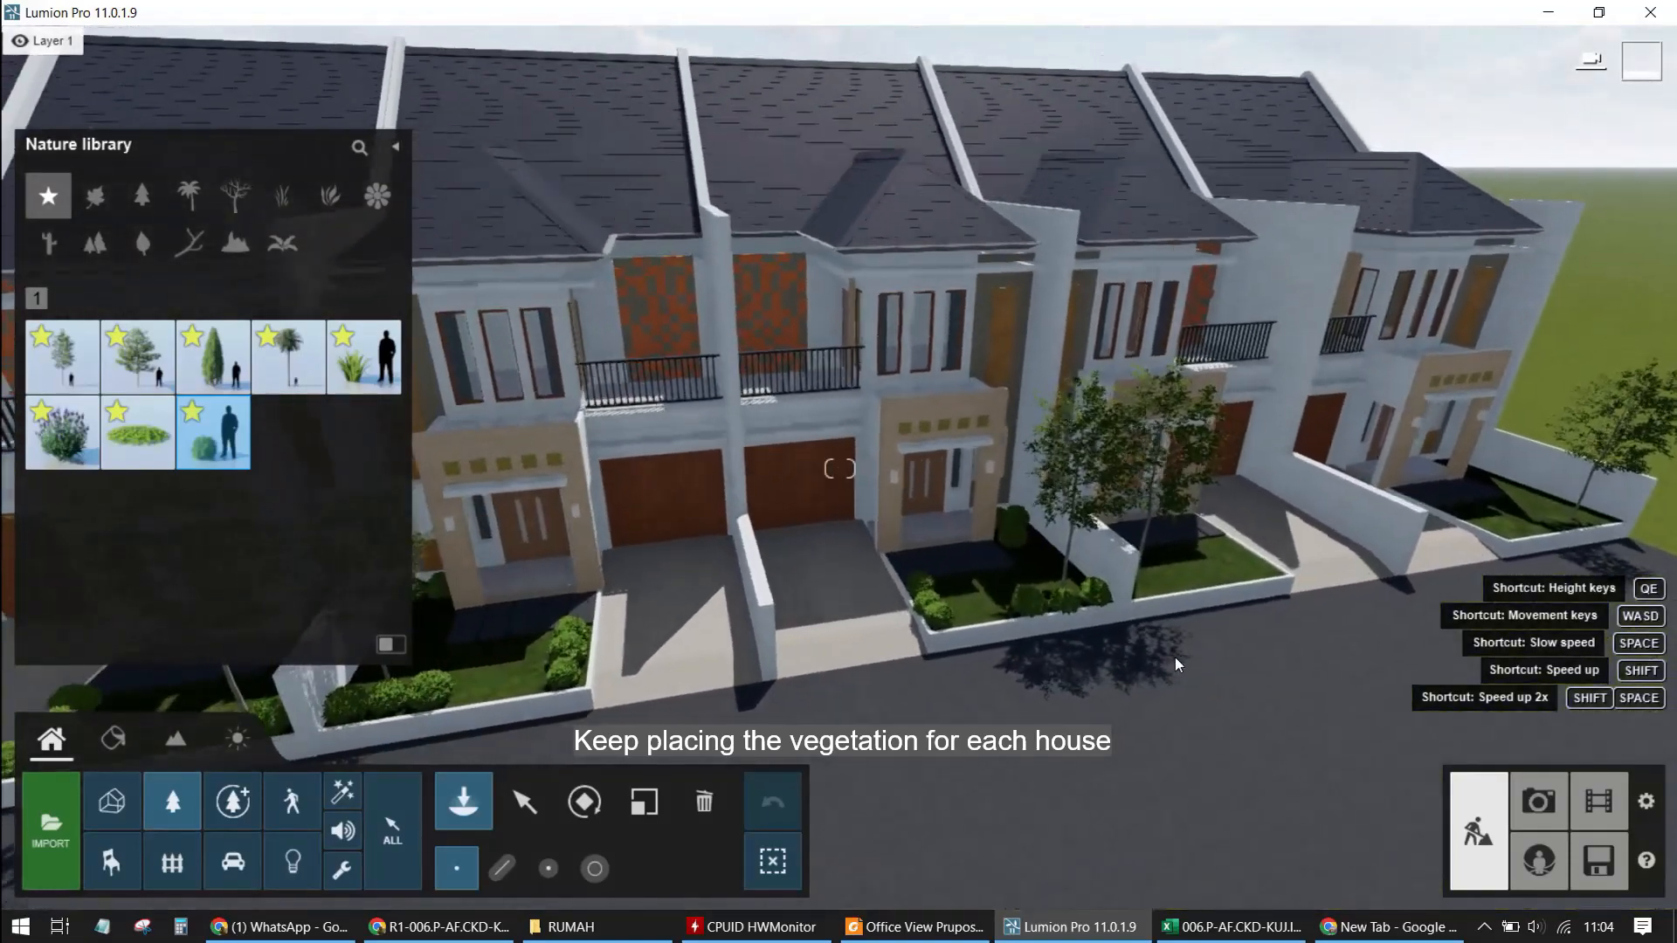
key("w")
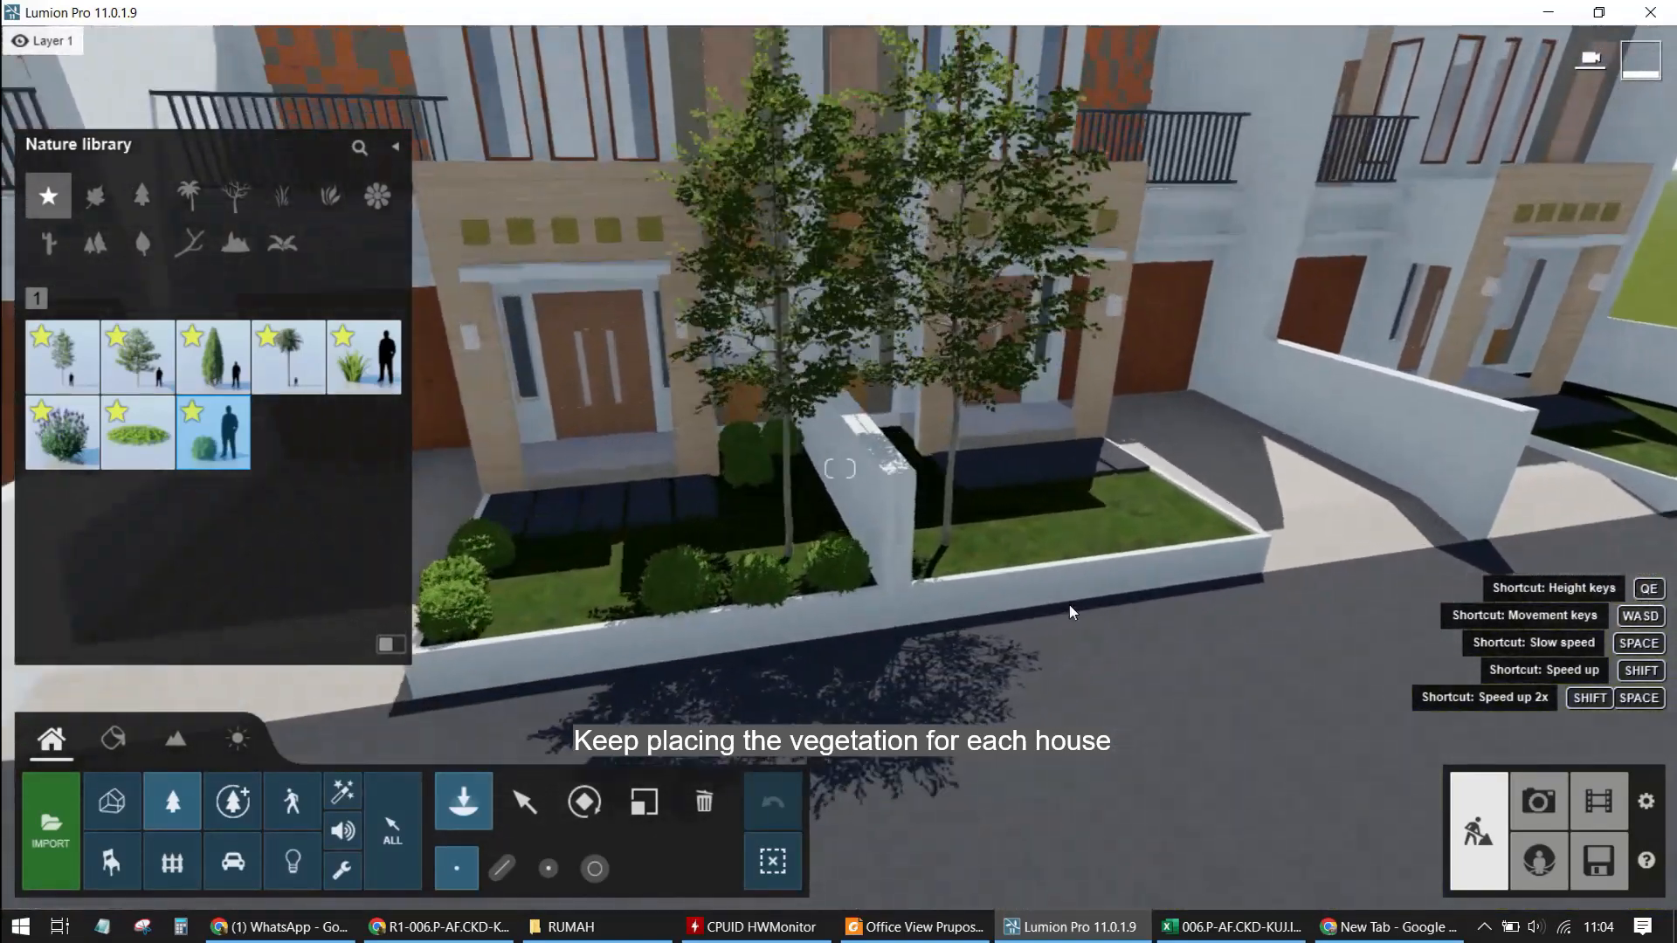
key("d")
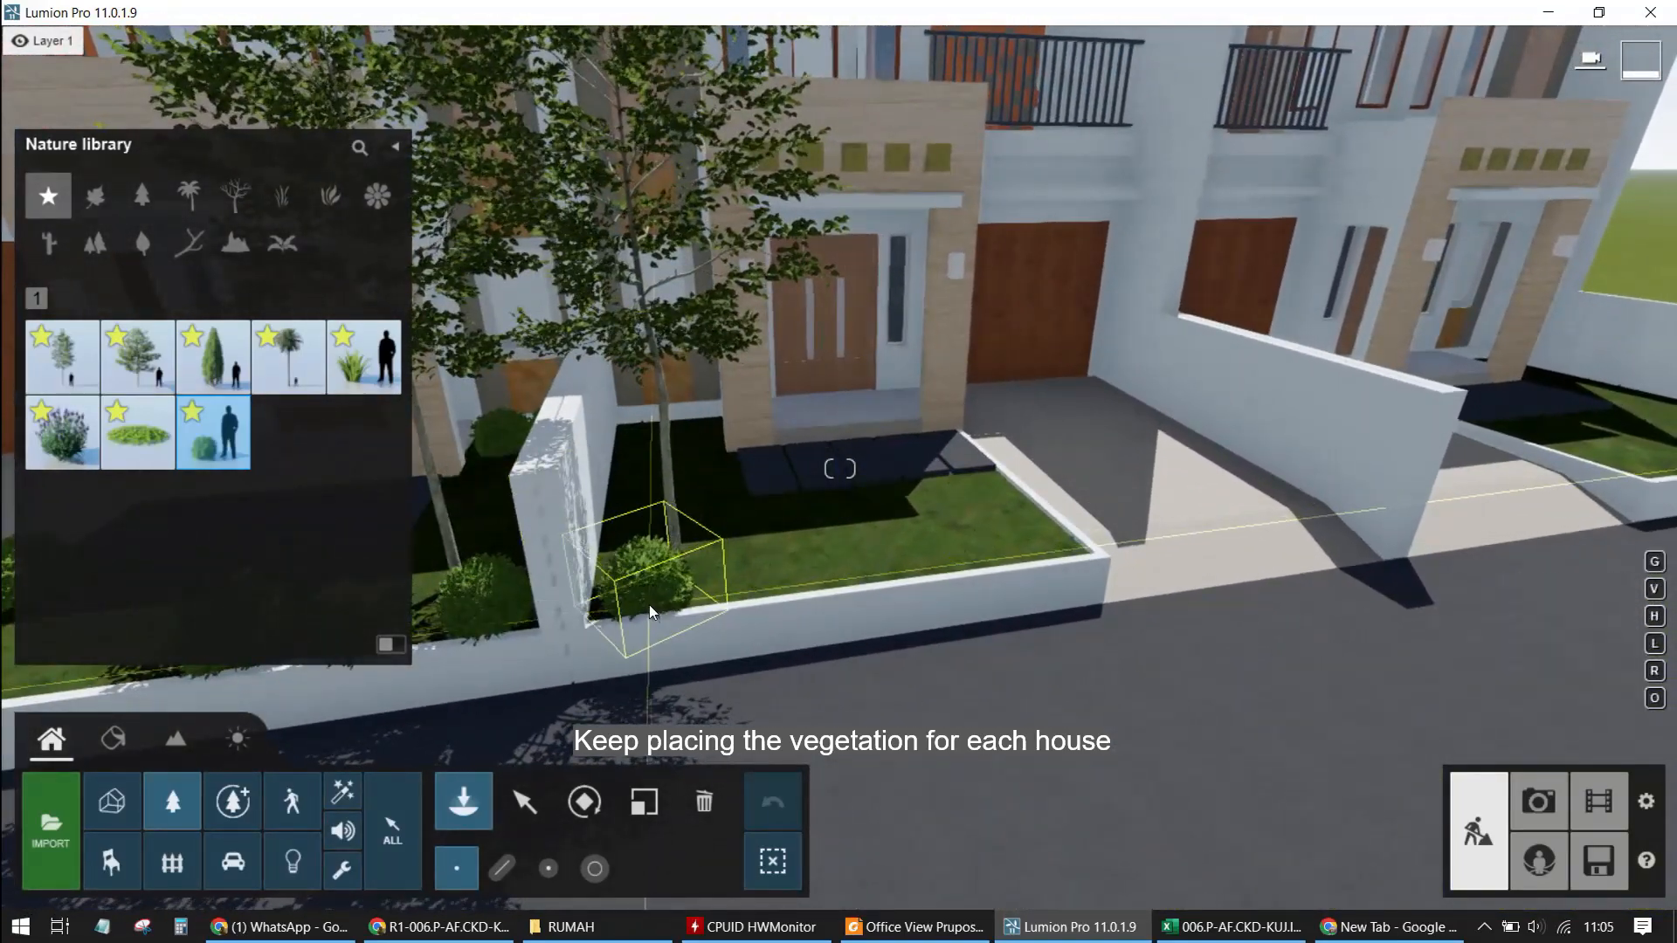
left_click(648, 604)
left_click(739, 592)
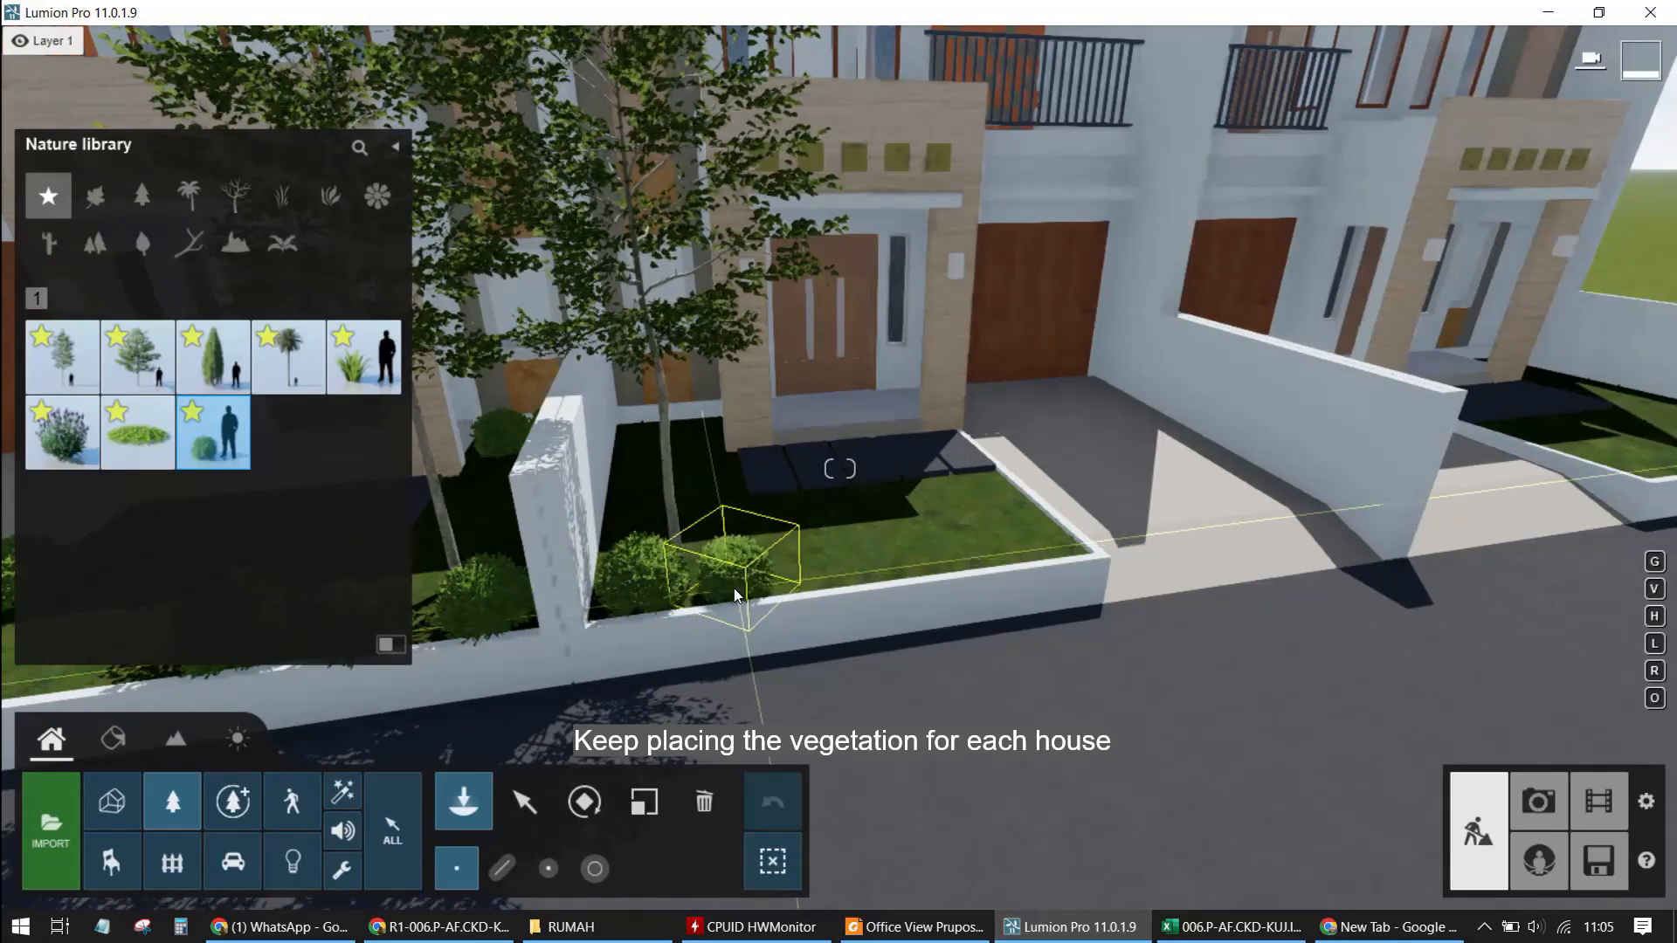
left_click(793, 584)
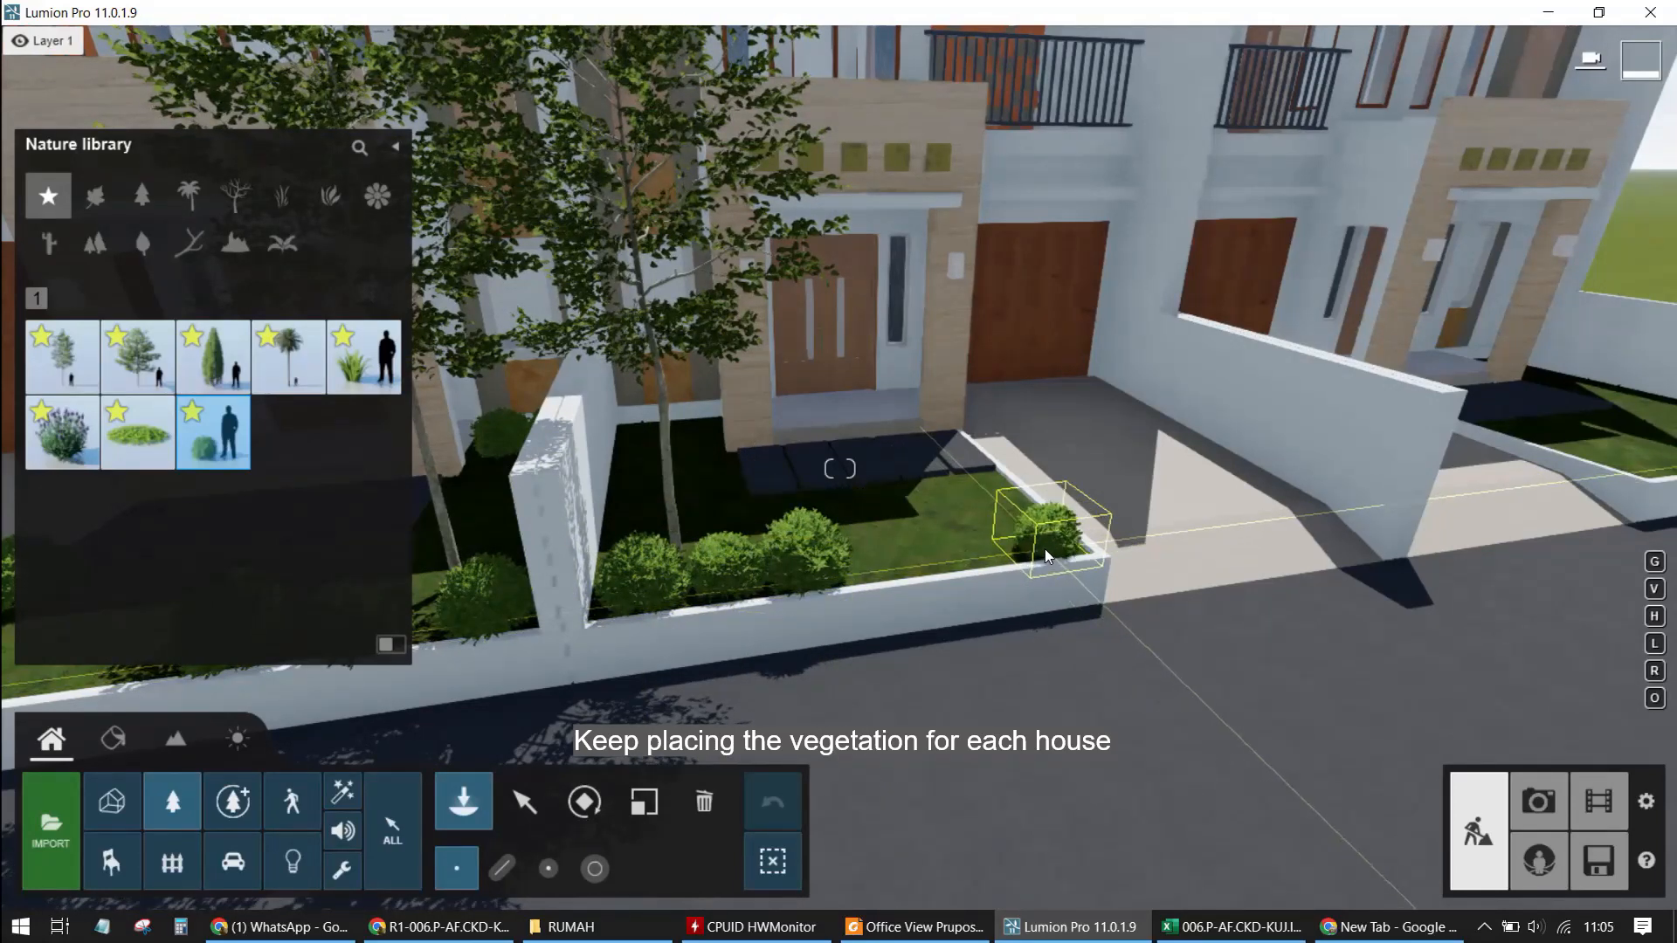
Place three shrubs along this garden's driveway-side border and two in the back corner beside the porch
left_click(1044, 549)
left_click(1013, 515)
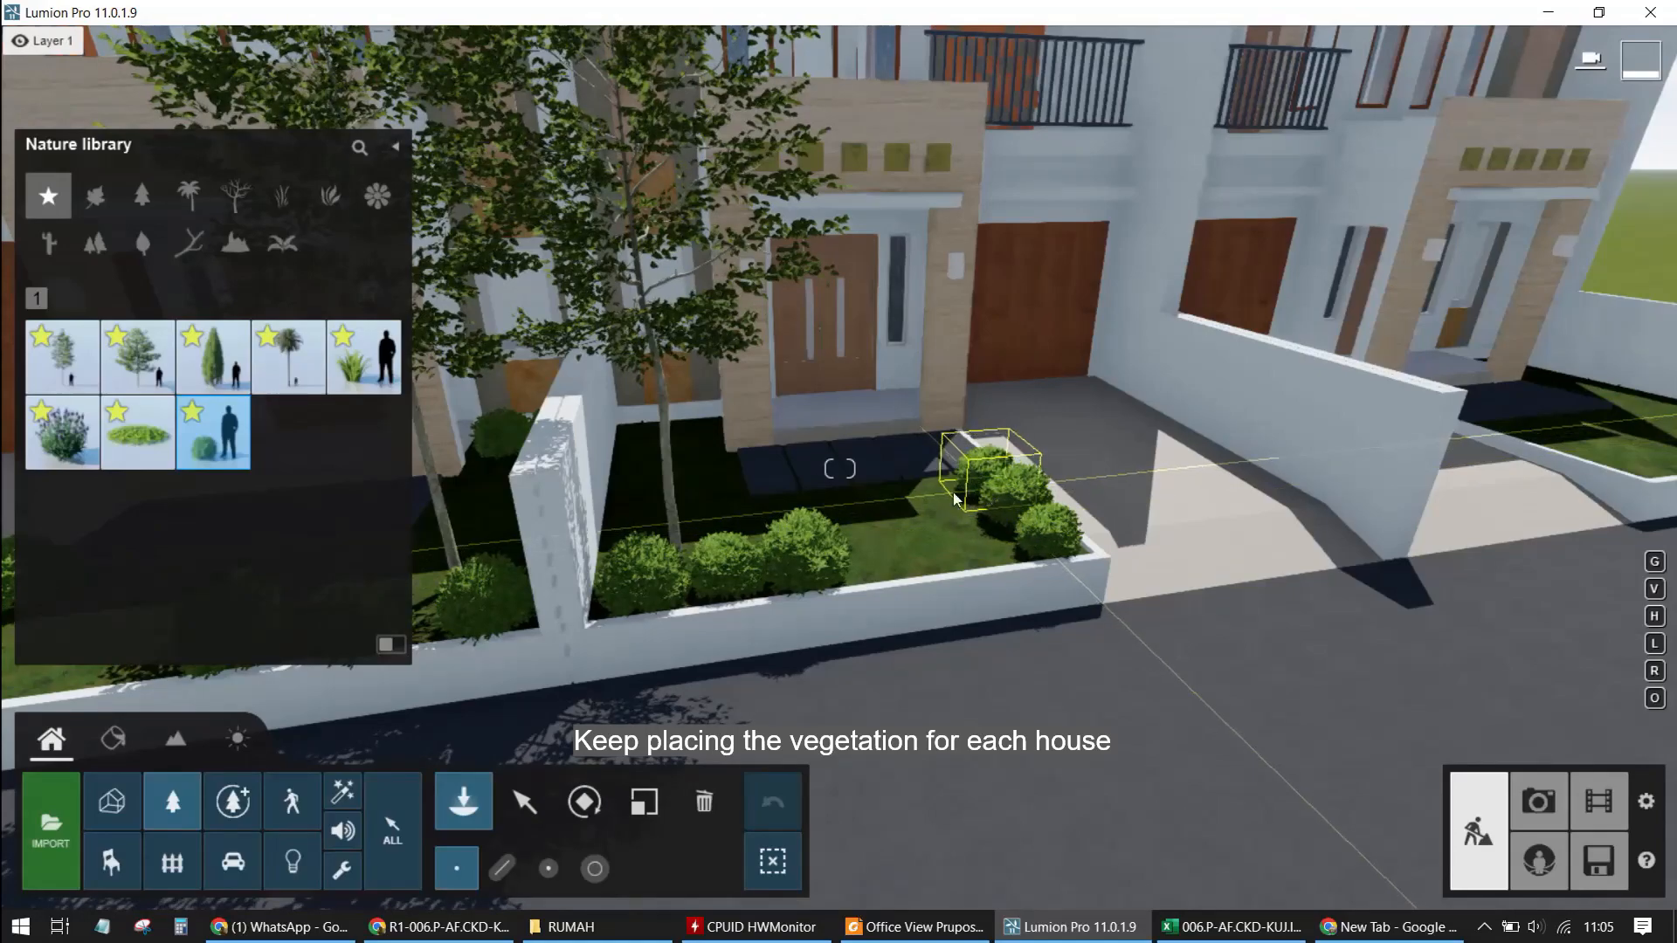
key("w")
right_click_drag(663, 441, 706, 440)
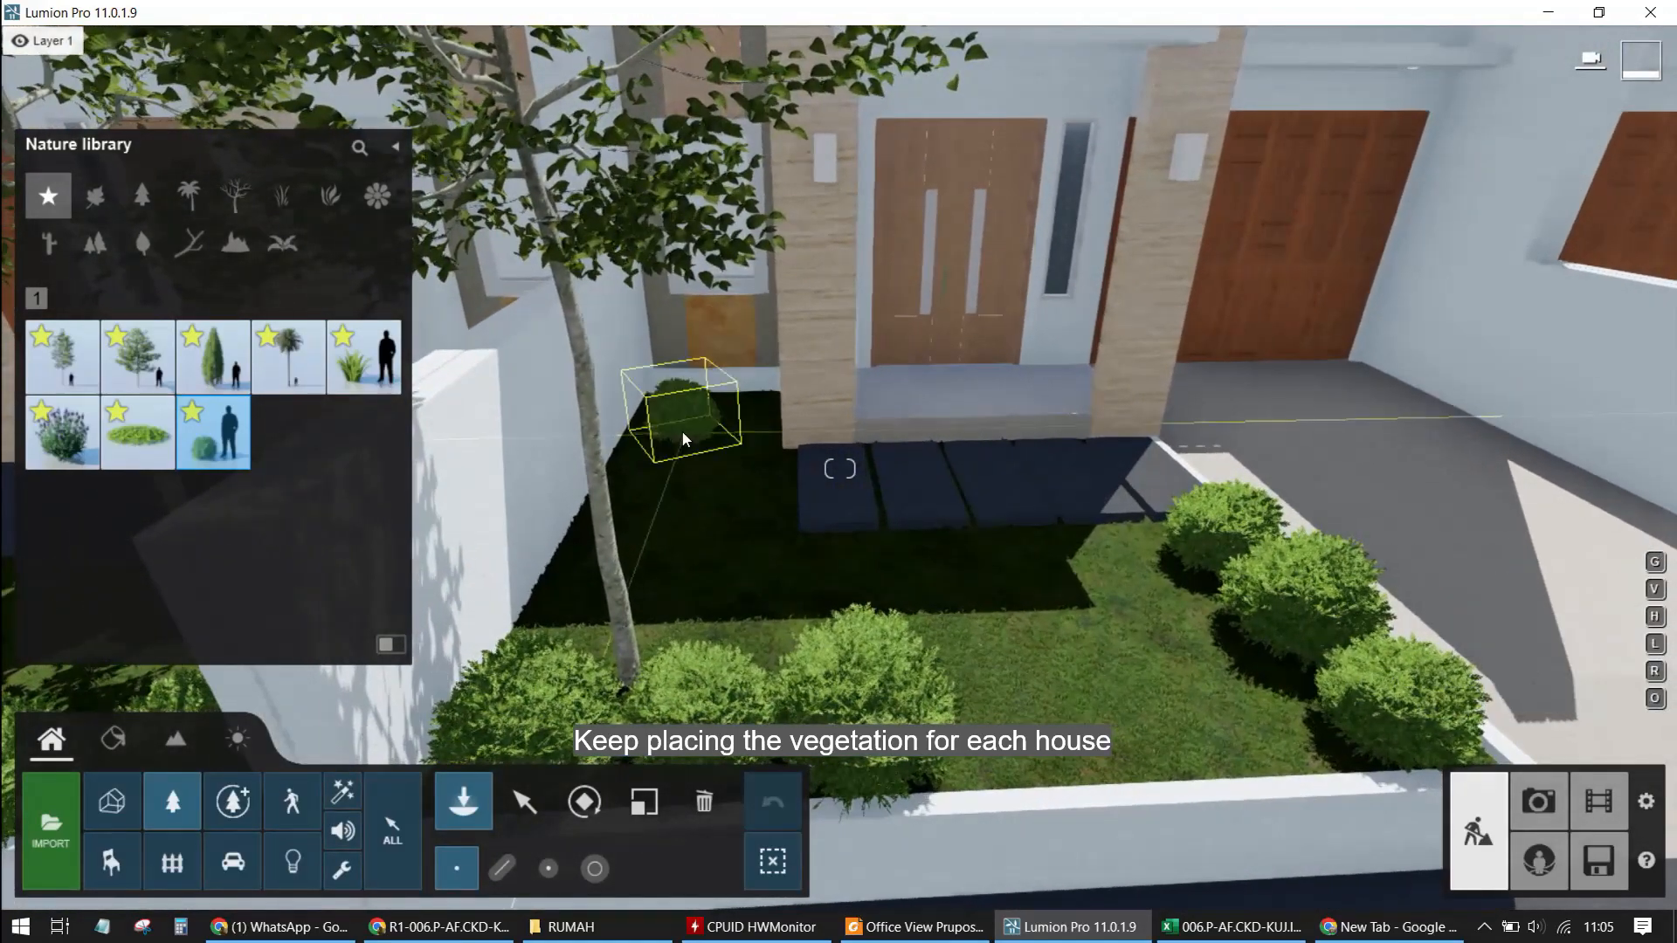
left_click(674, 421)
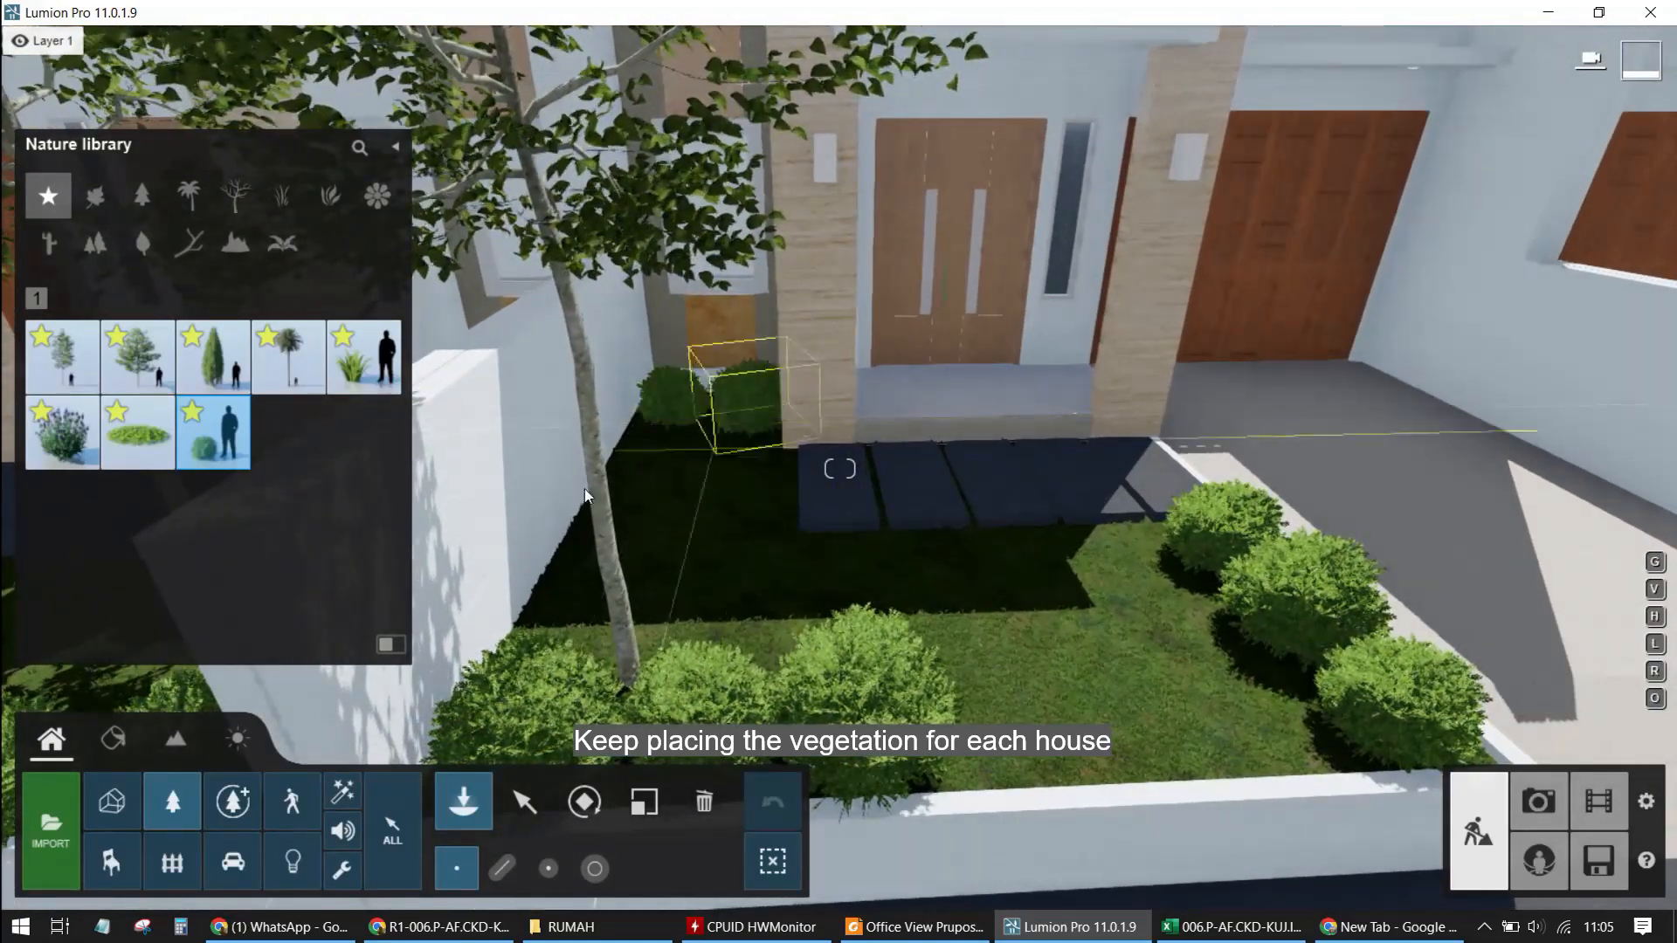
Place three shrubs along the street-side border of the end house's garden, starting at its outer wall
key("s")
key("d")
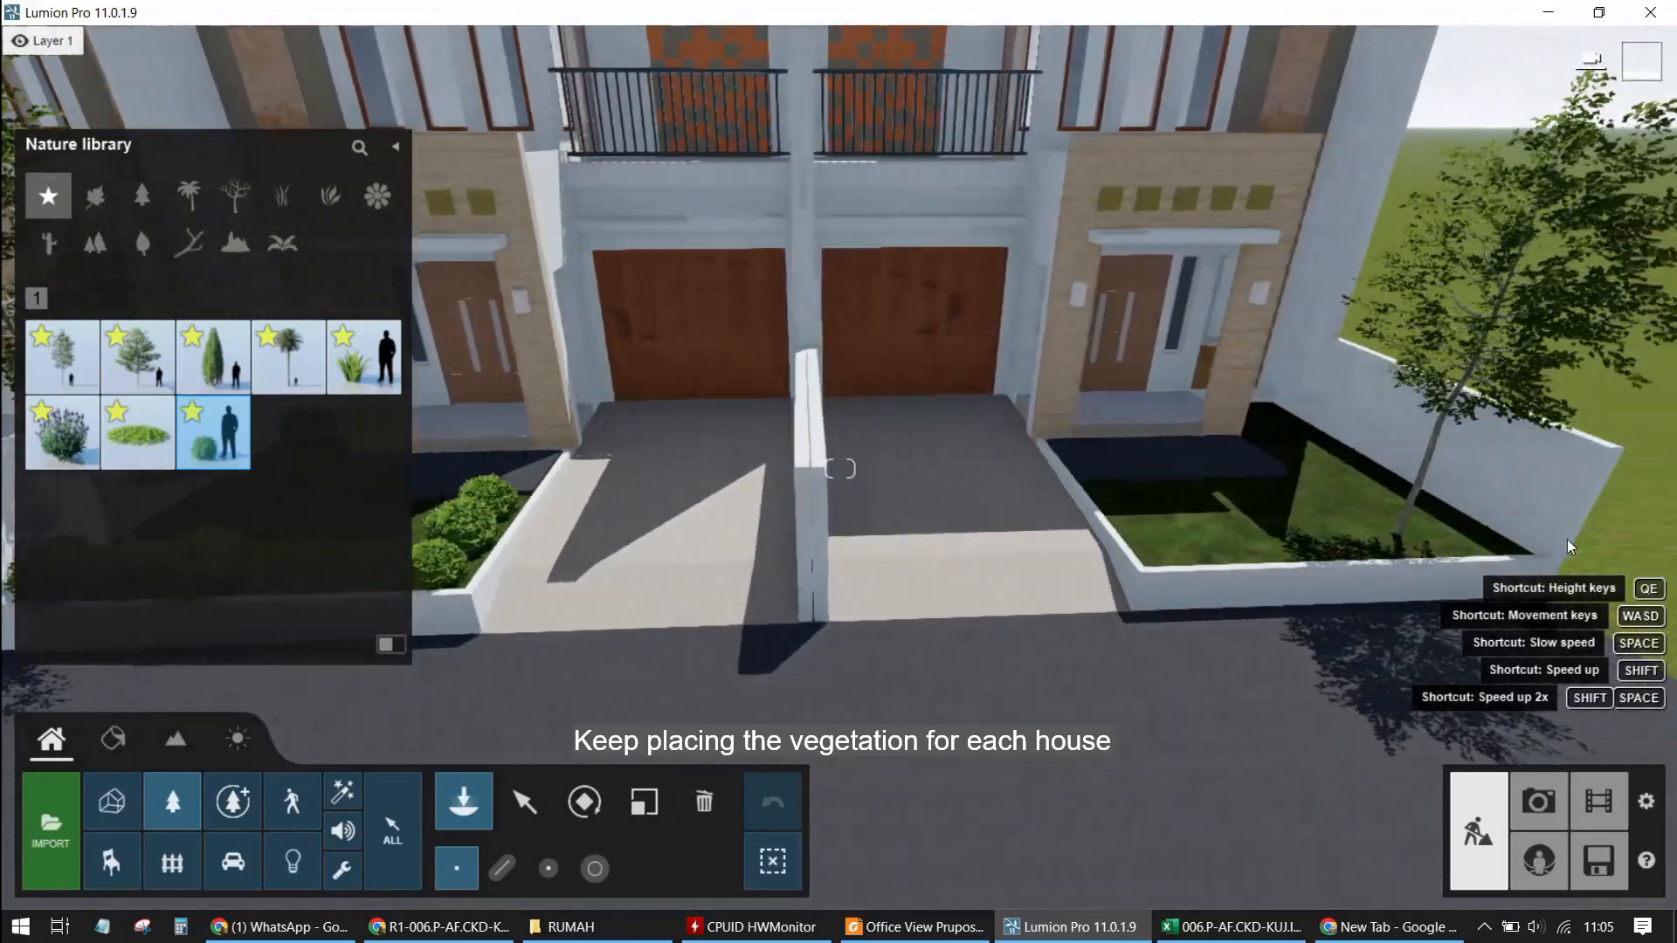
key("d")
right_click_drag(1570, 546, 1104, 663)
key("w")
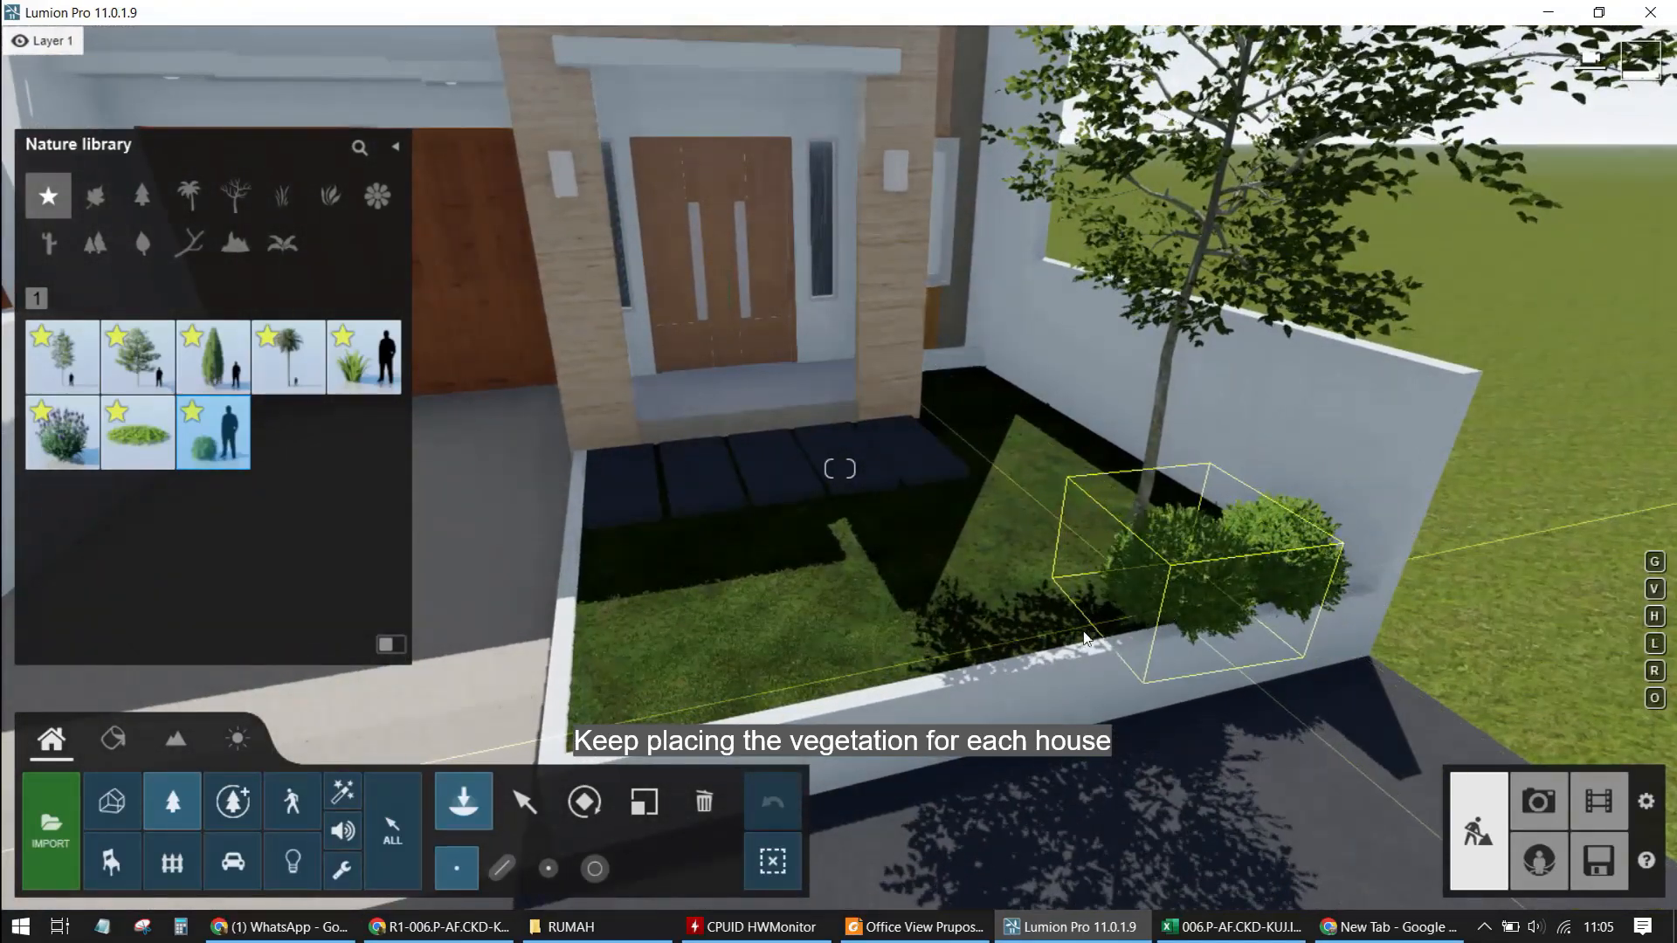
left_click(1044, 634)
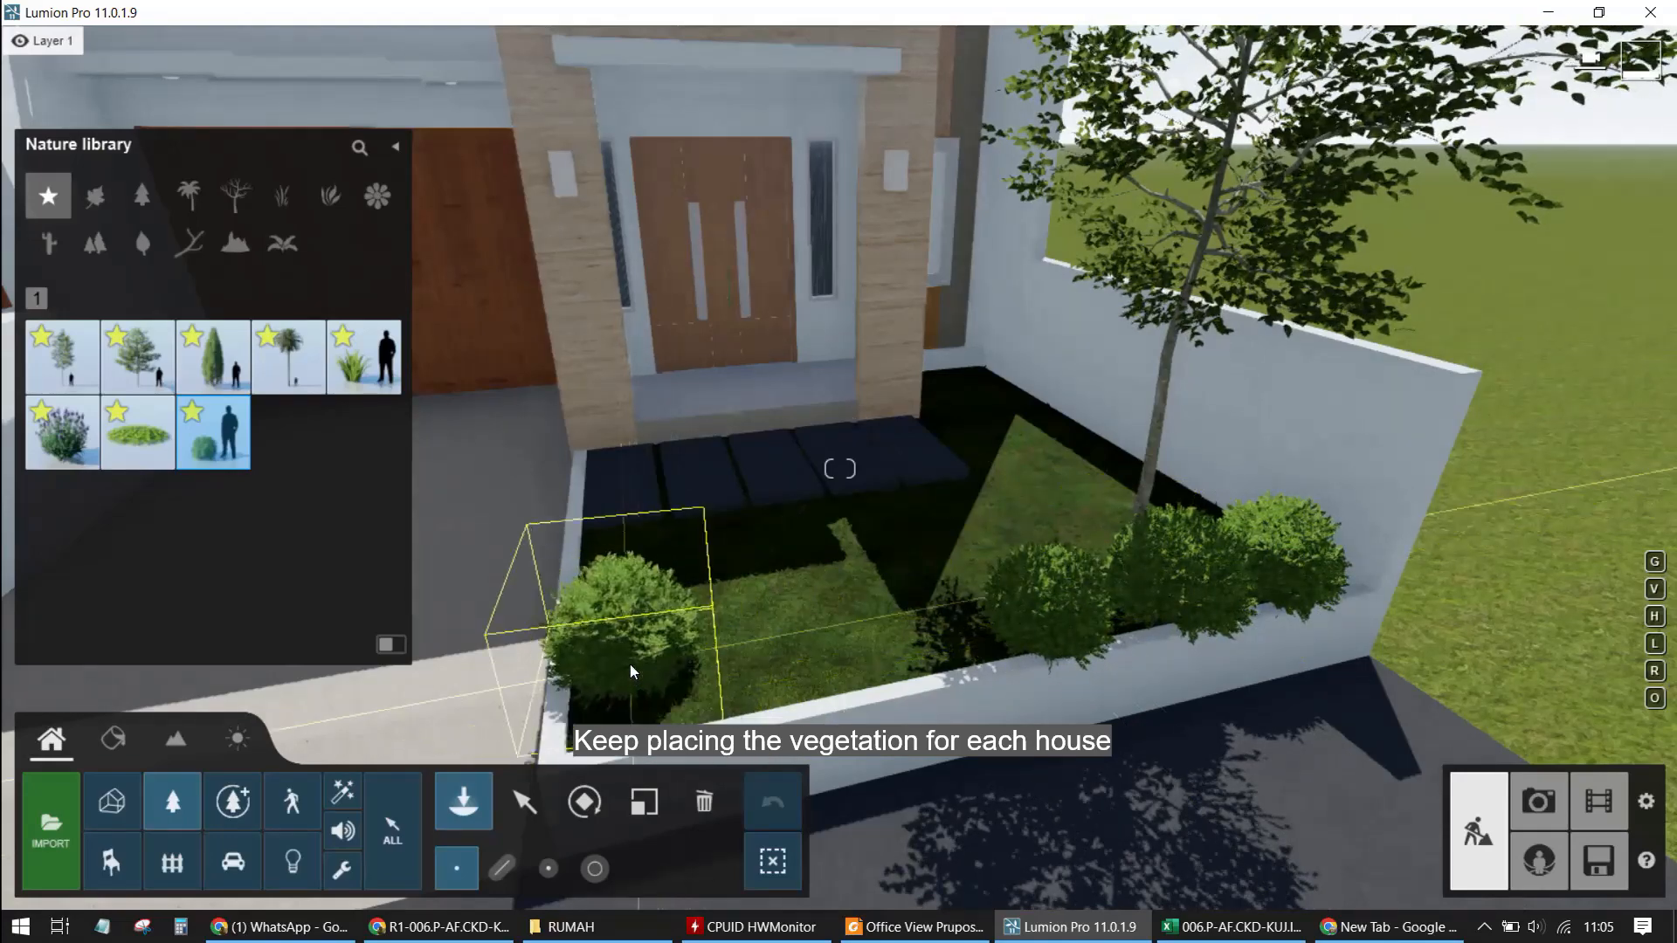
Place shrubs along the end garden's driveway-side border and two more in the back corner beside the porch
left_click(625, 598)
key("w")
key("d")
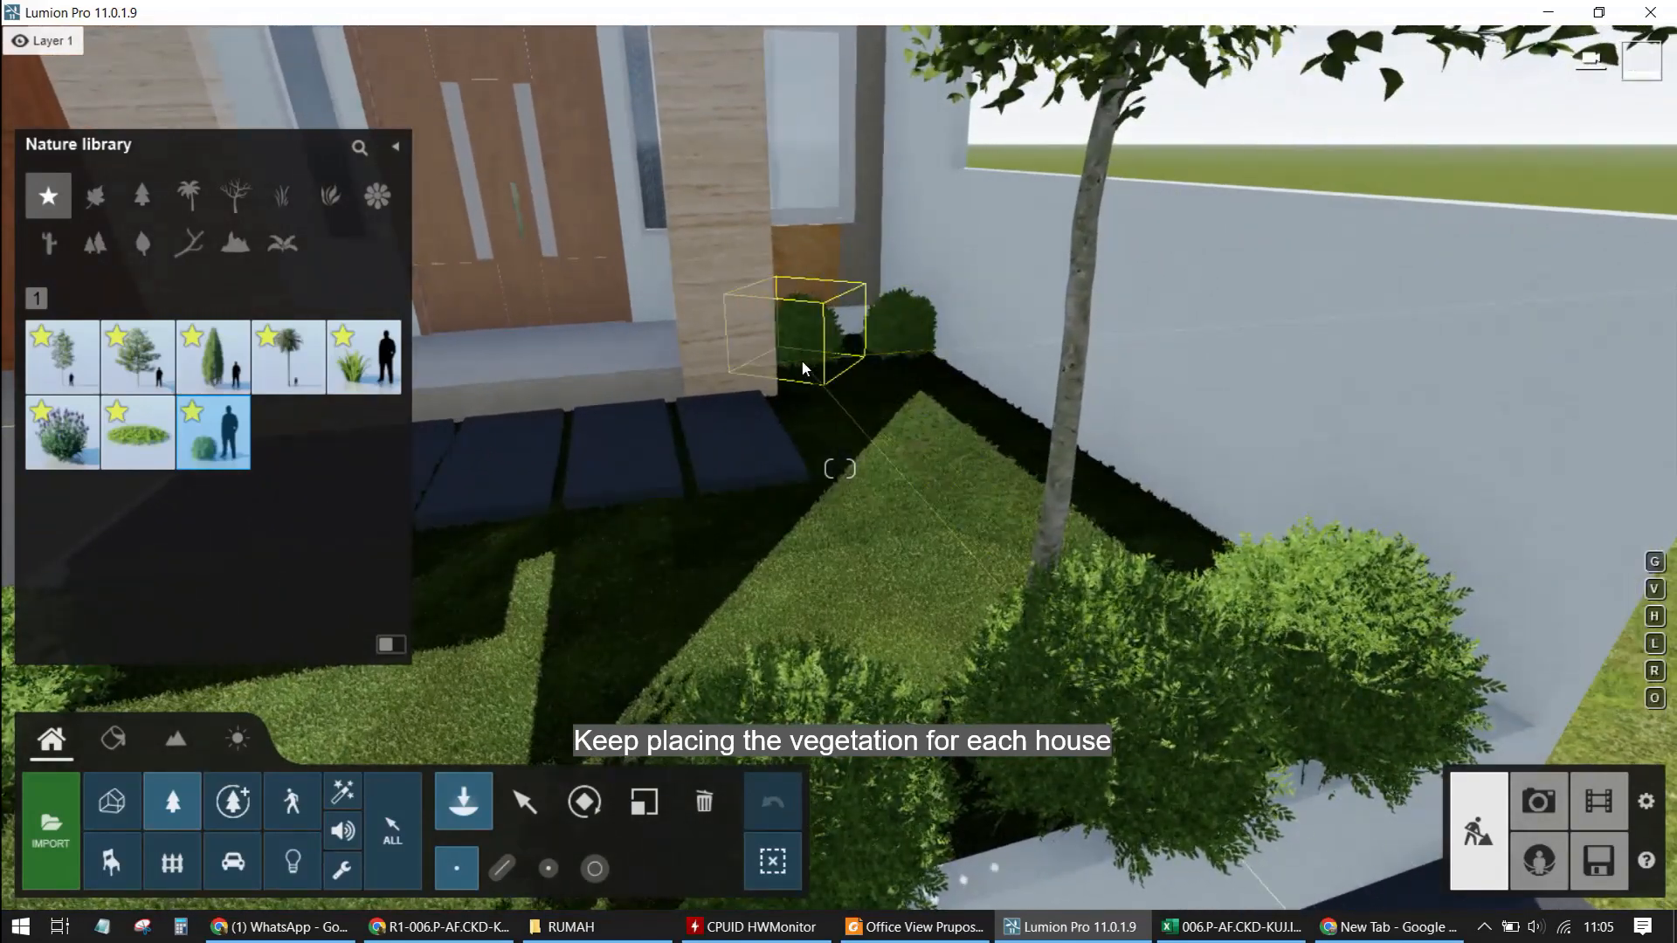
left_click(802, 367)
Choose the Flax Green plant and place two around the tree trunk in the end garden, behind the street-side shrubs
key("s")
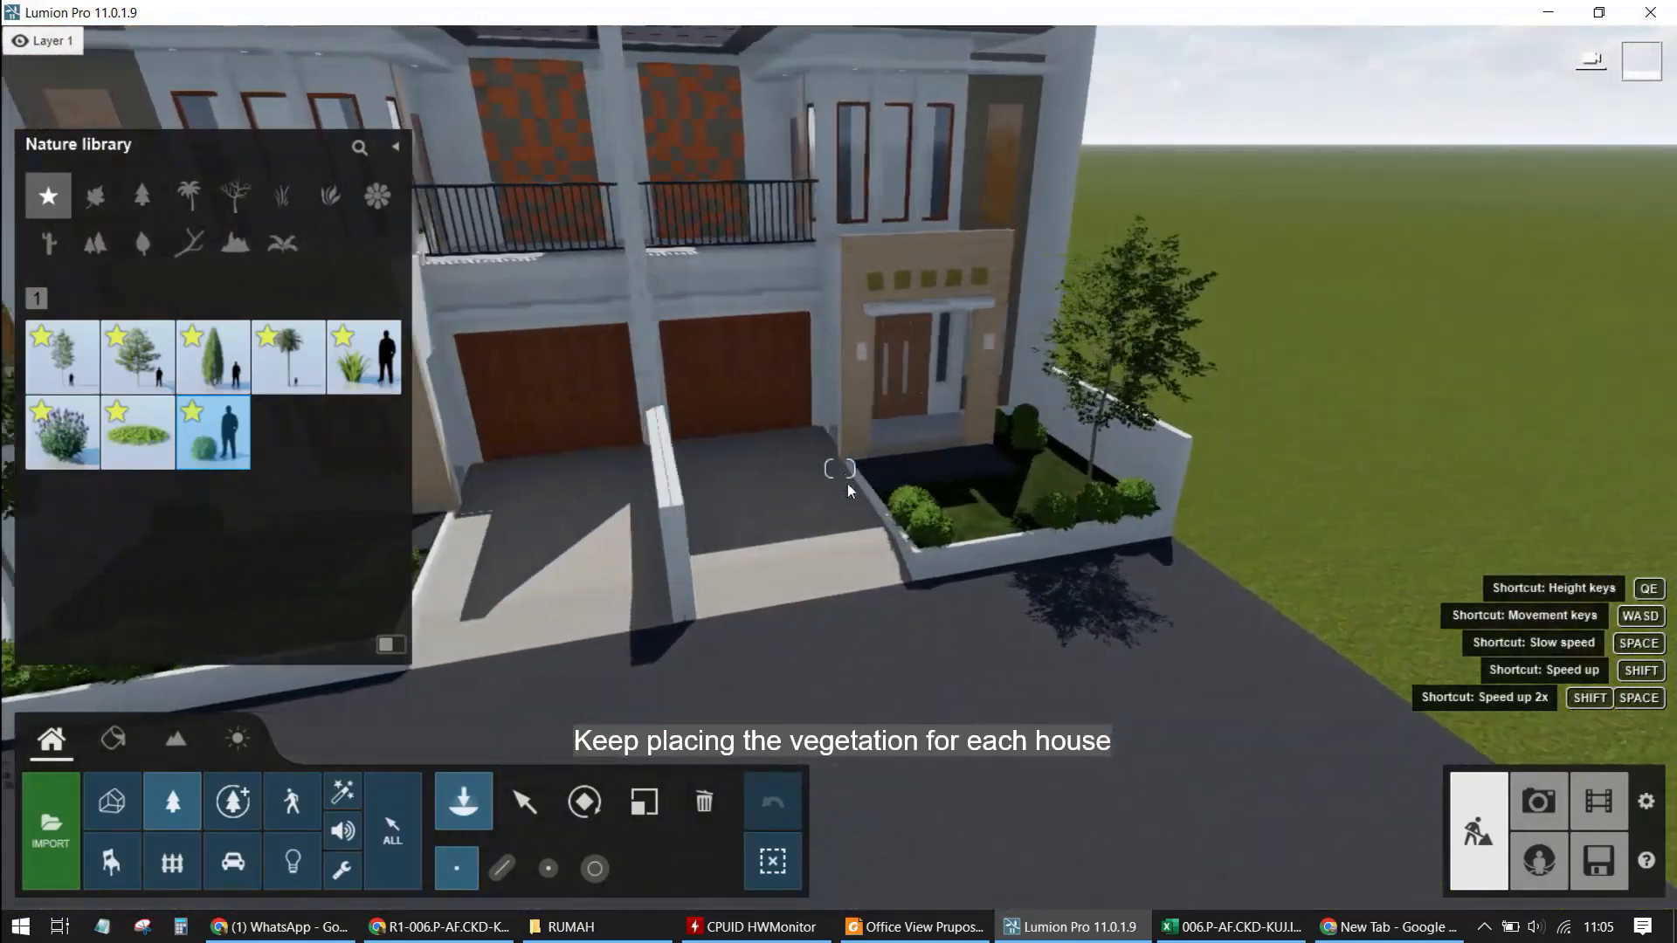
key("a")
right_click_drag(847, 483, 621, 338)
key("d")
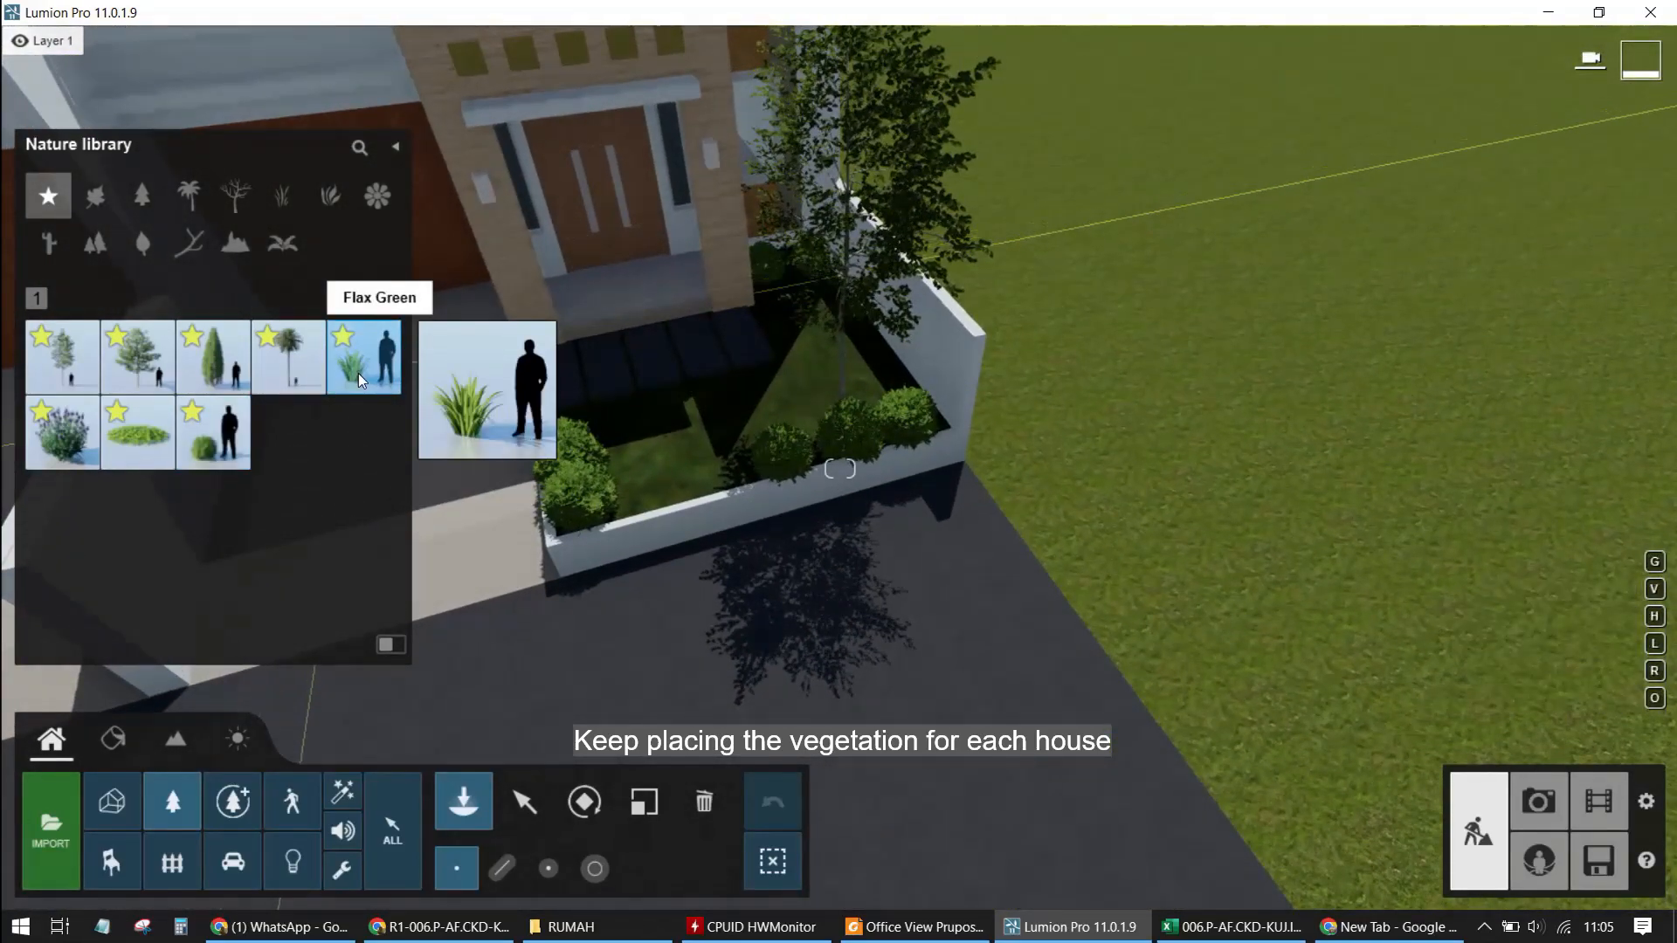
right_click_drag(860, 517, 866, 451)
key("w")
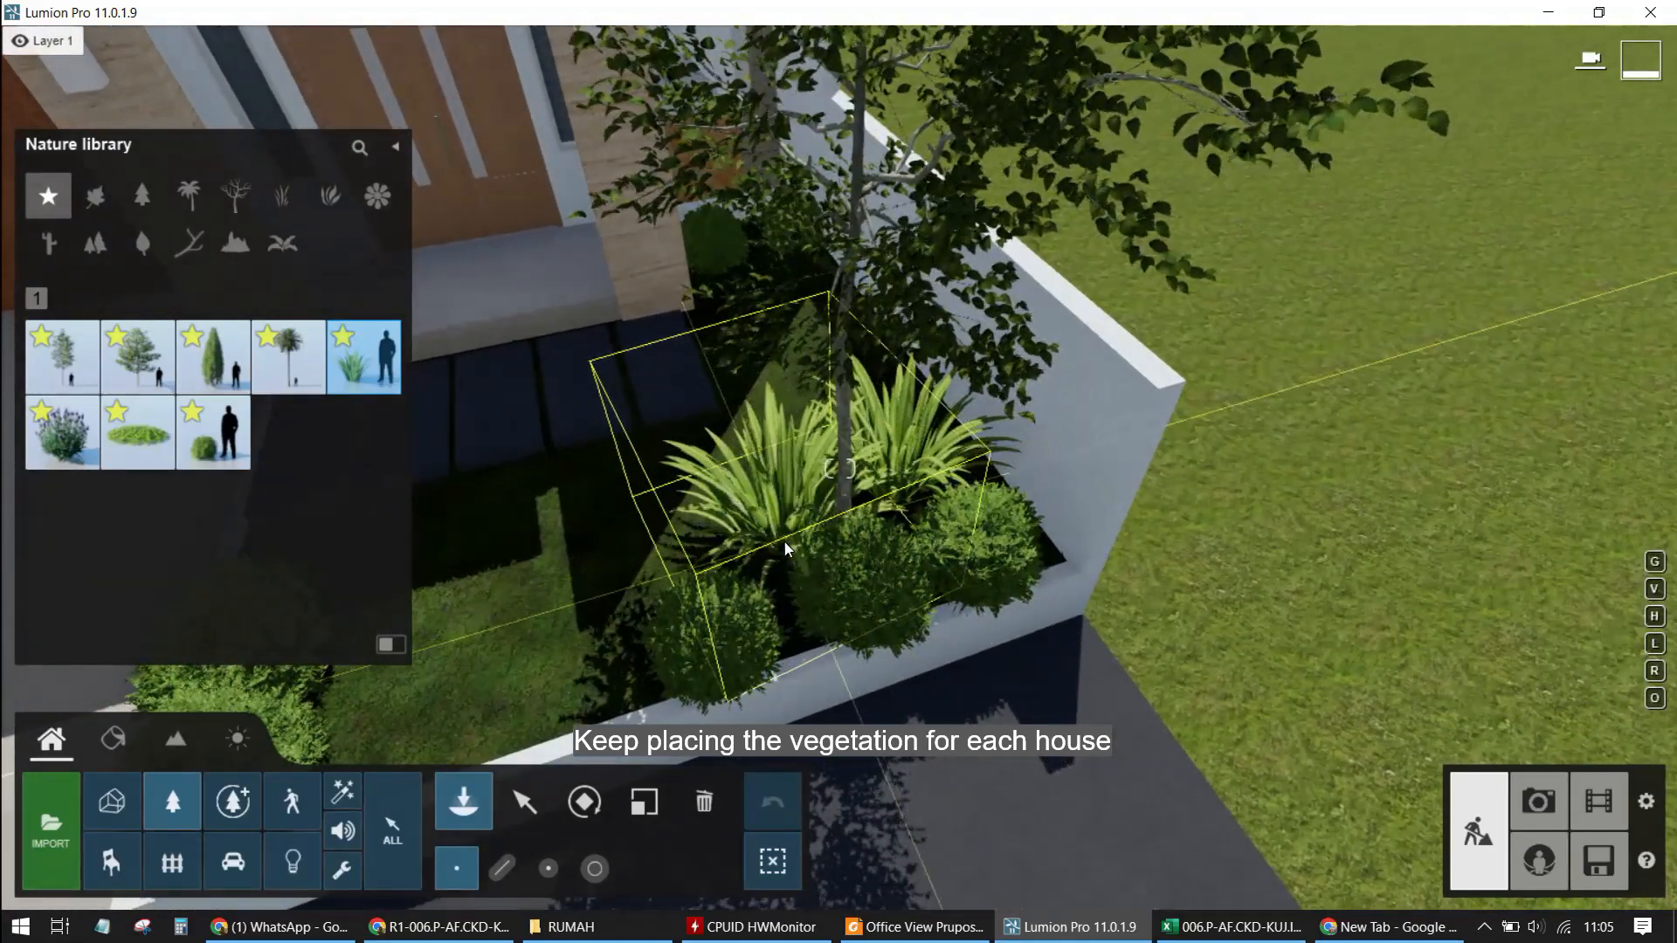
Place three Flax Green plants around the tree beside the dividing wall in the garden across the paired driveways
key("s")
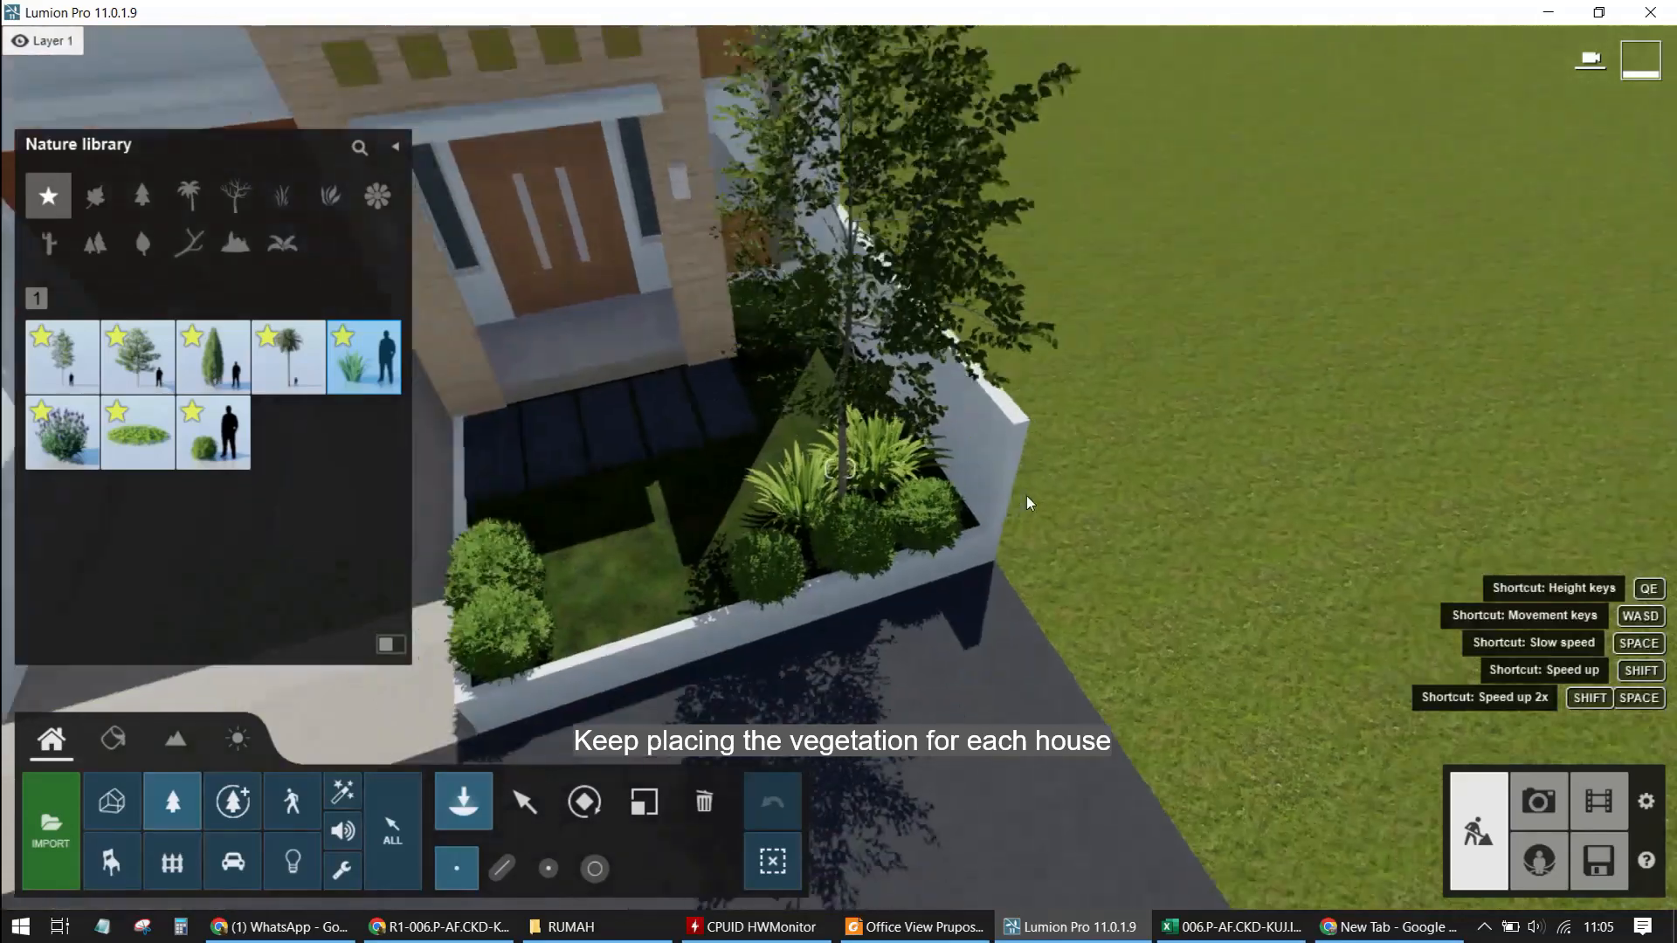
right_click_drag(804, 569, 455, 505)
key("a")
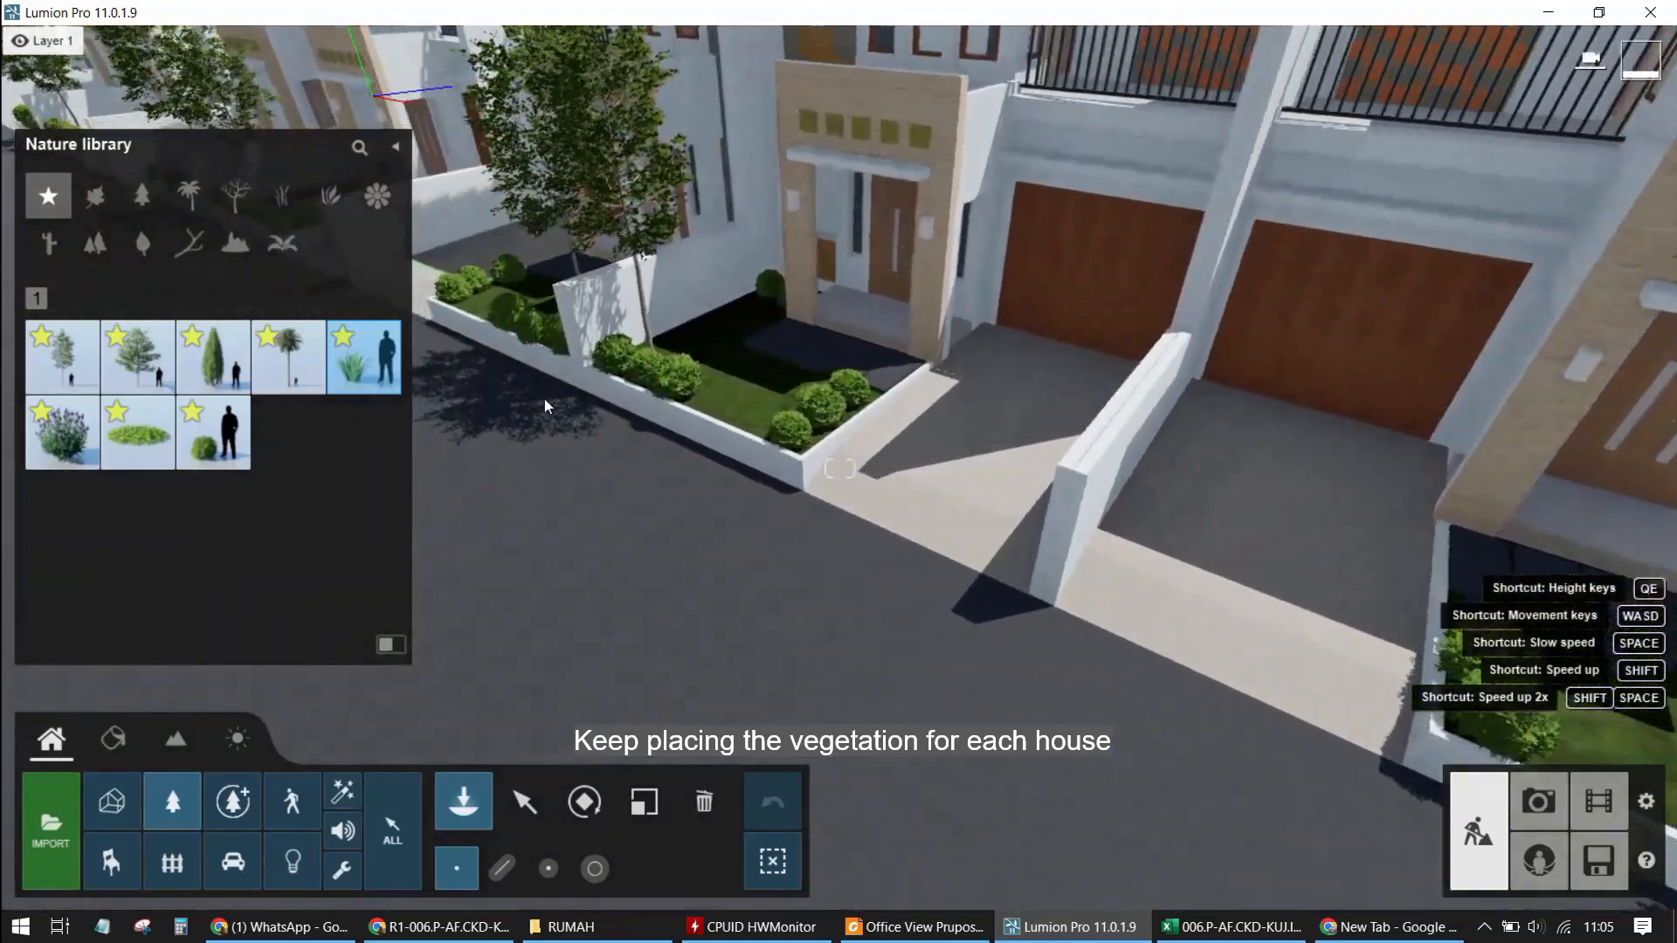
key("w")
right_click_drag(683, 330, 862, 412)
key("q")
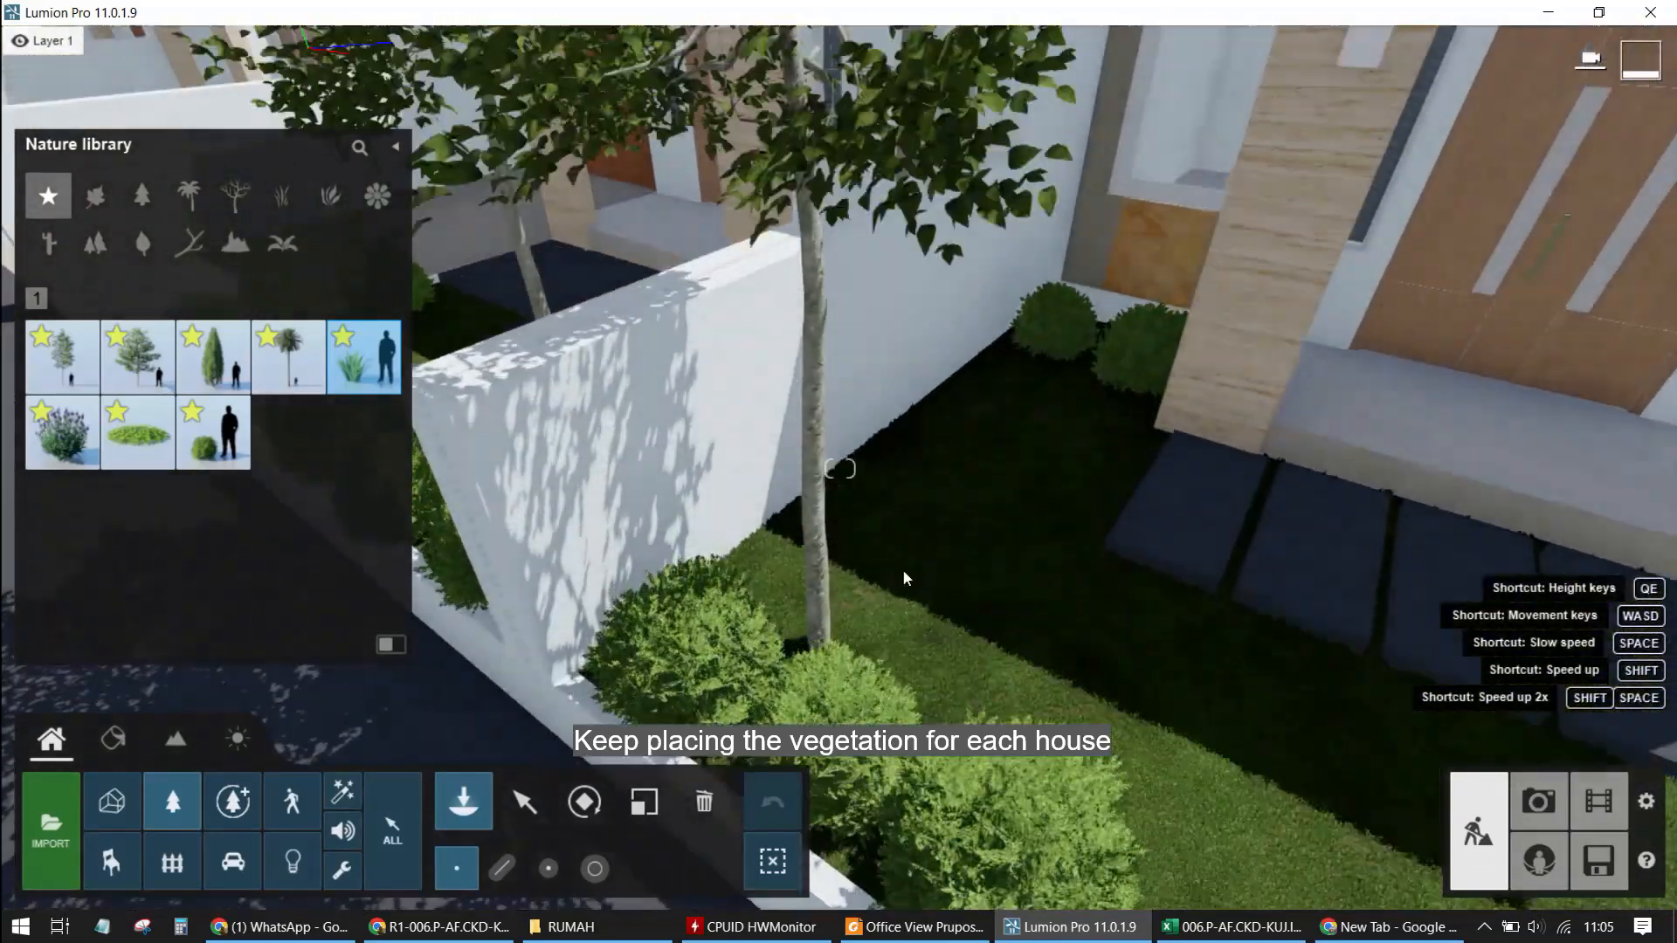
left_click(821, 623)
left_click(932, 703)
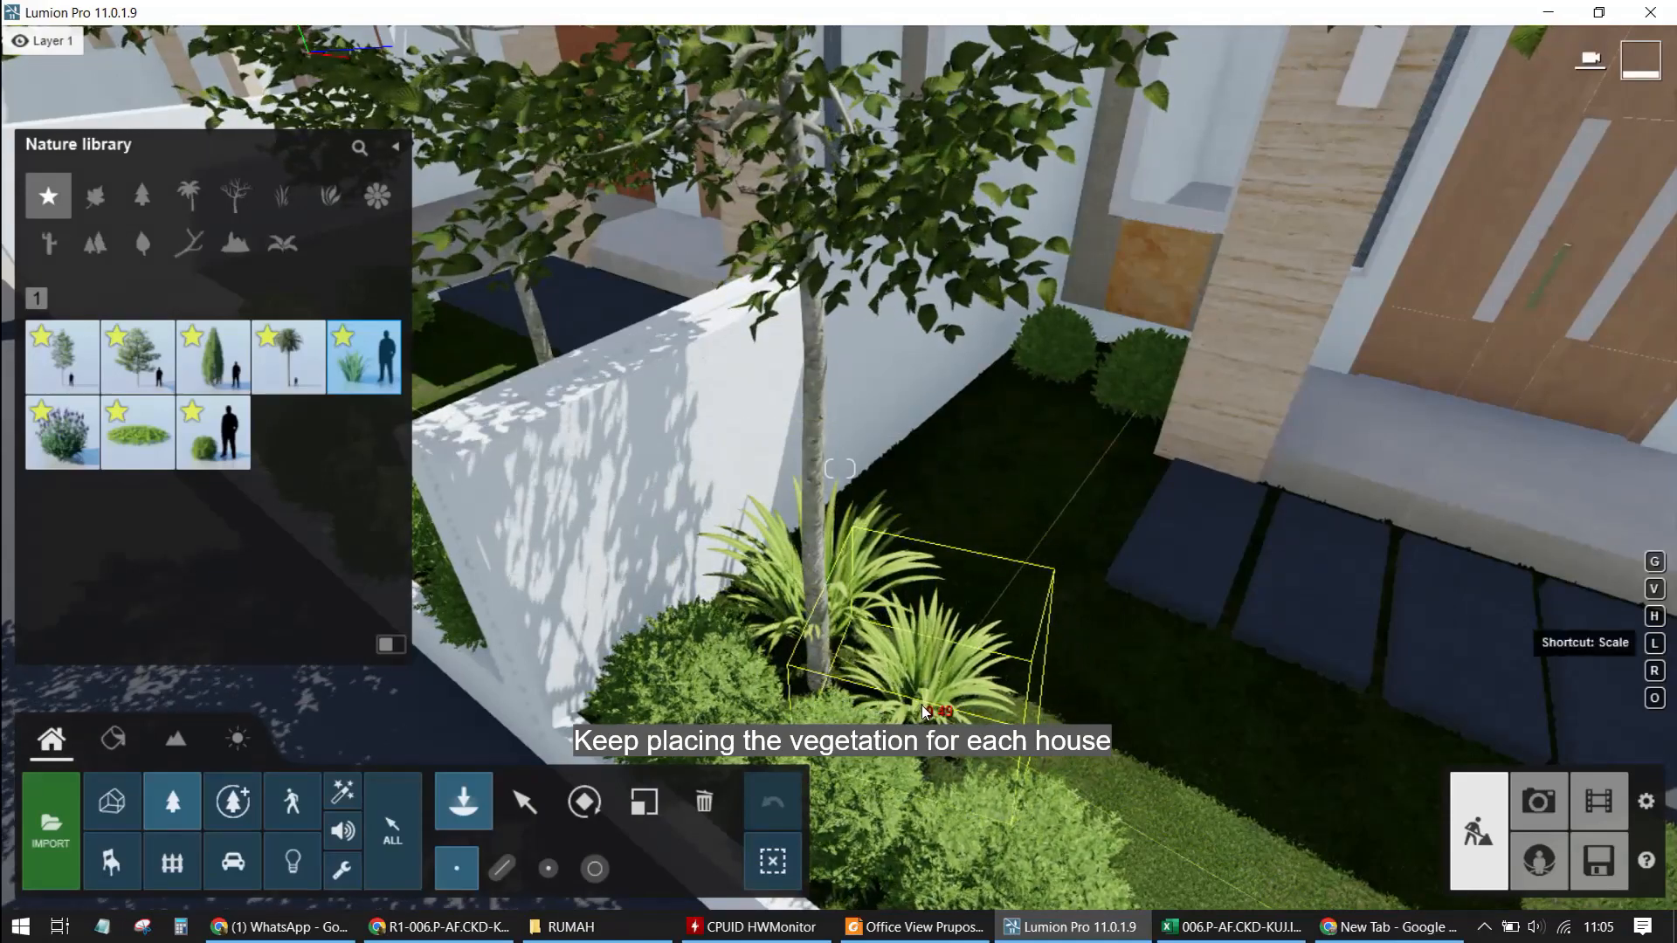
Place two Flax Green plants, scaled to different sizes, around the tree in the adjoining garden across the dividing wall
key("s")
key("a")
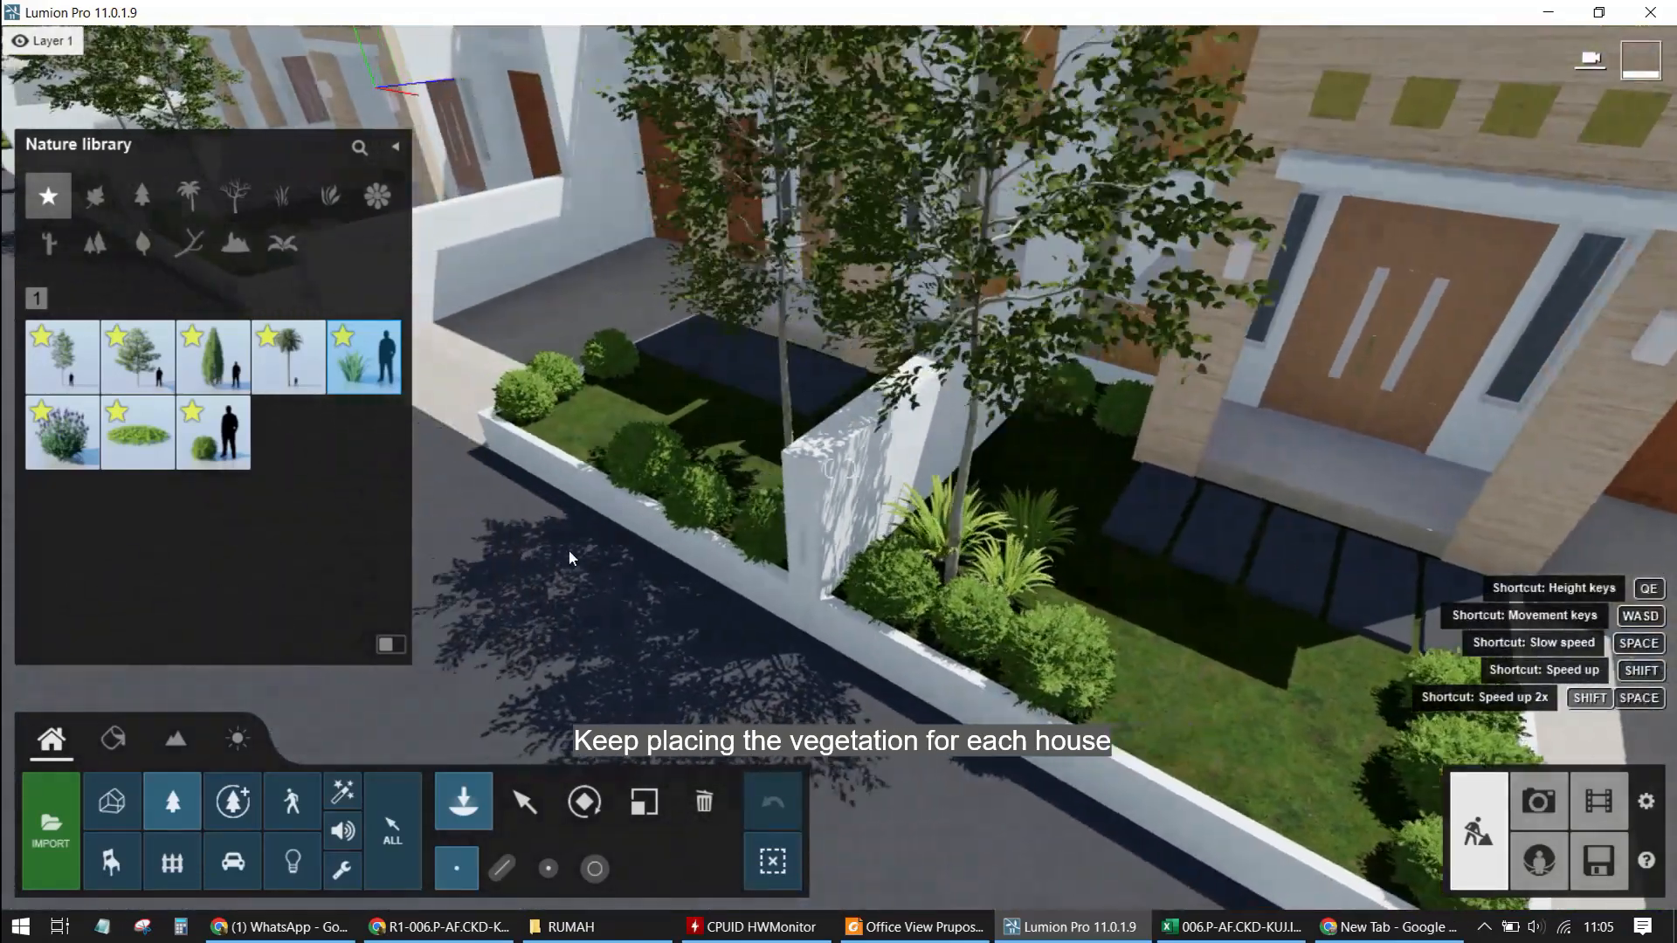
key("w")
key("w")
key("d")
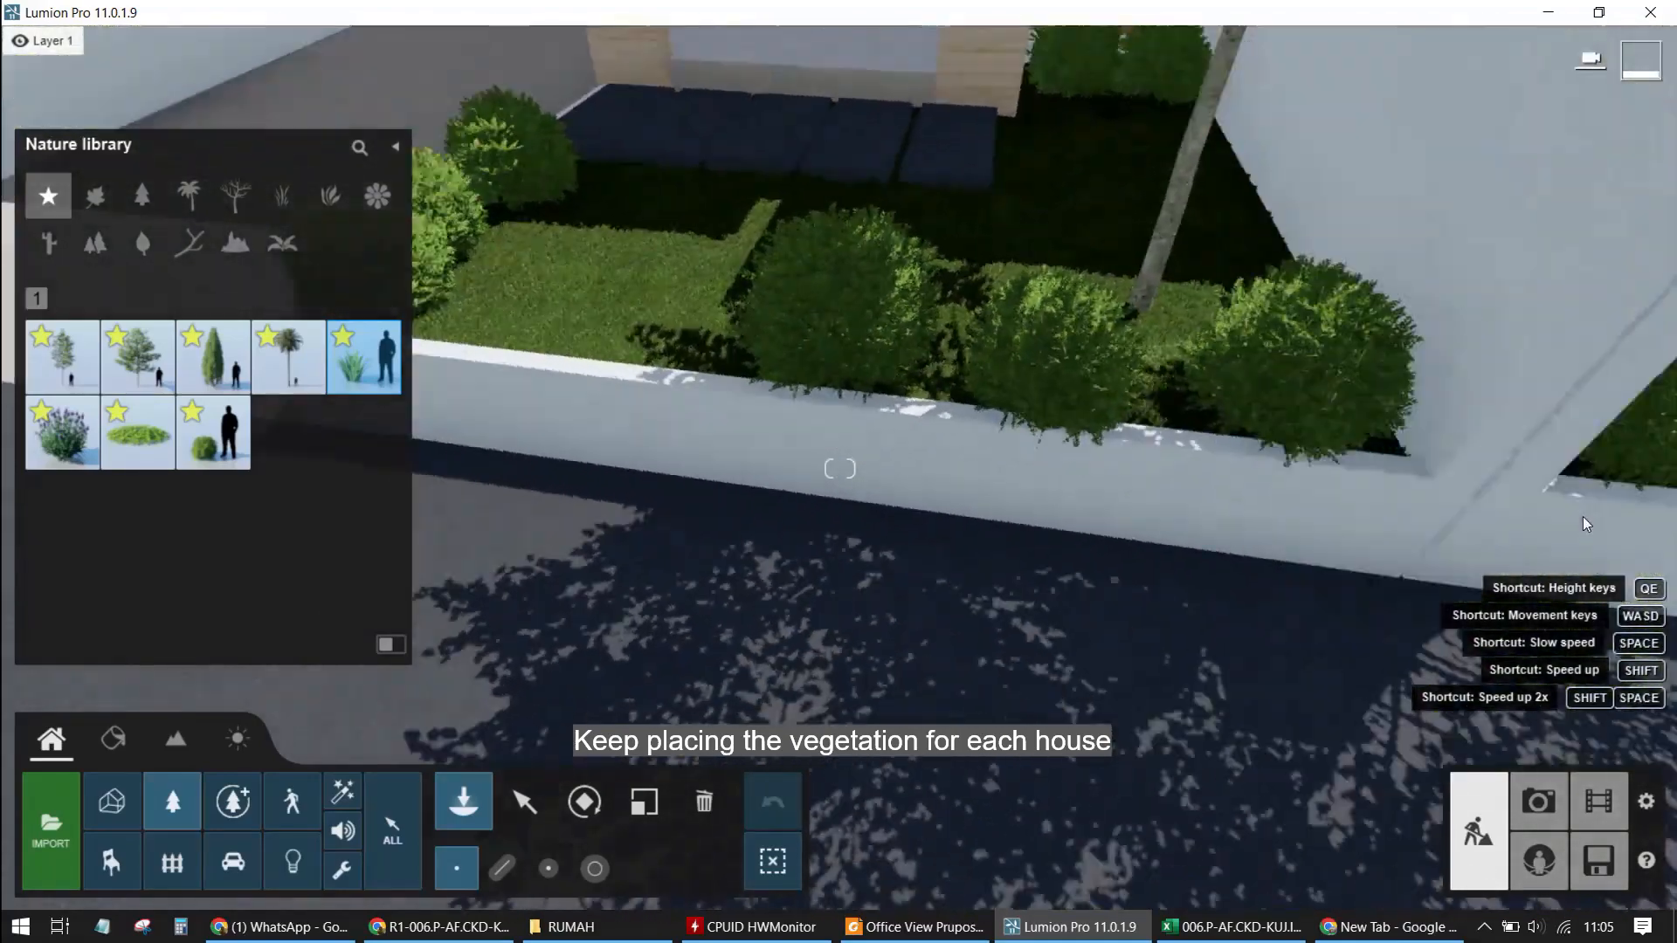
right_click_drag(1579, 524, 1076, 496)
key("q")
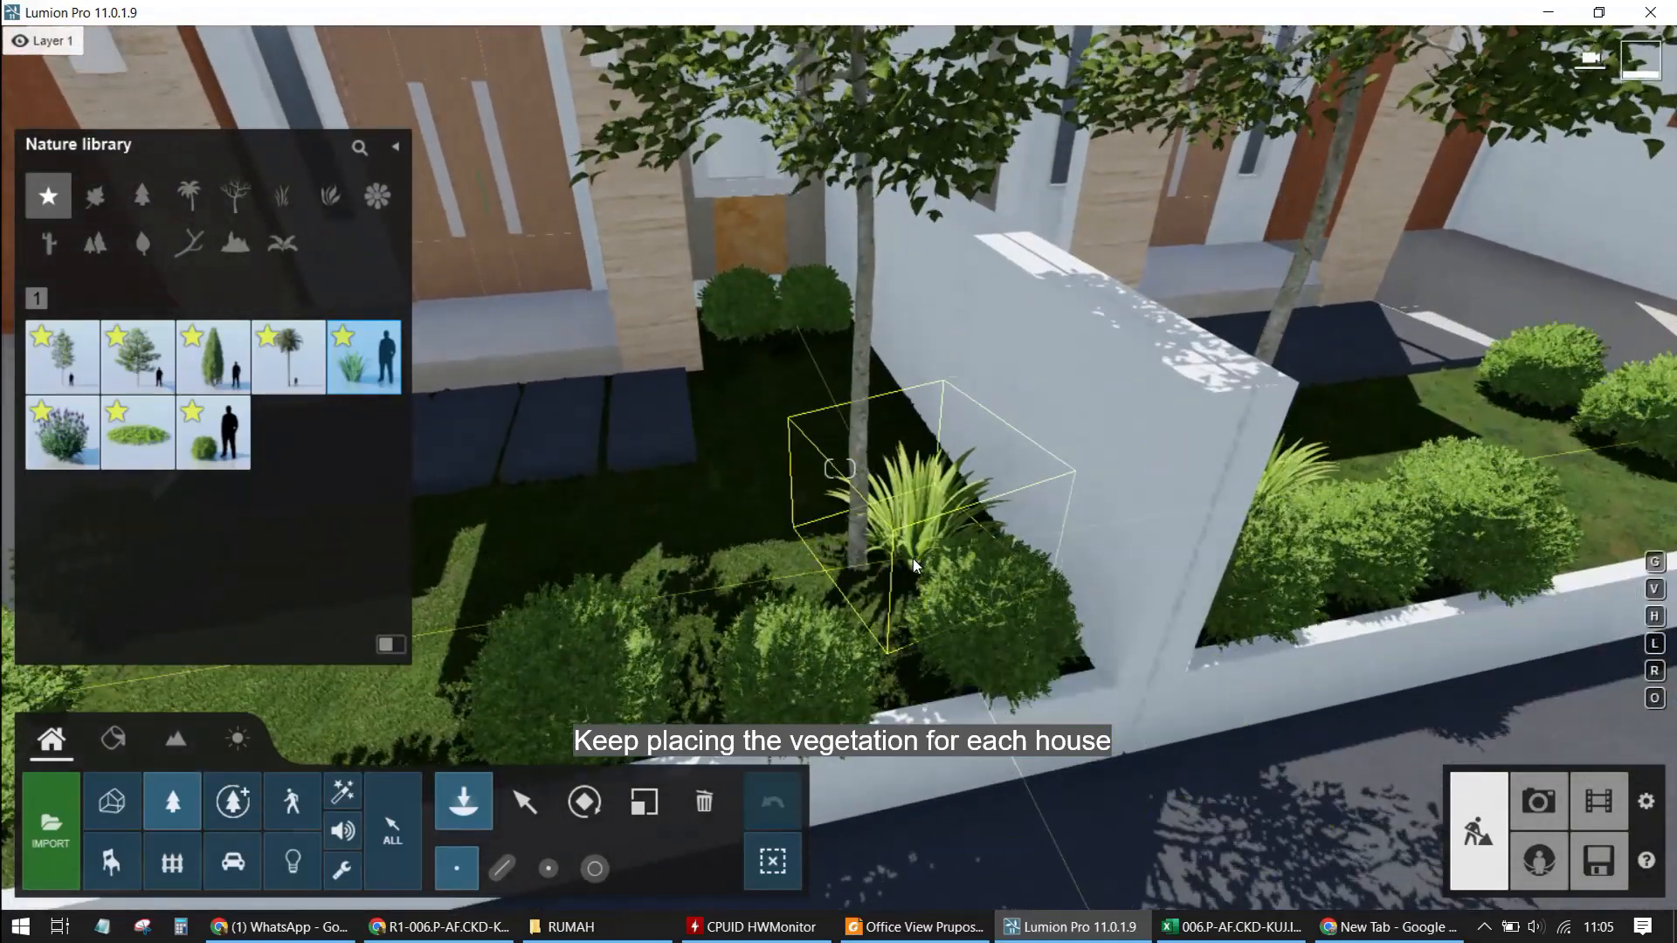
left_click(915, 559)
key("l")
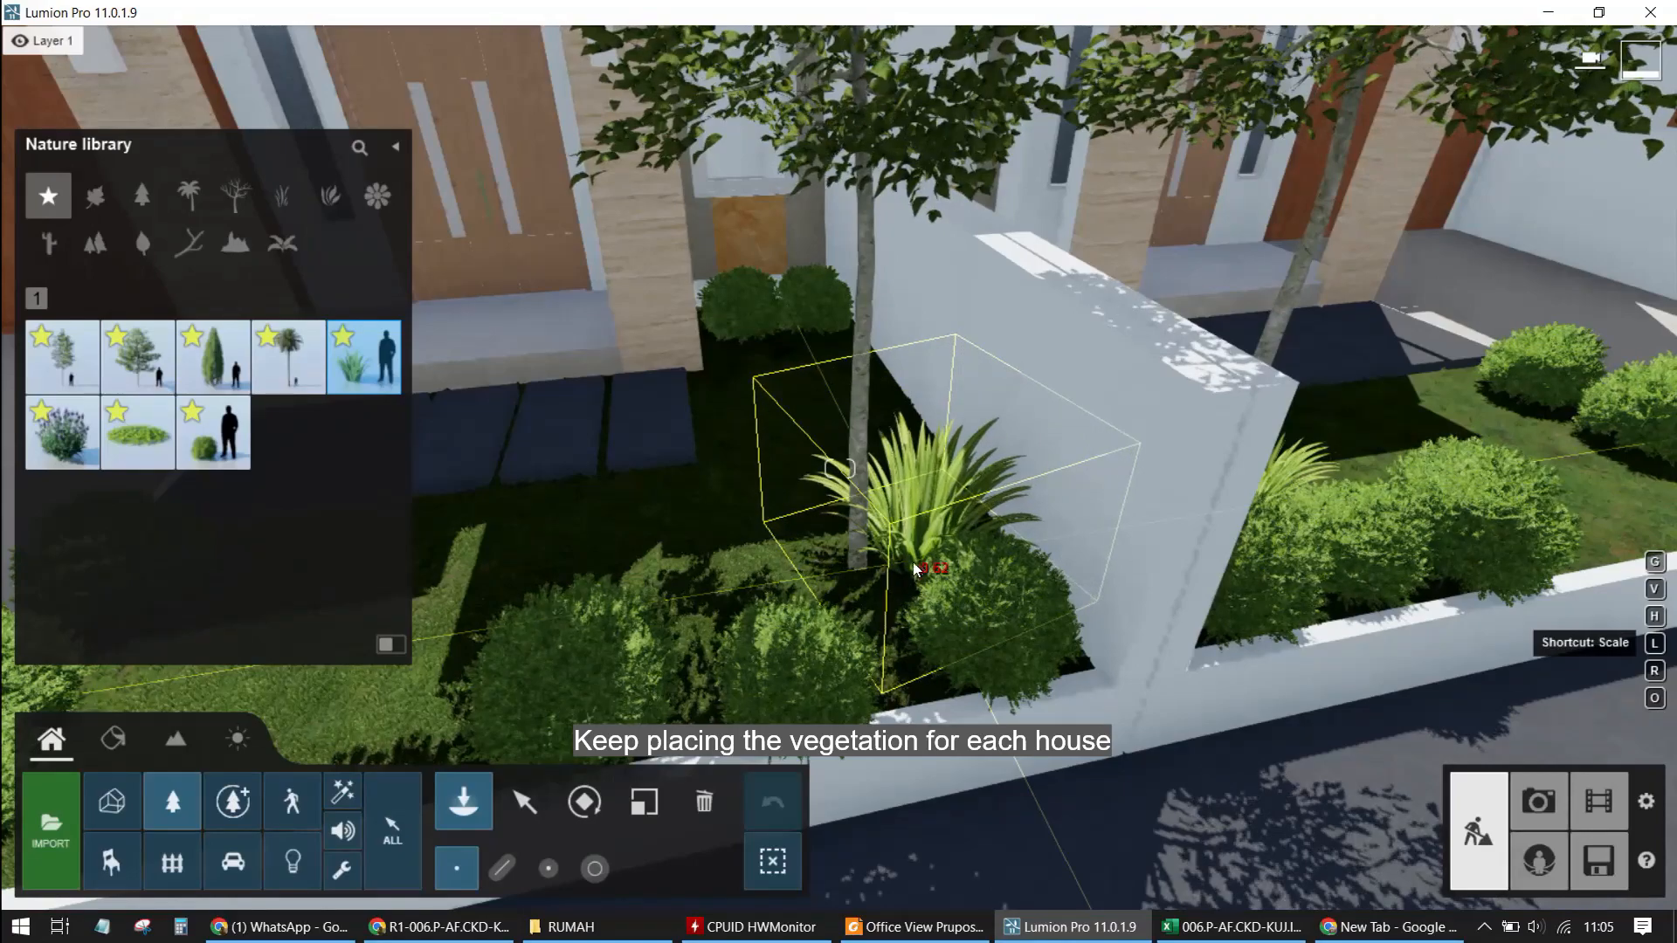
key("l")
left_click(821, 547)
Place two Flax Green plants at the tree in the following house pair's nearer garden, scaling the one on the lawn side
key("s")
right_click_drag(821, 548, 706, 608)
key("w")
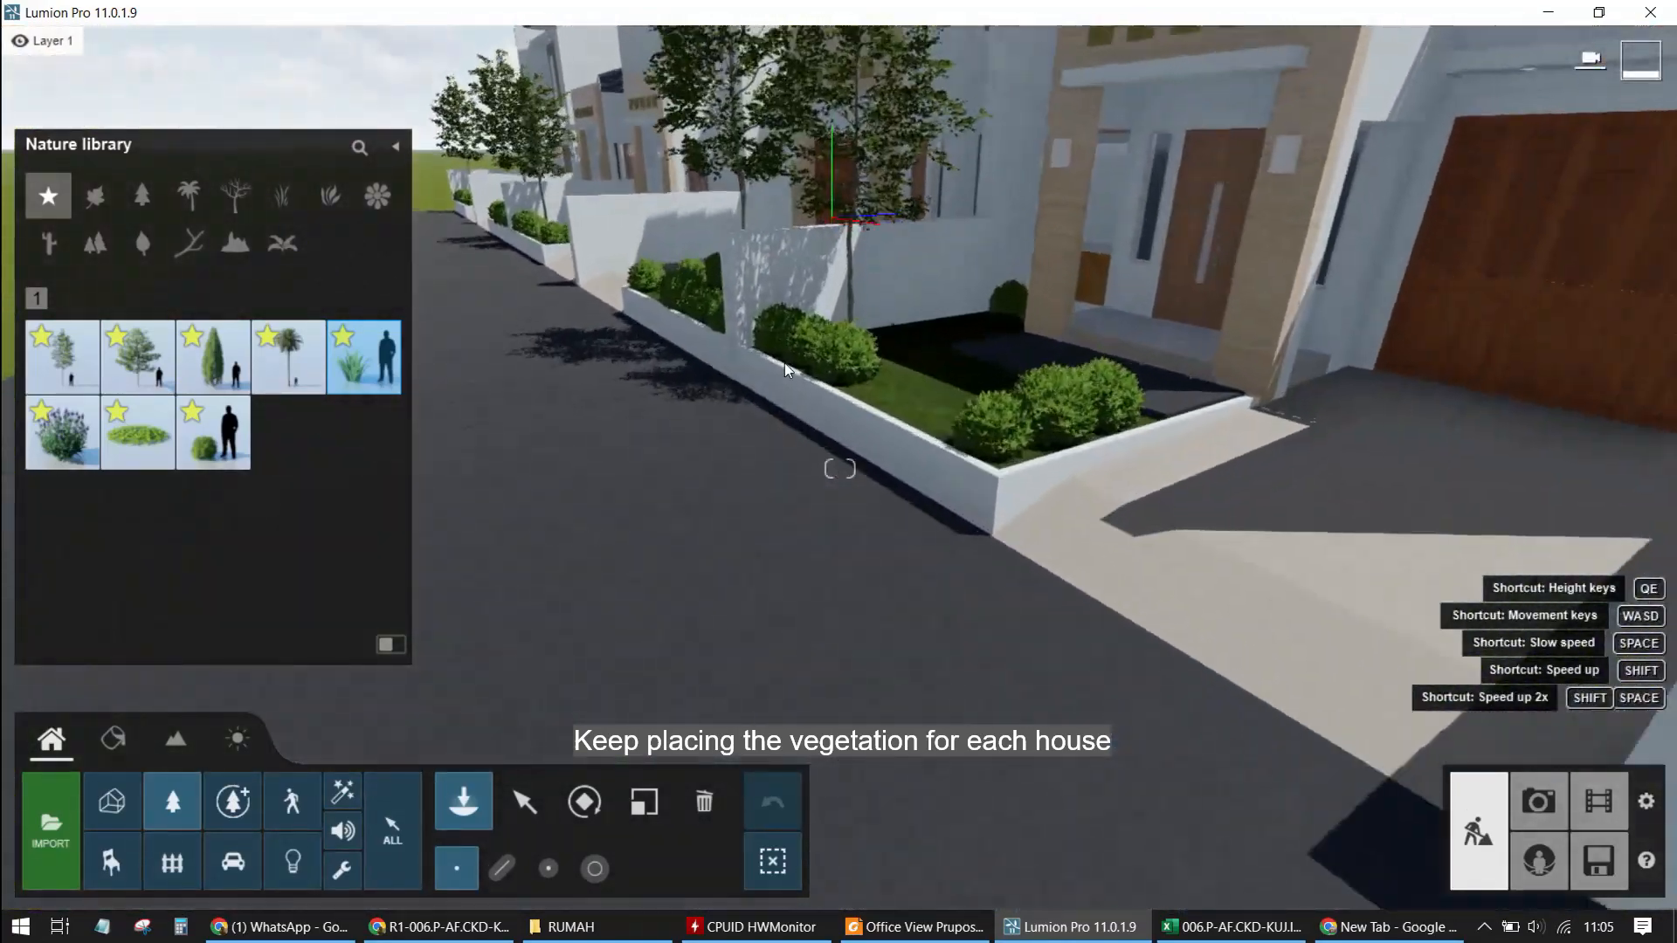
key("w")
key("q")
key("s")
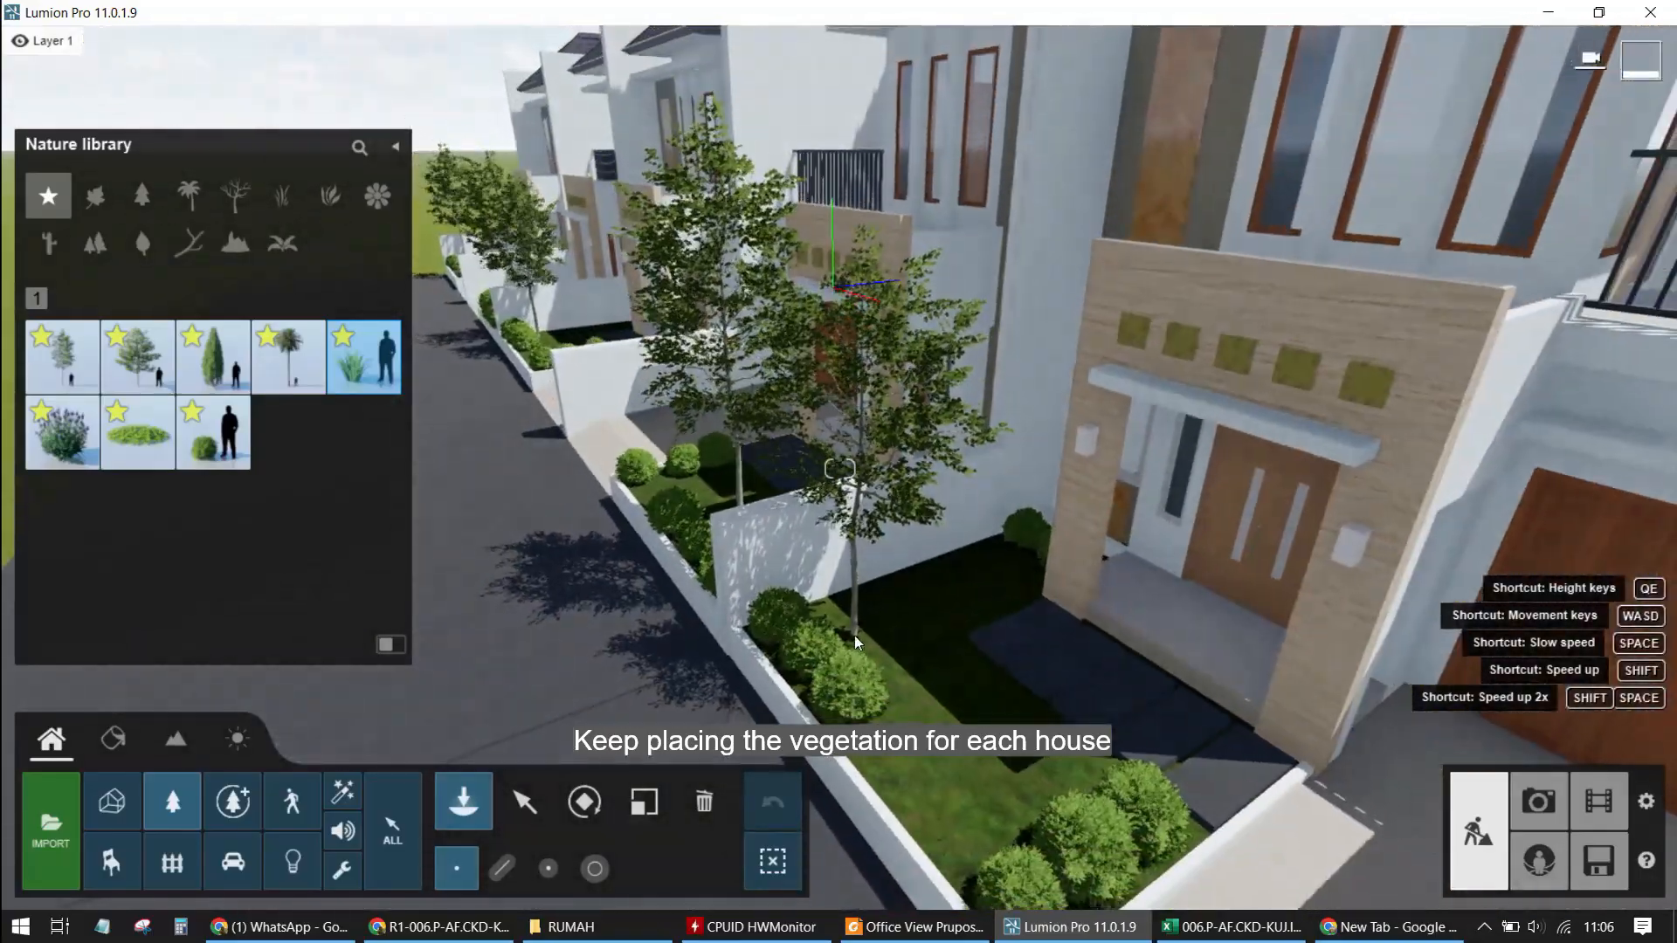
key("w")
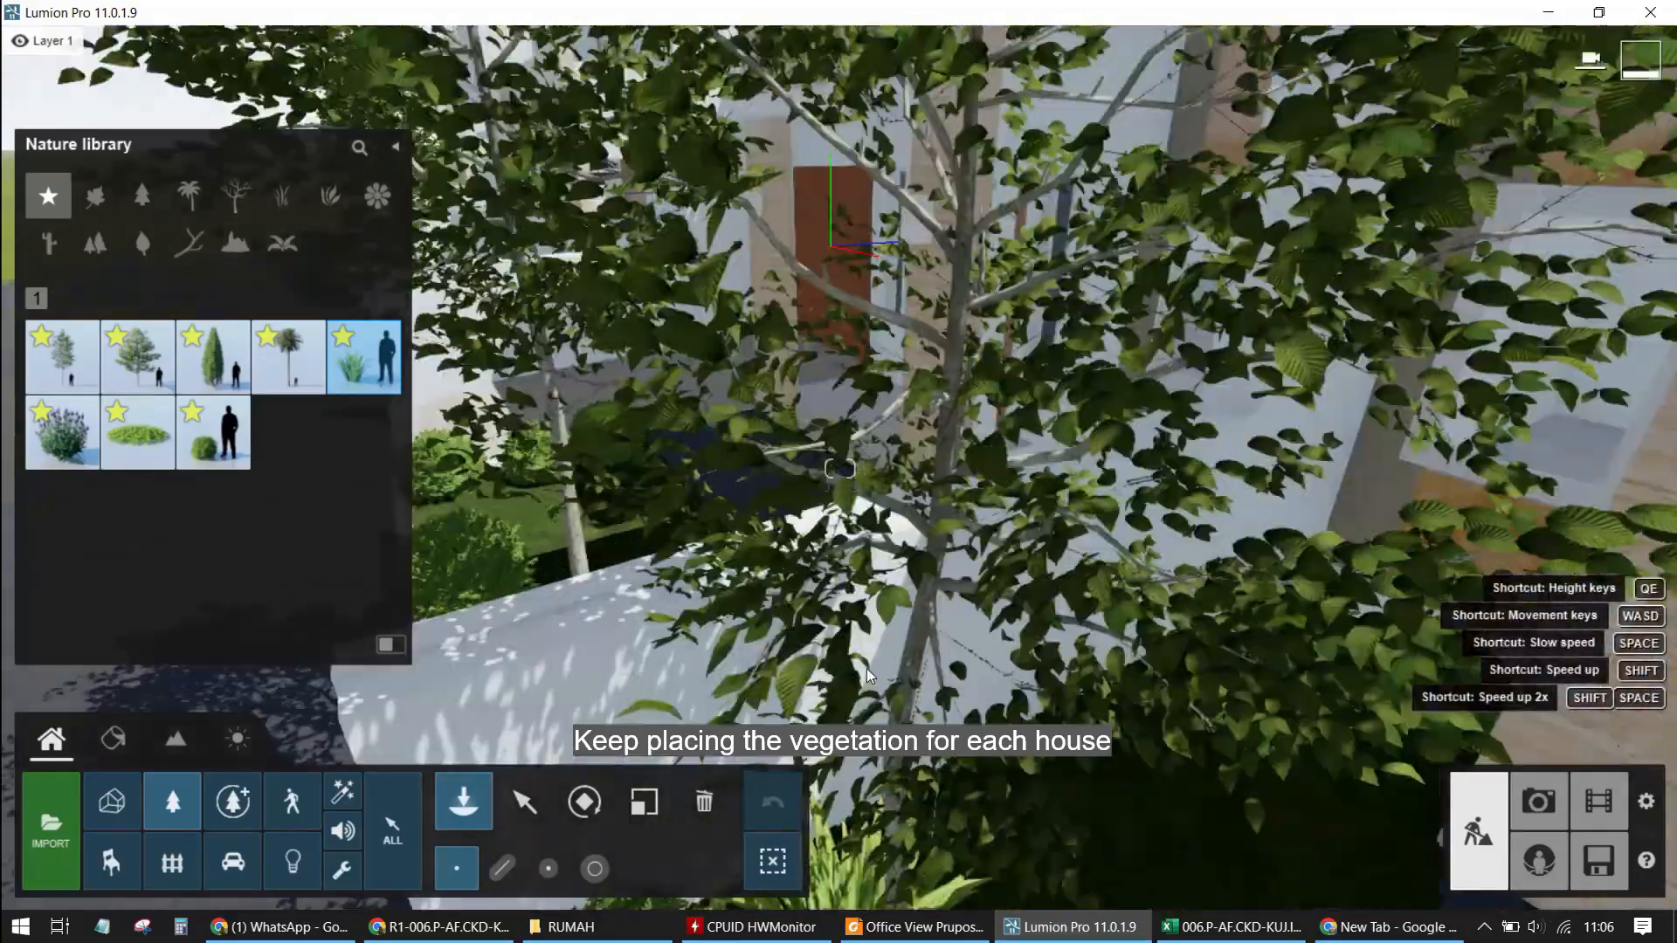
key("e")
key("a")
key("s")
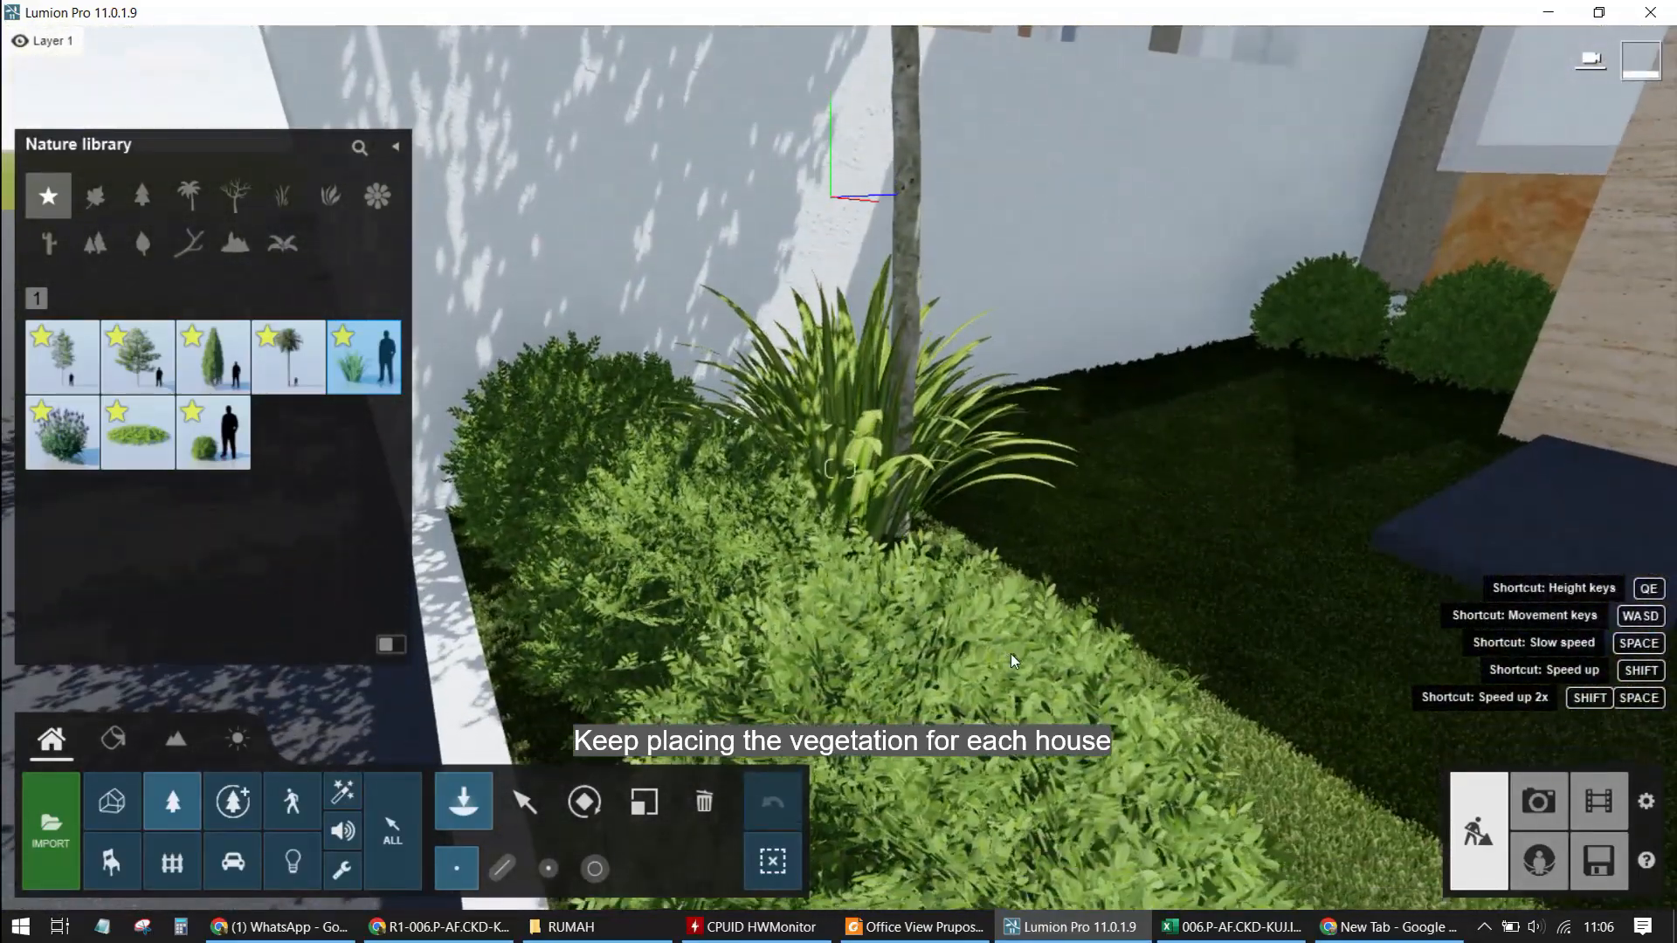
key("l")
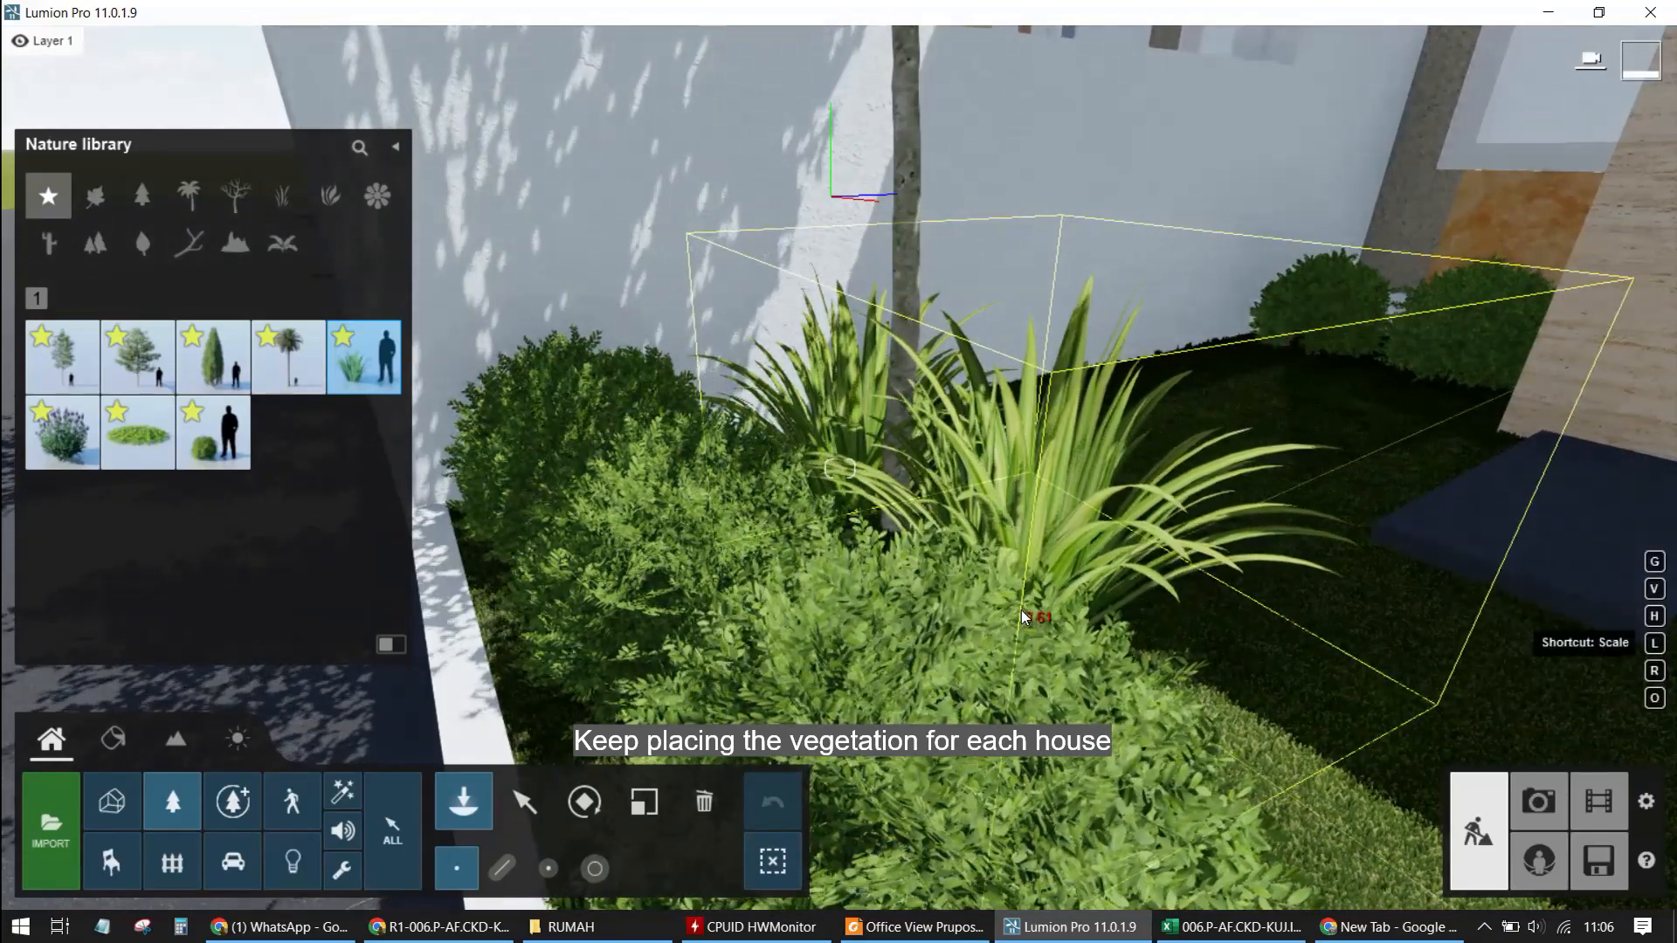
left_click(1021, 609)
Place a Flax Green plant on each side of the tree in the garden across that dividing wall
key("s")
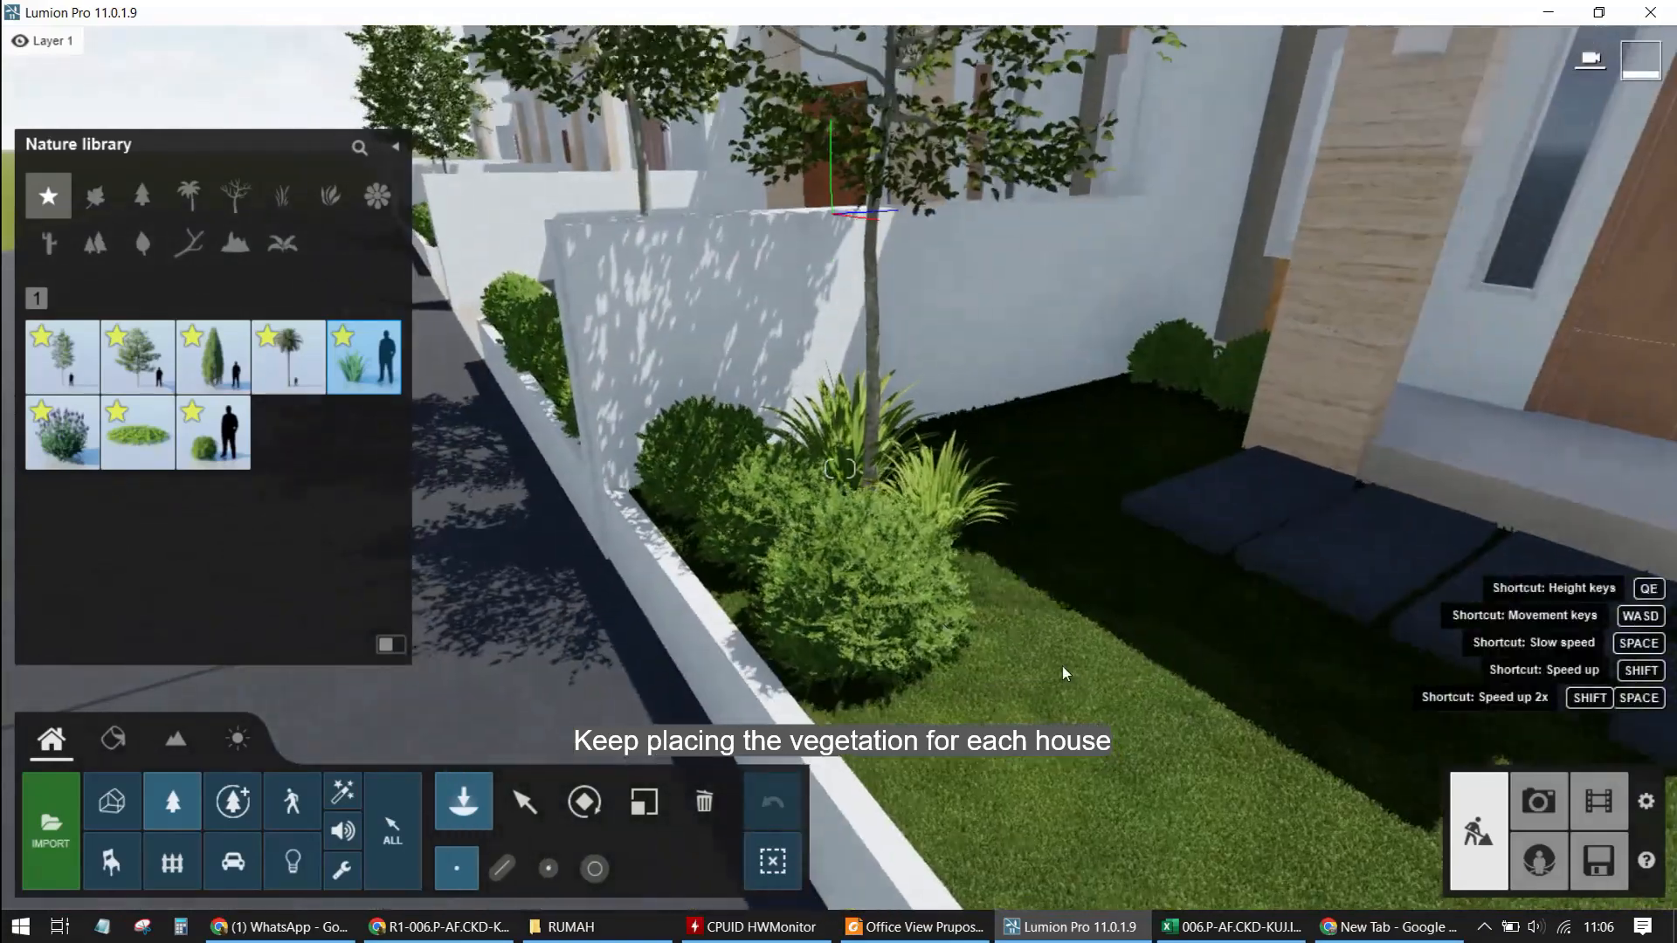
key("a")
key("a")
key("w")
right_click_drag(1191, 419, 1163, 388)
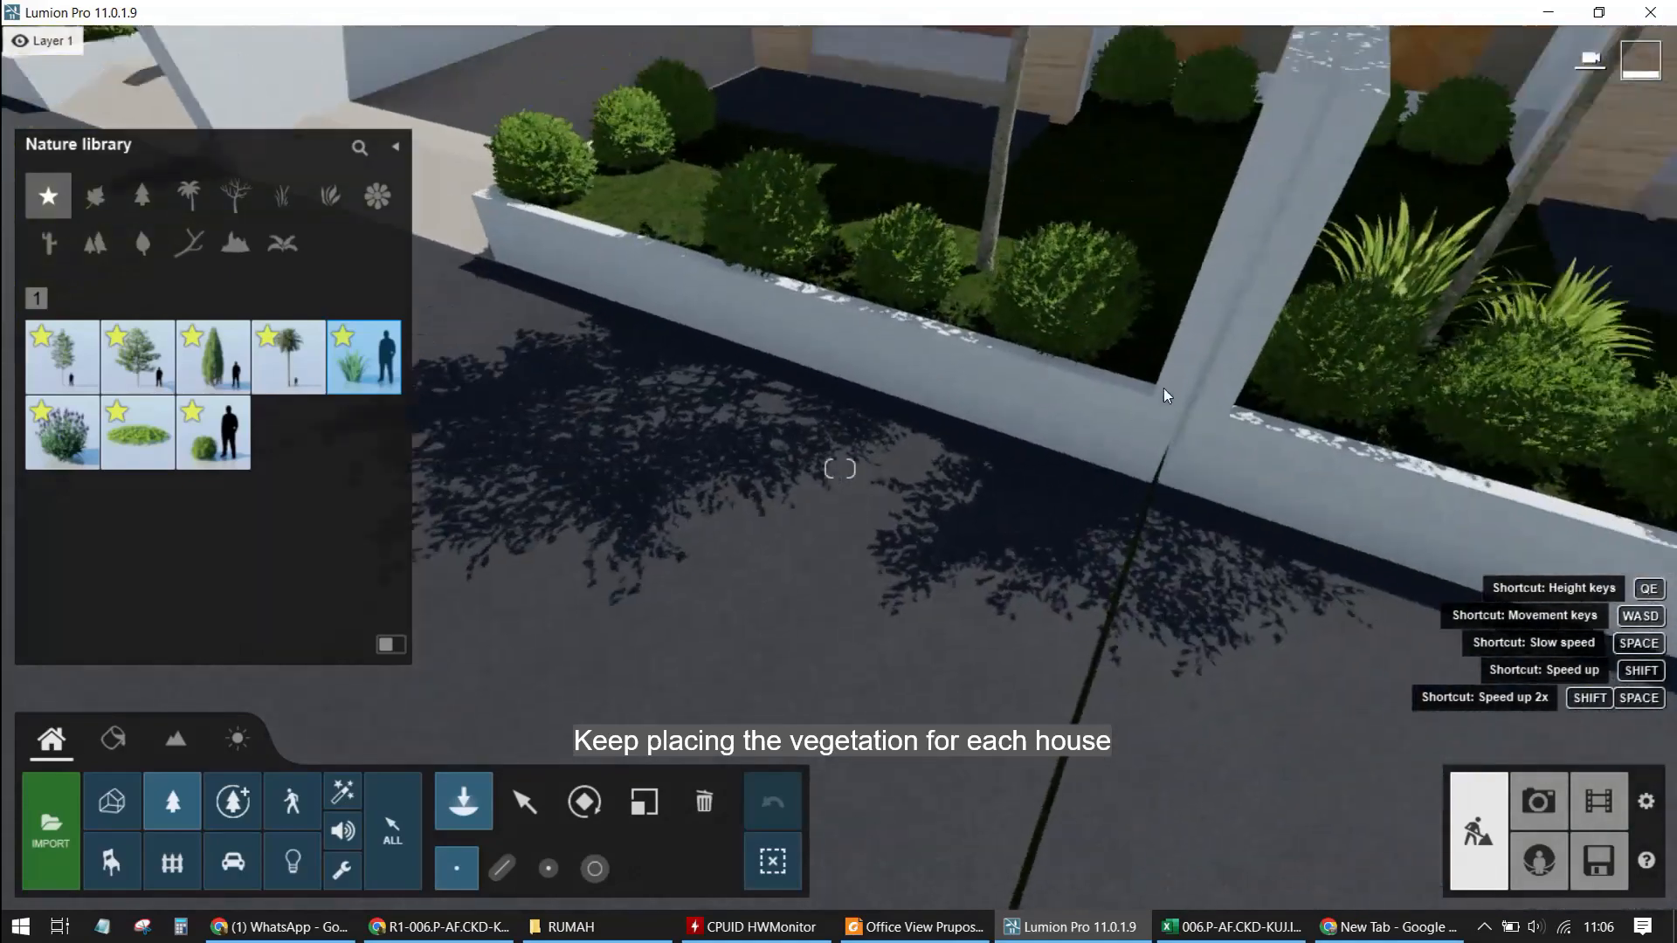
key("q")
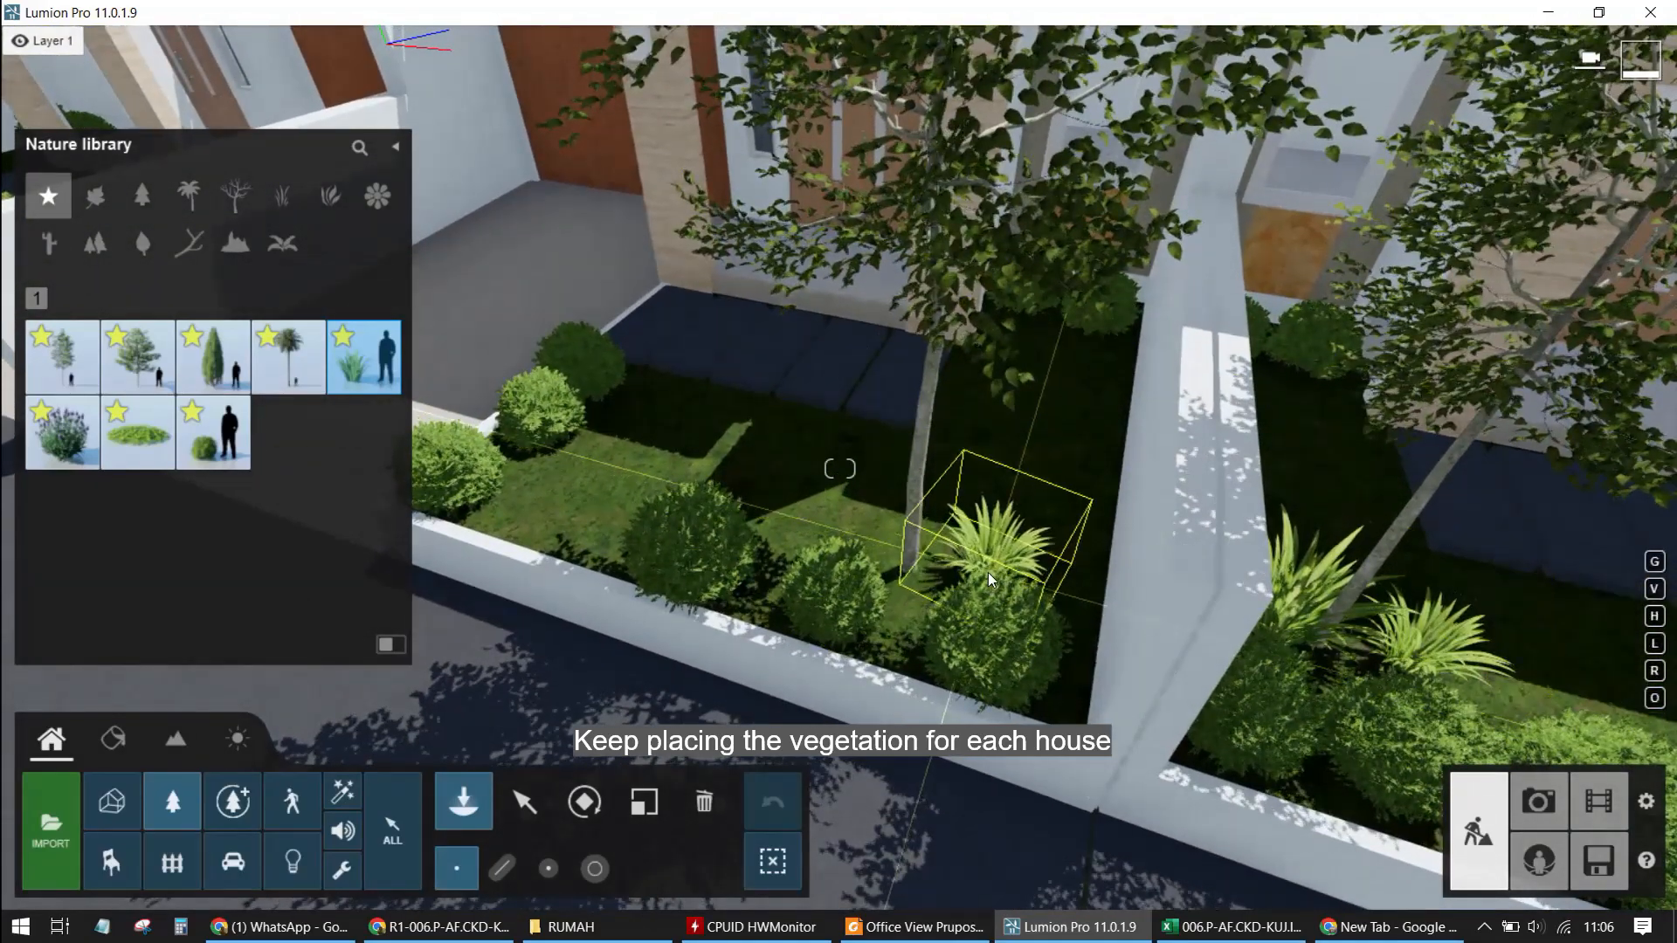
key("s")
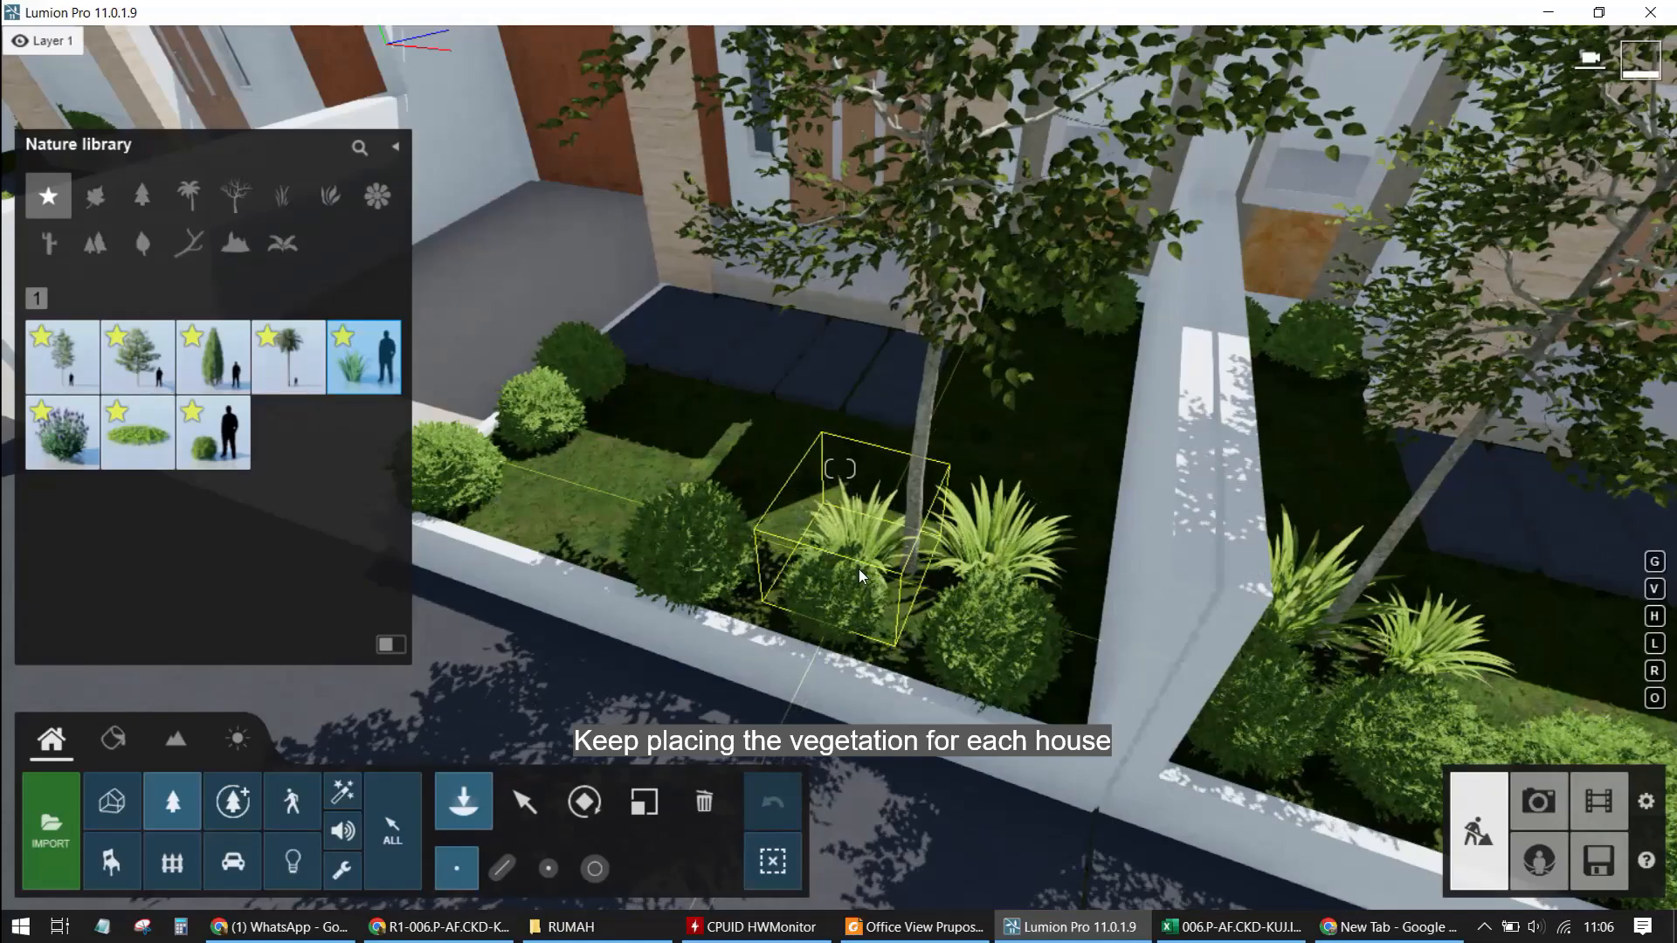
left_click(862, 566)
Place two Flax Green plants at the tree in the garden across the next driveways, enlarging the one nearest the wall
key("s")
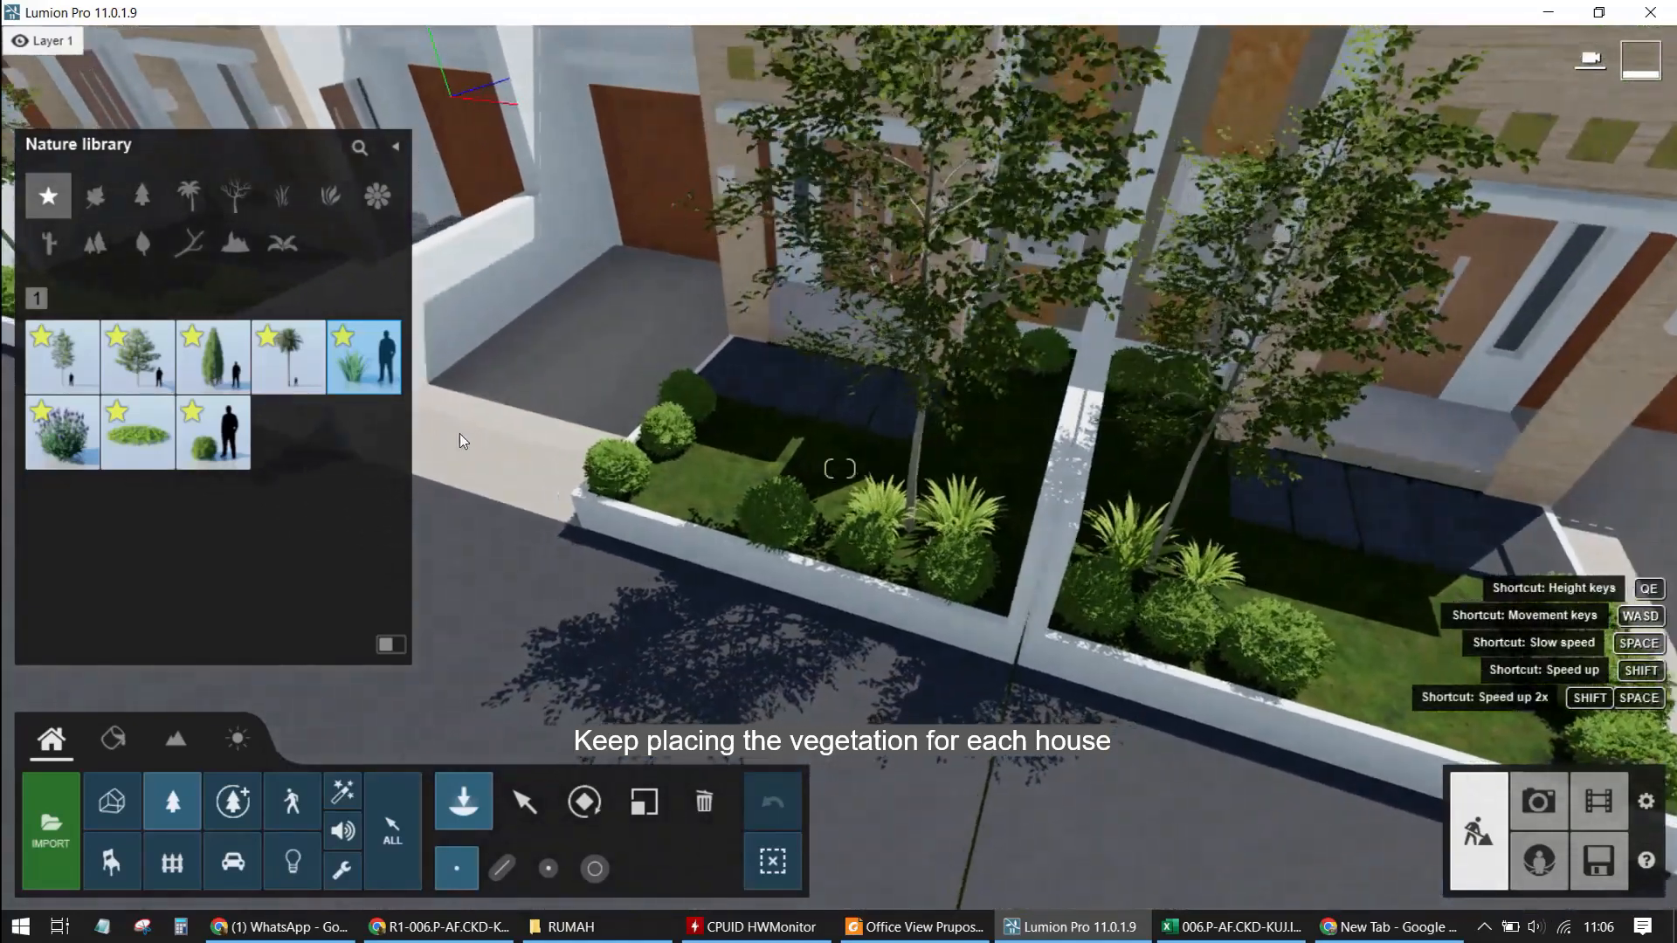
key("a")
key("a")
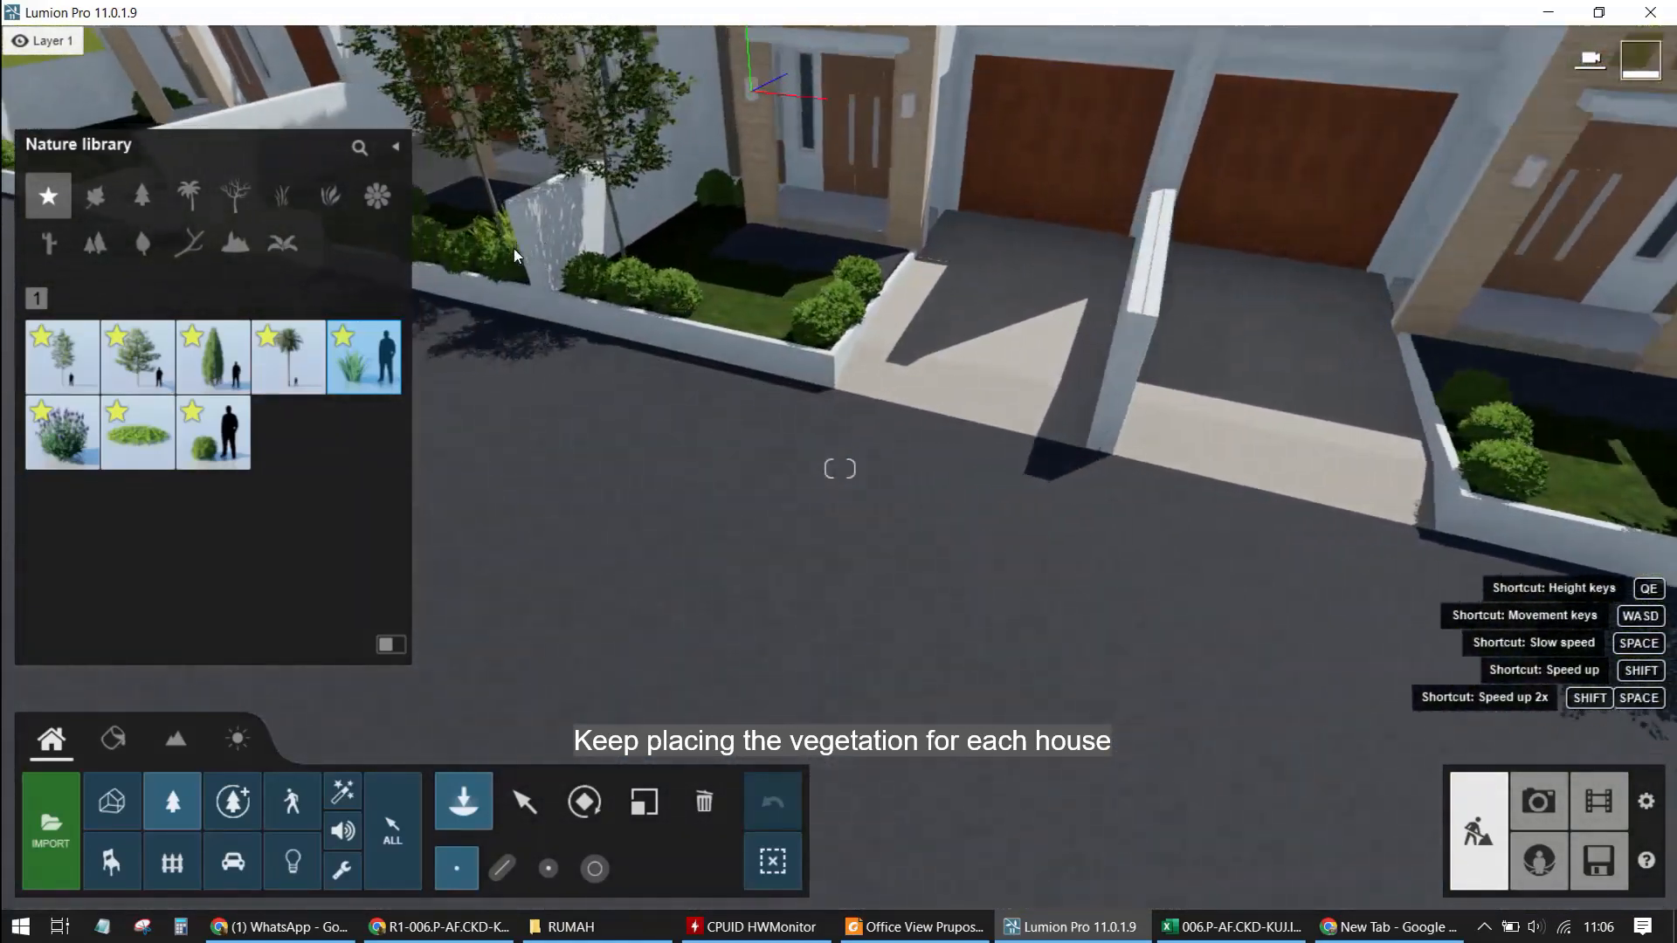
key("w")
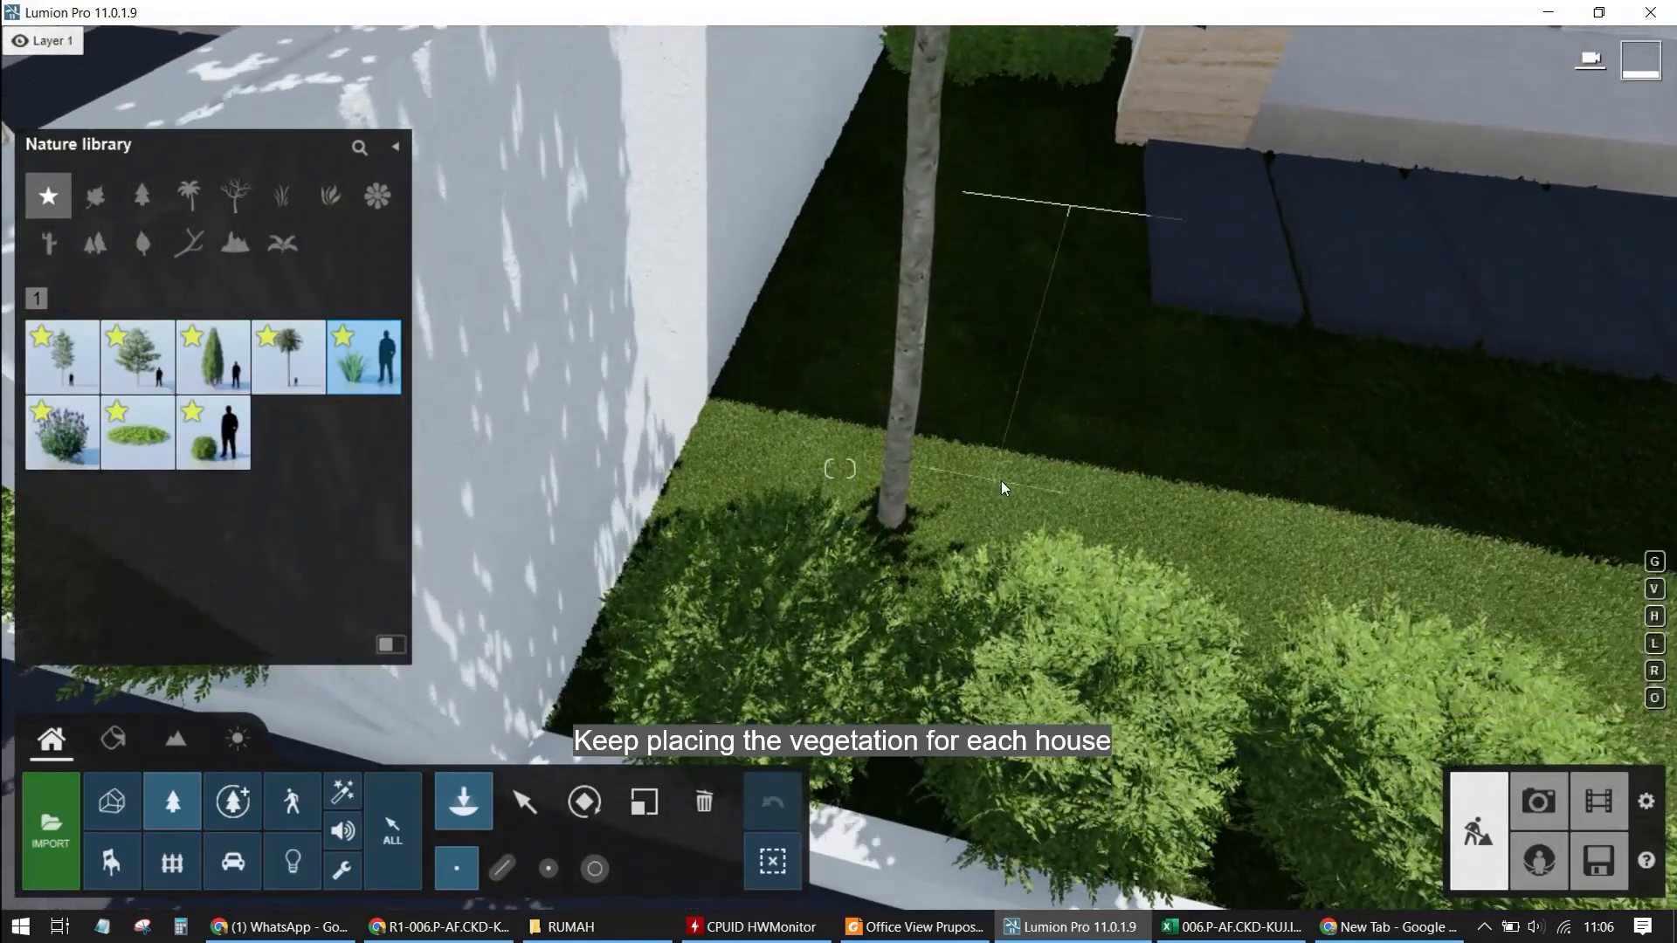
left_click(1004, 511)
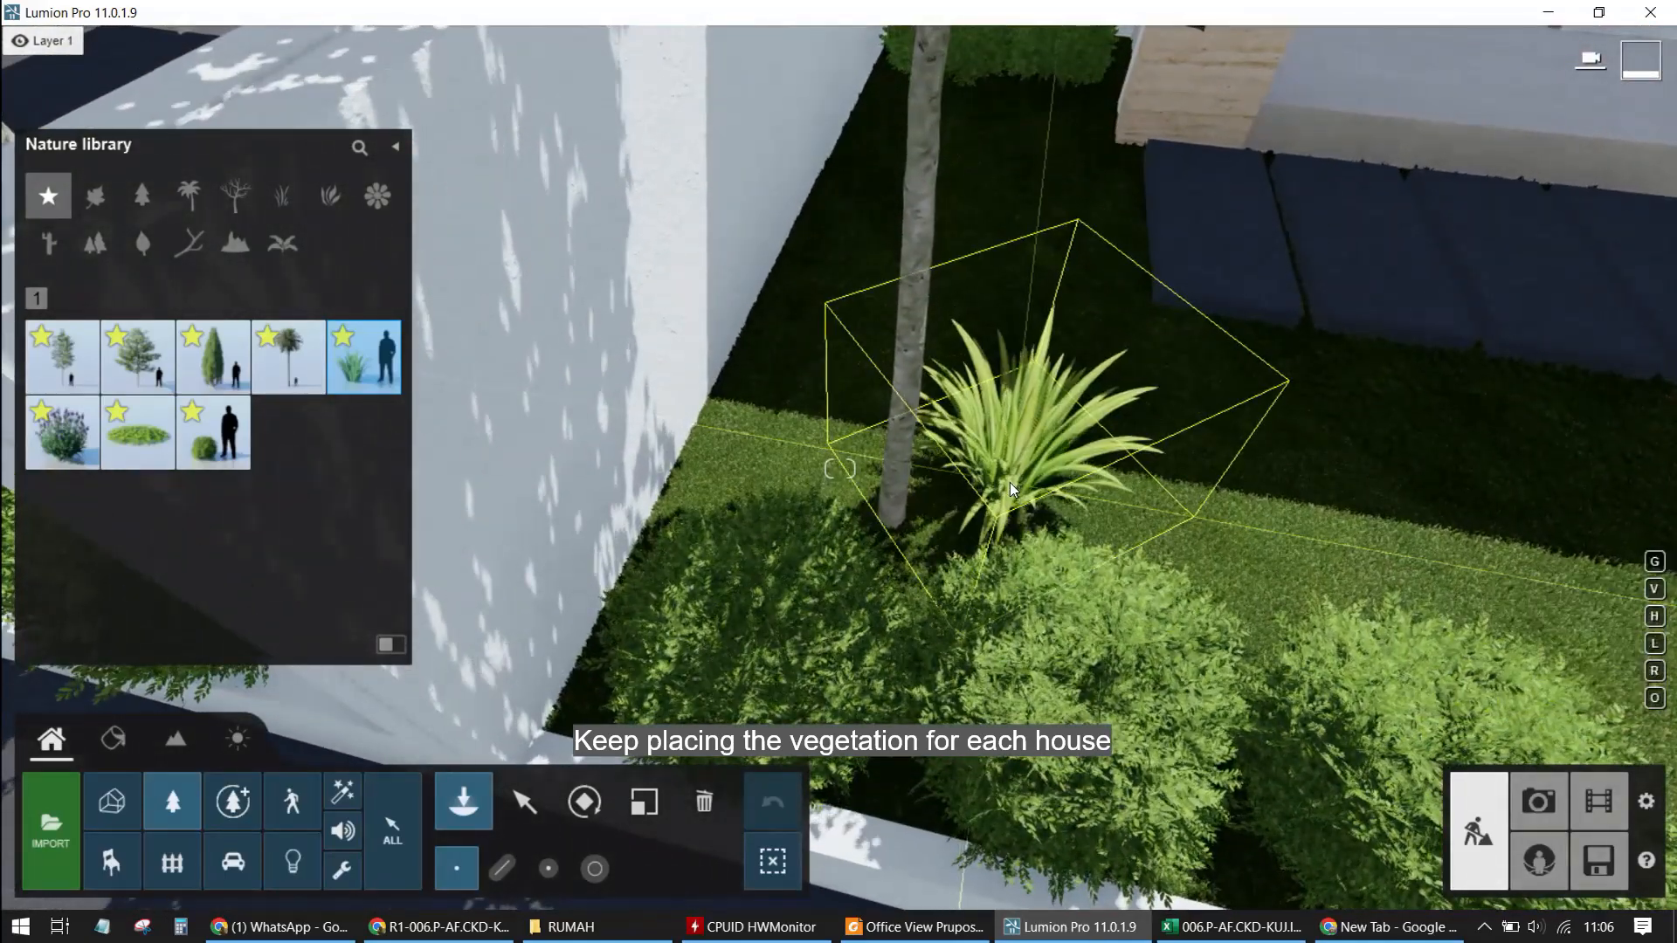
left_click(825, 497)
key("l")
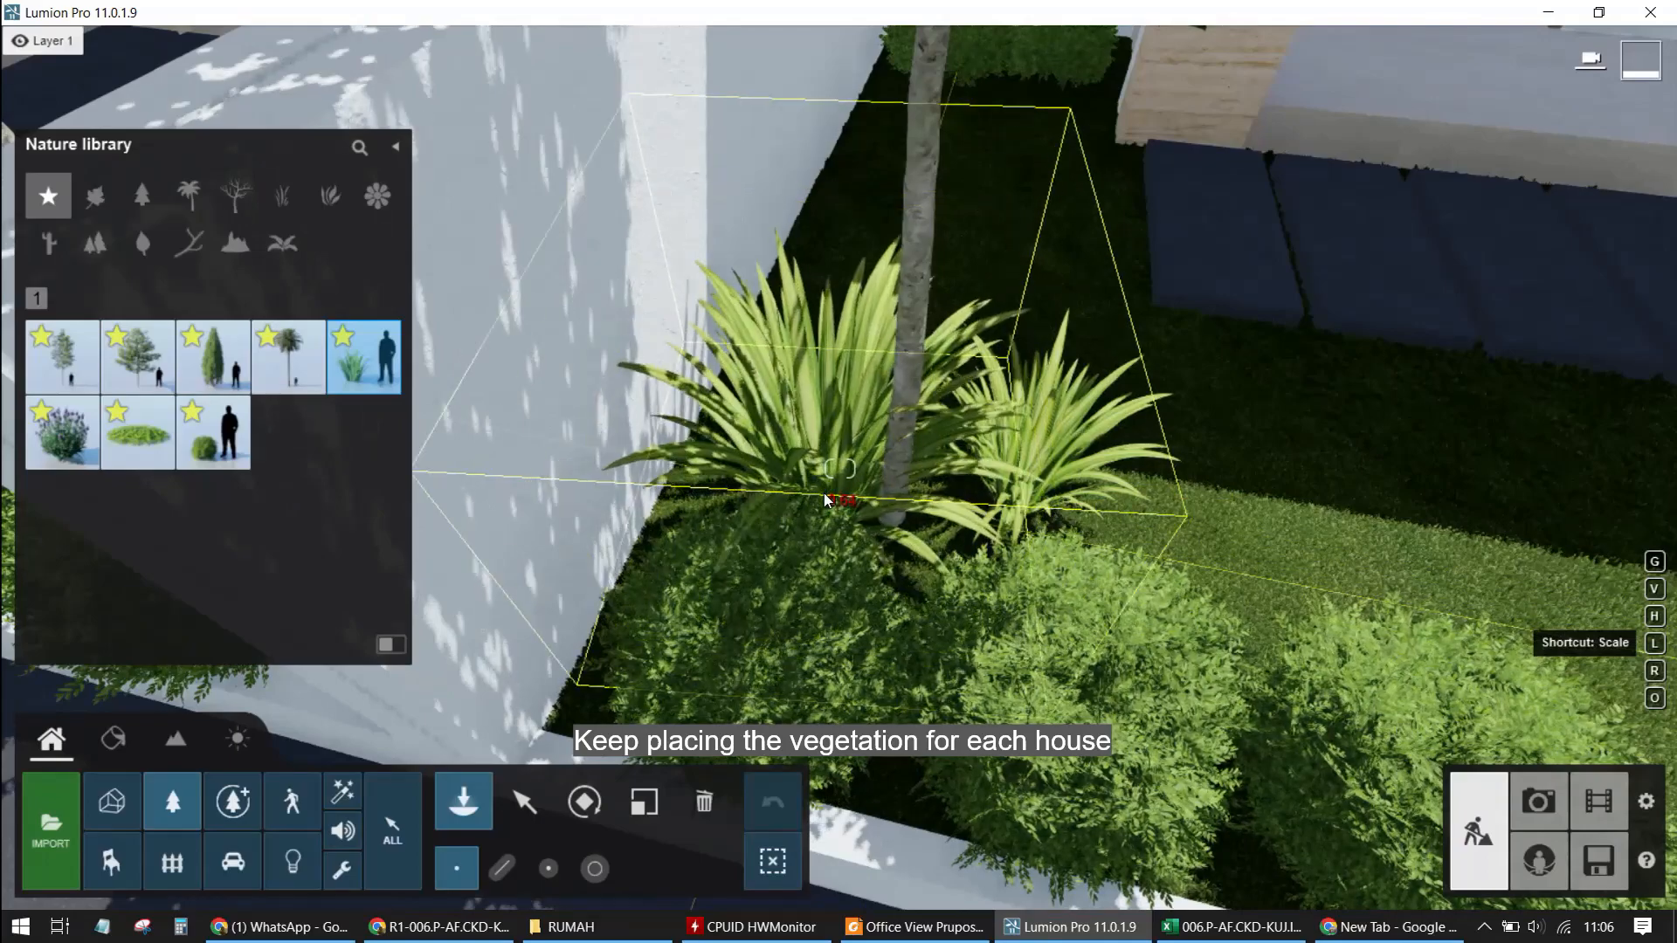
Place two Flax Green plants at the tree in the end house's front garden, beside the outer boundary wall
key("s")
right_click_drag(912, 432, 925, 536)
key("a")
key("w")
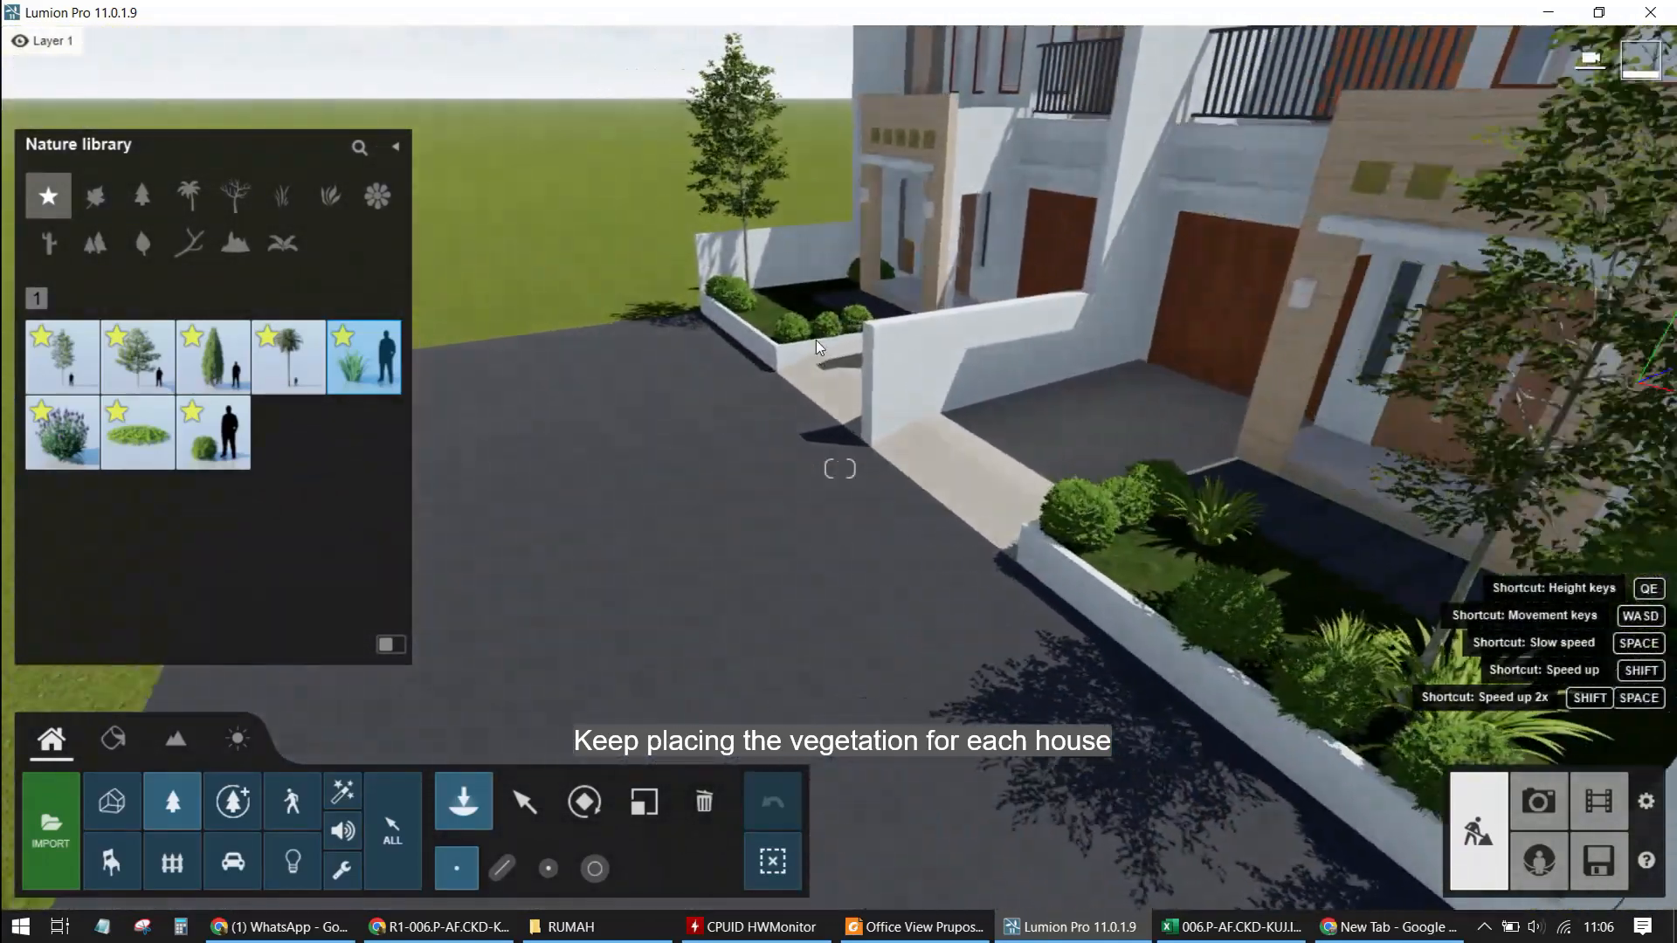
key("w")
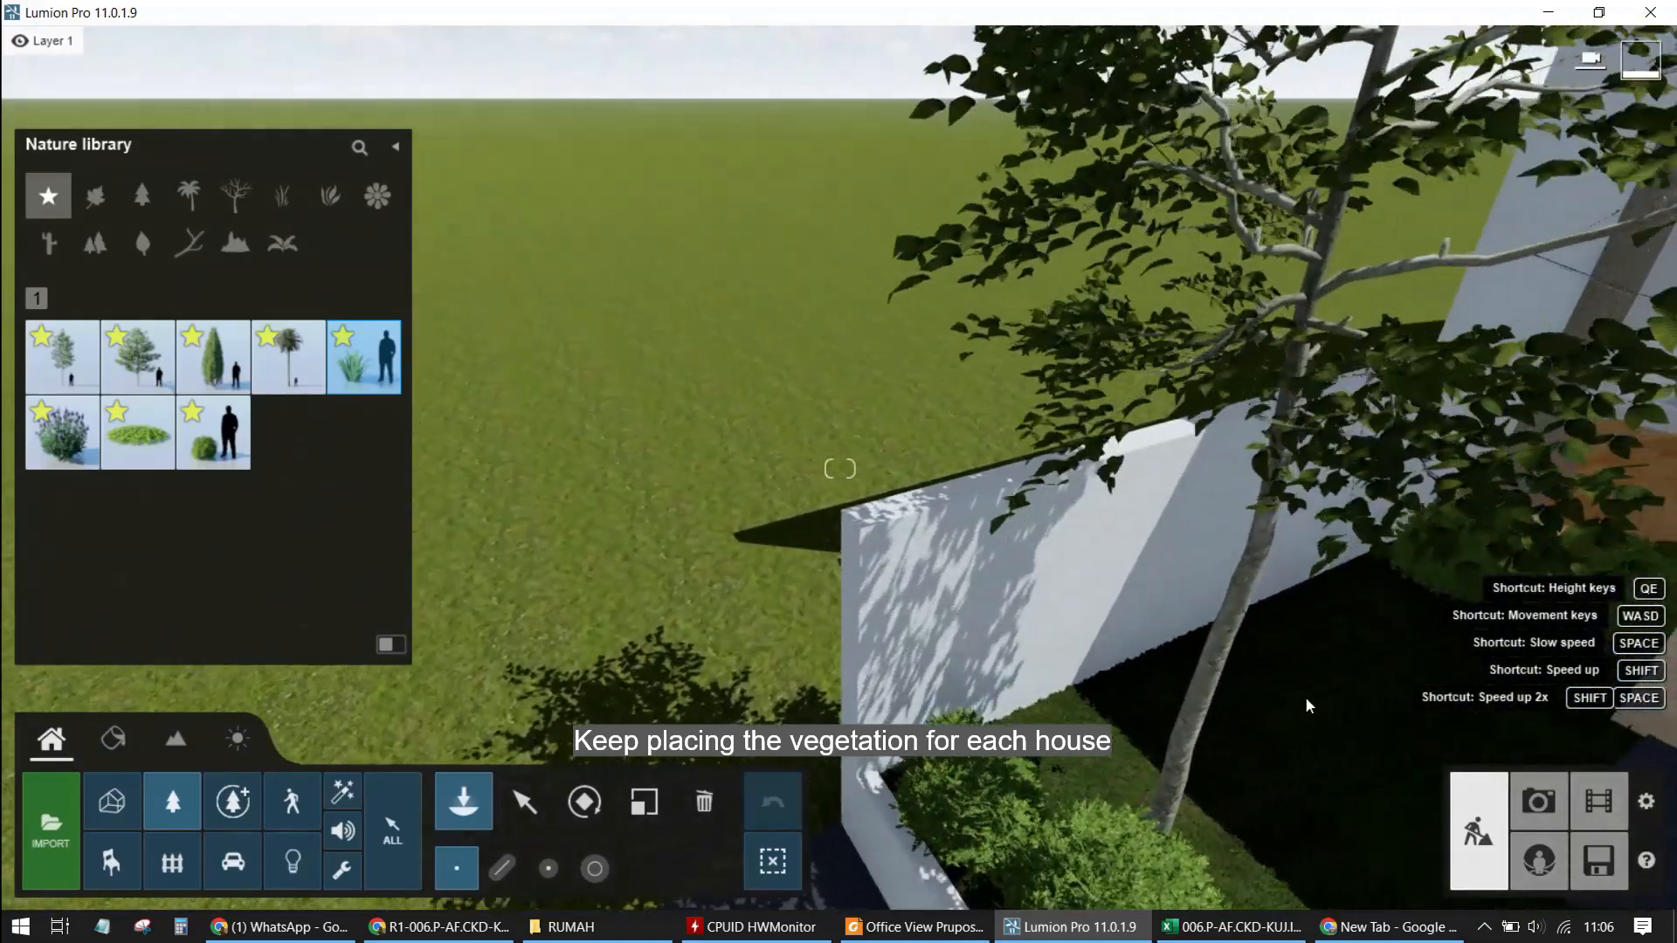
right_click_drag(1305, 695, 1129, 414)
key("q")
middle_click_drag(1129, 414, 1130, 599)
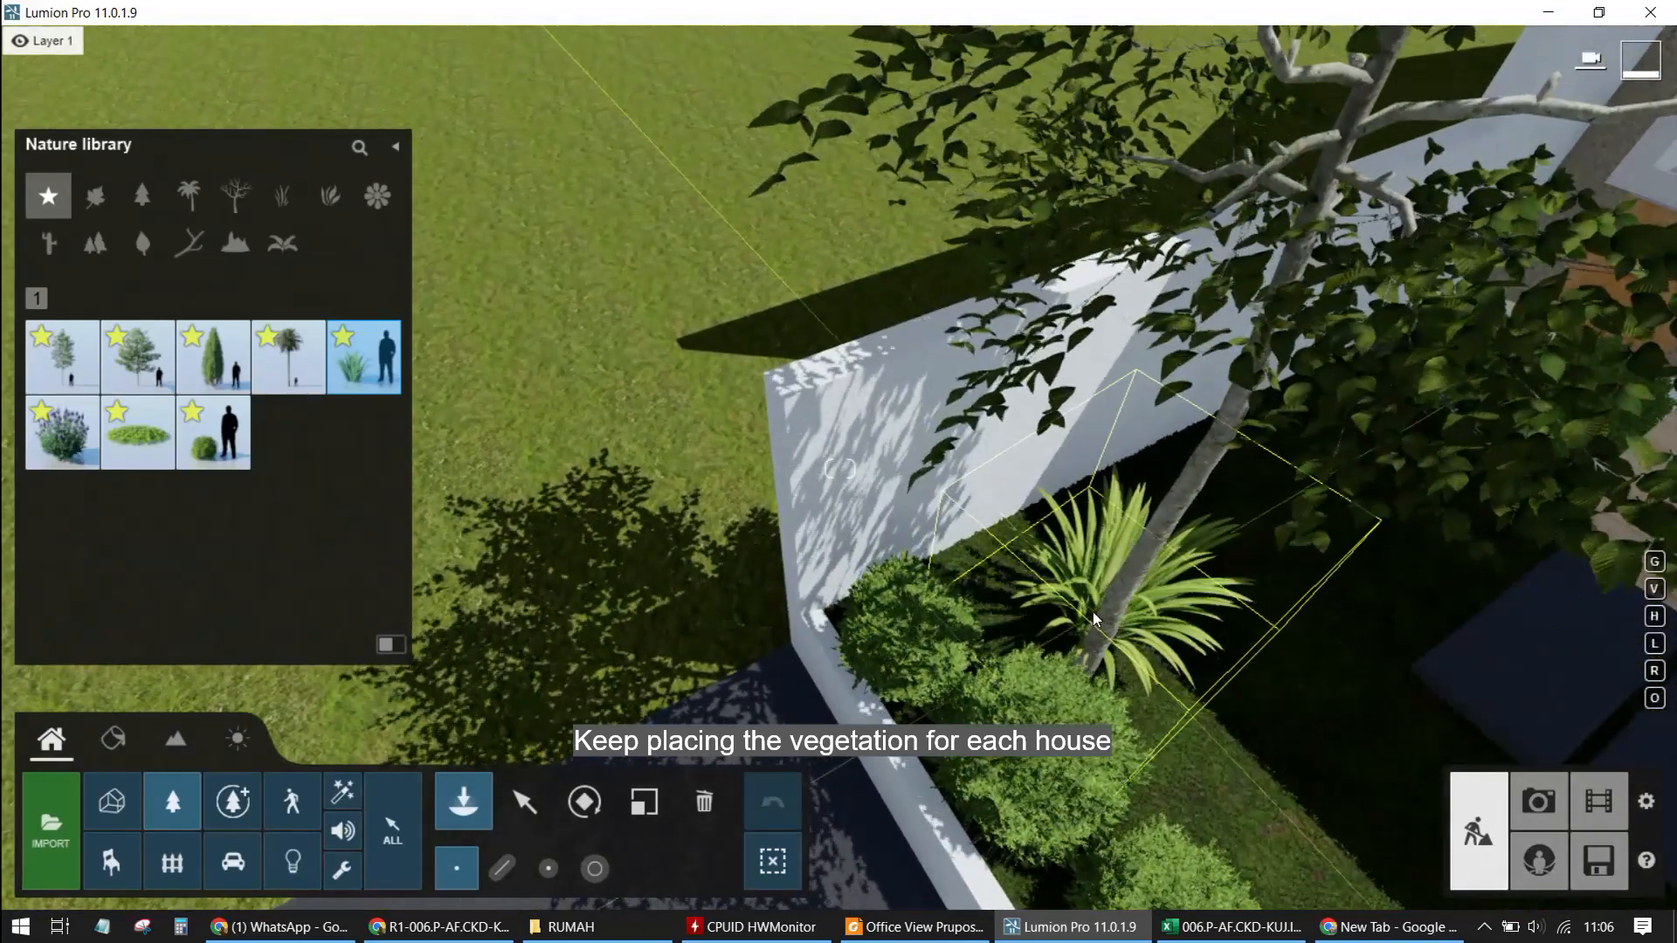
left_click(1085, 589)
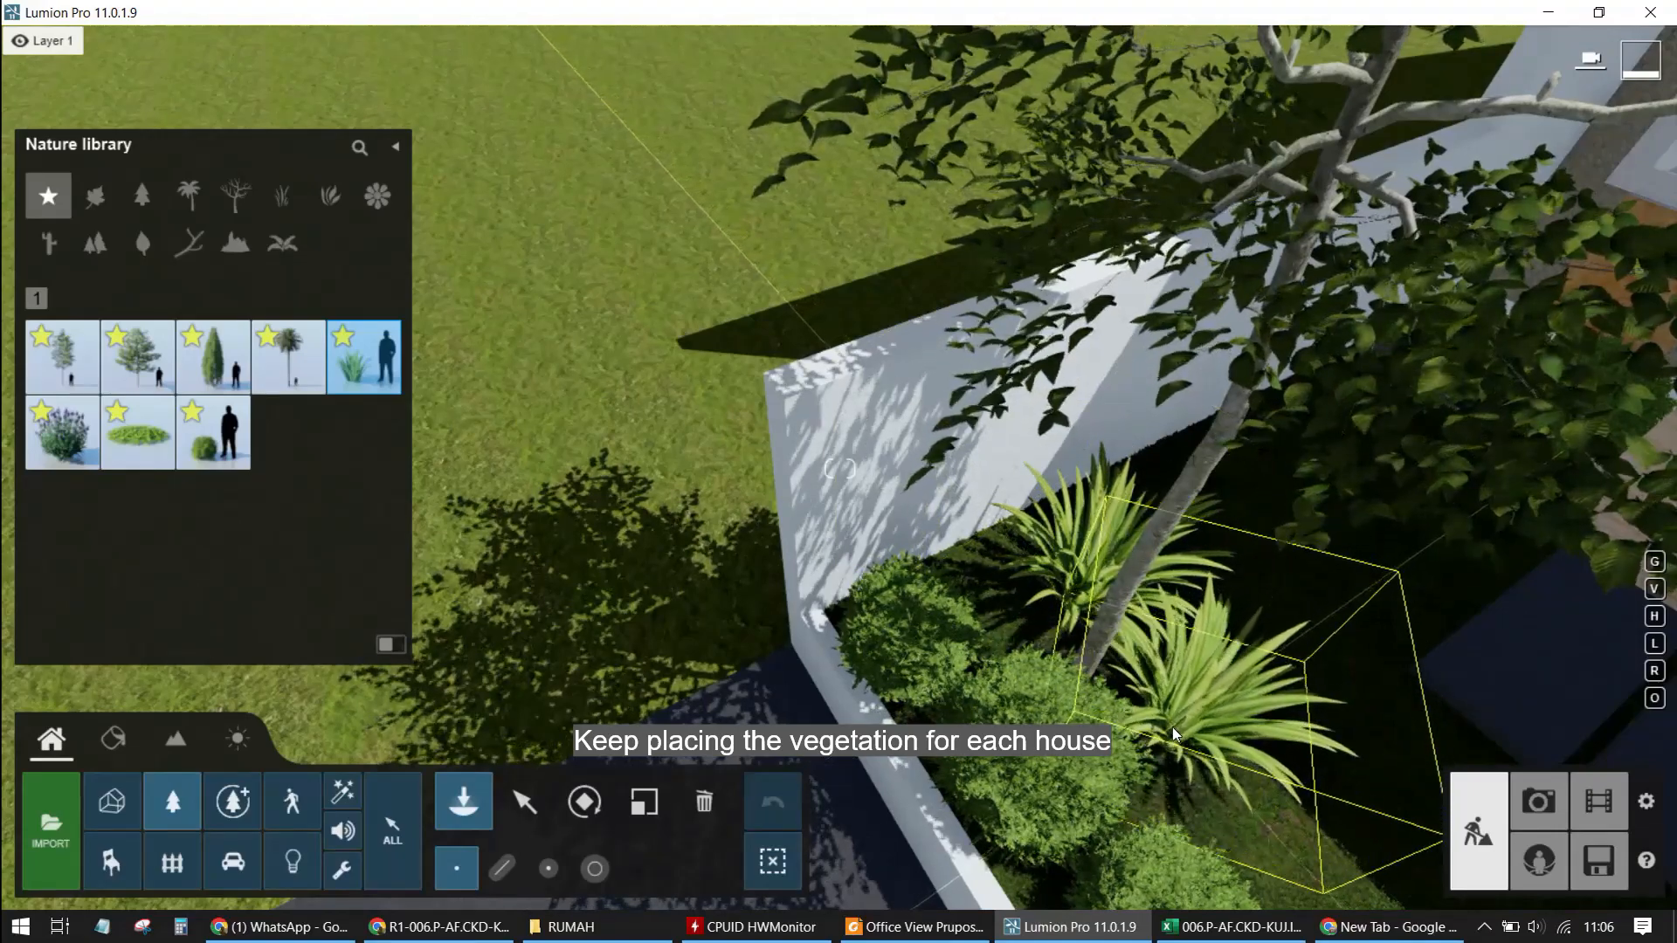
right_click_drag(1166, 723, 989, 559)
Nudge the American beech behind the flax plants slightly away from the dividing wall, toward the street
key("s")
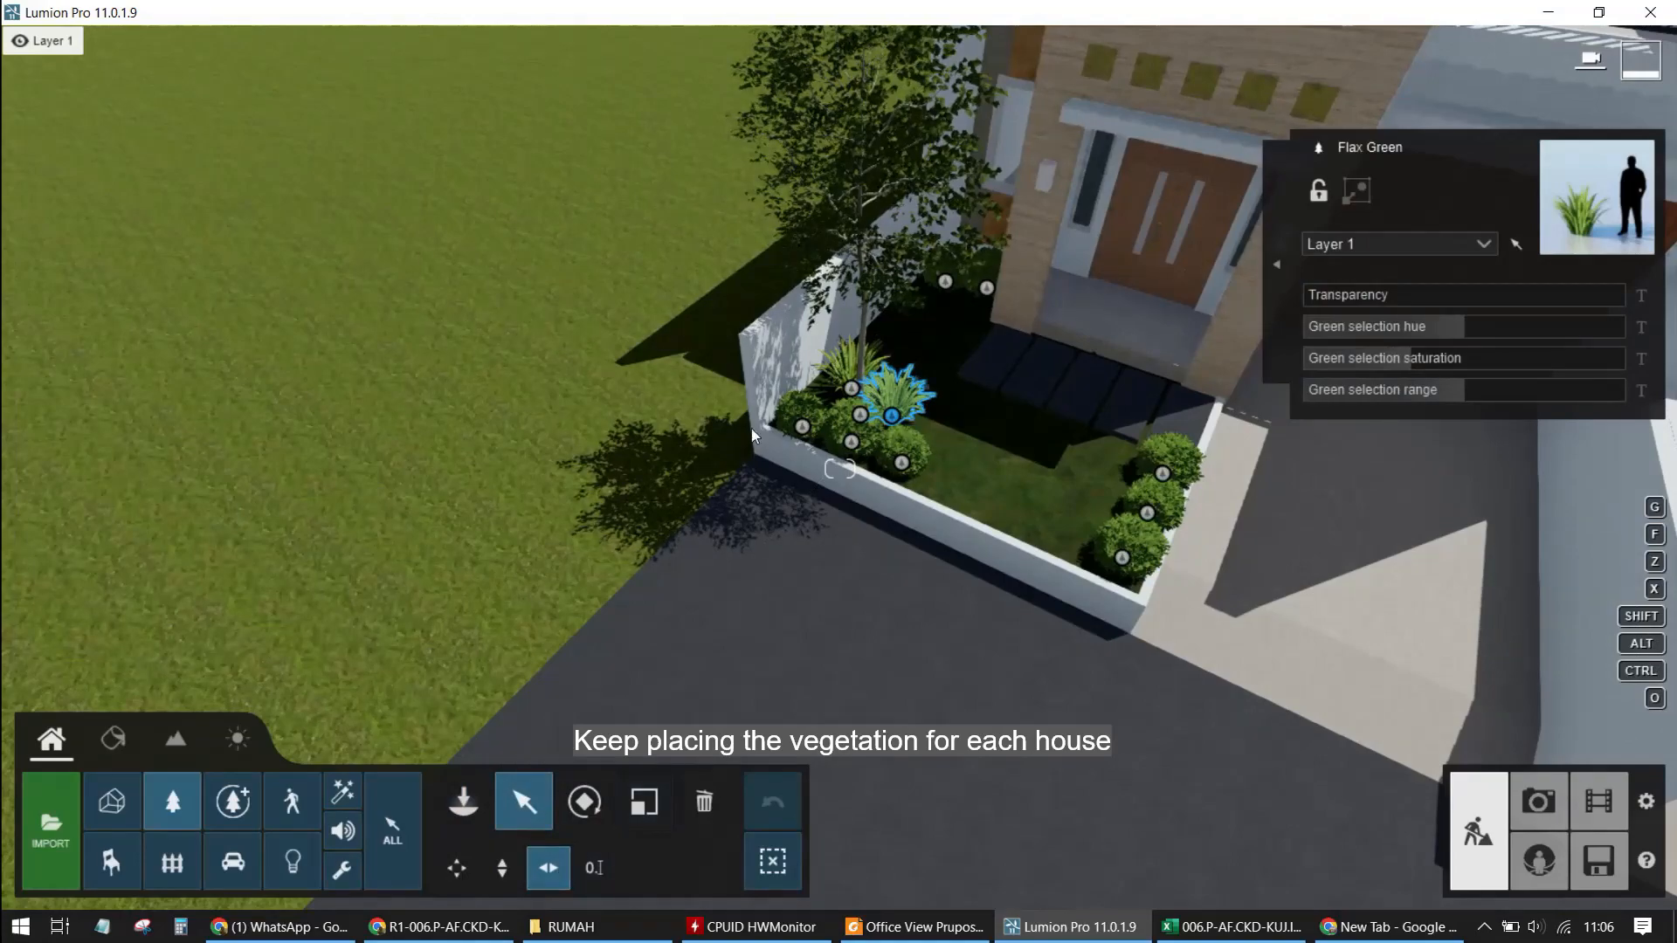
right_click_drag(904, 424, 884, 502)
key("w")
key("s")
key("w")
key("d")
key("w")
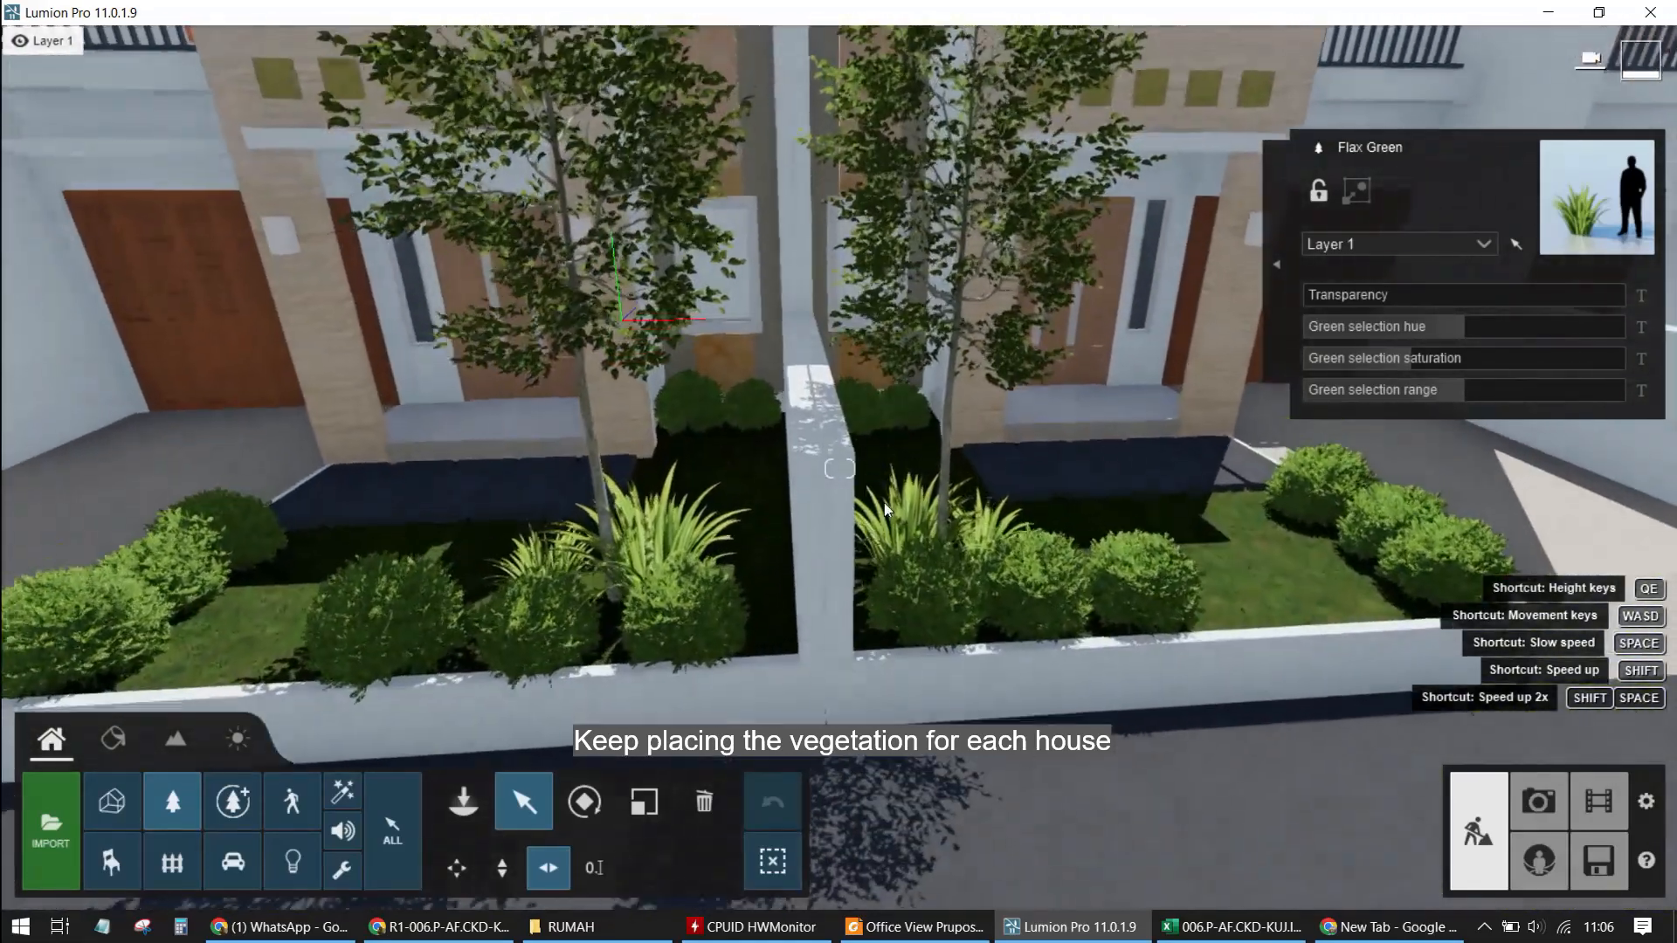
left_click(935, 609)
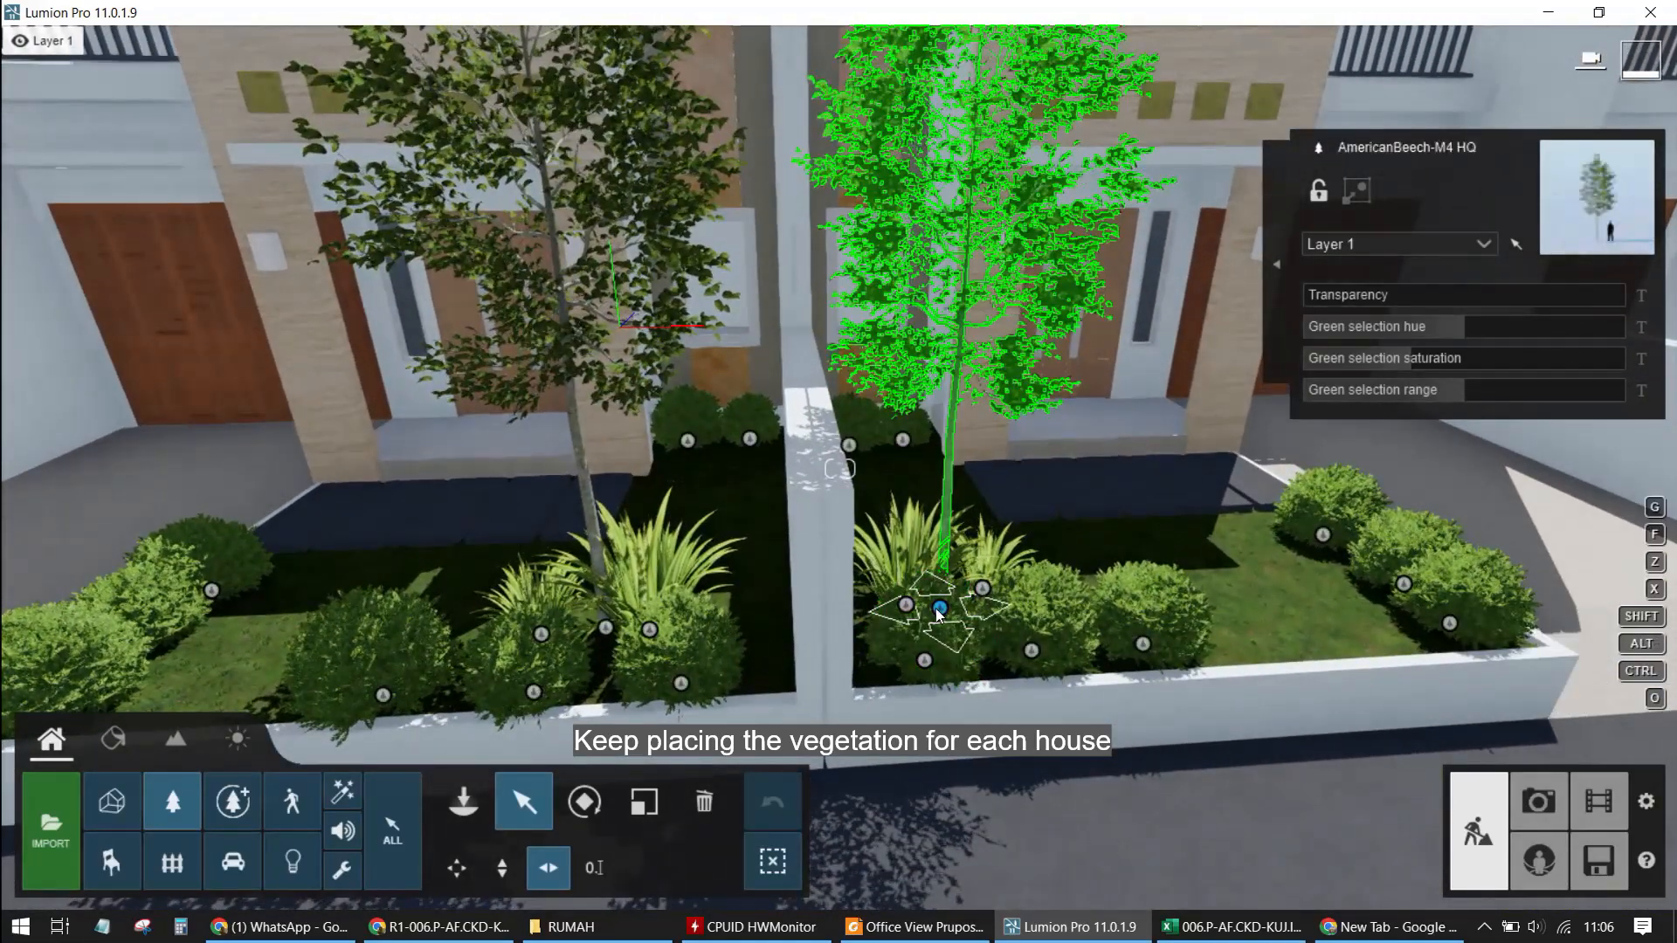
left_click_drag(945, 611, 955, 615)
left_click(956, 615)
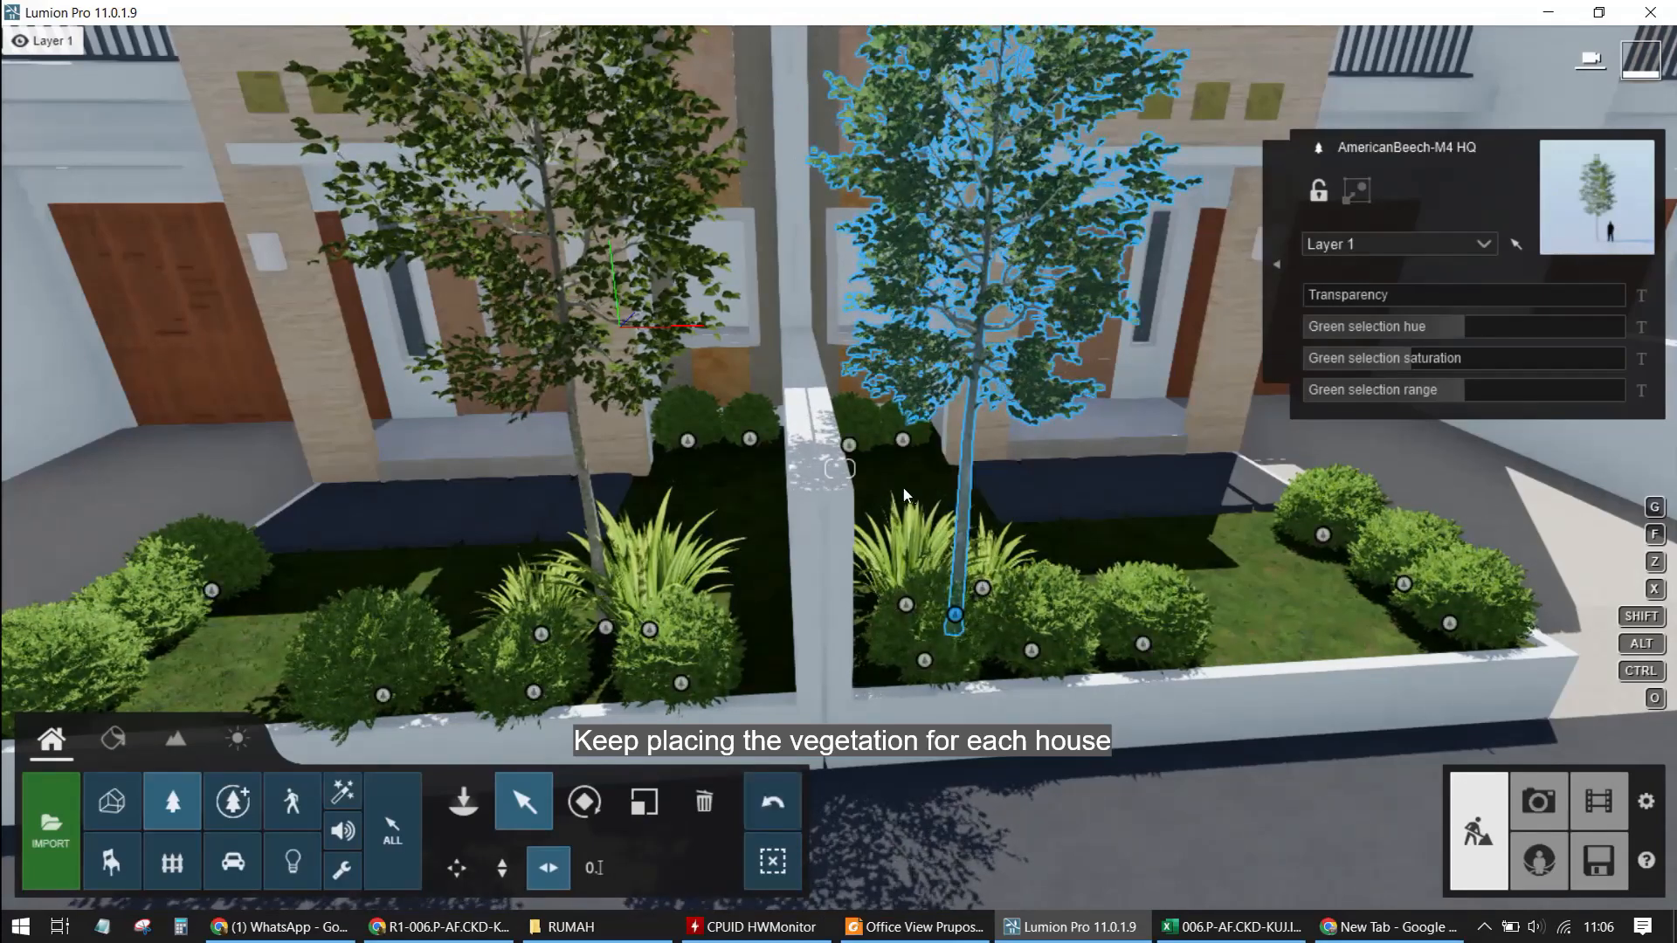
right_click_drag(1051, 562, 990, 769)
left_click_drag(961, 748, 973, 753)
In the next house pair, move the American beech on the far side of the dividing wall slightly toward the street
key("s")
key("d")
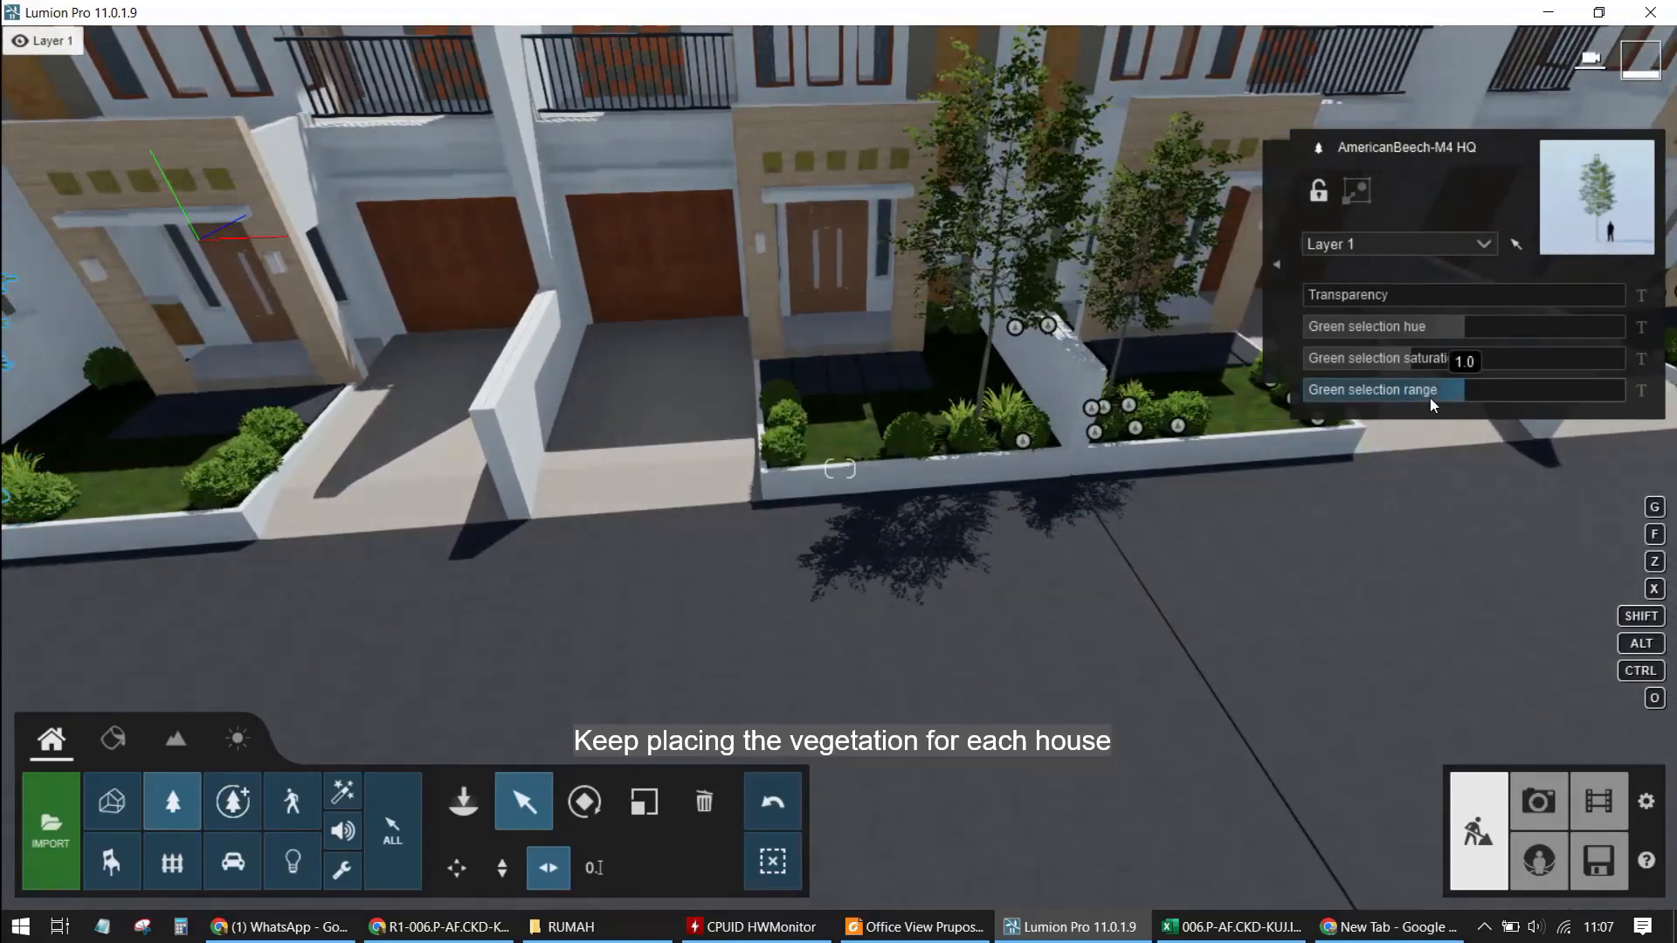
key("w")
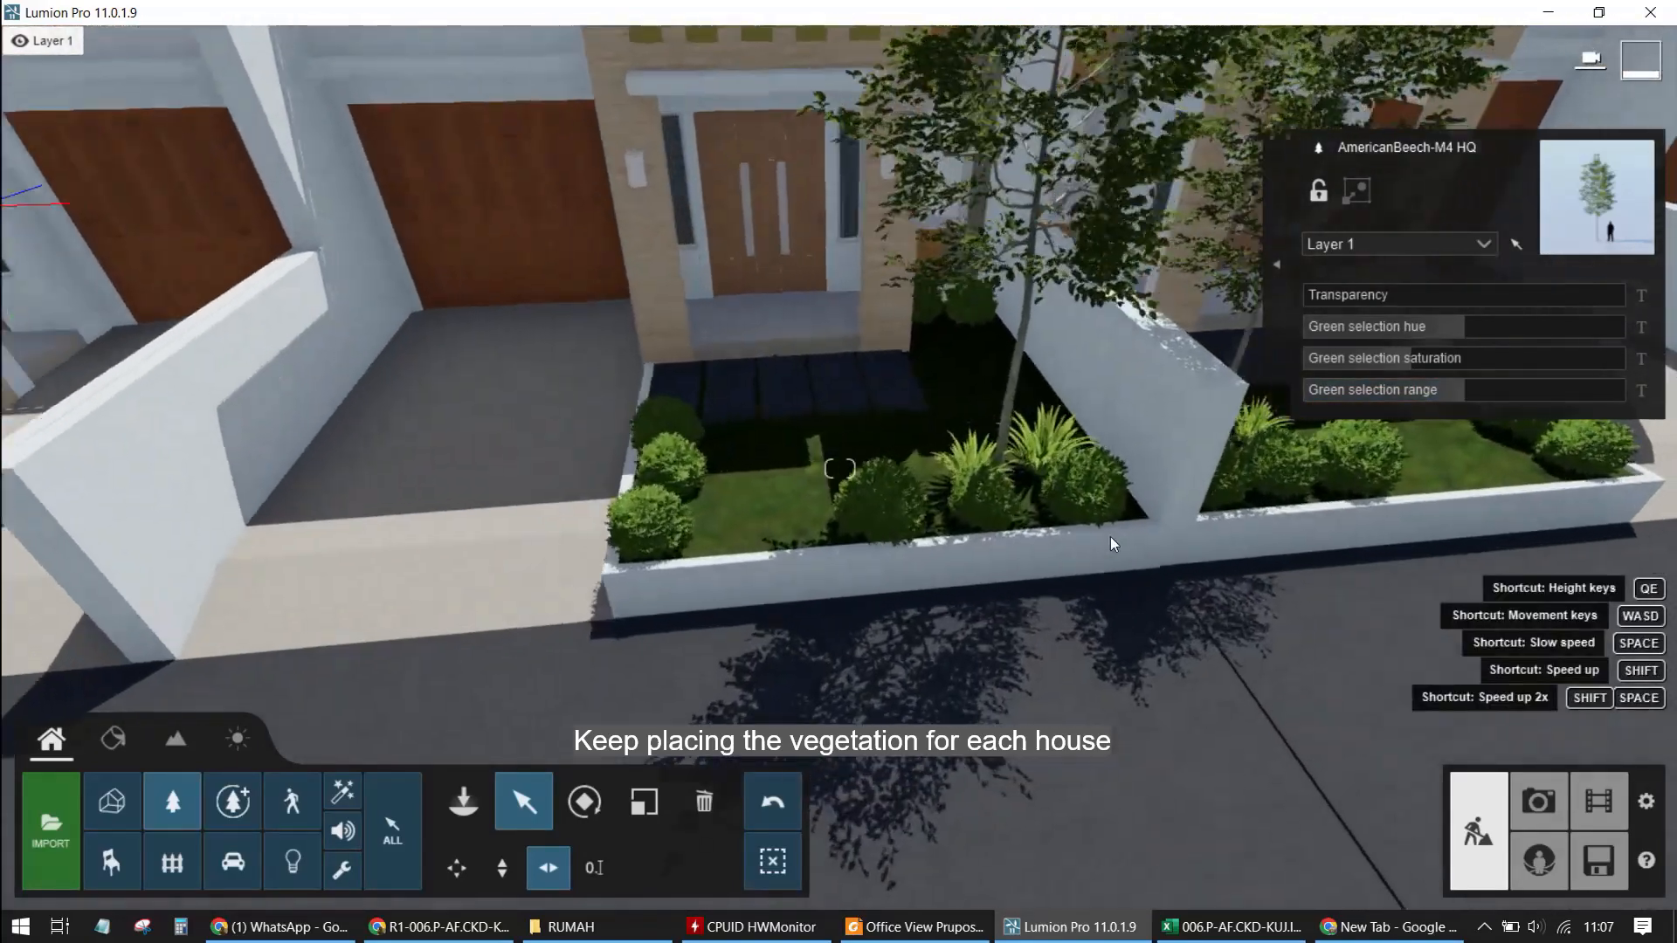
key("d")
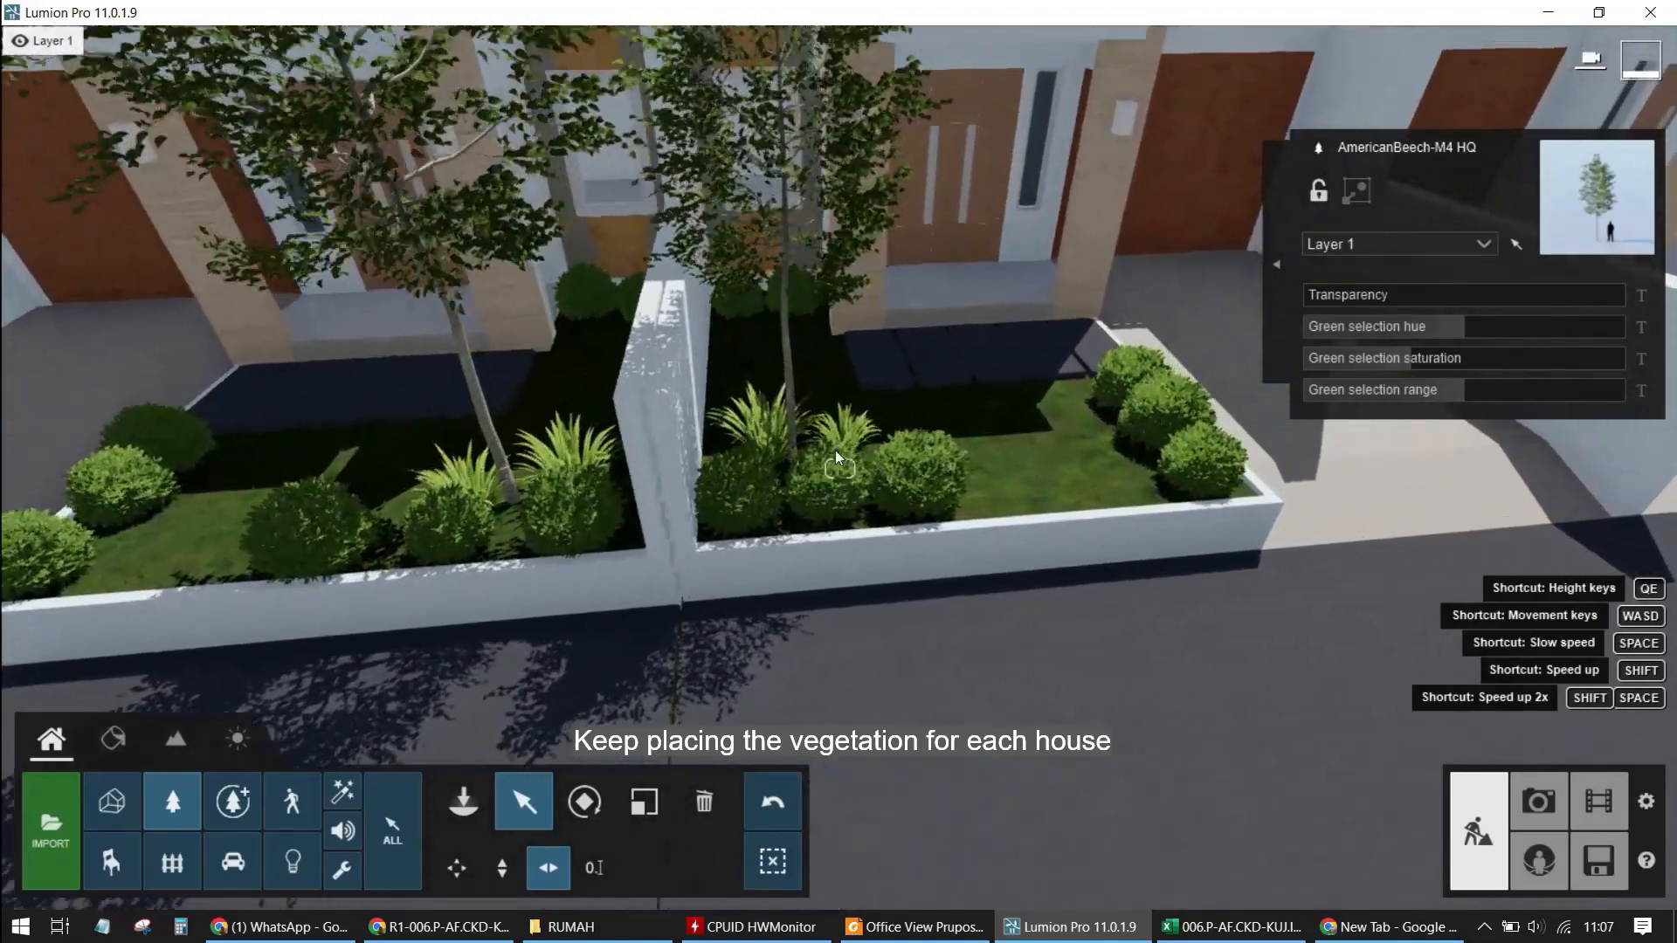
right_click_drag(835, 449, 799, 423)
key("a")
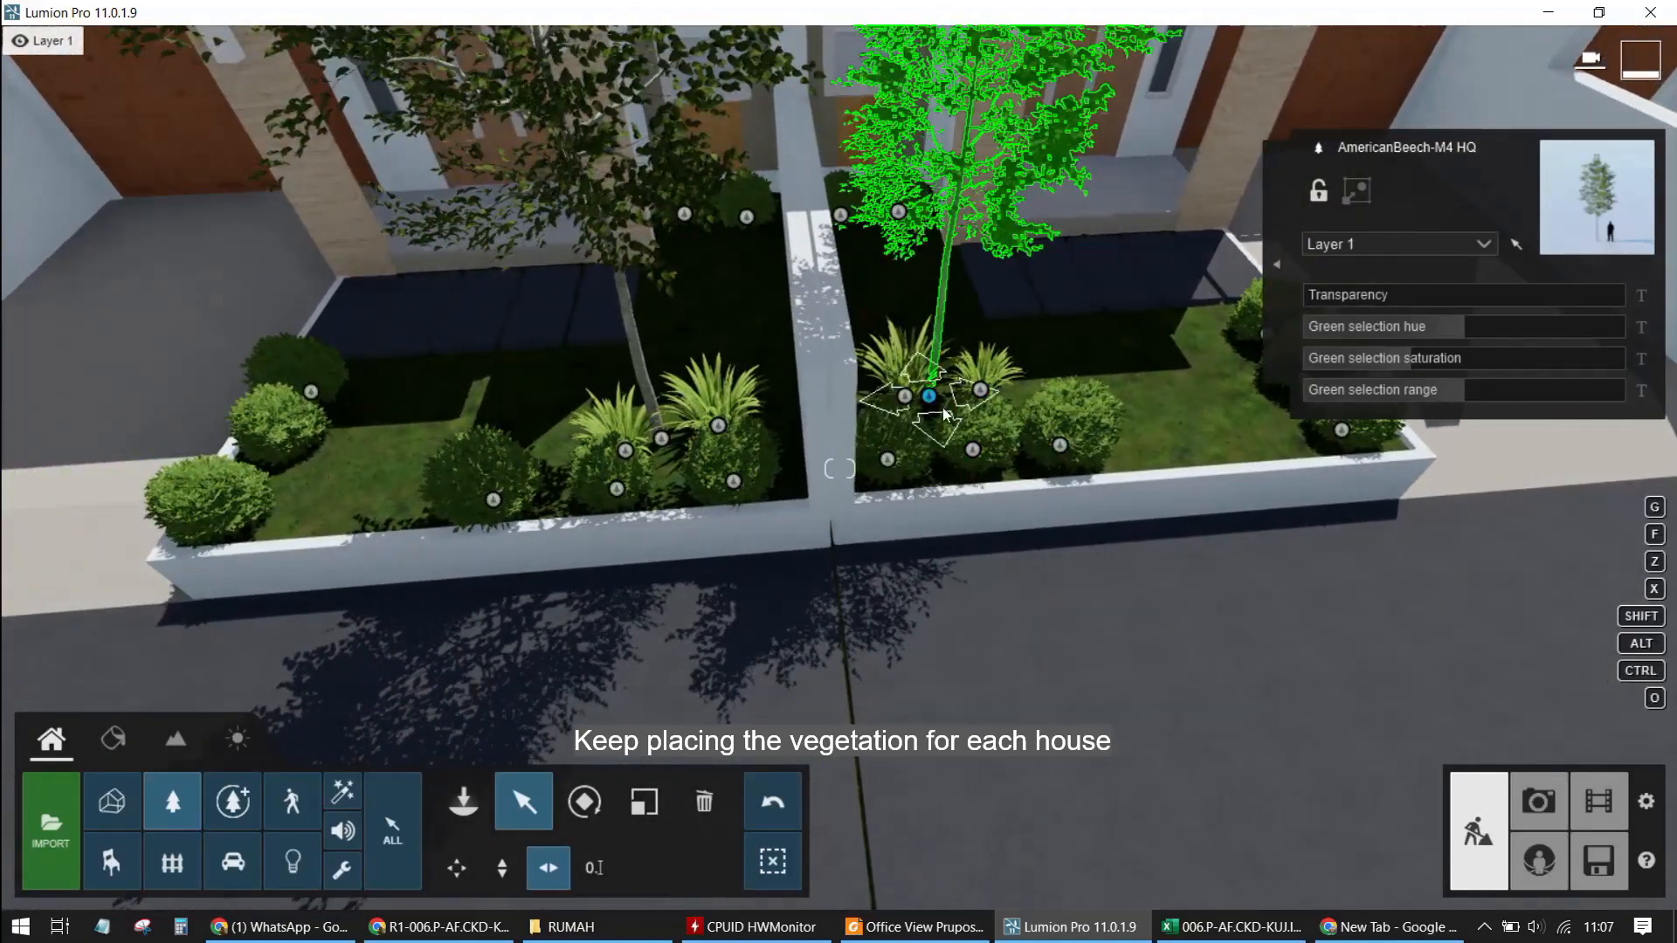
left_click_drag(943, 411, 952, 417)
Adjust the position of the American beech between the flax plants in the following pair's garden, just past the dividing wall
key("s")
key("d")
right_click_drag(914, 374, 1176, 400)
right_click_drag(593, 381, 596, 431)
key("w")
key("d")
key("w")
left_click(617, 476)
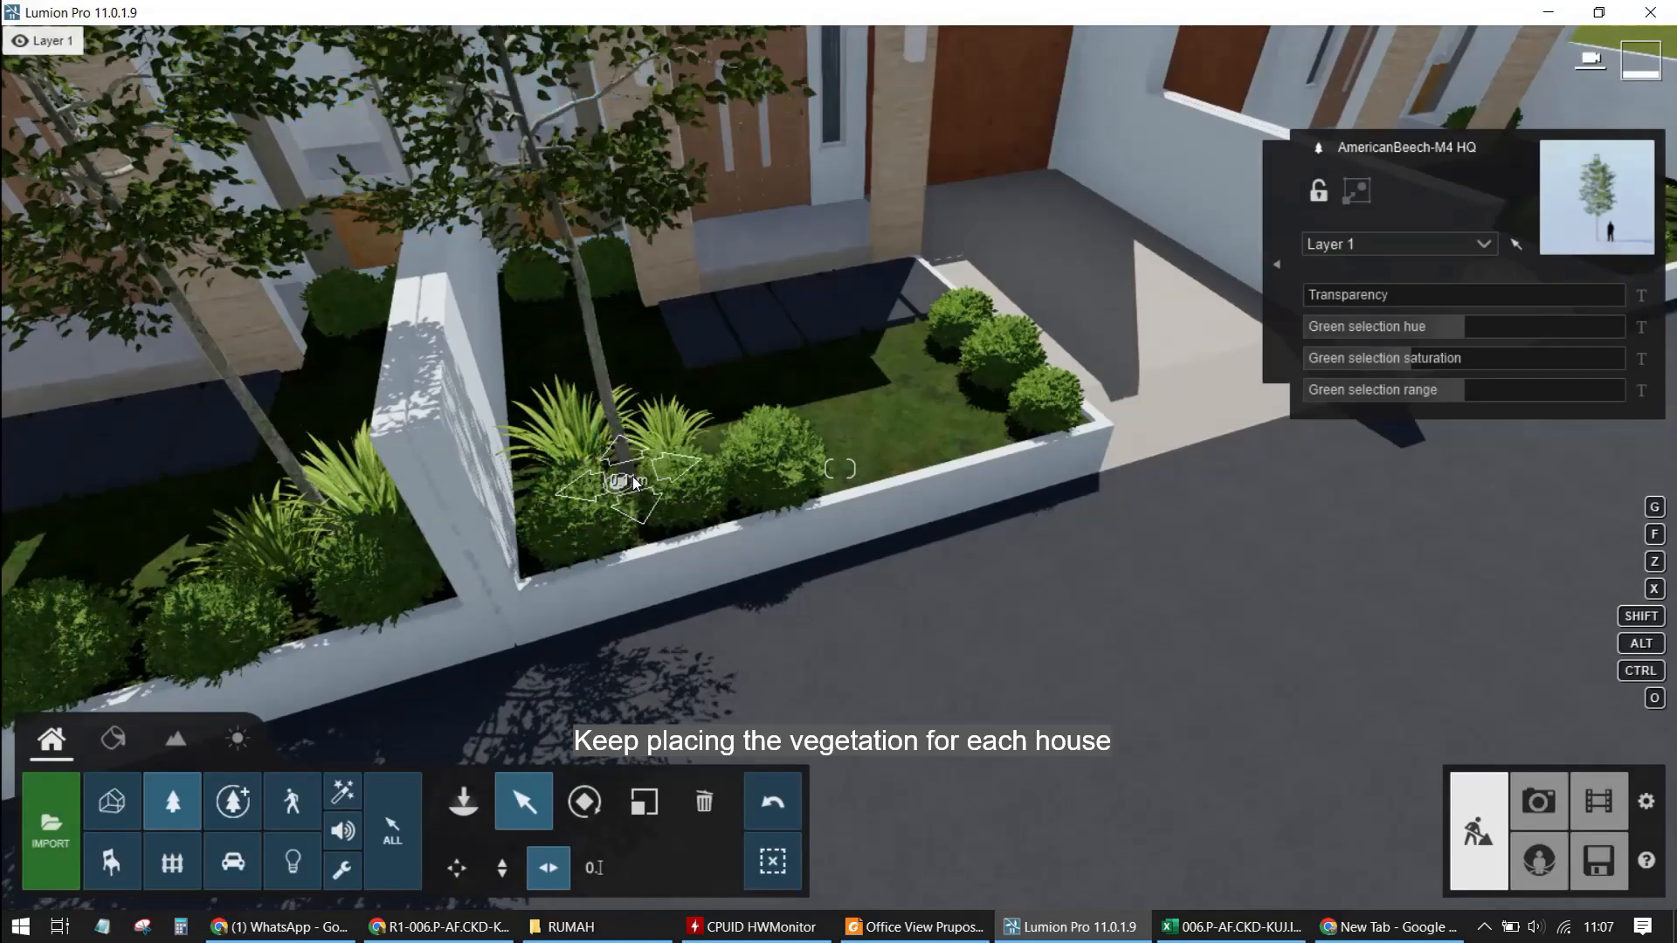
left_click_drag(639, 479, 624, 482)
Shift the American beech in the last garden at the grass edge slightly toward the house, between its two flax plants
key("s")
key("d")
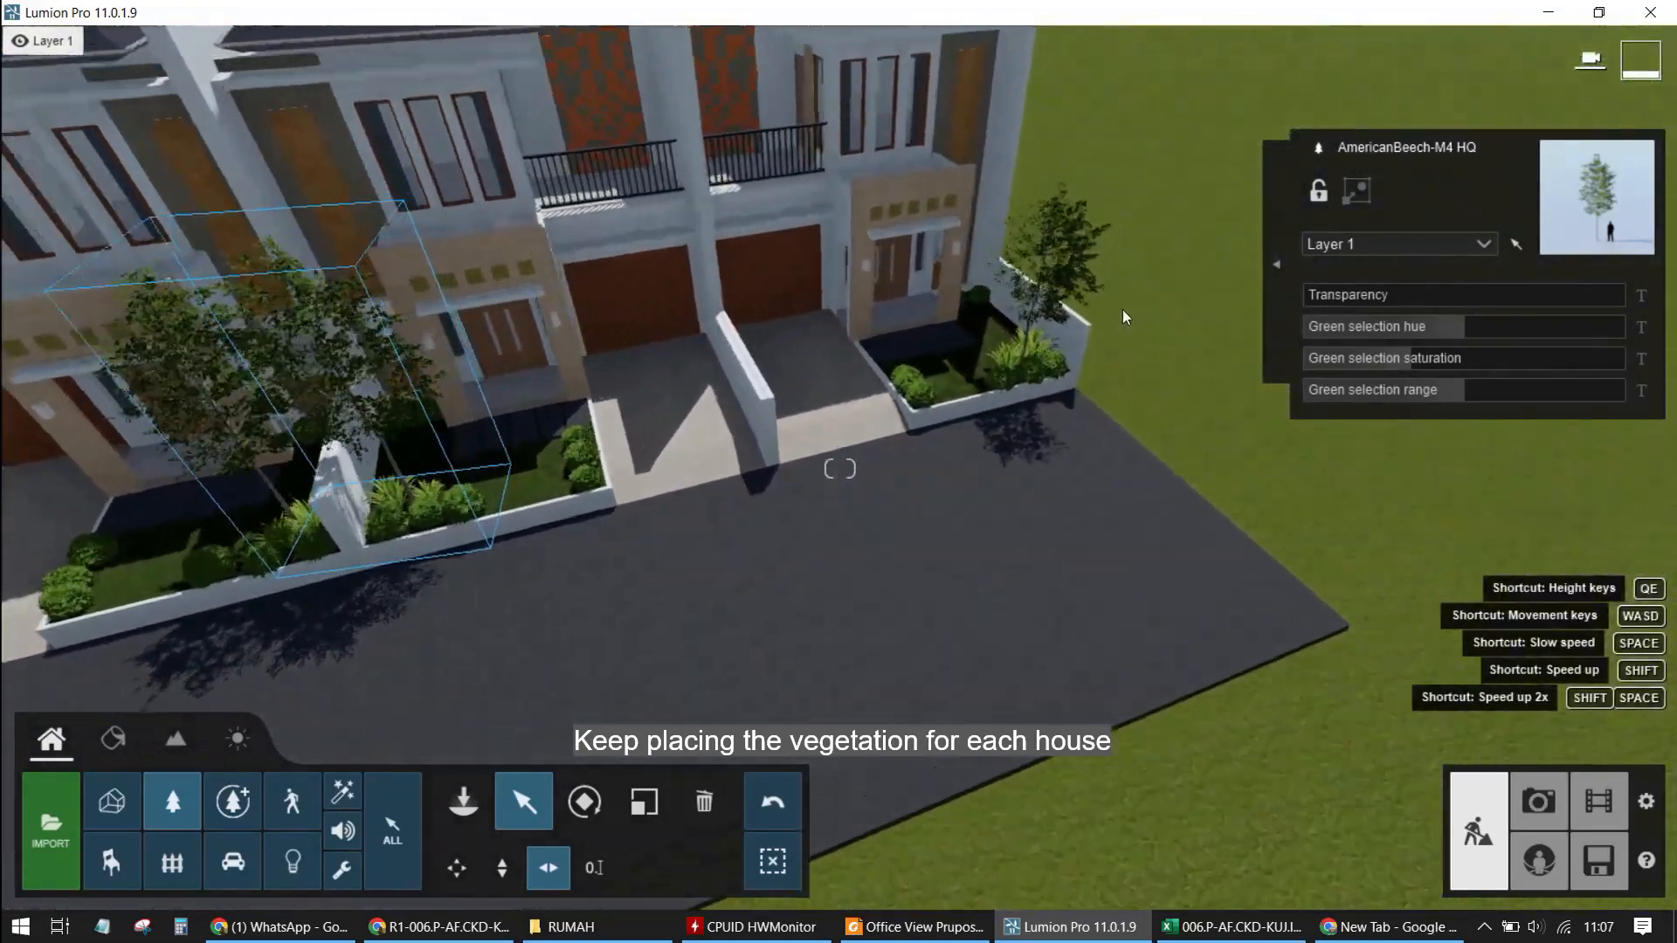
key("w")
right_click_drag(1123, 309, 1051, 437)
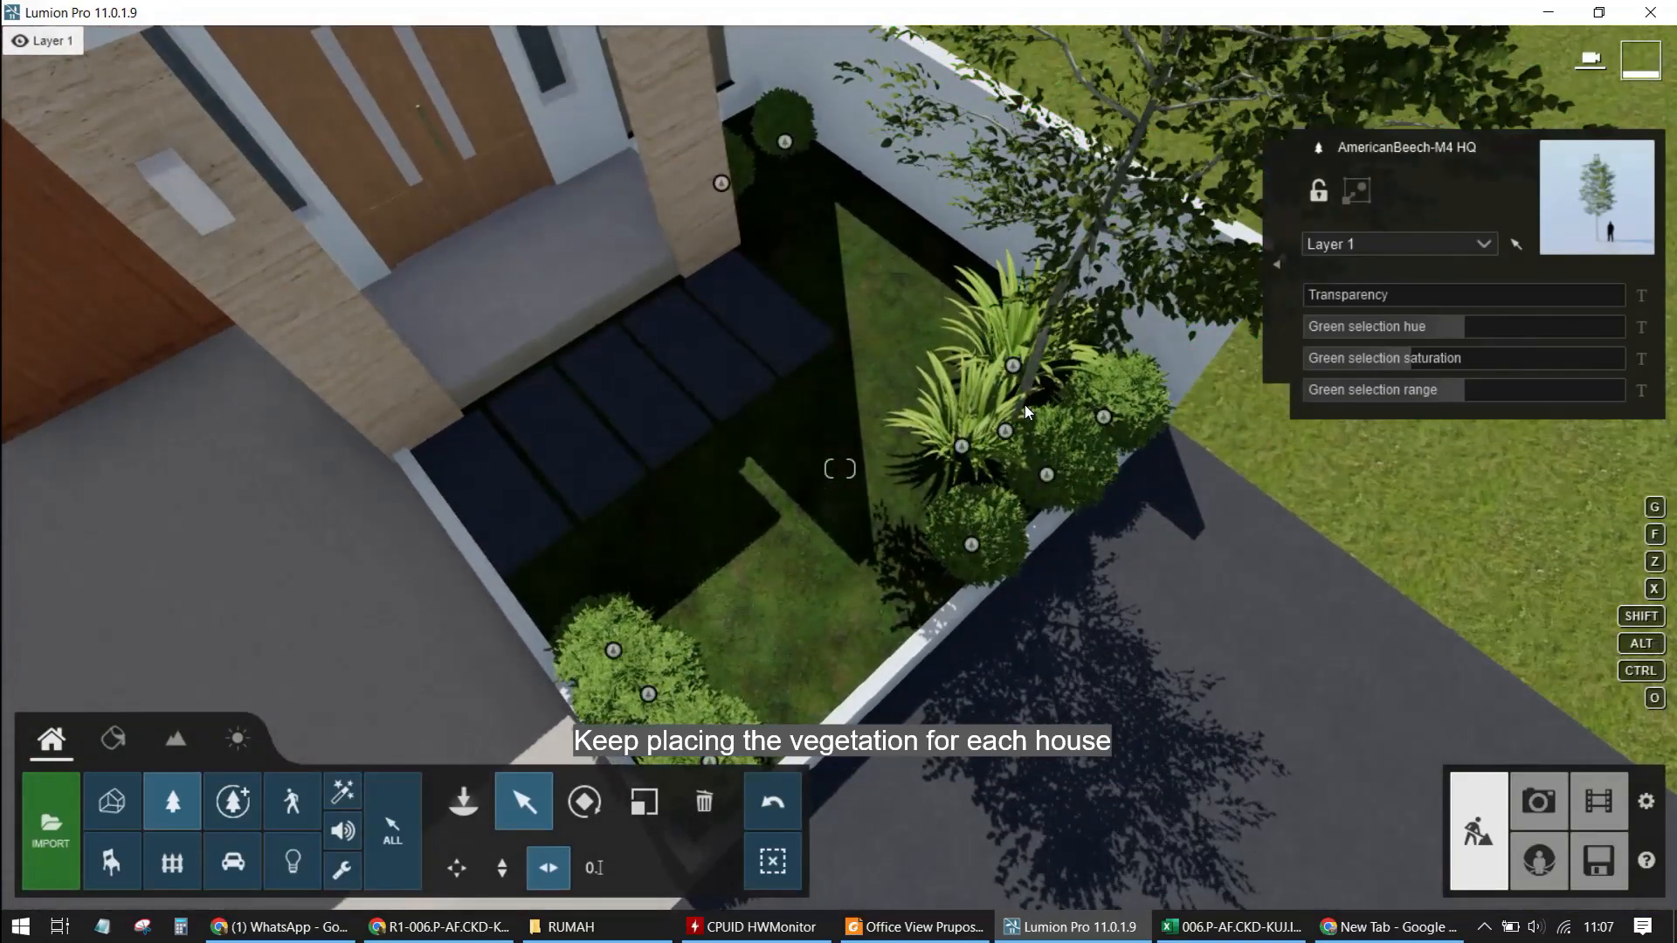
left_click_drag(1013, 428, 1002, 408)
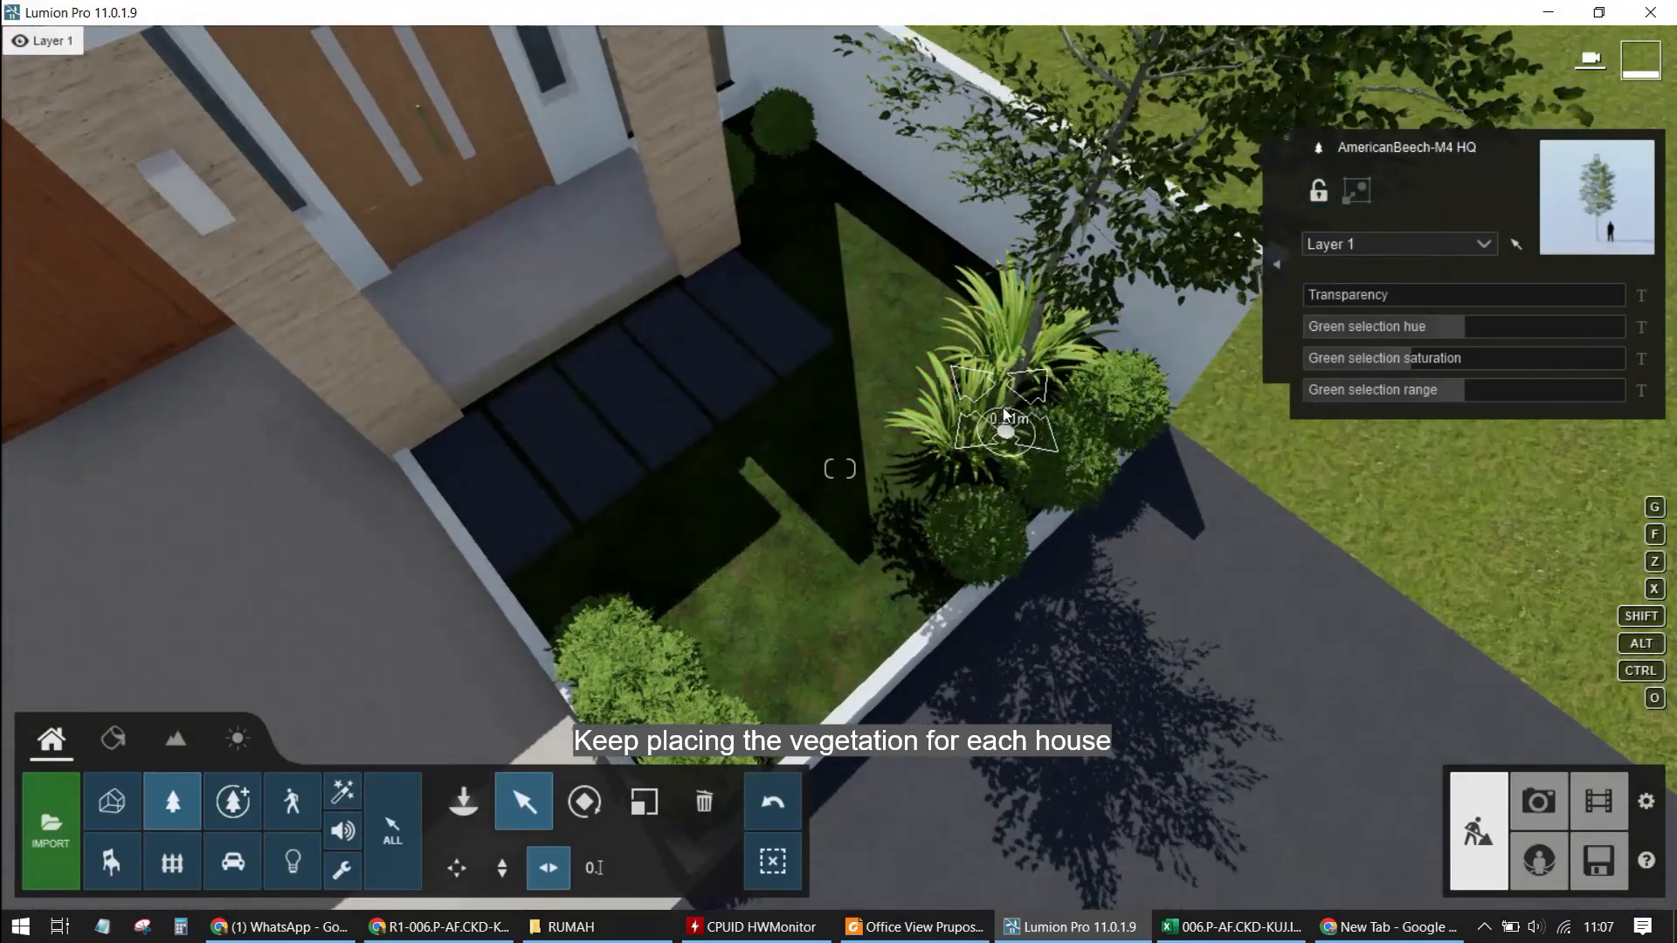
key("e")
Switch to Photo mode and review the stored camera views of Photo 1 and Photo 2
left_click(1539, 801)
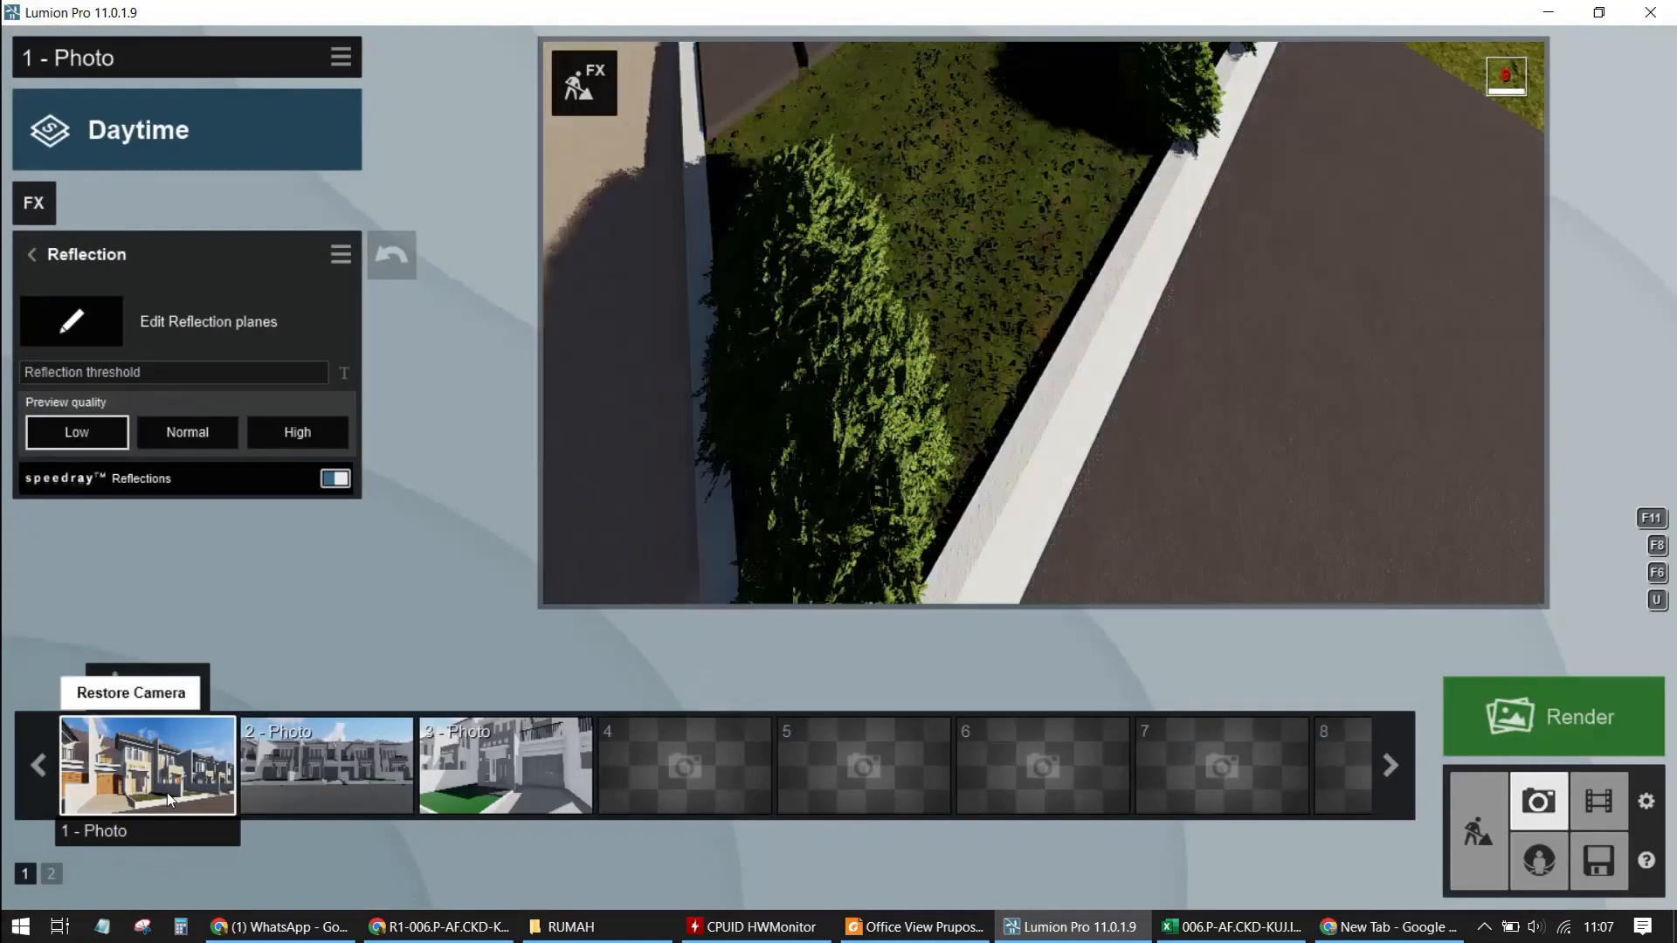
left_click(171, 800)
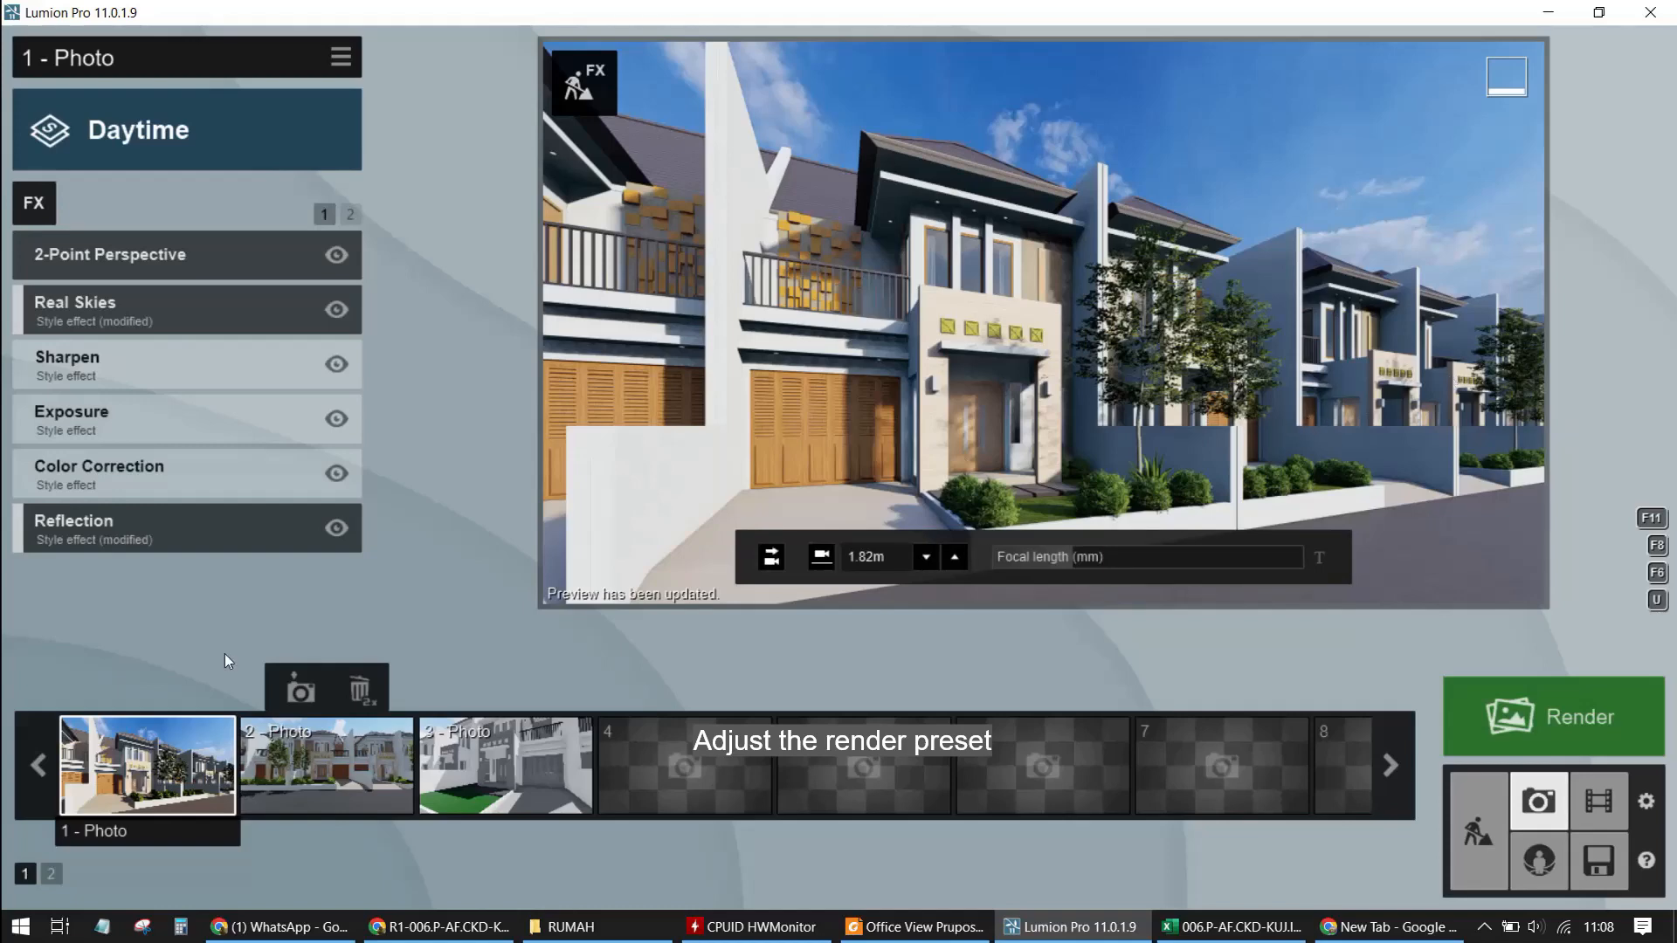
left_click(370, 762)
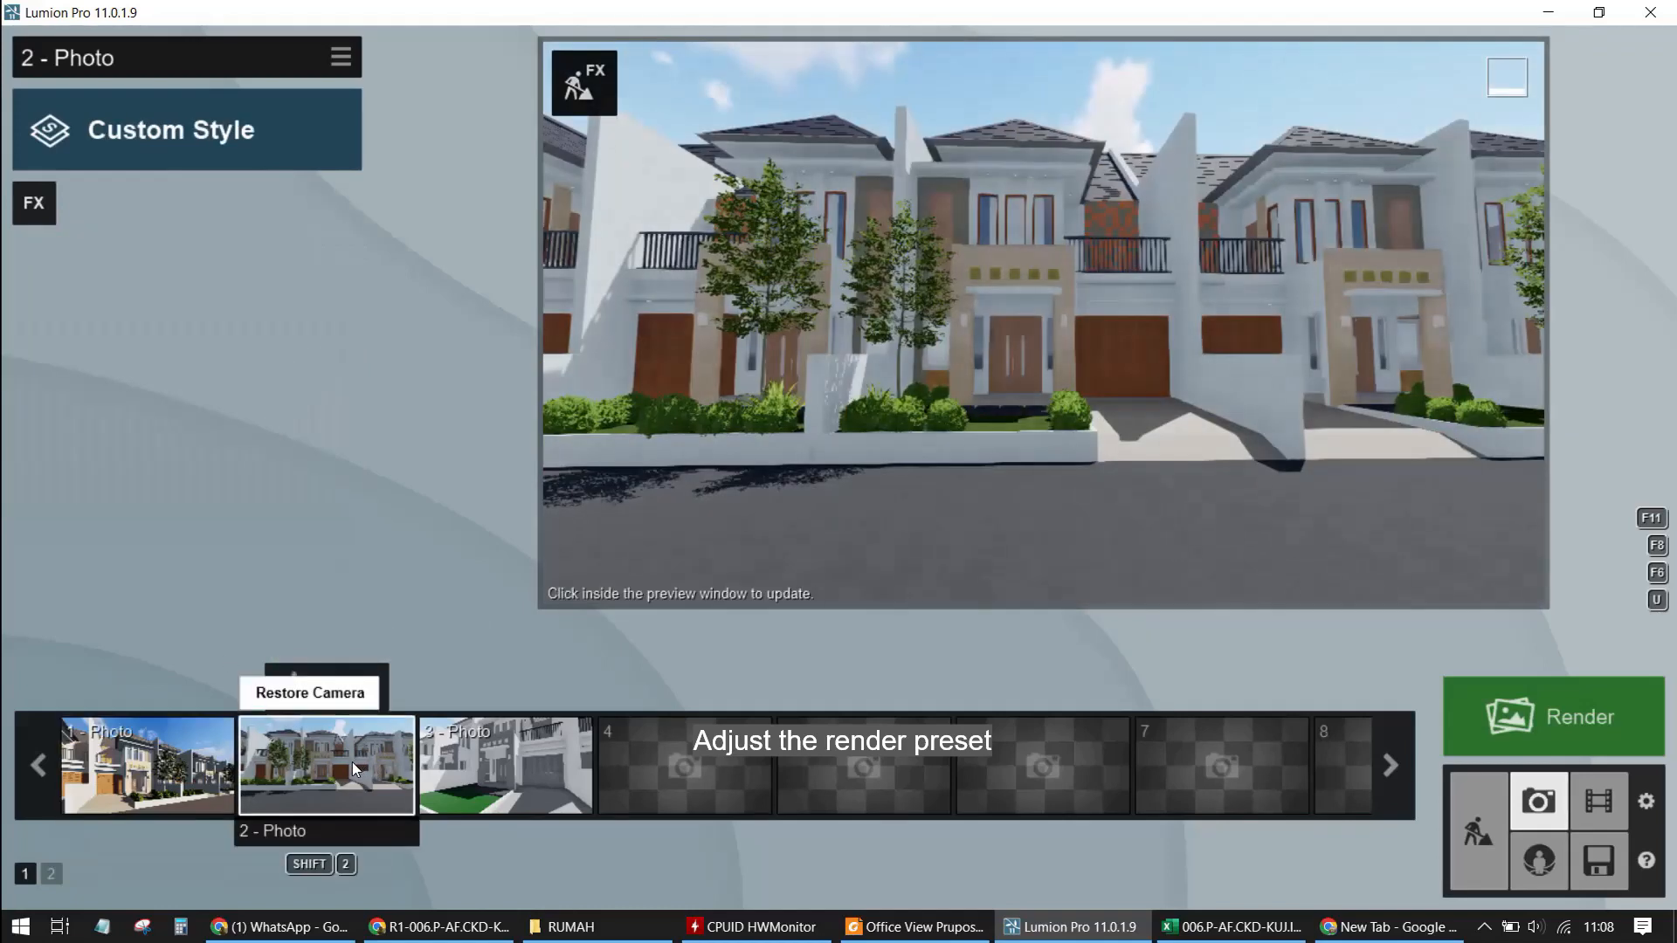
Reframe Photo 3 with a shorter focal length to show both driveways, lower the camera to 1.72 m and store it
left_click(452, 760)
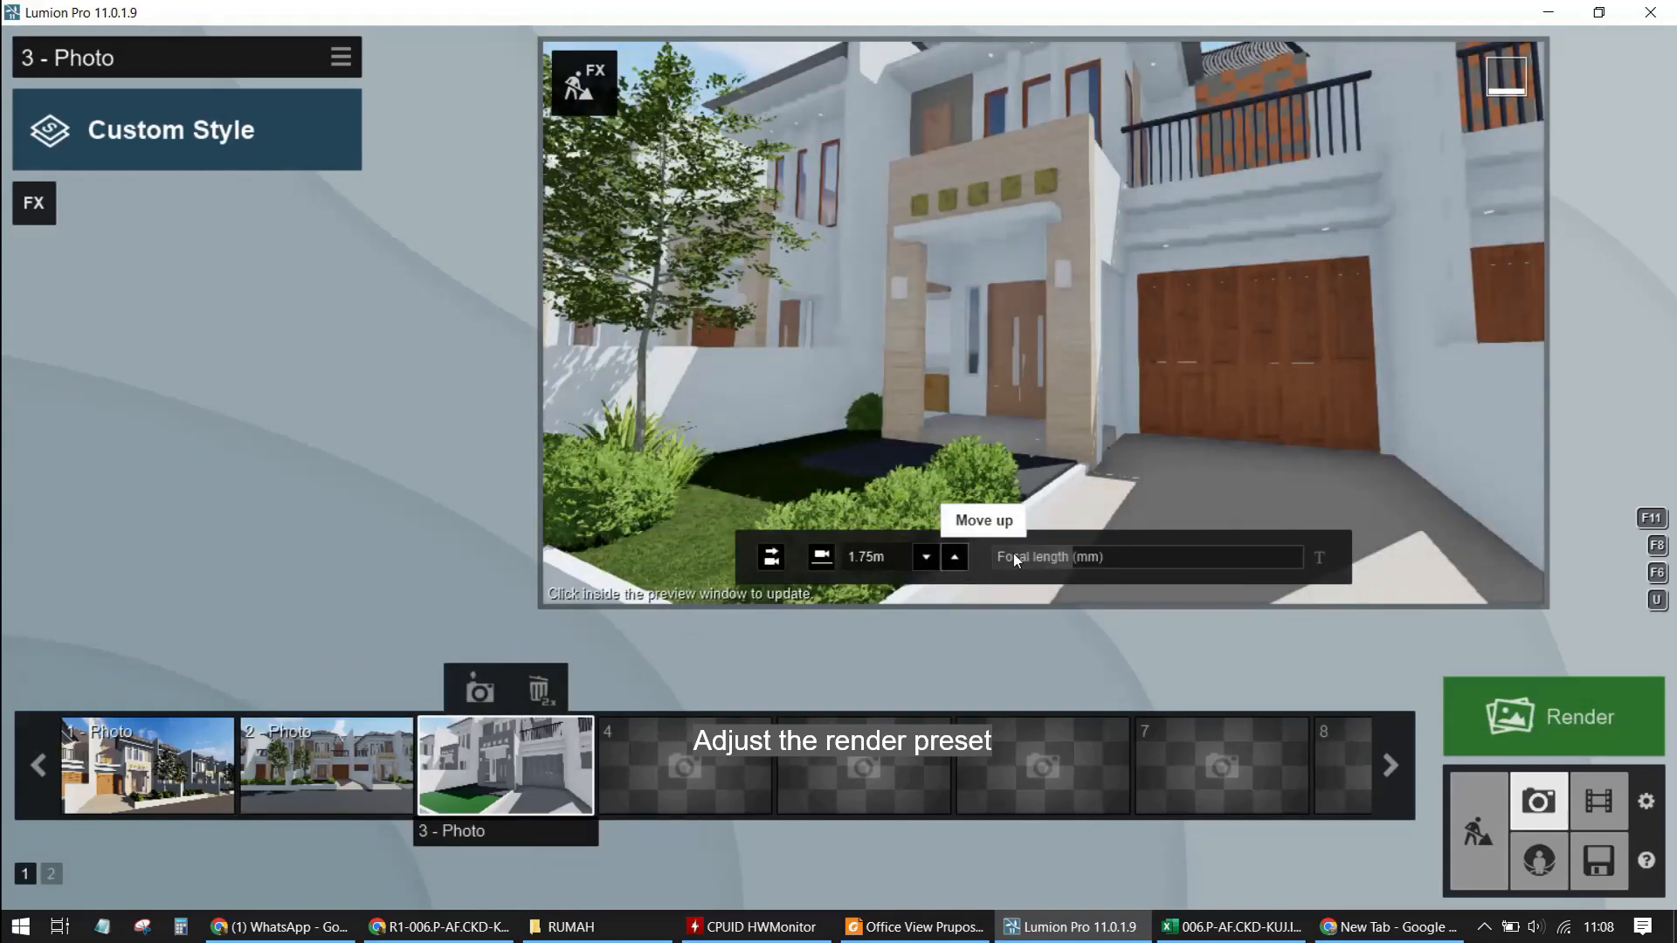
left_click_drag(1066, 555, 1045, 557)
right_click_drag(1038, 401, 1035, 401)
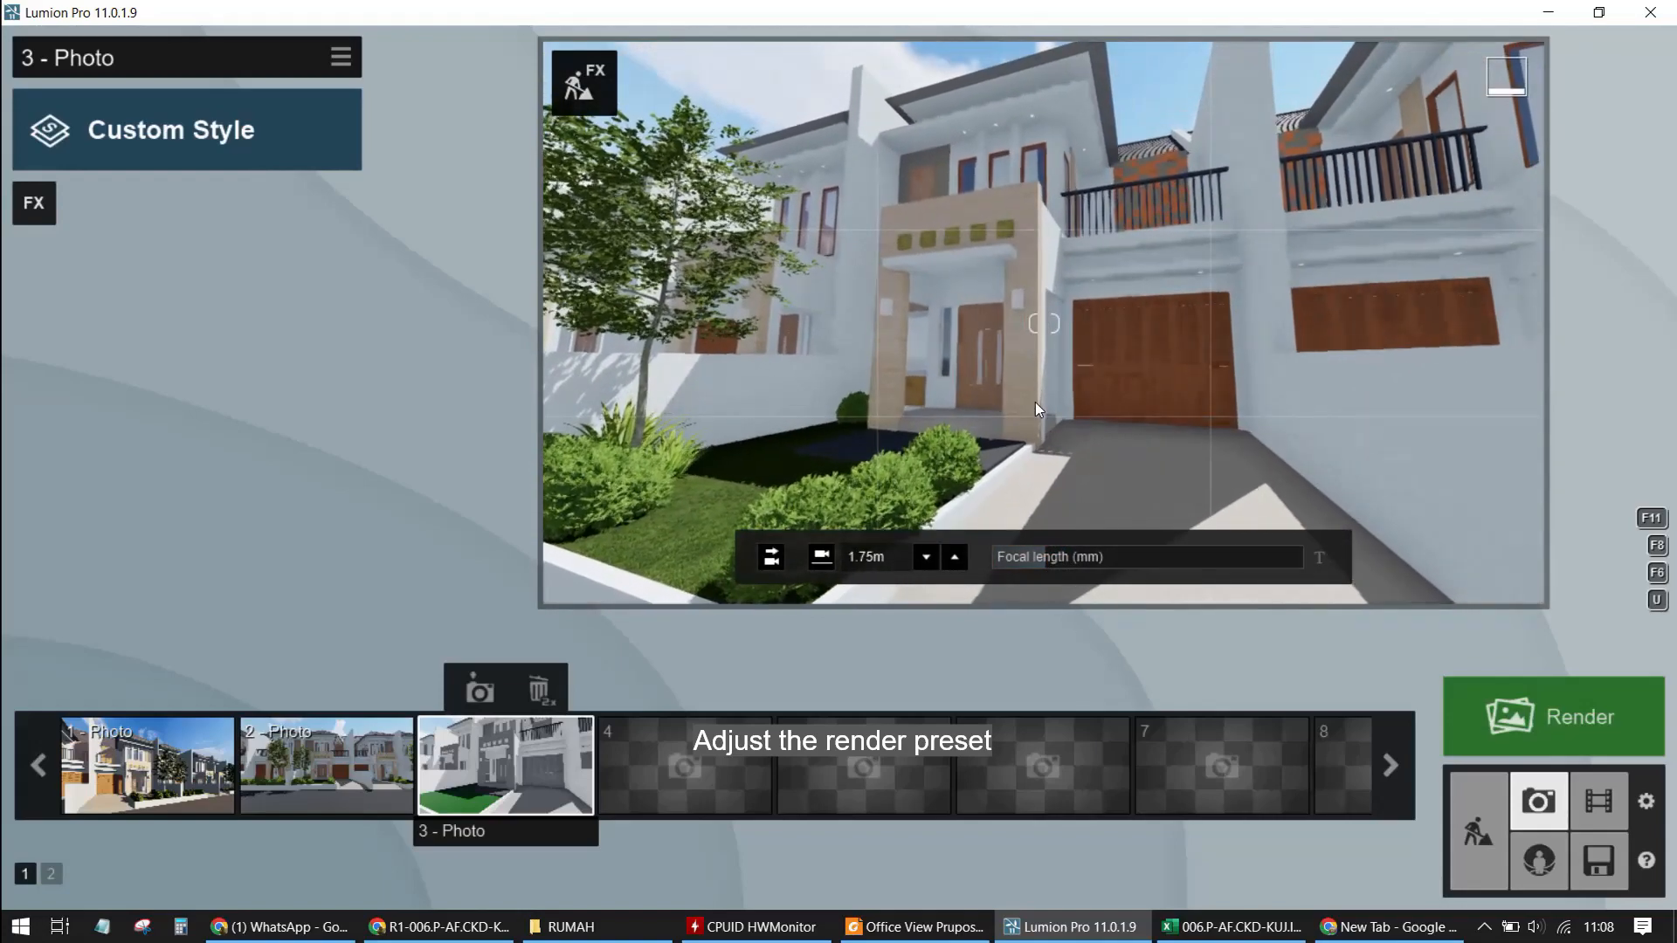
key("s")
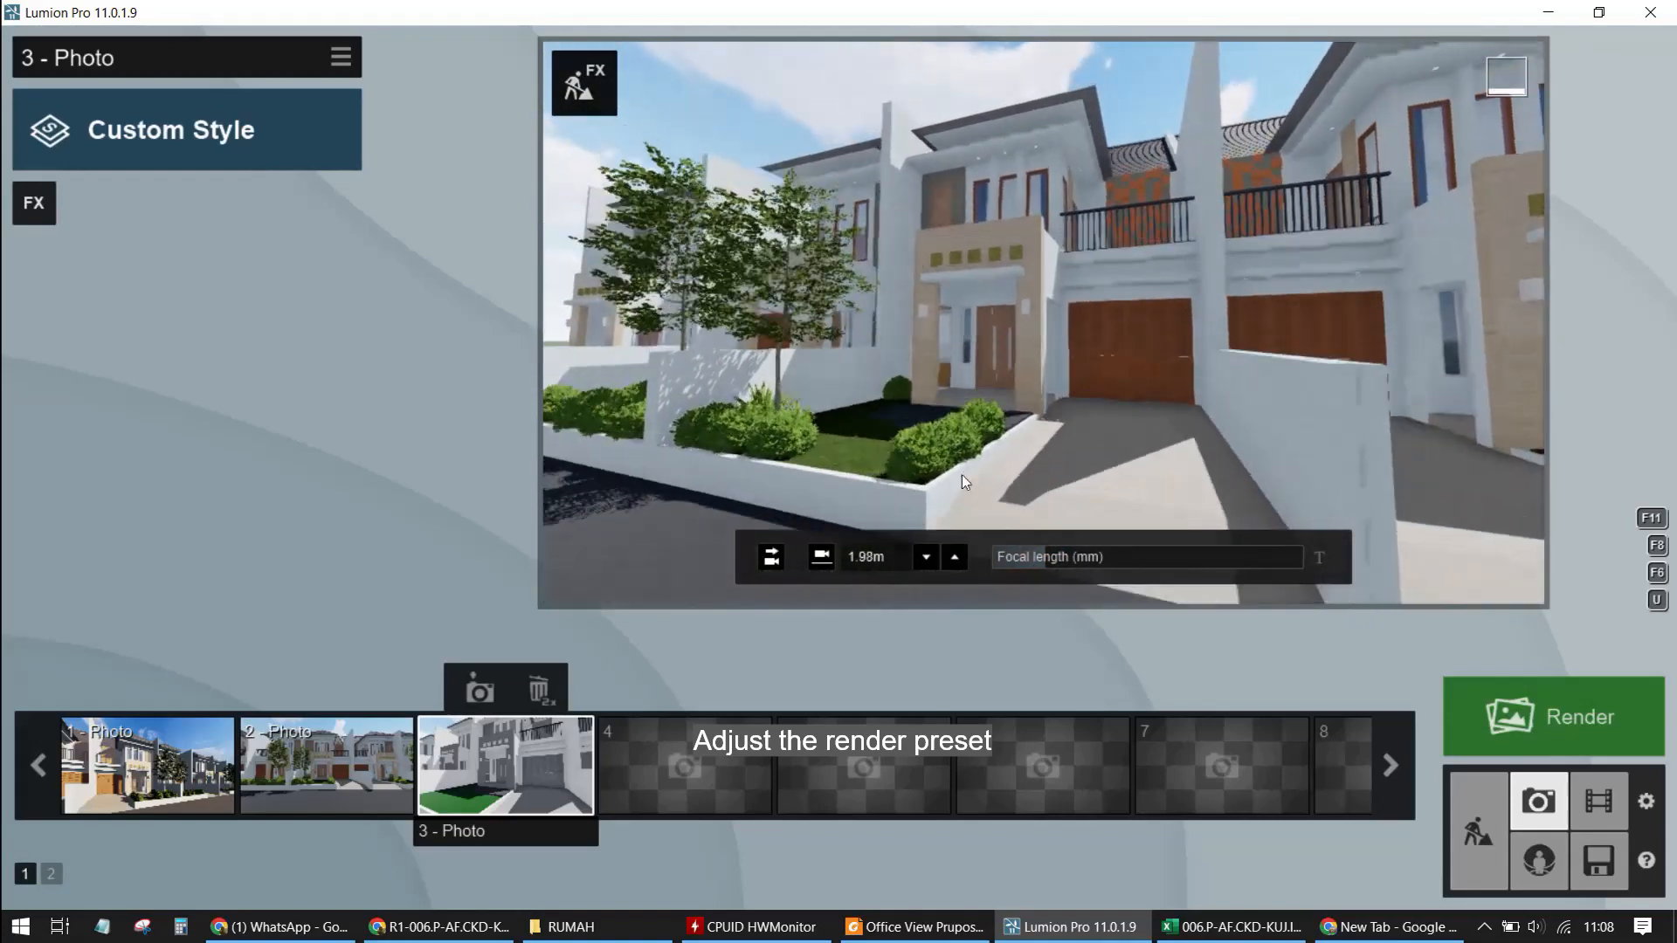
left_click(930, 561)
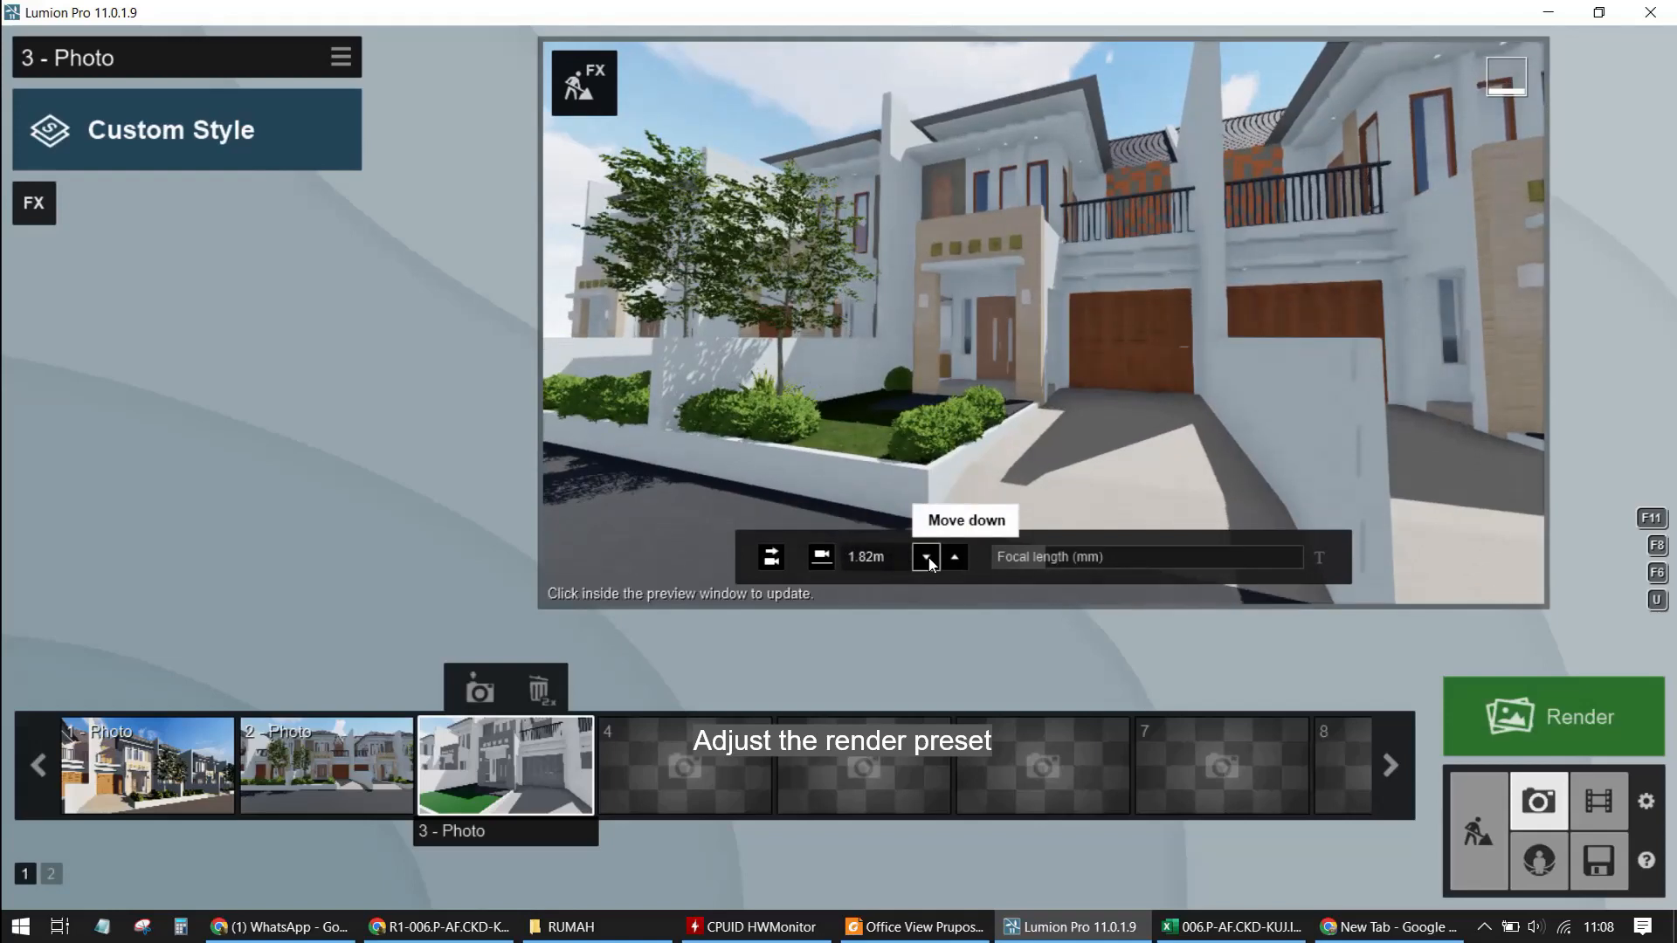
left_click(931, 562)
key("d")
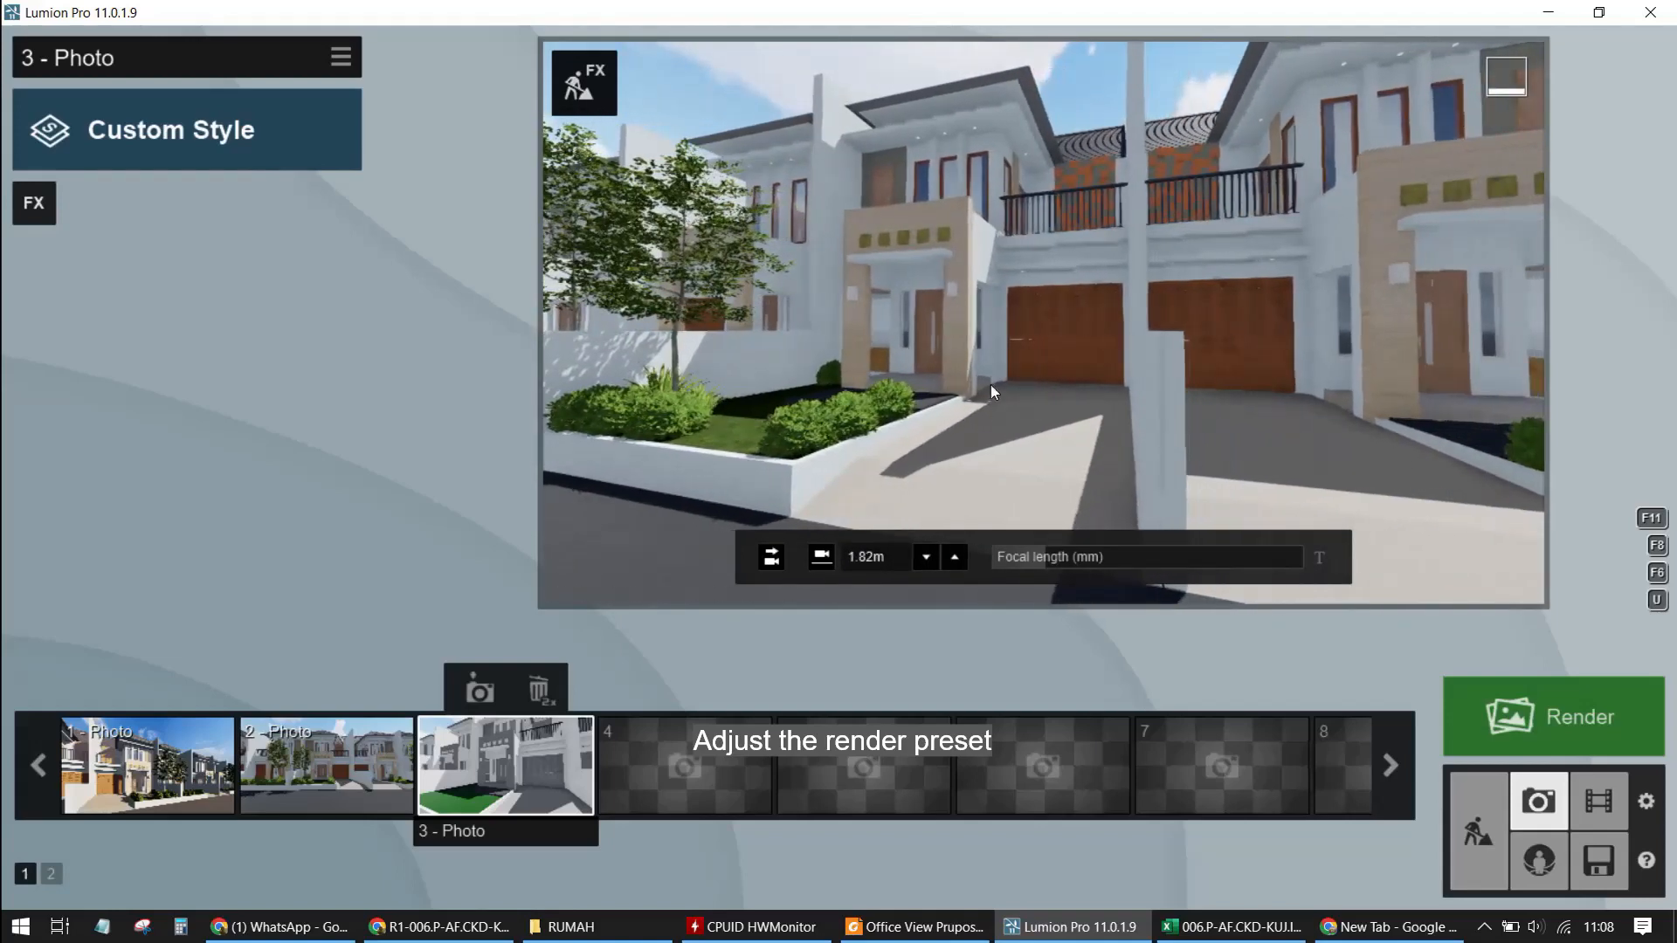
left_click(931, 565)
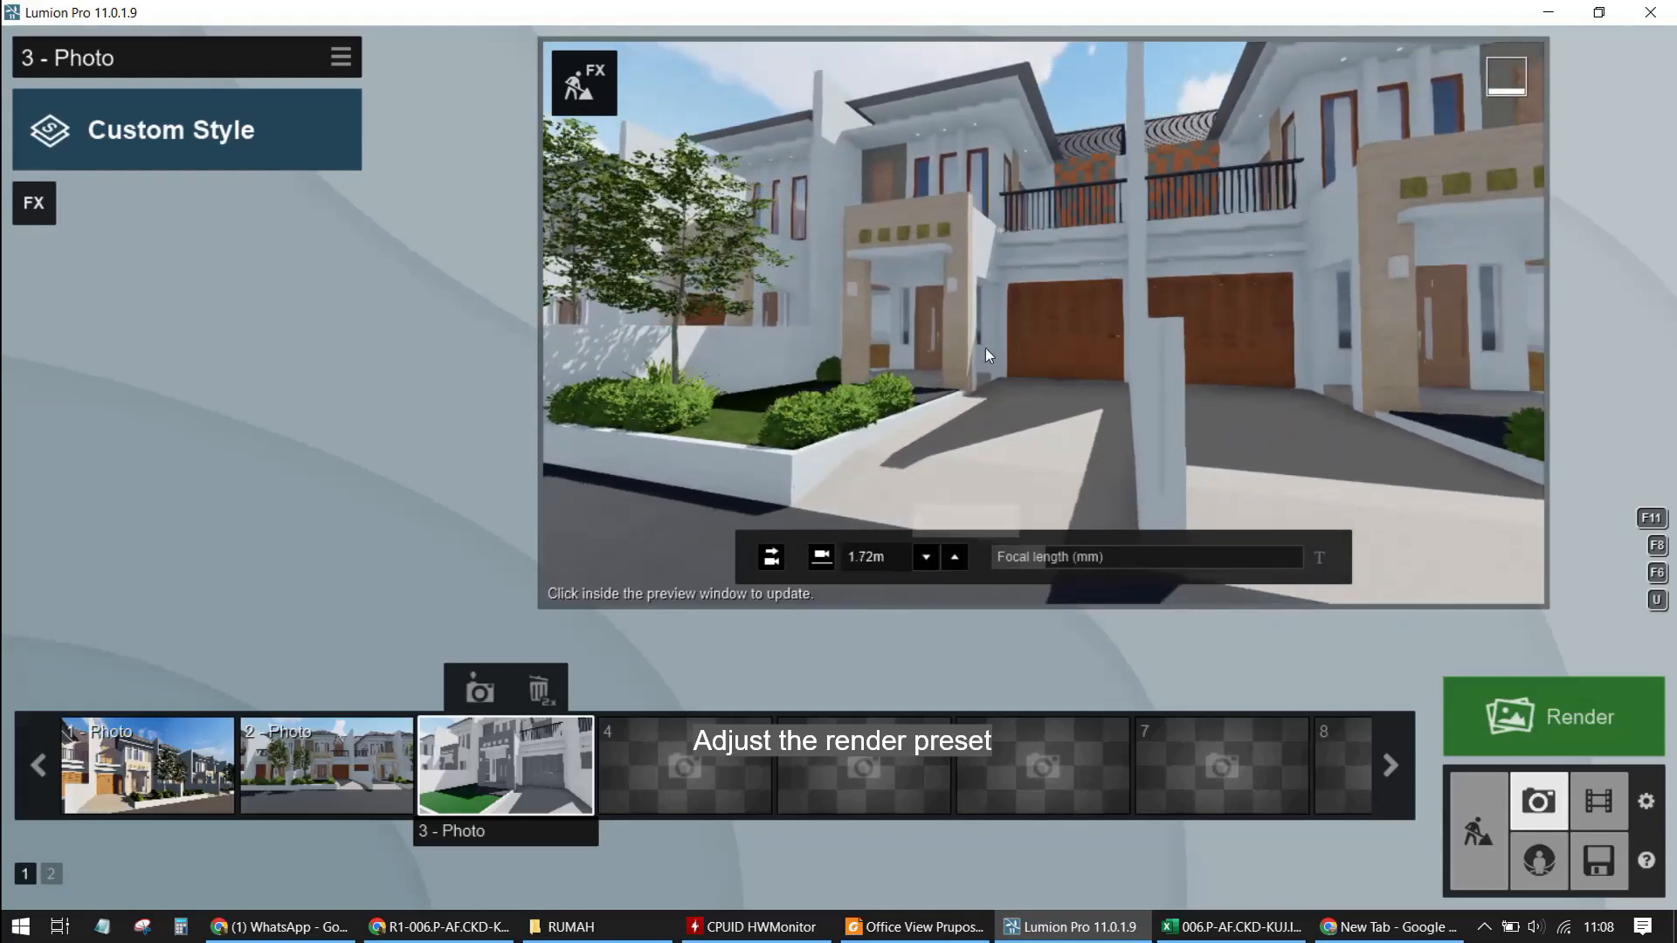
left_click(483, 686)
Tilt the Photo 2 view up slightly, set the camera height to 1.80 m and store the camera
left_click(310, 768)
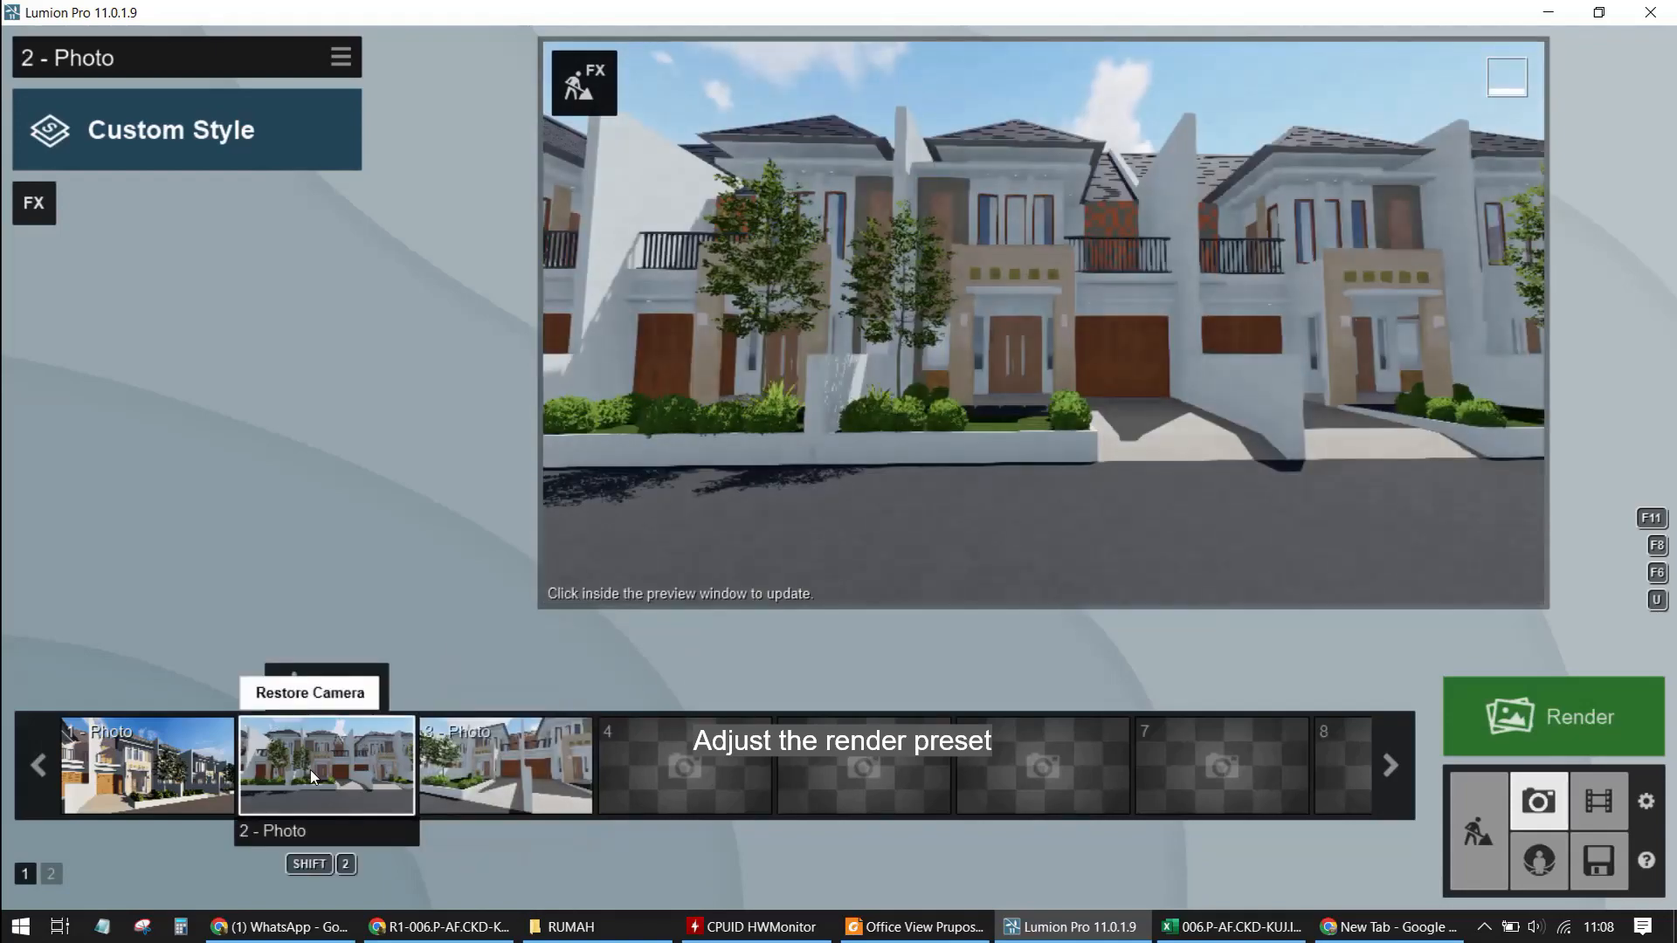
right_click_drag(915, 379, 913, 379)
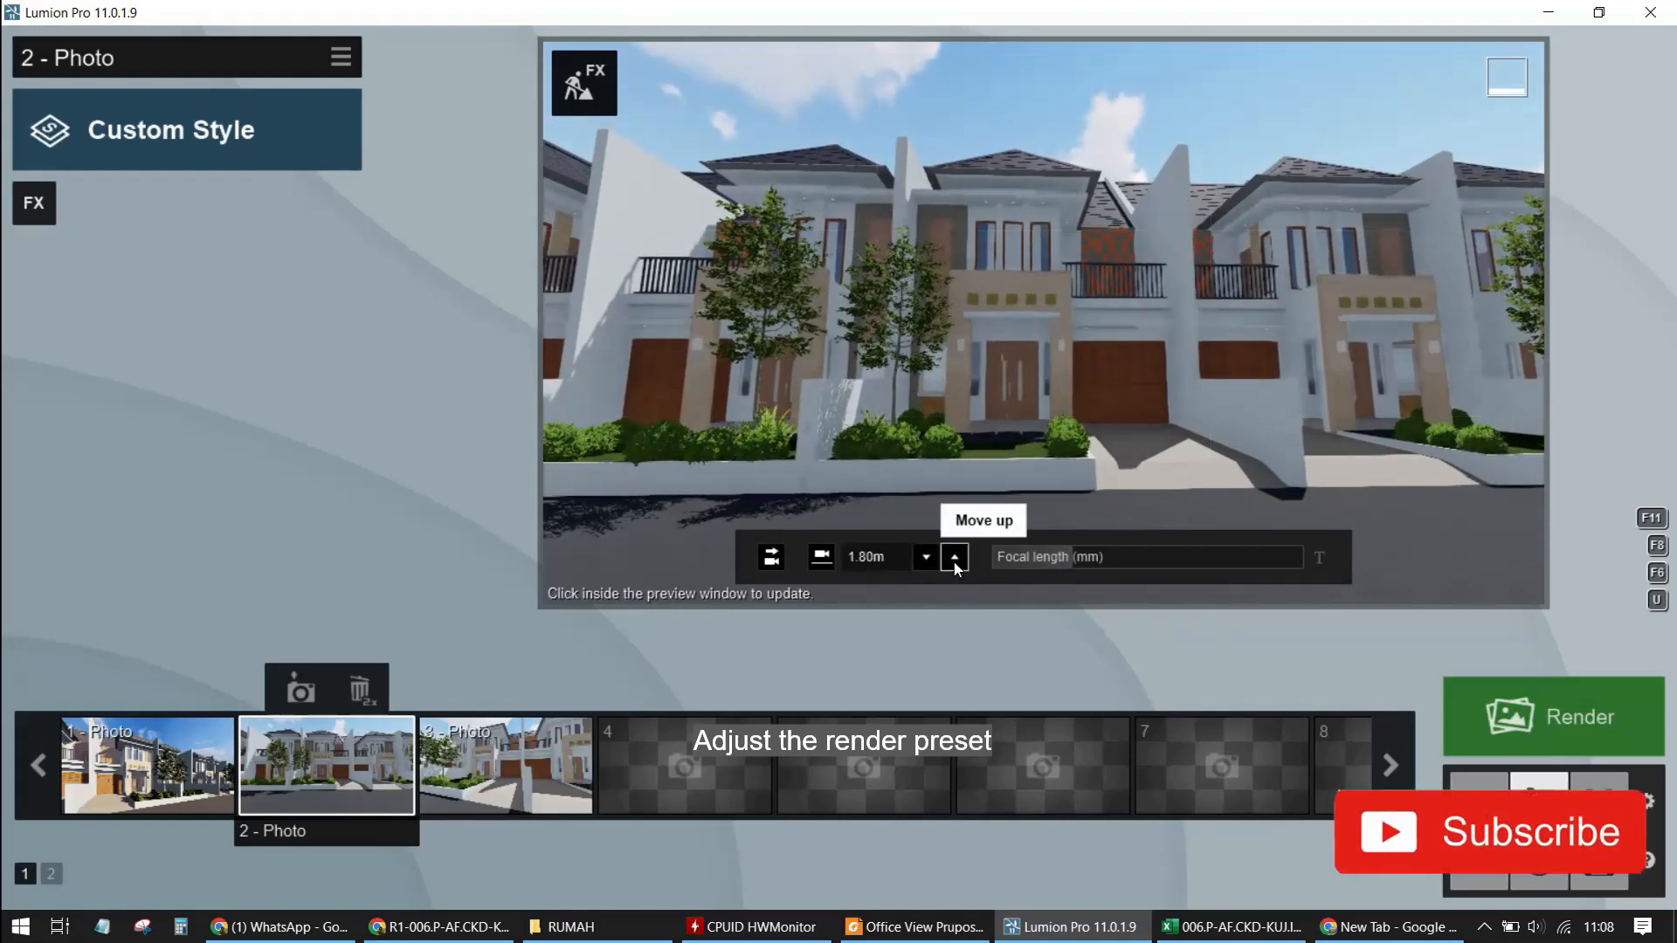
left_click(301, 691)
Reframe Photo 1 to show more of the house row, store its camera and recheck Photo 2
left_click(147, 766)
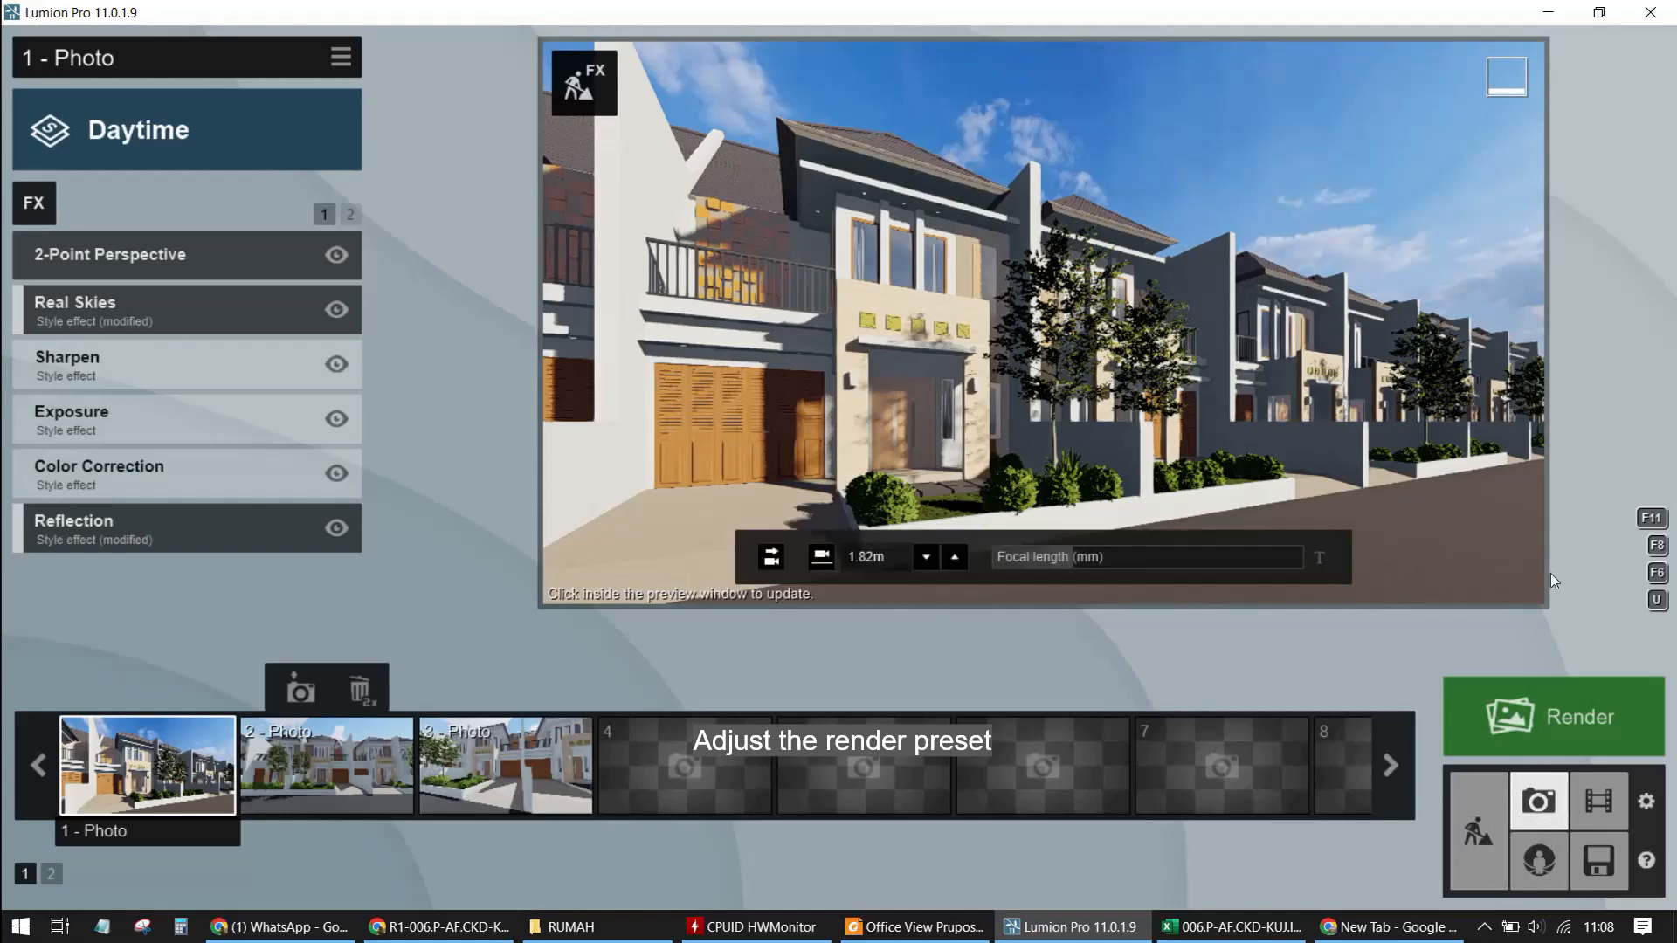
left_click(121, 691)
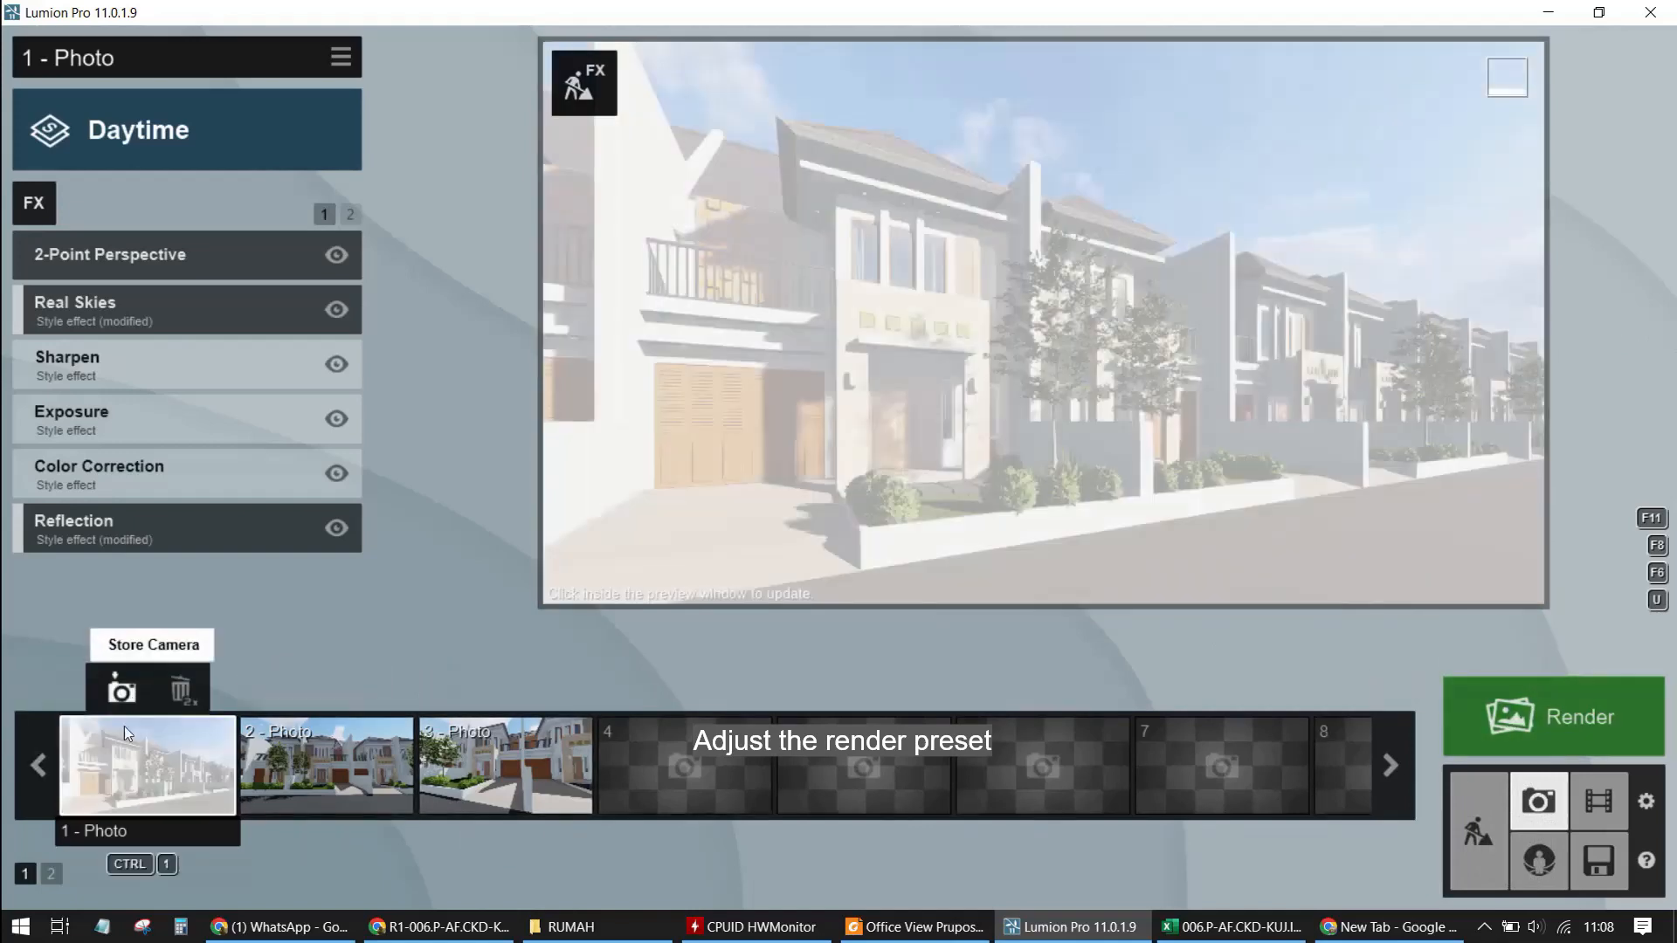
left_click(338, 783)
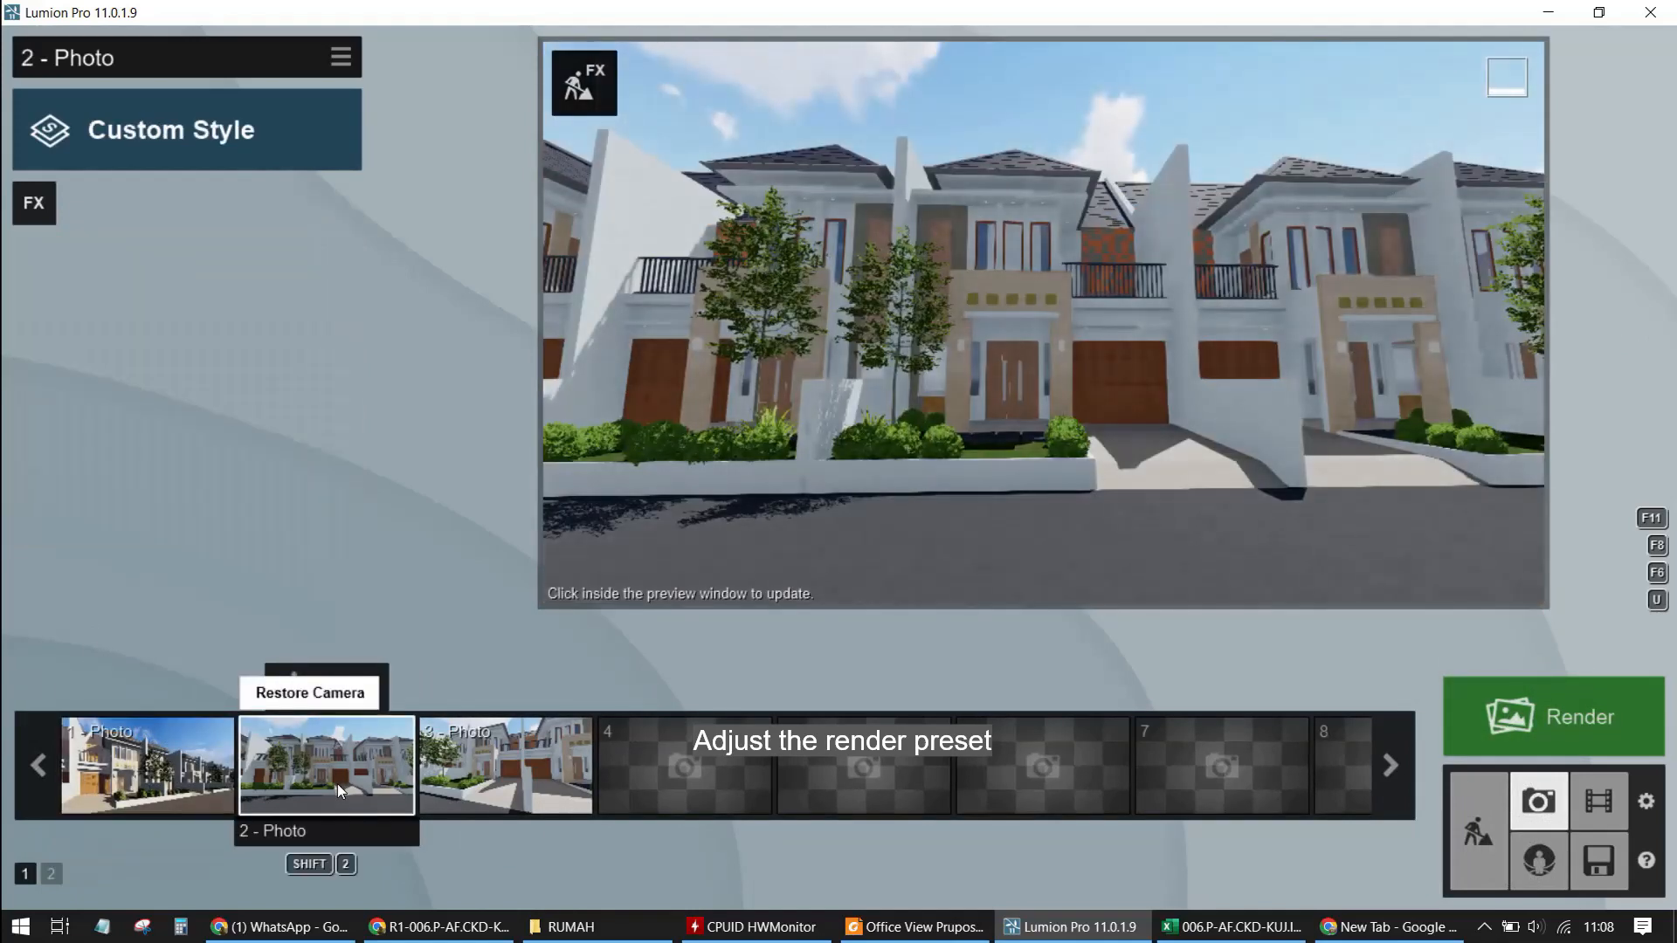
In Photo 1's Color Correction effect, set the gamma correction to 0.9
left_click(194, 779)
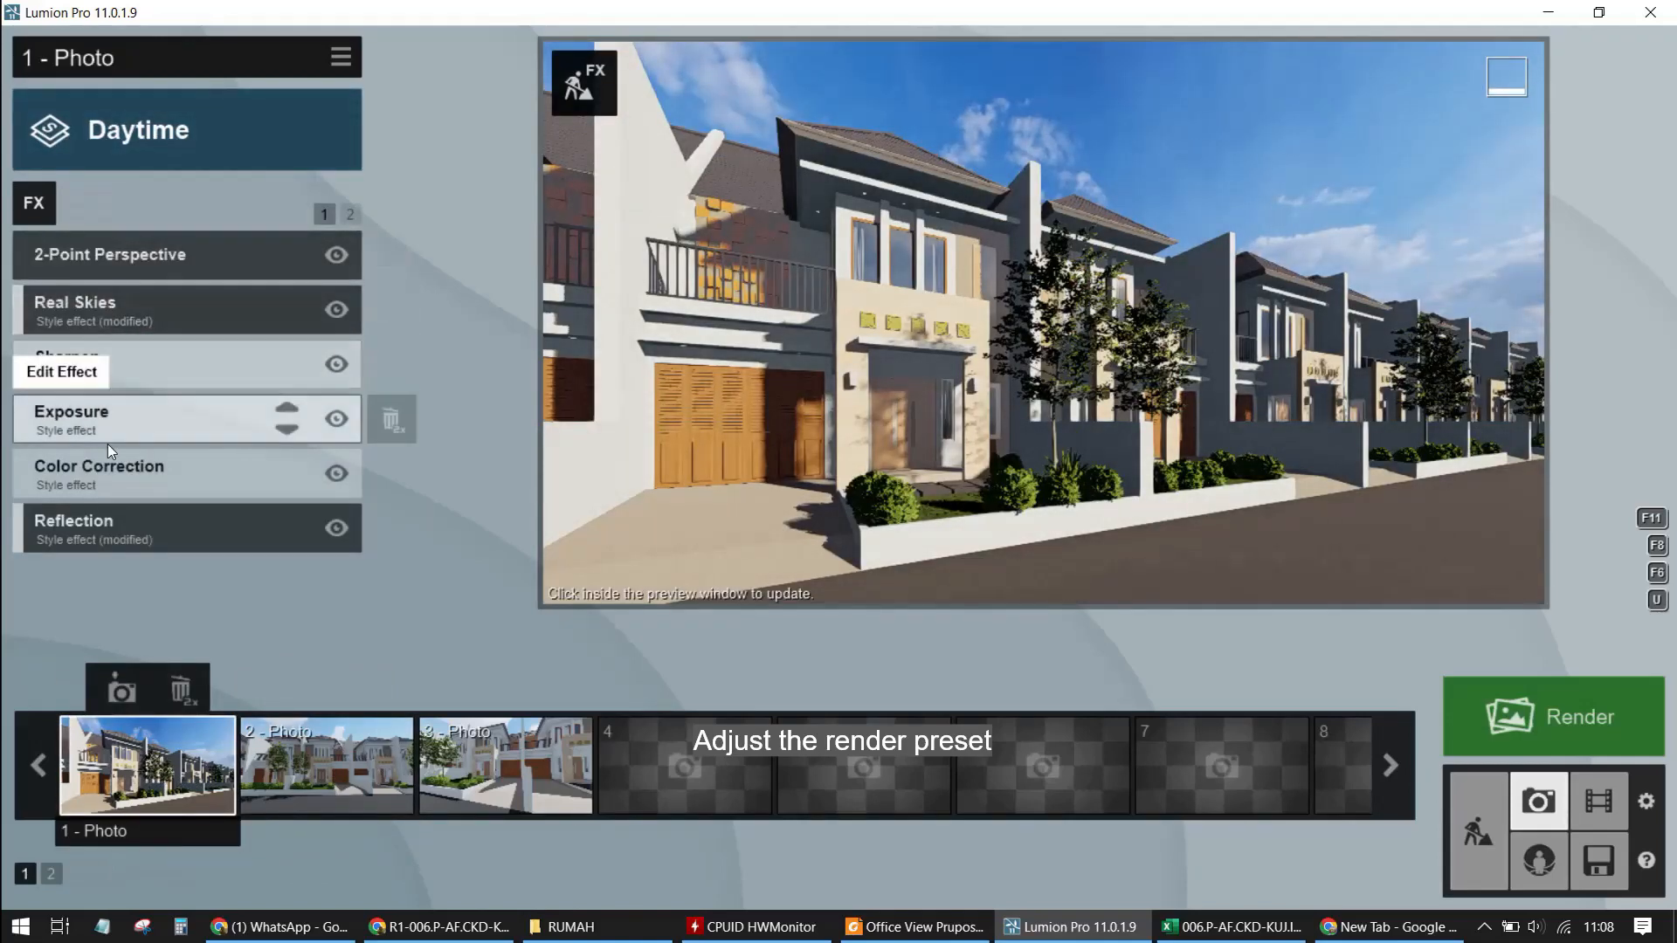
left_click(107, 484)
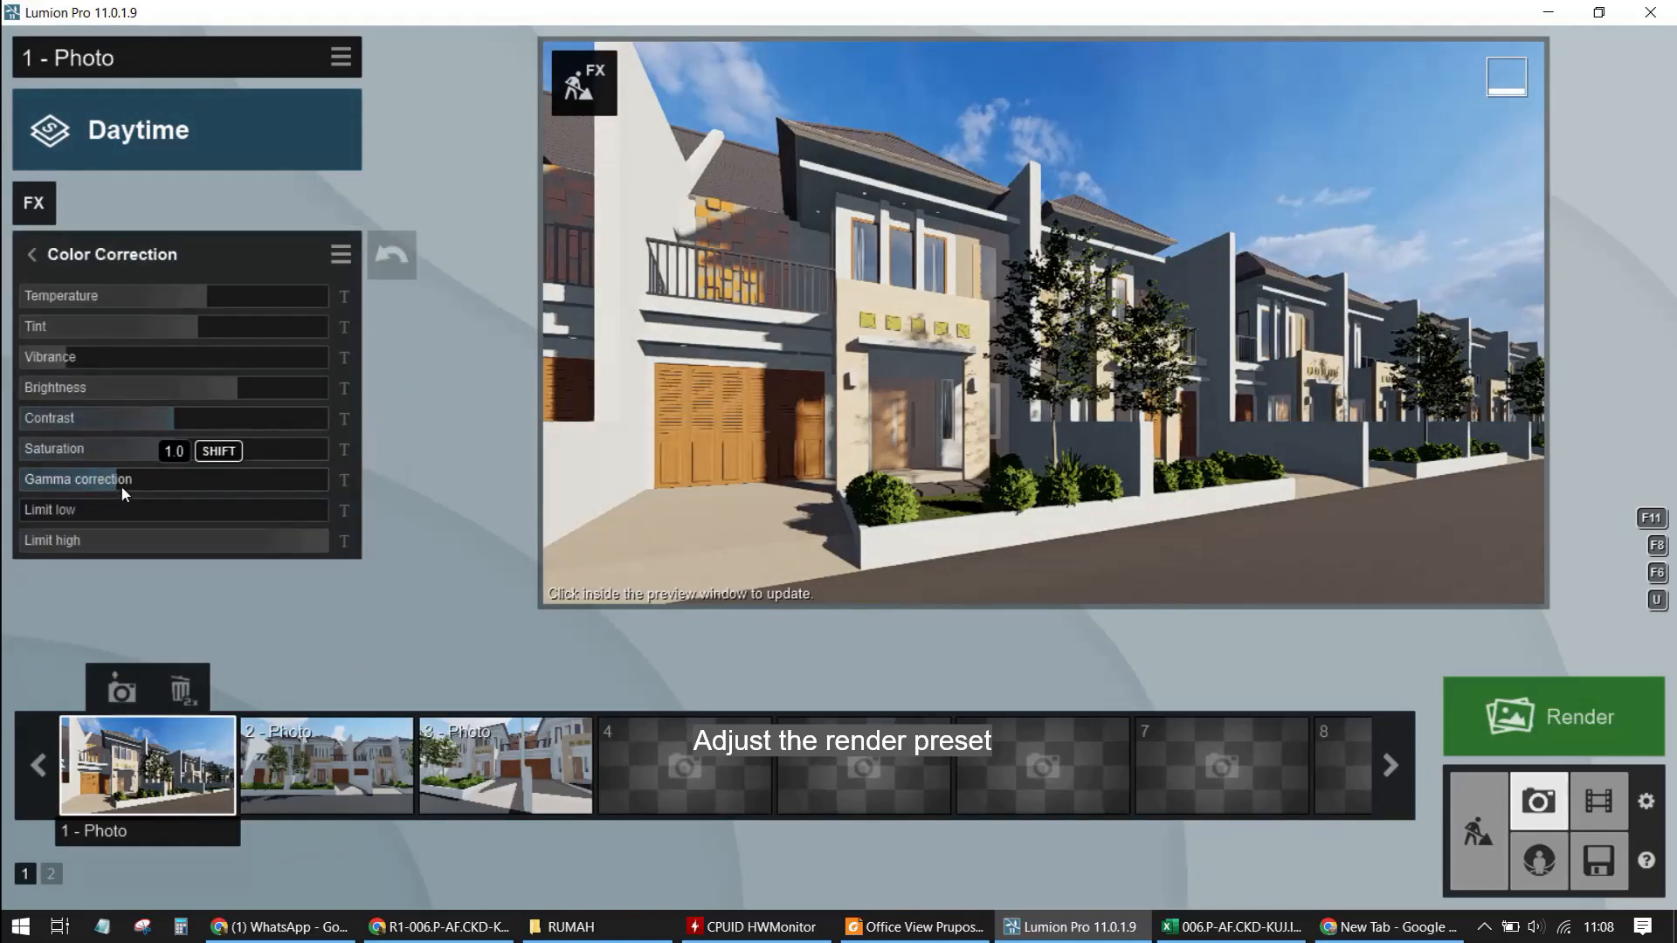
mouse_move(119, 484)
left_mouse_down()
mouse_move(180, 483)
mouse_move(96, 482)
mouse_move(119, 480)
left_mouse_up()
left_click(344, 479)
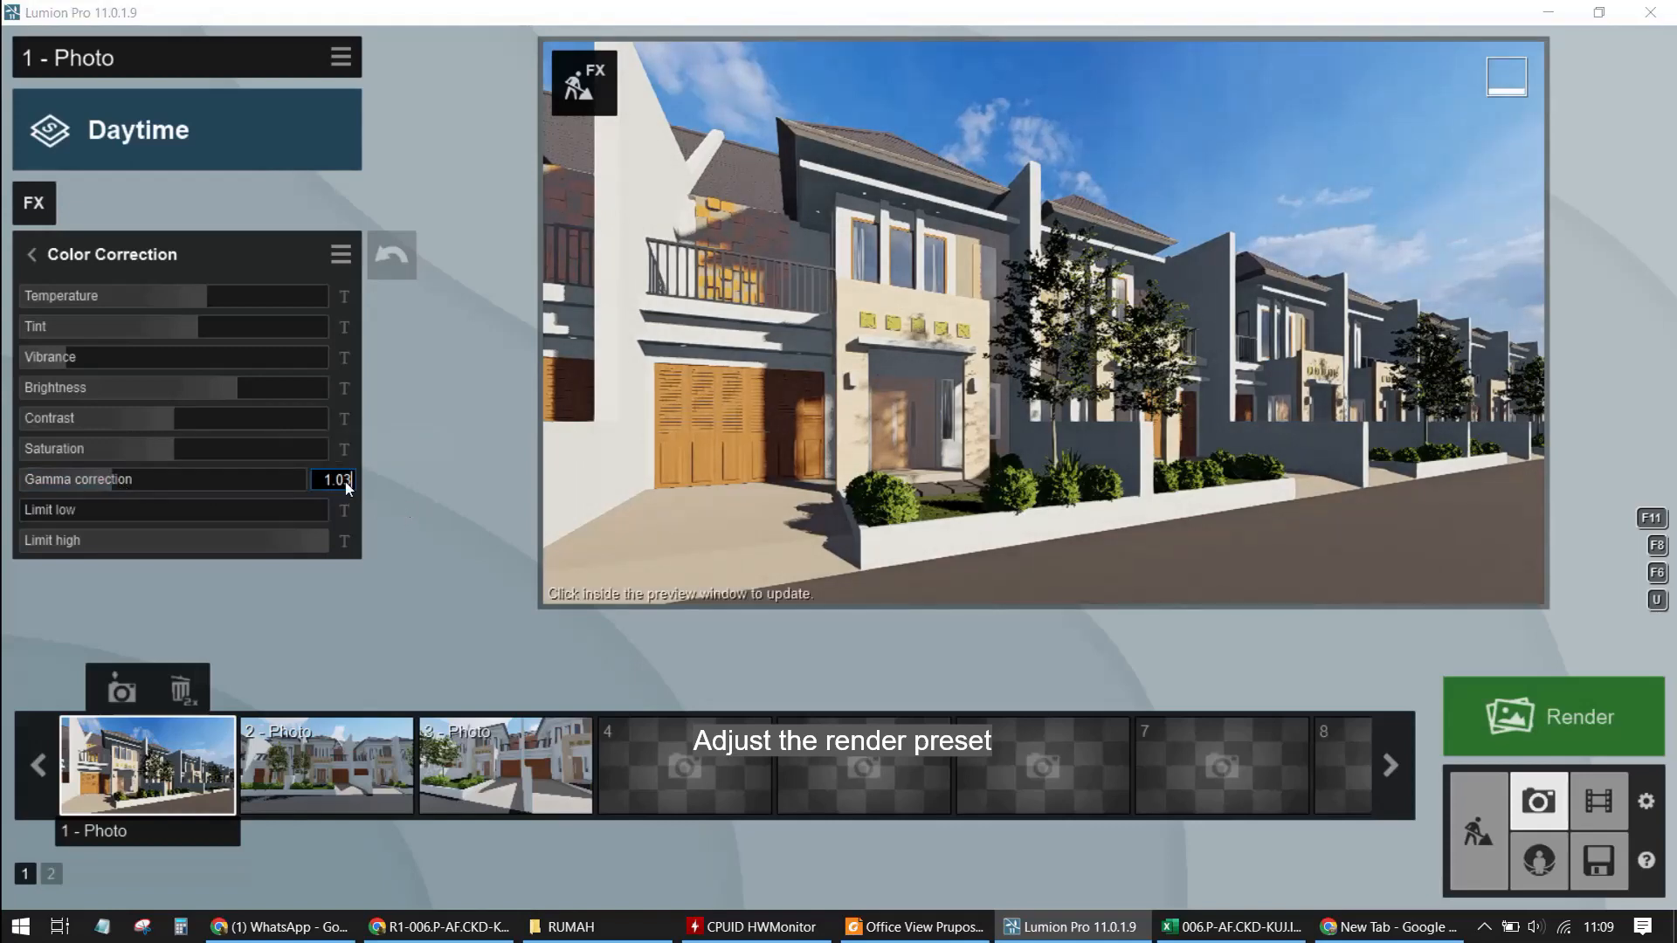
left_click_drag(324, 484, 390, 484)
key("BackSpace")
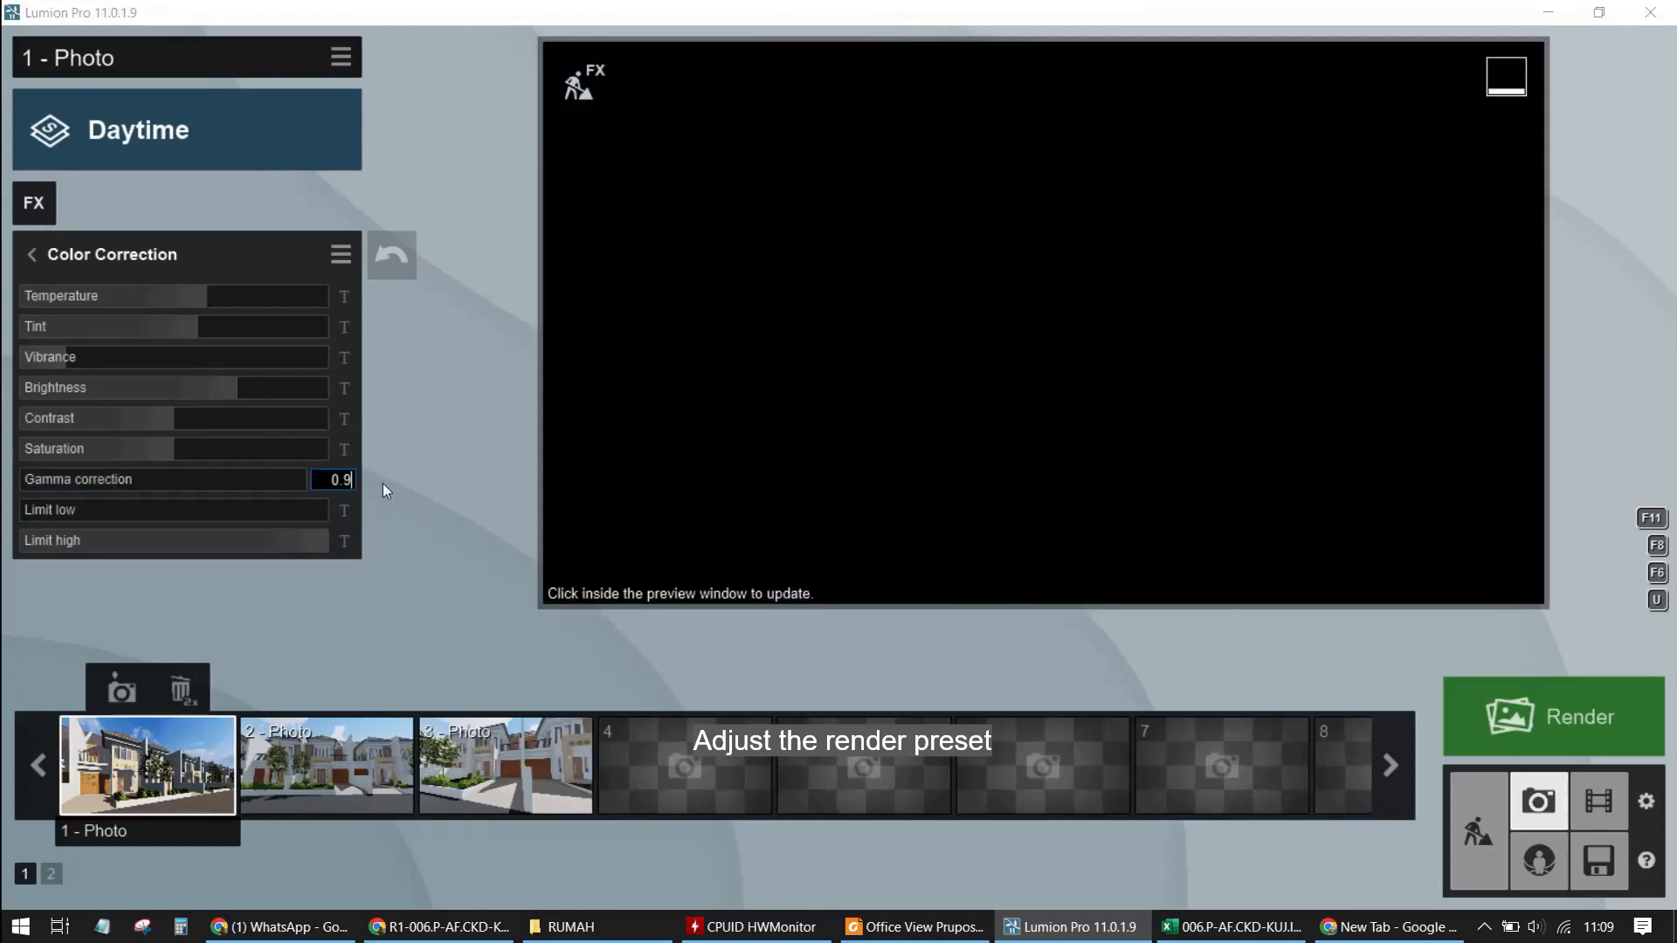
key("Return")
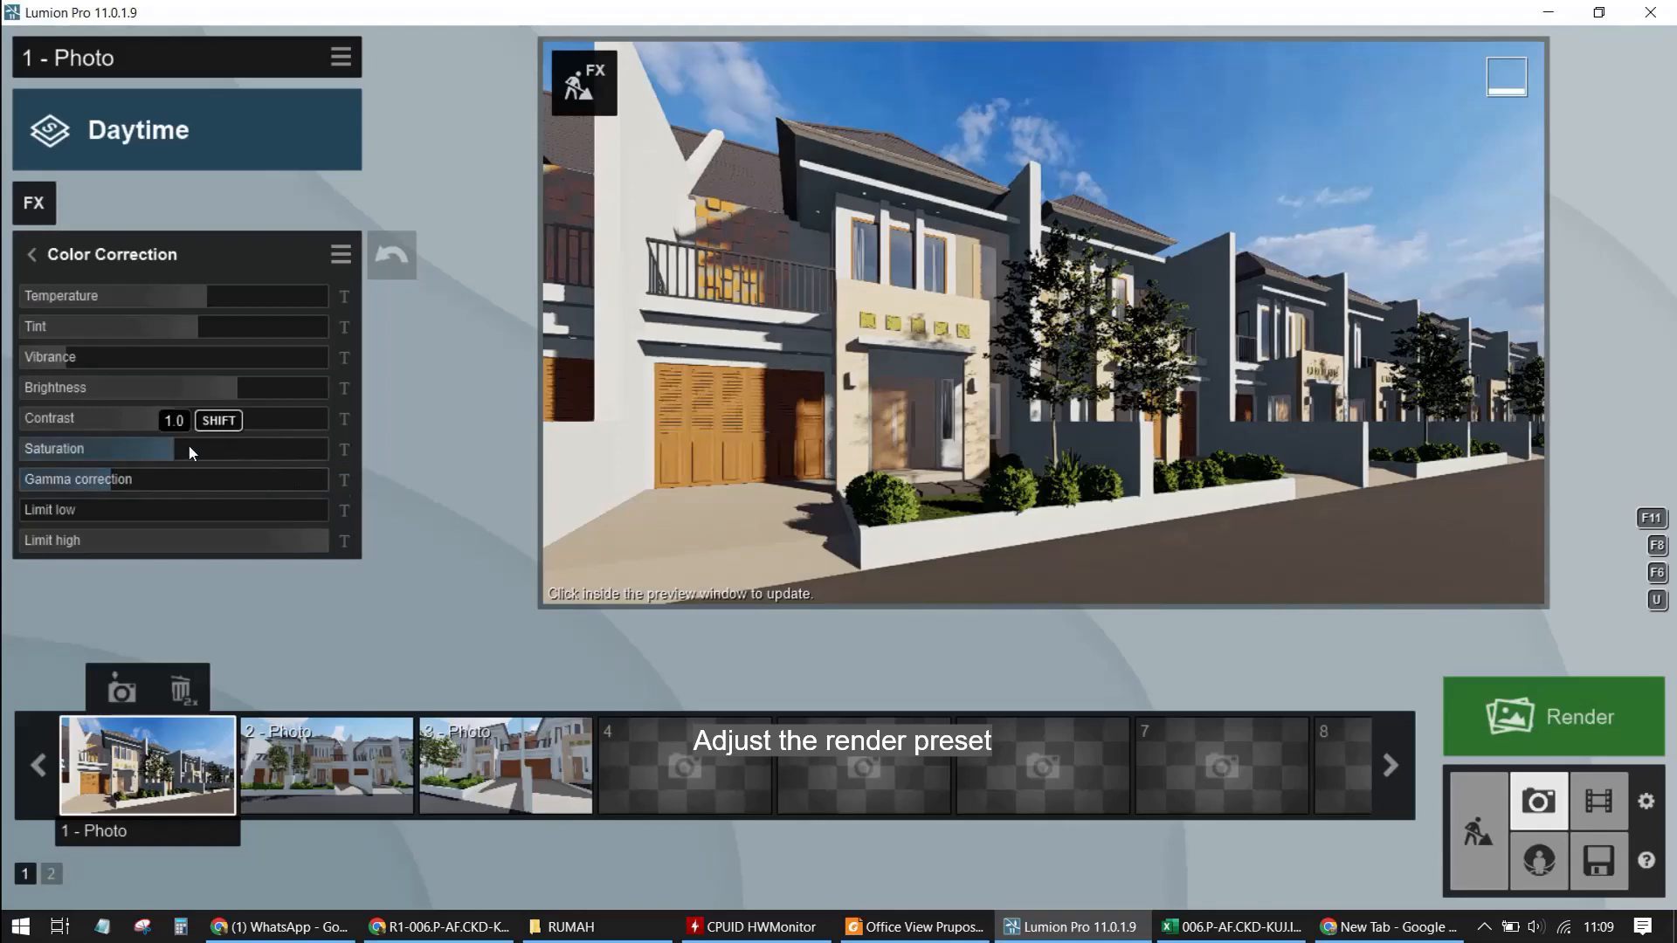
In Photo 1's Color Correction effect, set the saturation to 1.2
mouse_move(176, 448)
left_mouse_down()
mouse_move(330, 452)
mouse_move(184, 454)
left_mouse_up()
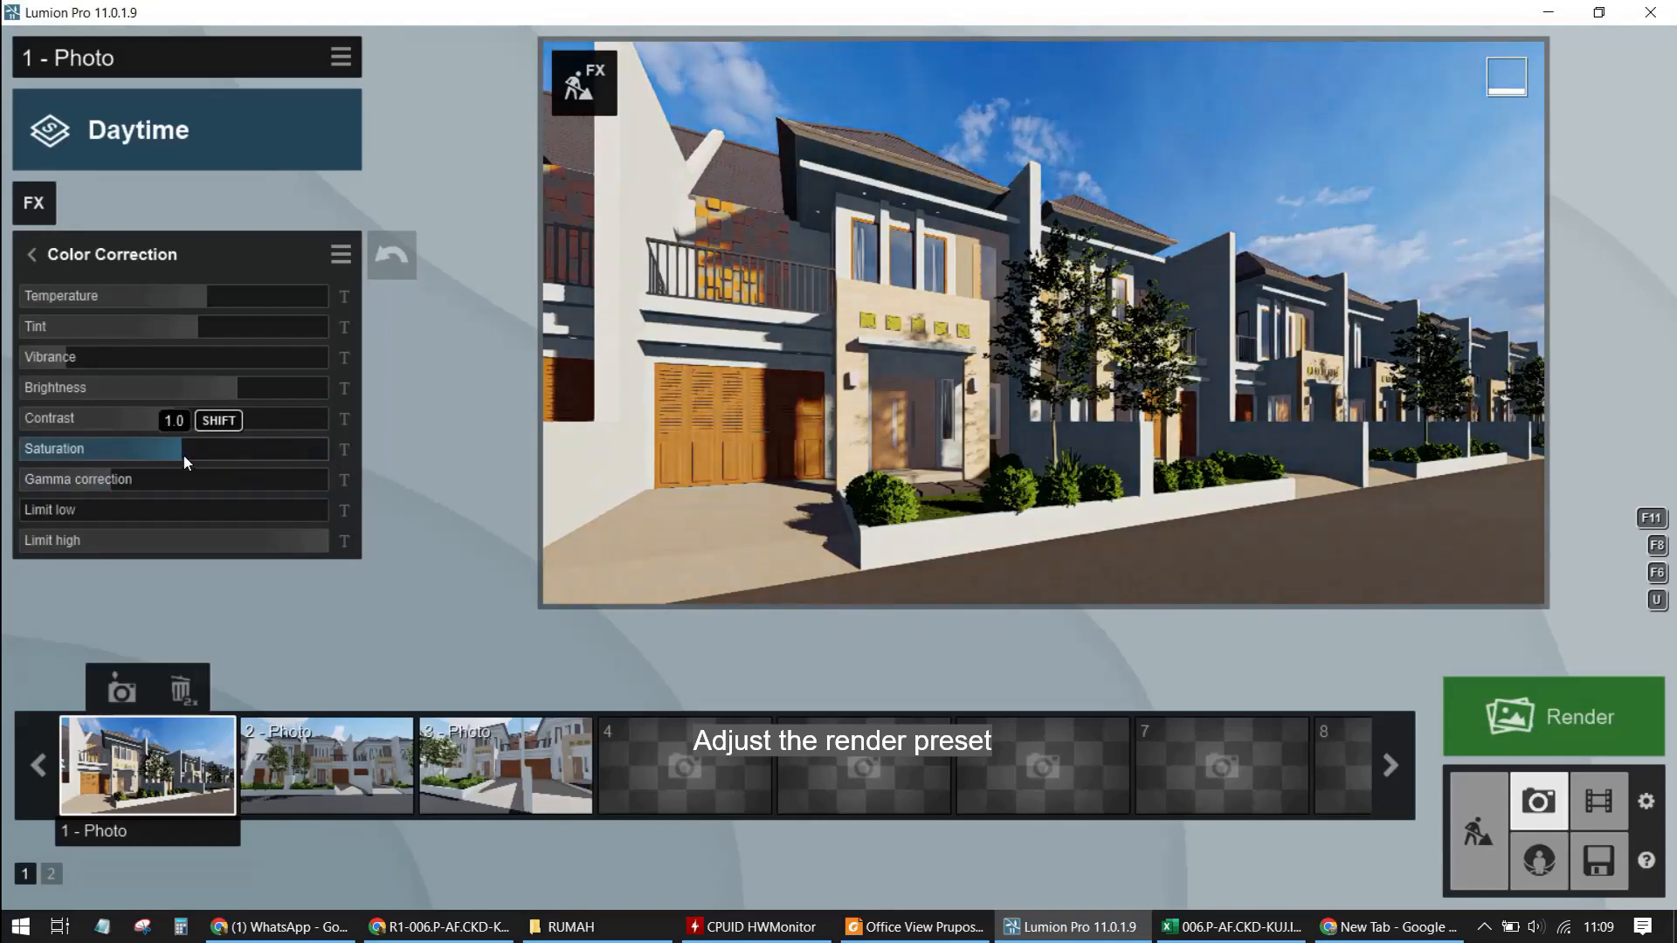
left_click(344, 449)
key("BackSpace")
key("BackSpace")
type("2")
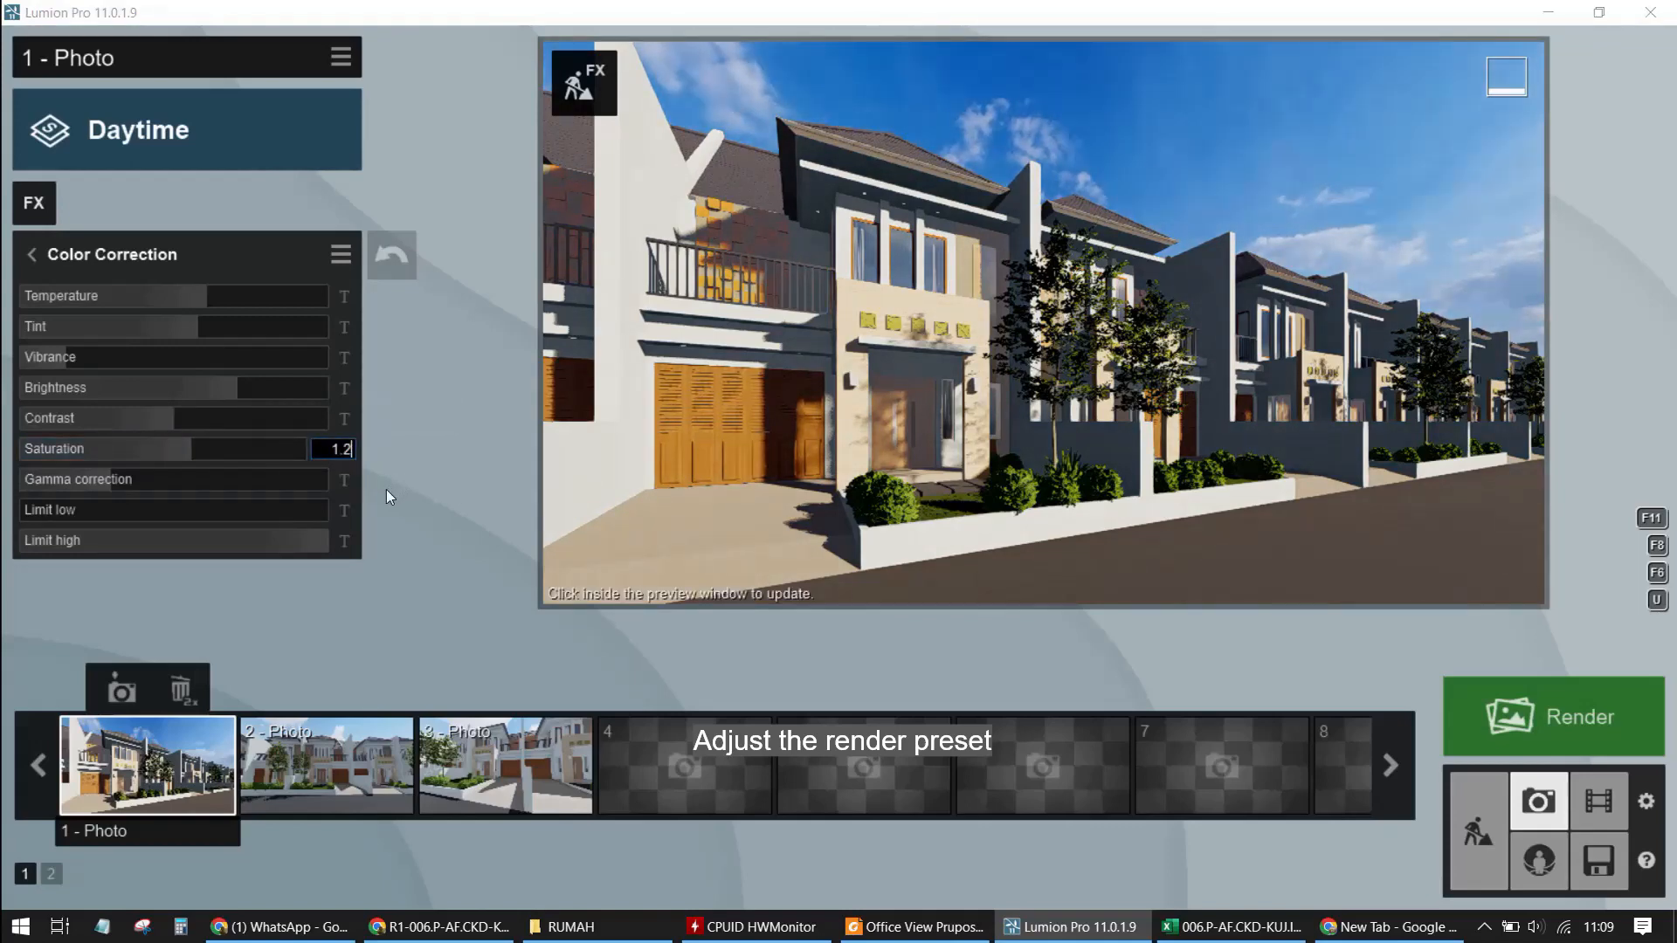
key("Return")
Set the contrast of Photo 1's Color Correction effect to 0.5
left_click_drag(196, 428, 108, 421)
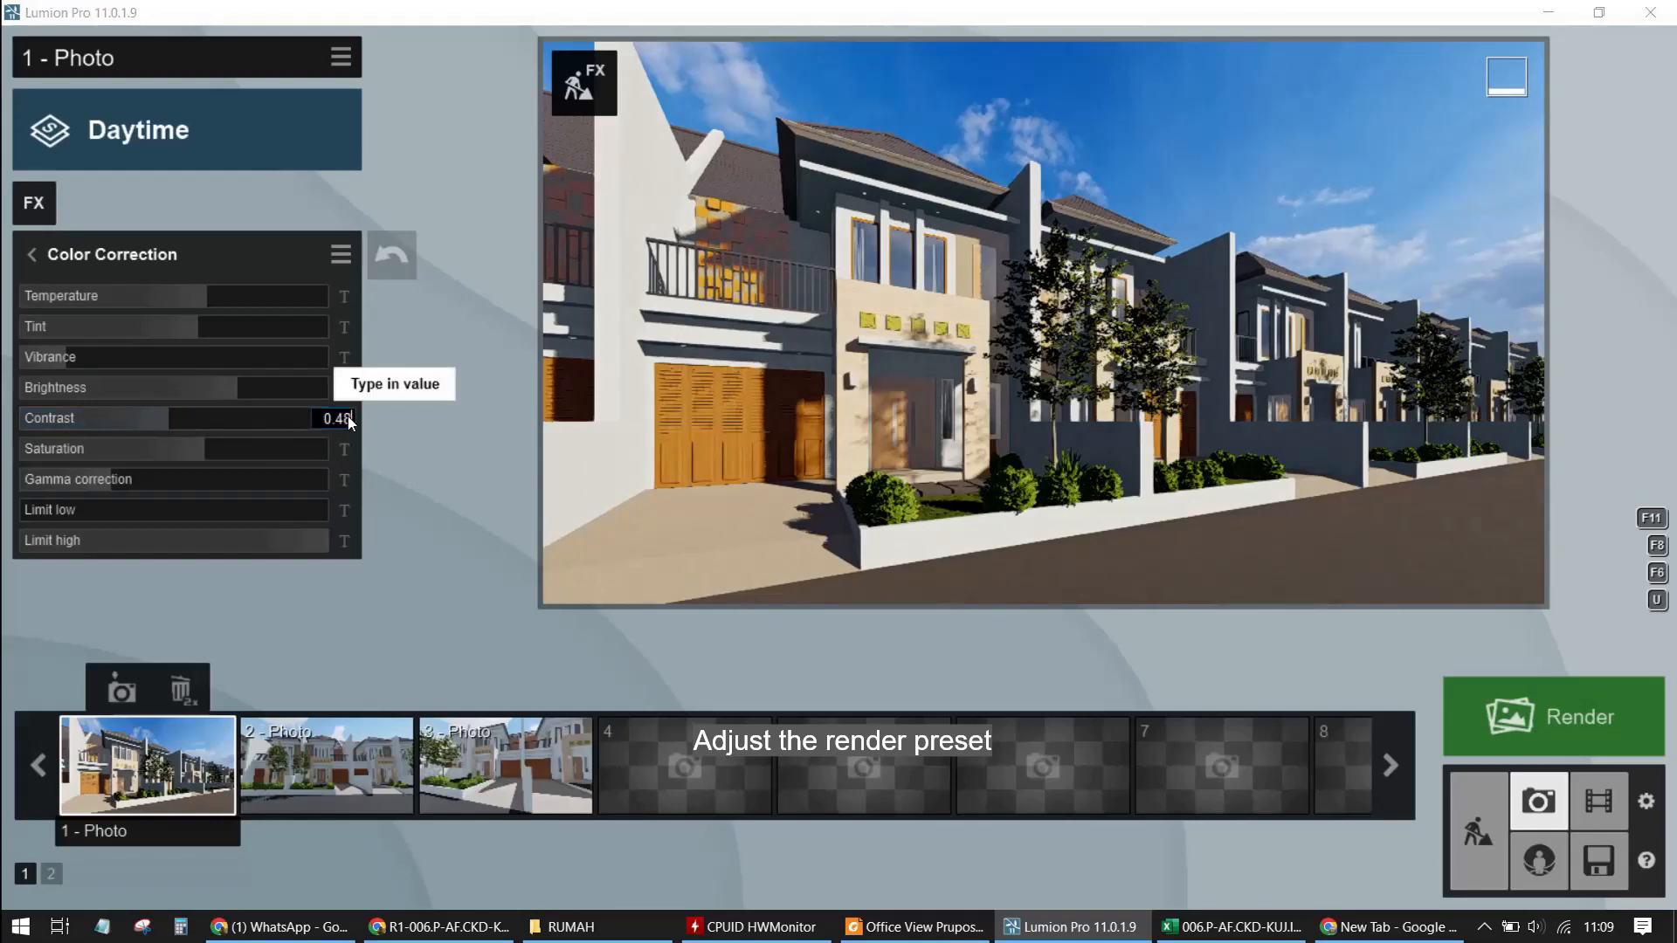
left_click(345, 418)
key("BackSpace")
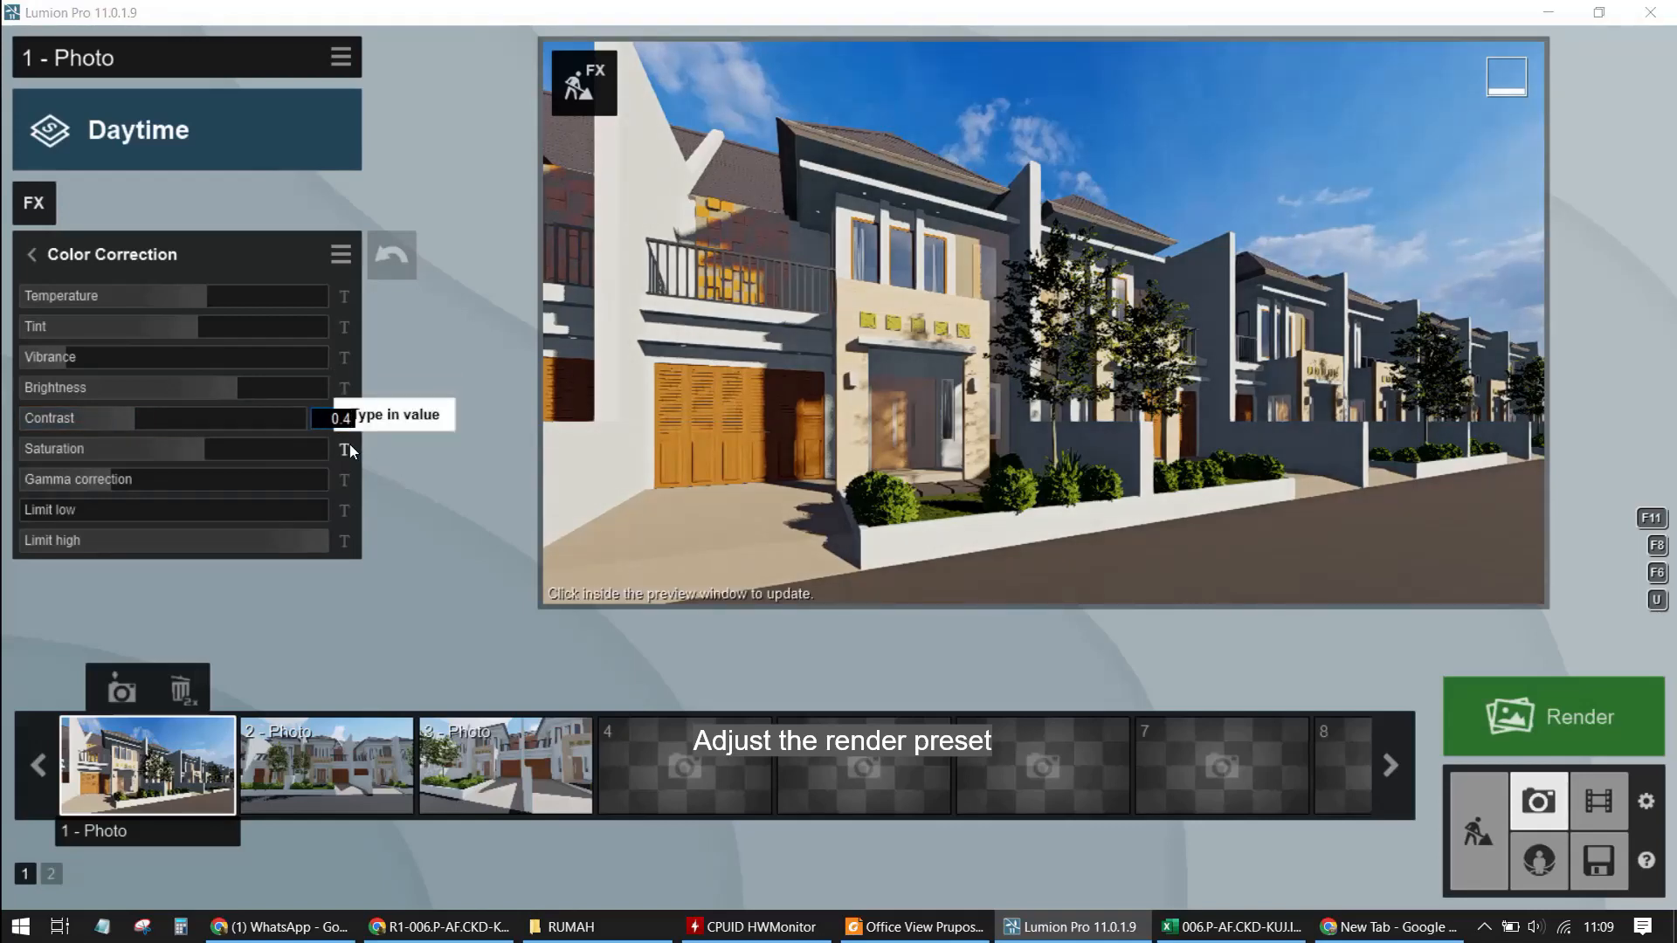
type("5")
key("Return")
Lower the brightness in Photo 1's Color Correction effect to 0.5
left_click_drag(235, 389, 175, 394)
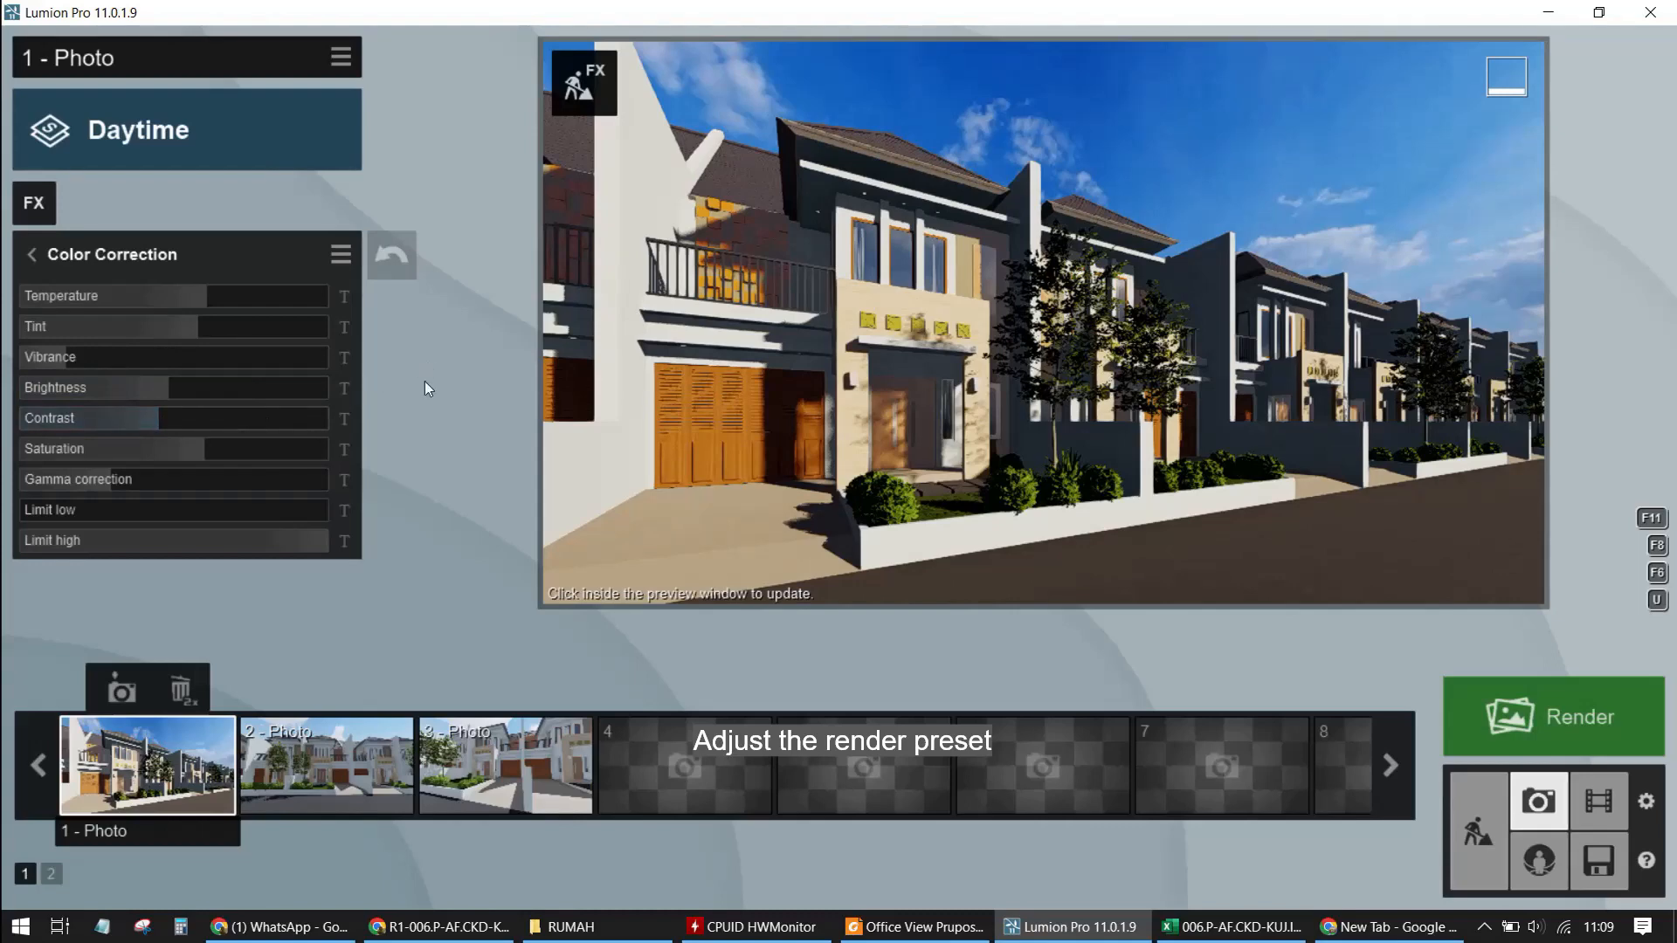
left_click(344, 389)
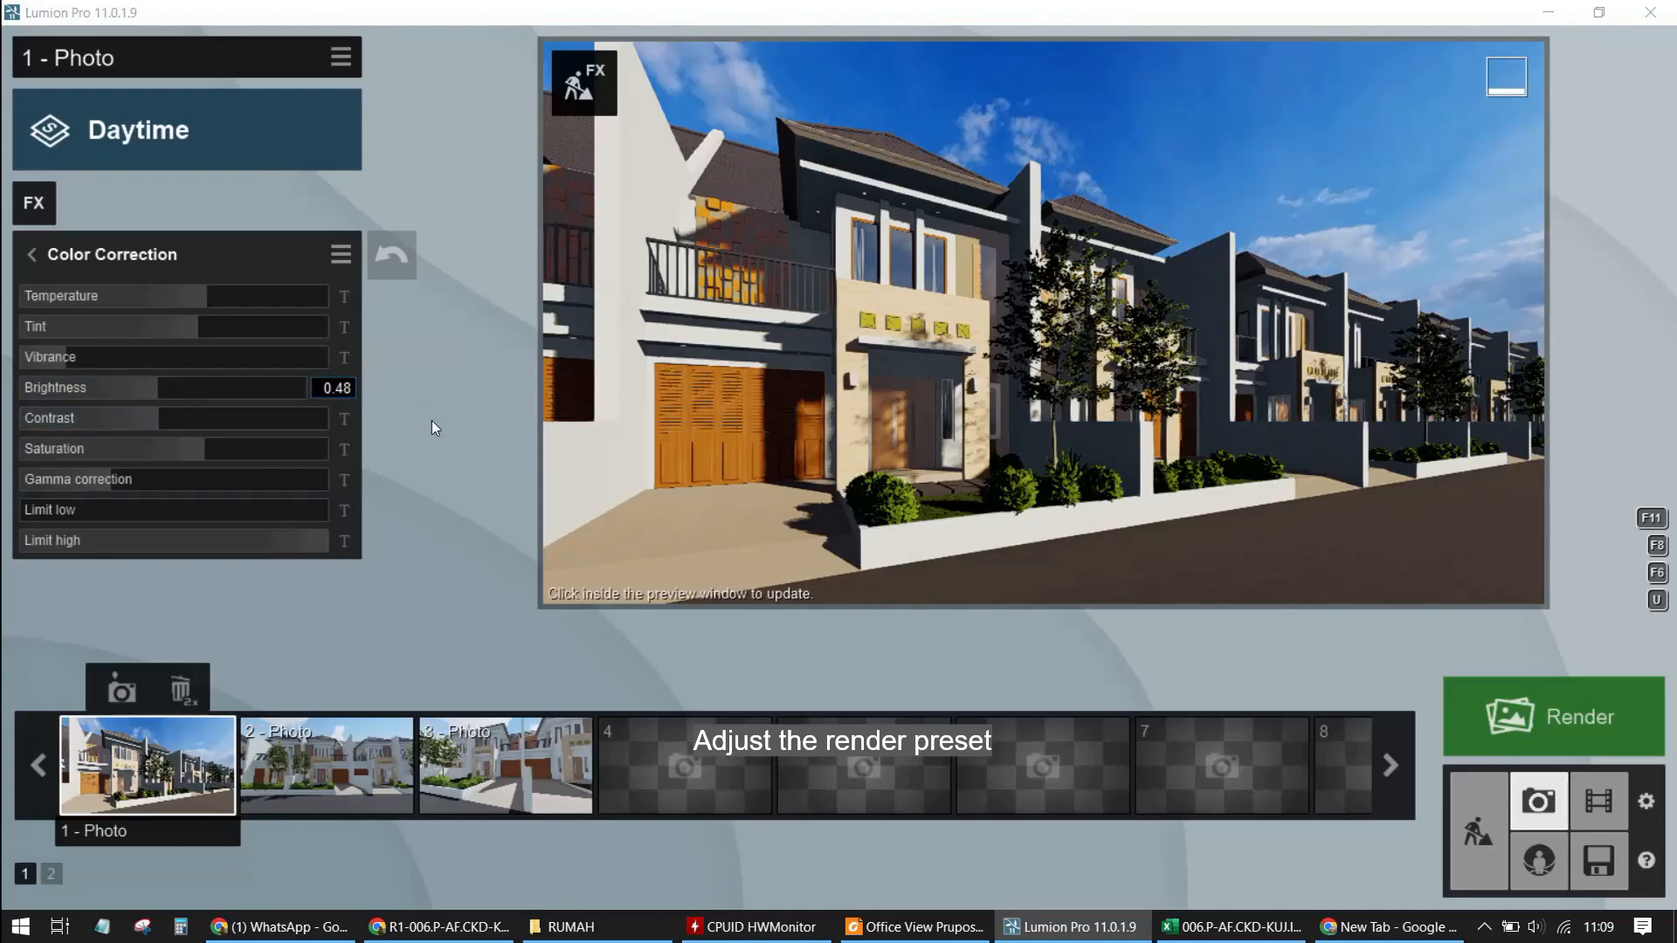
key("BackSpace")
type("5")
key("Return")
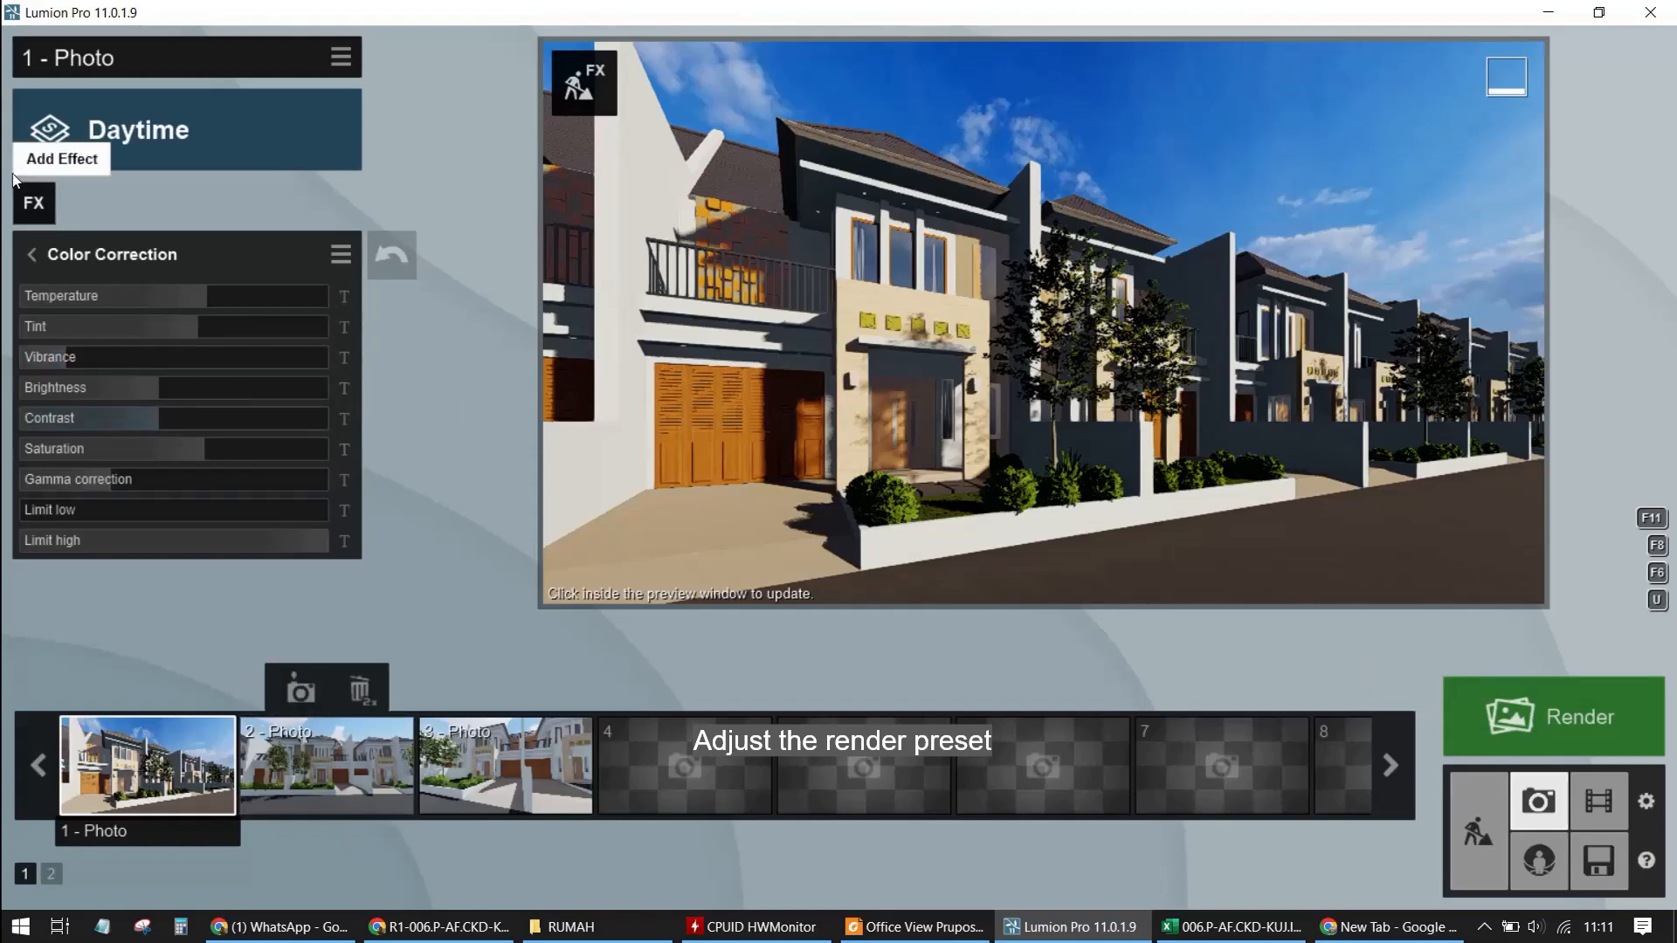
Adjust the color temperature in Photo 1's Color Correction effect to 0.08
mouse_move(208, 299)
left_mouse_down()
mouse_move(186, 296)
mouse_move(236, 301)
mouse_move(191, 303)
left_mouse_up()
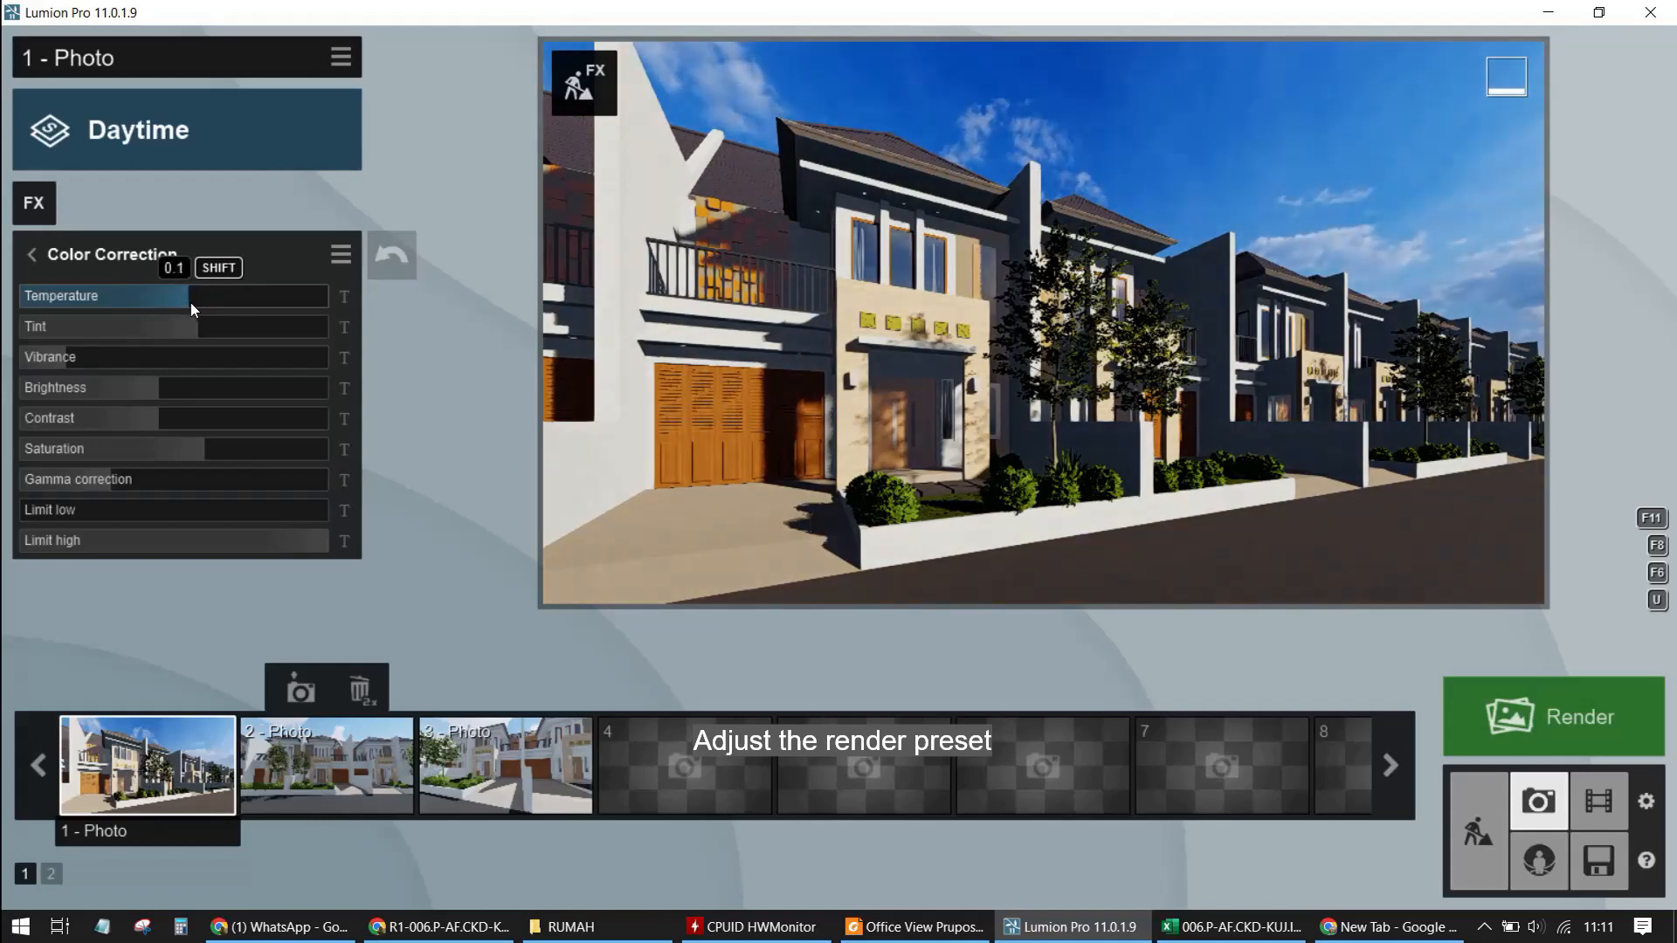
left_click(344, 297)
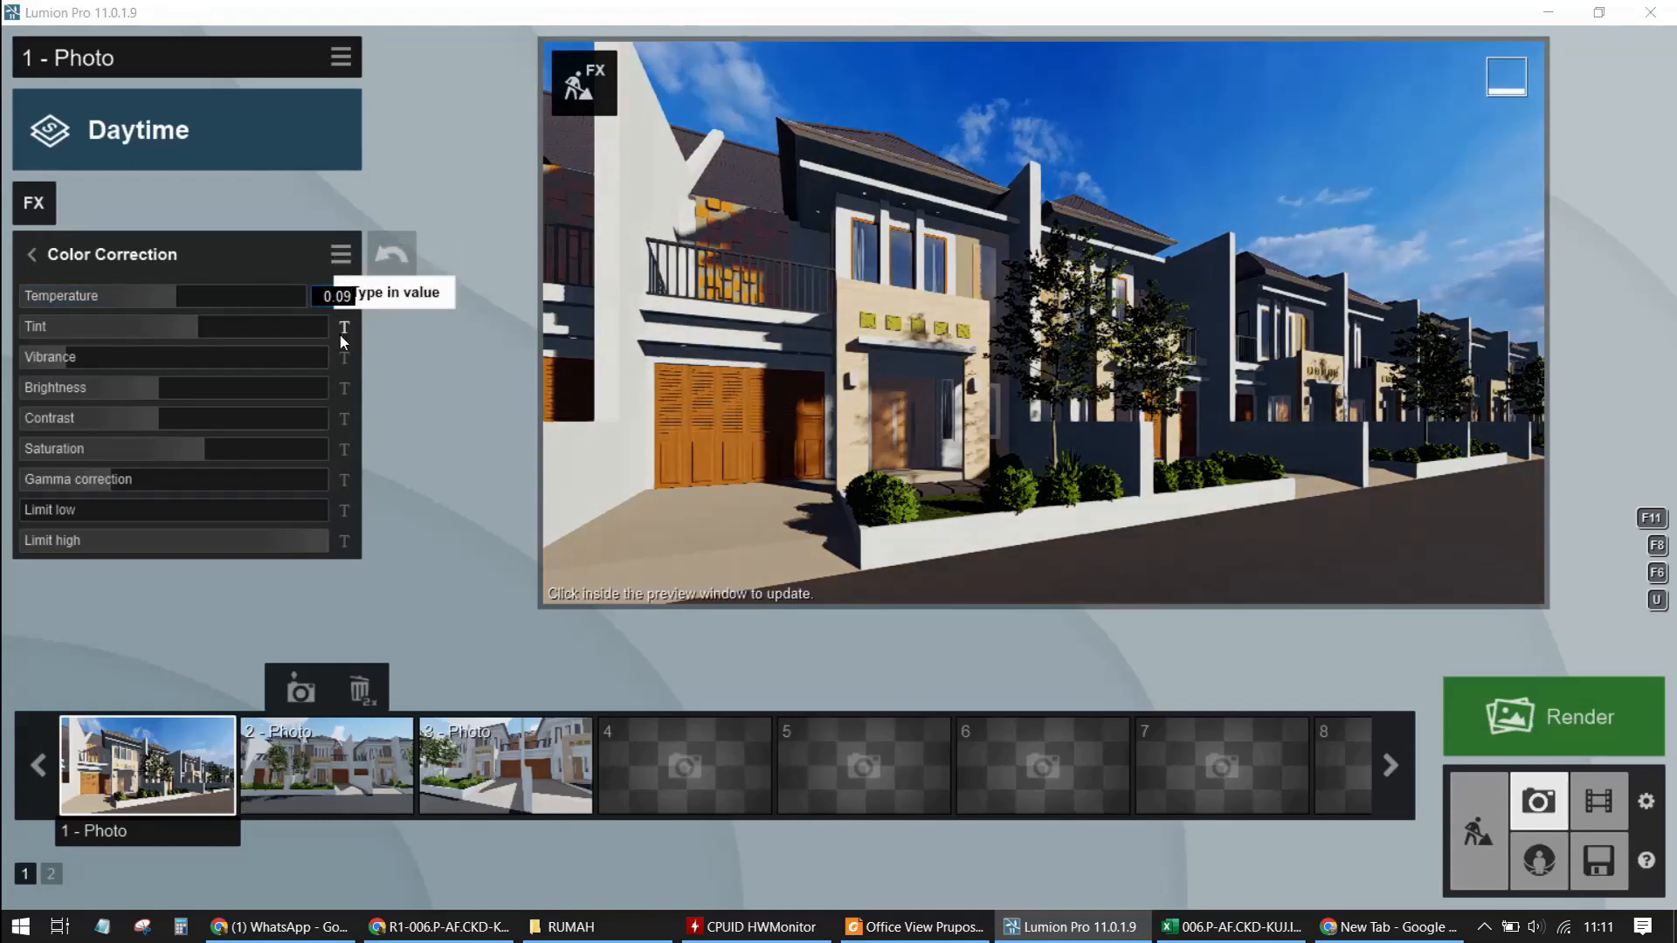
key("BackSpace")
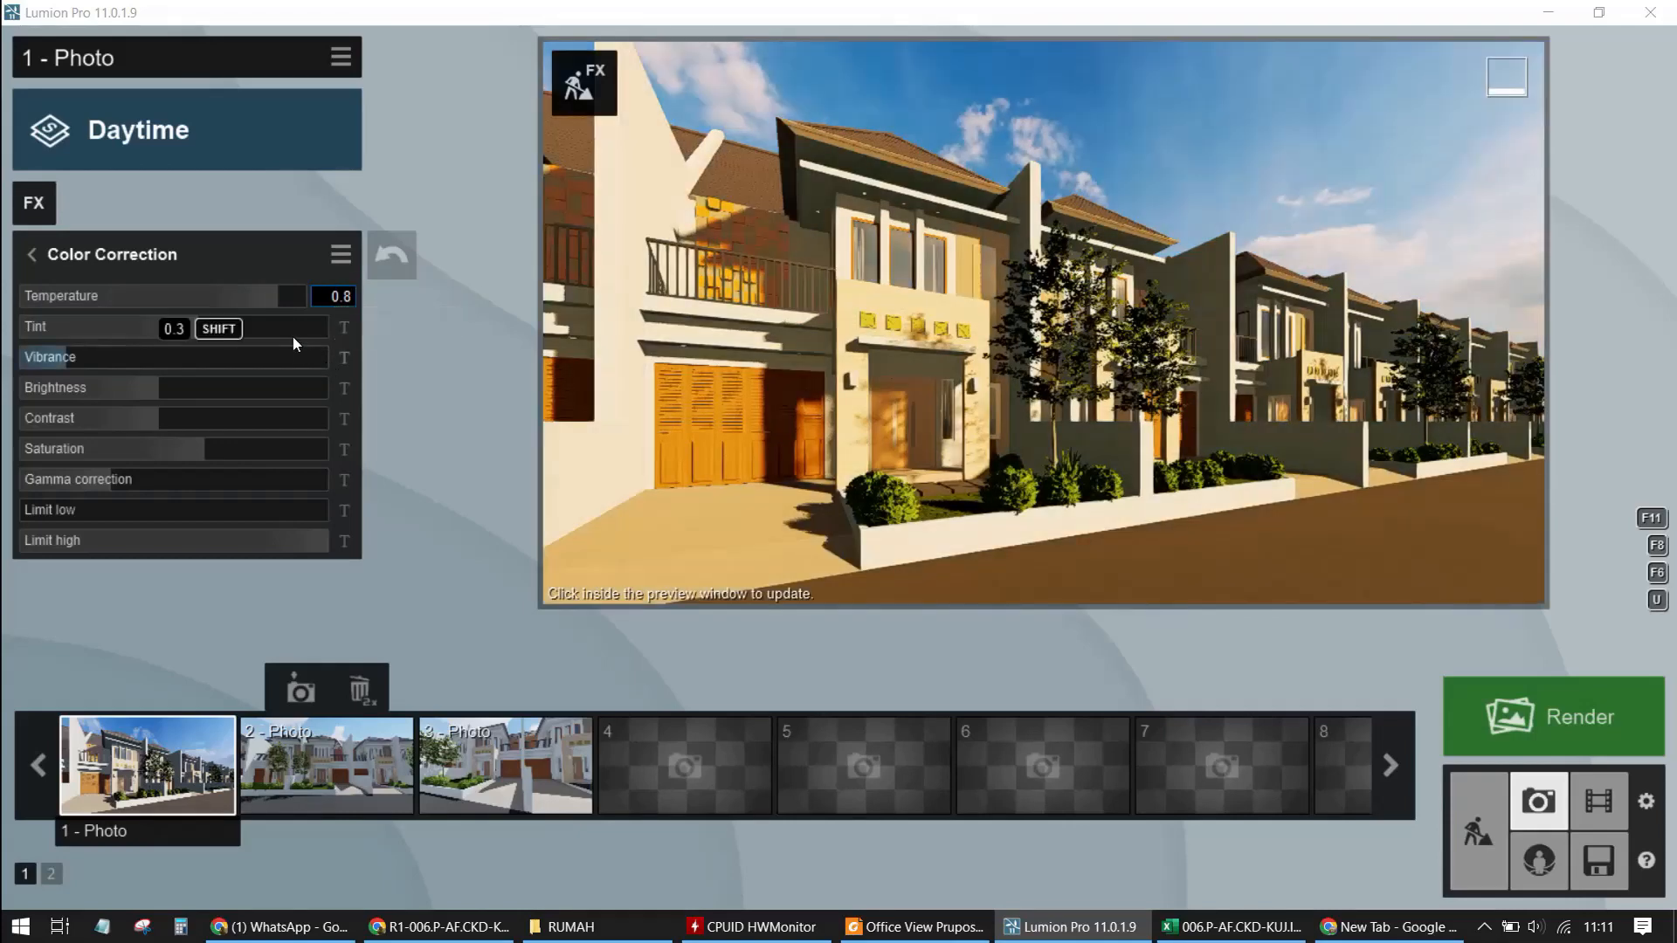
type(".")
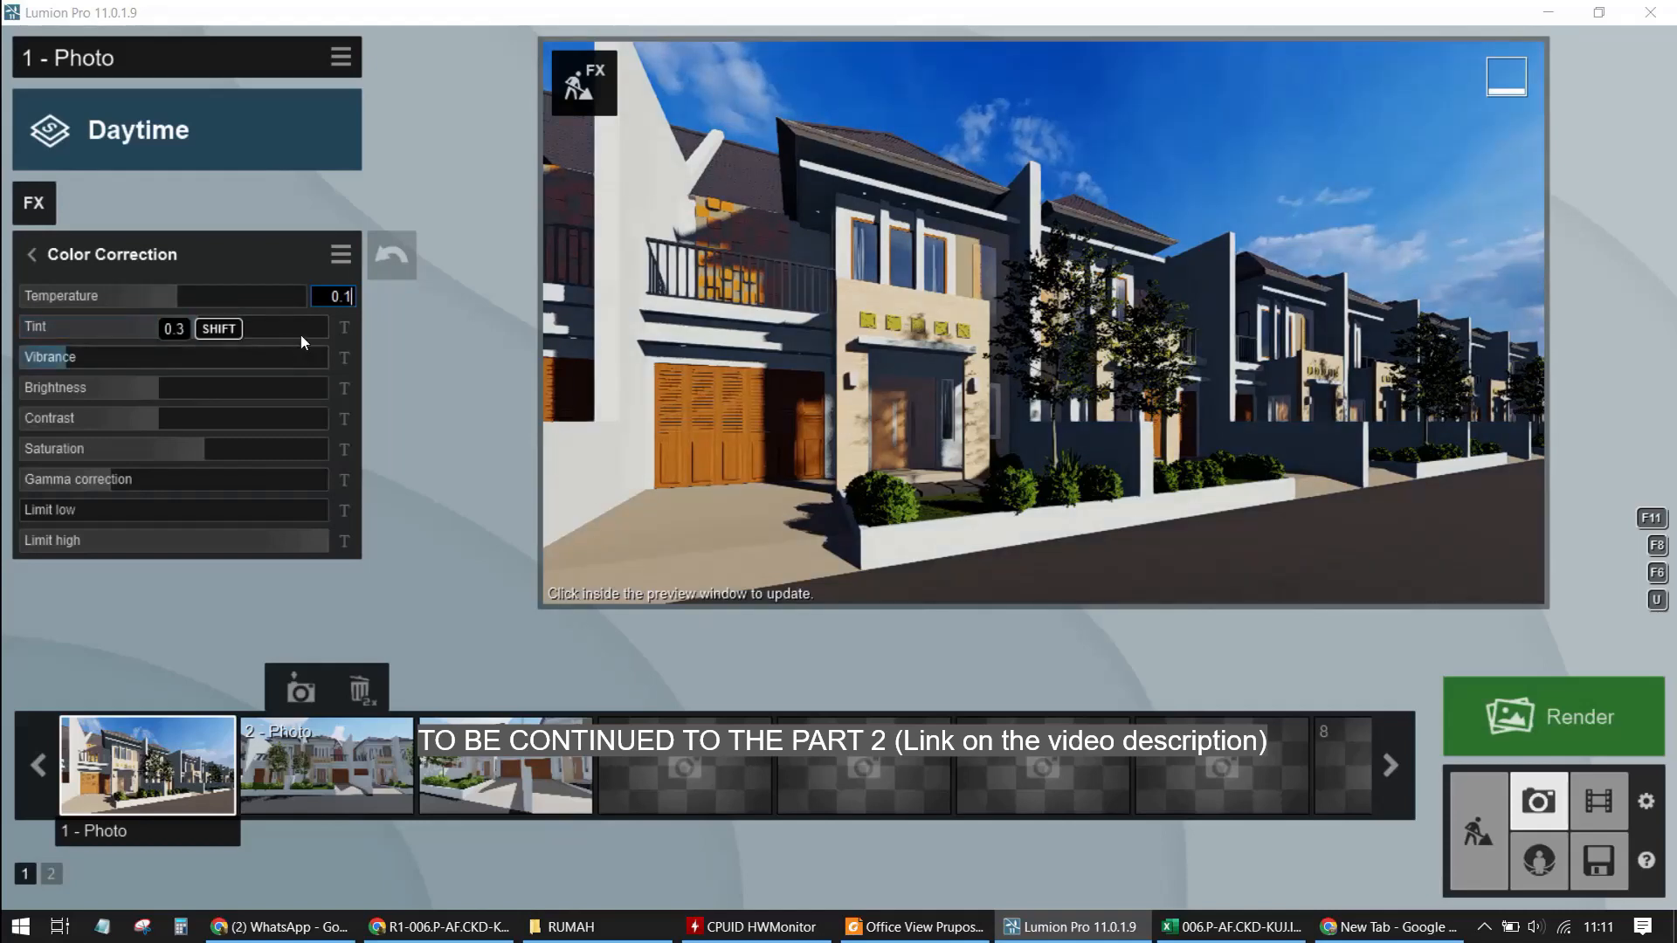
key("BackSpace")
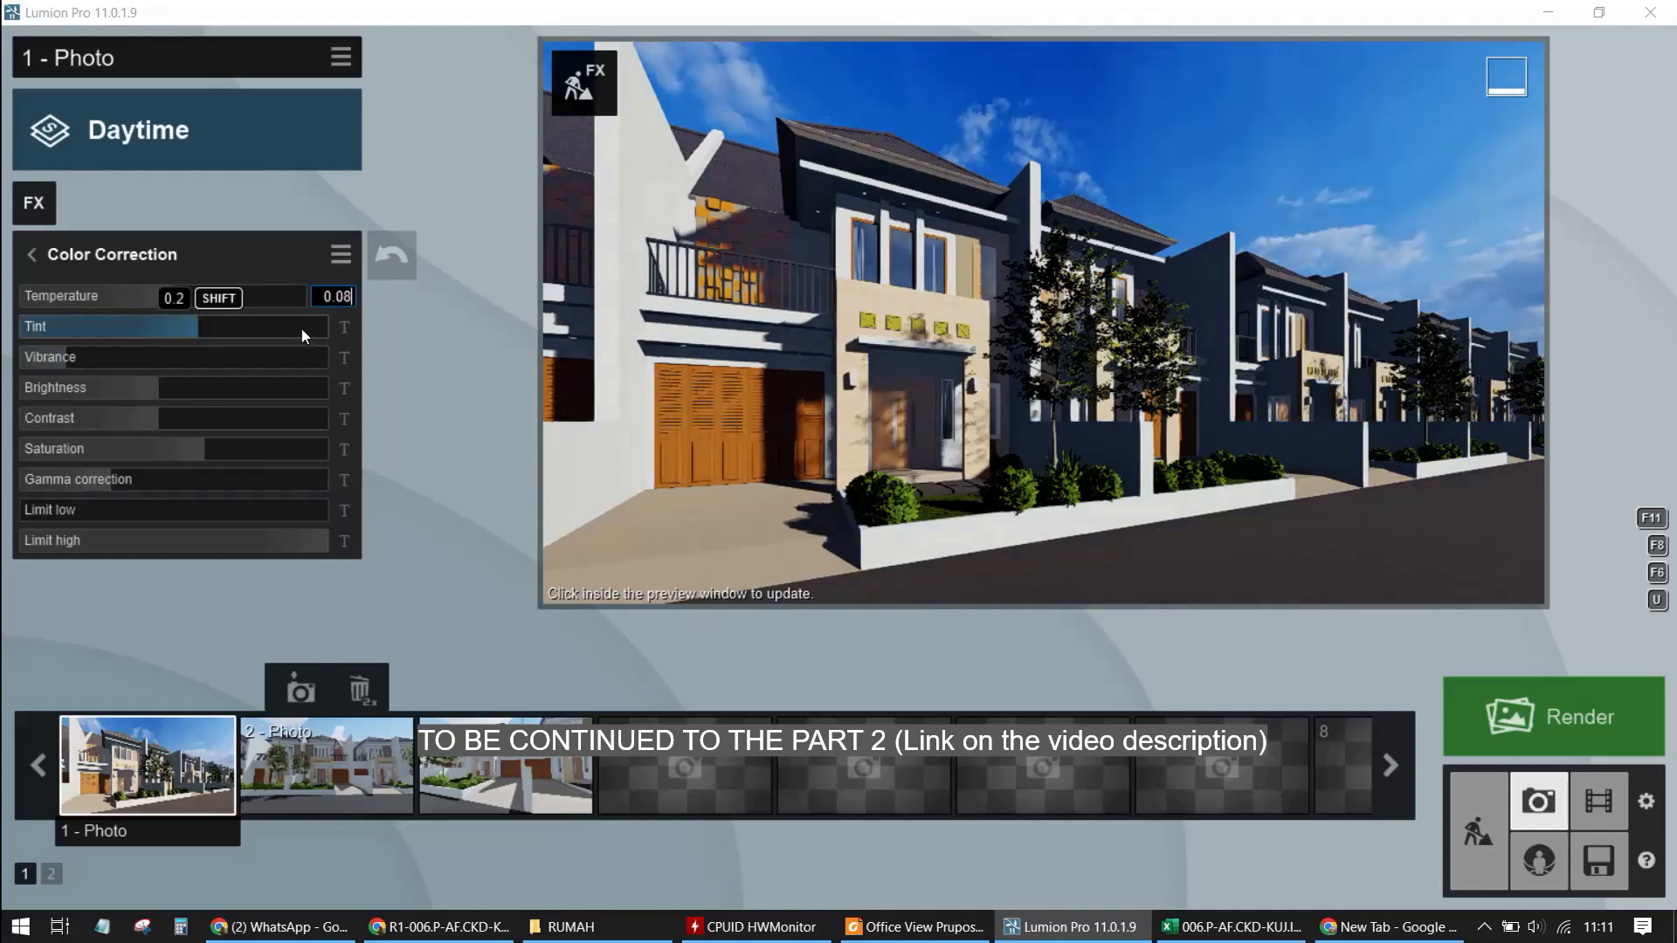
key("Return")
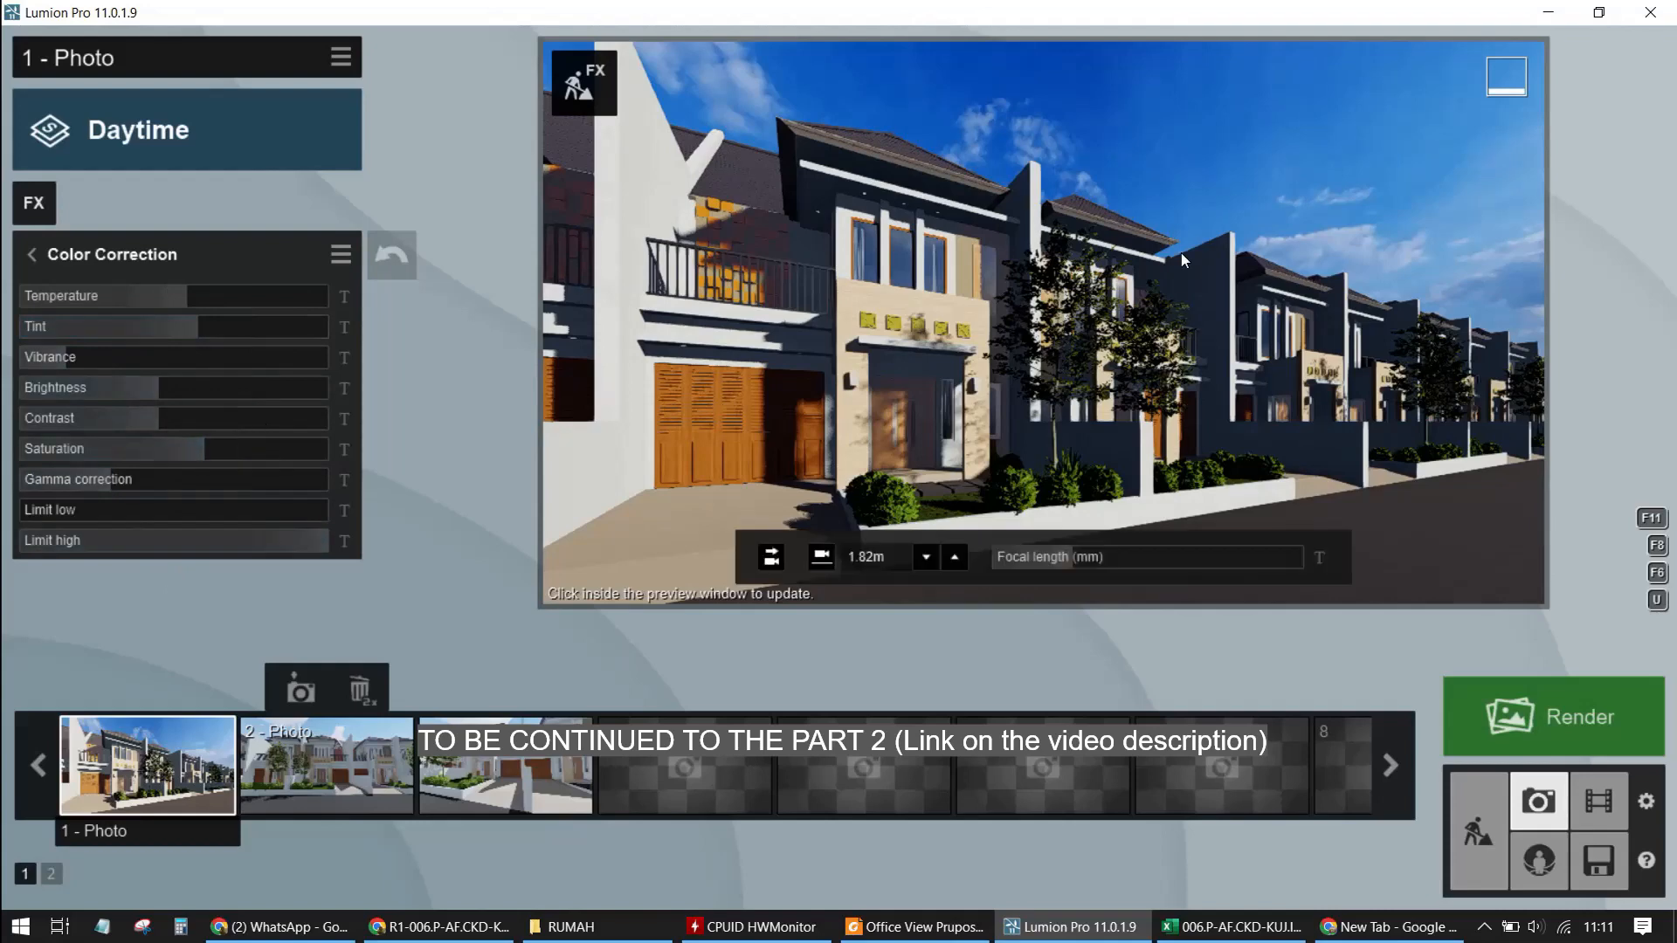
Update the Photo 1 preview and raise the Color Correction vibrance to about 0.5
left_click(678, 468)
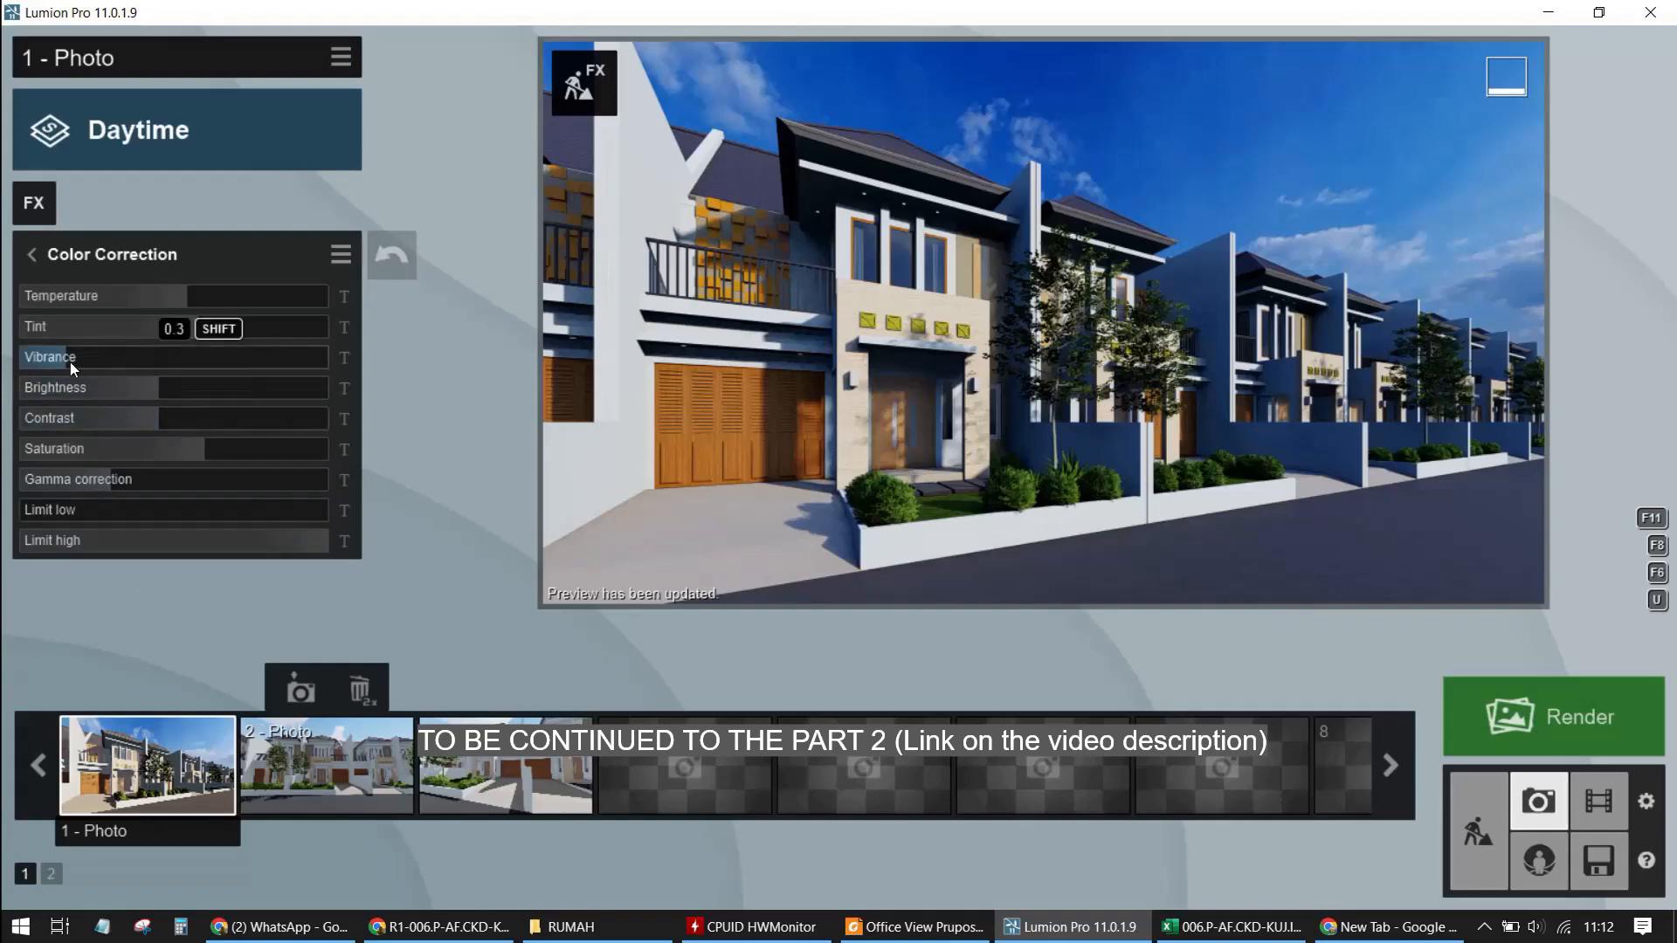
left_click_drag(70, 362, 103, 354)
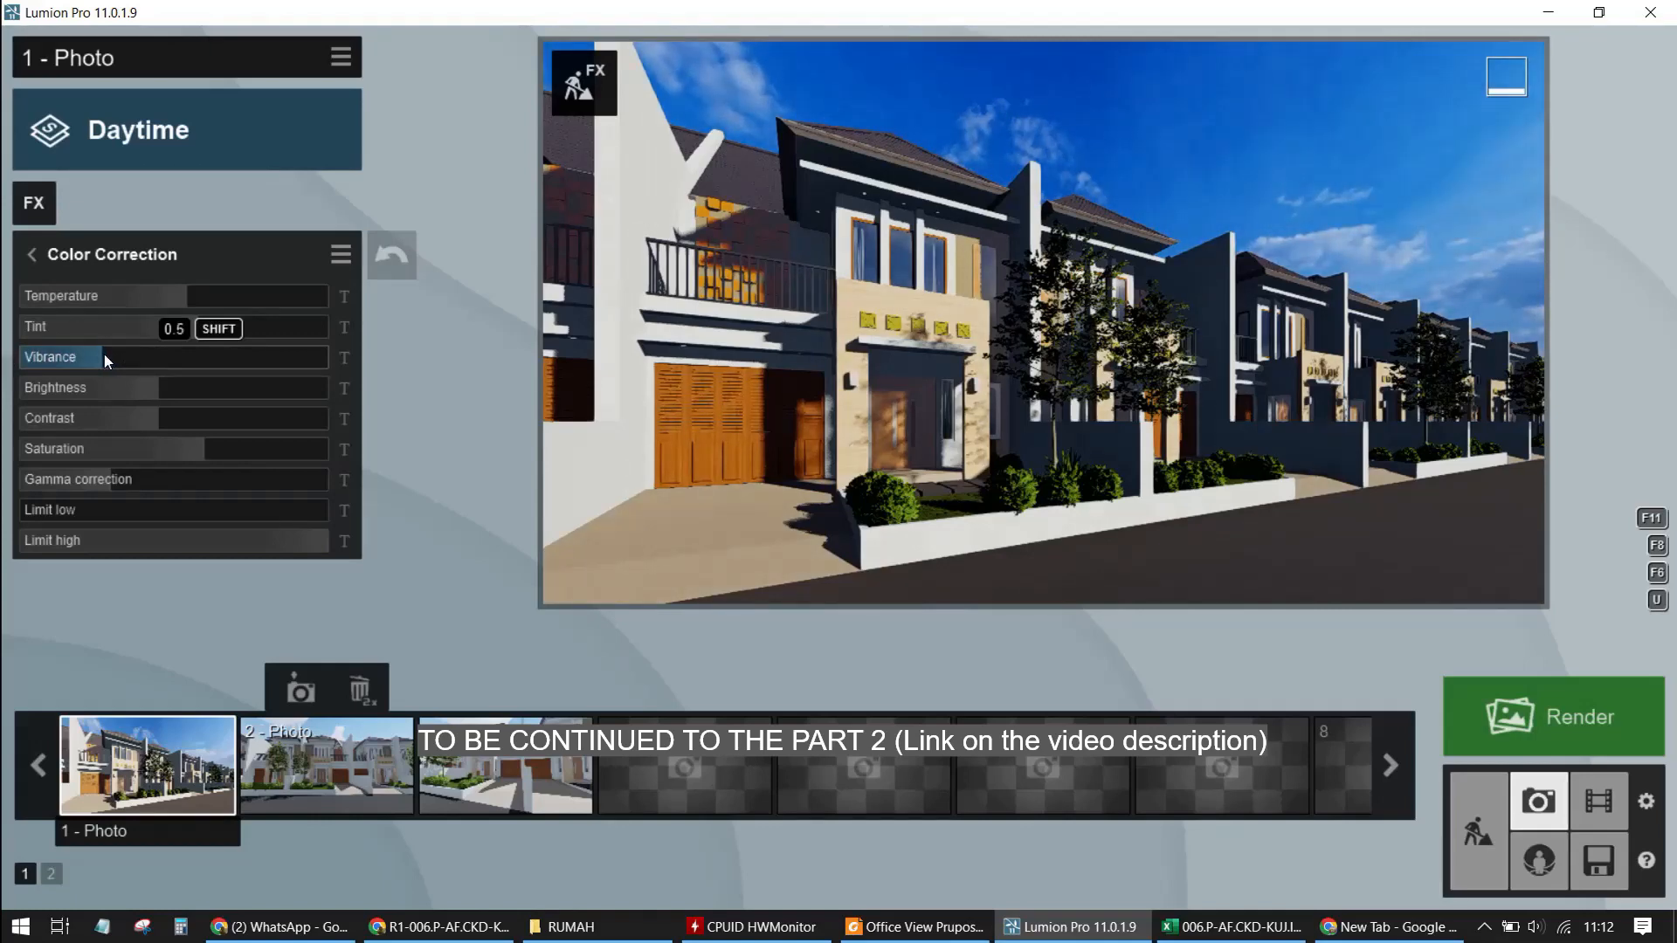